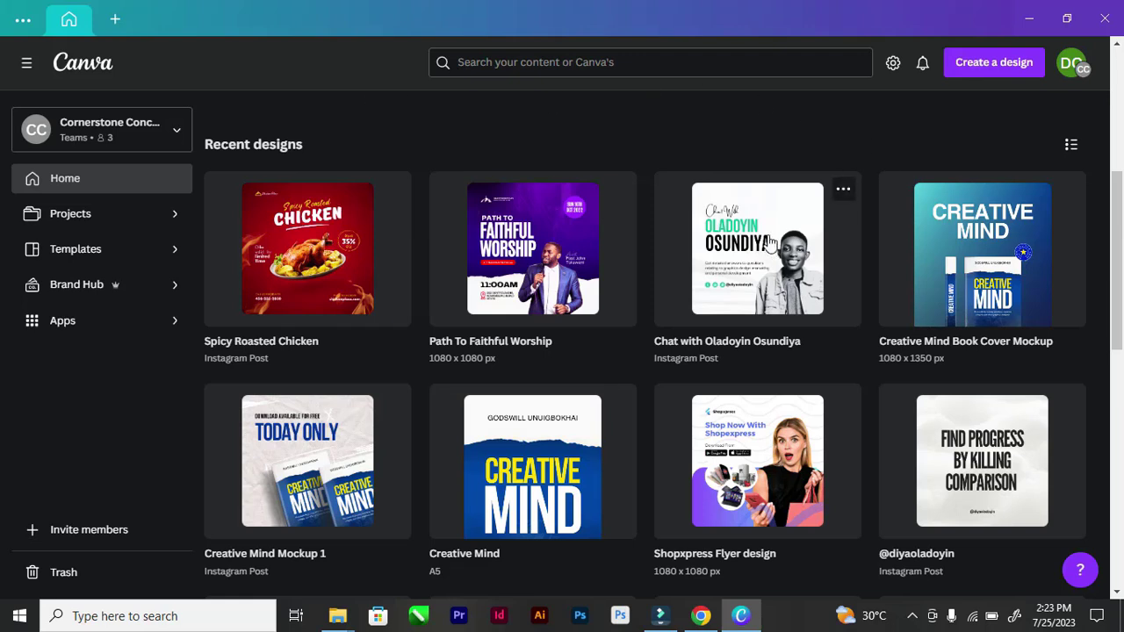
Step: Create a new blank design with a custom size of 1080 × 1080 px
click(969, 67)
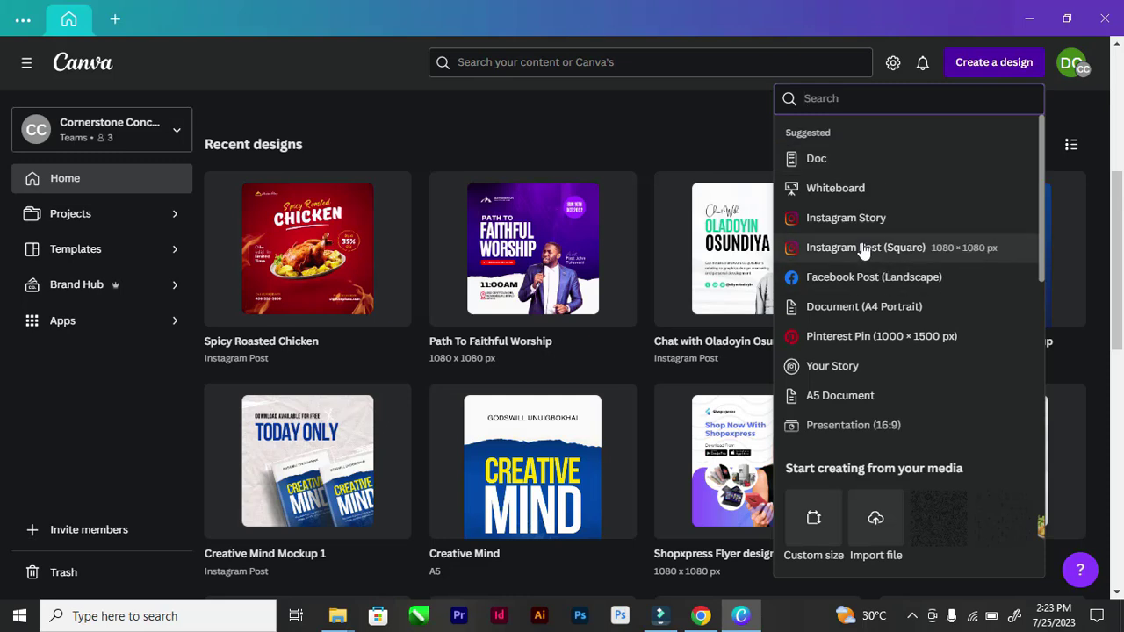
click(801, 514)
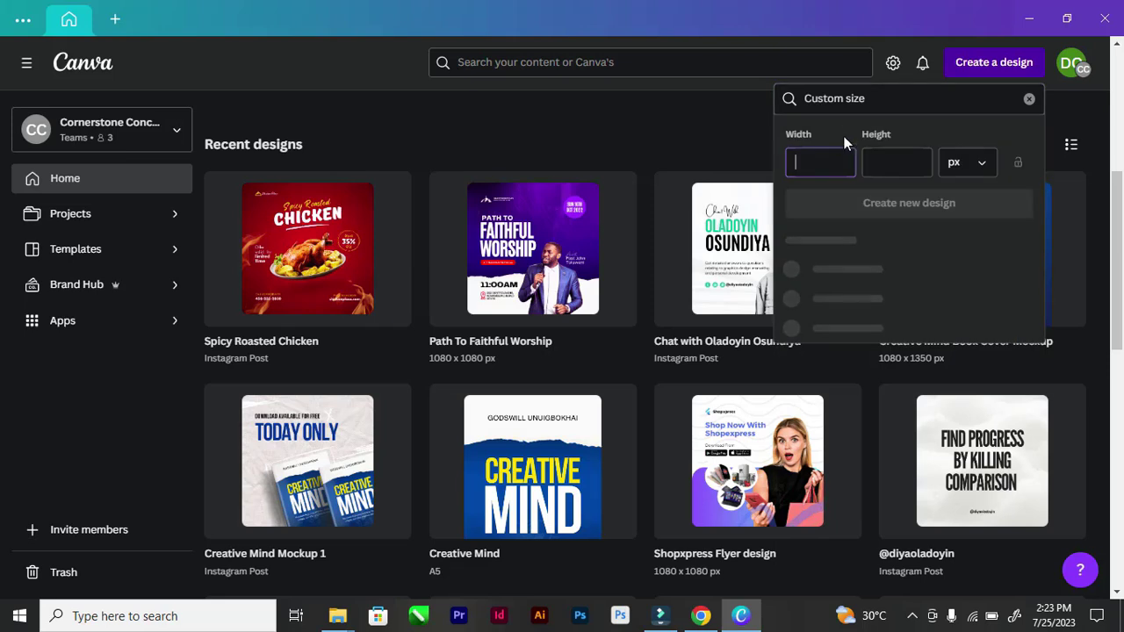
click(823, 162)
text(1080)
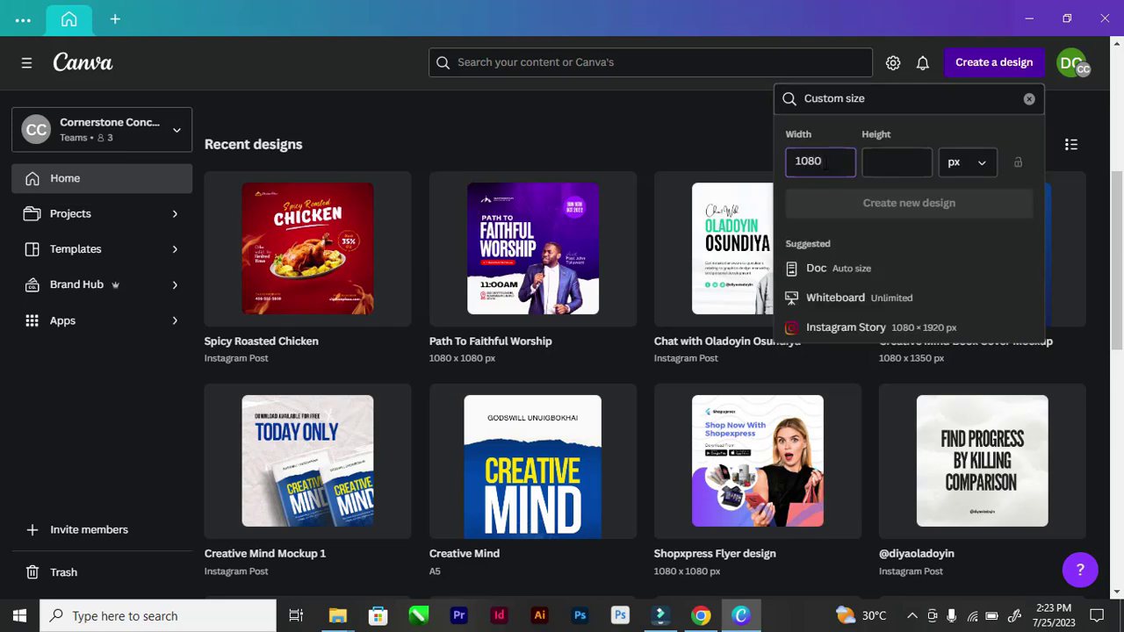
click(893, 162)
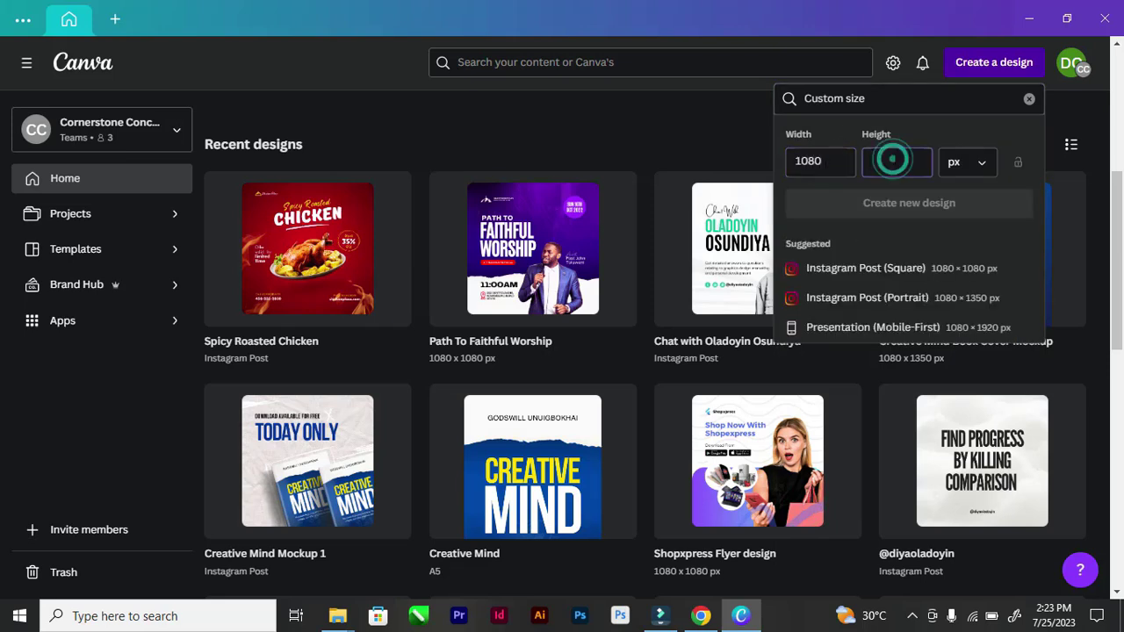
text(1080)
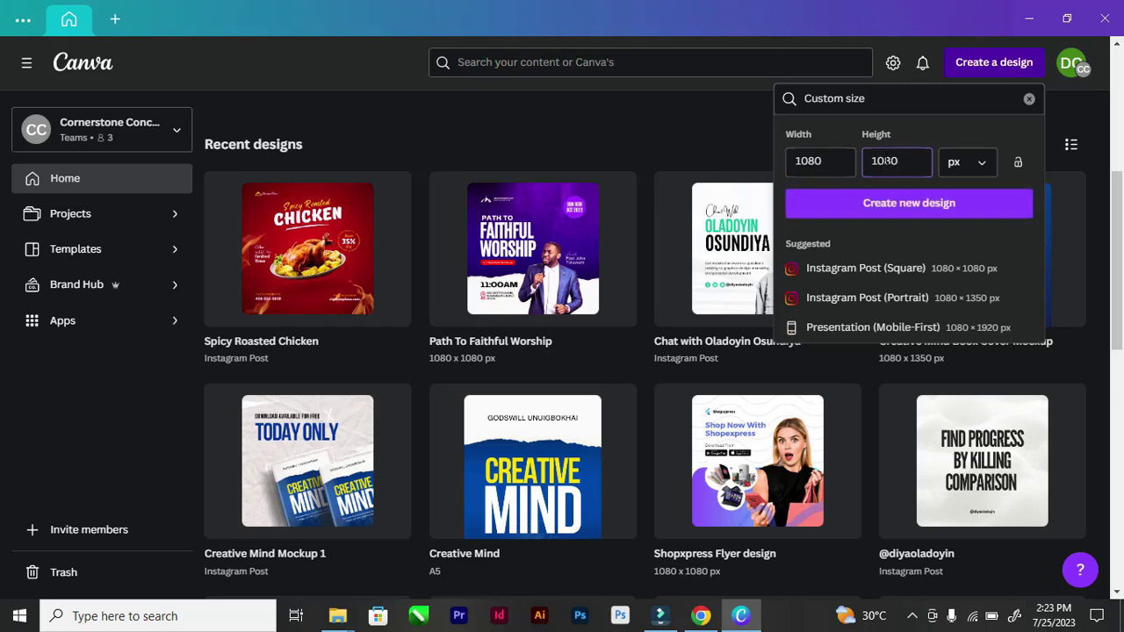
click(972, 167)
click(969, 165)
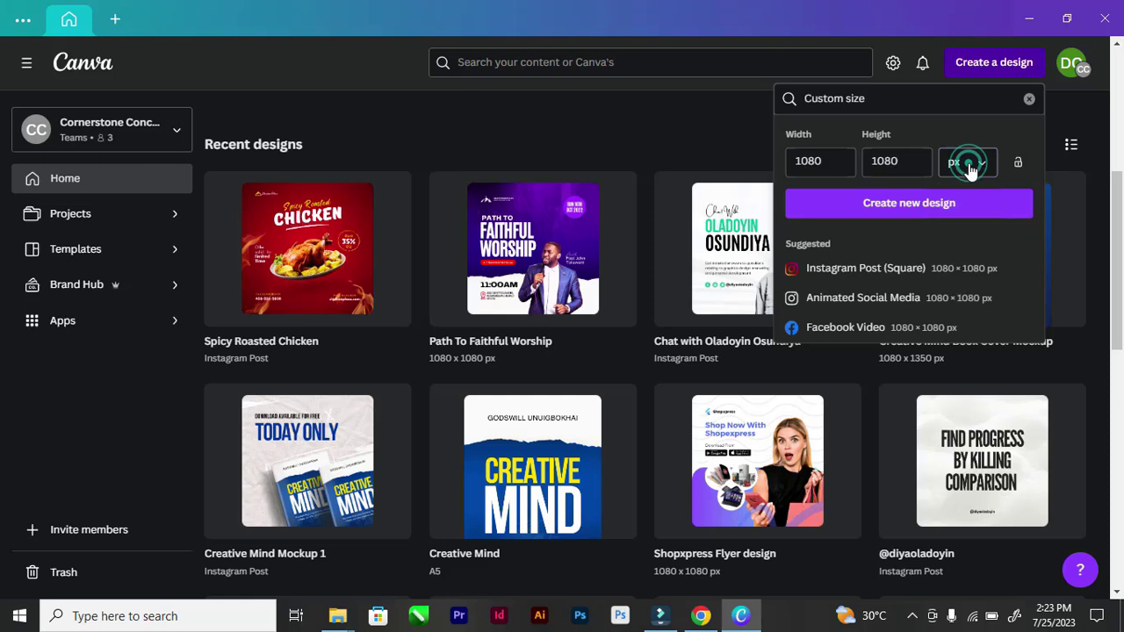
click(909, 203)
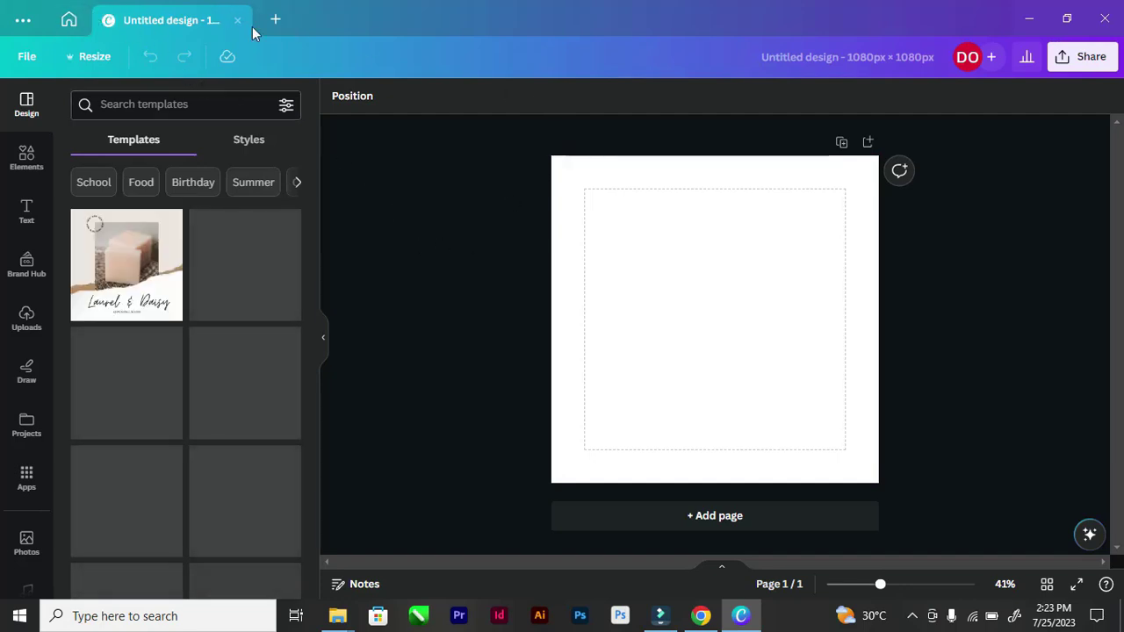
Step: Open the existing Path To Faithful Worship design and examine its title, scripture label and speaker text
click(69, 19)
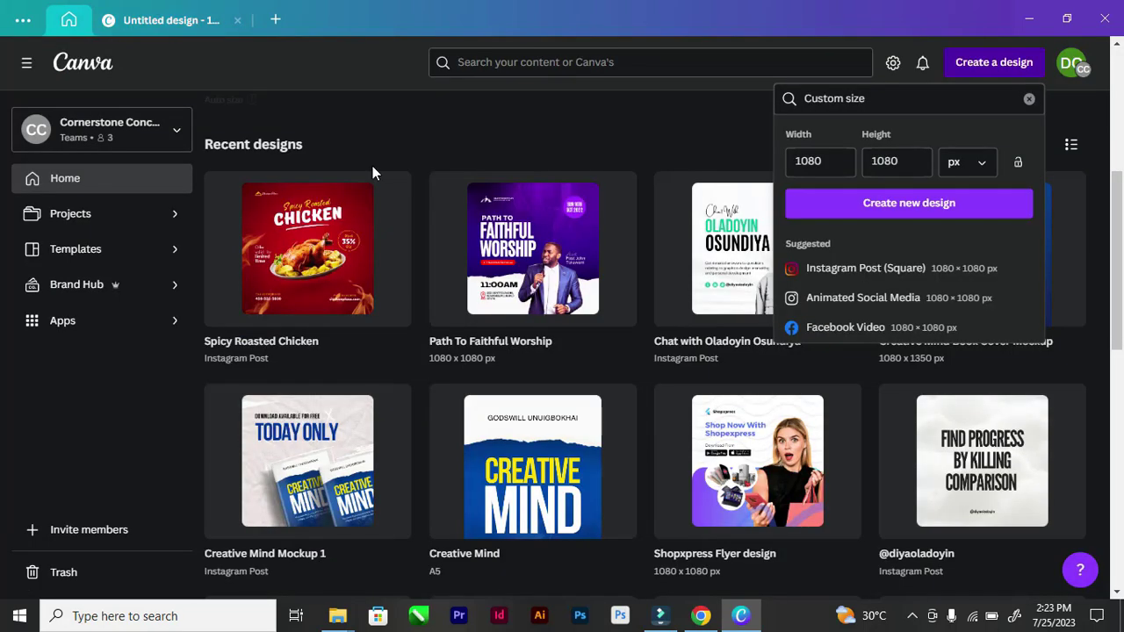
click(541, 272)
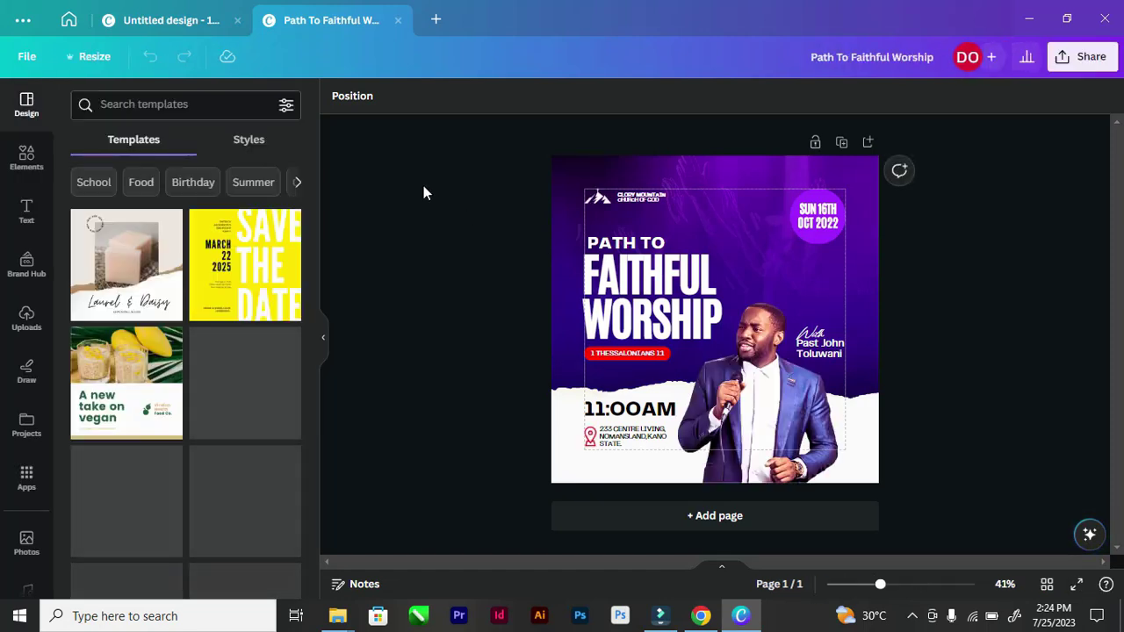
click(603, 260)
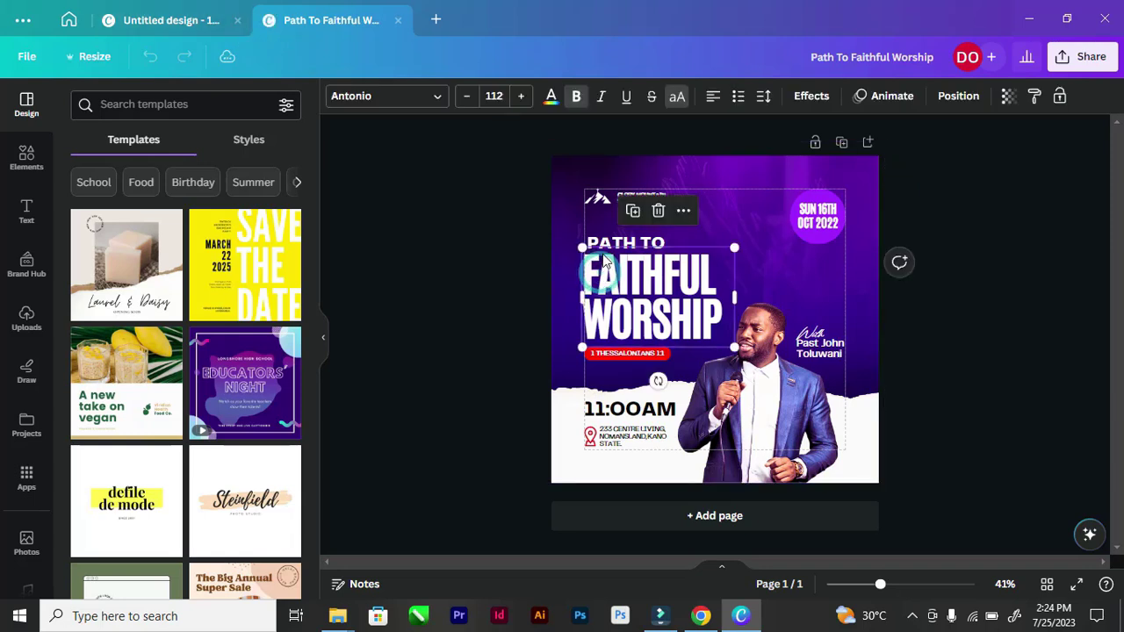
click(600, 240)
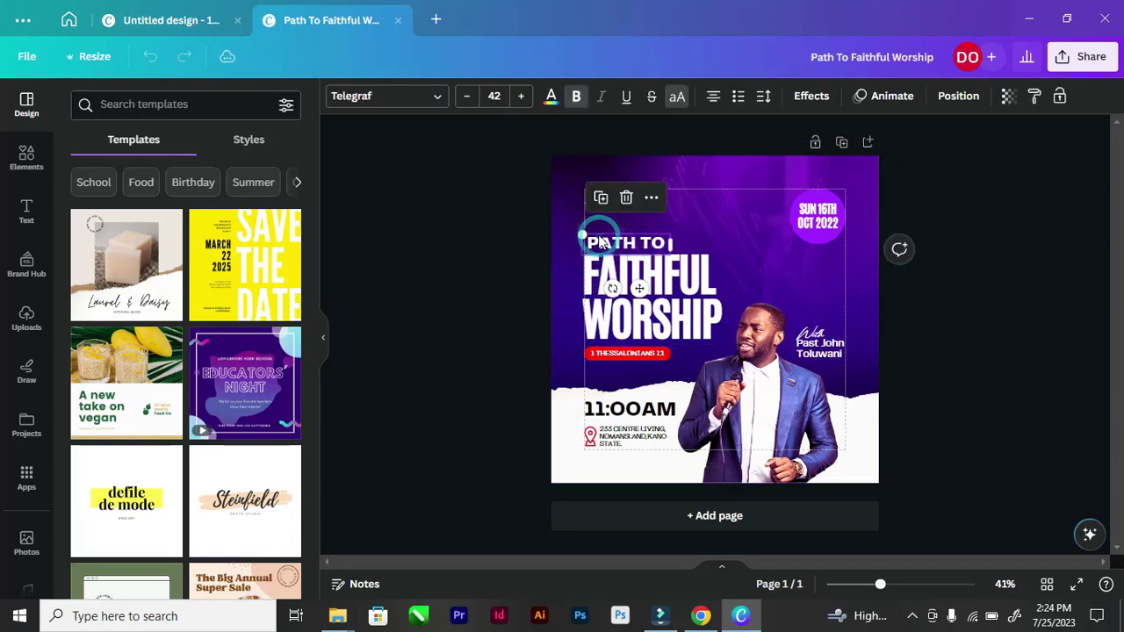
click(630, 360)
click(809, 338)
click(809, 334)
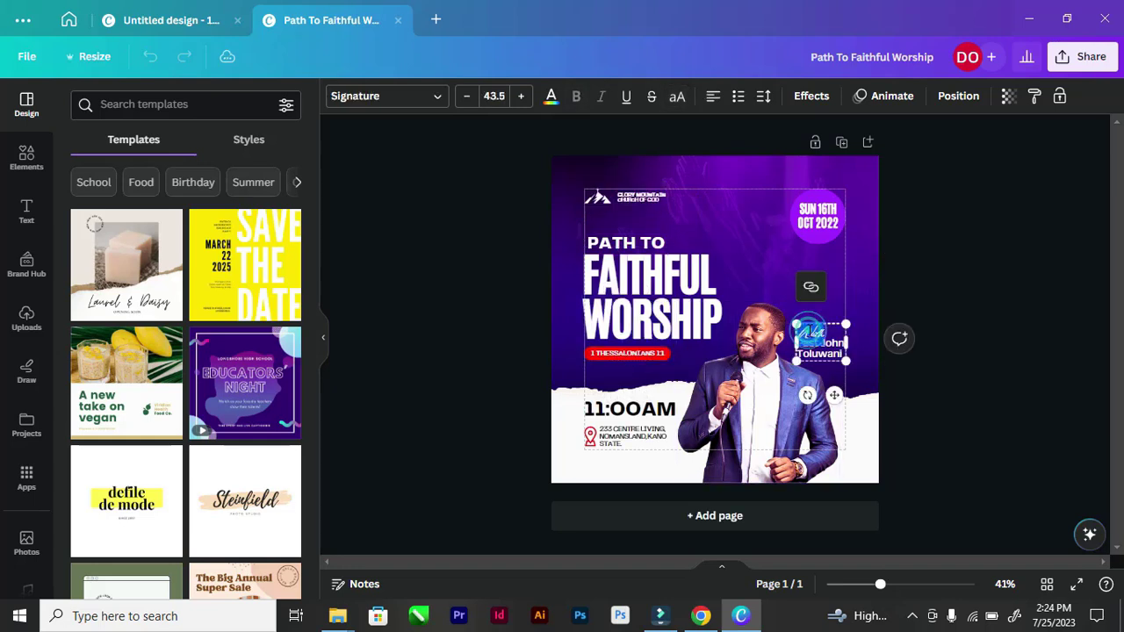
click(498, 280)
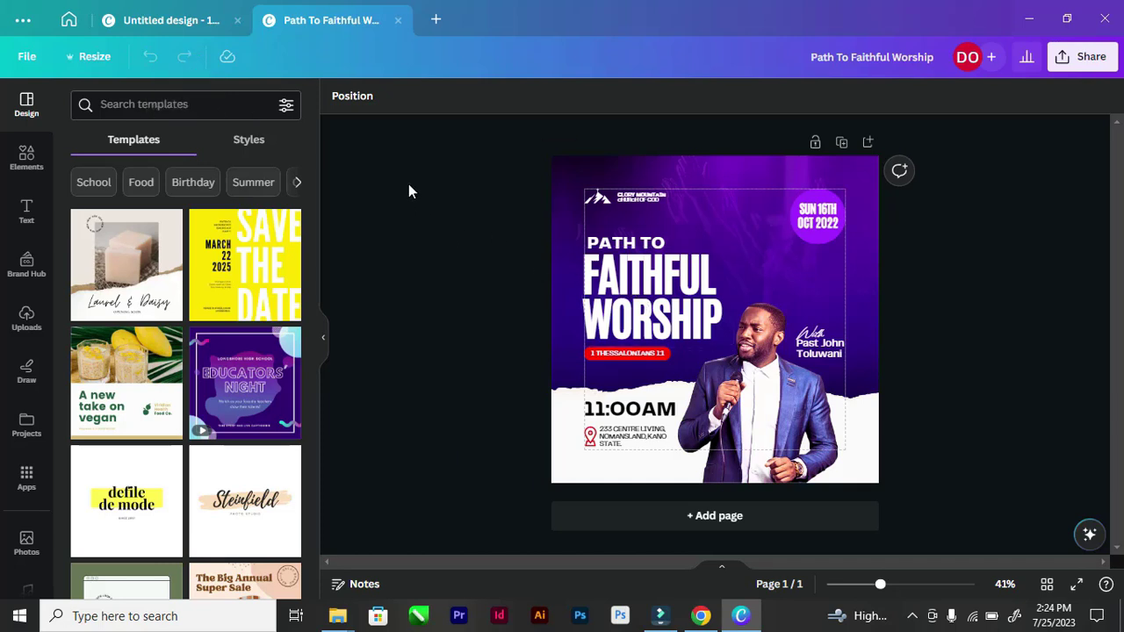
Step: Return to the blank 1080 × 1080 px design and look through the available elements, text options and templates
click(165, 24)
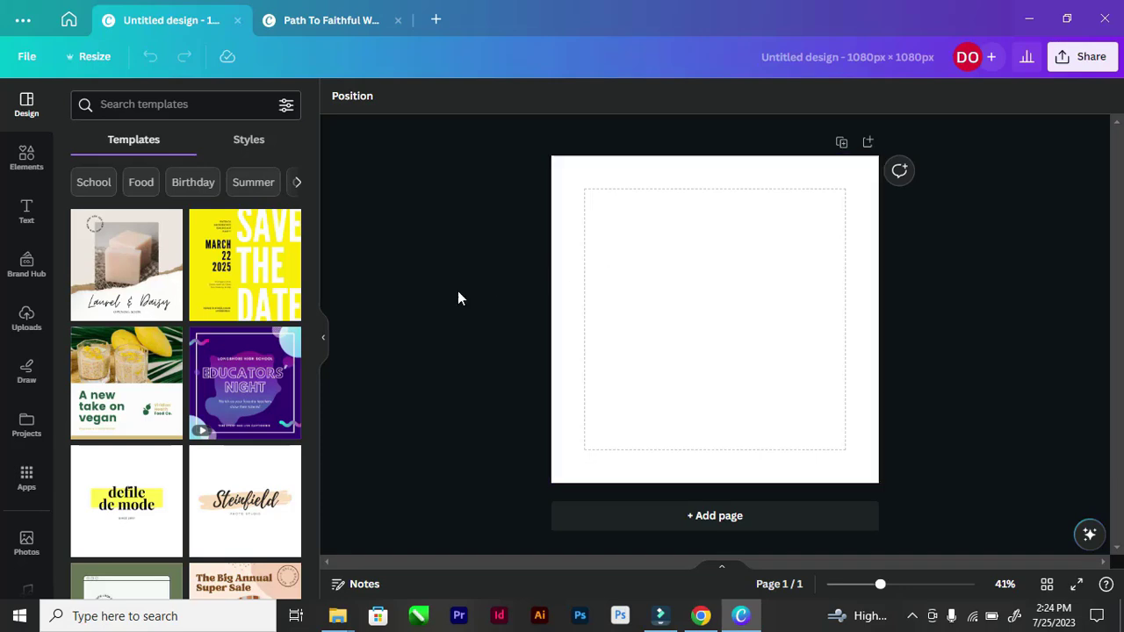
click(28, 160)
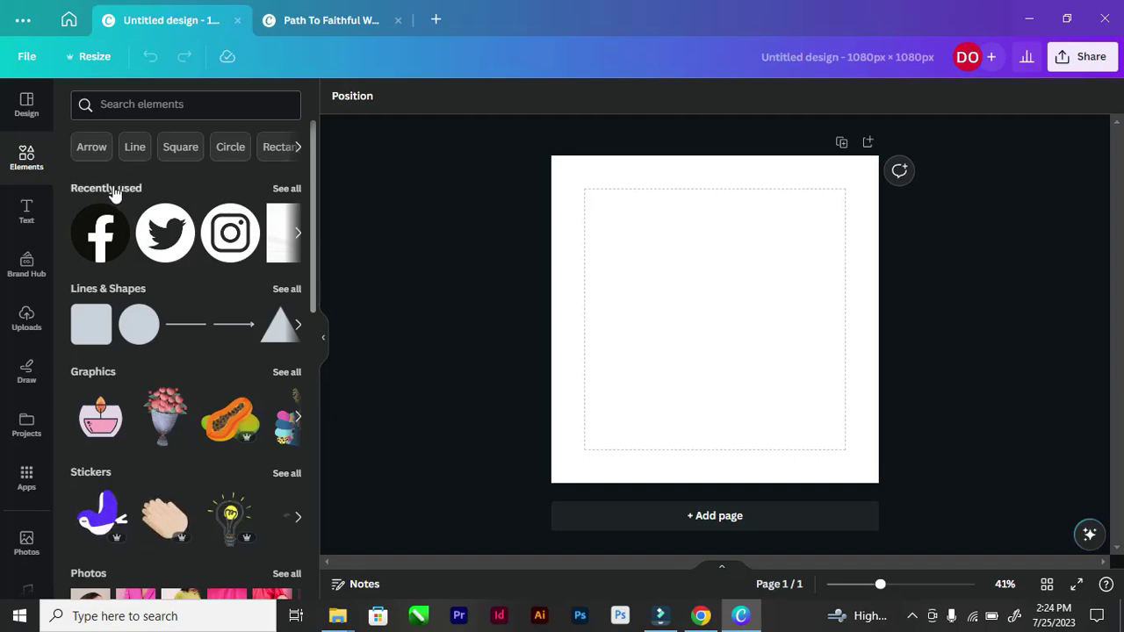
scroll(198, 219, down, 5)
scroll(197, 219, up, 5)
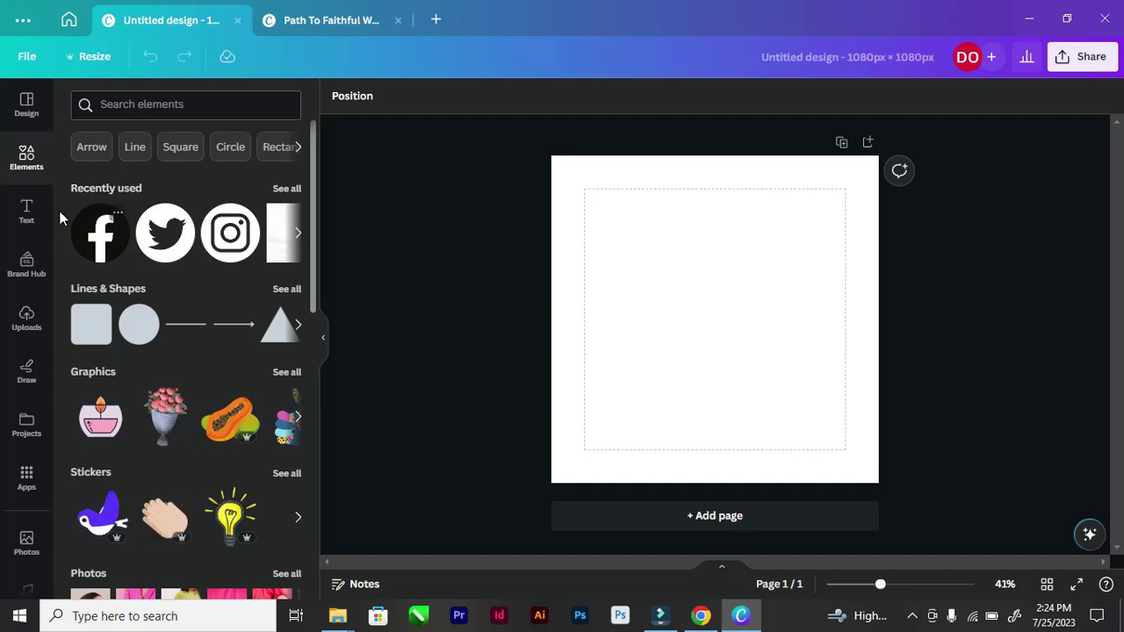
click(27, 212)
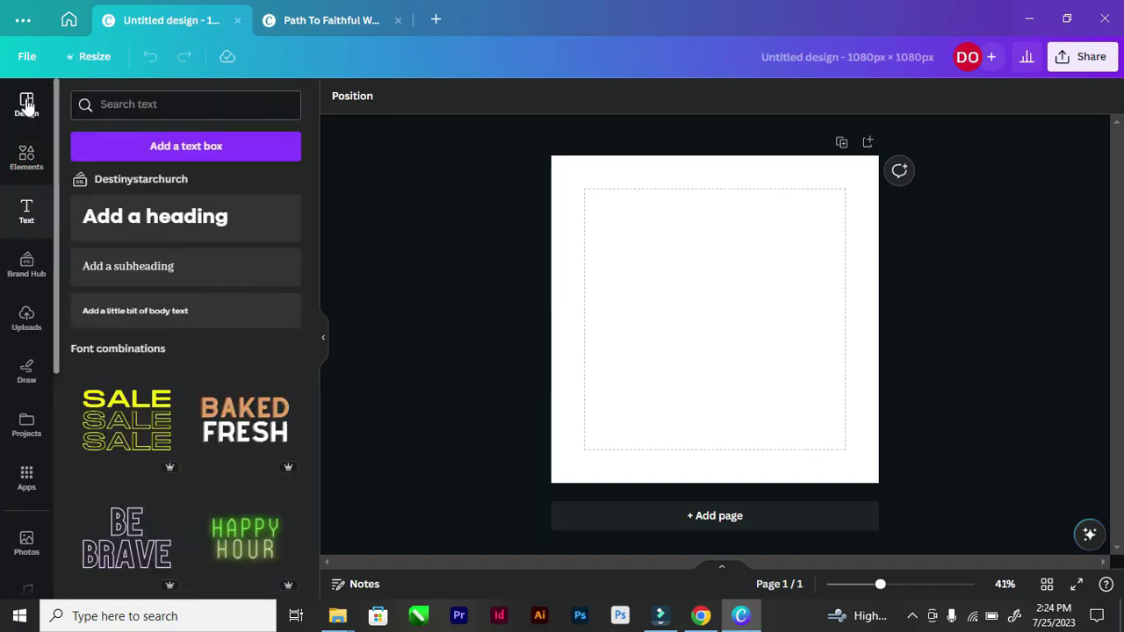
click(27, 164)
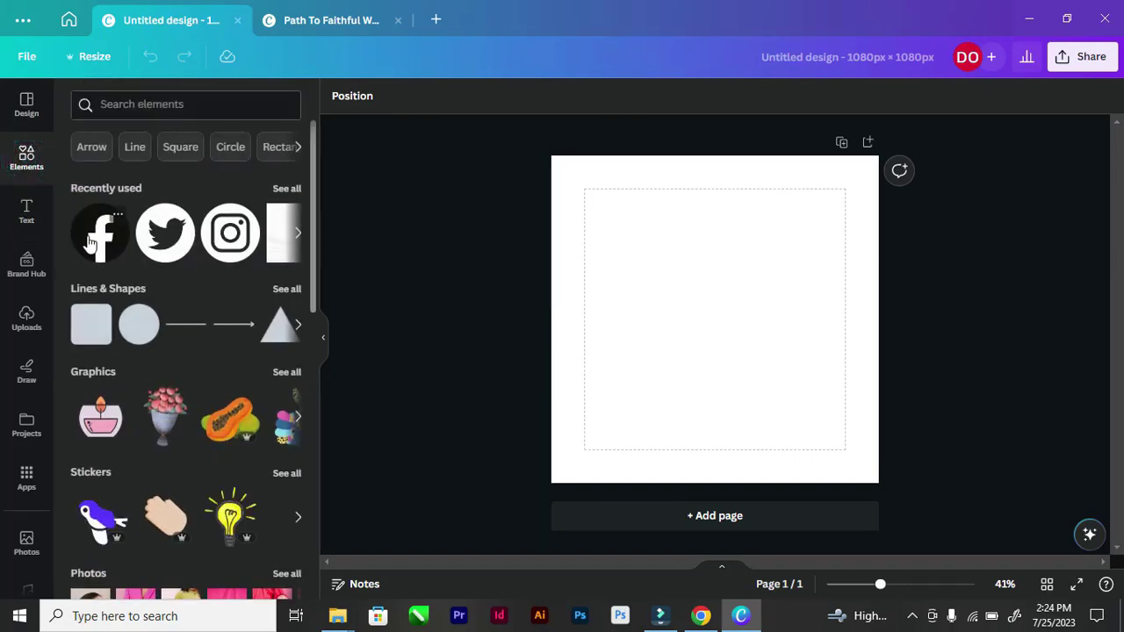
click(25, 111)
scroll(219, 274, down, 5)
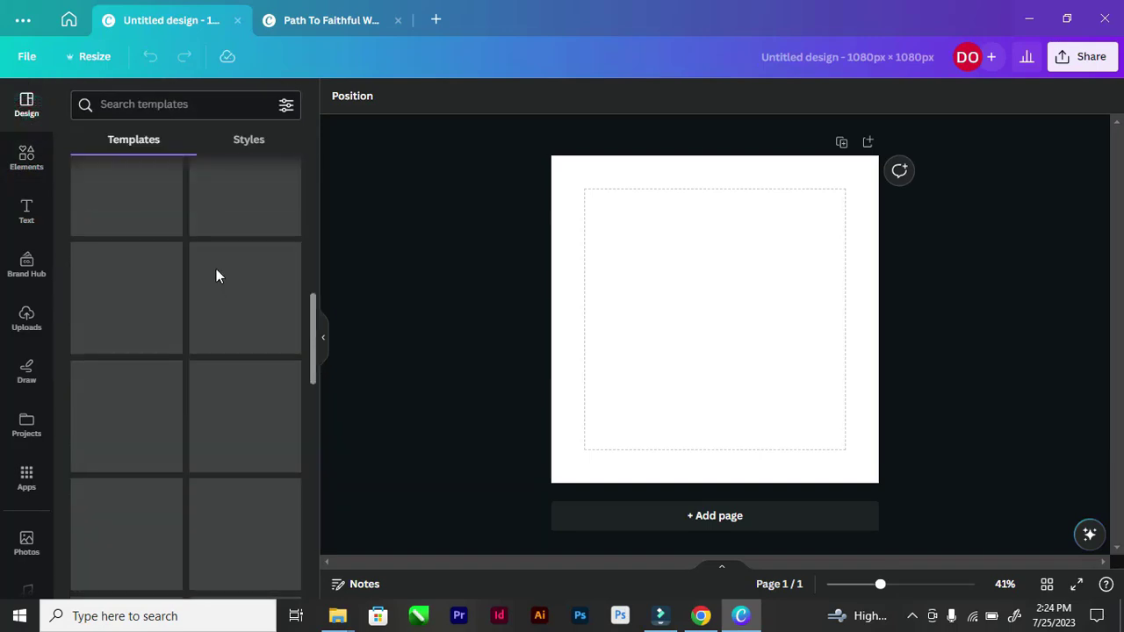
scroll(208, 267, down, 5)
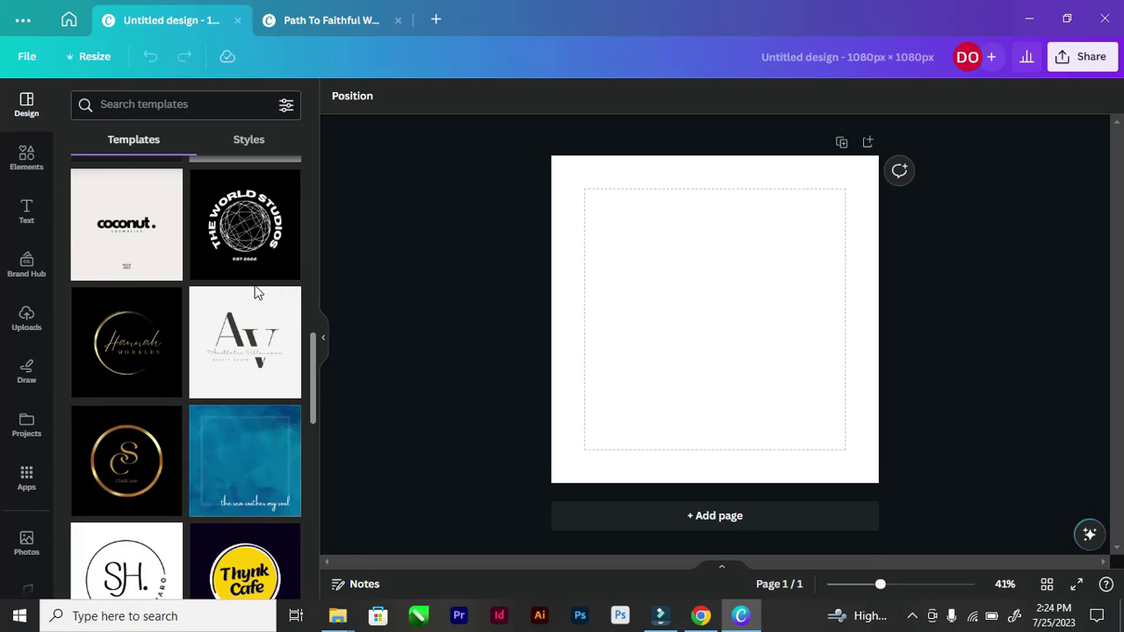
scroll(208, 294, up, 15)
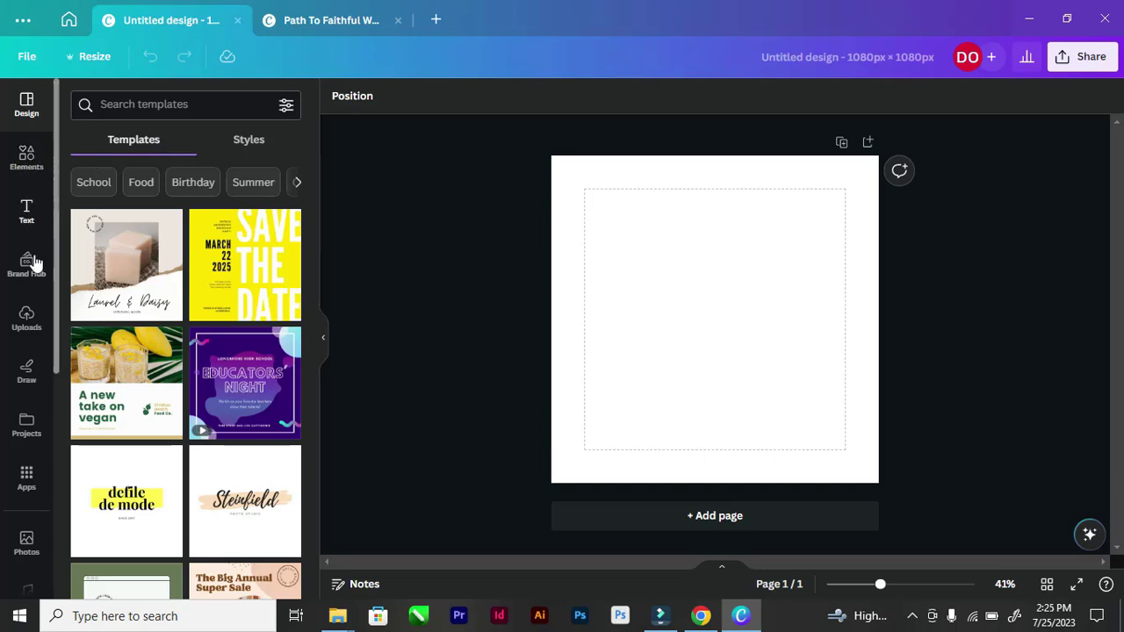
Step: Upload the purple background image "Untitled design (1)" from the Resources folder of Canva Assignment 2
click(23, 280)
click(26, 319)
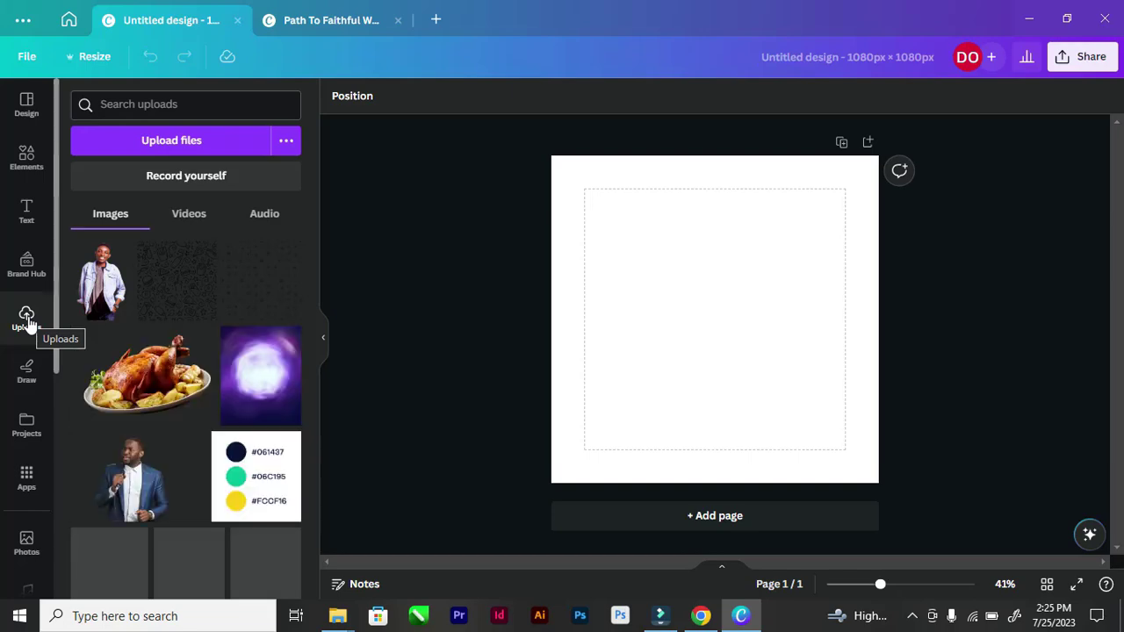
scroll(148, 285, down, 5)
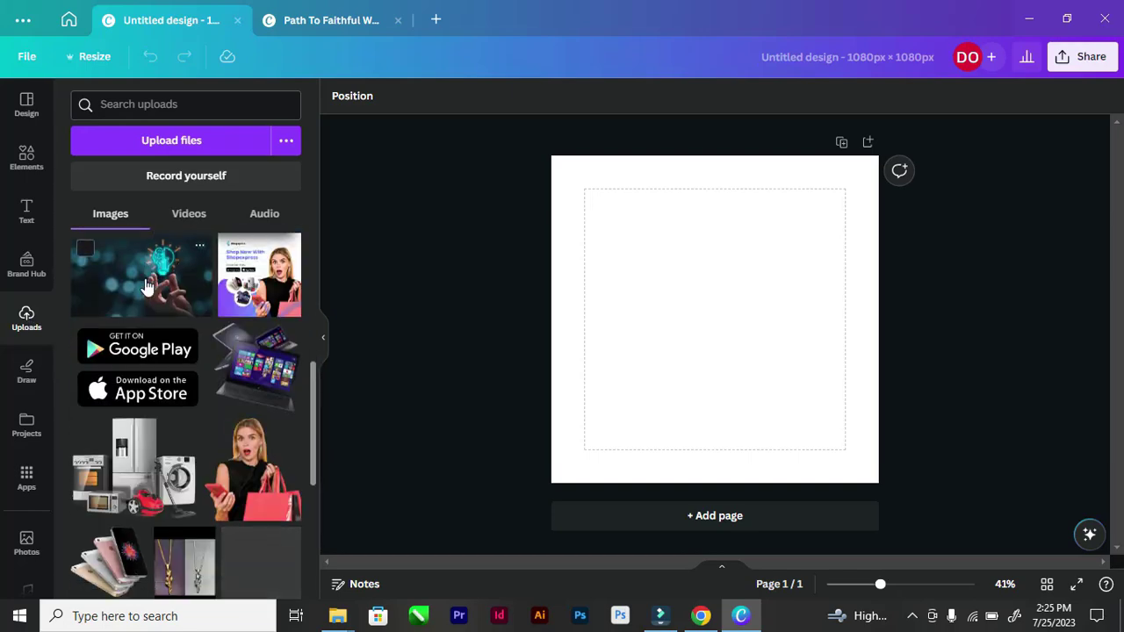
scroll(147, 286, down, 10)
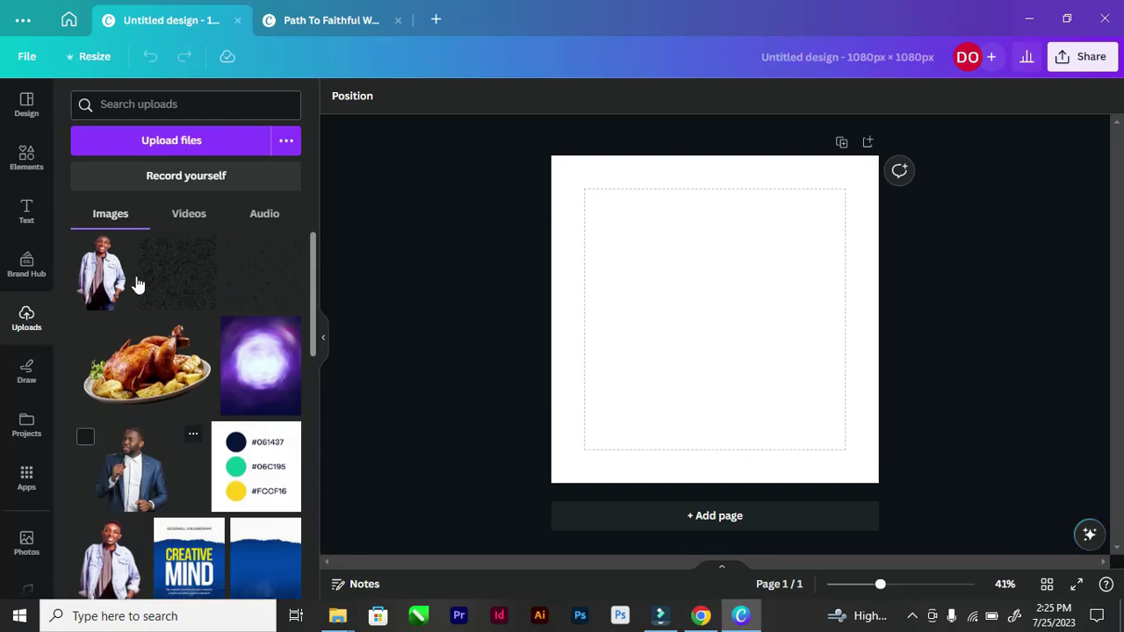
scroll(137, 277, up, 1)
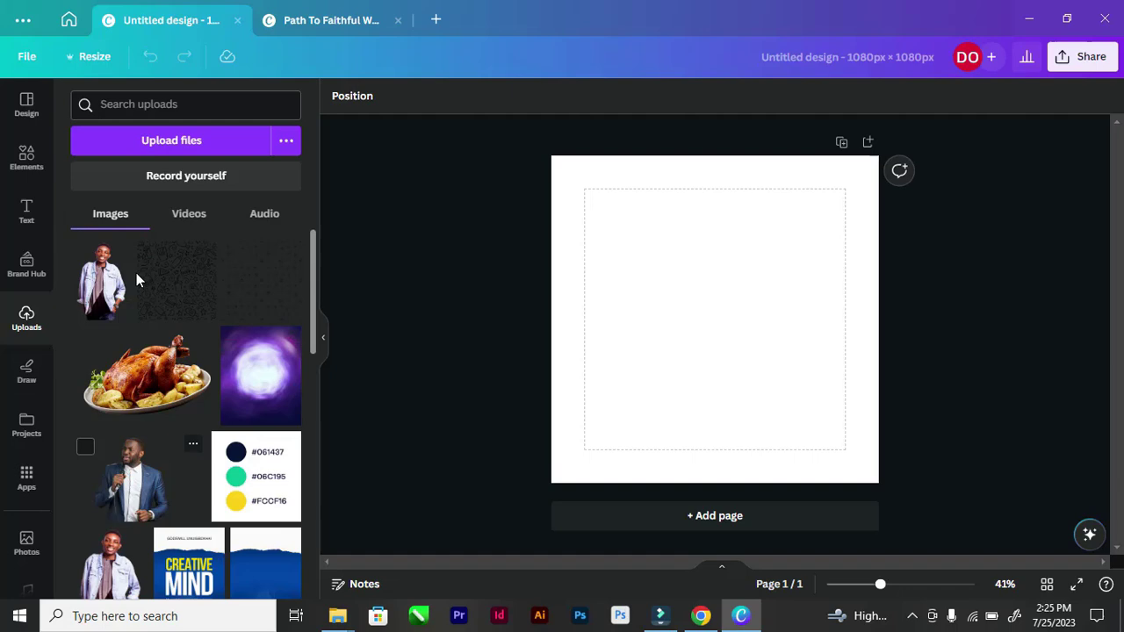
click(153, 143)
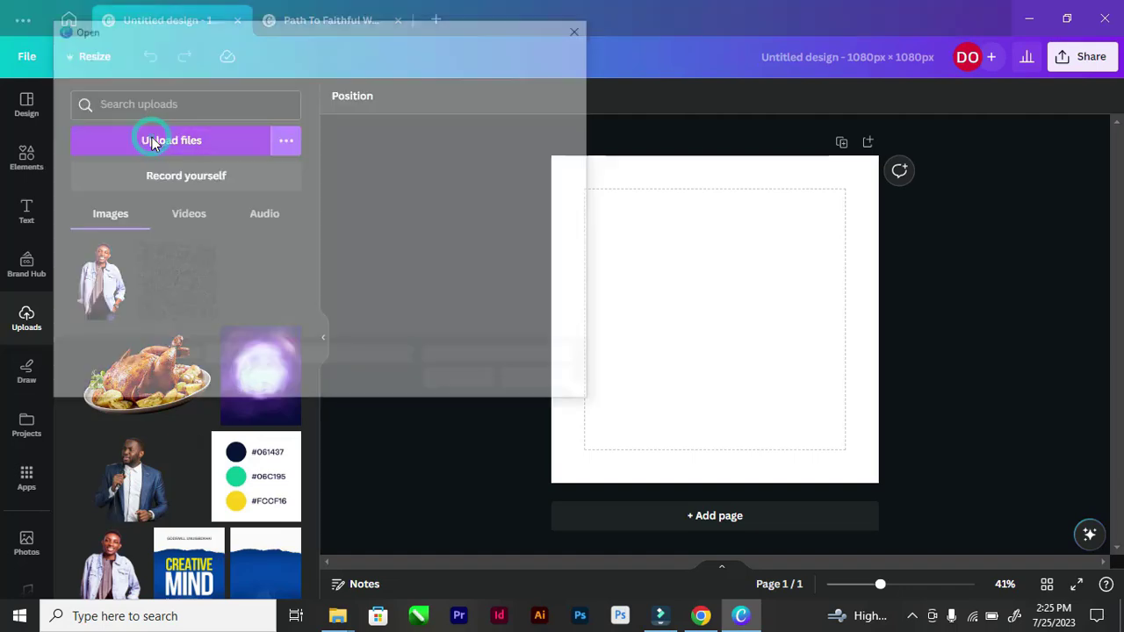
click(197, 64)
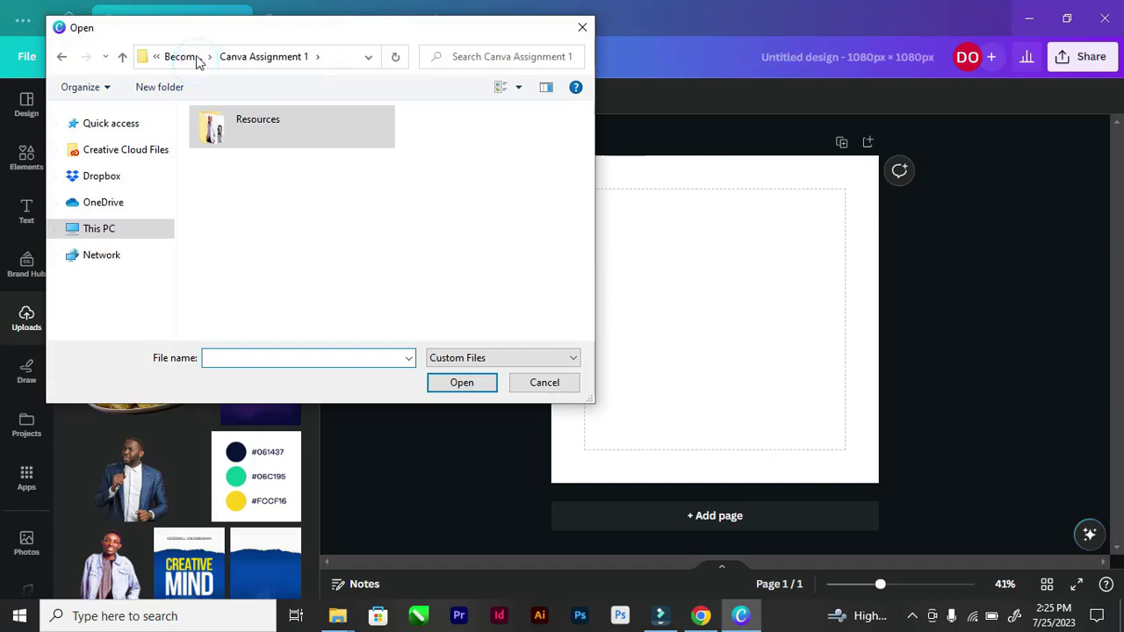
click(197, 58)
double_click(419, 154)
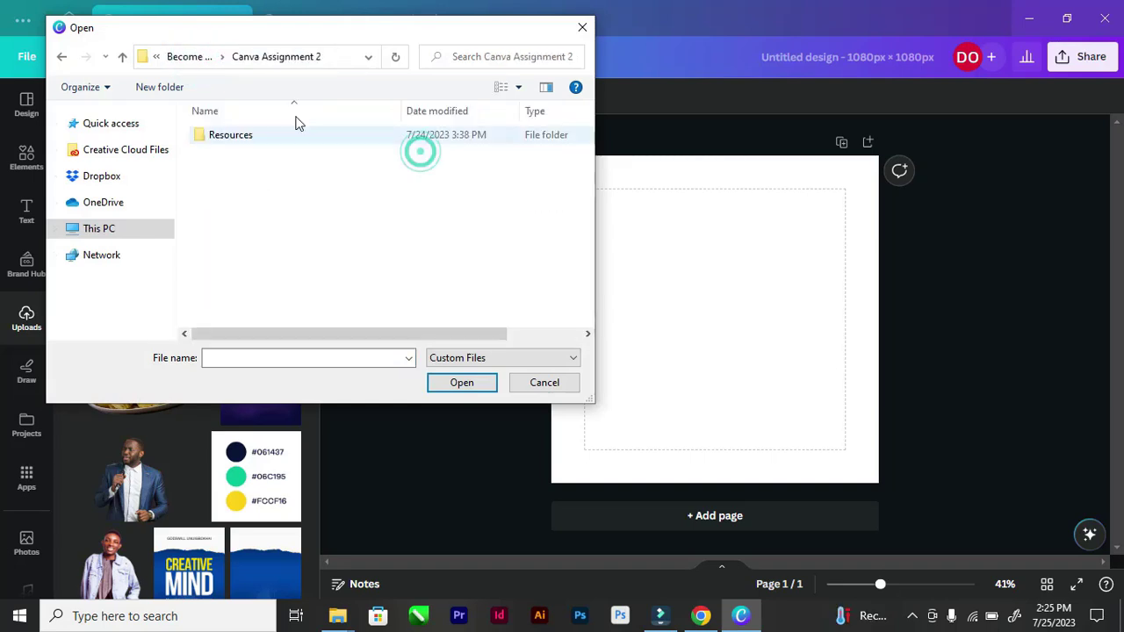
double_click(231, 144)
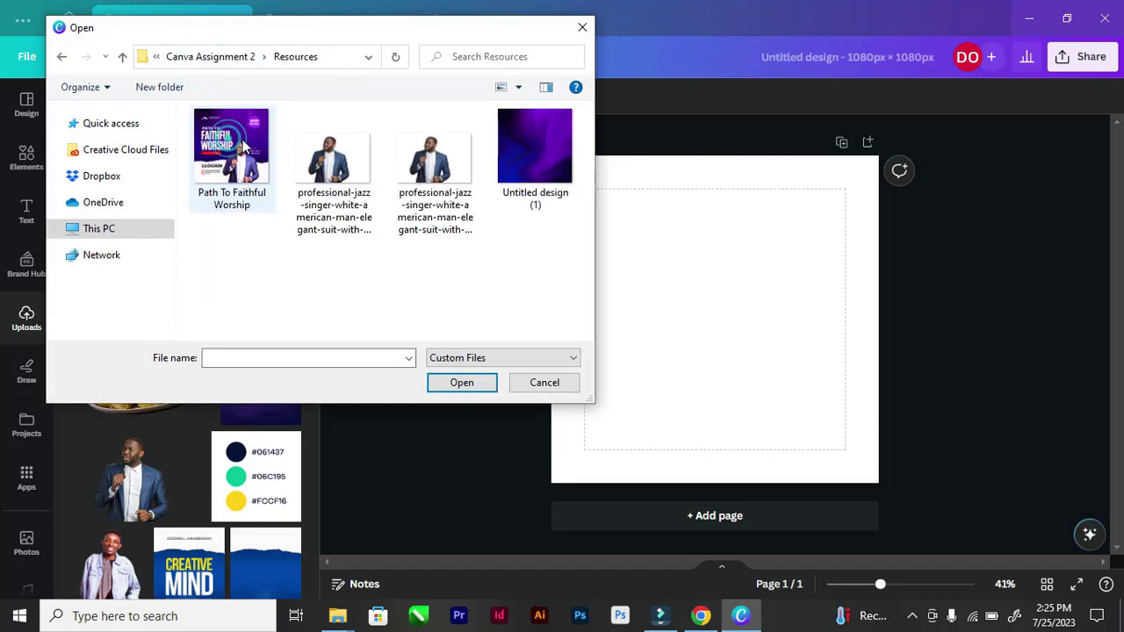
click(530, 144)
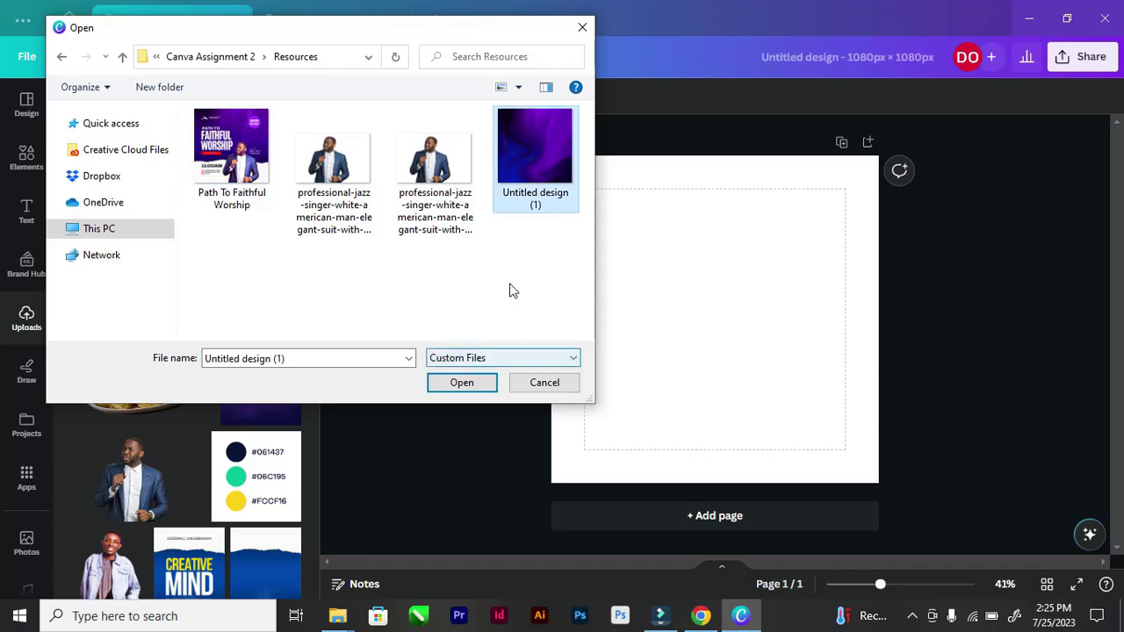
click(460, 385)
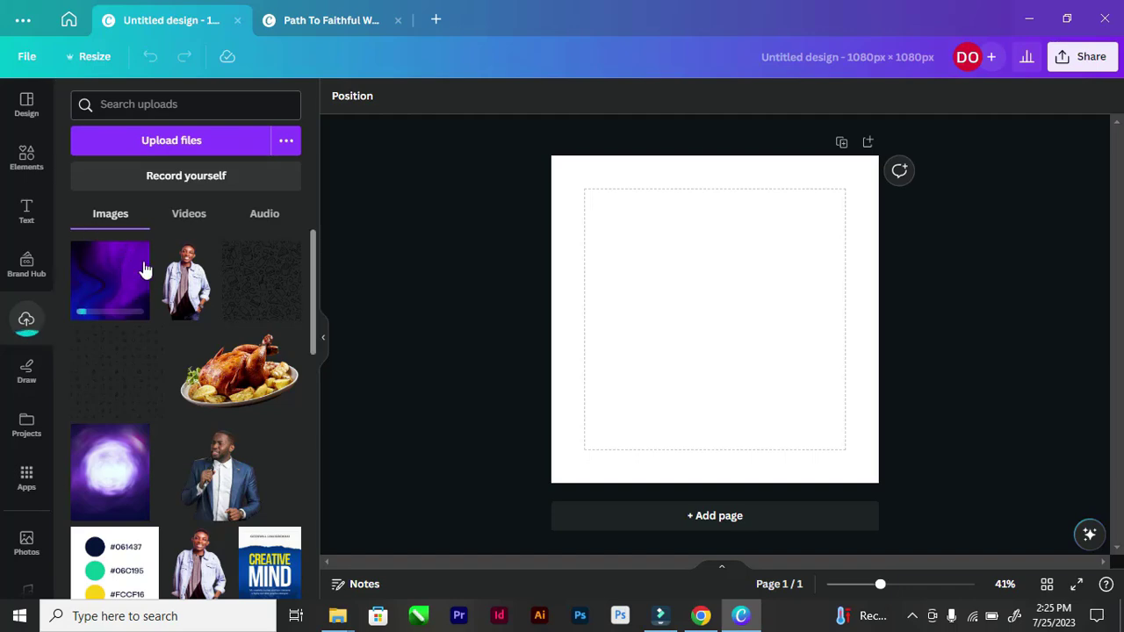
scroll(149, 294, down, 10)
scroll(148, 286, up, 10)
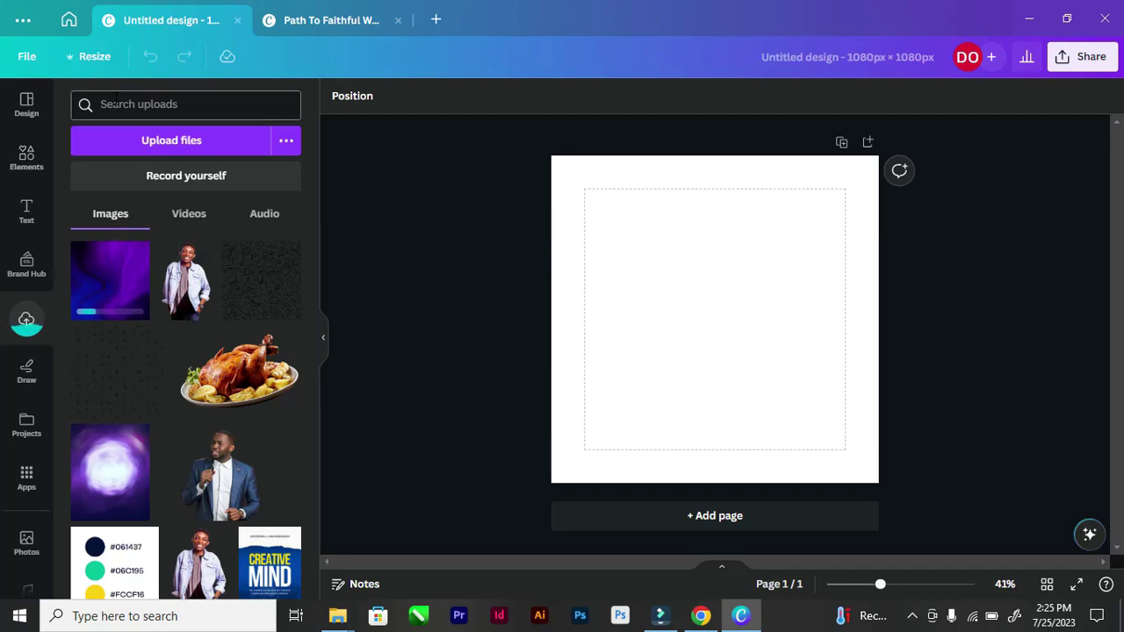
Step: Search the elements for "purple background" and show all photo results
click(27, 159)
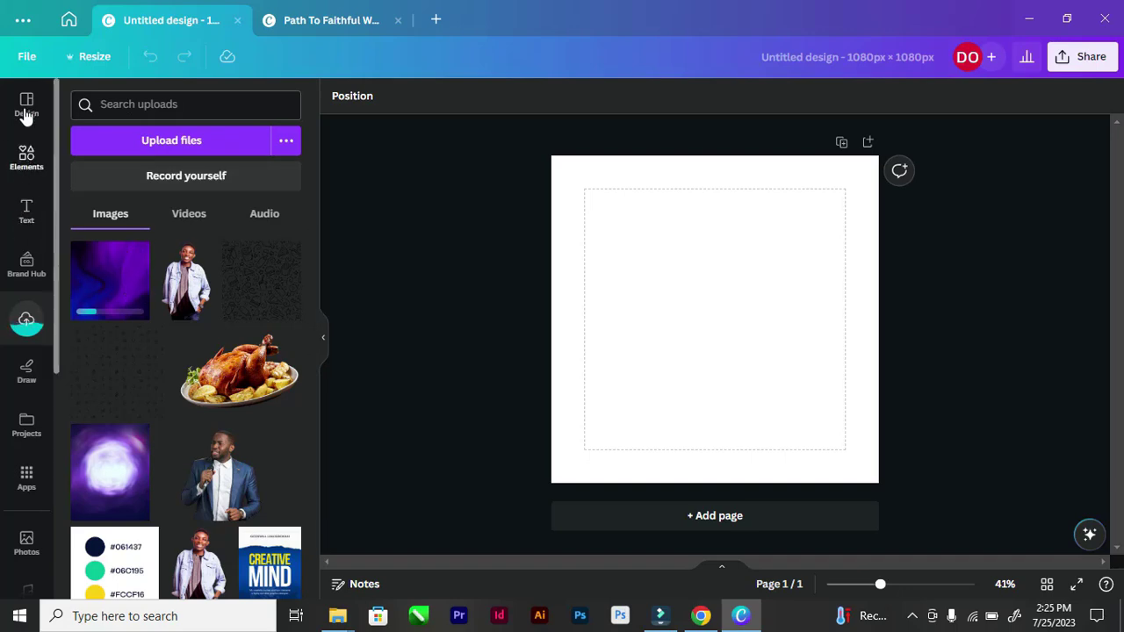
click(132, 103)
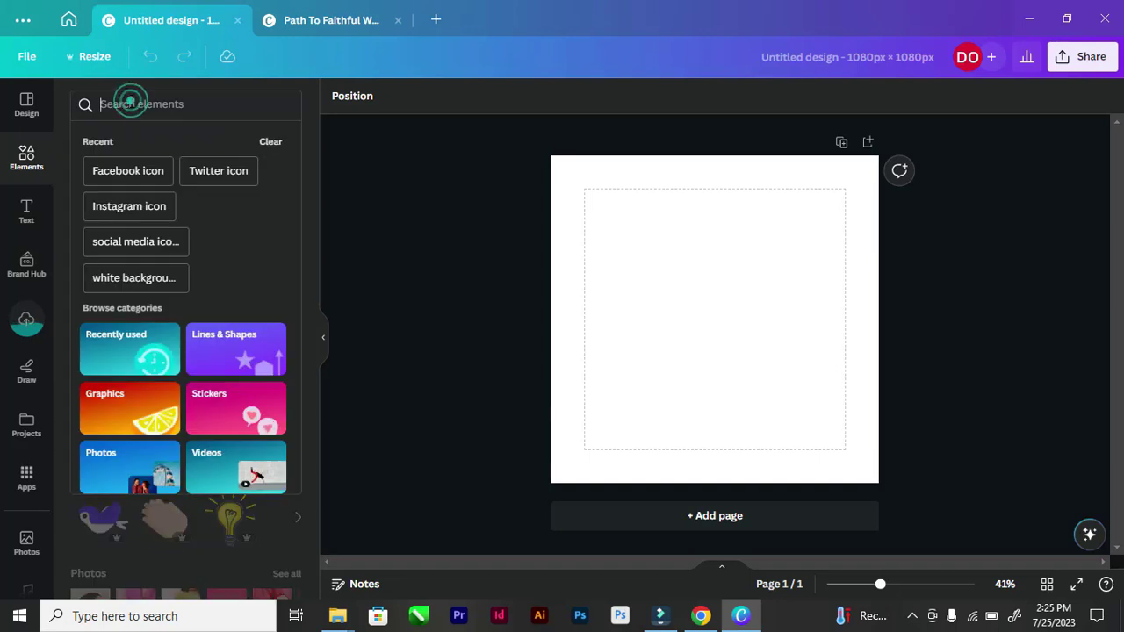
click(132, 102)
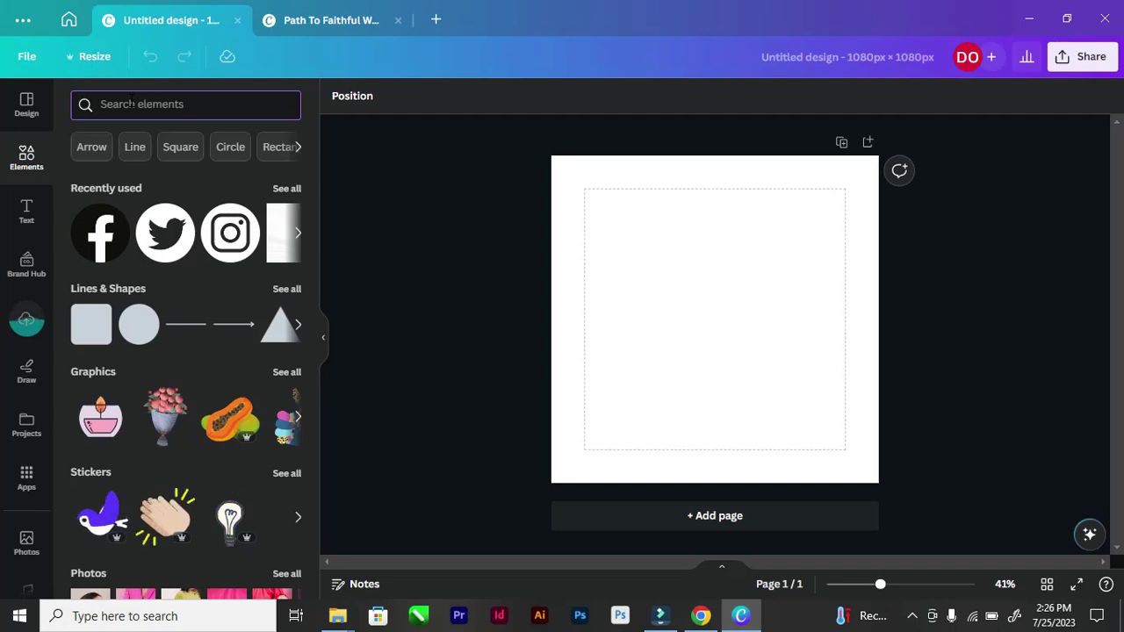
text(pu)
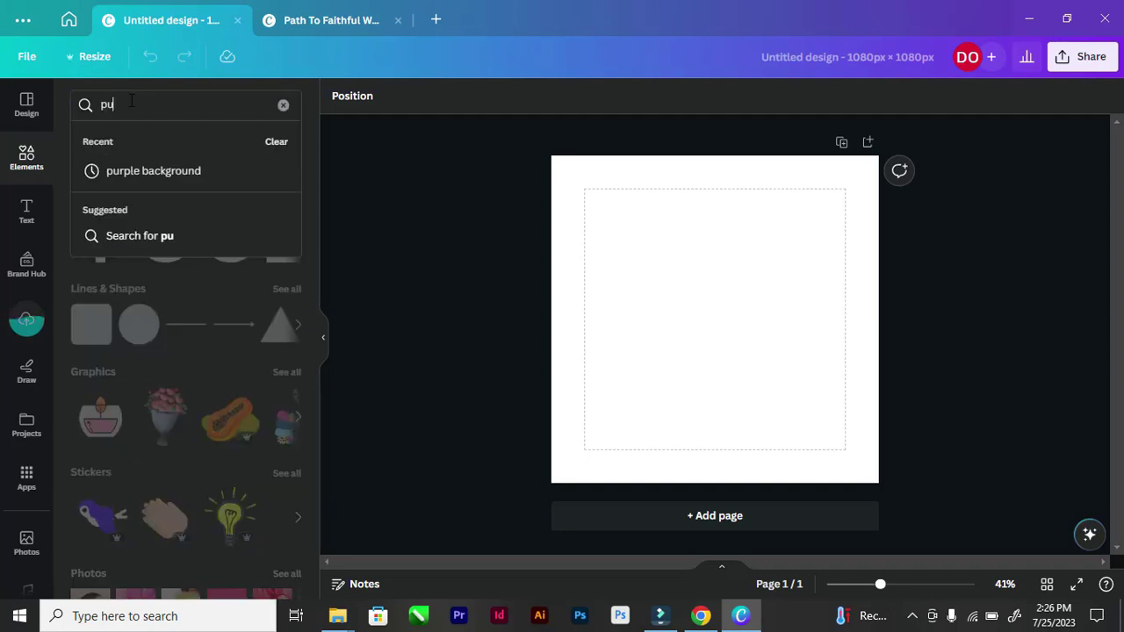
text(rp)
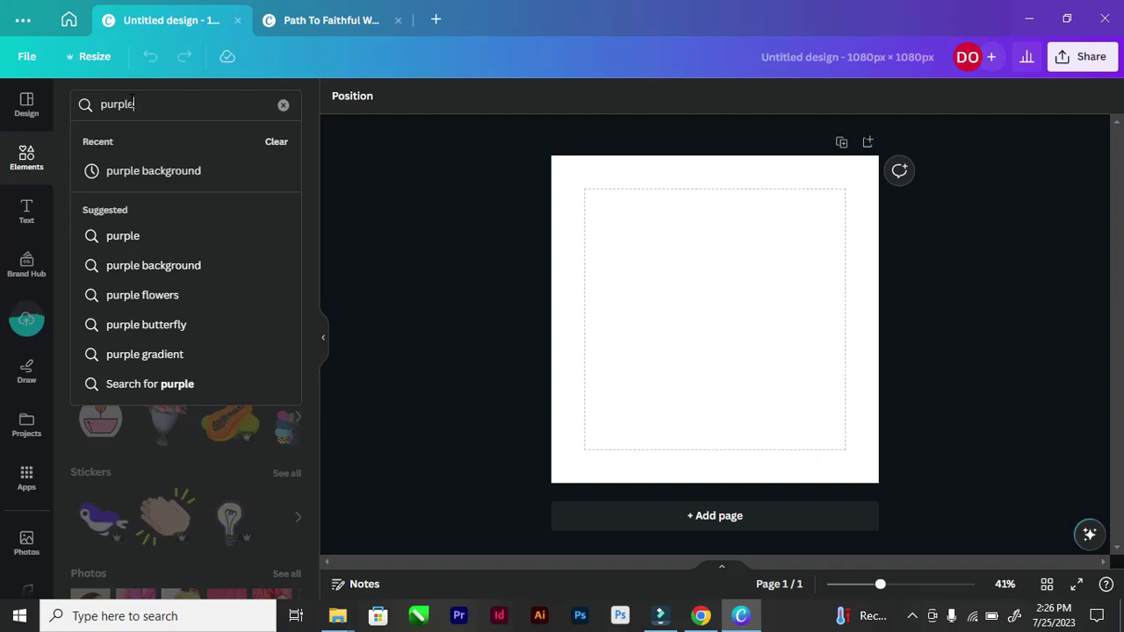
text(le)
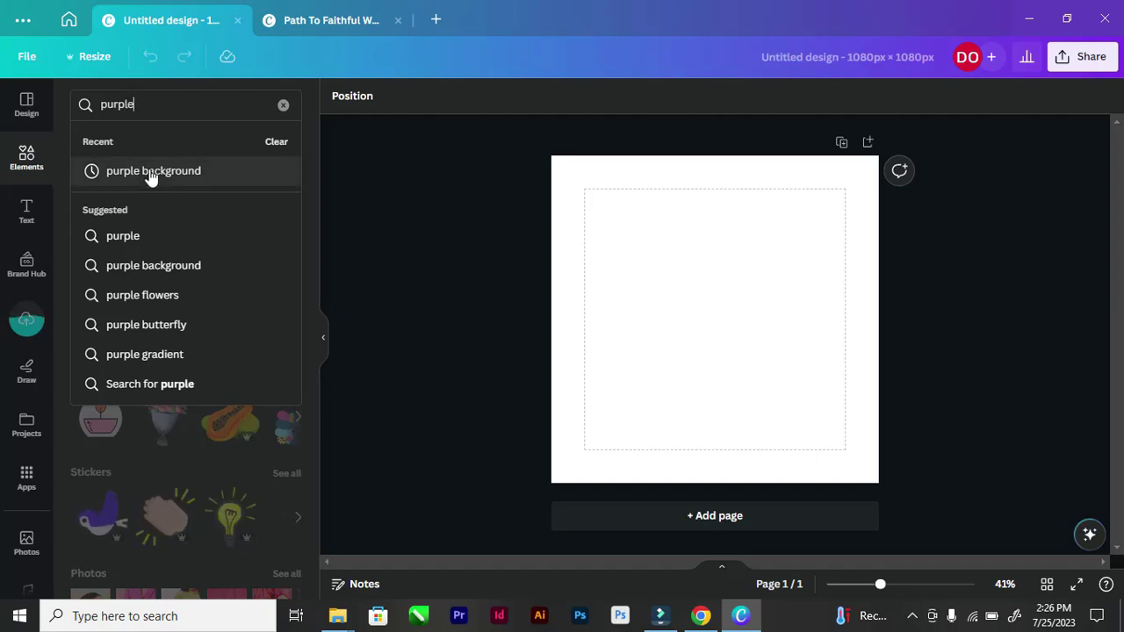
click(150, 170)
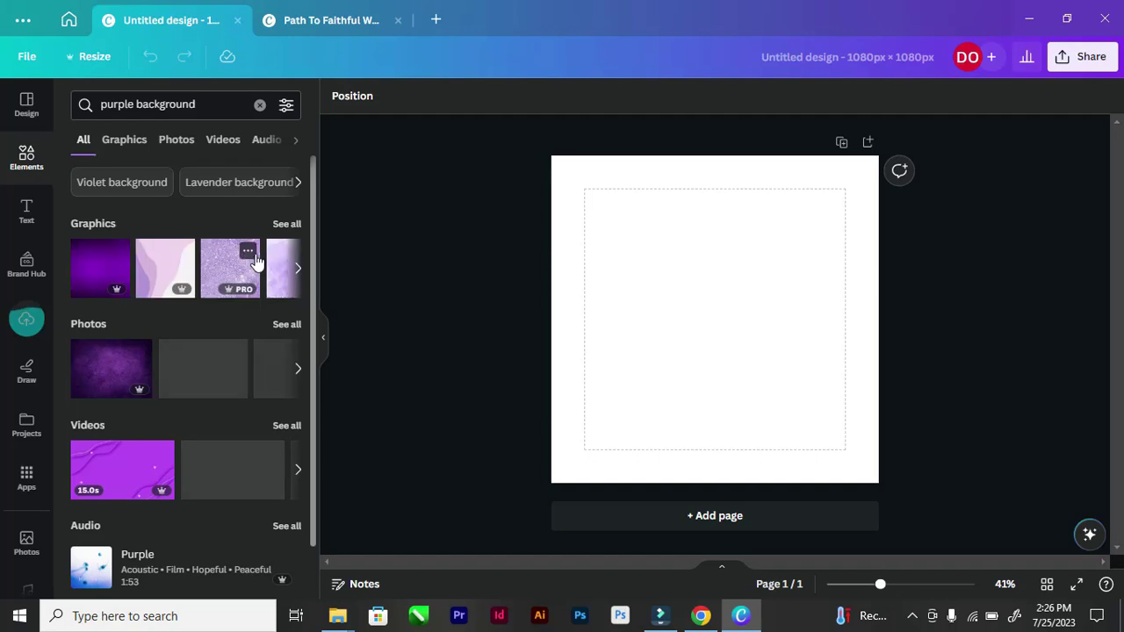
click(287, 326)
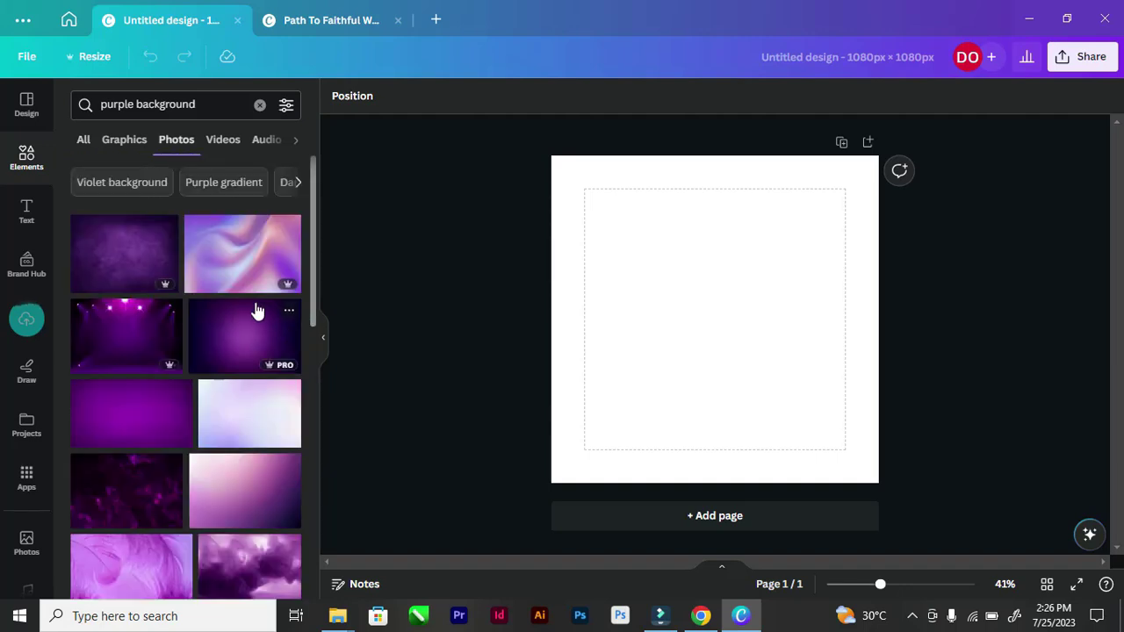
Step: Browse the purple background photos for a dark image suited to the flyer's backdrop
scroll(250, 303, down, 10)
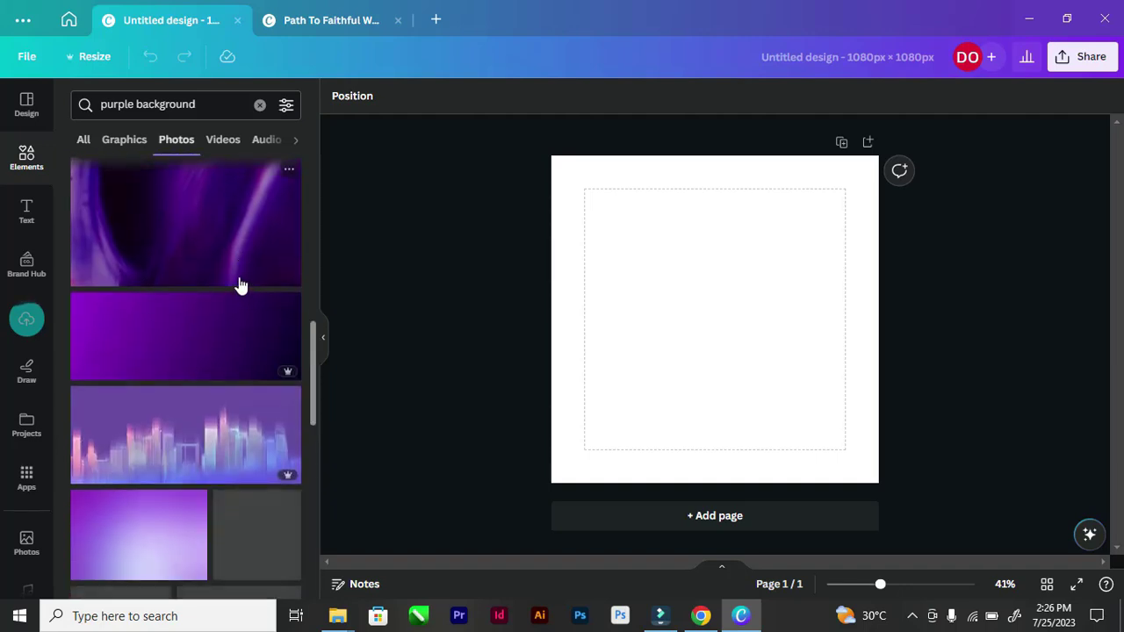
scroll(238, 307, down, 3)
scroll(225, 319, down, 5)
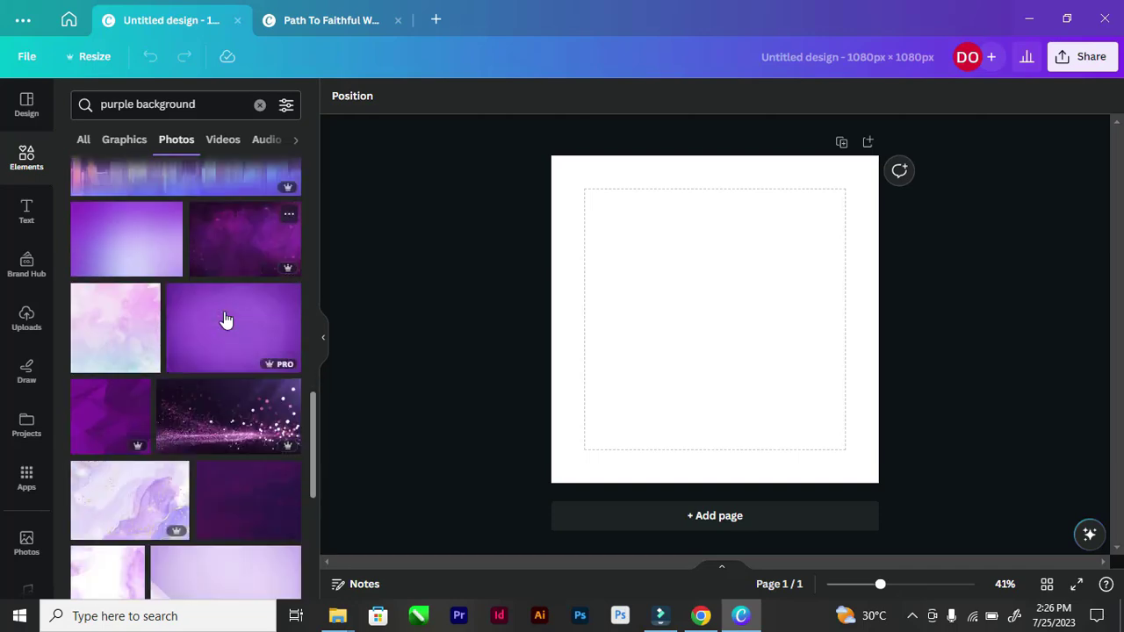
scroll(228, 381, down, 3)
scroll(229, 378, down, 3)
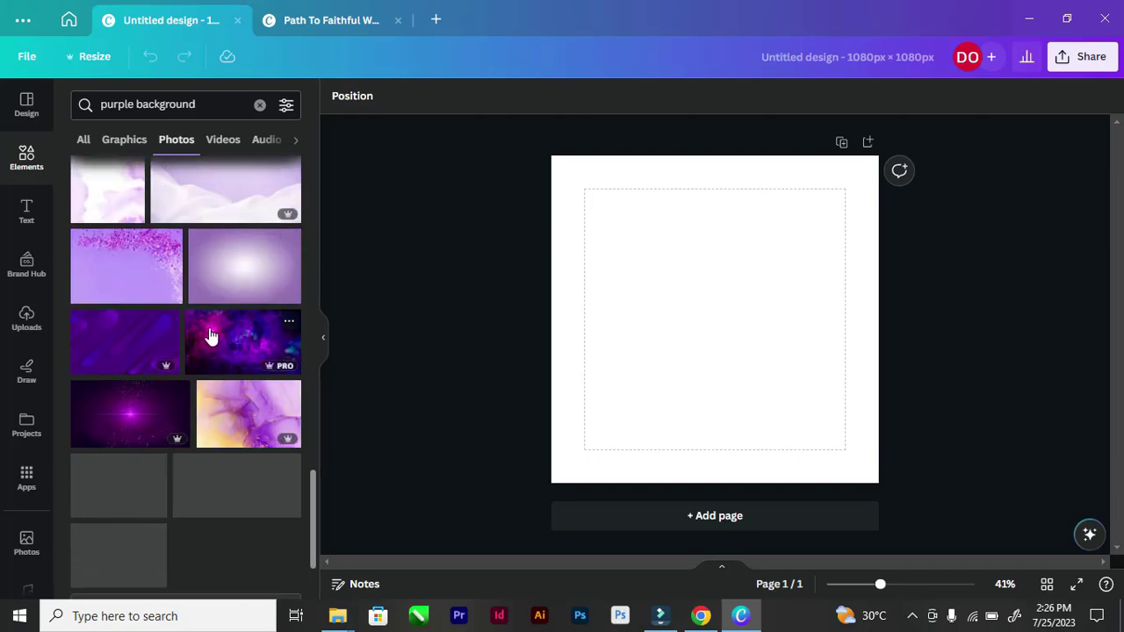
scroll(207, 332, down, 4)
scroll(208, 332, up, 3)
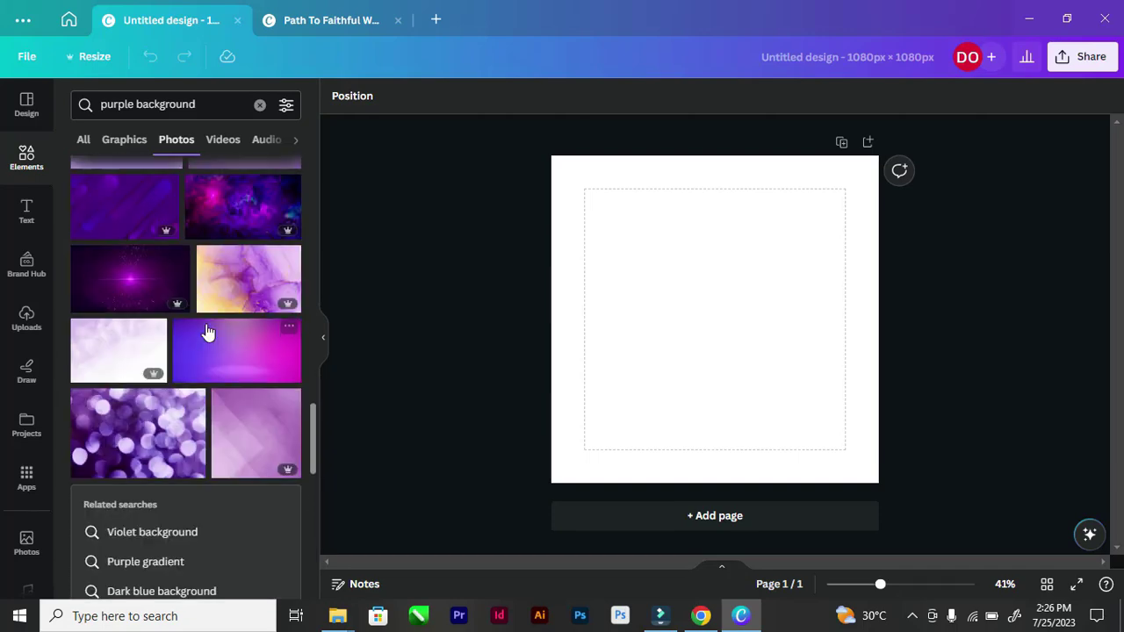
scroll(223, 366, up, 3)
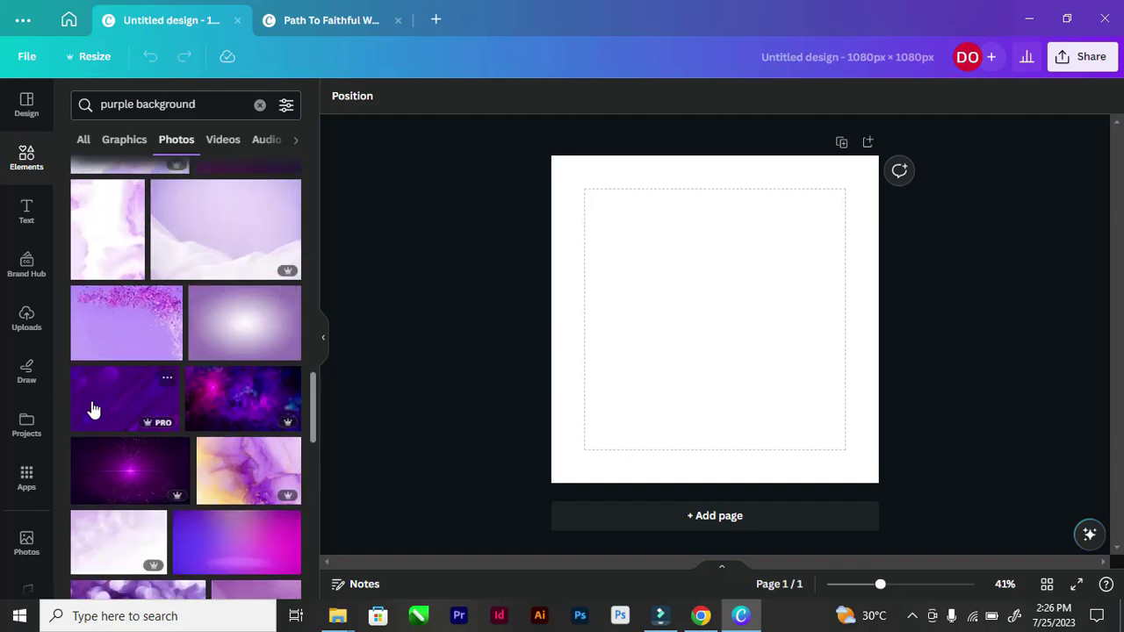
scroll(140, 355, up, 5)
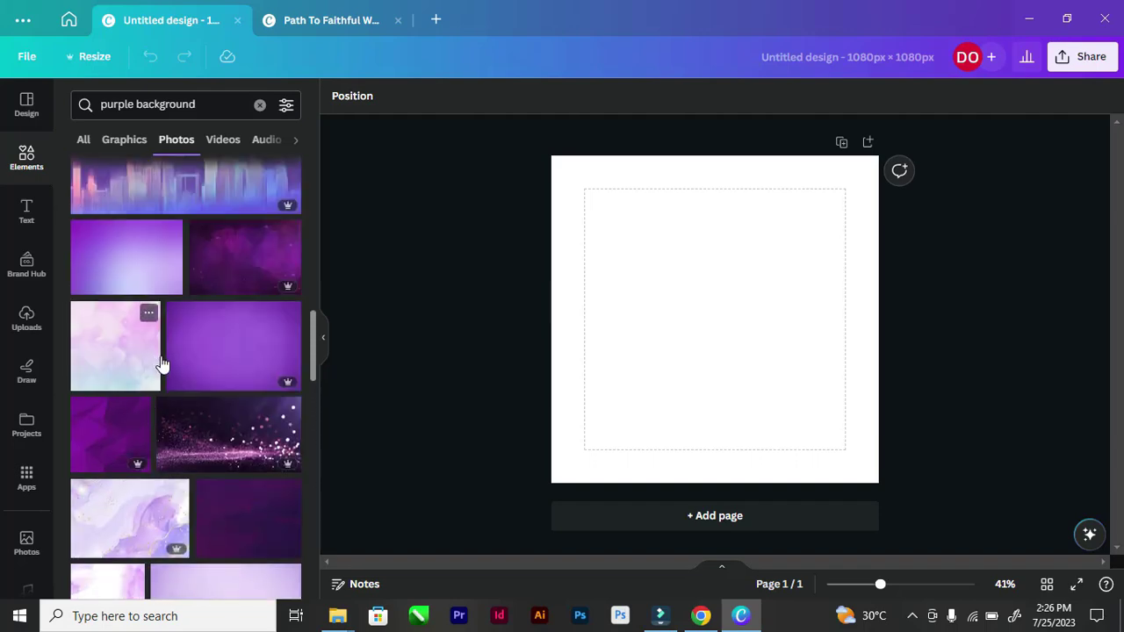
scroll(162, 365, down, 3)
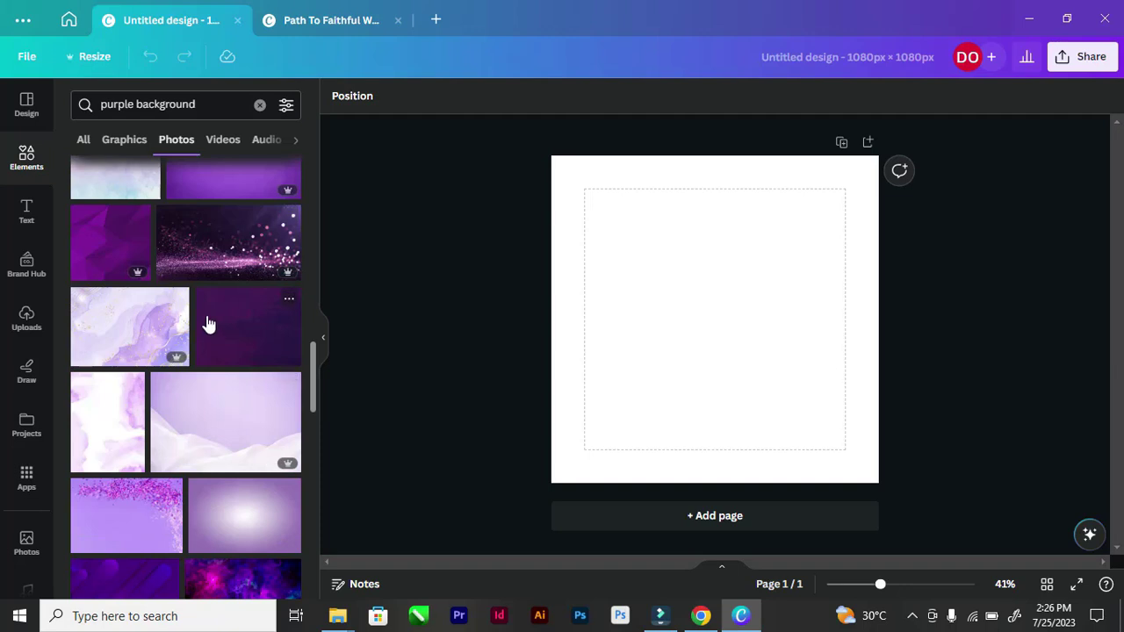
Step: Try out the dark purple textured photo on the blank page and delete the placed copies
drag(204, 318, 642, 328)
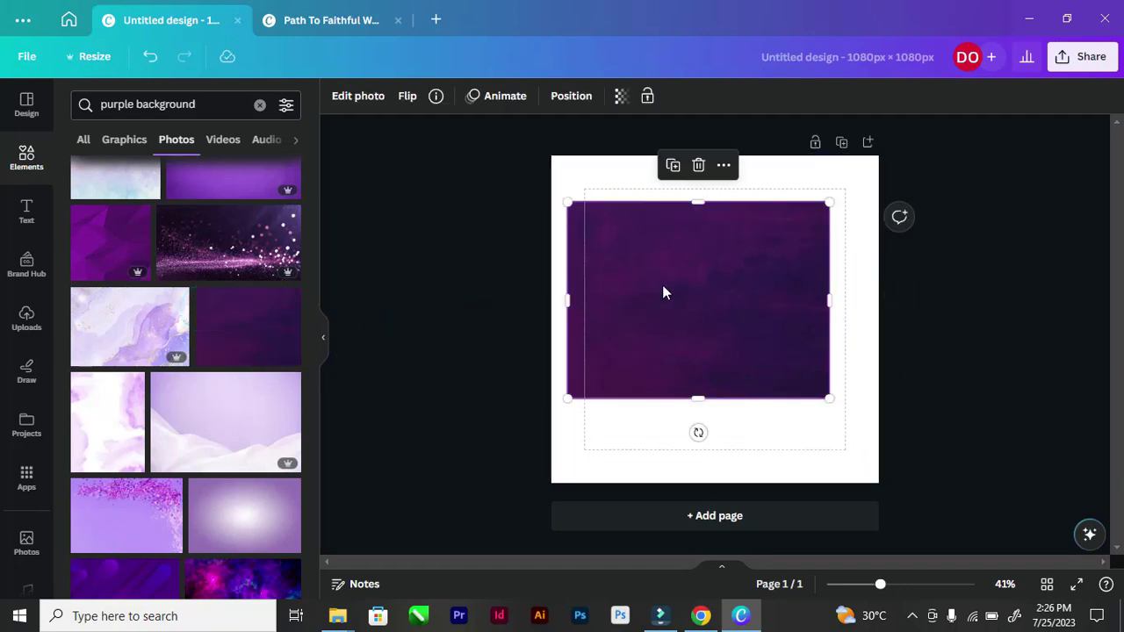
drag(664, 293, 642, 268)
key(Delete)
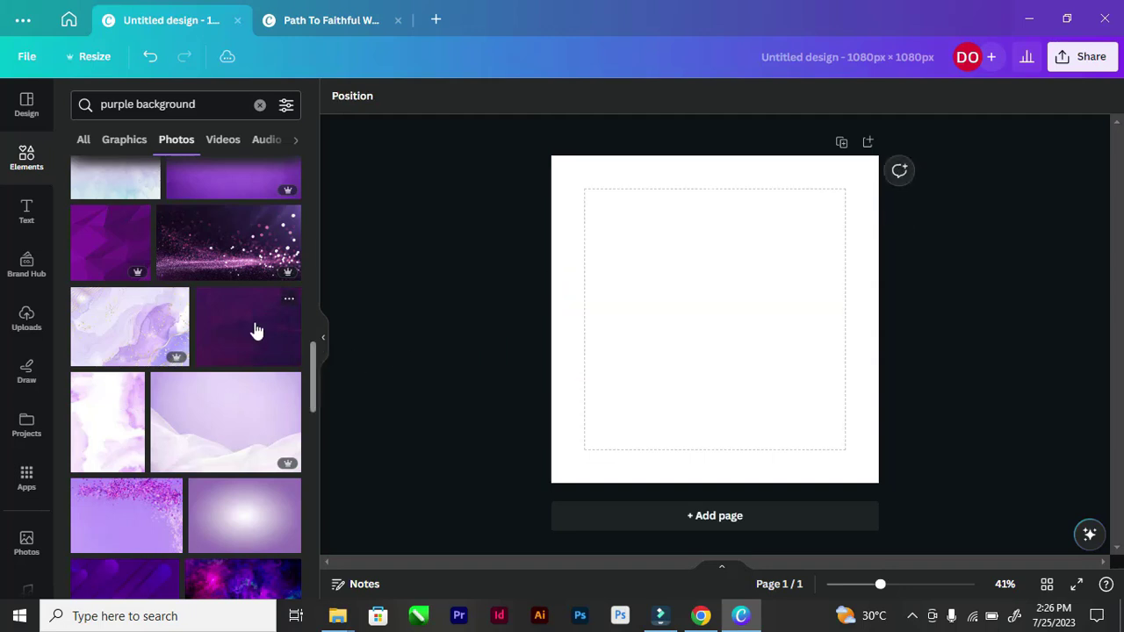
click(254, 326)
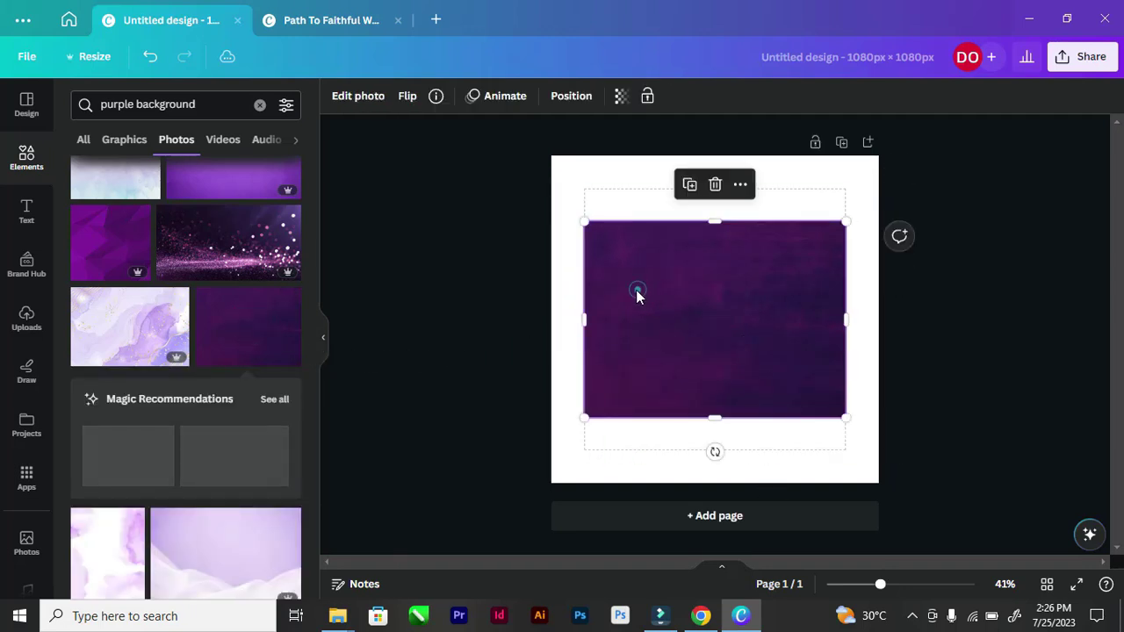
click(263, 326)
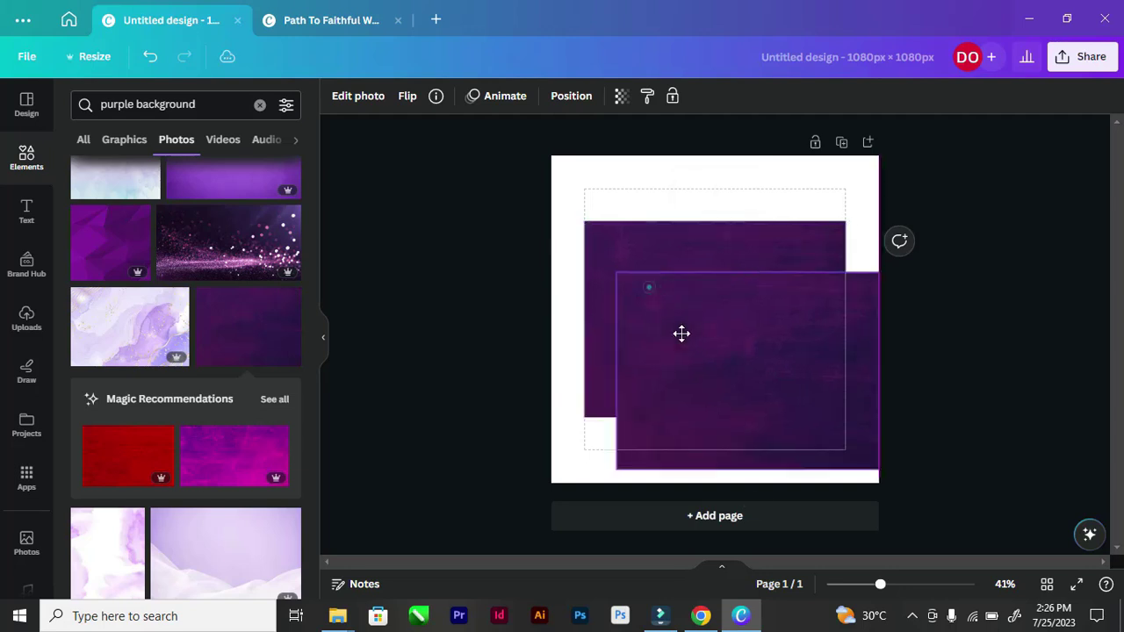
key(Delete)
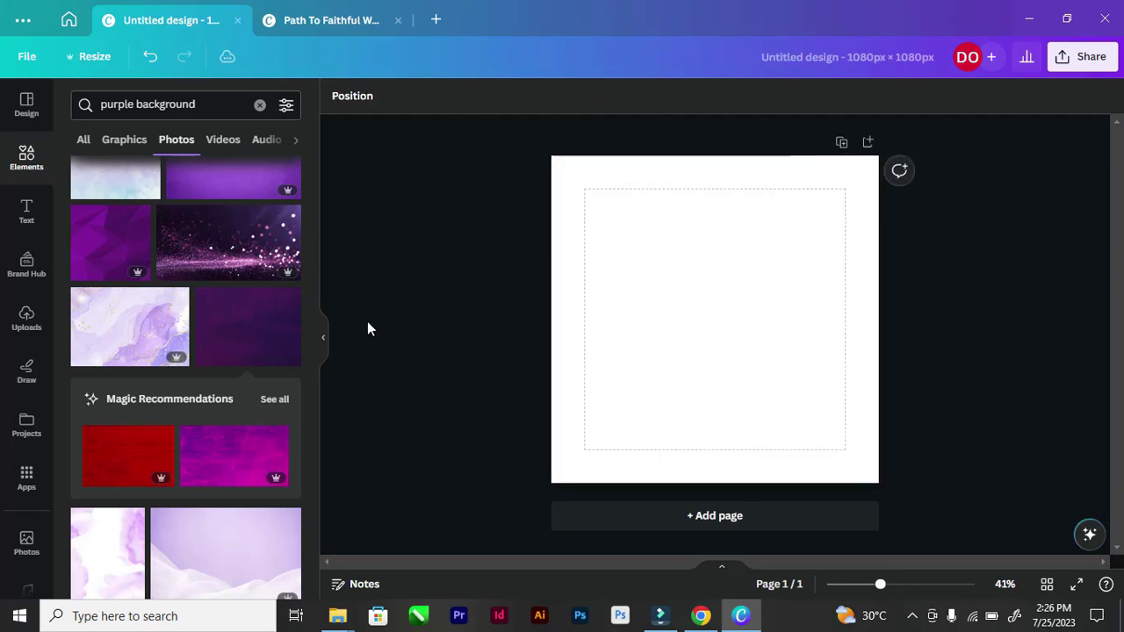
scroll(135, 269, up, 5)
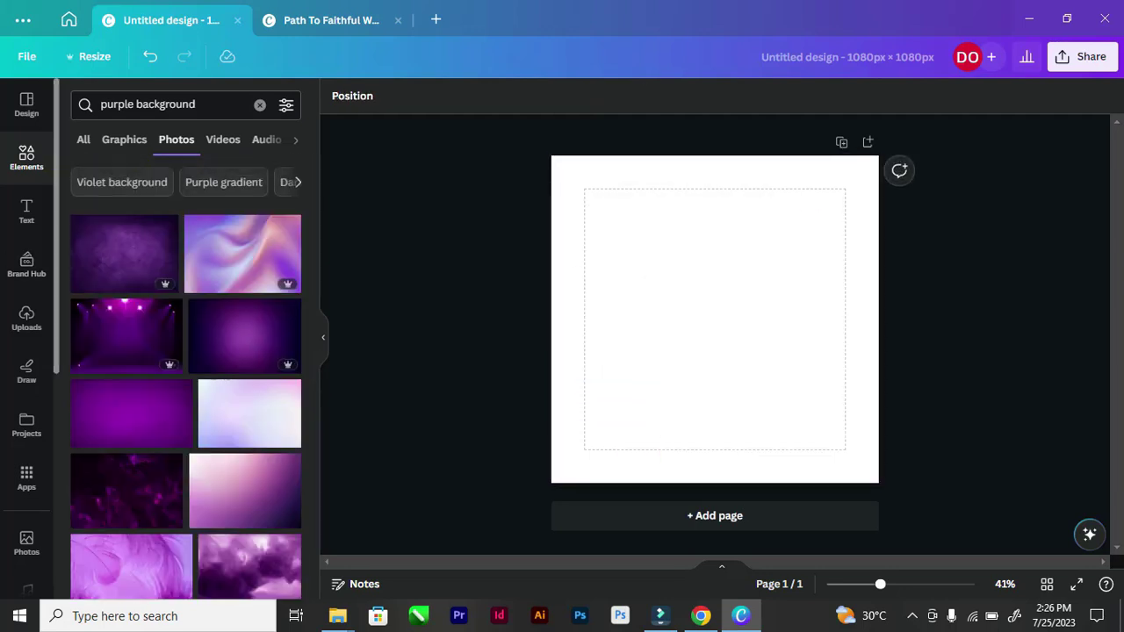
click(27, 260)
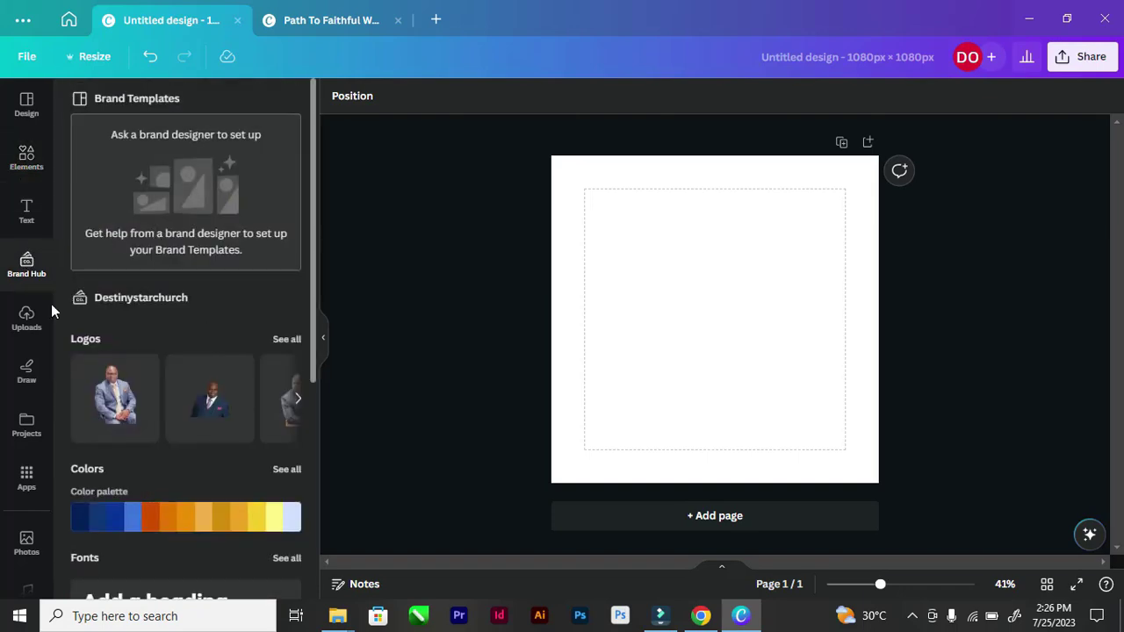
click(27, 213)
click(25, 171)
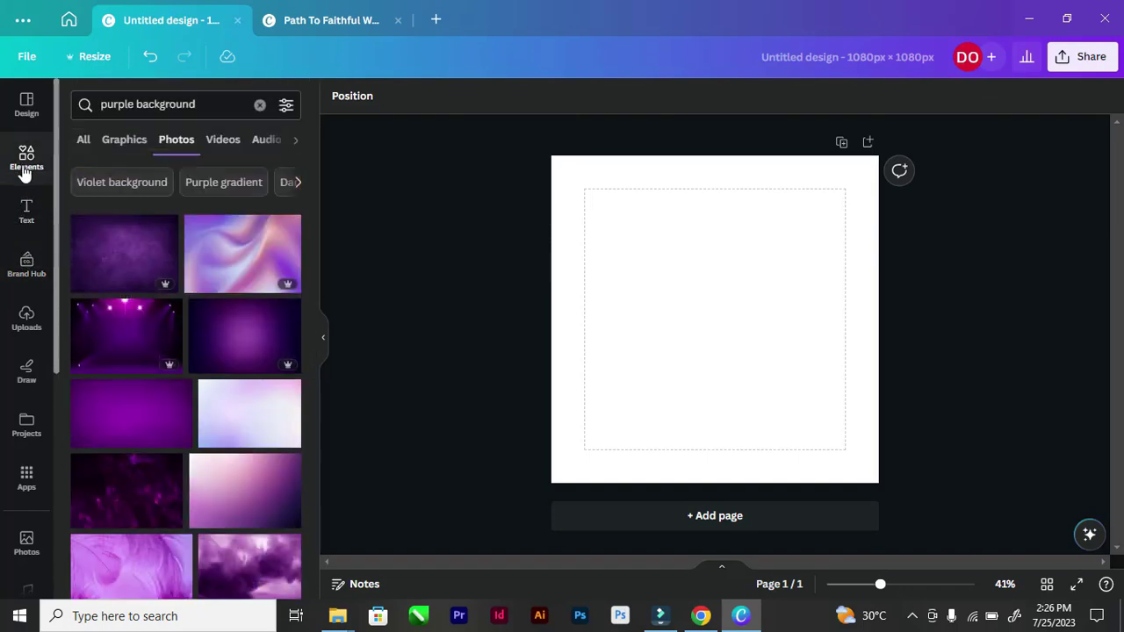
Step: Place the uploaded purple and blue wavy image on the page and set it as the page background
click(44, 318)
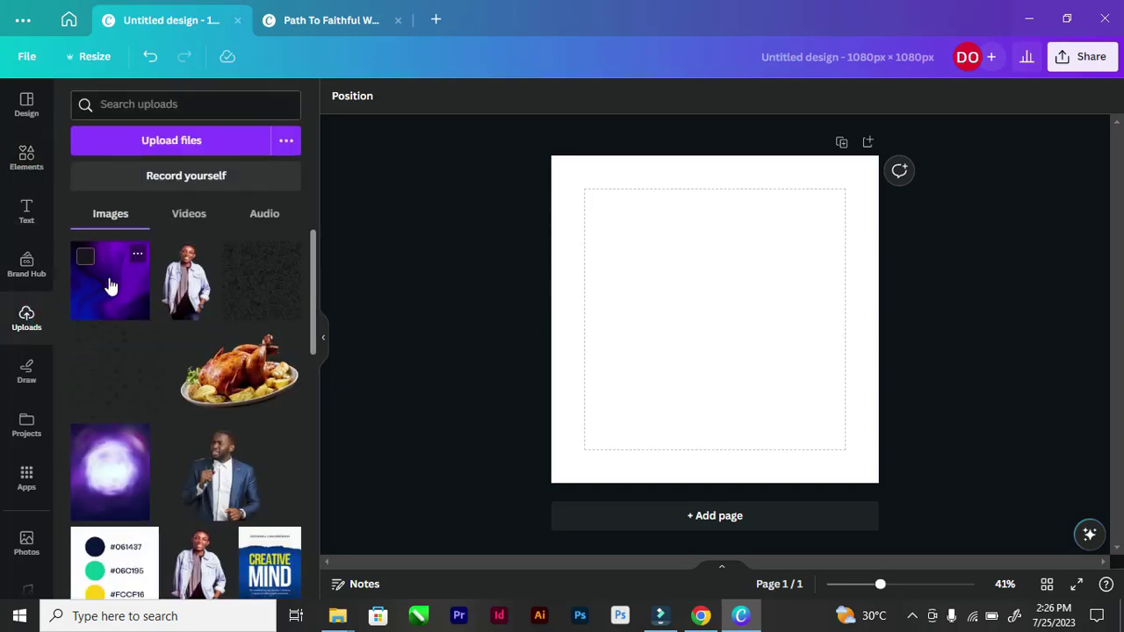
drag(109, 287, 678, 249)
right_click(677, 249)
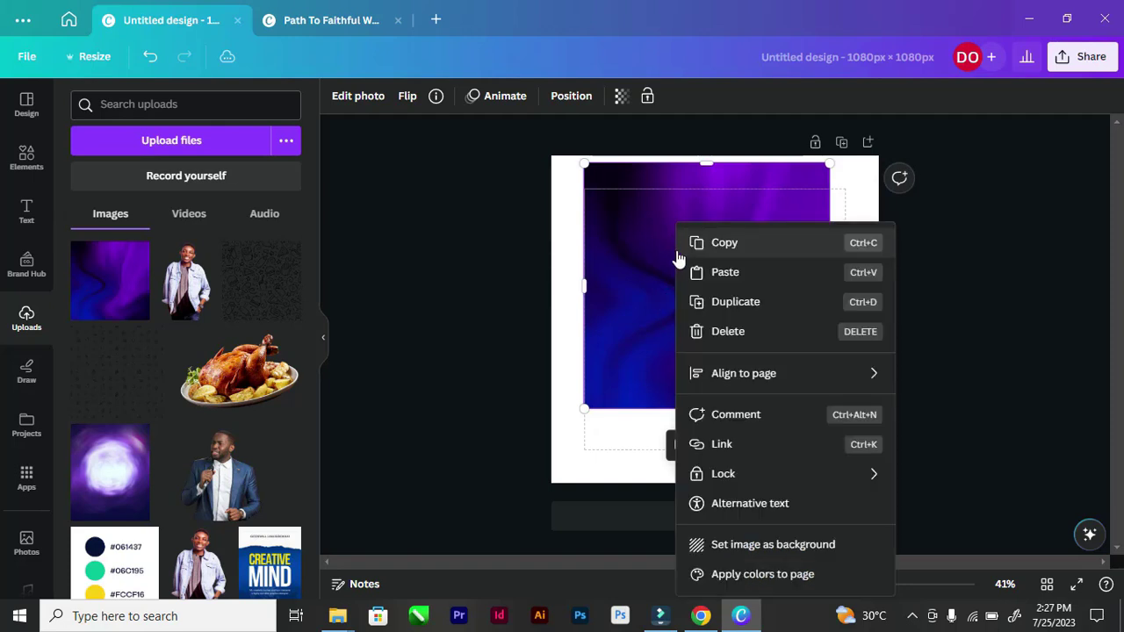
click(759, 545)
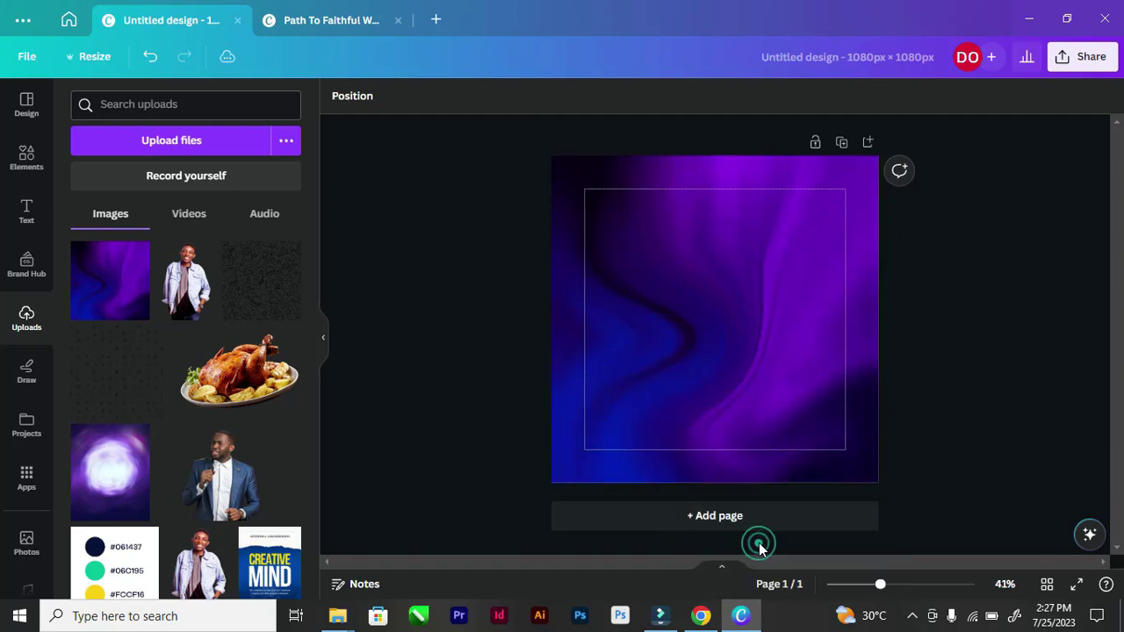
click(692, 283)
click(755, 263)
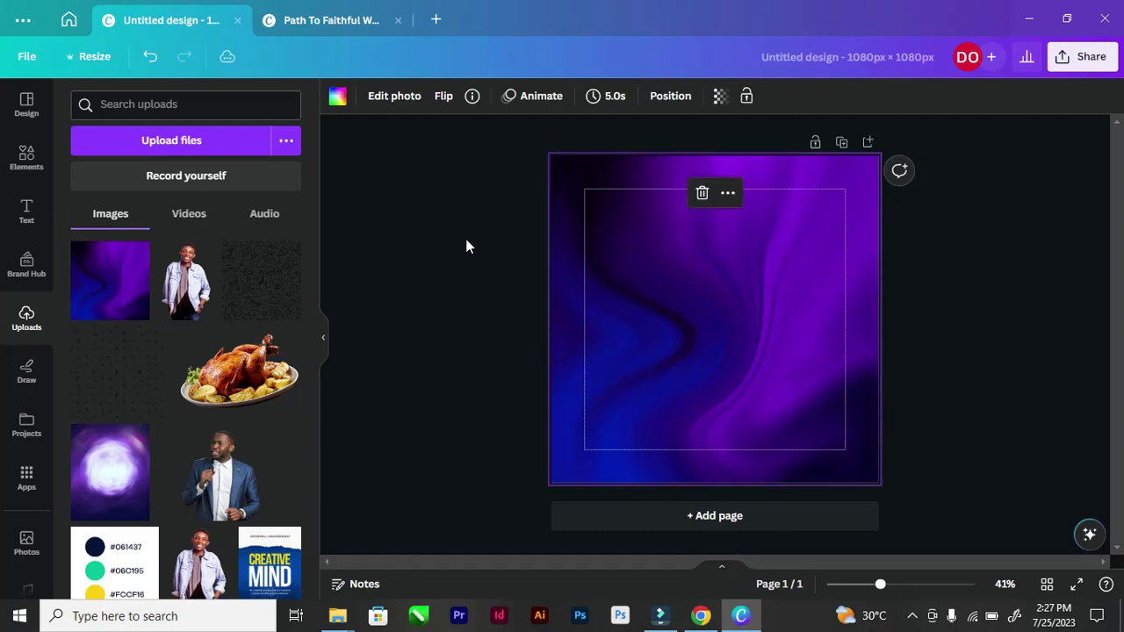
click(433, 227)
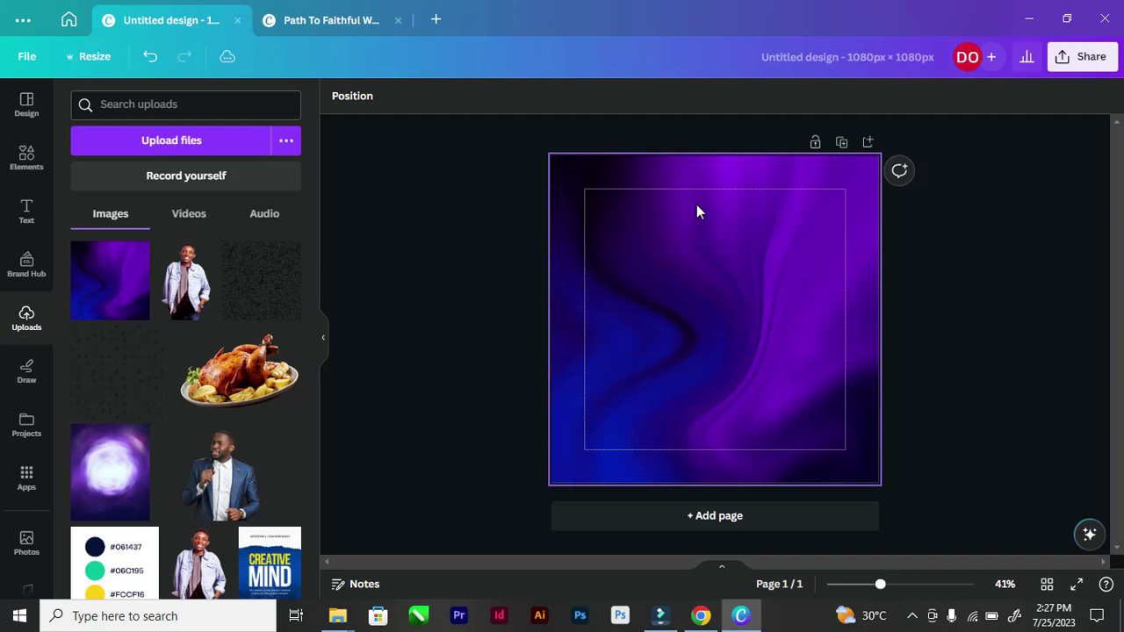
Step: Replace the purple background search with a search of the elements for "church background"
click(25, 158)
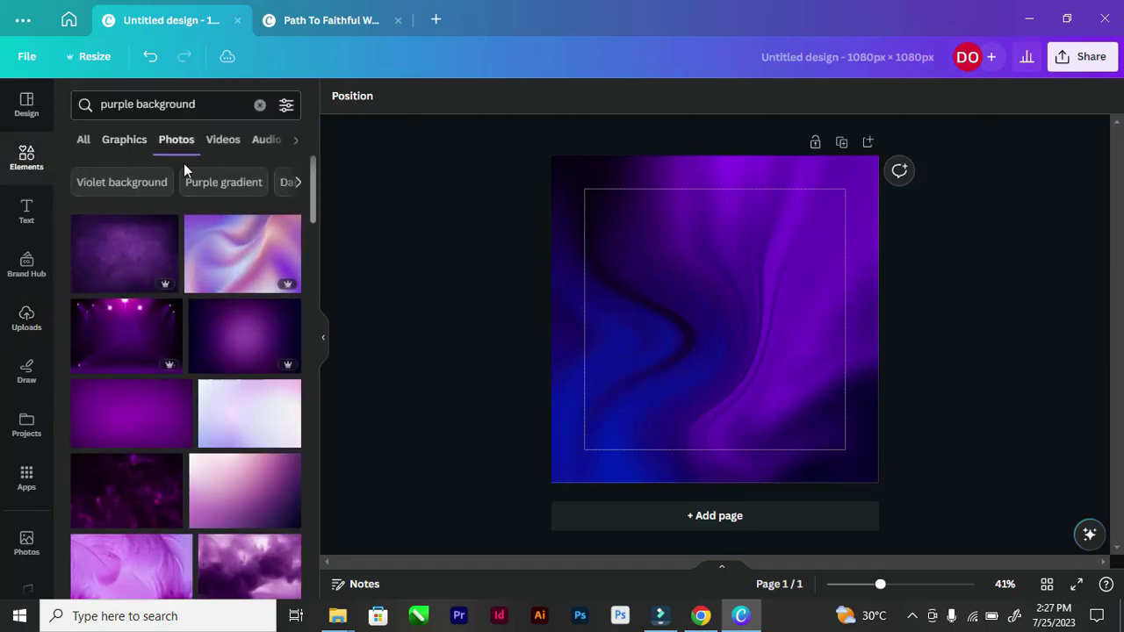
click(218, 105)
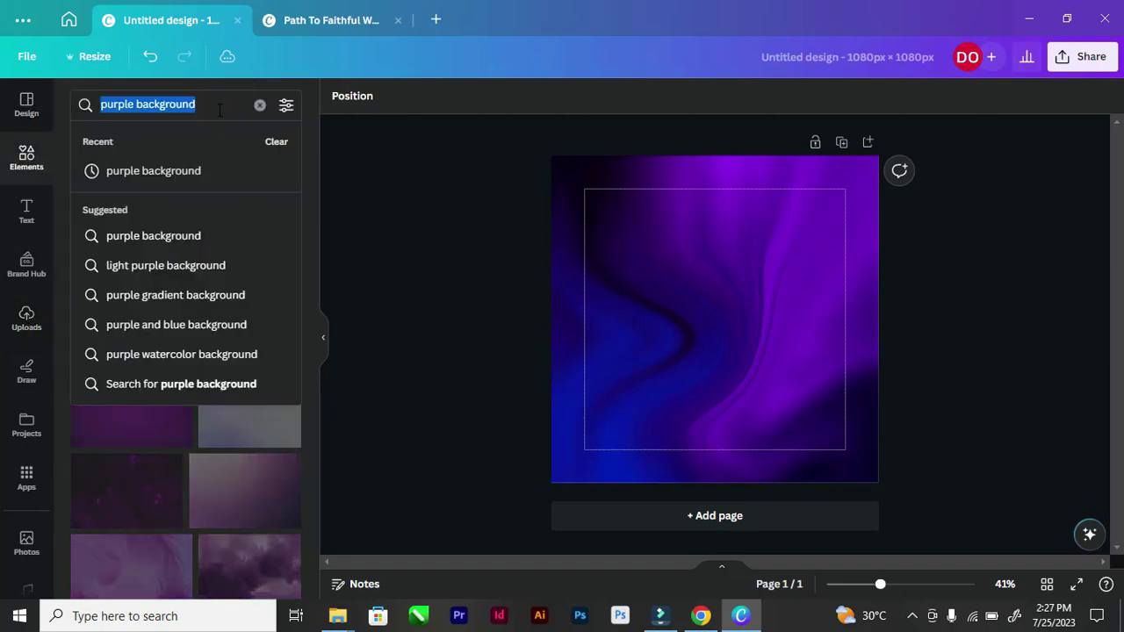
key(Return)
click(260, 104)
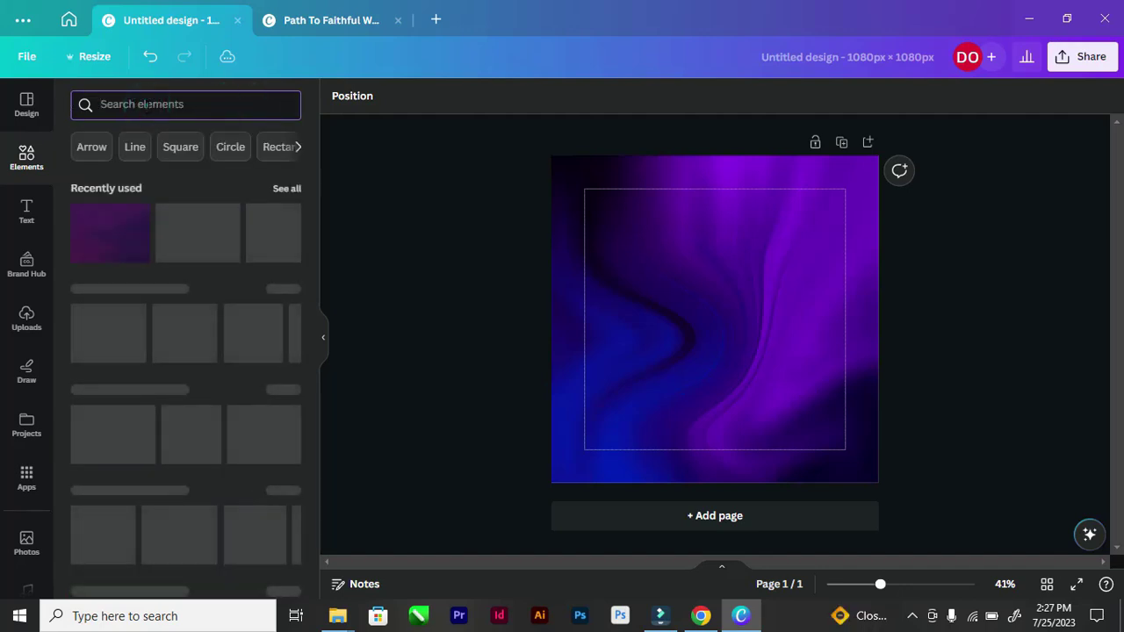
text(ch)
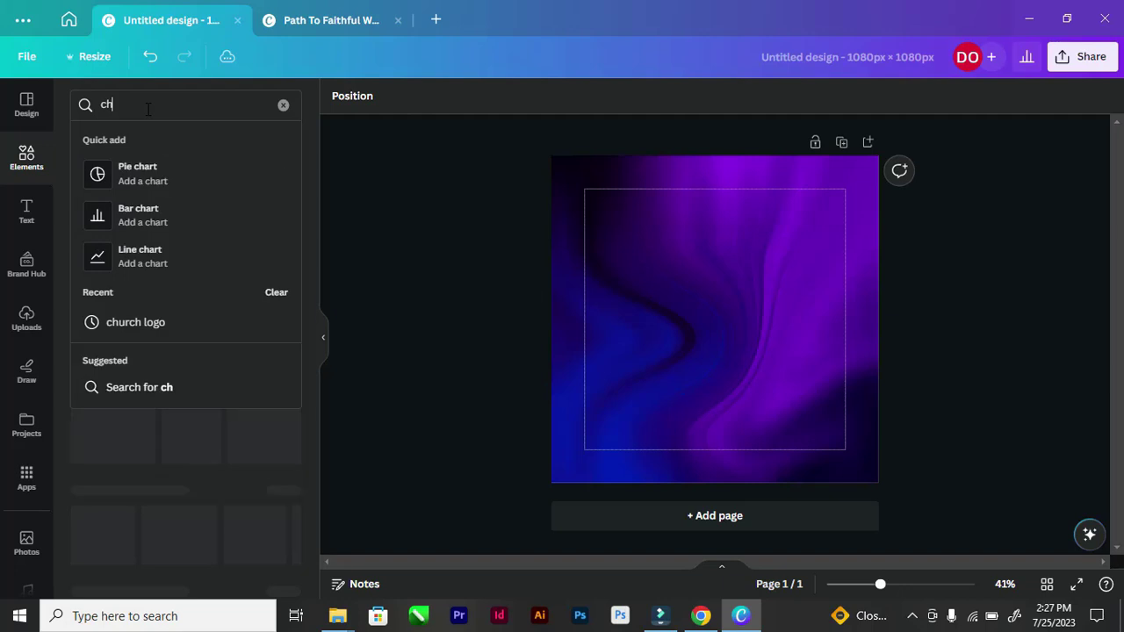
text(urc)
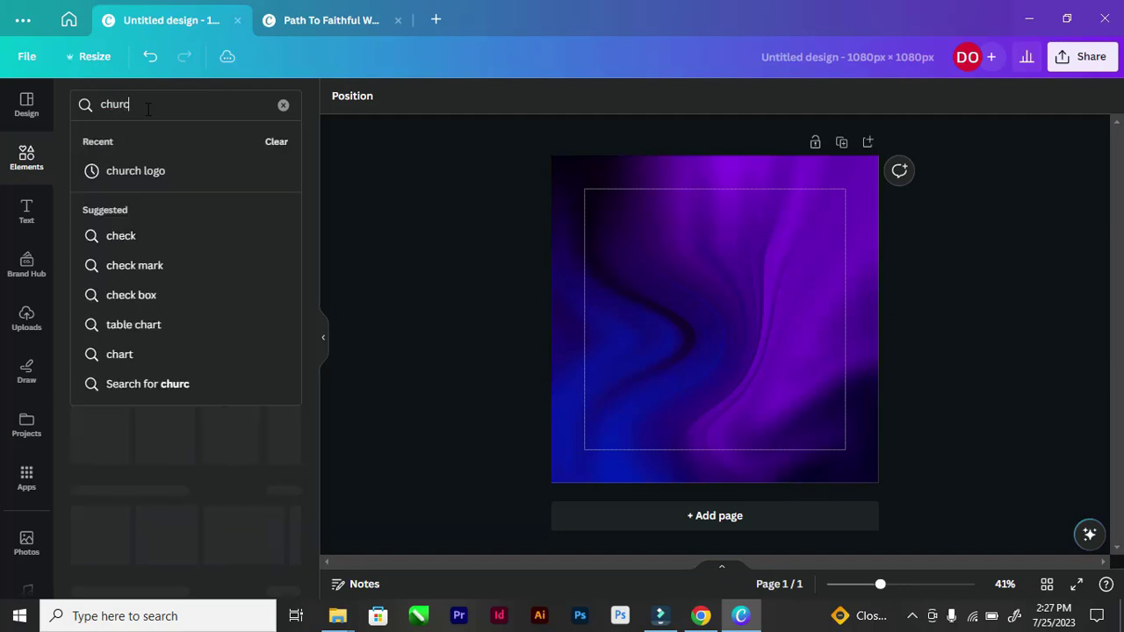
text(h)
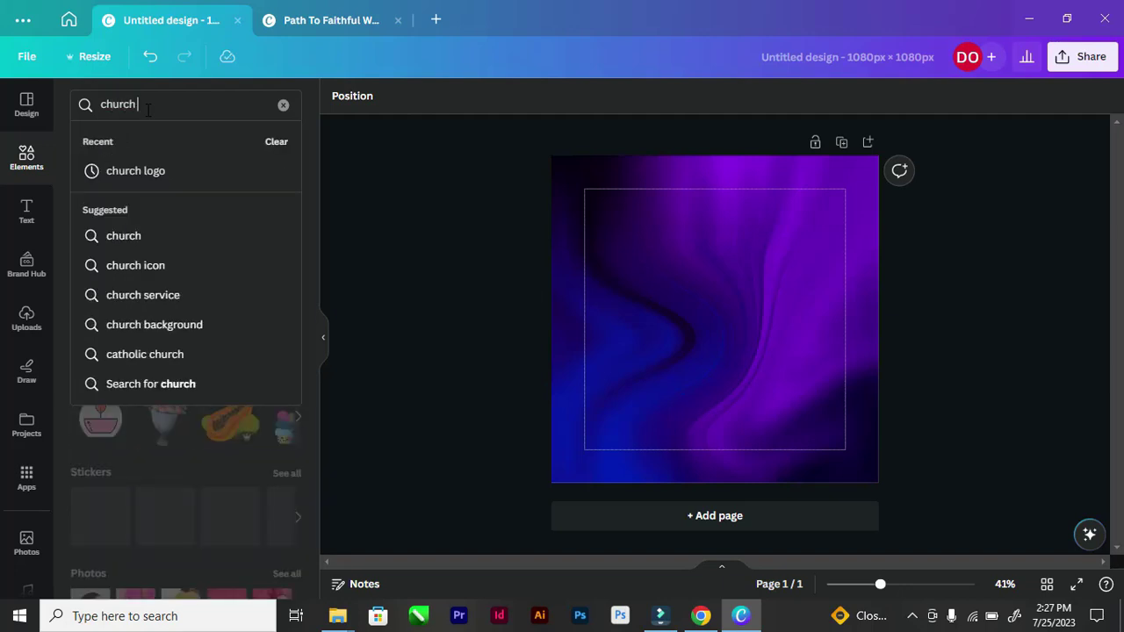
click(146, 327)
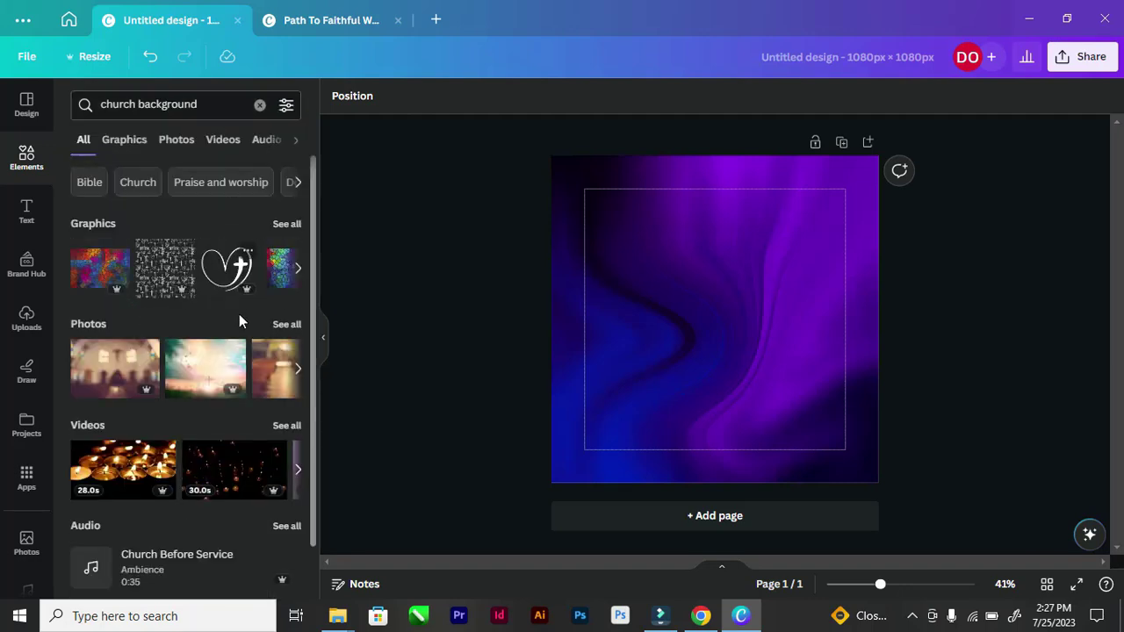
Step: Limit the church background results to photos and look through them for a suitable image
click(281, 321)
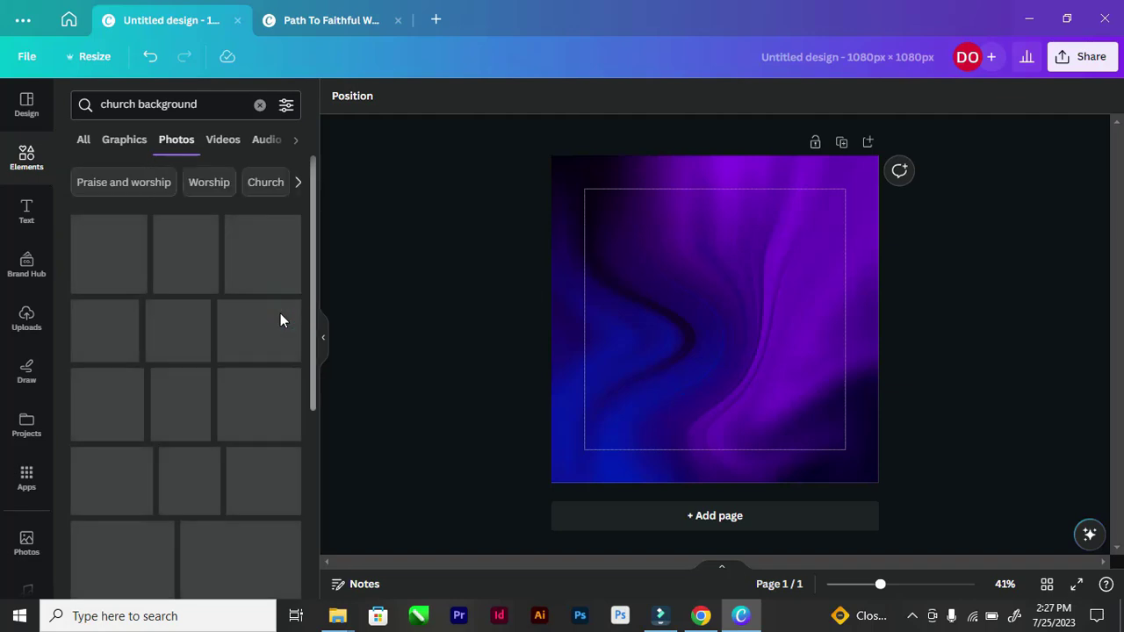
scroll(269, 301, down, 10)
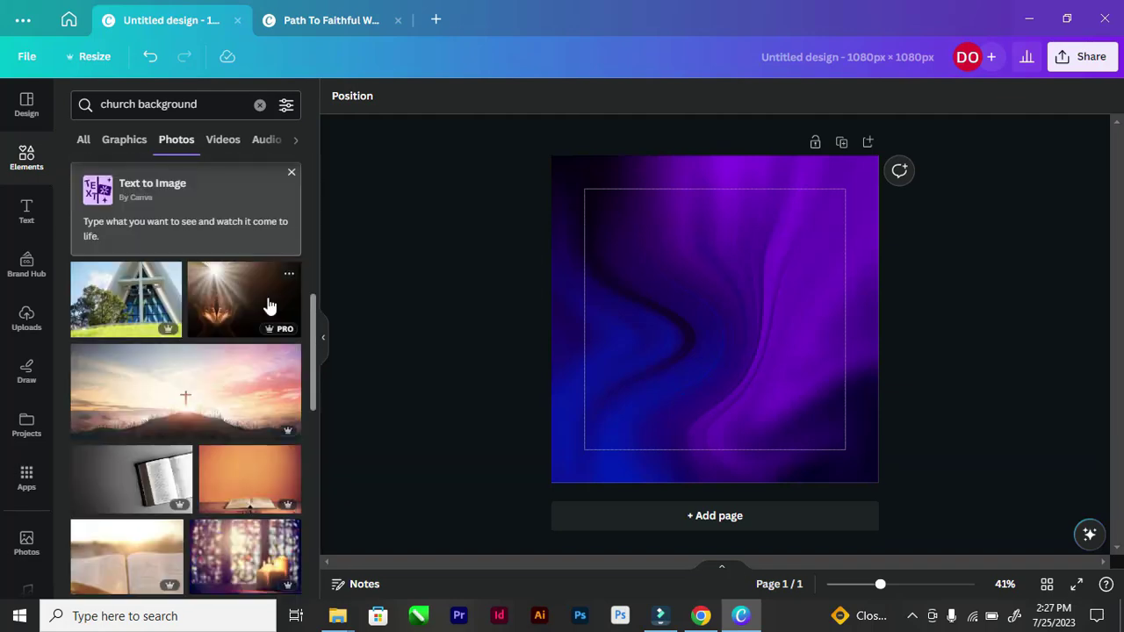
scroll(269, 304, down, 3)
scroll(269, 304, down, 5)
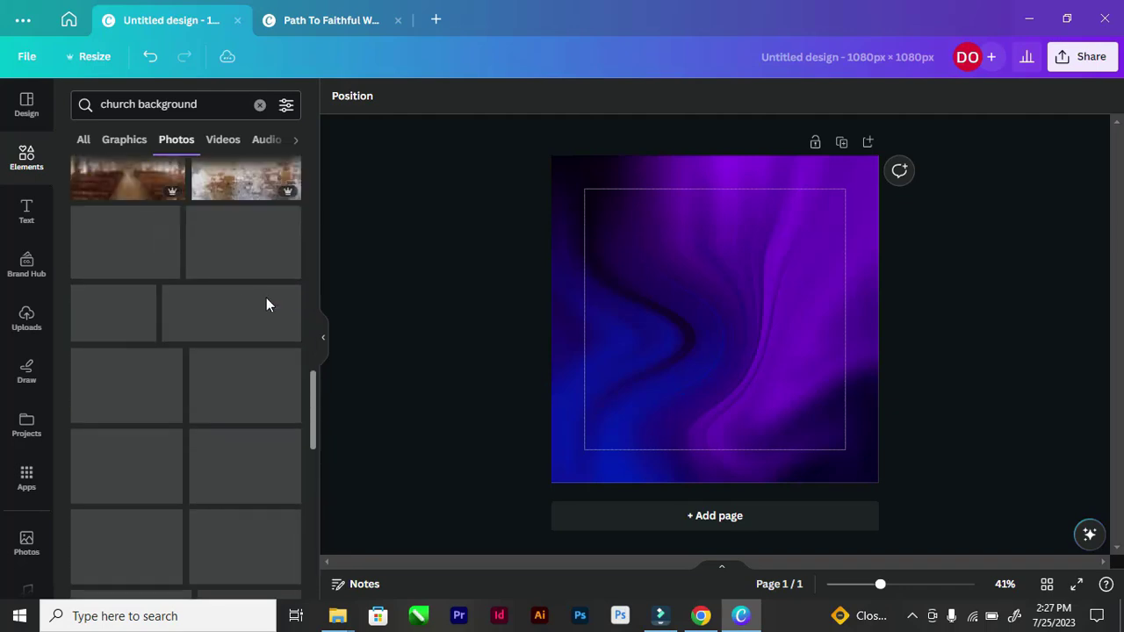
Step: Change the photo search to the suggested term "church worship"
click(208, 104)
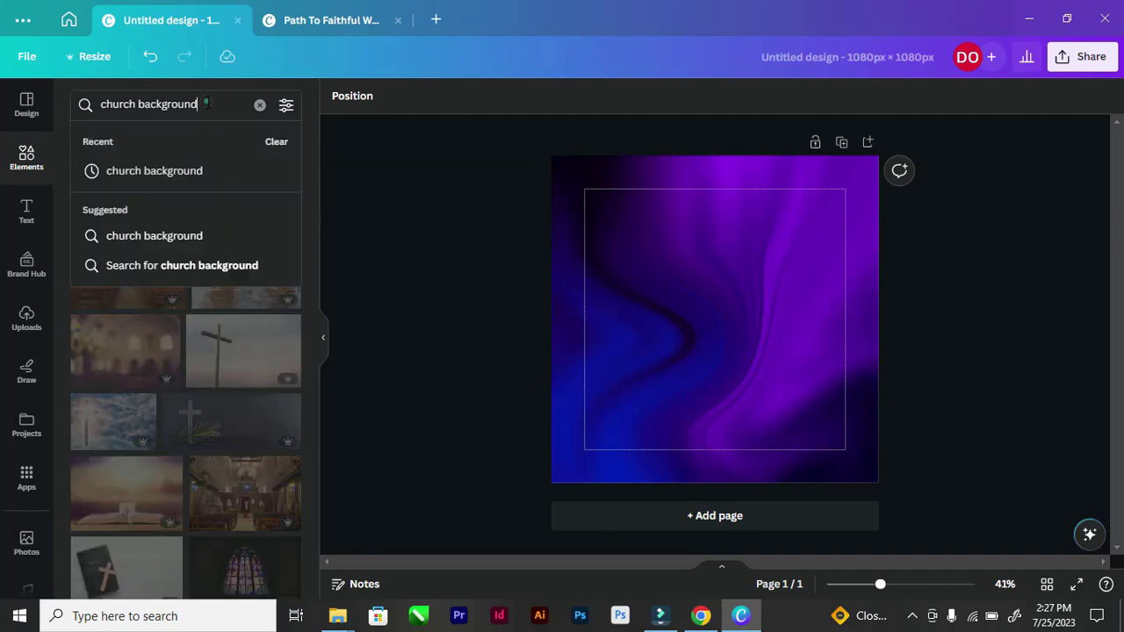
key(BackSpace)
key(BackSpace)
key(BackSpace)
key(BackSpace)
key(BackSpace)
key(BackSpace)
key(BackSpace)
key(BackSpace)
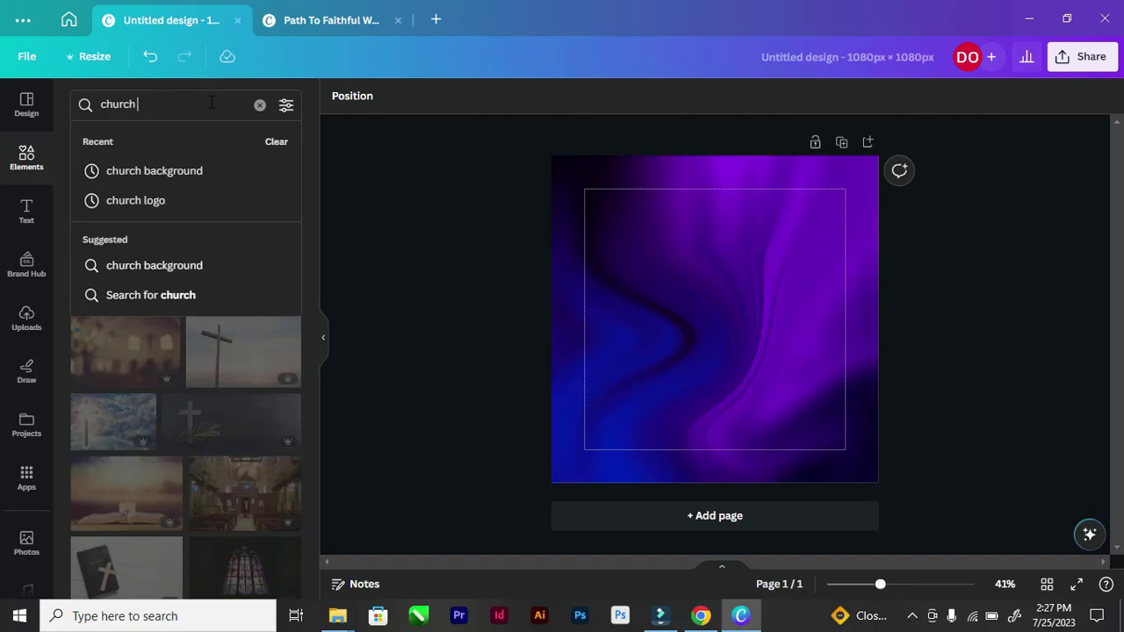
text(w)
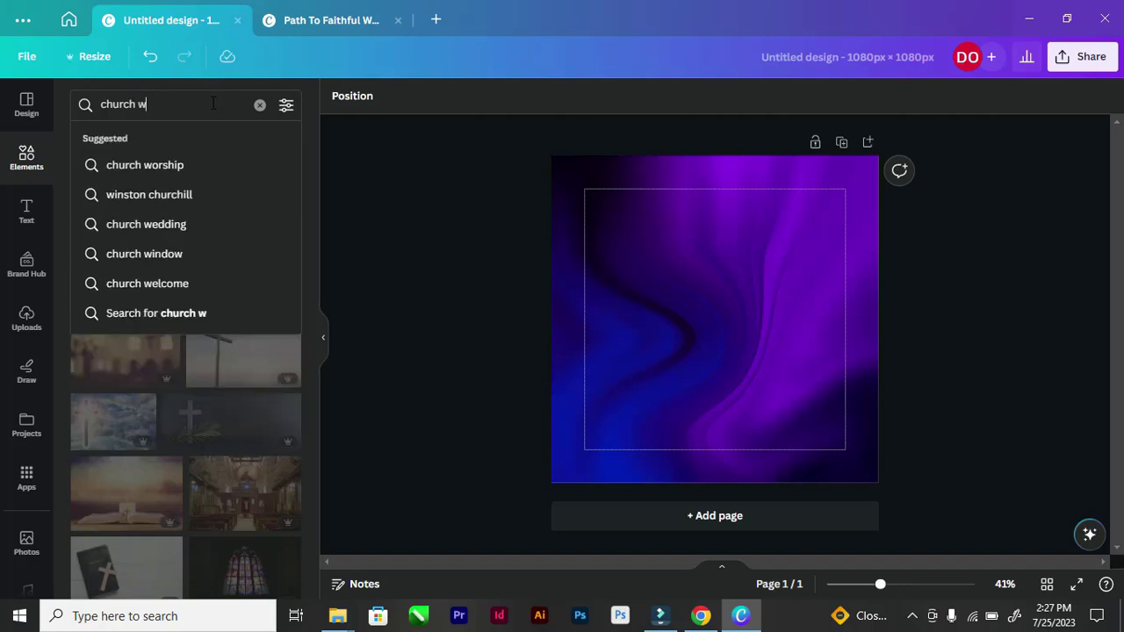
click(147, 160)
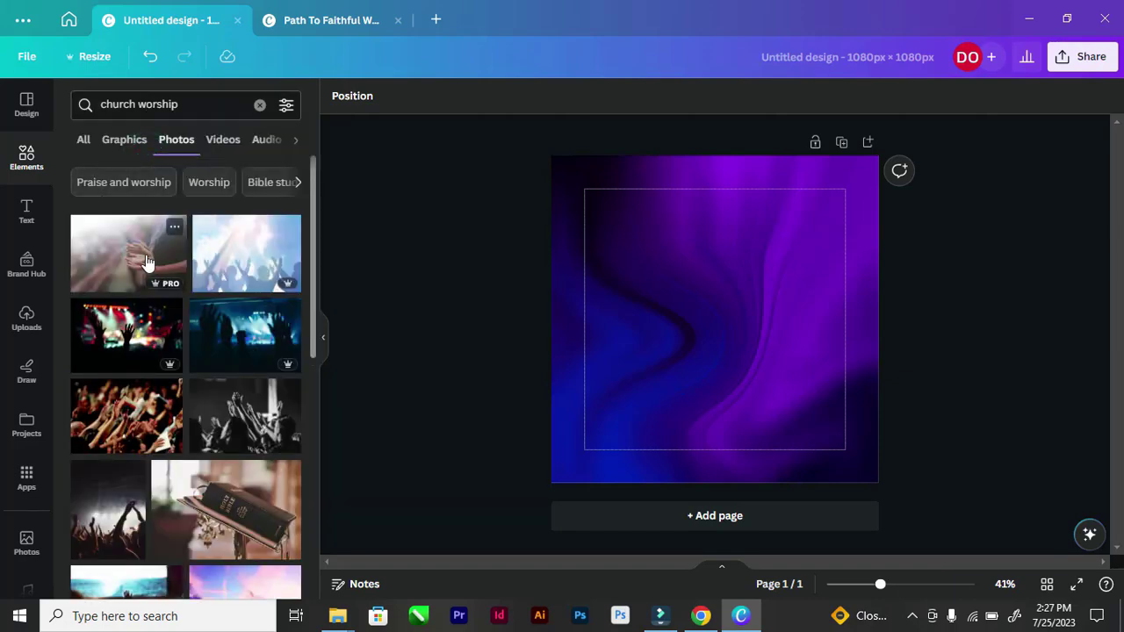
Step: Browse the church worship photos for a crowd image suited to the flyer's backdrop
scroll(145, 263, down, 3)
scroll(146, 263, down, 5)
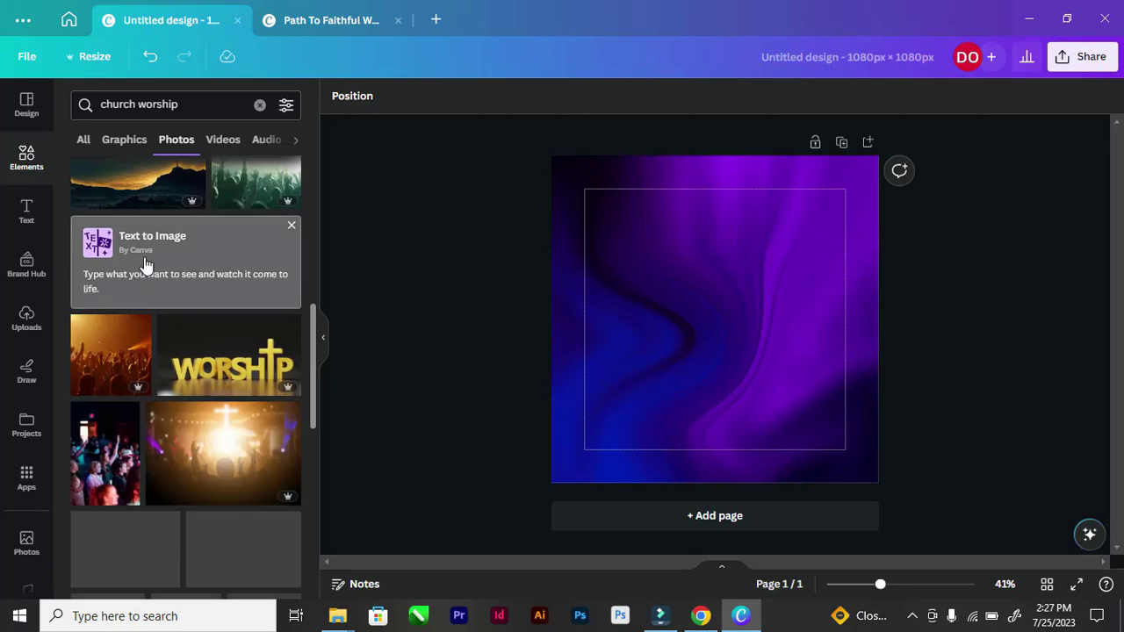
scroll(146, 263, down, 3)
scroll(146, 263, down, 10)
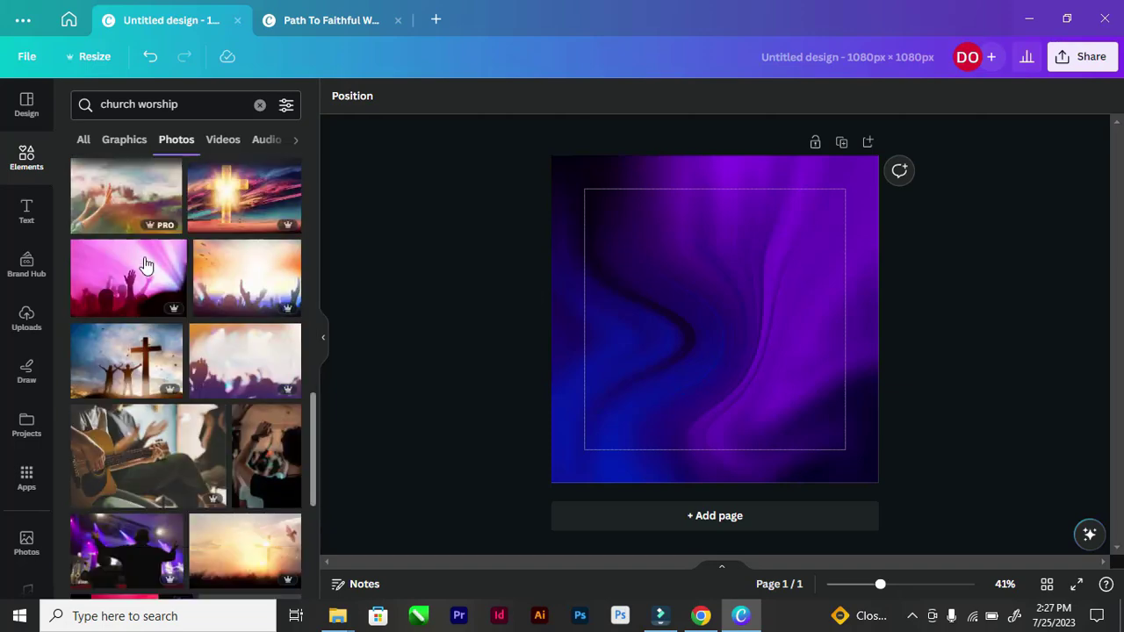
scroll(145, 258, down, 3)
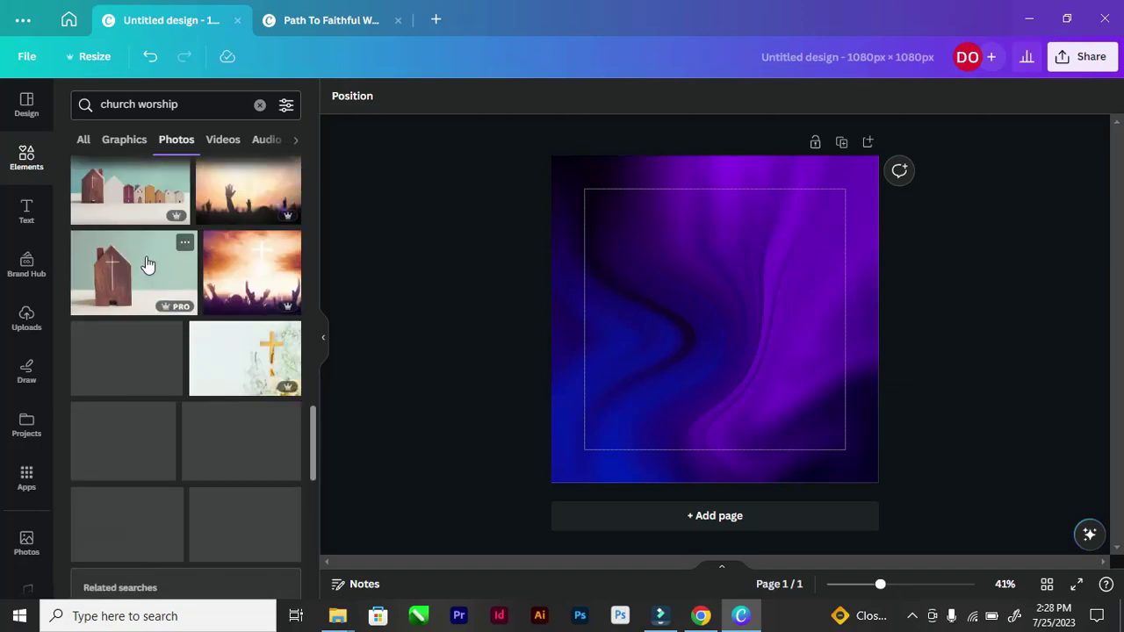
scroll(147, 263, down, 6)
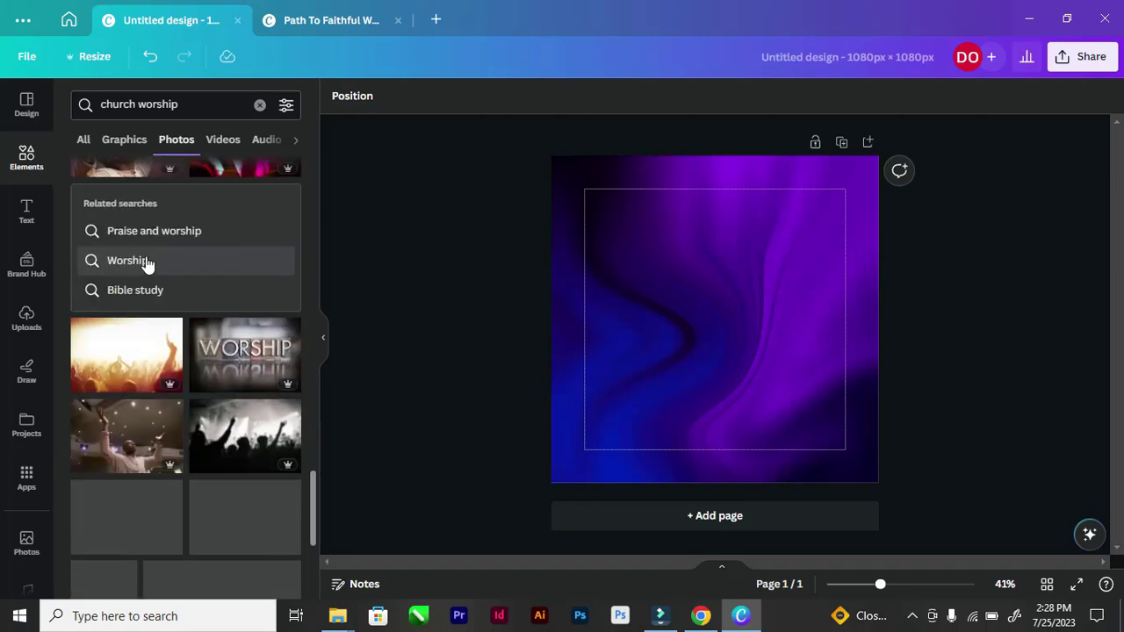
scroll(147, 264, down, 8)
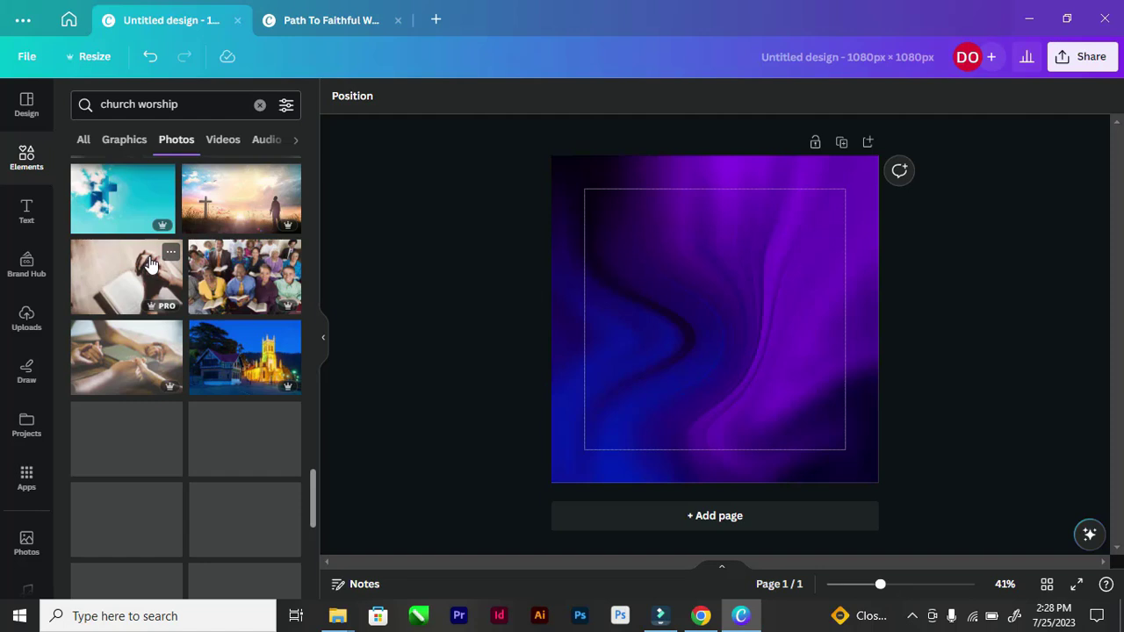
scroll(151, 263, down, 6)
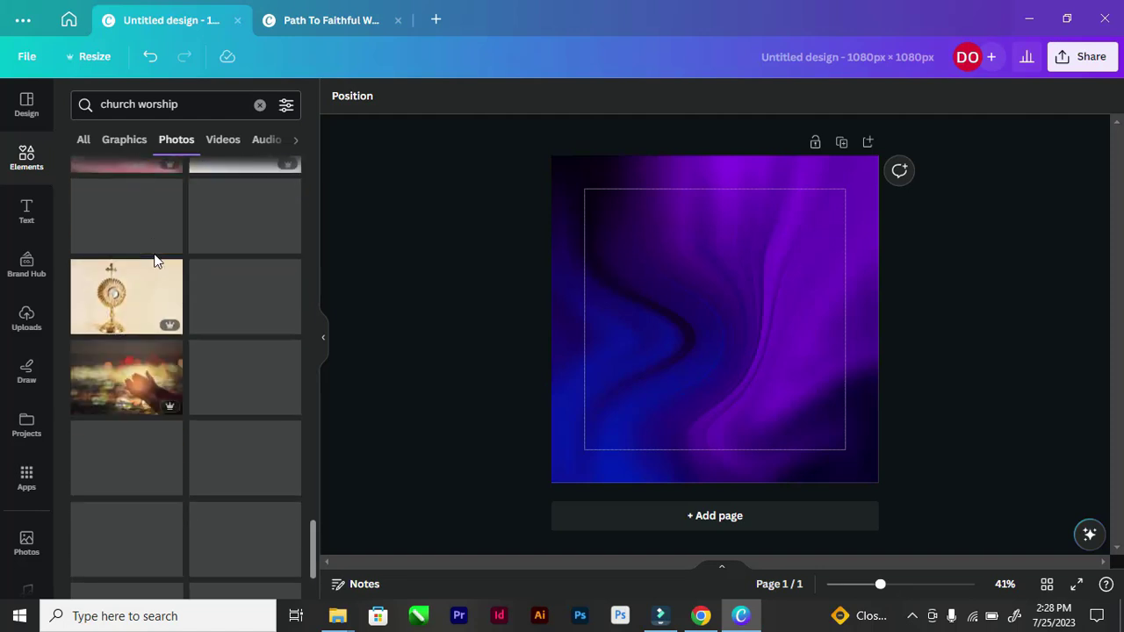
scroll(154, 262, down, 5)
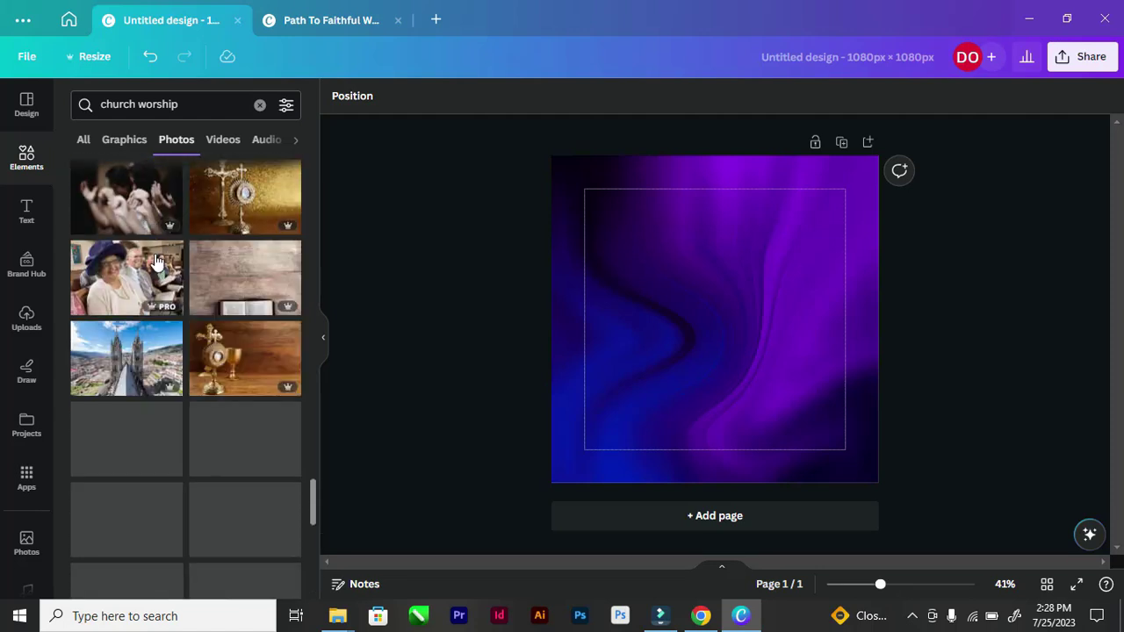
scroll(154, 261, down, 8)
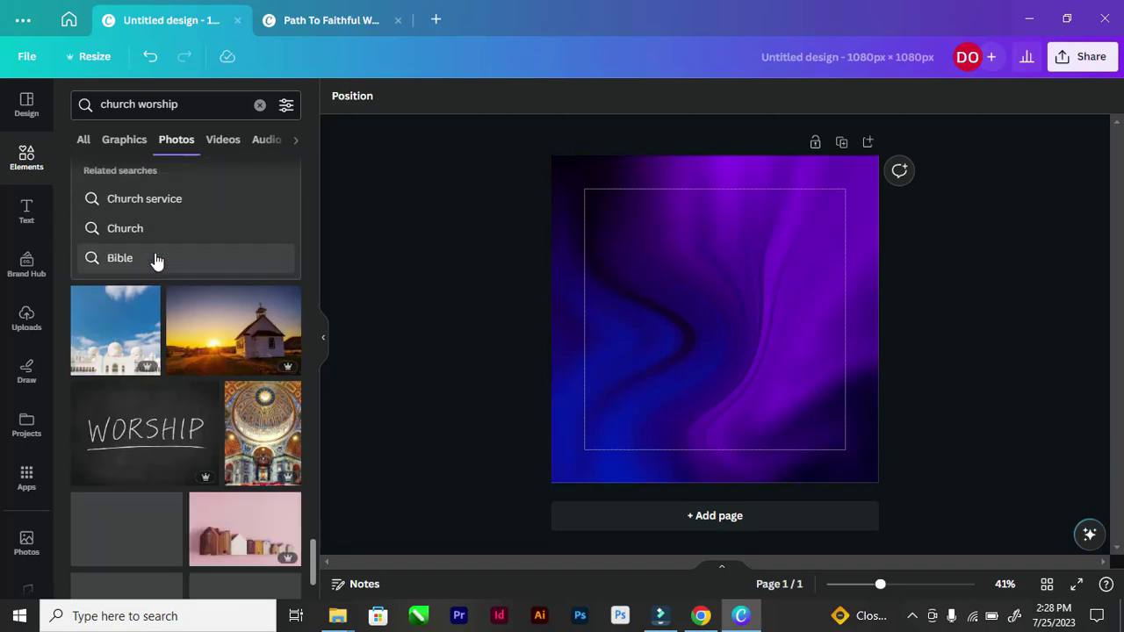
scroll(155, 261, down, 3)
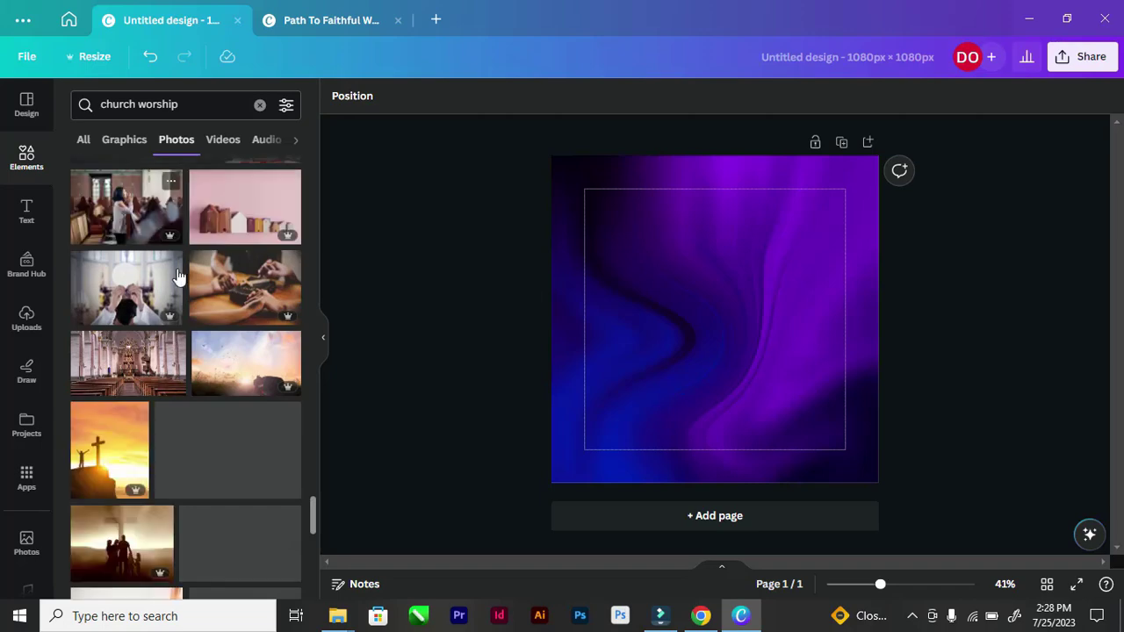
scroll(181, 265, down, 4)
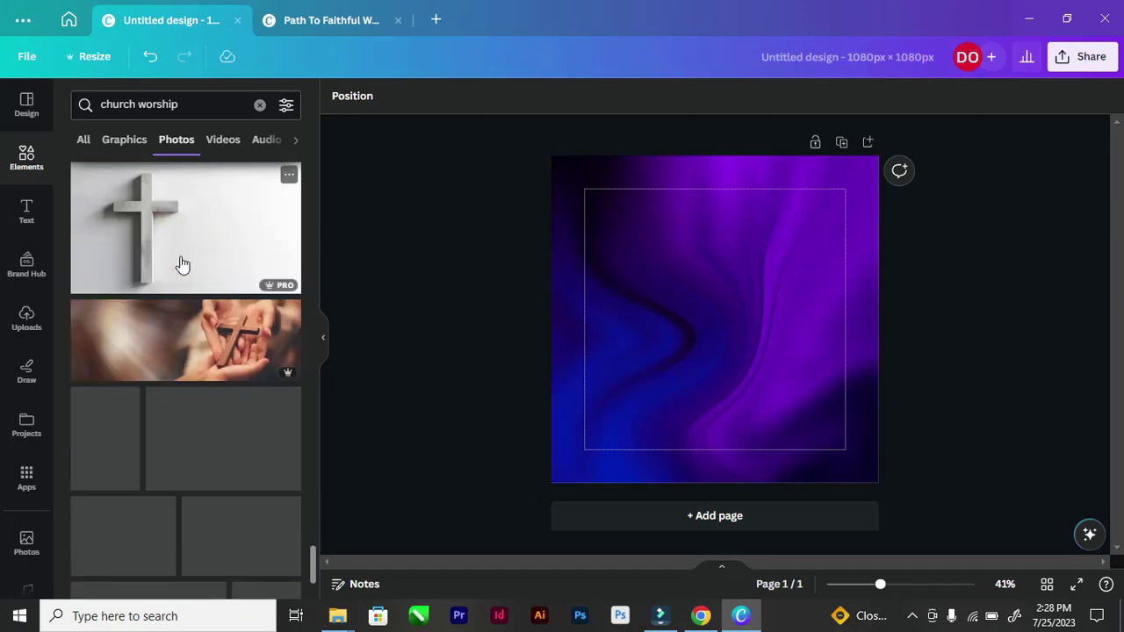
scroll(181, 265, down, 3)
scroll(181, 265, down, 2)
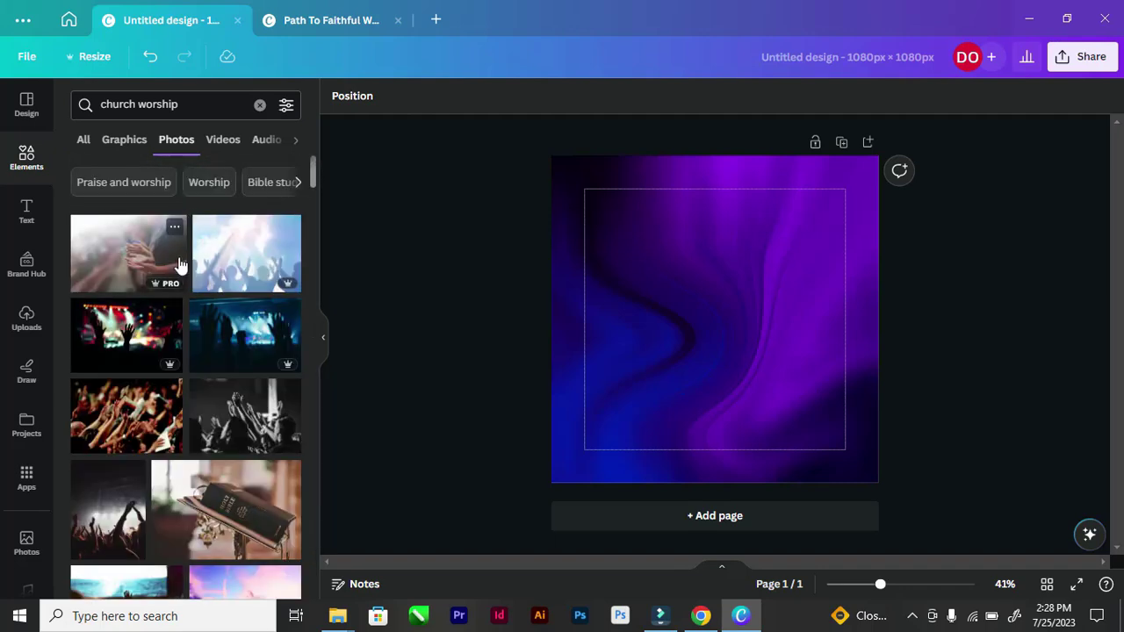
scroll(253, 257, down, 3)
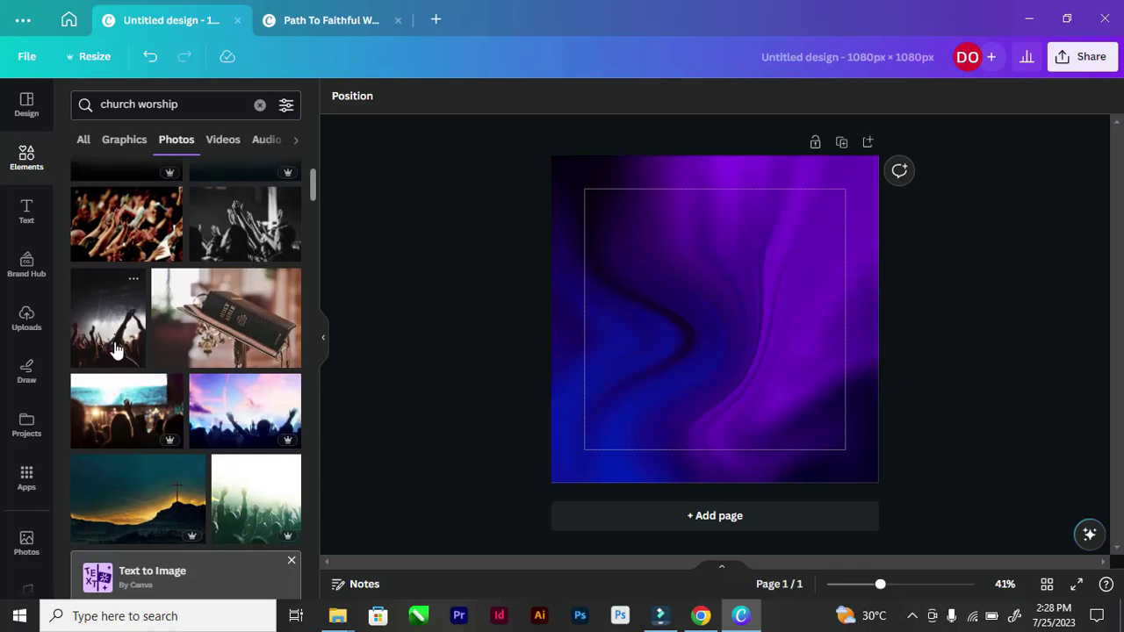
Step: Add the black-and-white photo of raised hands, scale it to the full page width and position it over the page's upper half
click(227, 223)
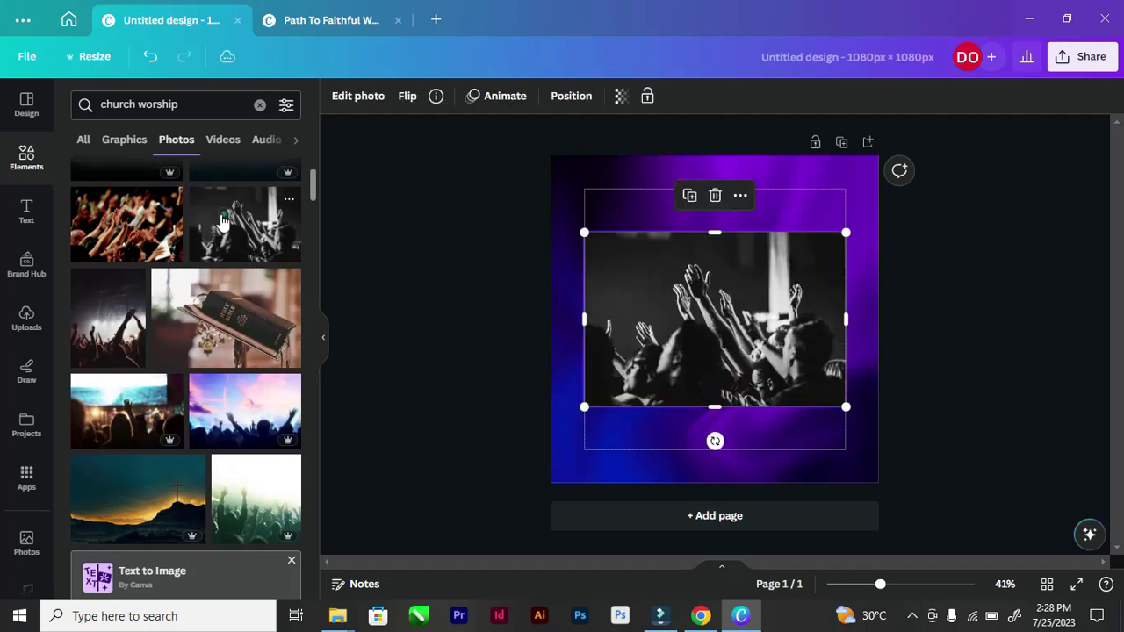
drag(678, 348, 642, 277)
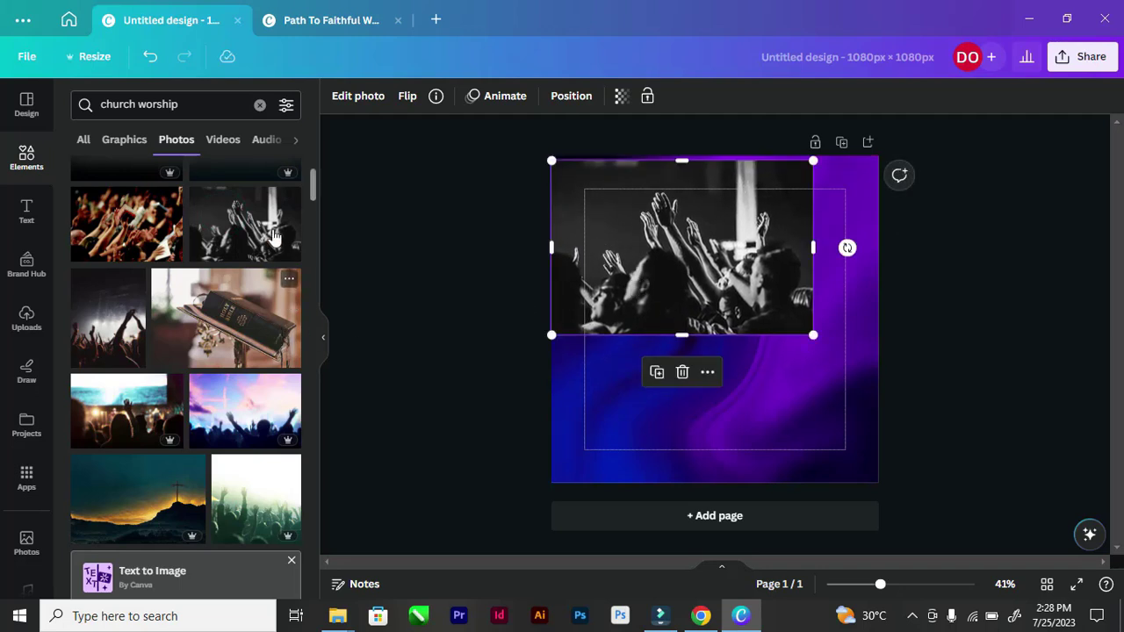
click(274, 236)
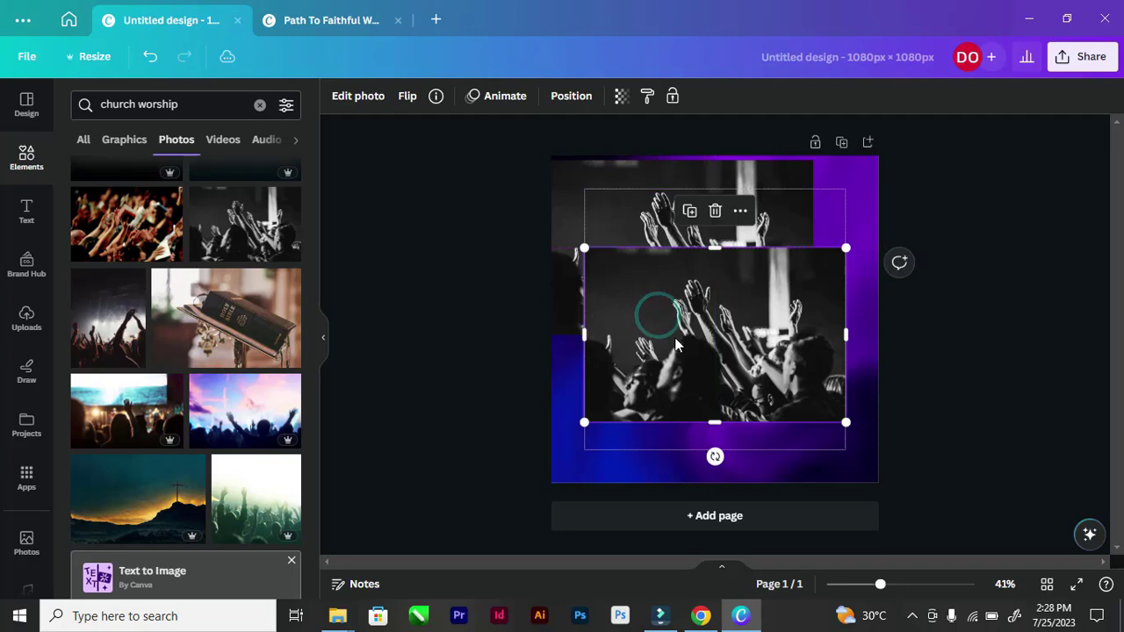
drag(676, 344, 655, 262)
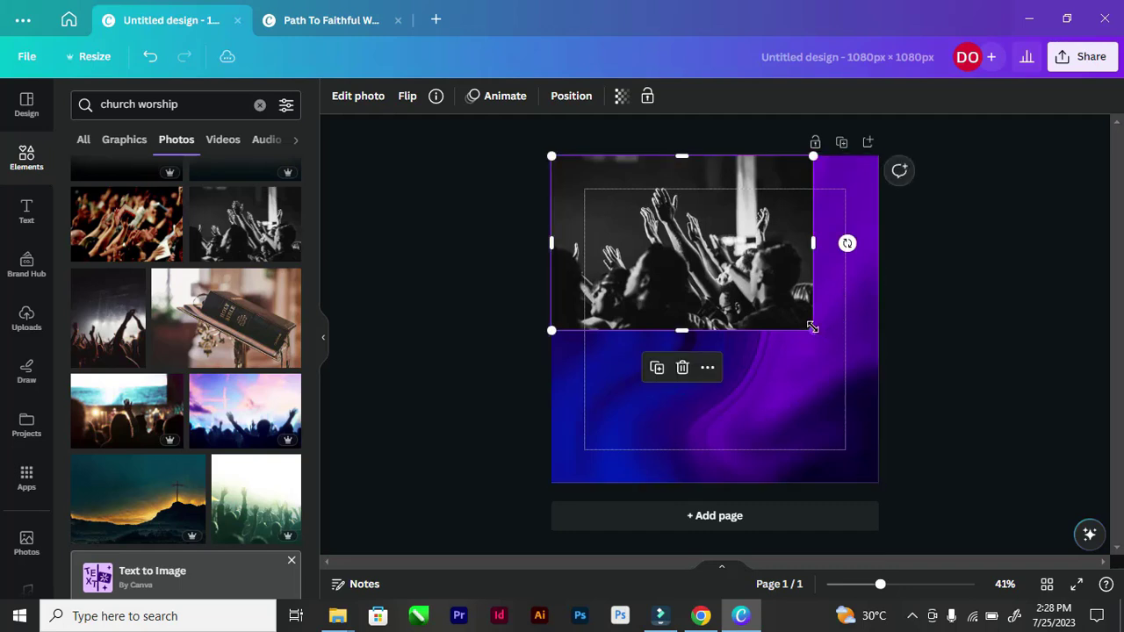
drag(813, 328, 881, 352)
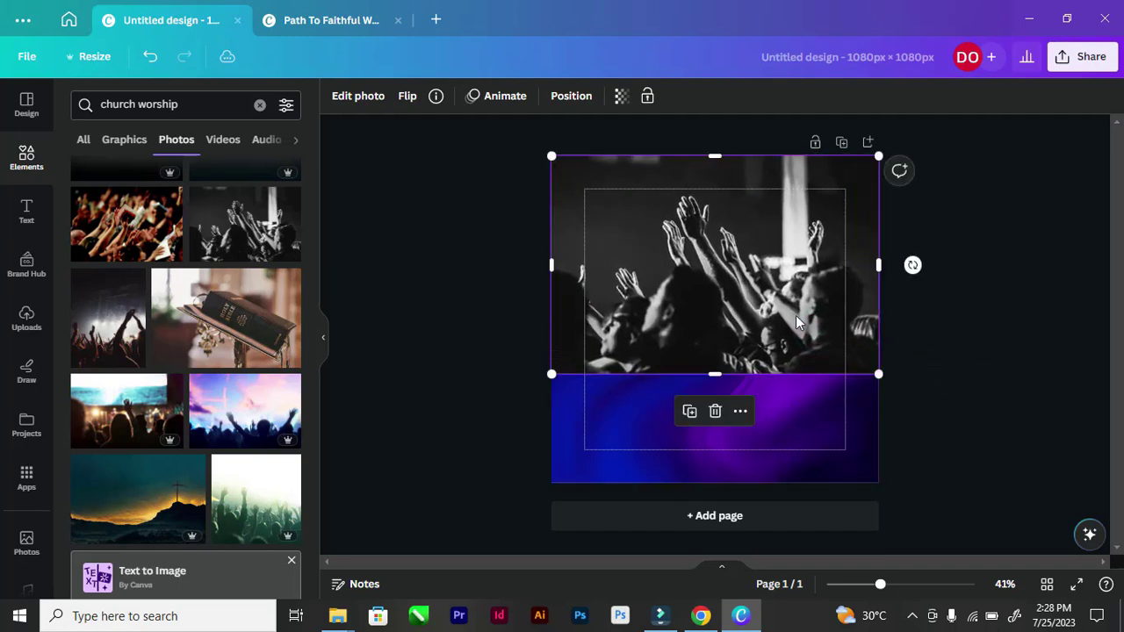
drag(776, 347, 761, 290)
drag(561, 272, 644, 250)
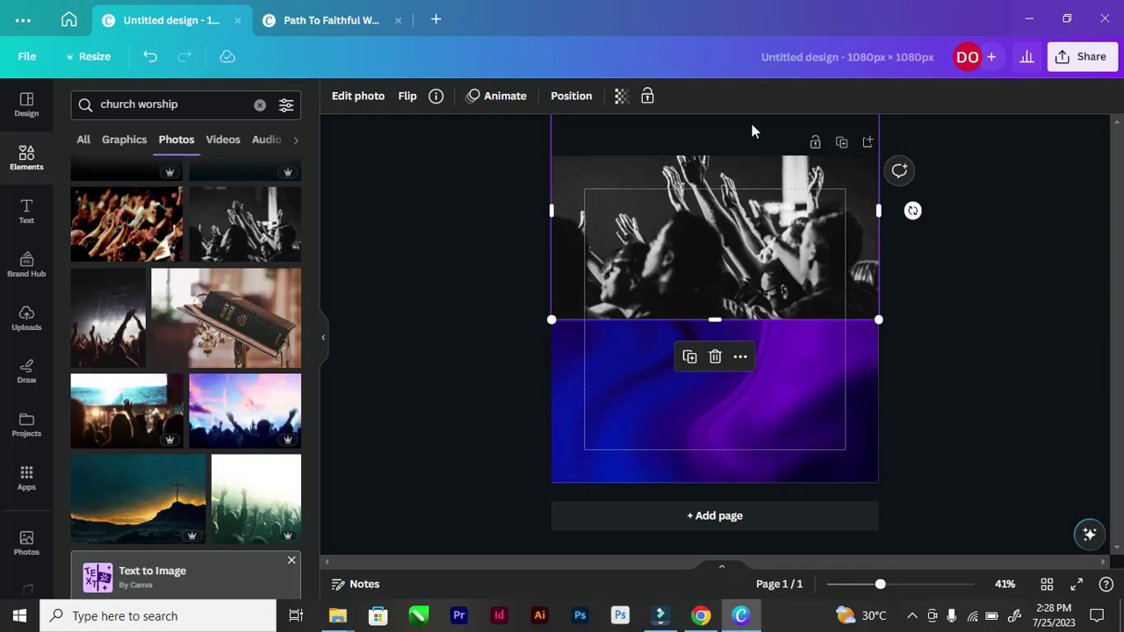
Step: Set the raised-hands photo's transparency to 15 so it blends into the purple background
click(620, 96)
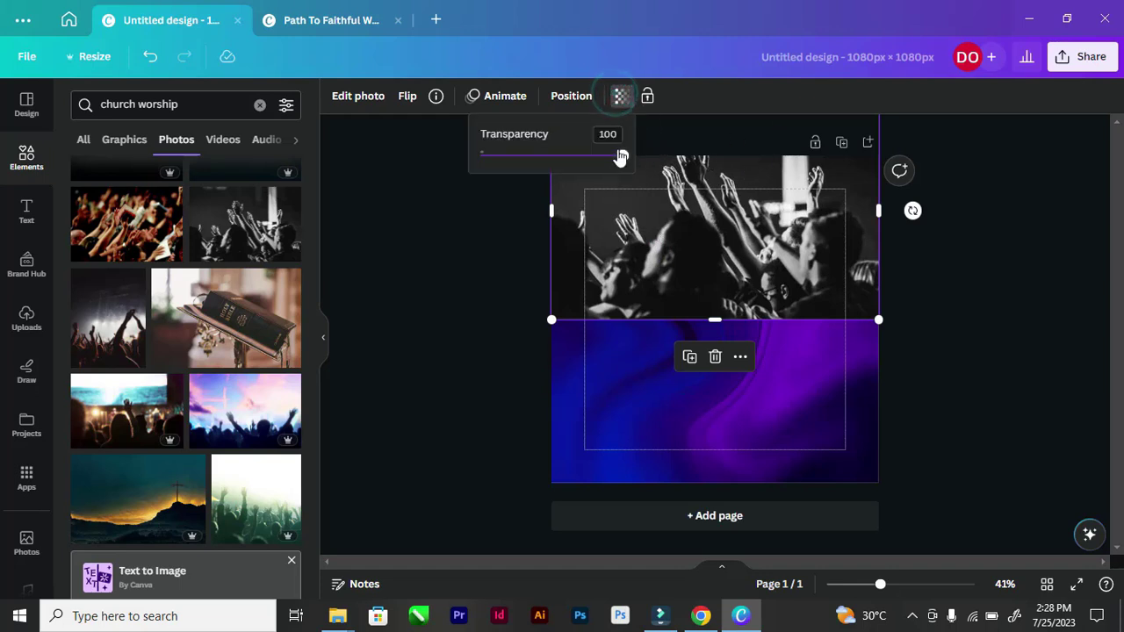
drag(620, 158, 512, 172)
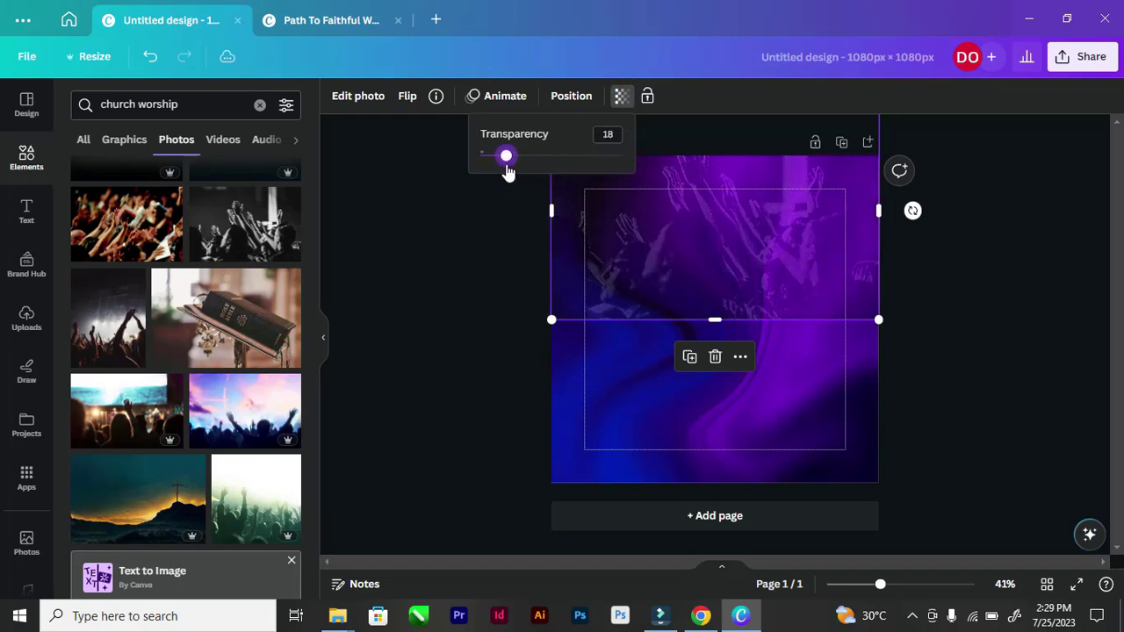
click(608, 133)
text(1)
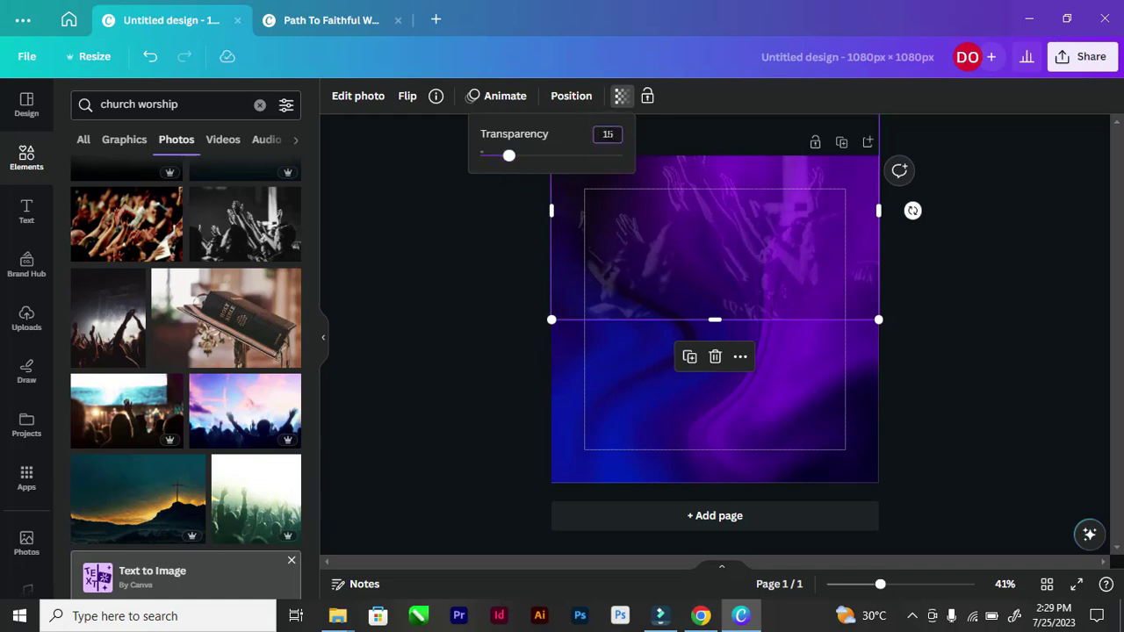
key(Return)
click(497, 269)
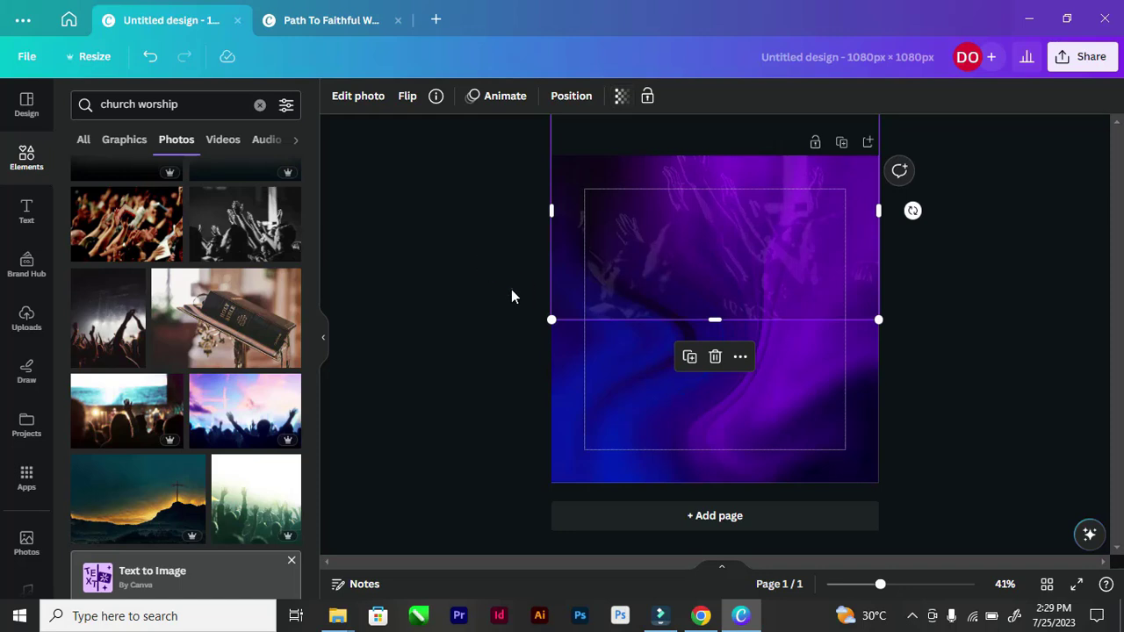
click(509, 290)
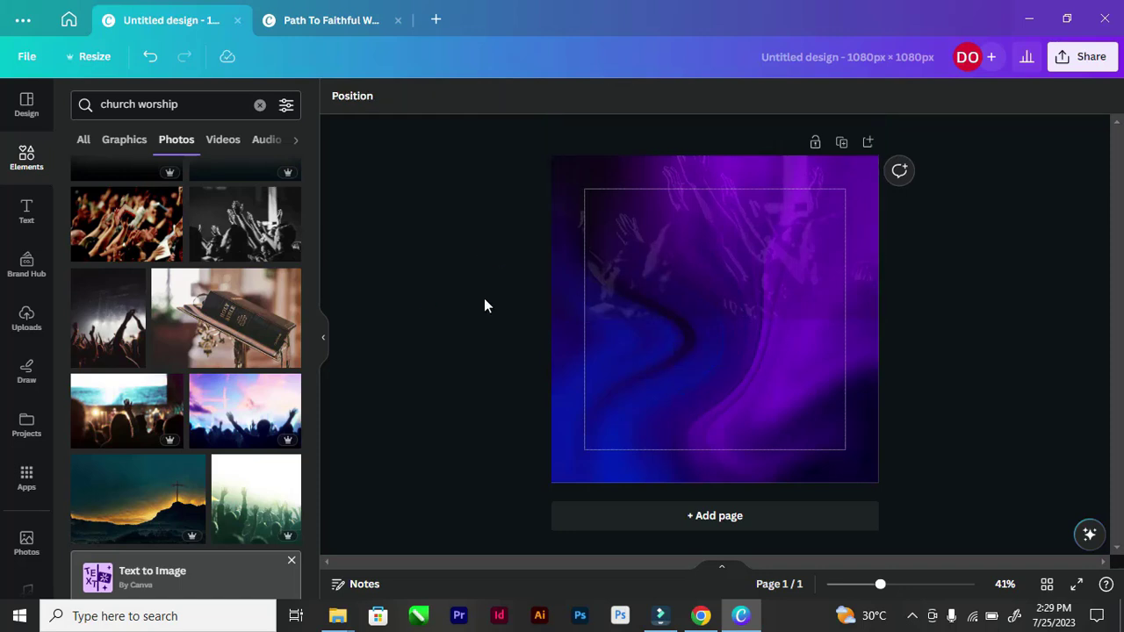
click(717, 246)
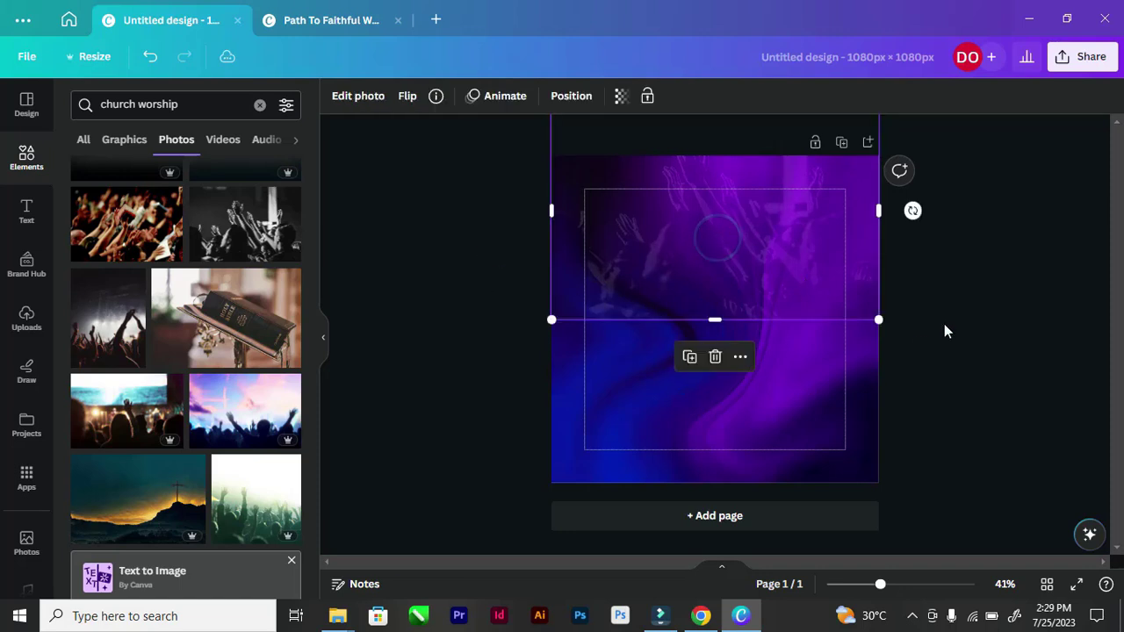
click(944, 322)
click(820, 283)
click(466, 301)
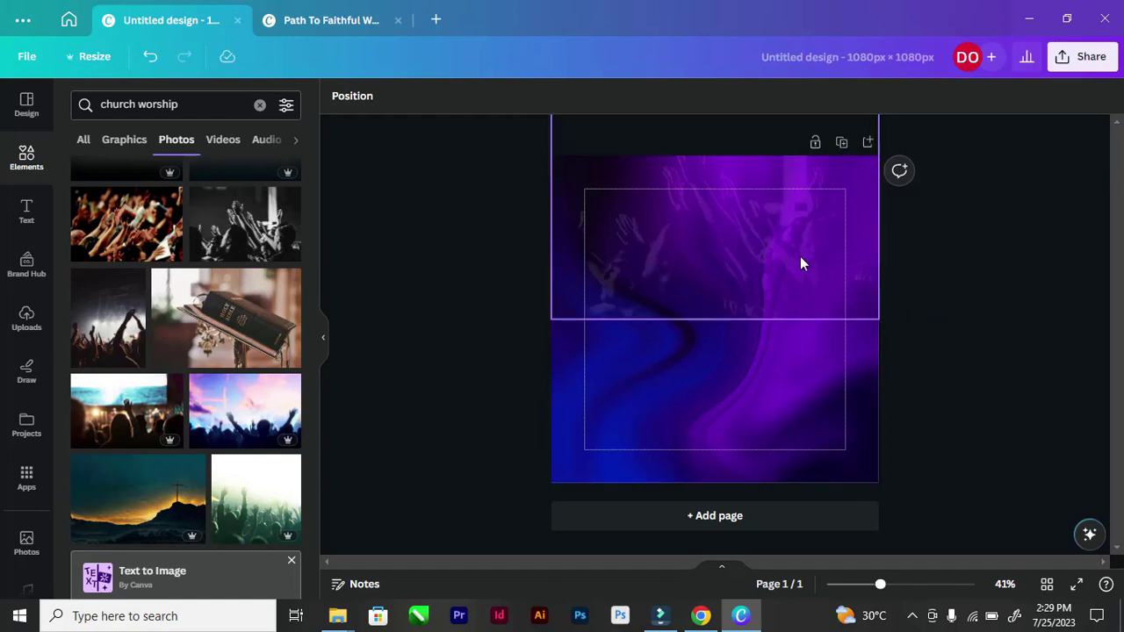
click(751, 378)
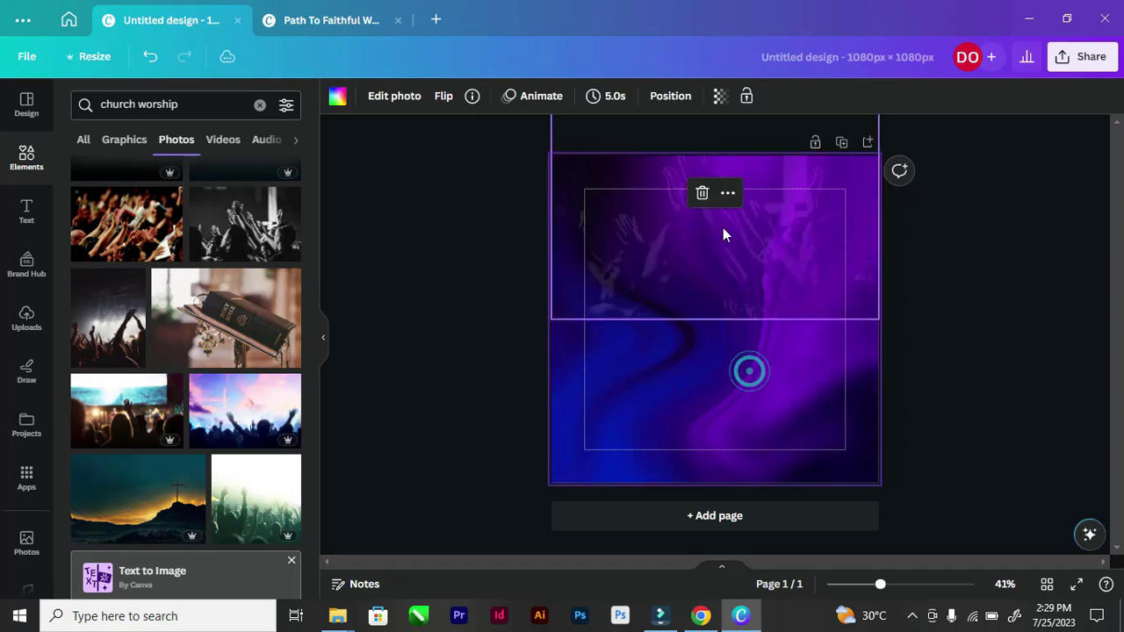
click(466, 244)
click(650, 235)
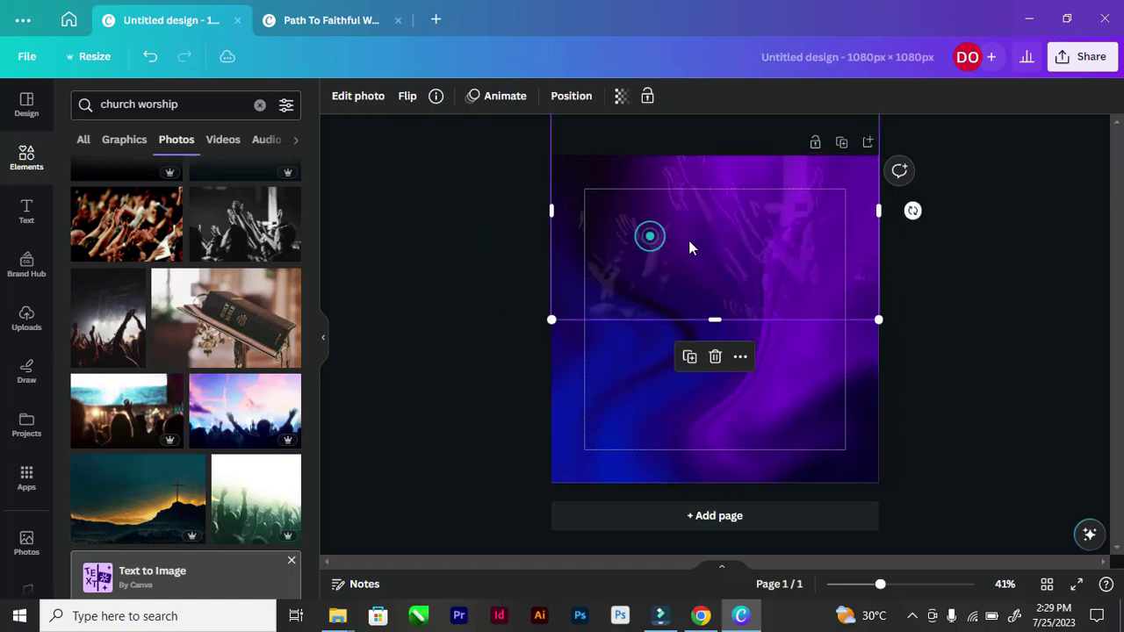
click(428, 229)
scroll(202, 386, up, 3)
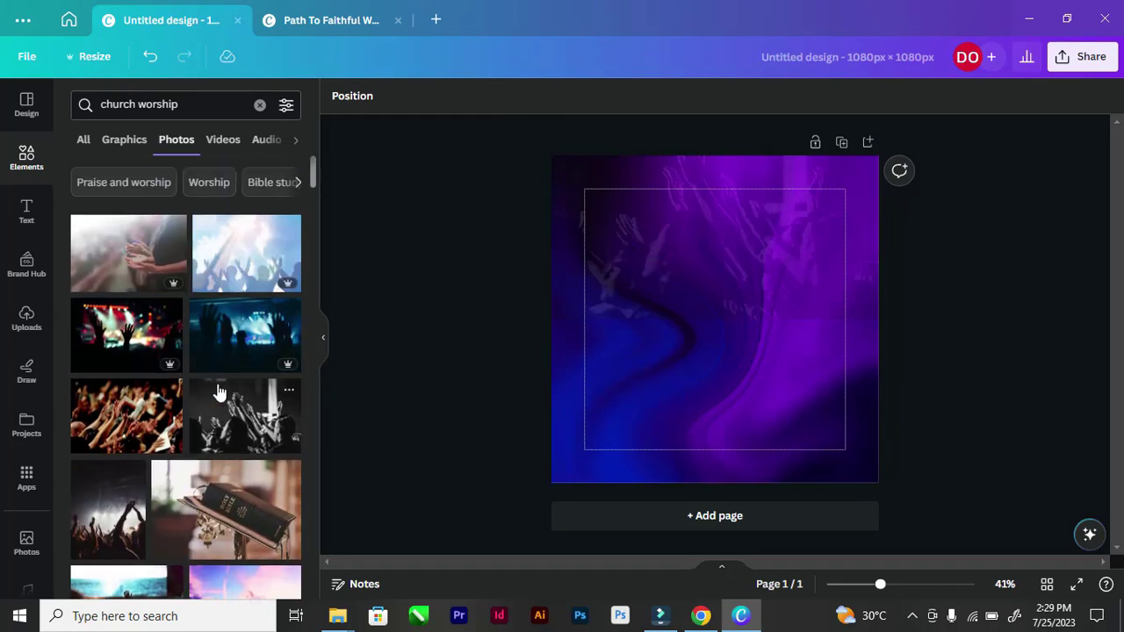
Step: Replace the church worship search with "gradient overlay" and show all matching graphics
click(261, 105)
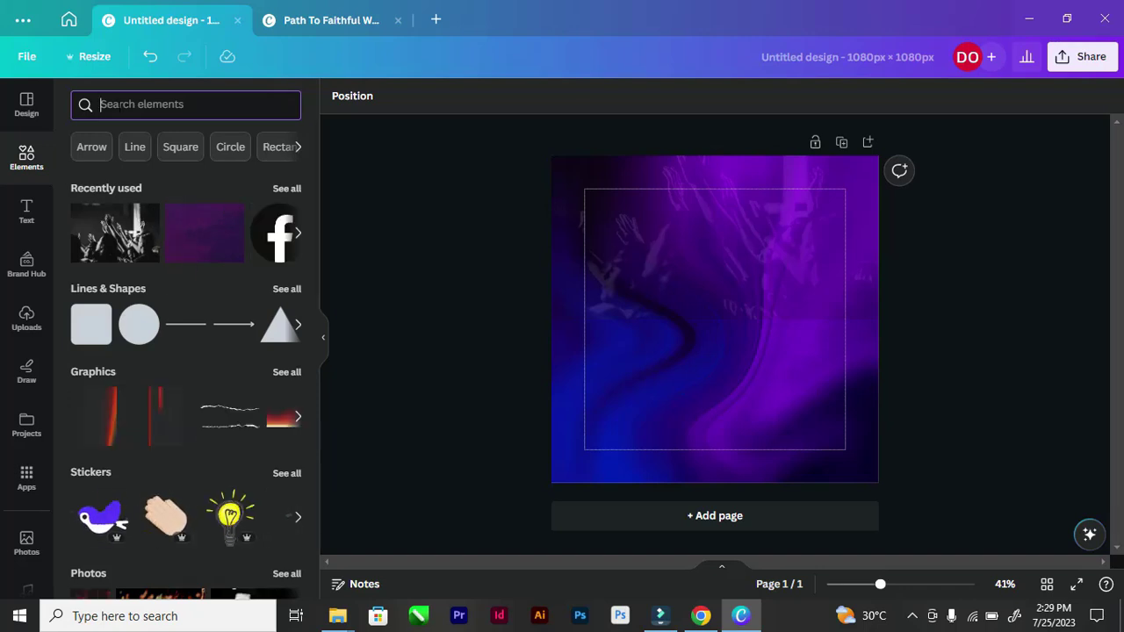
text(gra)
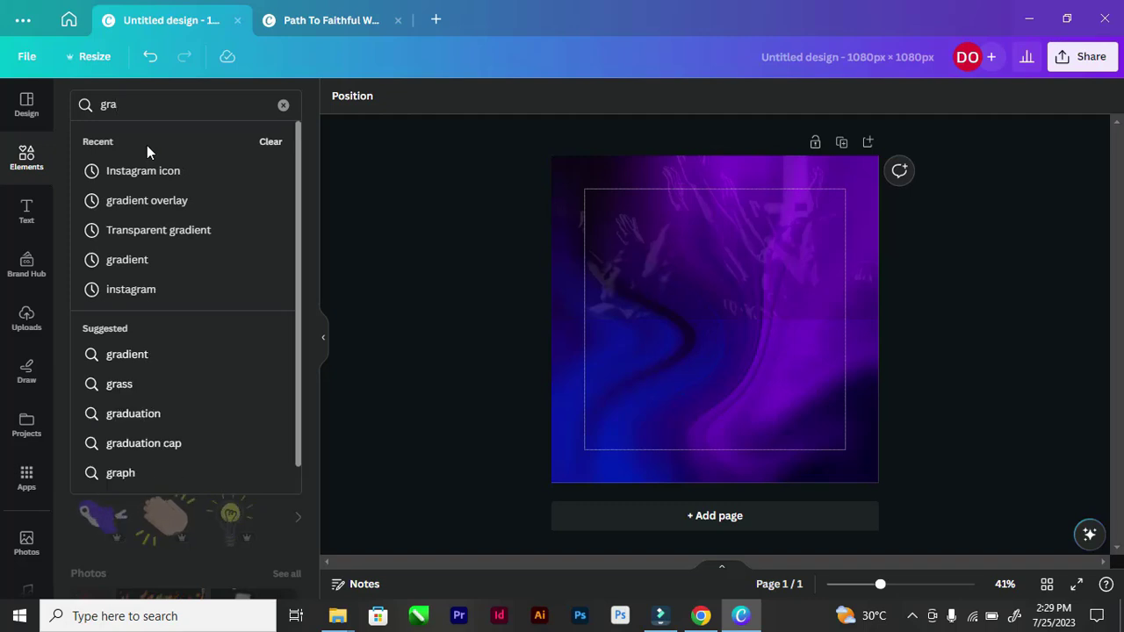
text(dient)
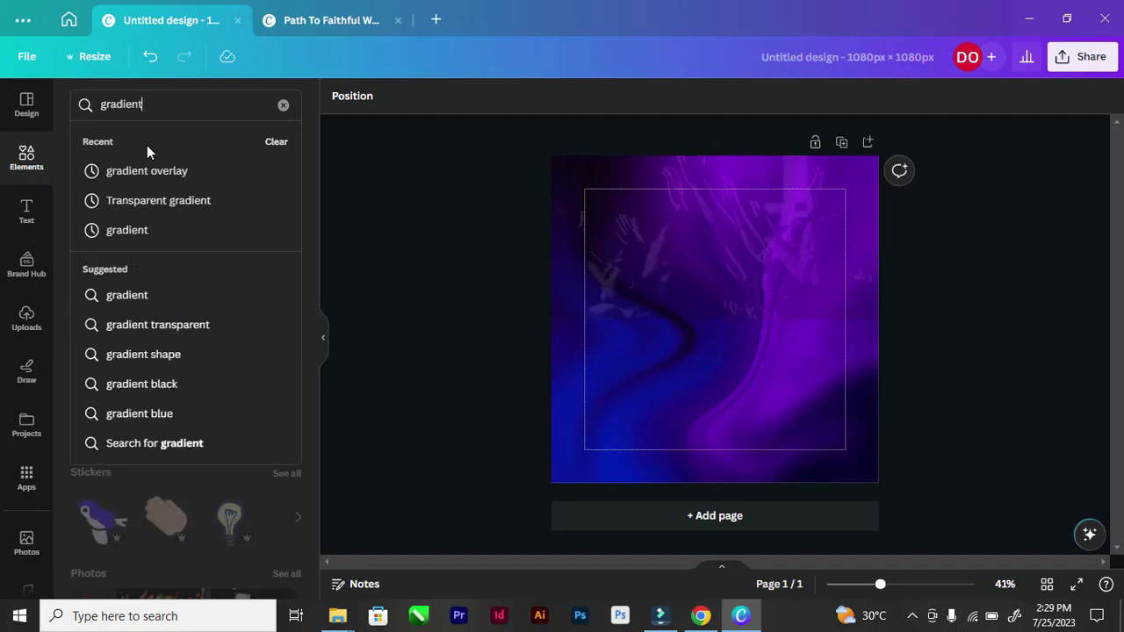
text( ove)
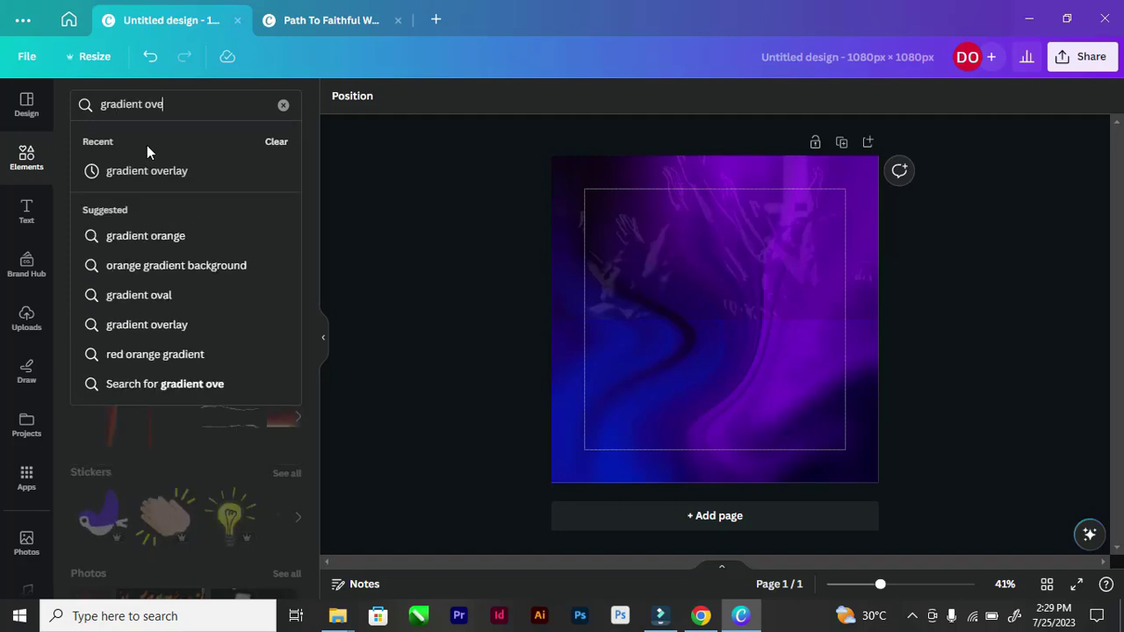
text(rlay)
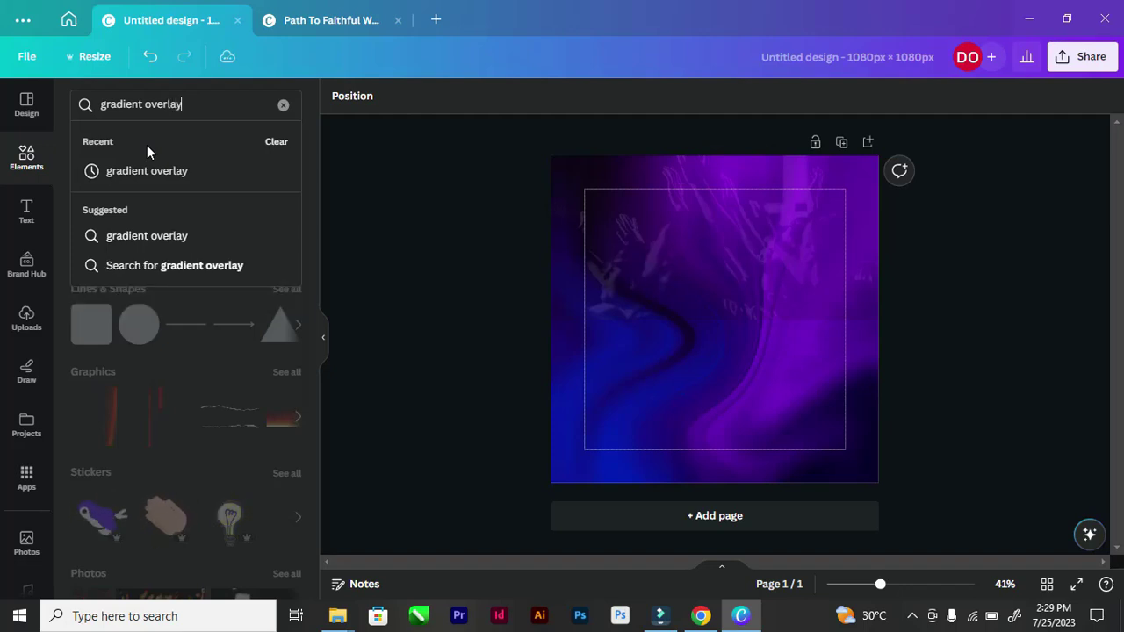
key(Return)
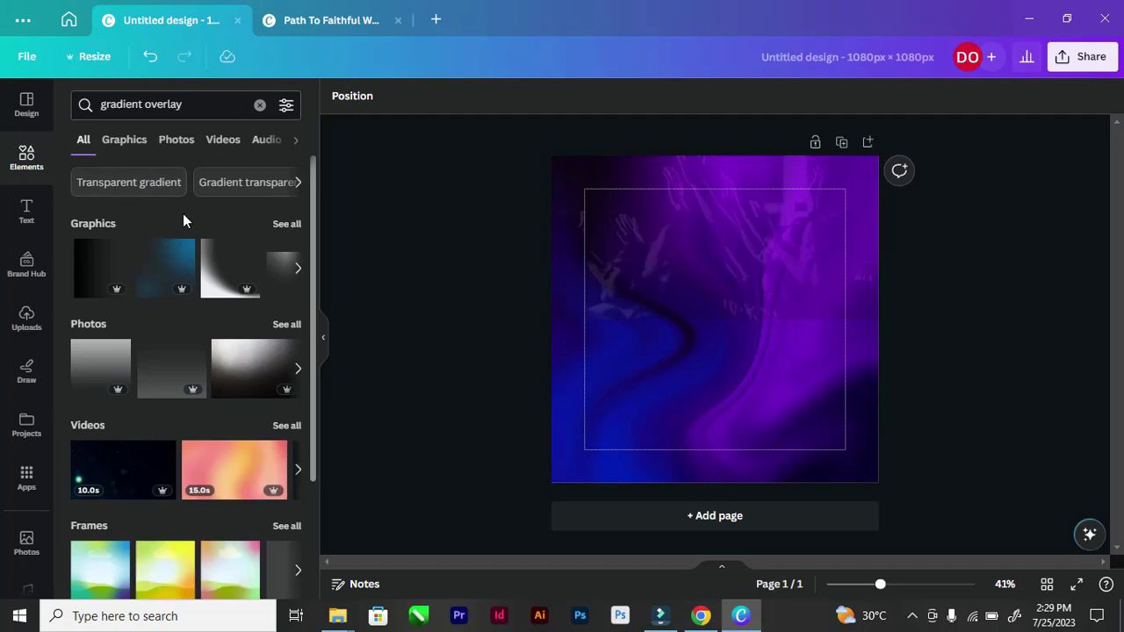
click(286, 224)
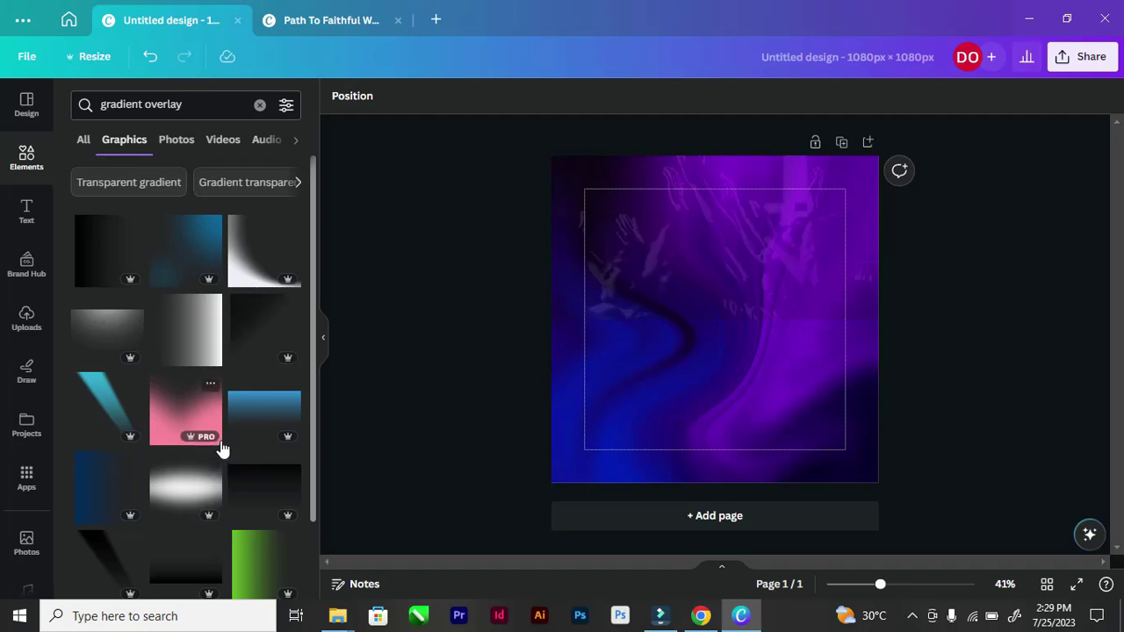
Step: Try the grey-to-white fading gradient graphic on the page's left side, then delete it
scroll(189, 290, down, 2)
click(184, 243)
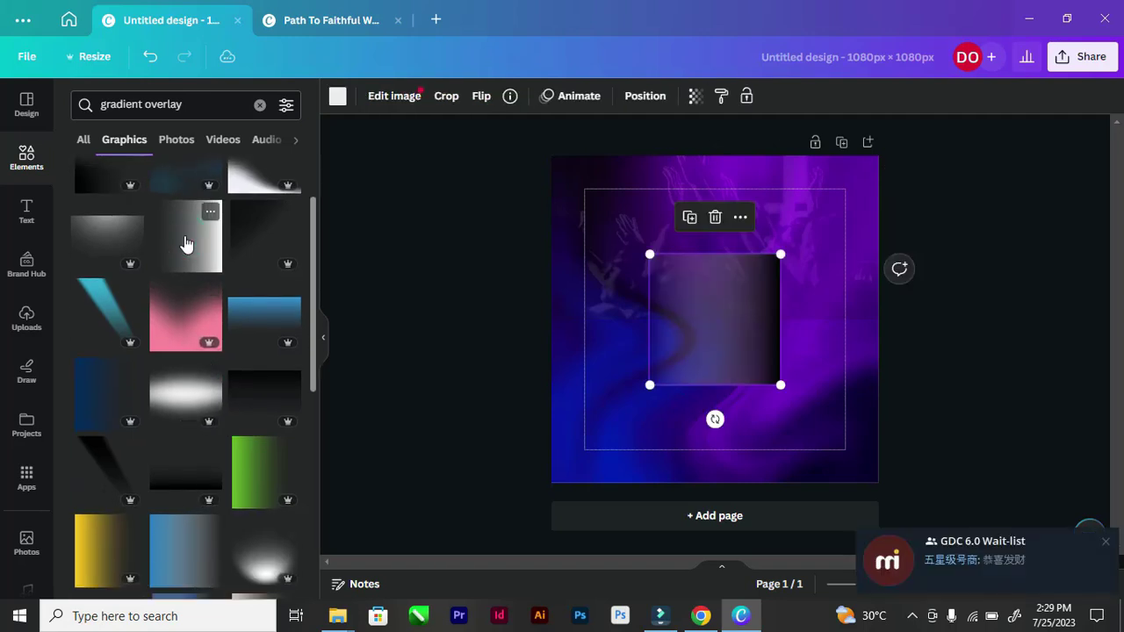
drag(734, 325, 665, 307)
key(Delete)
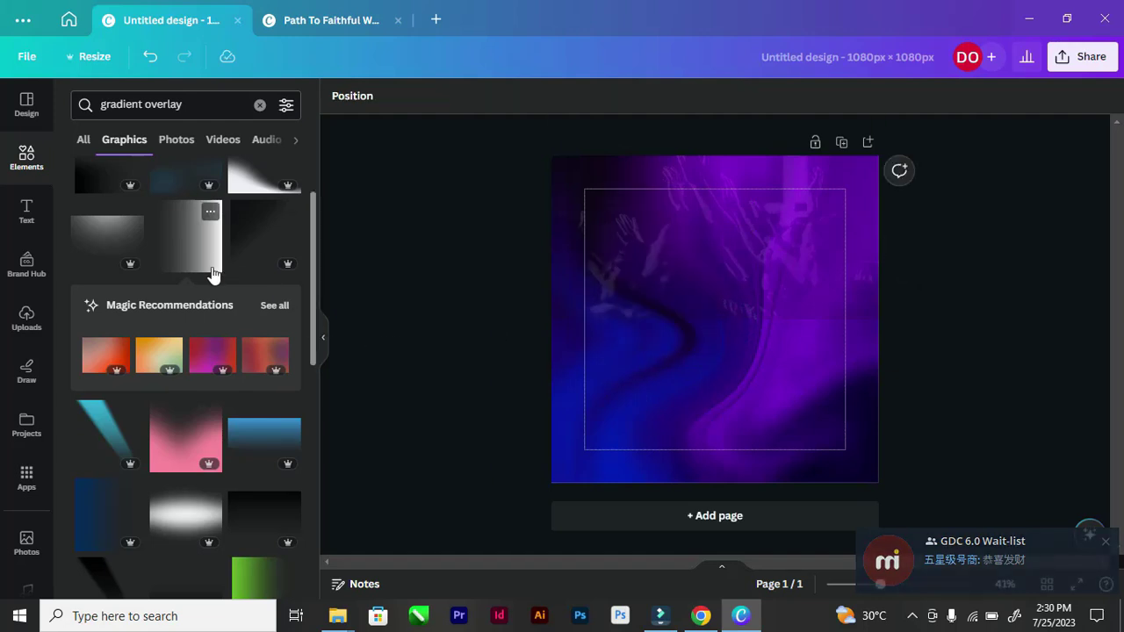
Step: Filter the gradient overlay search to free content and show all matching graphics
click(286, 106)
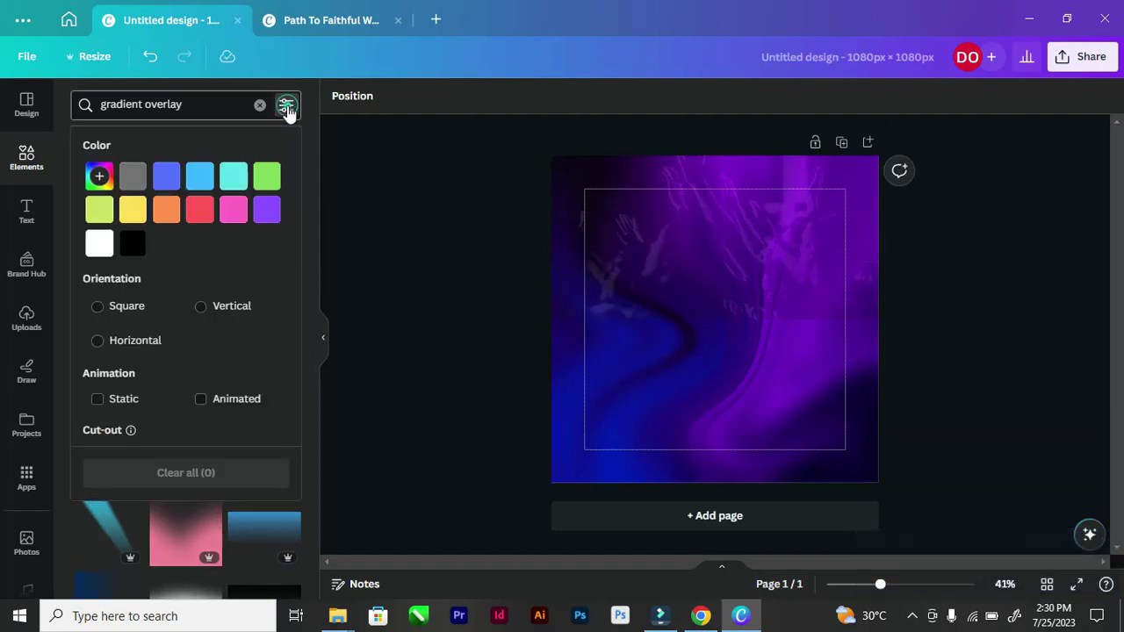
scroll(211, 264, down, 2)
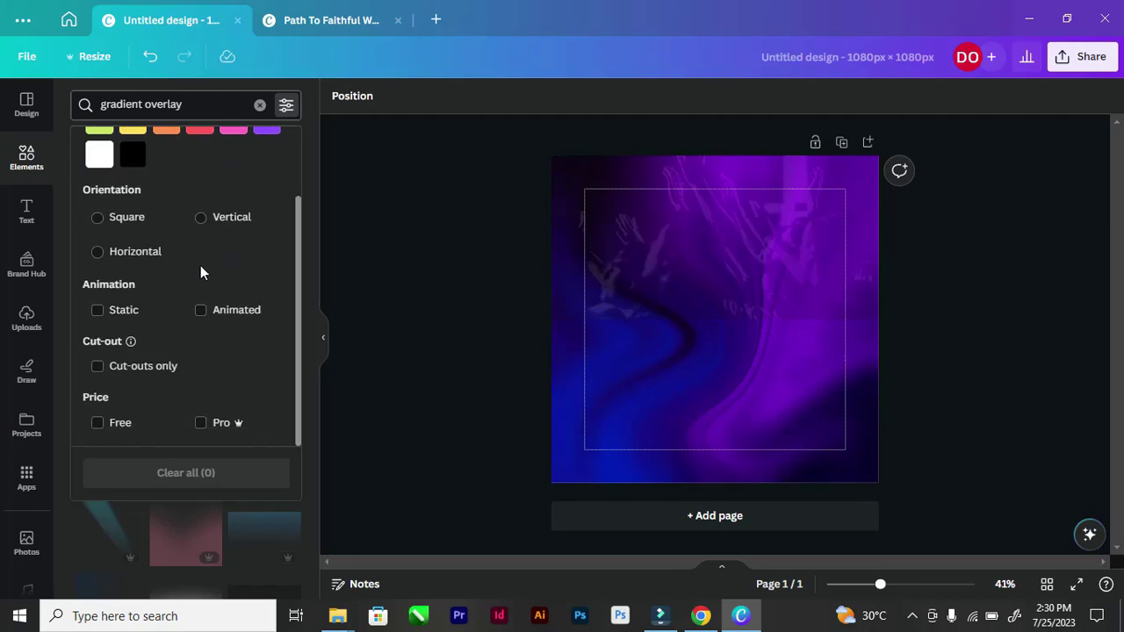
click(97, 424)
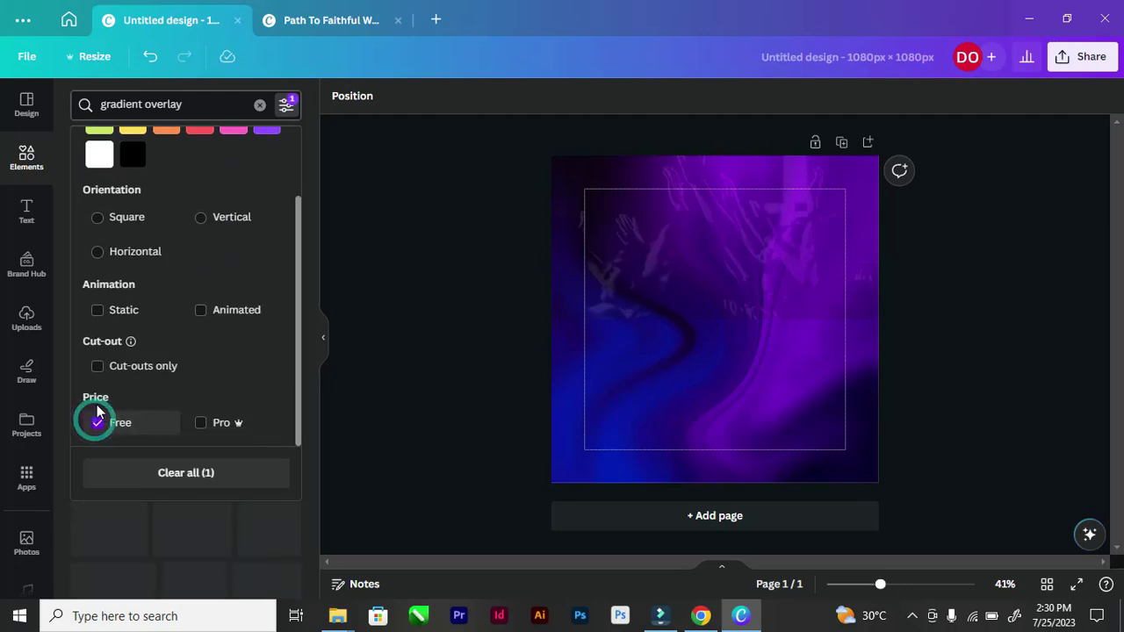
click(313, 156)
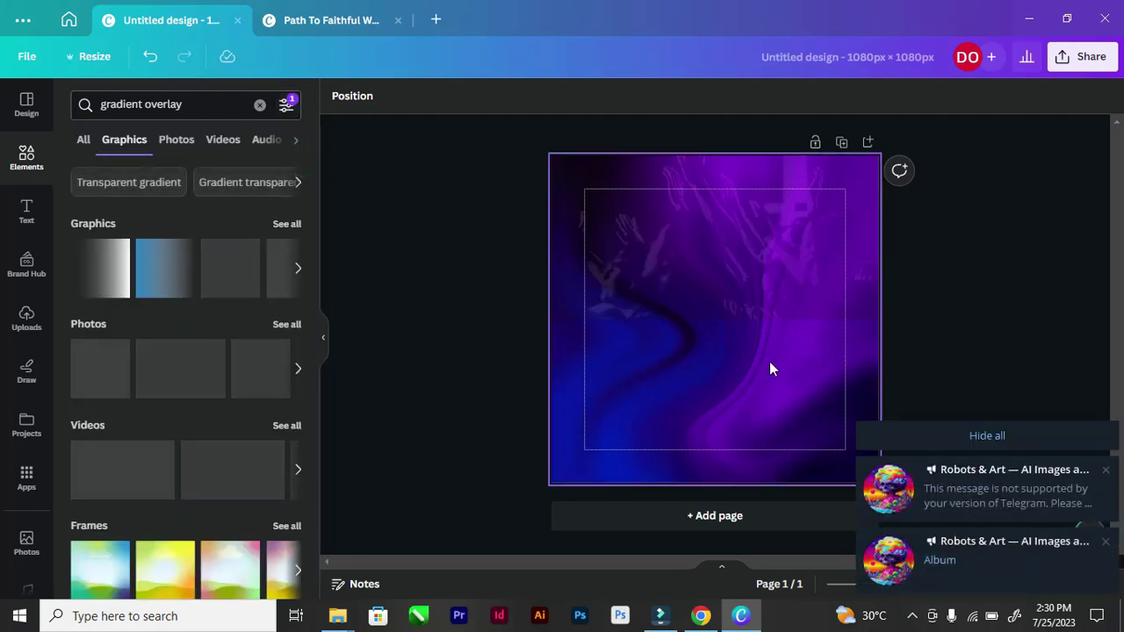
click(1008, 431)
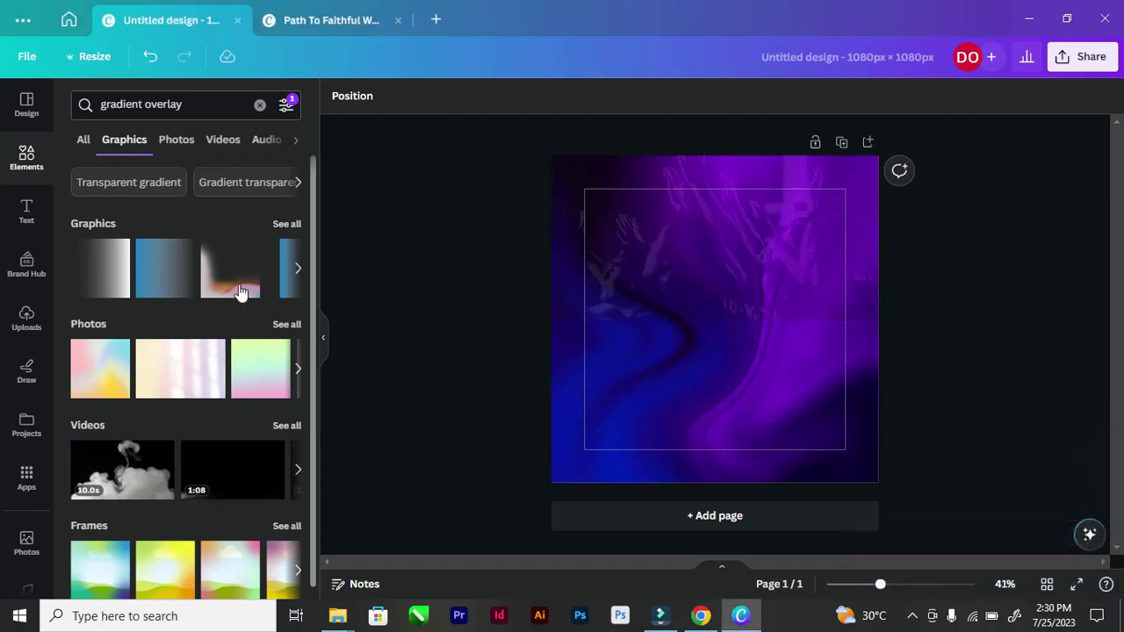
click(295, 226)
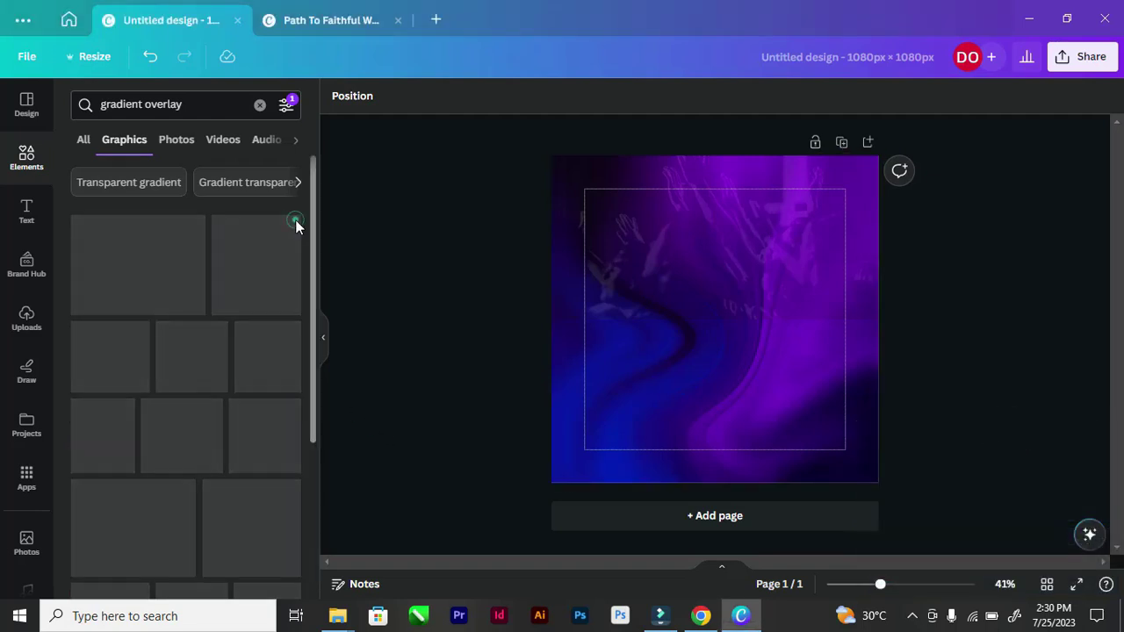
click(288, 107)
scroll(151, 352, down, 1)
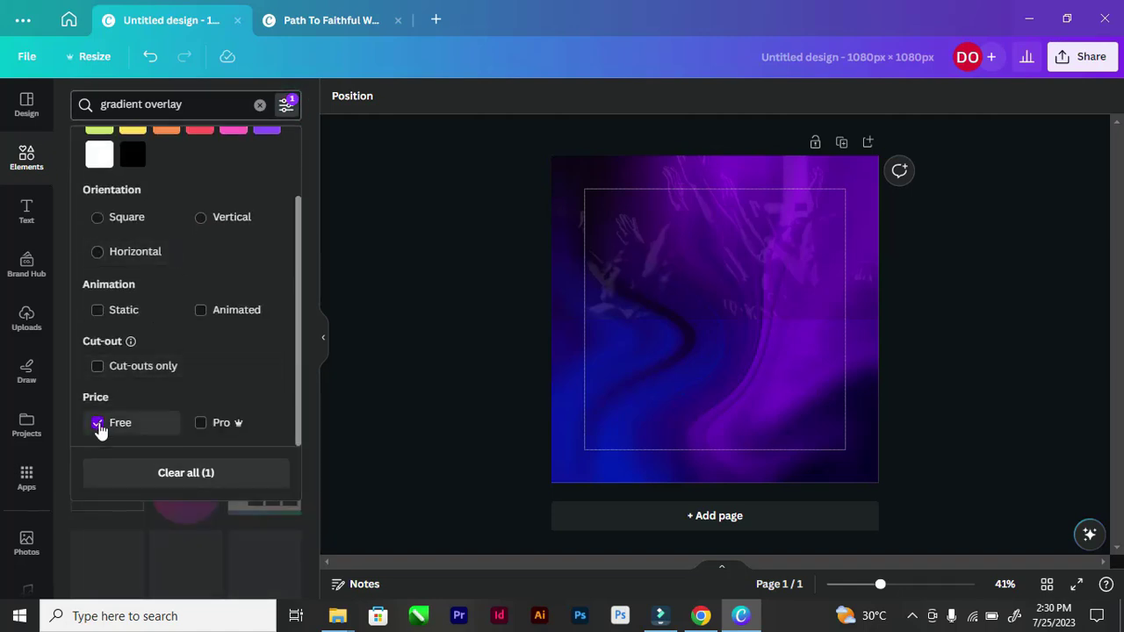
click(304, 187)
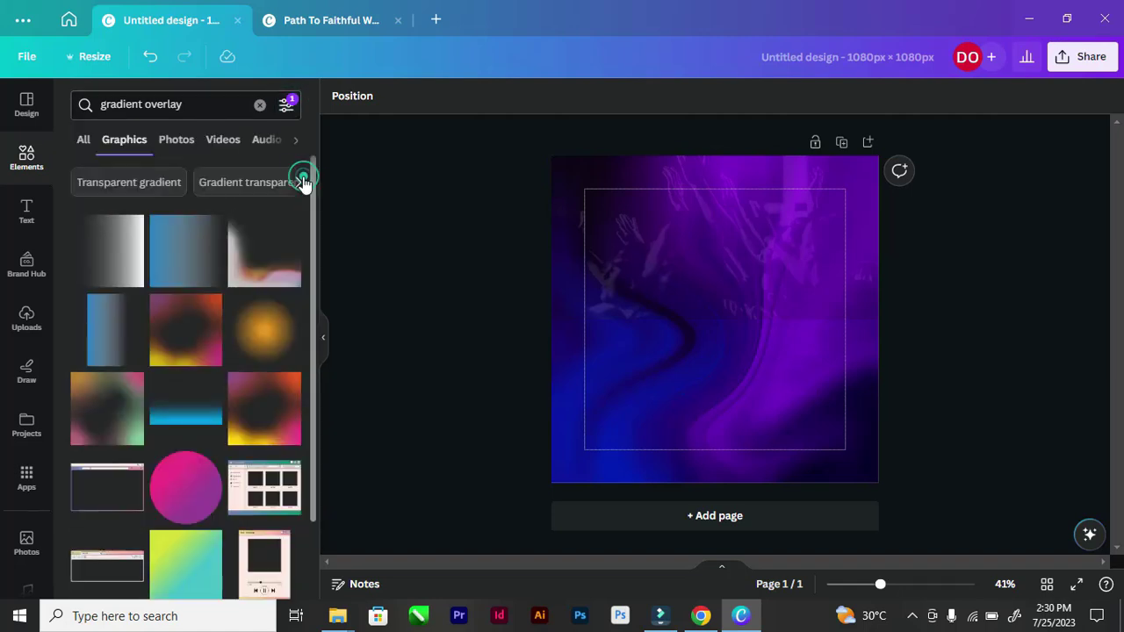
Step: Examine the free gradient overlay graphics for a dark fade suited to the flyer, then return to all result types
scroll(209, 304, down, 6)
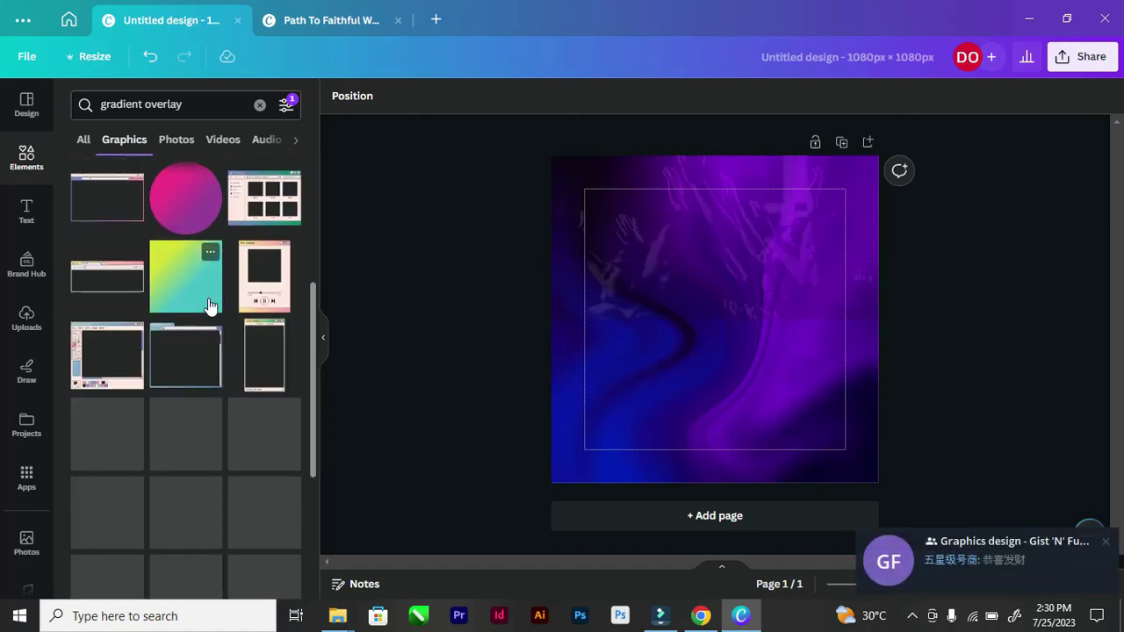
scroll(201, 293, up, 3)
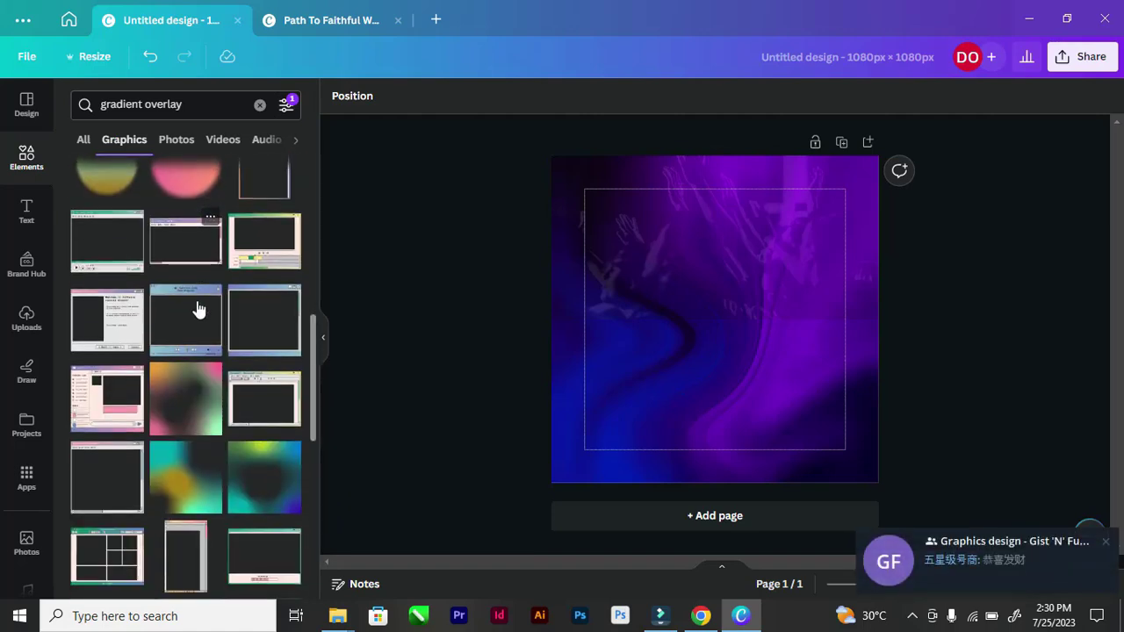
scroll(198, 307, up, 3)
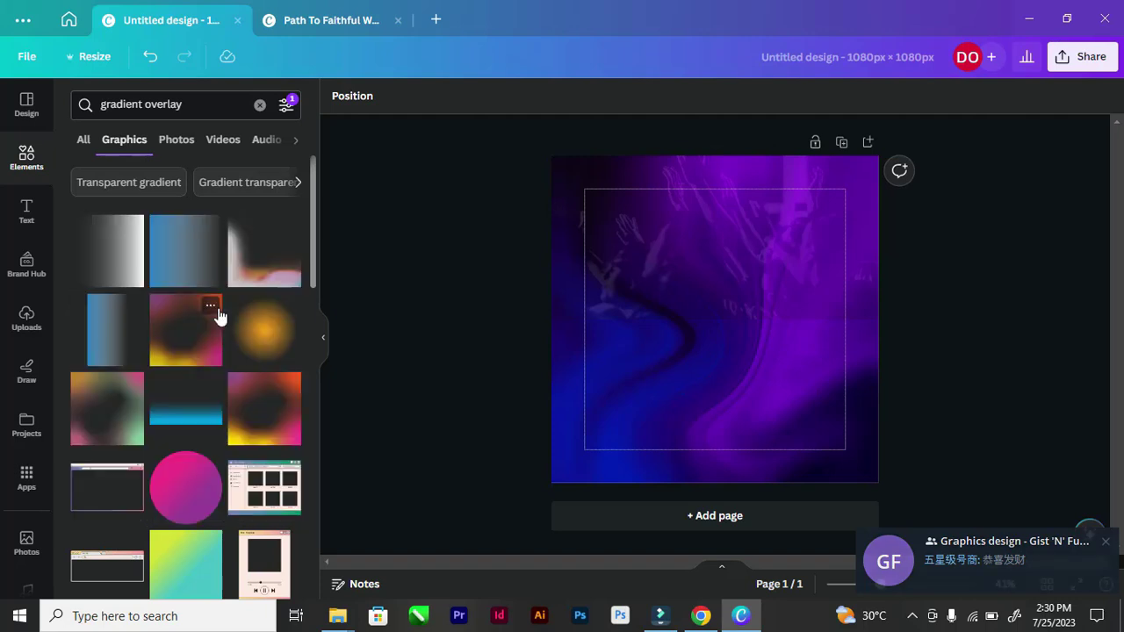
scroll(277, 297, down, 8)
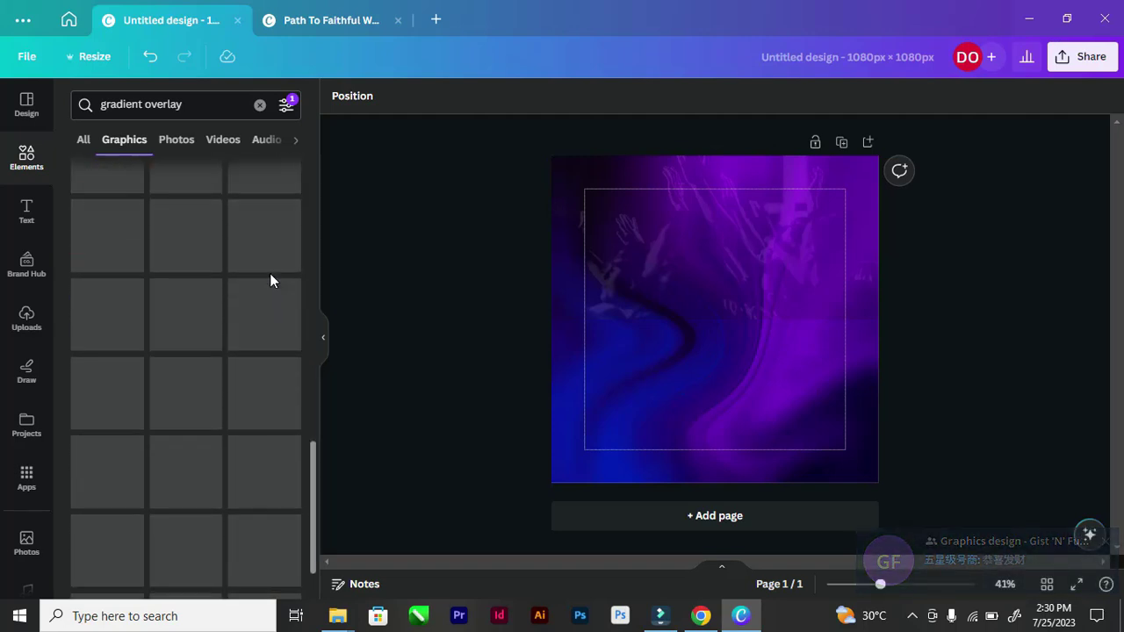
scroll(243, 262, up, 8)
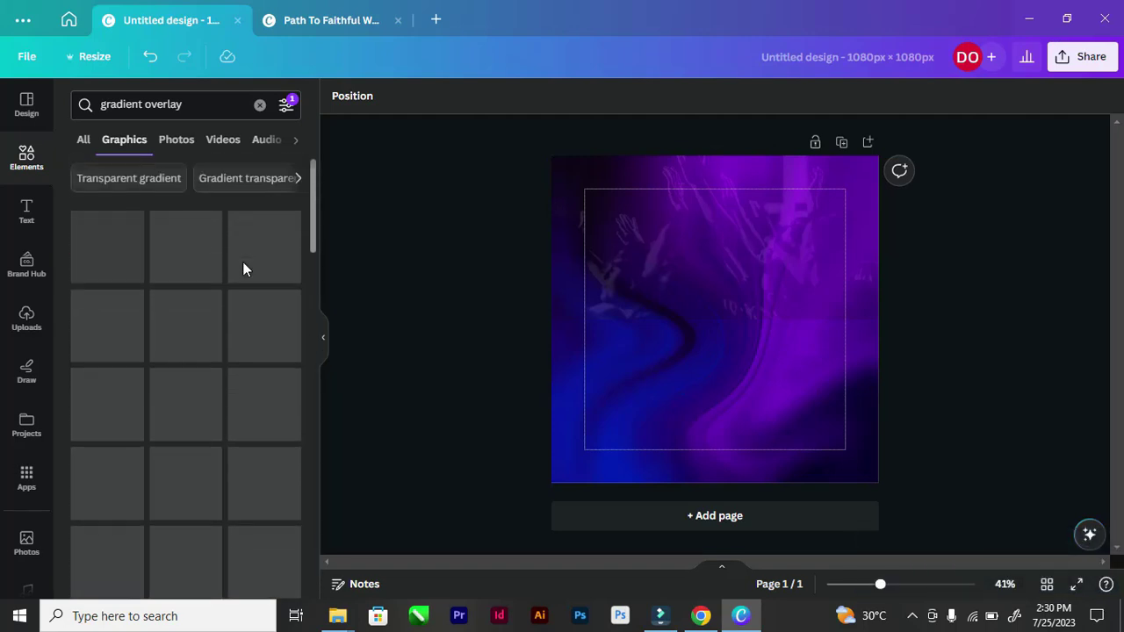
scroll(228, 173, down, 2)
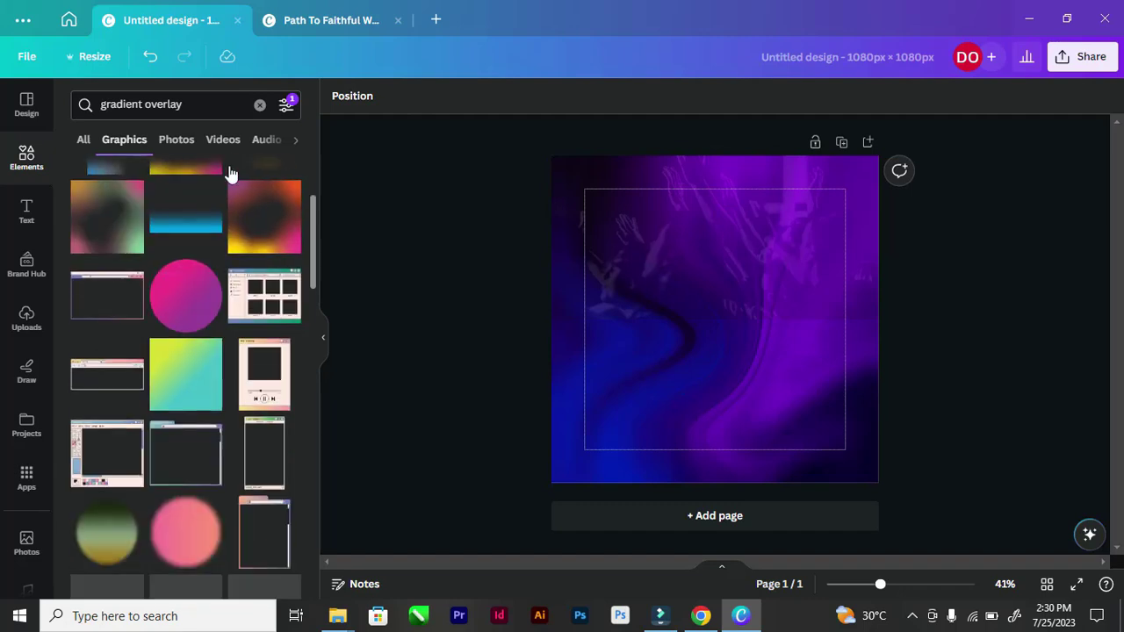
scroll(26, 307, down, 5)
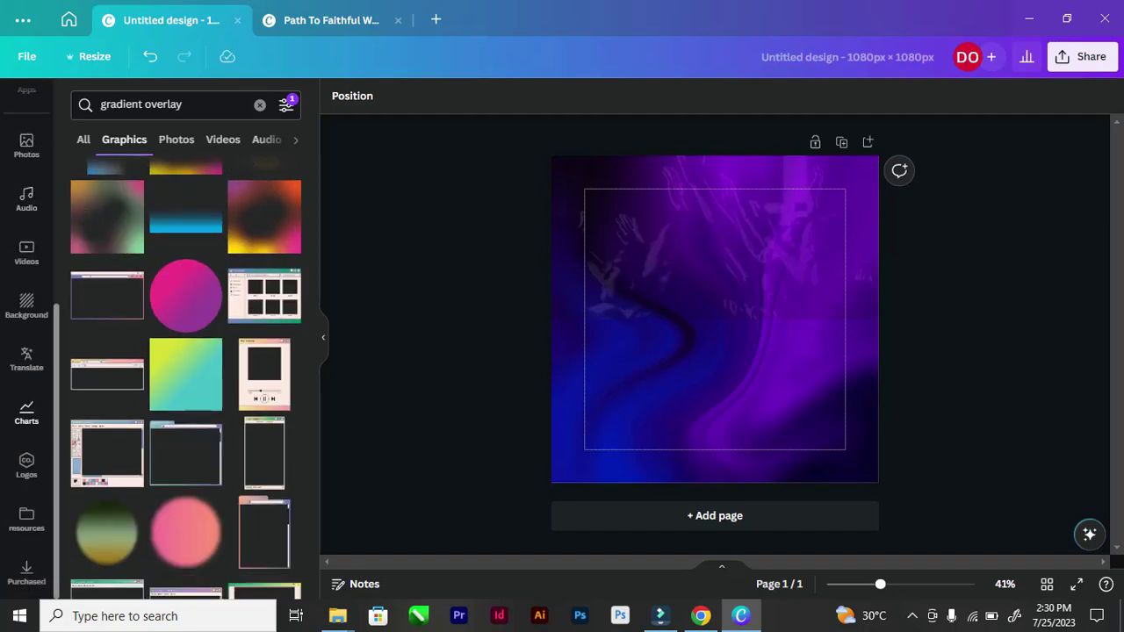
scroll(35, 351, up, 5)
scroll(114, 301, up, 2)
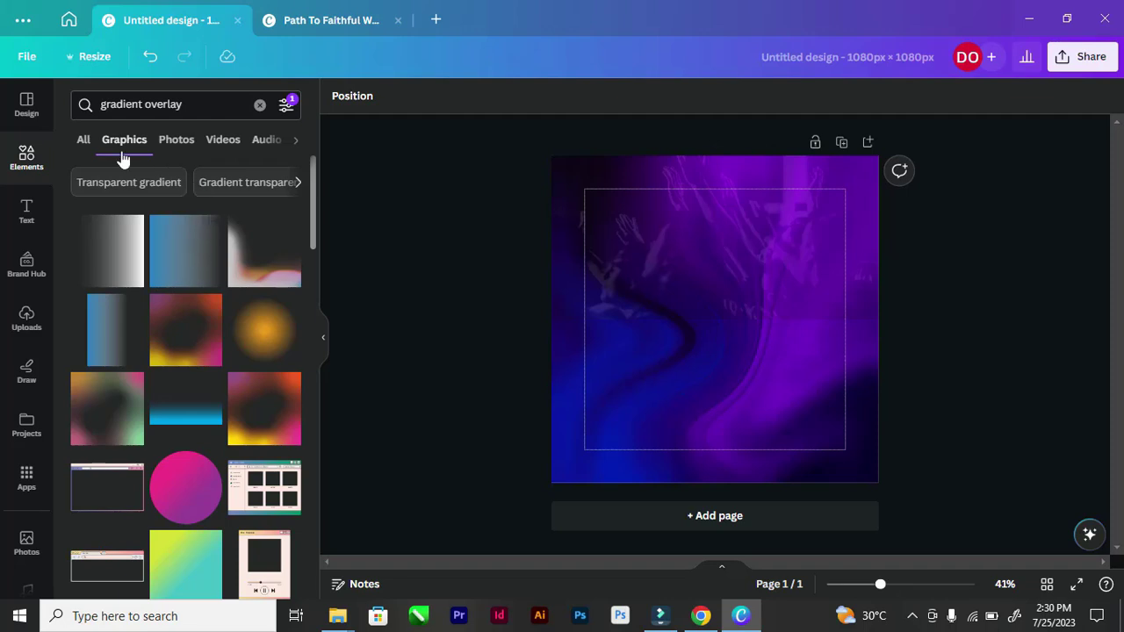
click(82, 147)
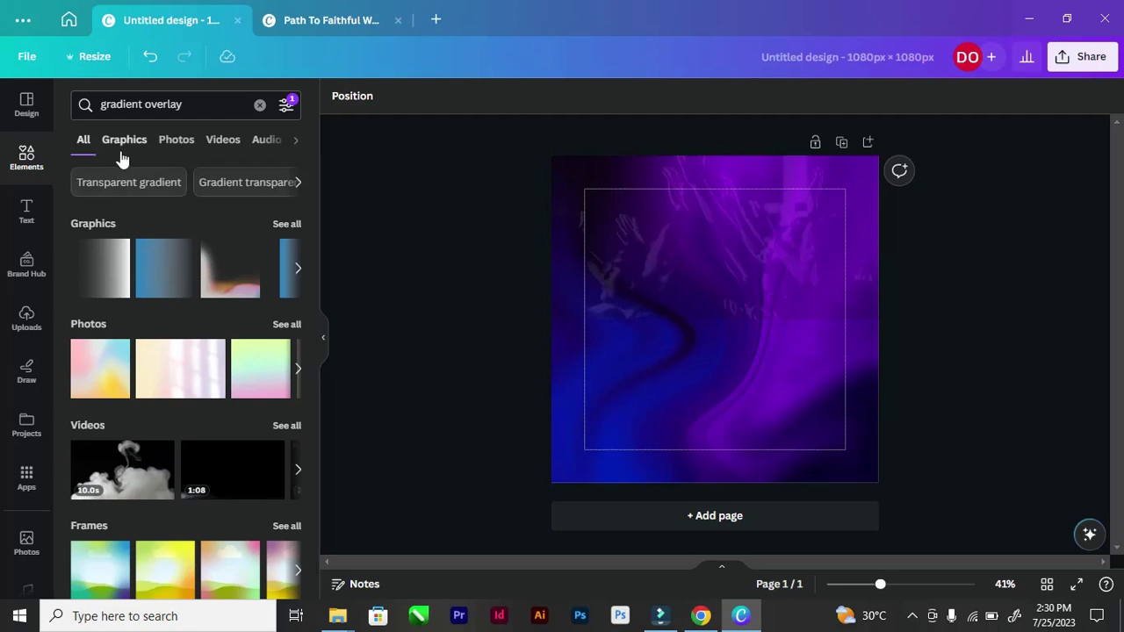
Step: Clear the gradient search and look through all recently used elements
click(260, 104)
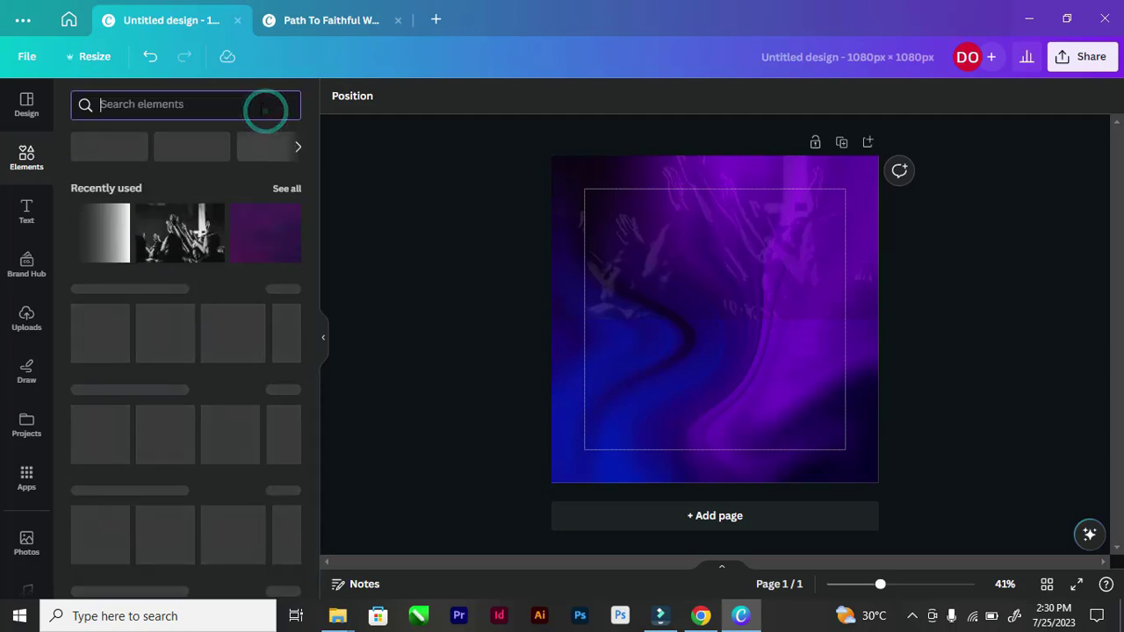
click(286, 189)
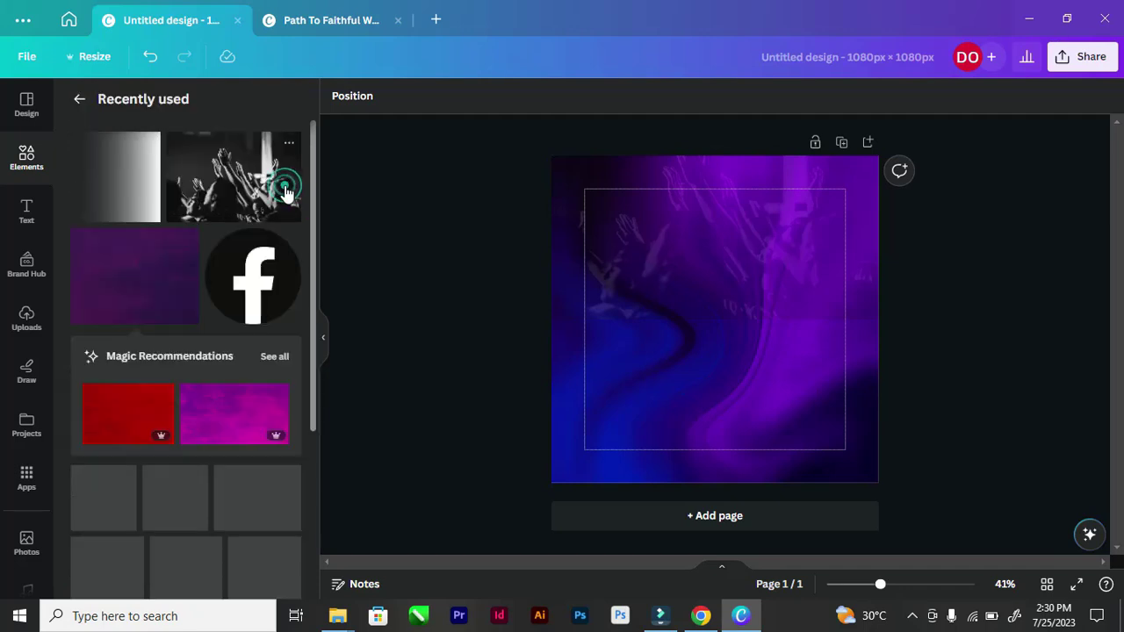
scroll(158, 297, down, 3)
scroll(161, 296, up, 3)
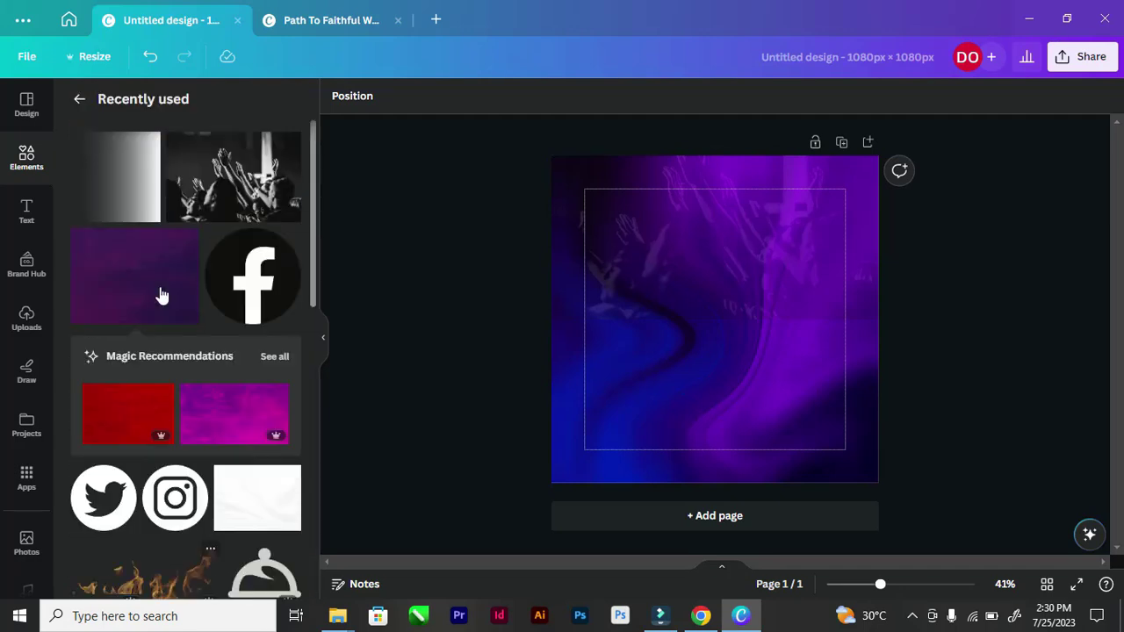
Step: Look through the saved Destinystarchurch logos and open the resources folder
scroll(33, 264, down, 5)
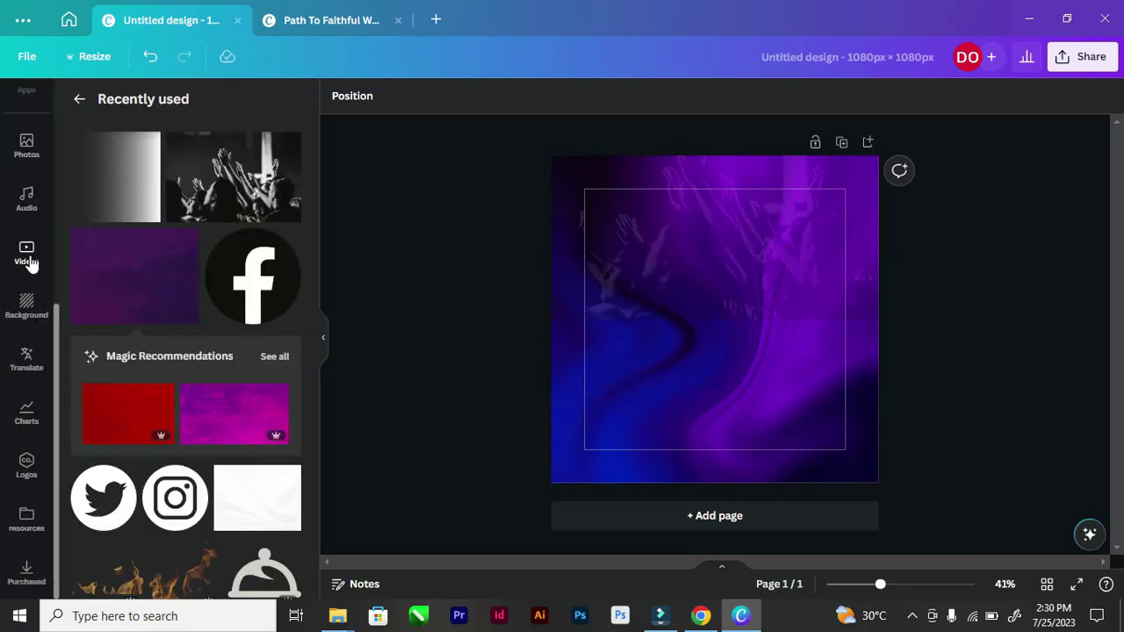
click(26, 464)
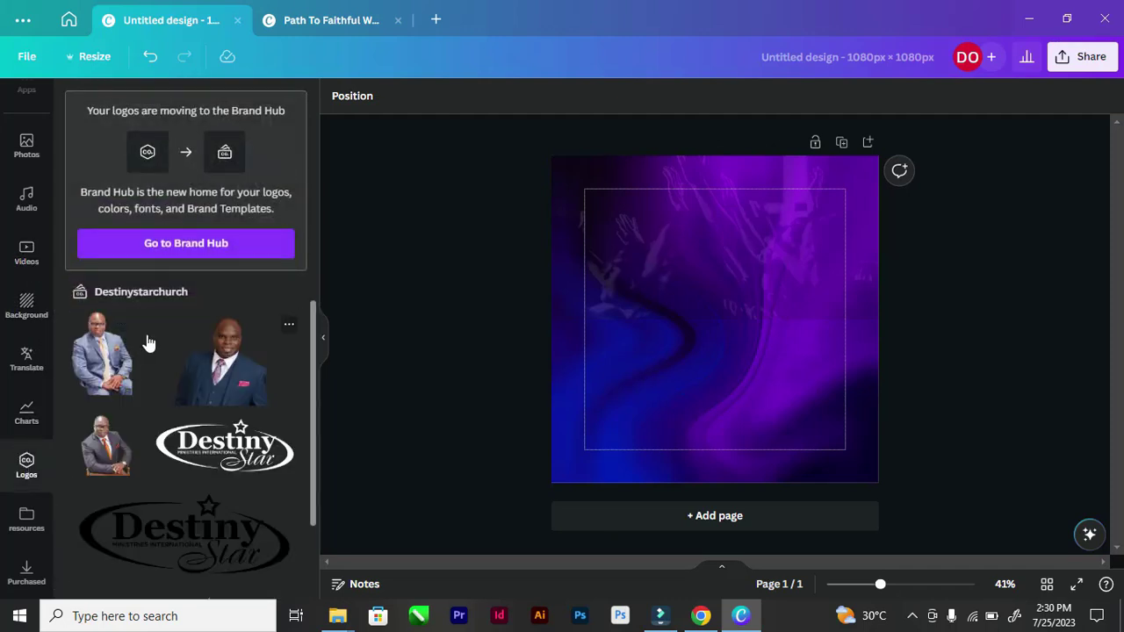
scroll(147, 343, down, 3)
click(26, 516)
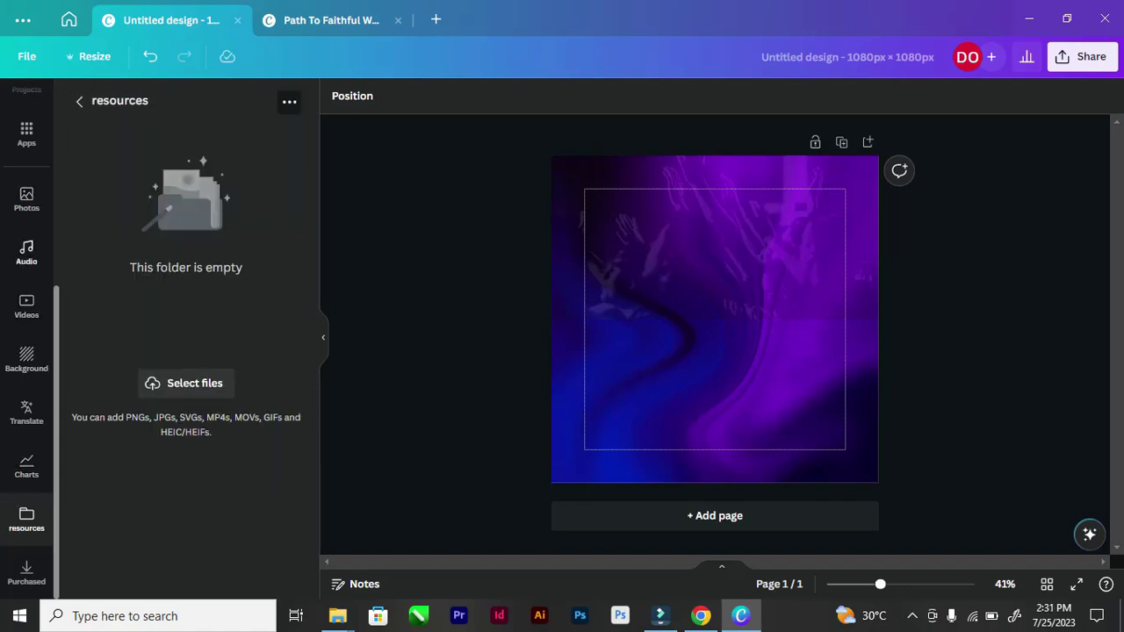
Step: Look through the full list of available apps for the design
scroll(13, 358, up, 4)
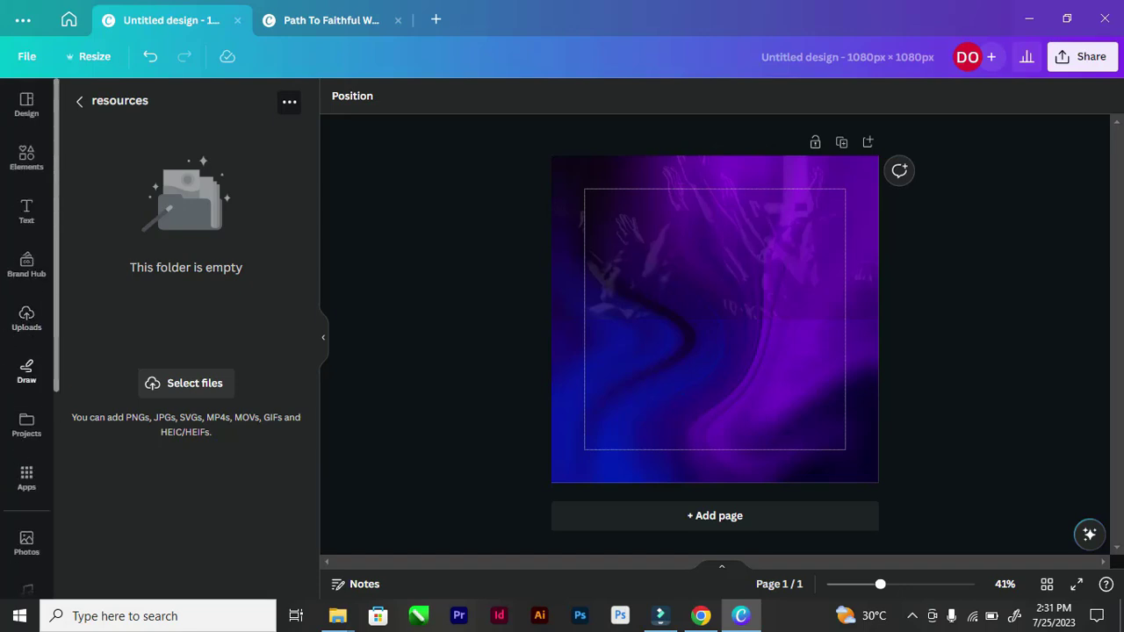
click(25, 477)
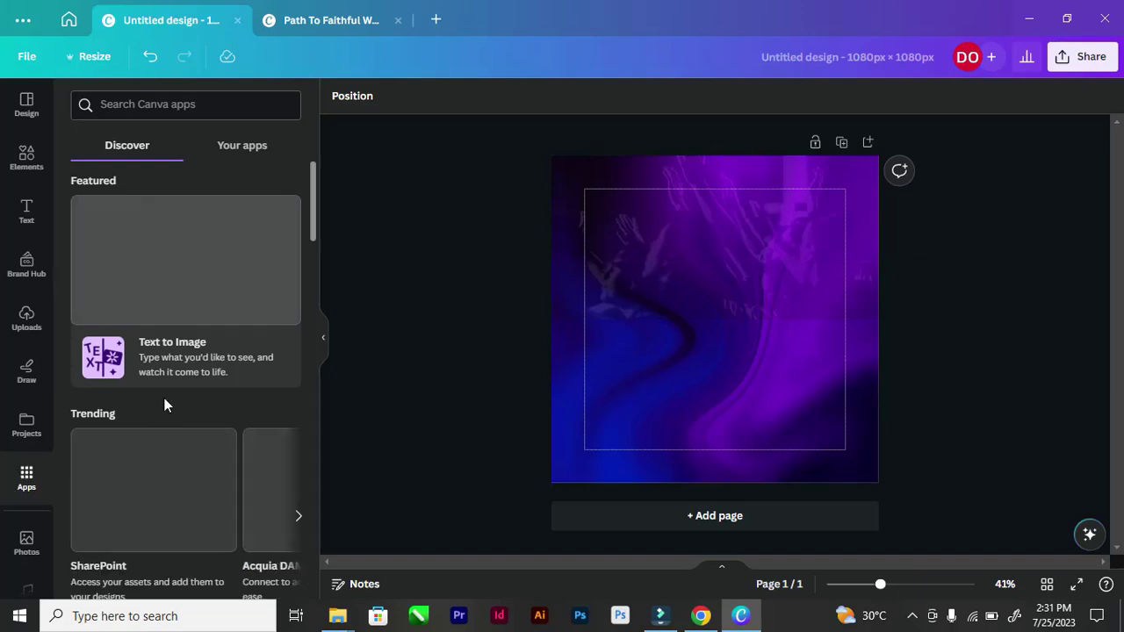
scroll(167, 402, down, 4)
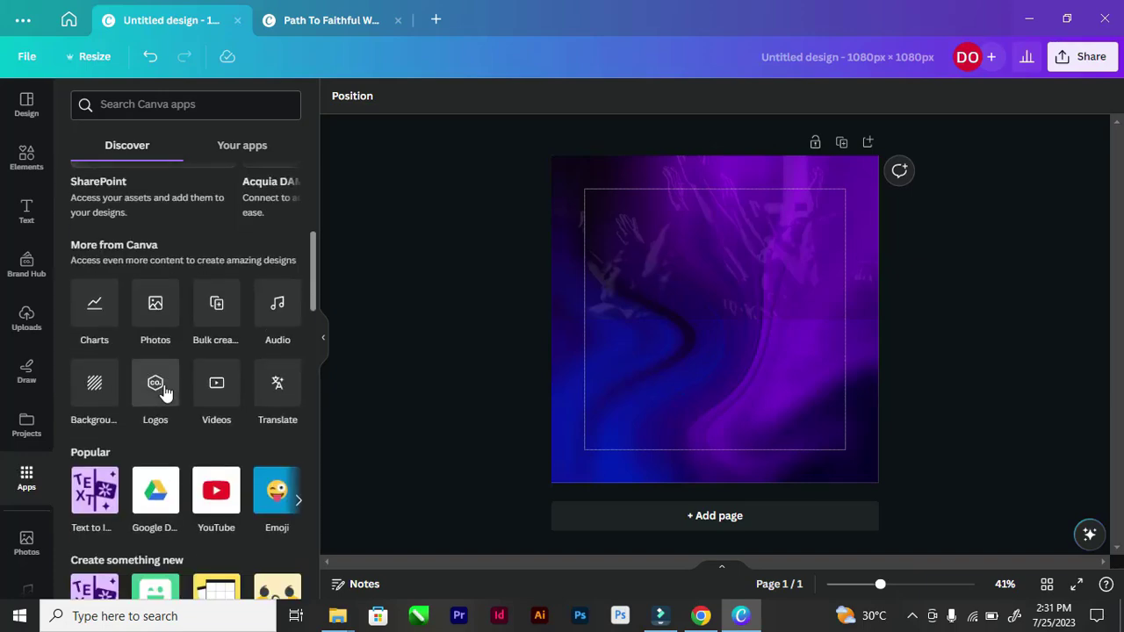
scroll(165, 390, down, 15)
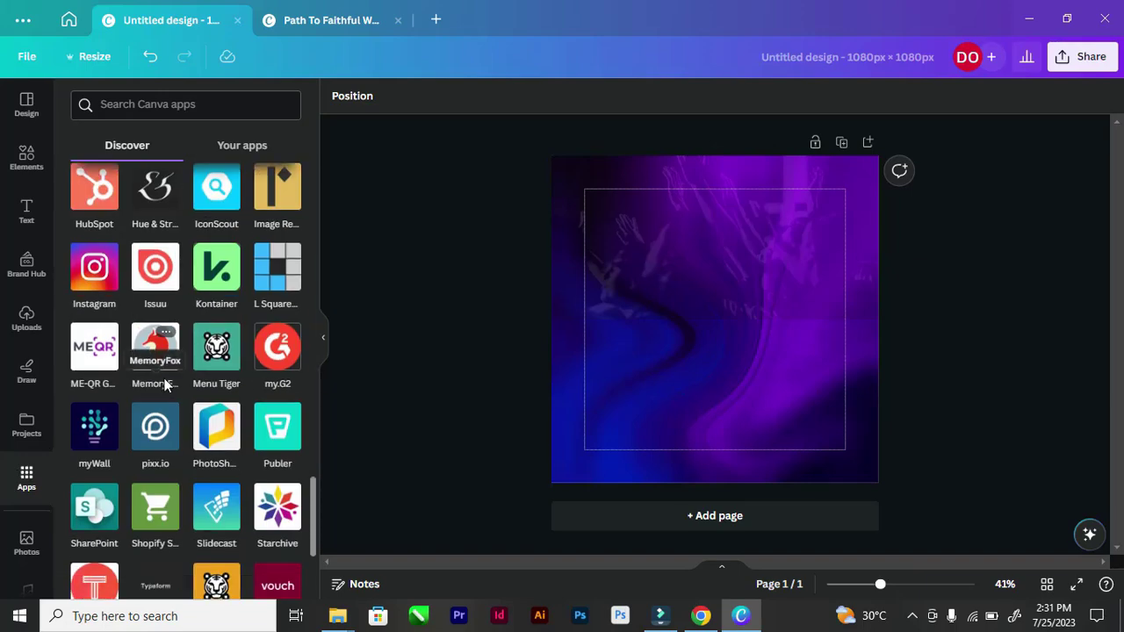
scroll(164, 384, down, 3)
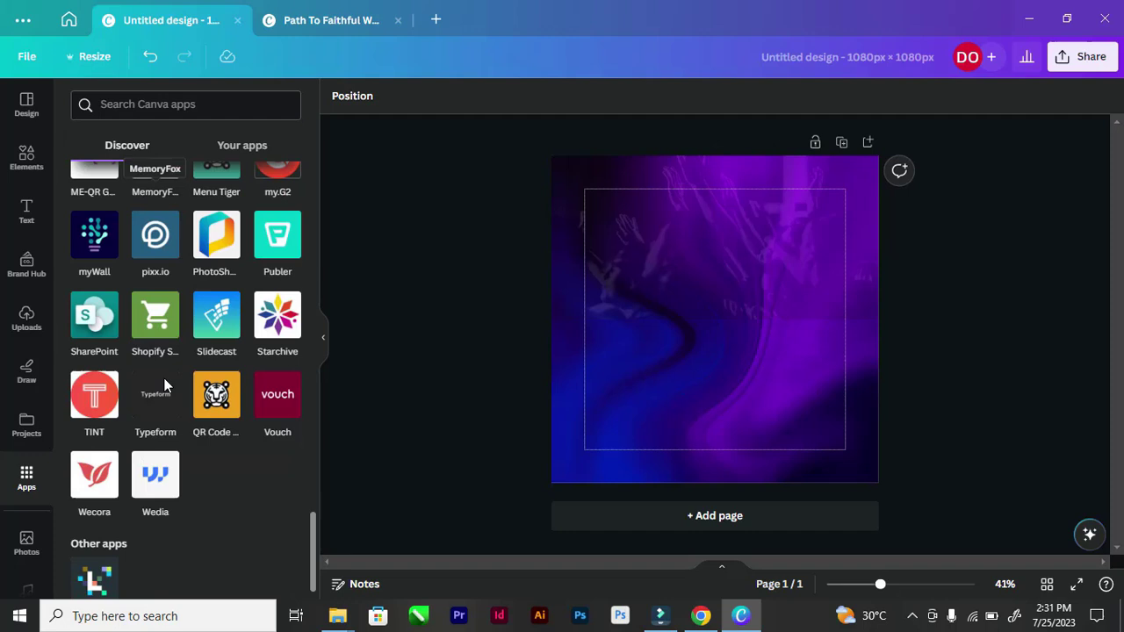
click(29, 56)
click(29, 56)
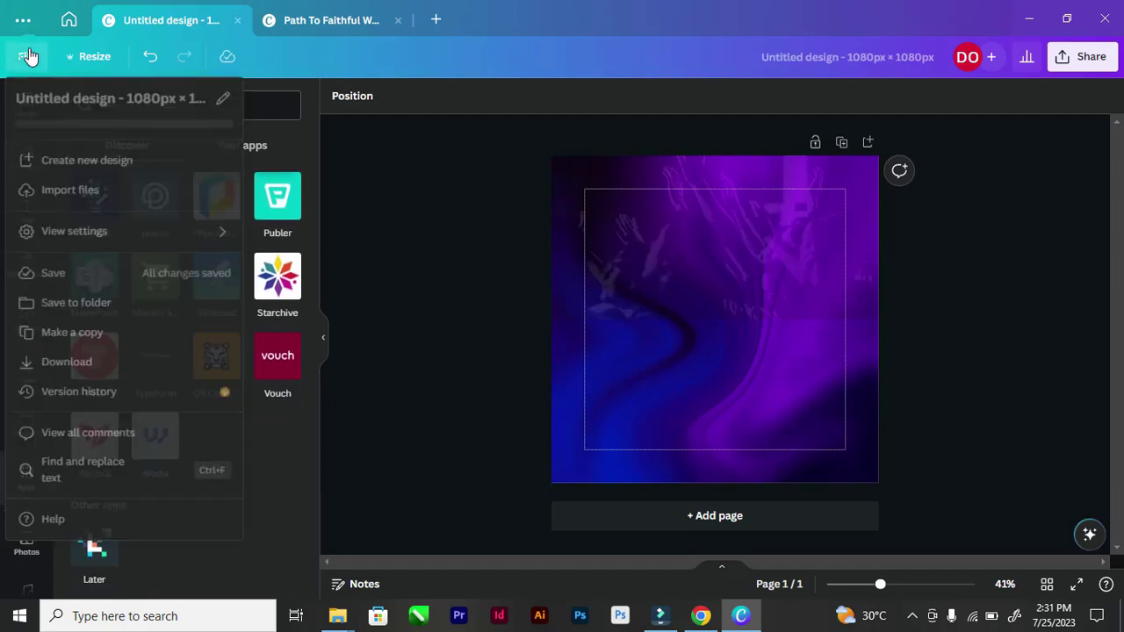
scroll(22, 292, down, 4)
scroll(26, 334, up, 4)
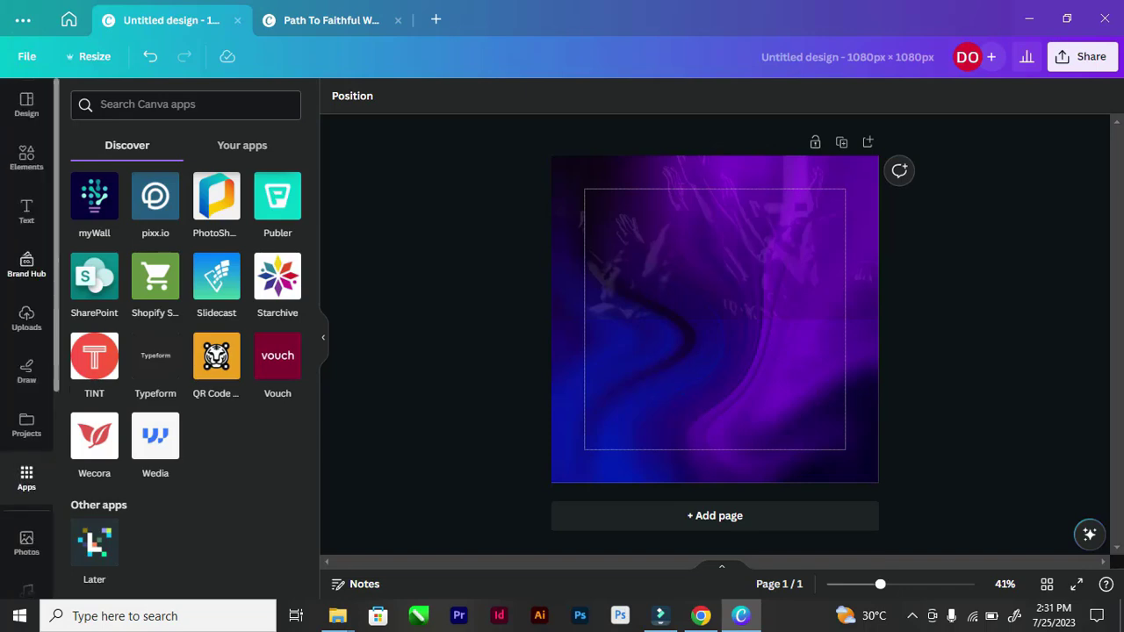
Step: Return to the elements overview and look through its categories, collections and recently used items
click(15, 167)
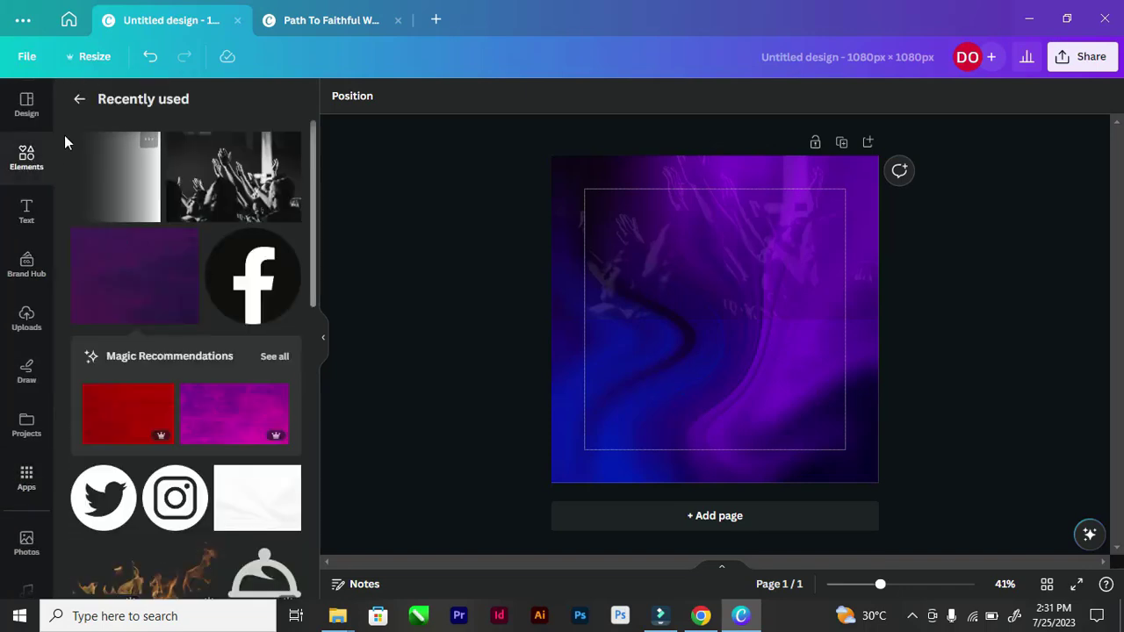
click(81, 99)
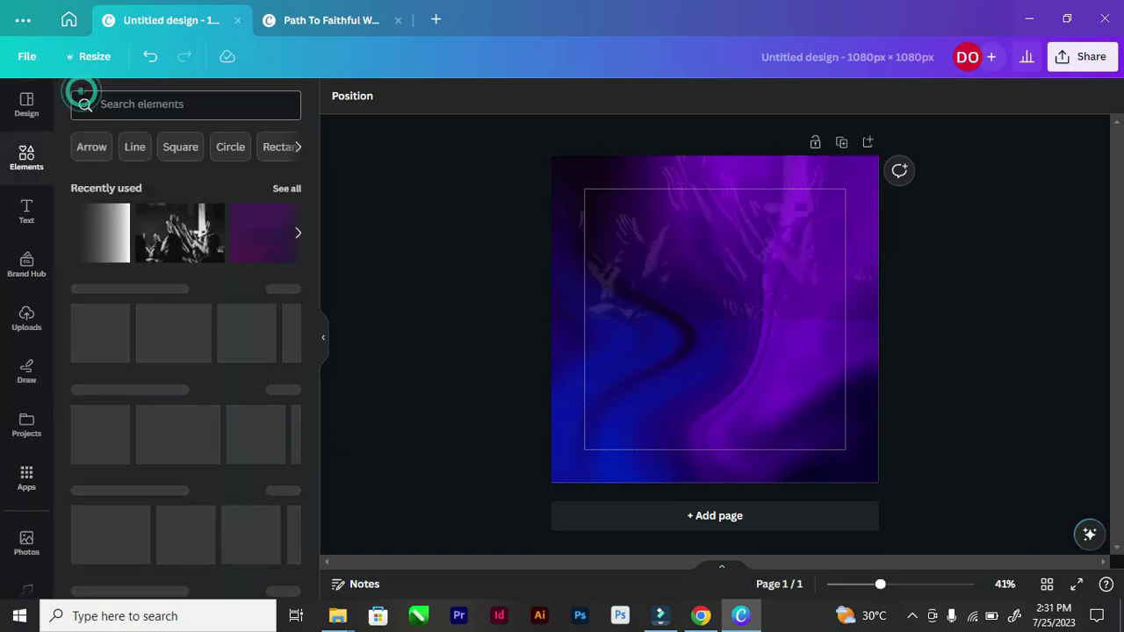
scroll(193, 181, down, 15)
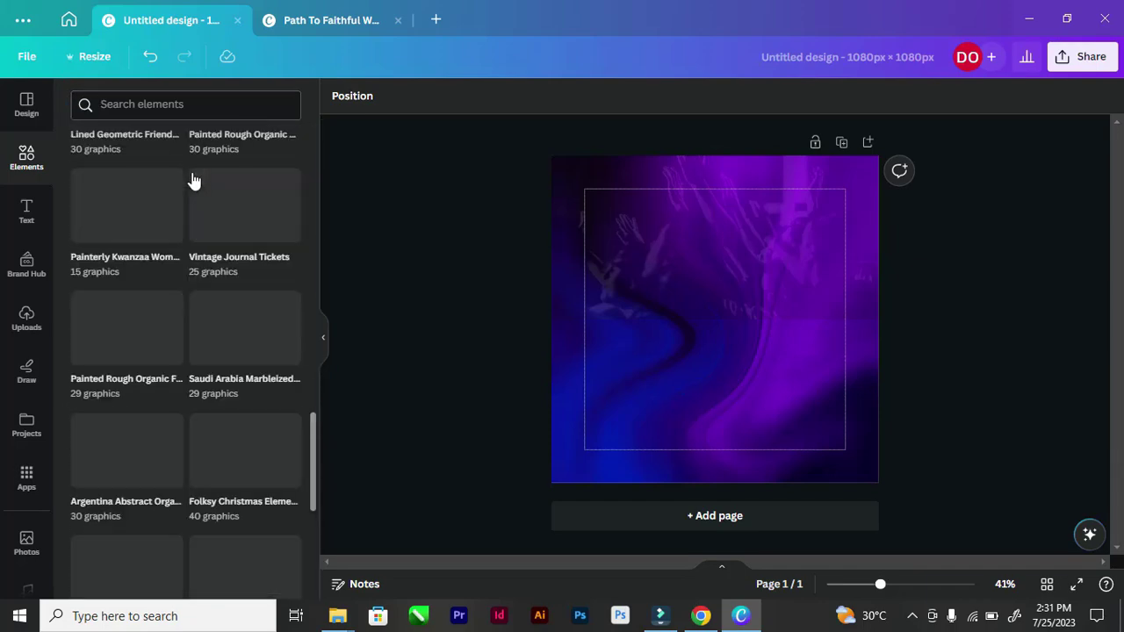
scroll(194, 181, down, 5)
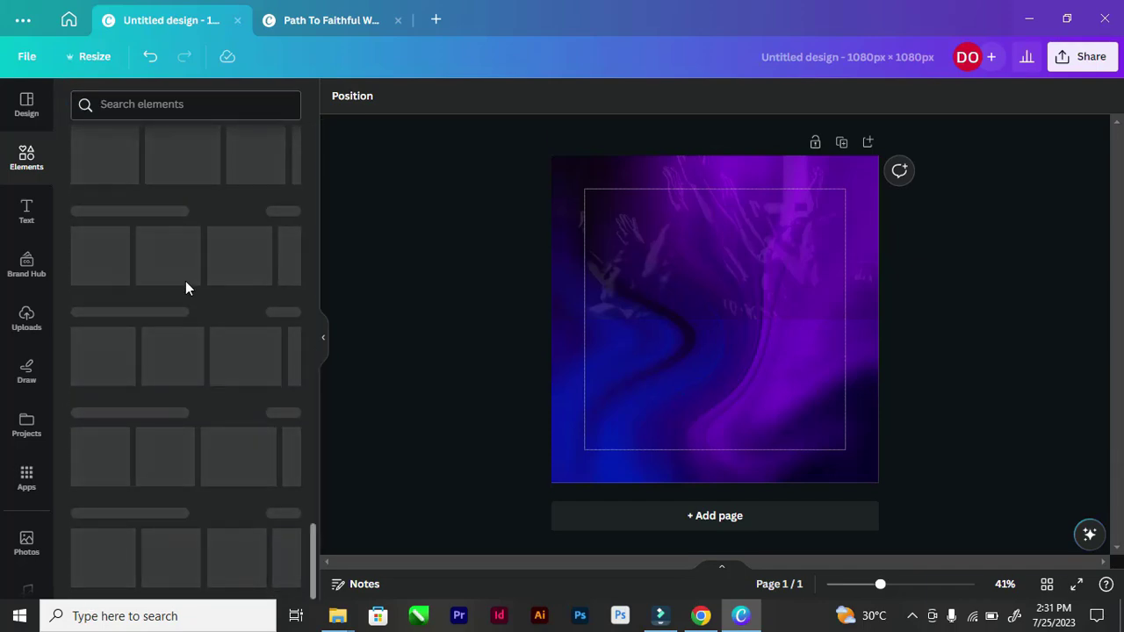
scroll(180, 274, down, 10)
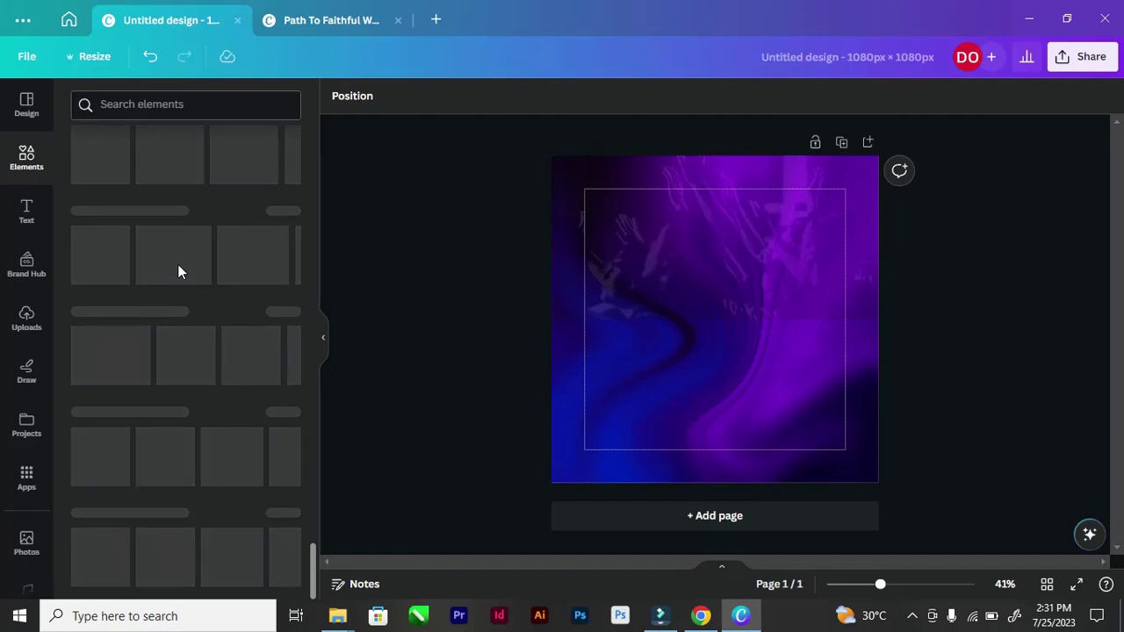
scroll(178, 266, down, 5)
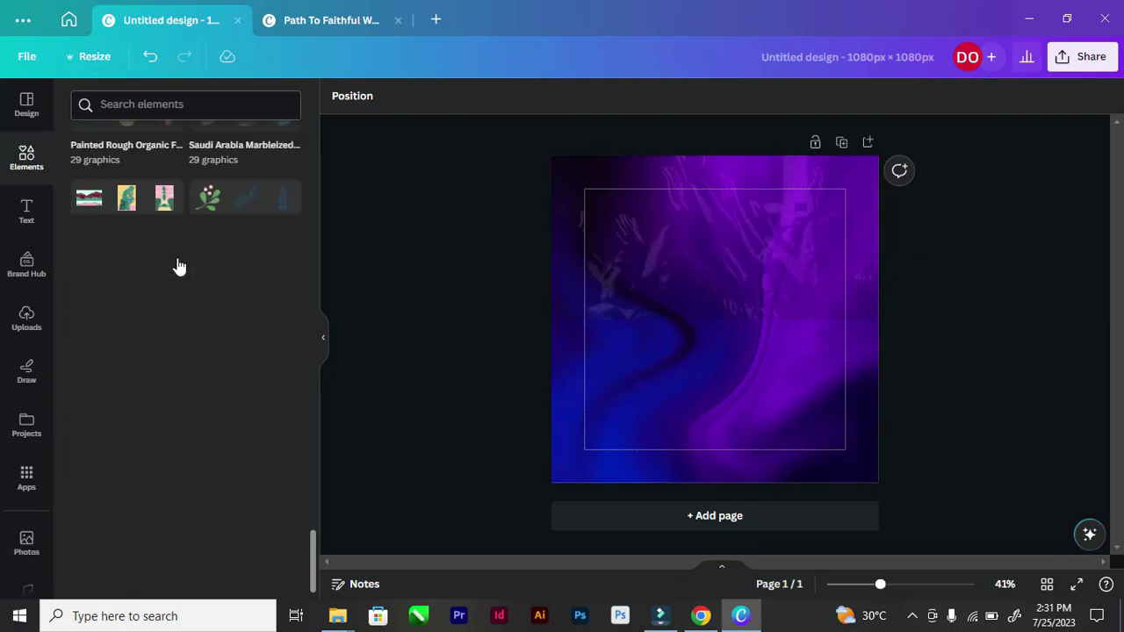
scroll(178, 267, up, 15)
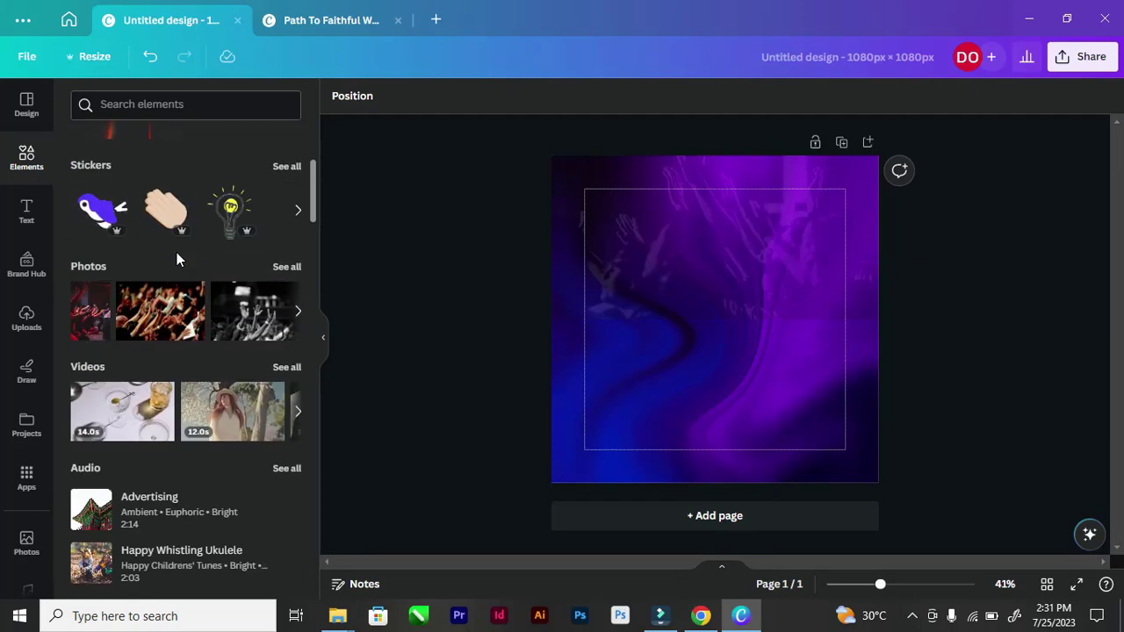
scroll(177, 252, up, 5)
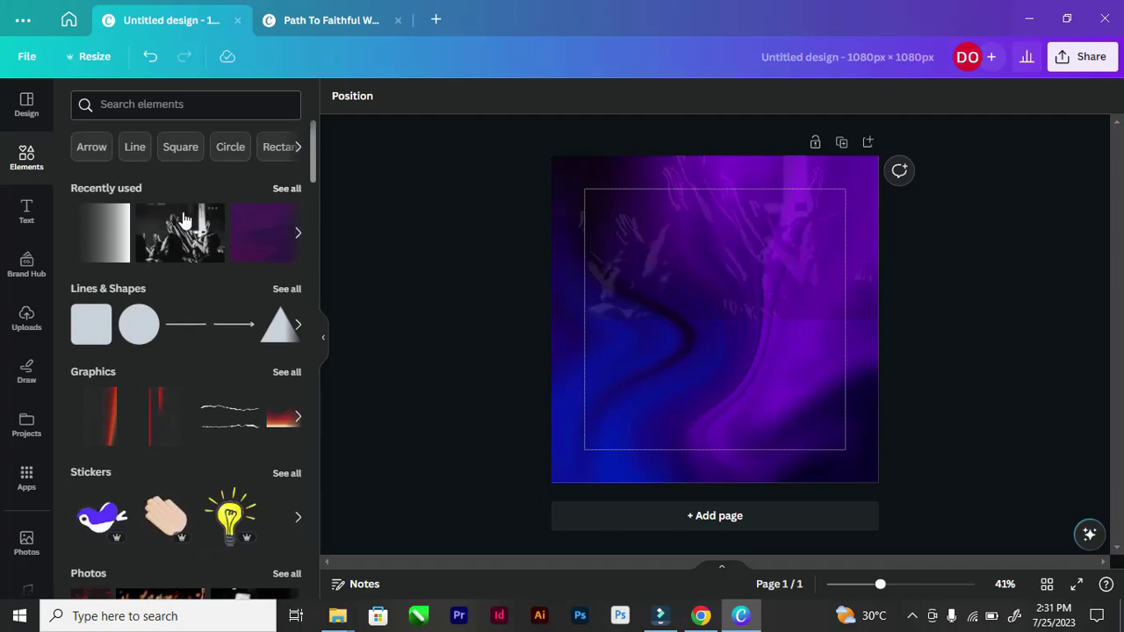
click(287, 189)
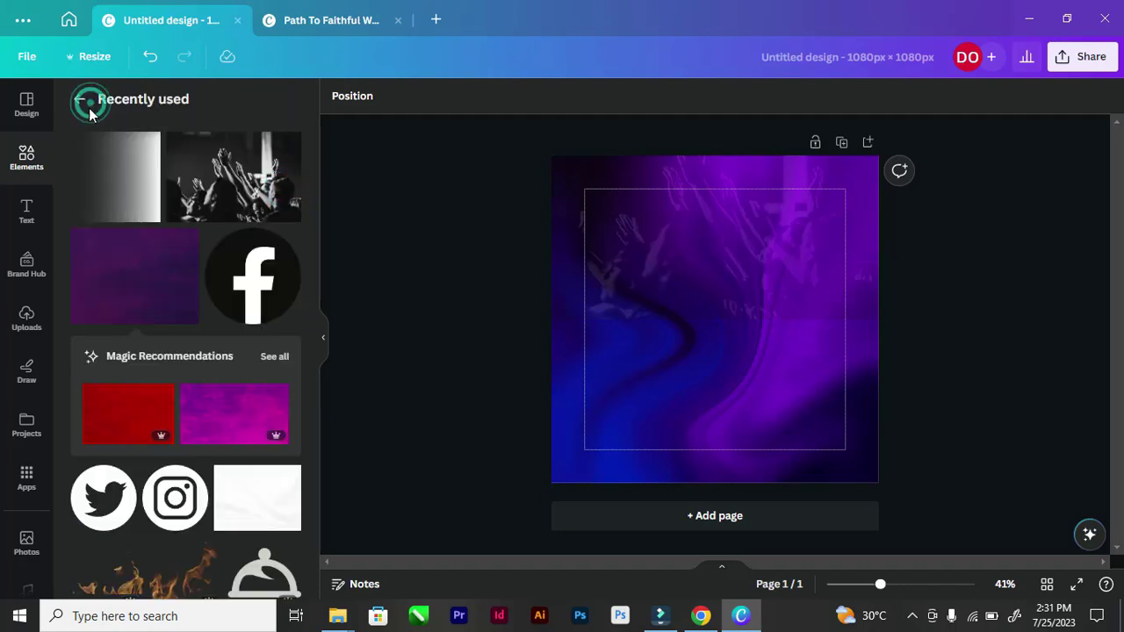
click(89, 101)
click(80, 104)
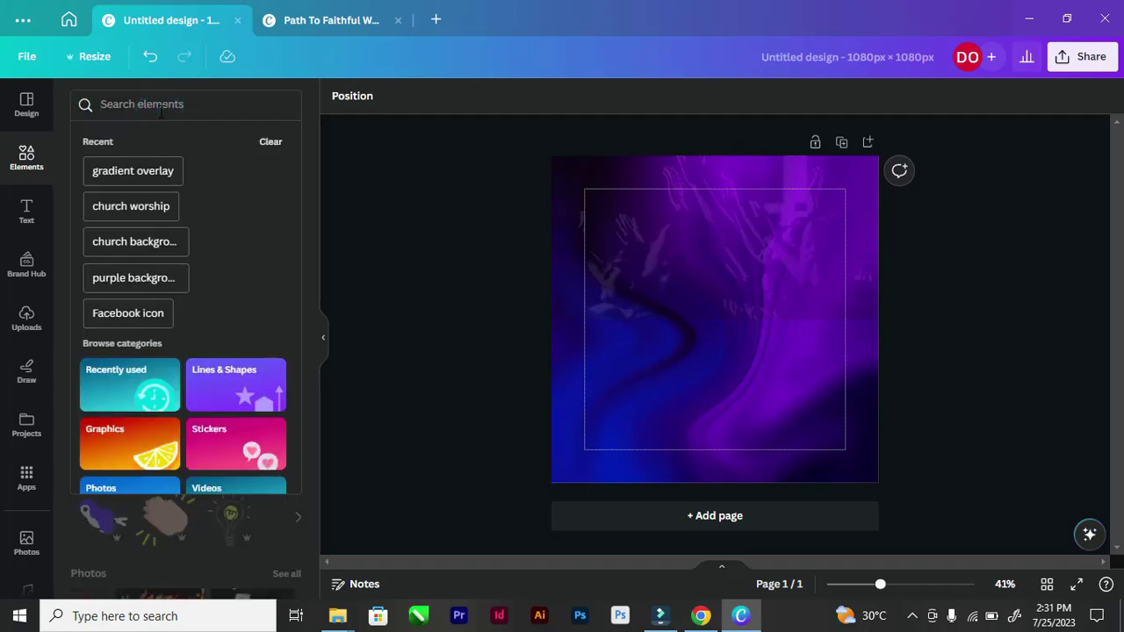
Step: Repeat the recent gradient overlay search and examine all of its matching graphics
click(156, 170)
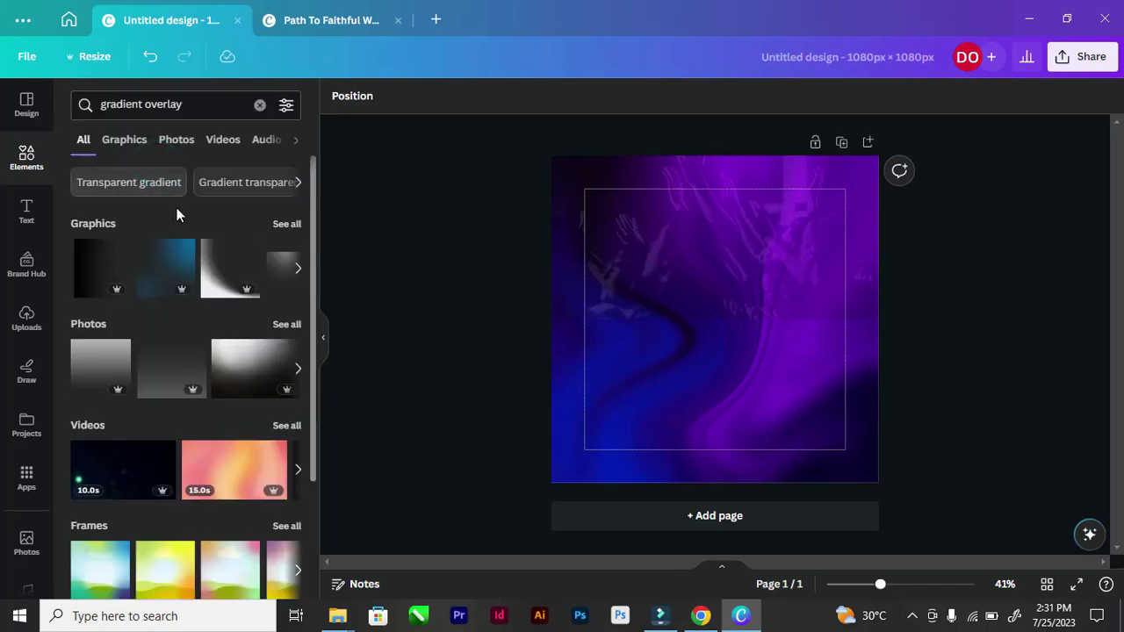
click(286, 223)
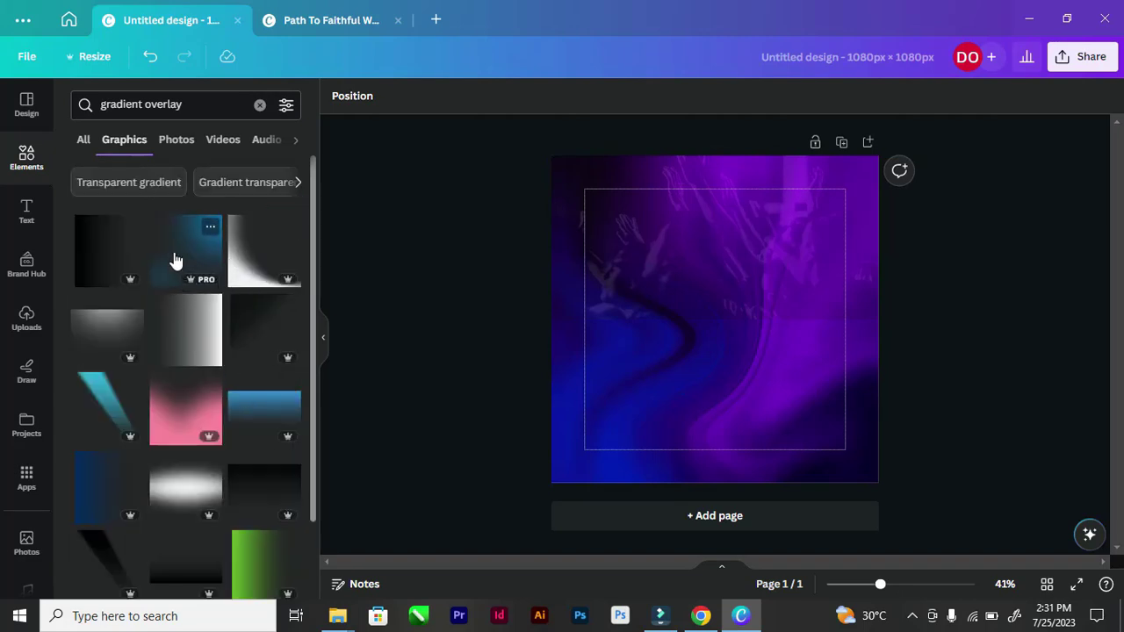
scroll(255, 369, down, 5)
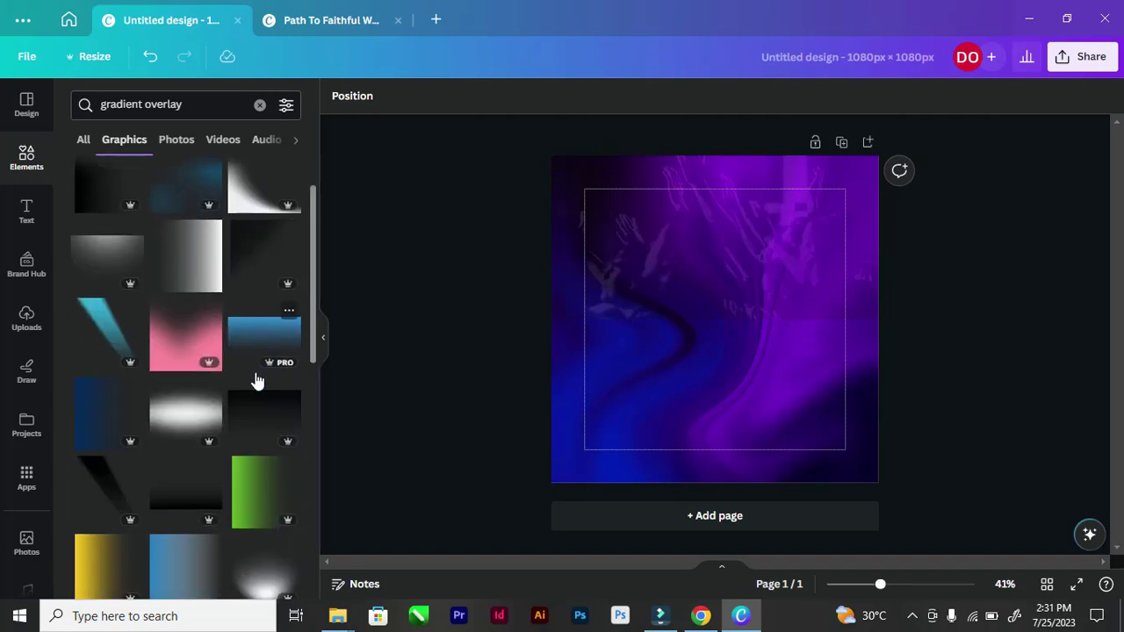
scroll(246, 334, down, 1)
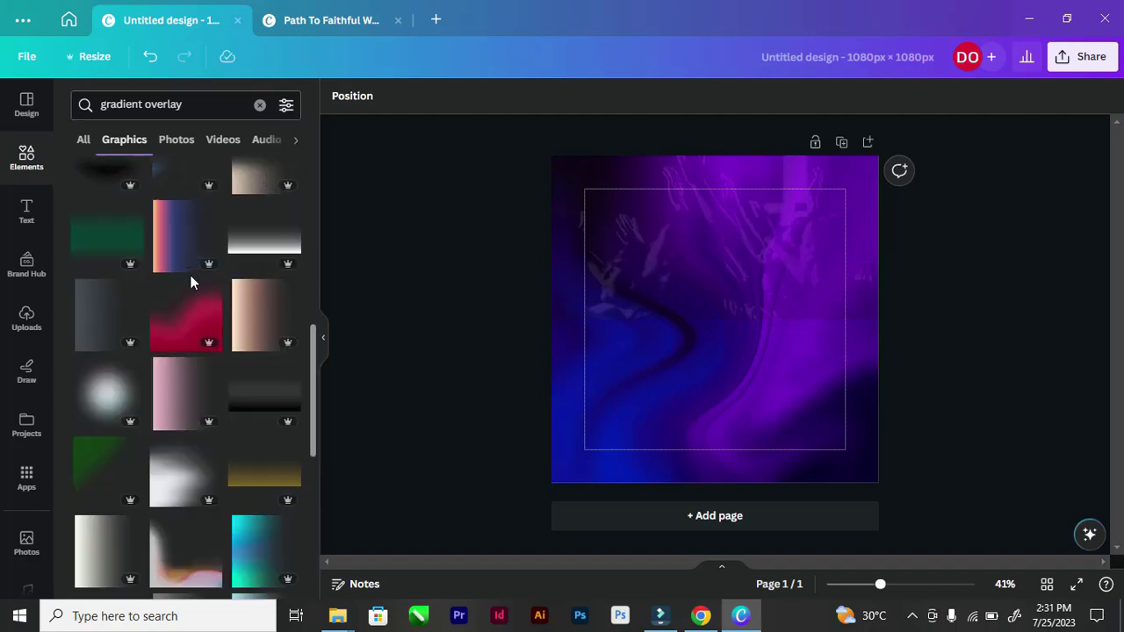
scroll(188, 272, down, 2)
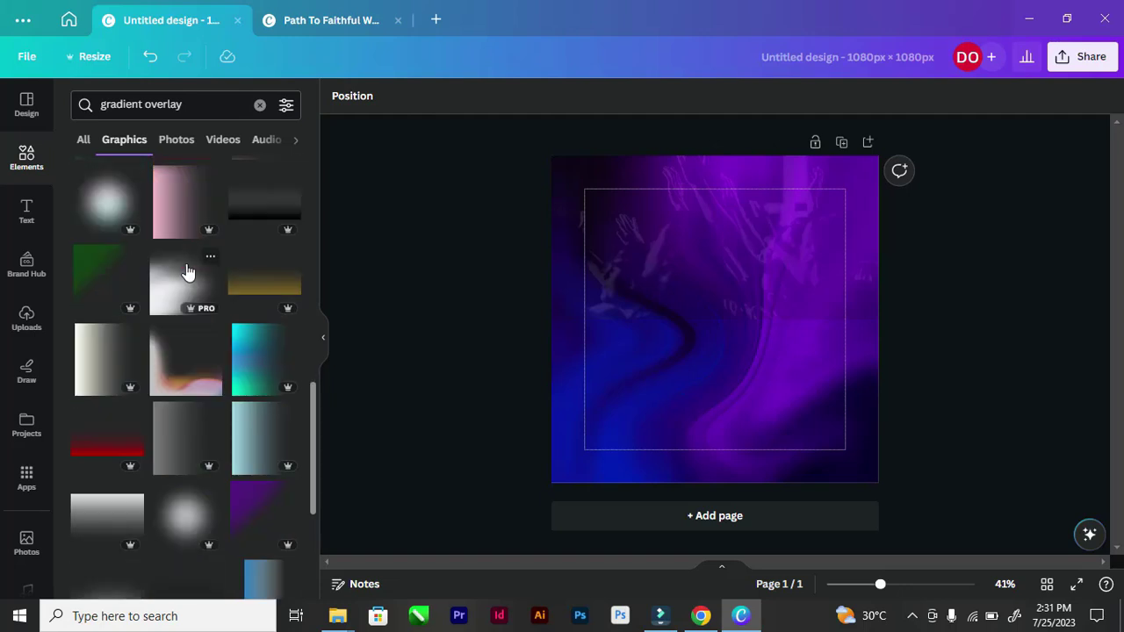
scroll(183, 275, down, 2)
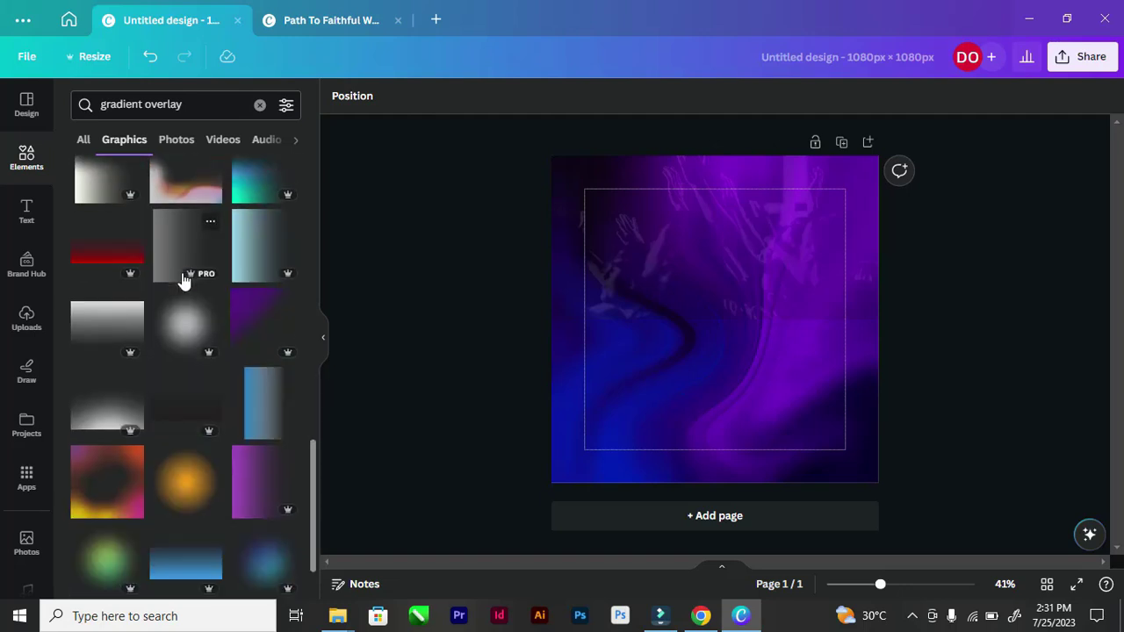
scroll(147, 450, down, 1)
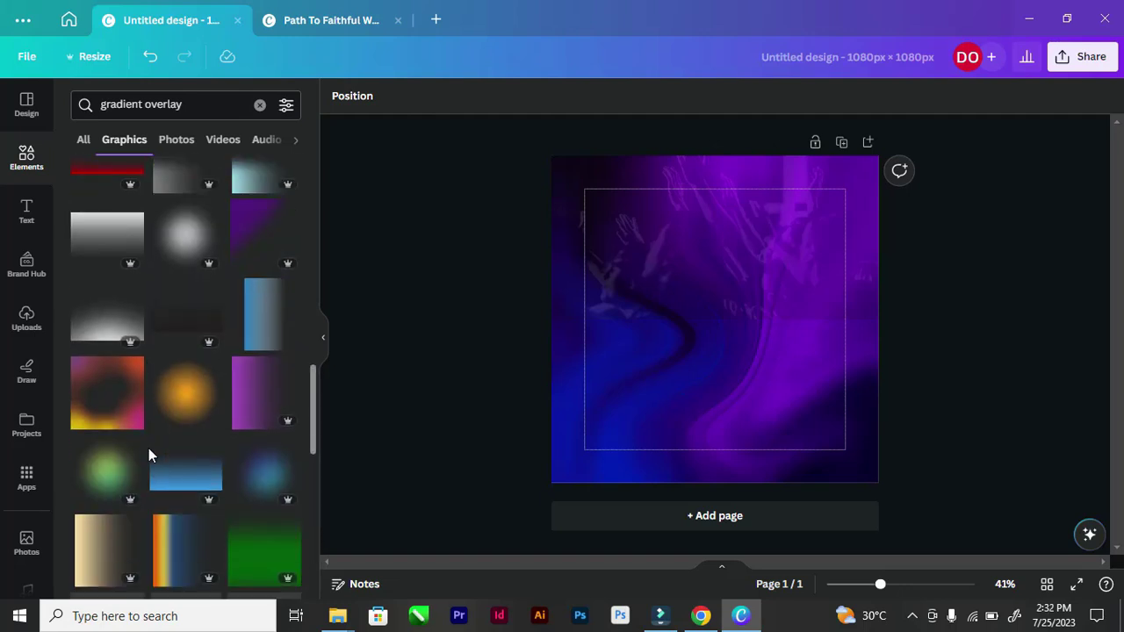
Step: Filter the gradient overlay results to free content and list all the free graphics
click(100, 104)
click(284, 106)
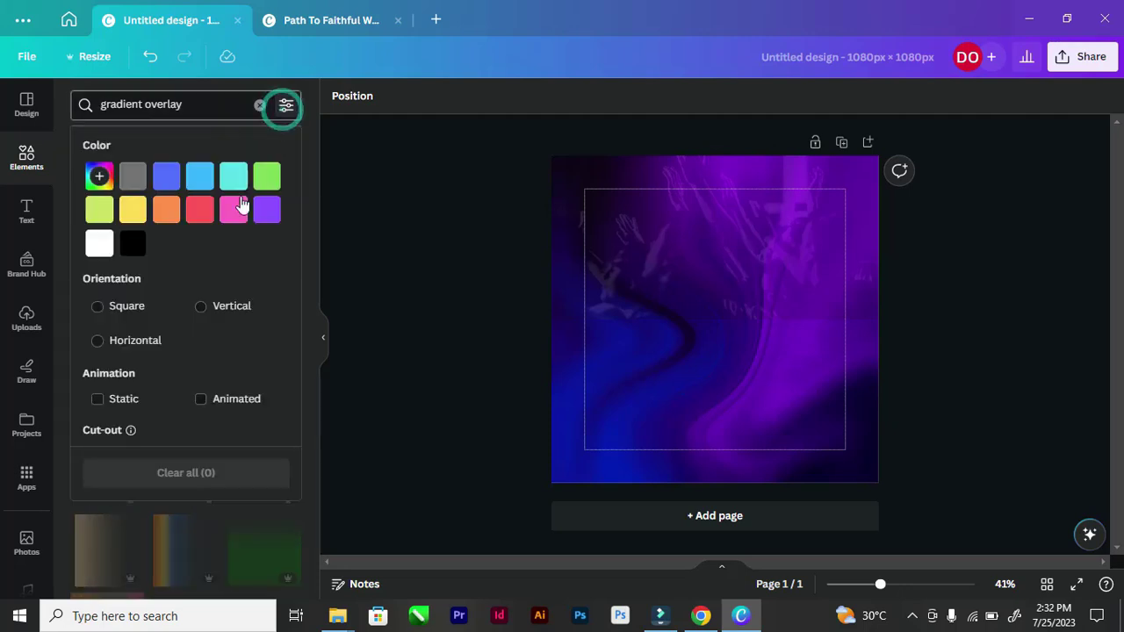
scroll(176, 308, down, 2)
click(149, 365)
click(98, 422)
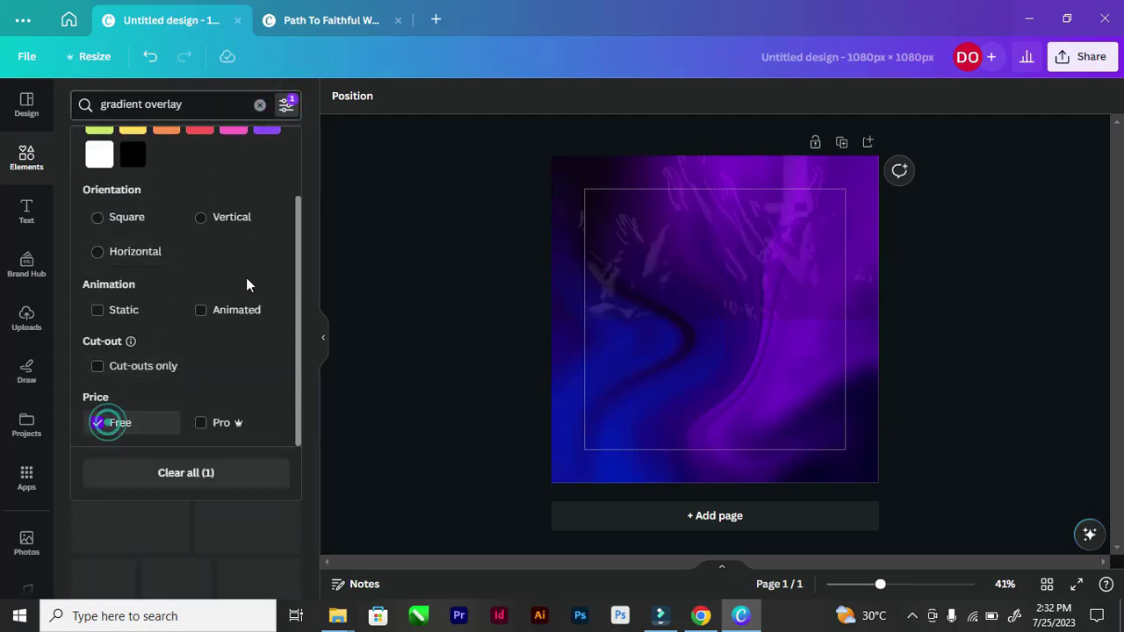
click(301, 162)
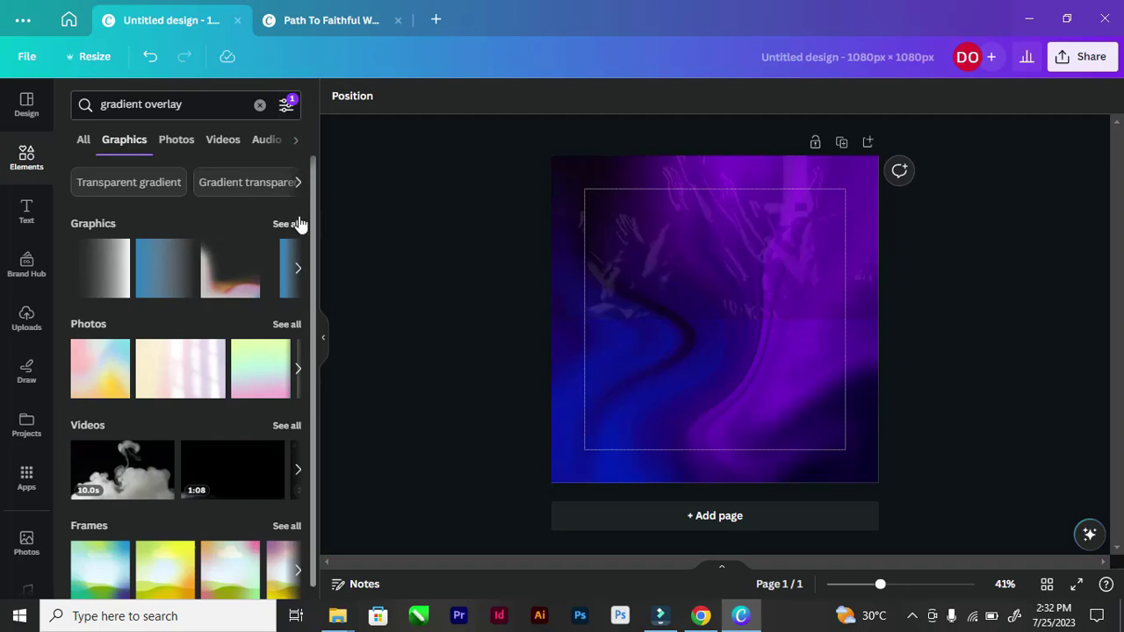
click(297, 224)
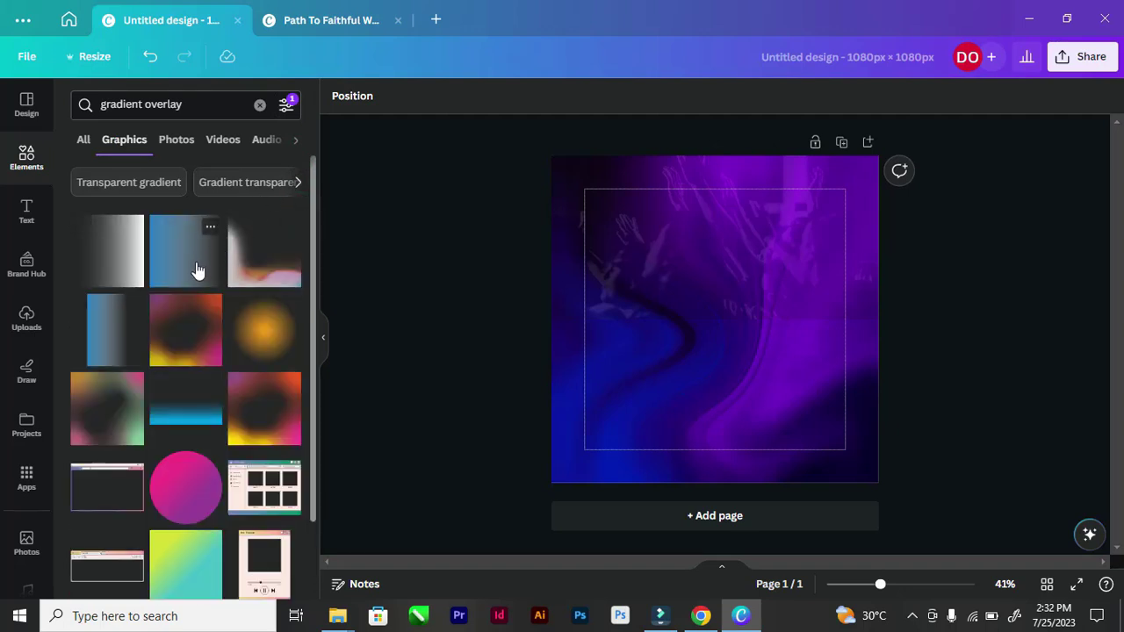
Step: Try the first free gradient graphic on the page, then remove it from the design
click(114, 290)
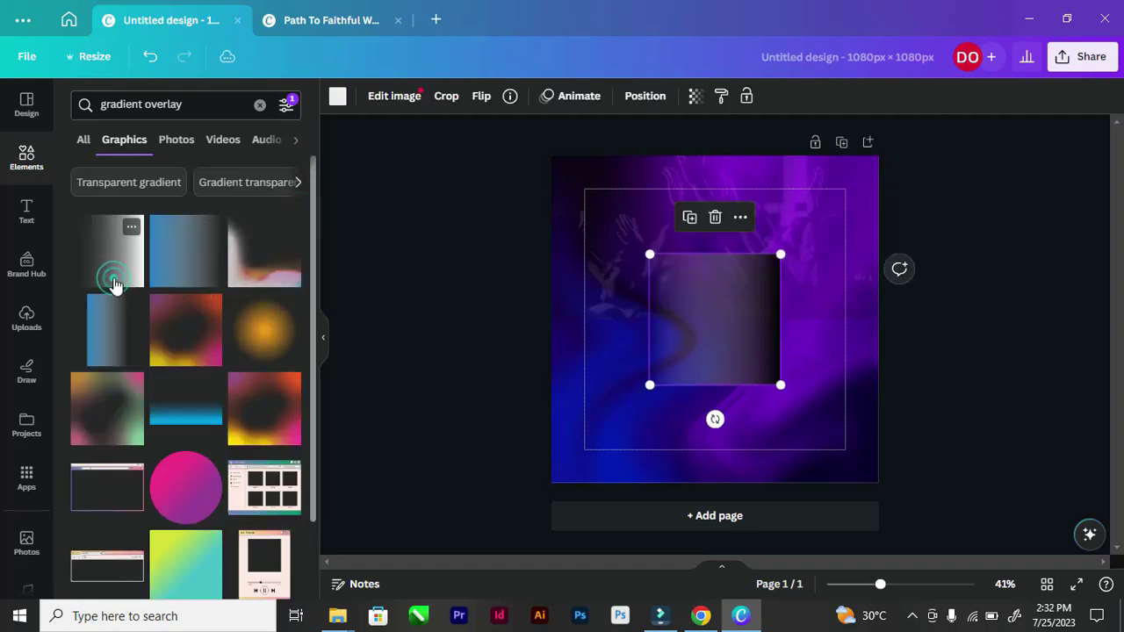
scroll(231, 351, down, 8)
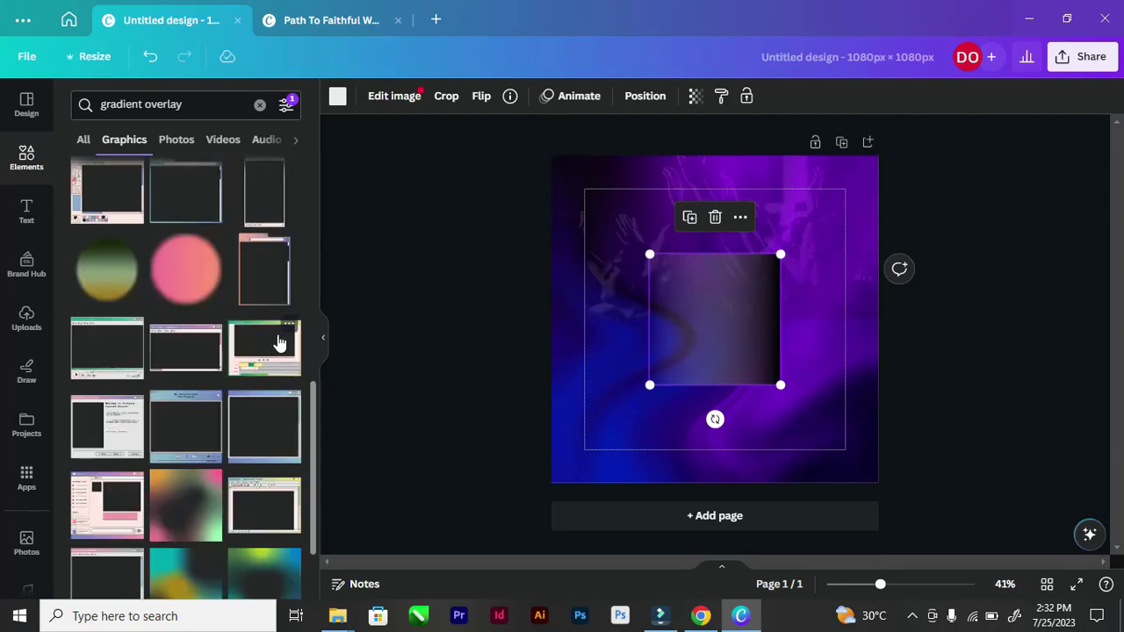
click(679, 321)
key(Delete)
Step: Try the black bottom-fade gradient graphic from further down the free results on the page, then delete it
scroll(165, 416, down, 3)
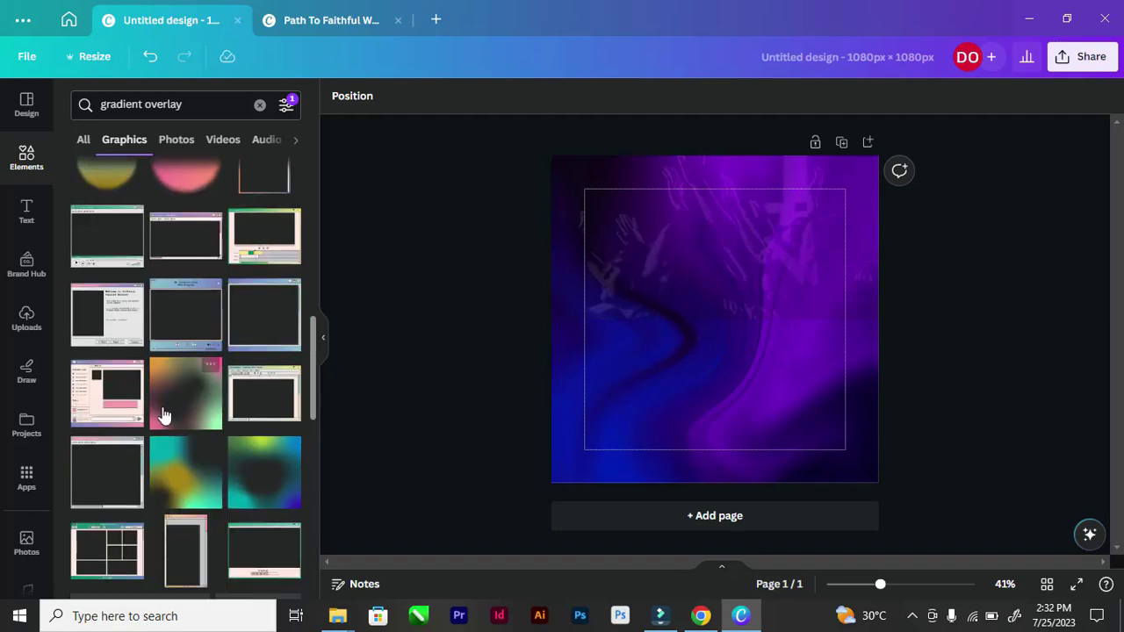
scroll(154, 387, down, 3)
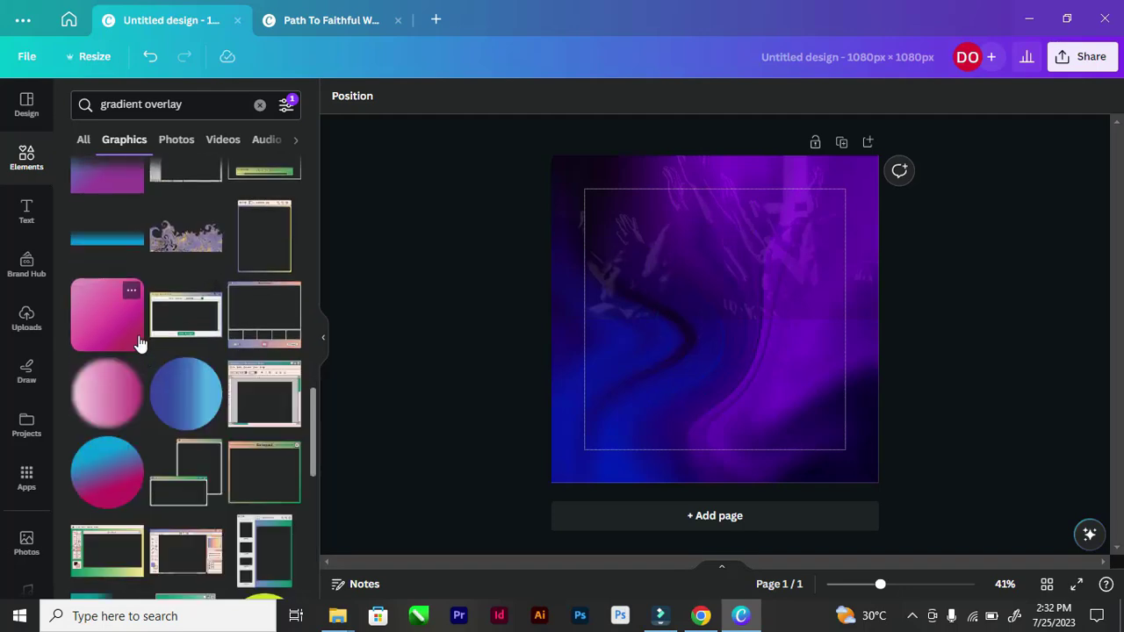
scroll(136, 338, down, 3)
scroll(132, 317, down, 3)
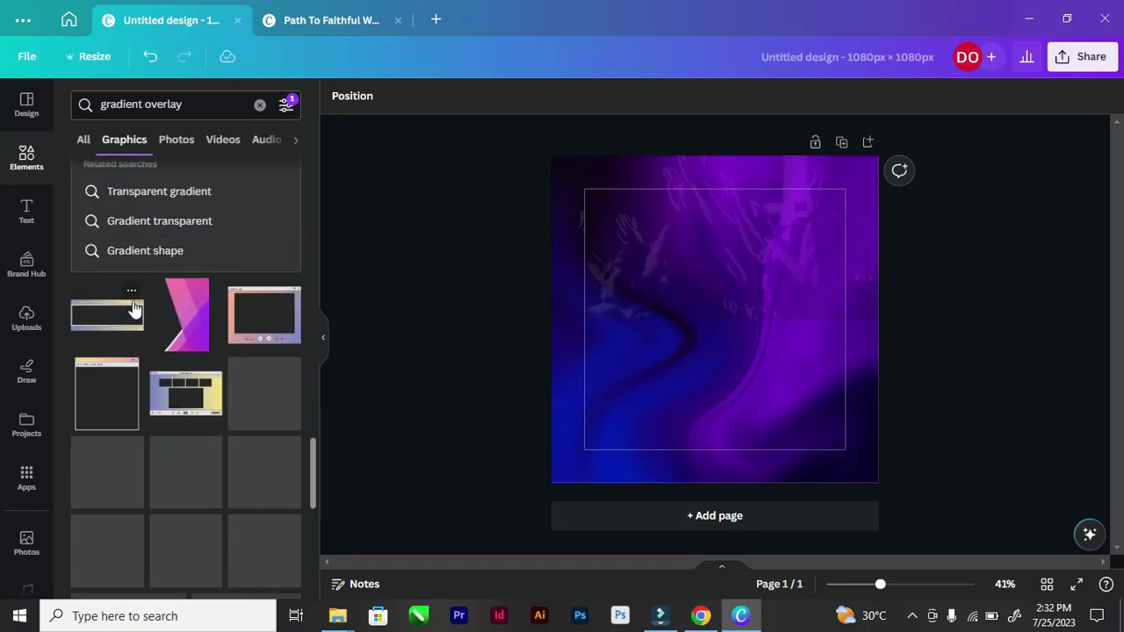
scroll(130, 309, down, 3)
scroll(126, 307, down, 3)
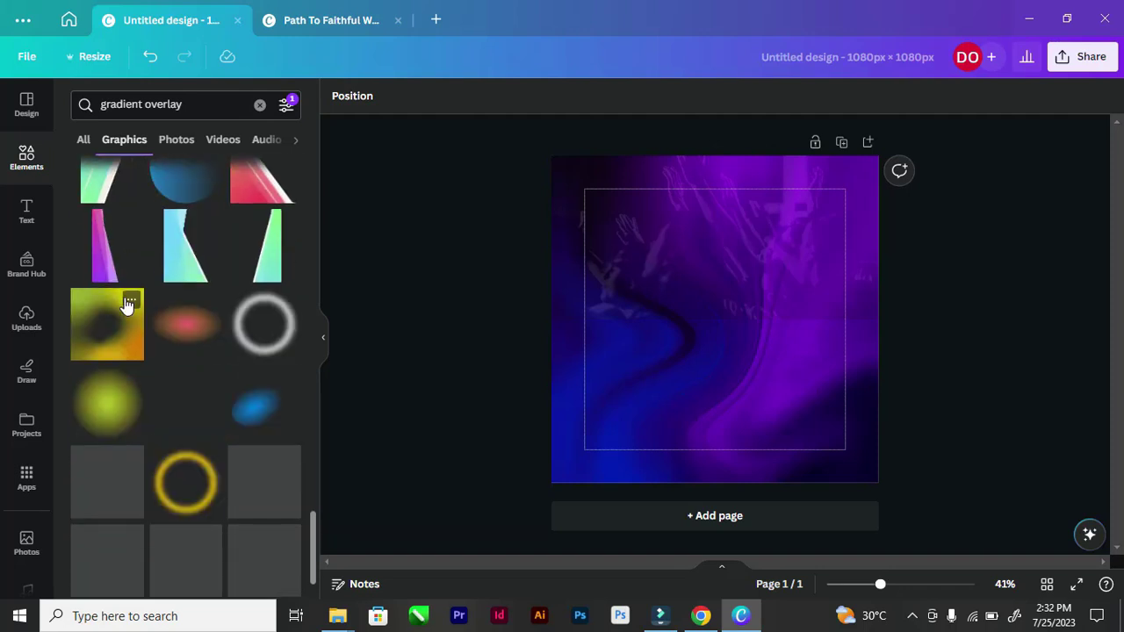
scroll(121, 307, down, 2)
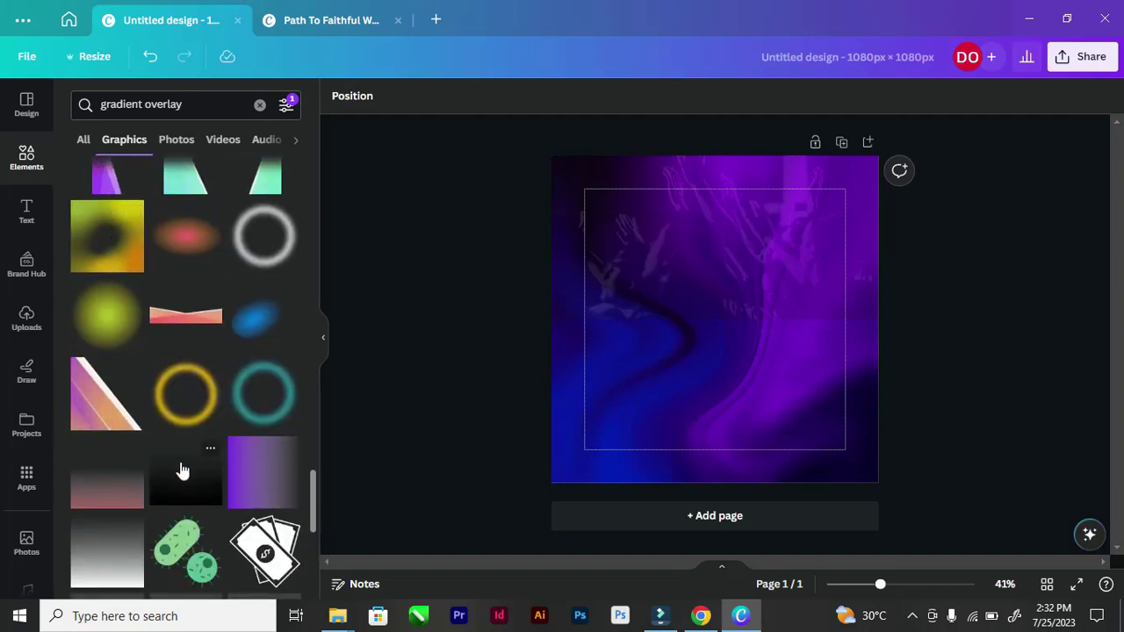
click(178, 468)
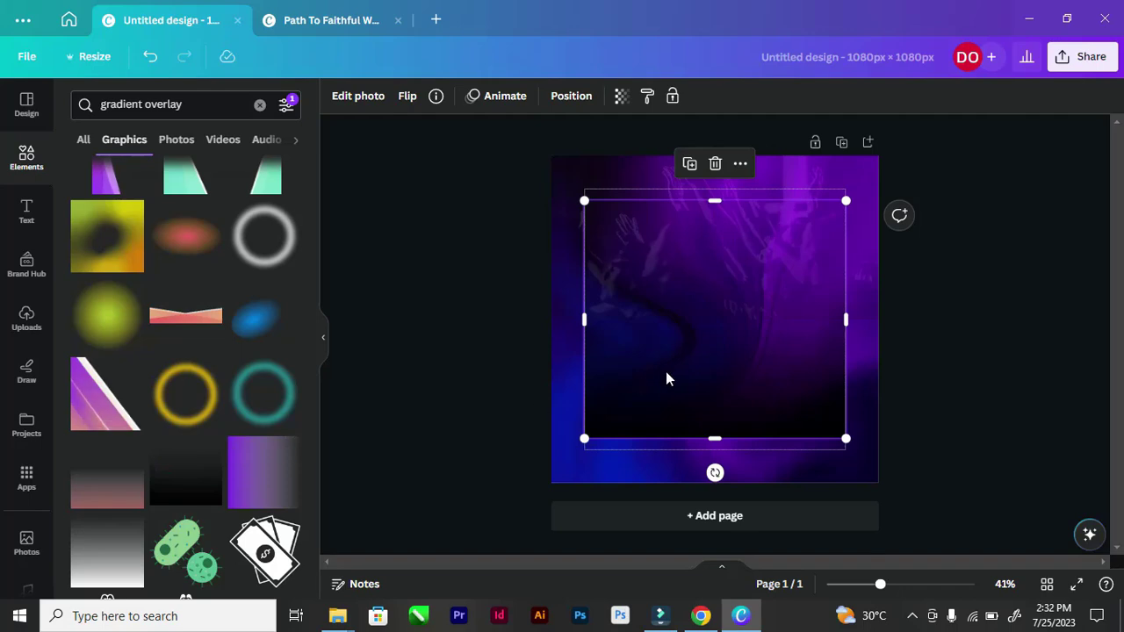
drag(664, 371, 690, 377)
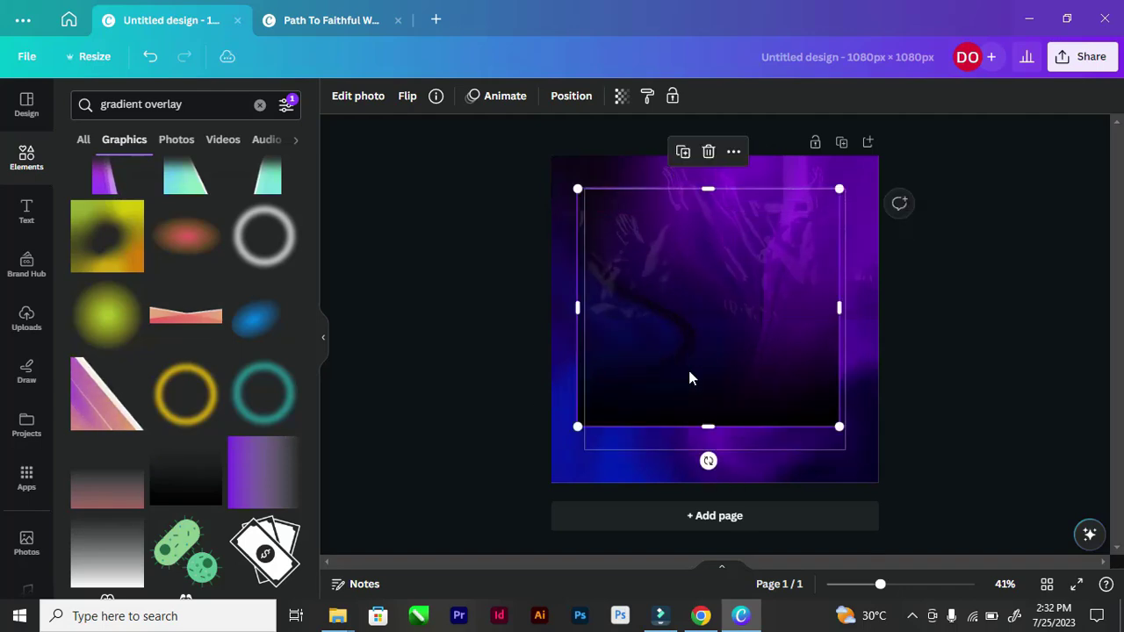
click(690, 371)
key(Delete)
Step: Add the free Black Gradient Transparent graphic to the page and move it toward the upper-left area of the artwork
scroll(154, 442, down, 1)
scroll(154, 442, down, 3)
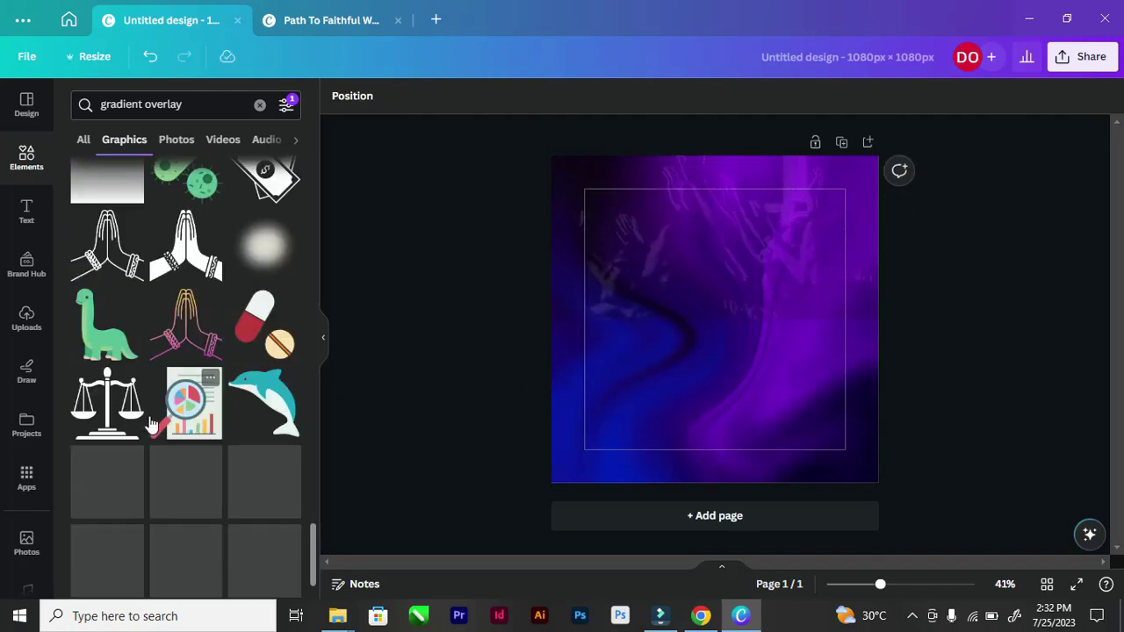
scroll(151, 426, up, 2)
click(103, 378)
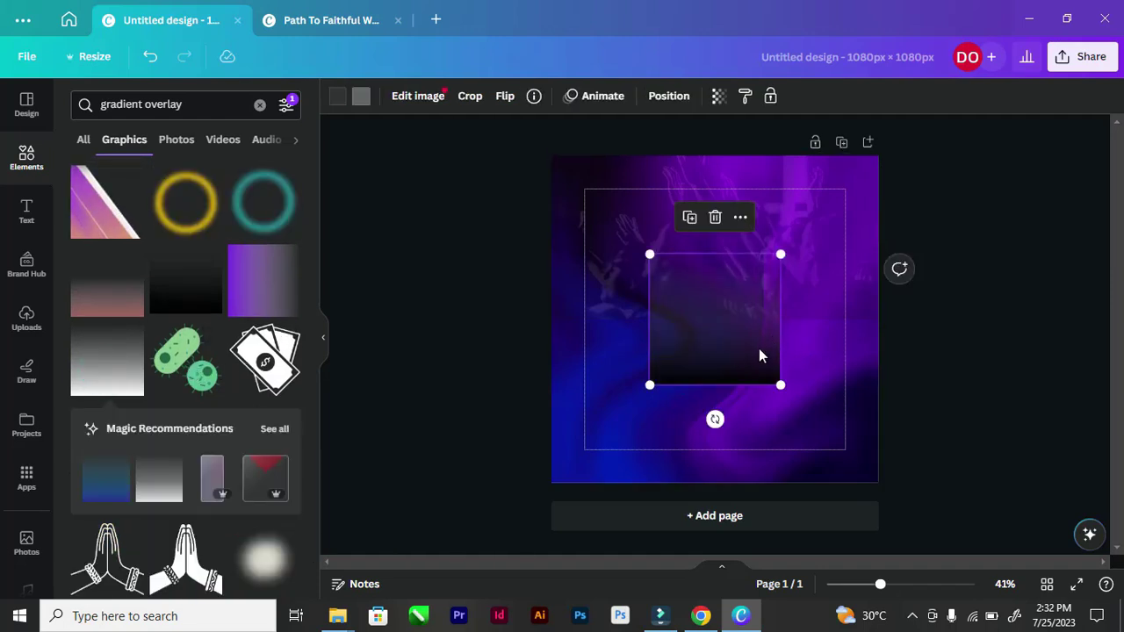
drag(759, 351, 702, 330)
right_click(700, 338)
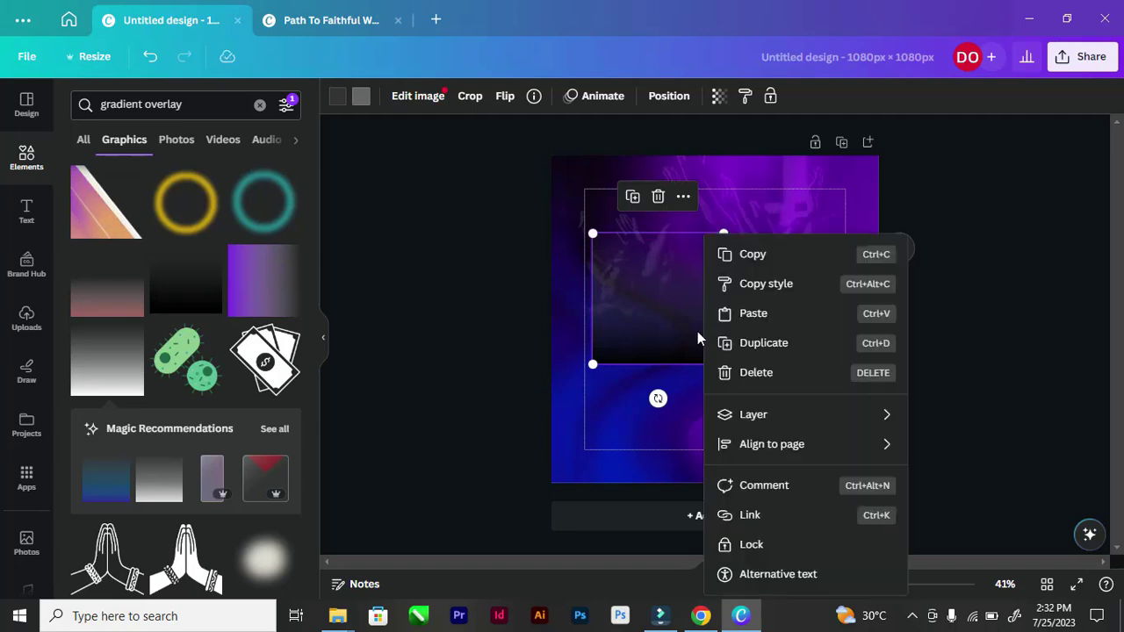
click(640, 293)
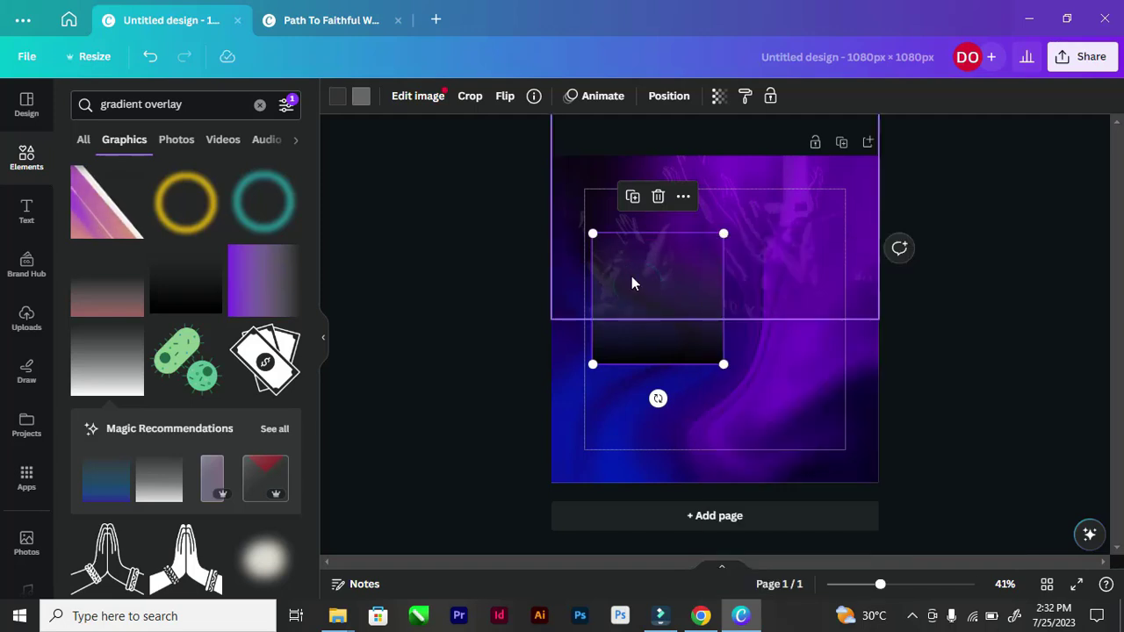
Step: Examine the selected gradient graphic's information, including its title, licence type and tags
click(644, 279)
click(534, 97)
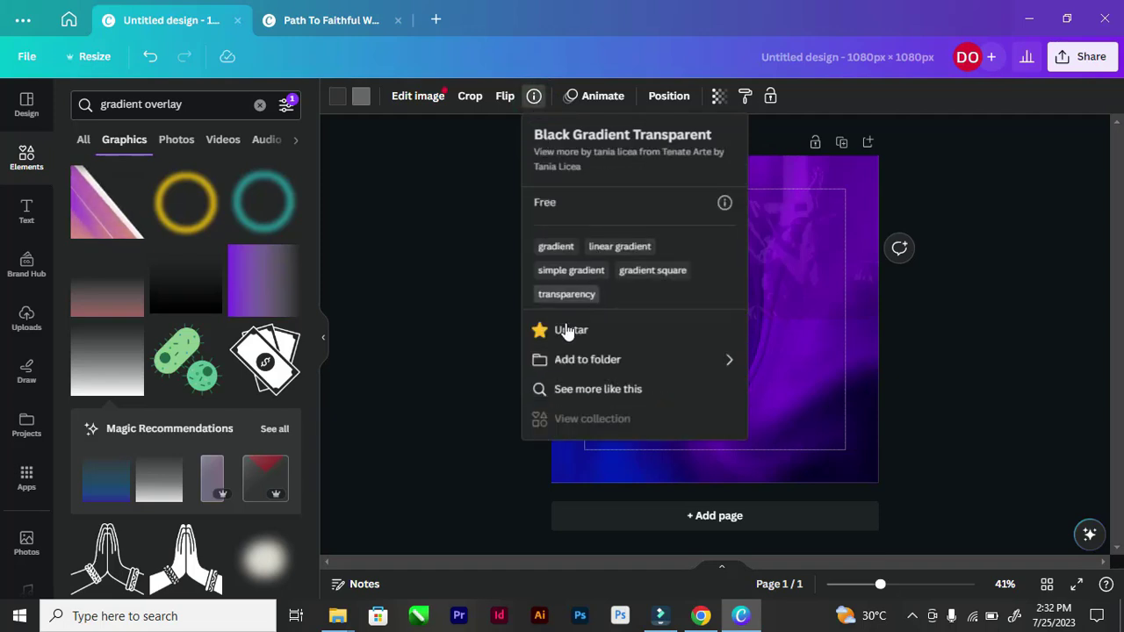
scroll(26, 318, down, 2)
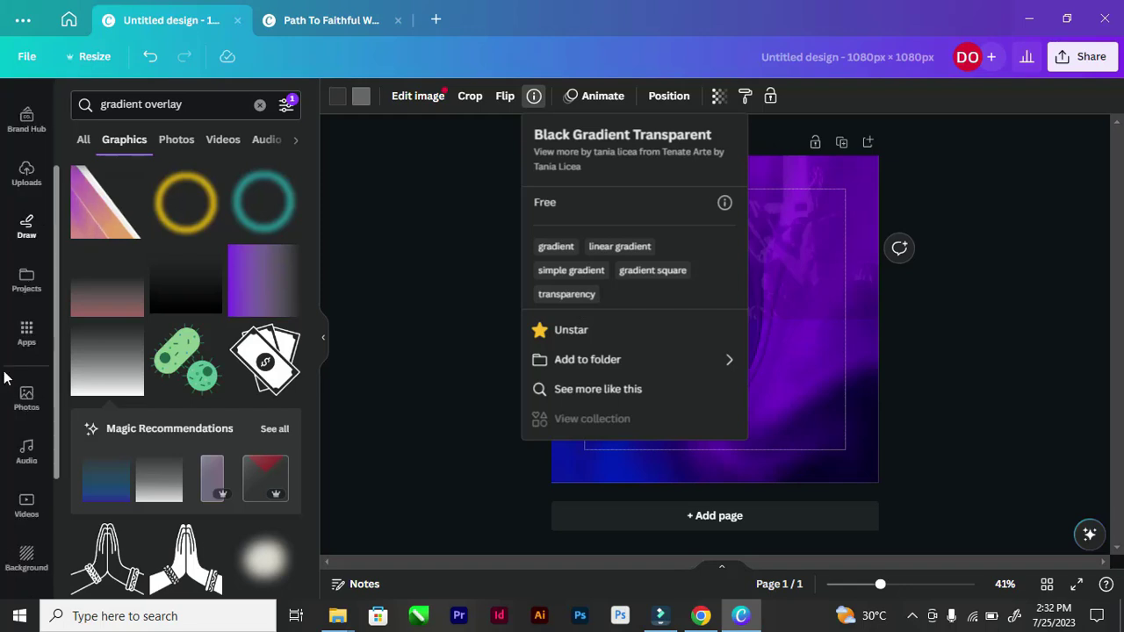
scroll(27, 318, up, 2)
scroll(22, 290, down, 3)
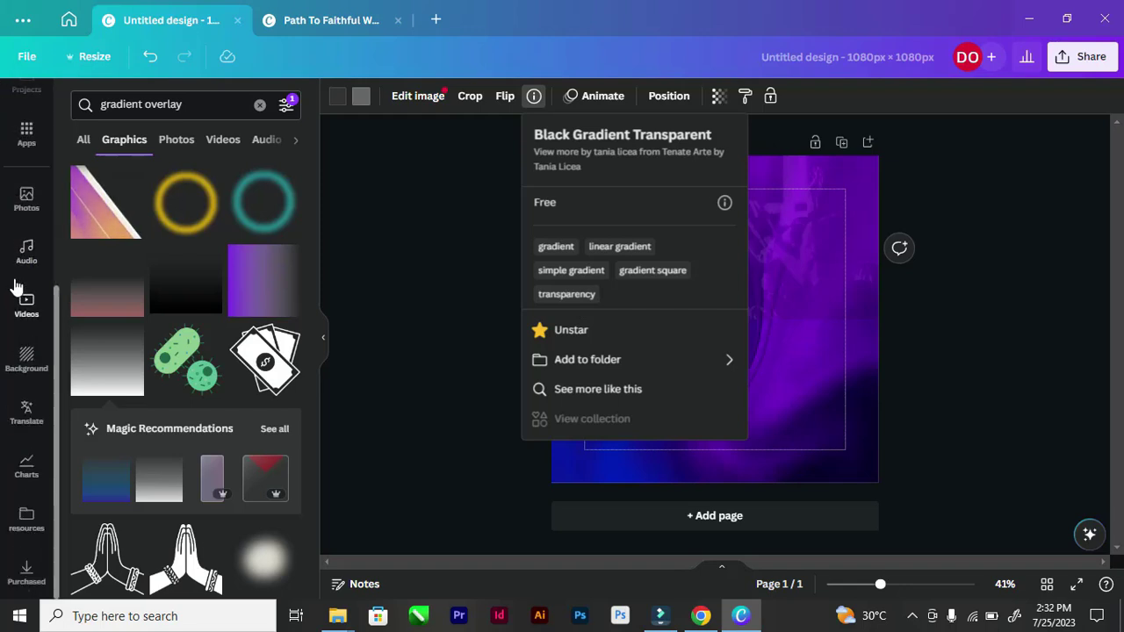
scroll(16, 282, up, 3)
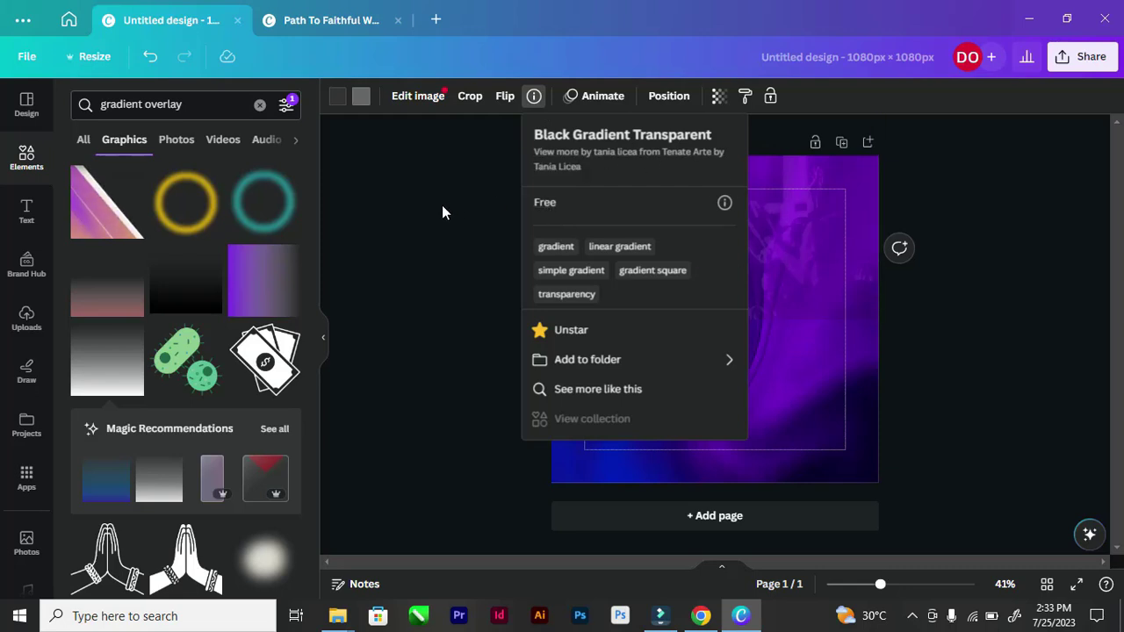
click(439, 261)
Step: Recolour the gradient graphic with the background photo's colours, using dark indigo #260876 for its first colour and bright purple for its second
mouse_move(647, 287)
mouse_down()
mouse_move(632, 252)
mouse_move(642, 271)
mouse_move(681, 287)
mouse_move(651, 268)
mouse_up()
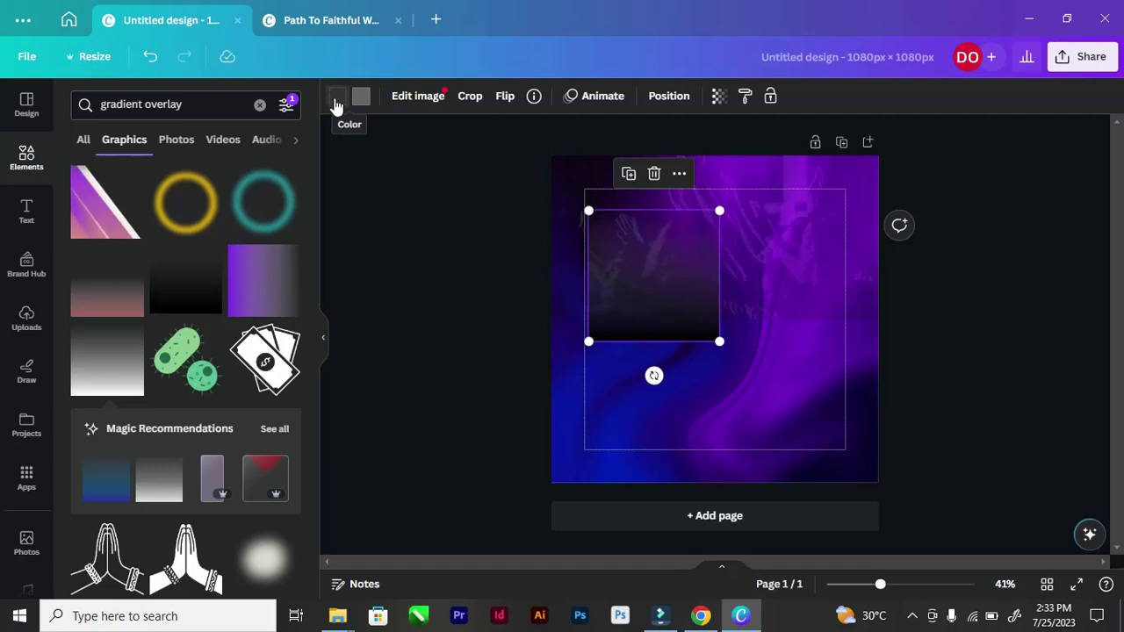
click(336, 102)
click(338, 101)
click(339, 101)
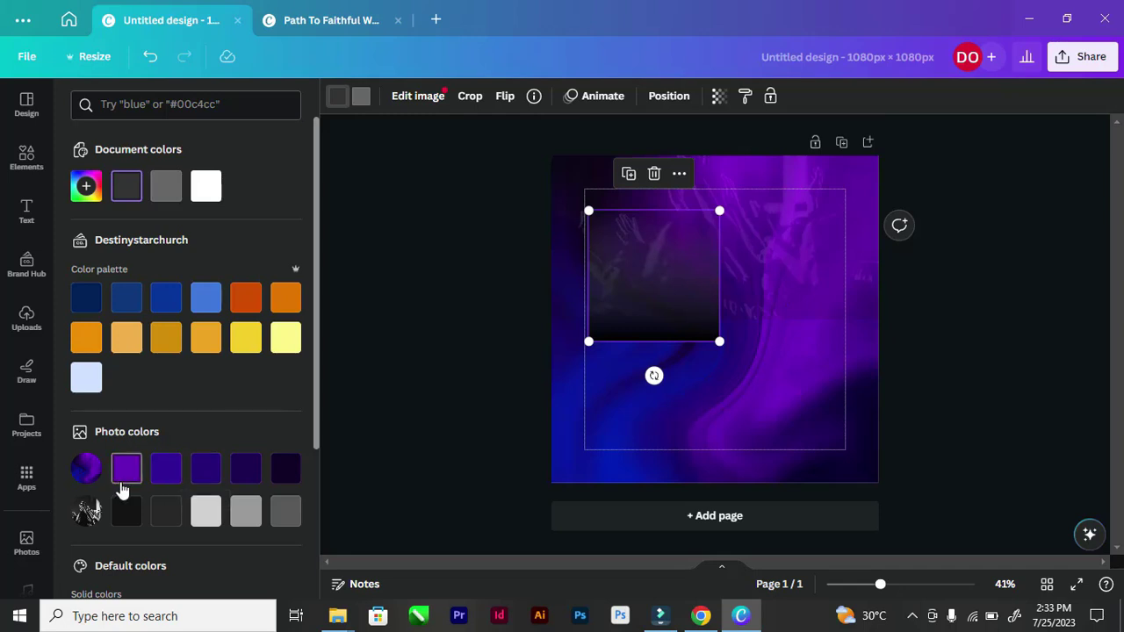
click(203, 474)
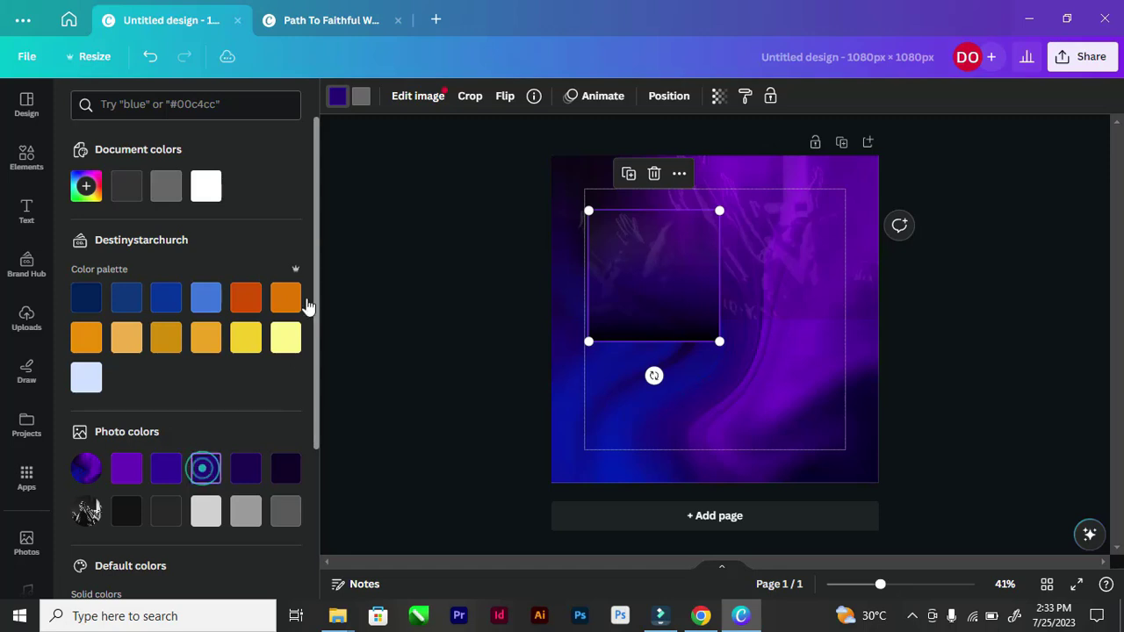
click(173, 472)
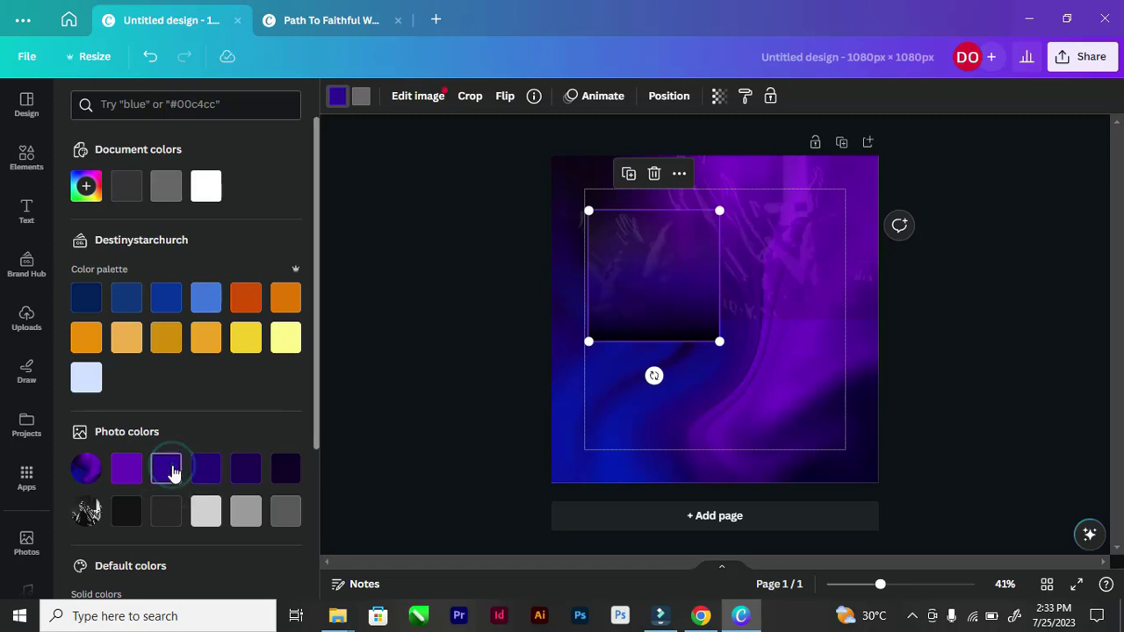
click(205, 472)
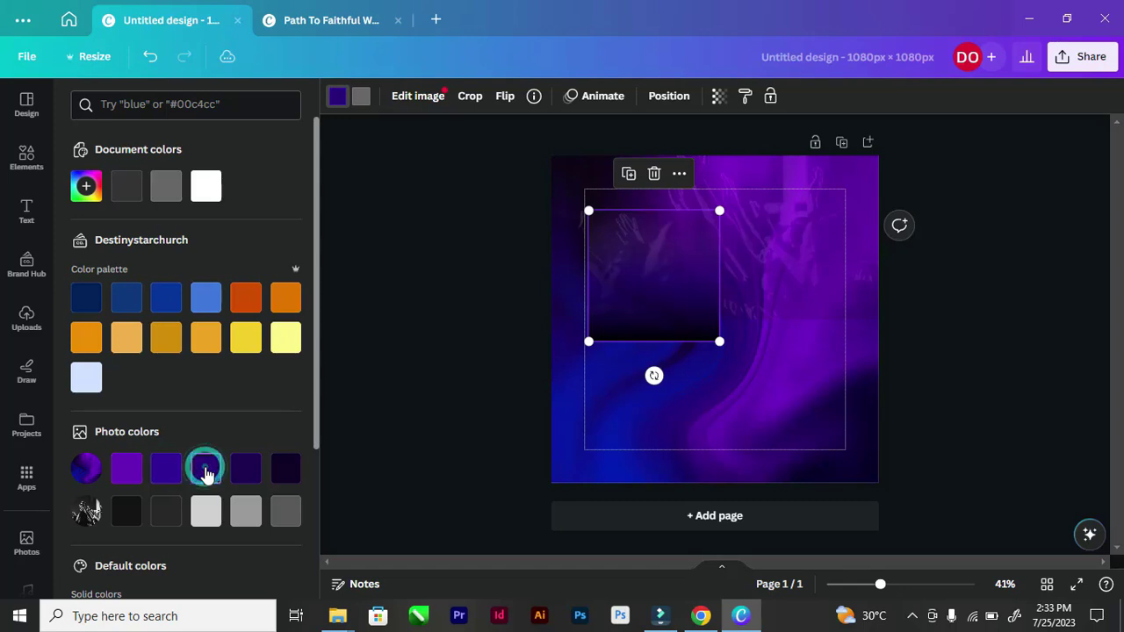
click(360, 97)
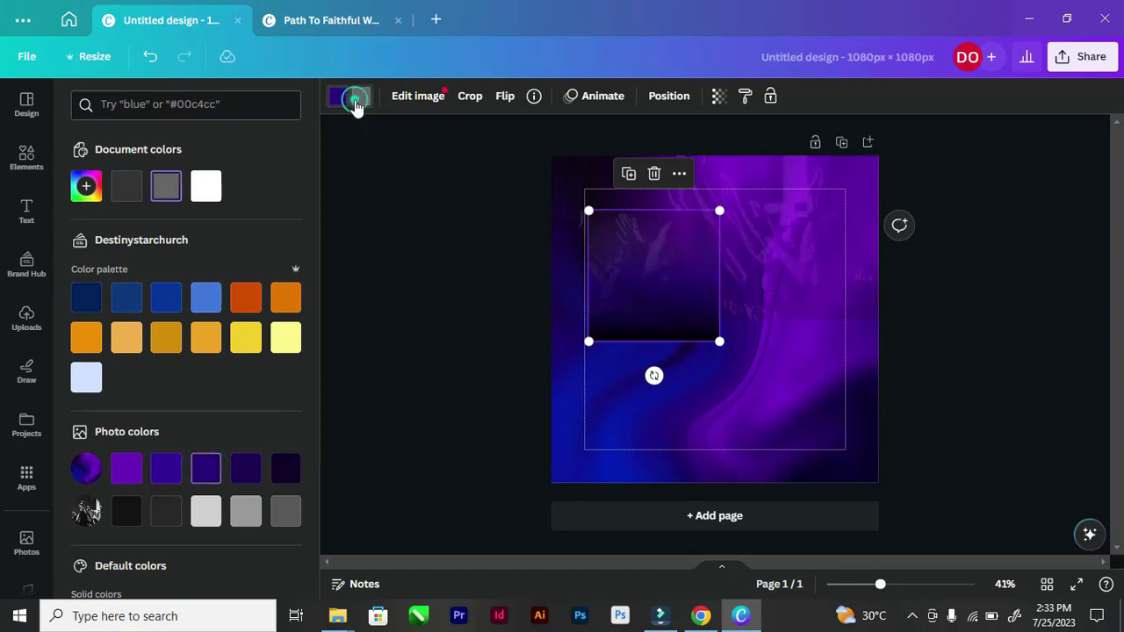
click(120, 472)
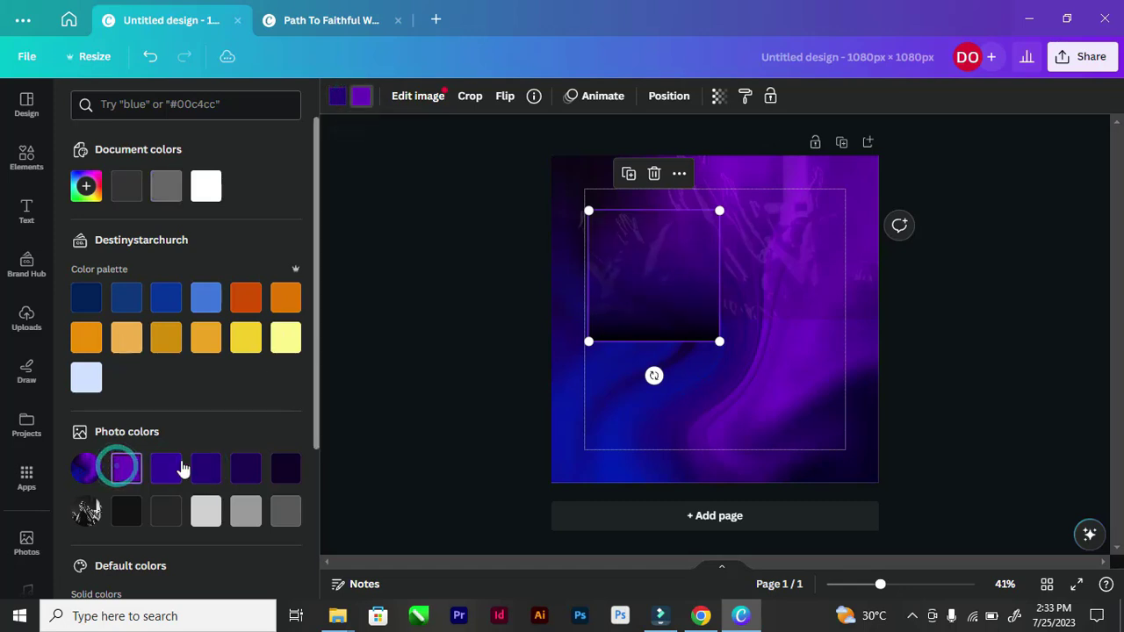
Step: Enlarge the gradient graphic beyond the page width and align its dark lower edge with the bottom of the page
drag(600, 316, 585, 376)
drag(682, 396, 873, 544)
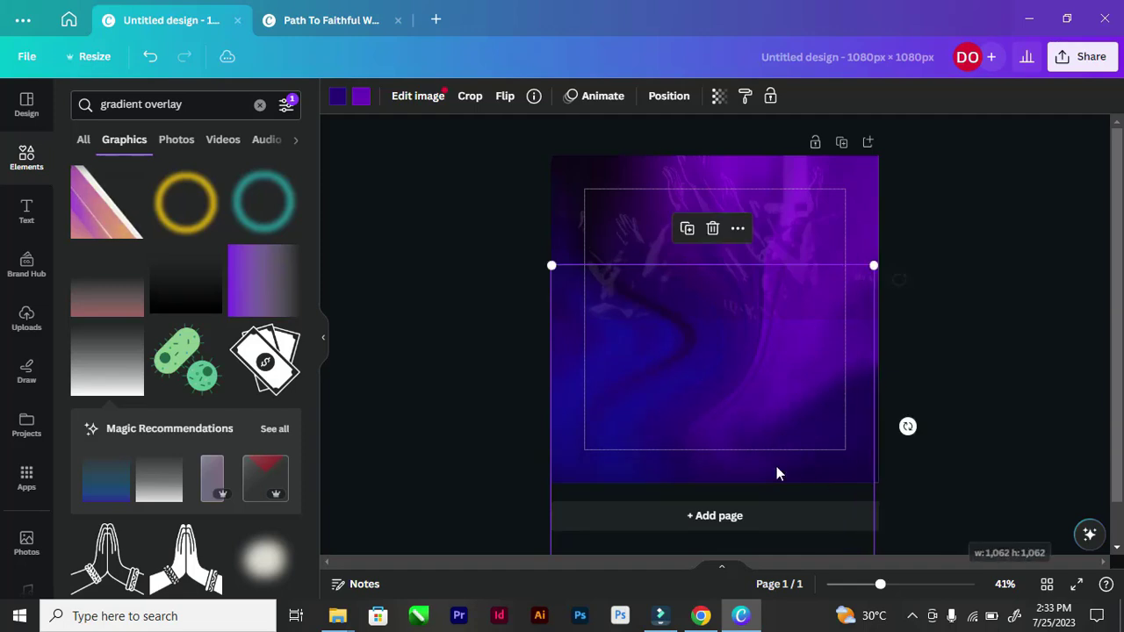
drag(727, 408, 691, 343)
drag(870, 410, 958, 495)
drag(780, 458, 763, 362)
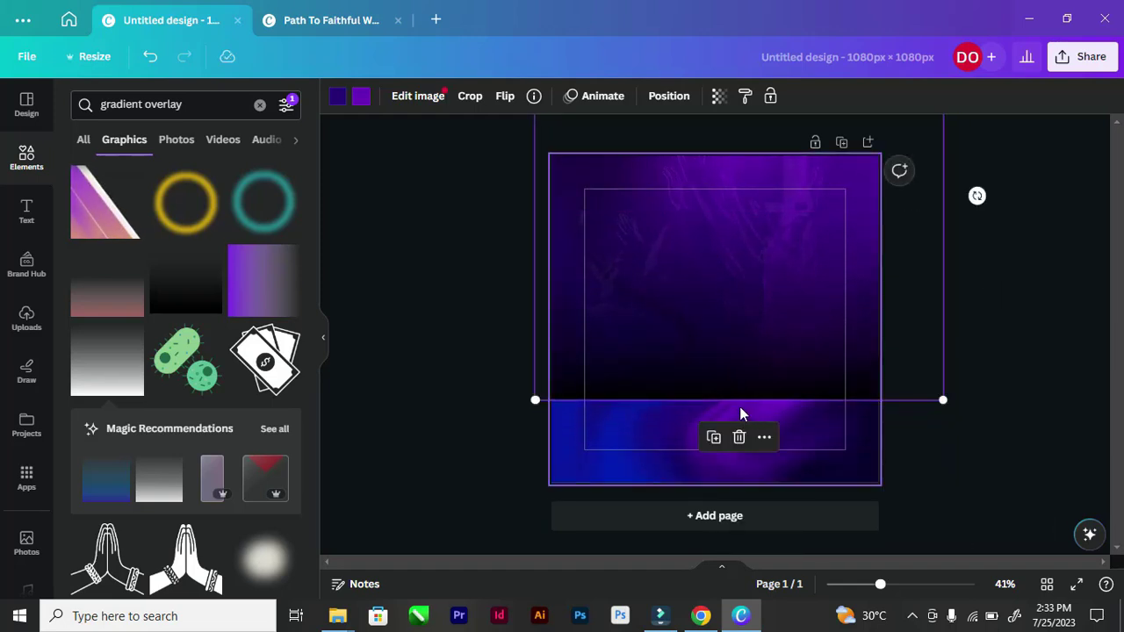
drag(539, 403, 542, 483)
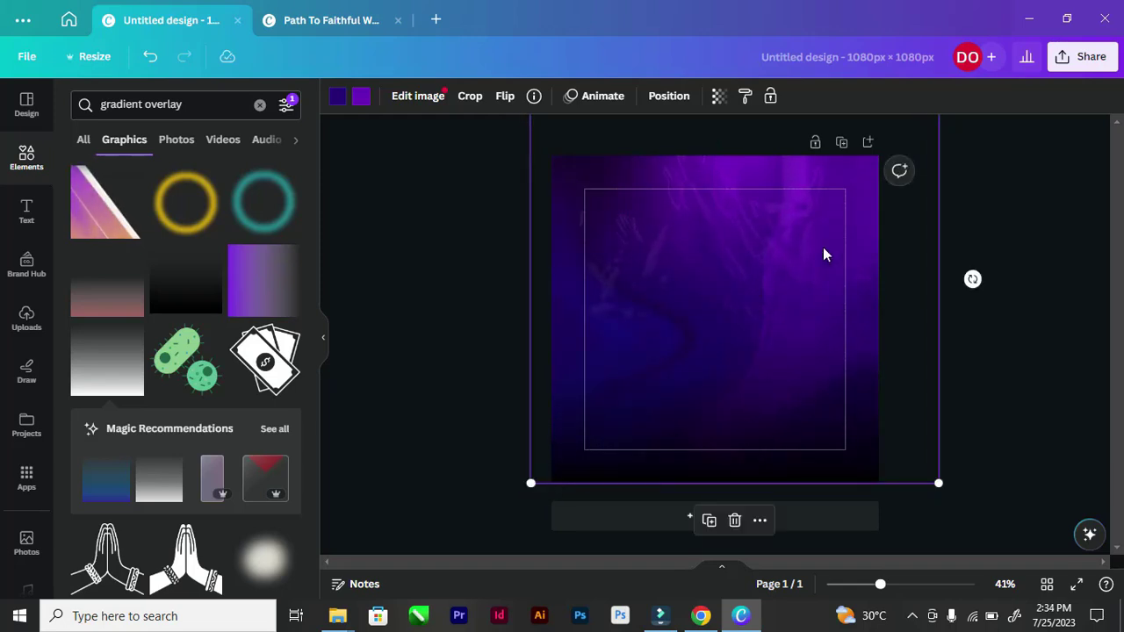
Step: Try dark indigo #260876 as the gradient's second colour, then restore bright purple from the photo colours
click(696, 369)
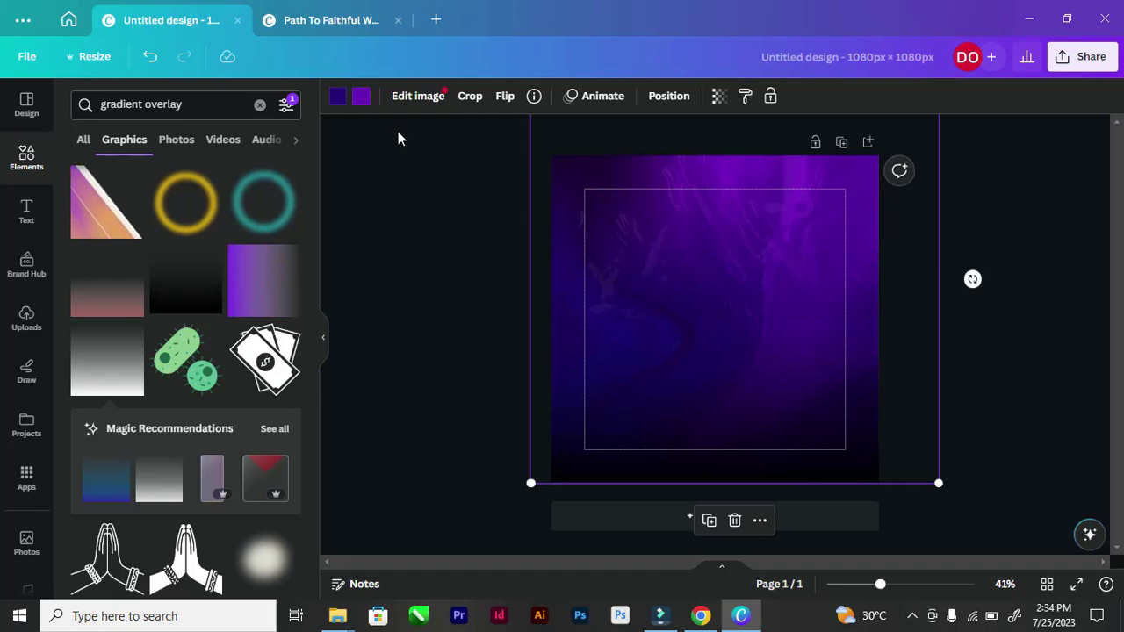
click(362, 97)
click(445, 289)
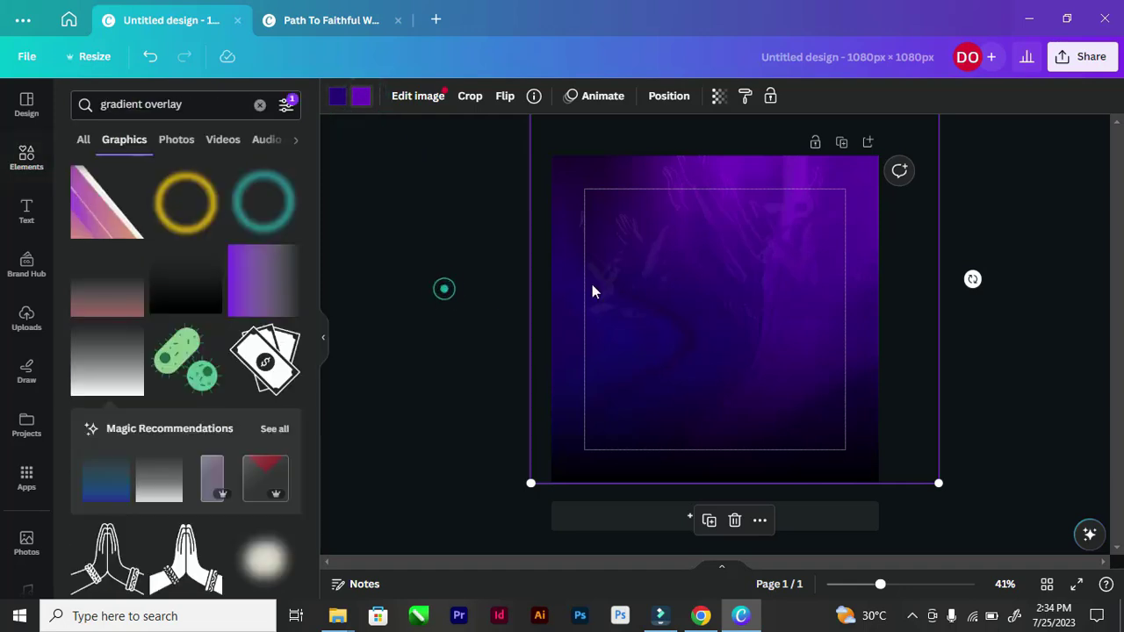
click(634, 293)
click(360, 96)
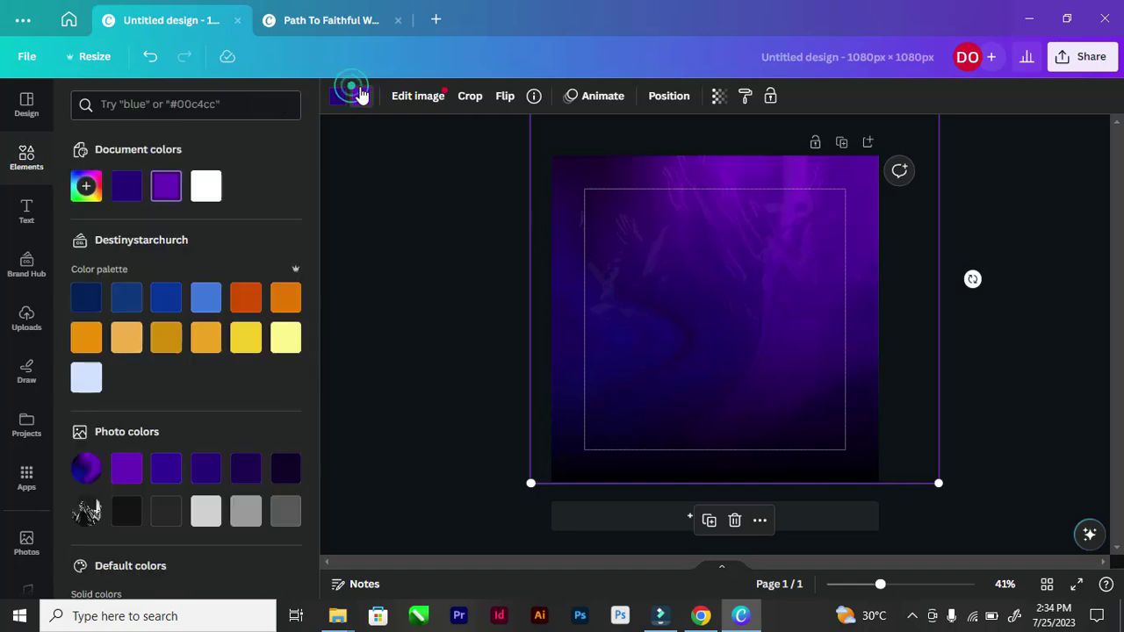
click(203, 475)
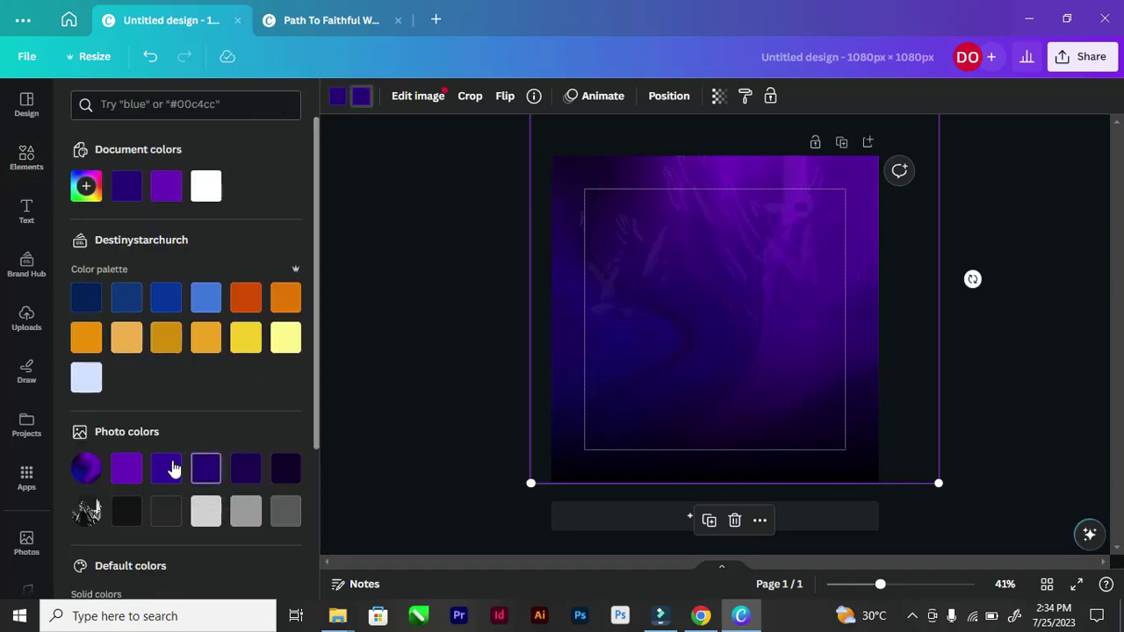
click(123, 470)
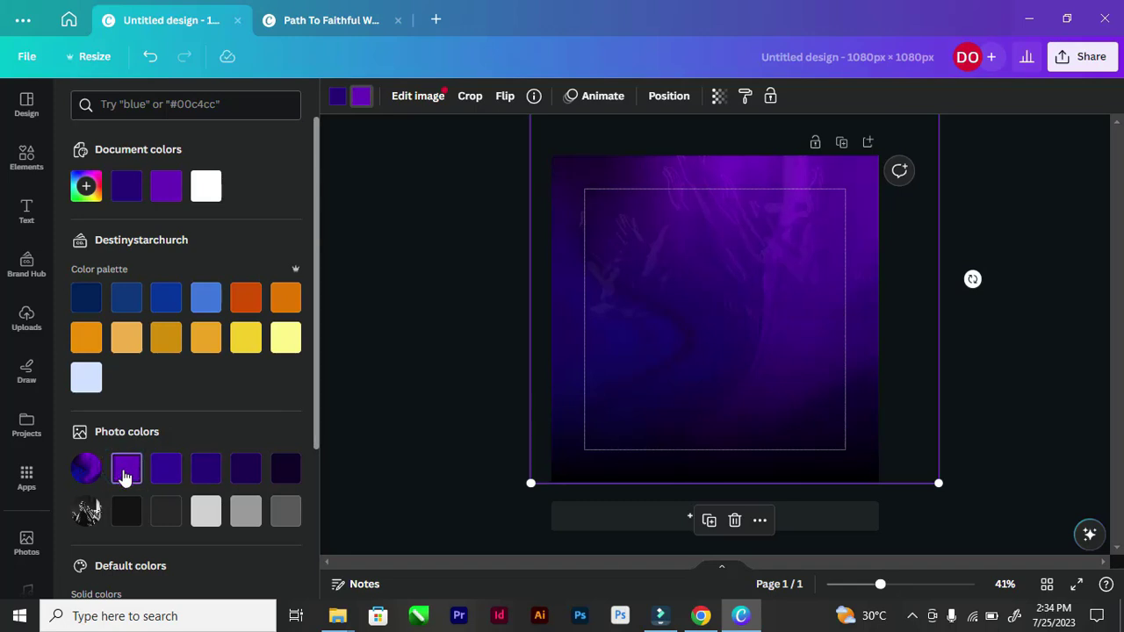
Step: Compare darker and lighter photo purples as the gradient's first colour, then return it to dark indigo #260876
click(335, 95)
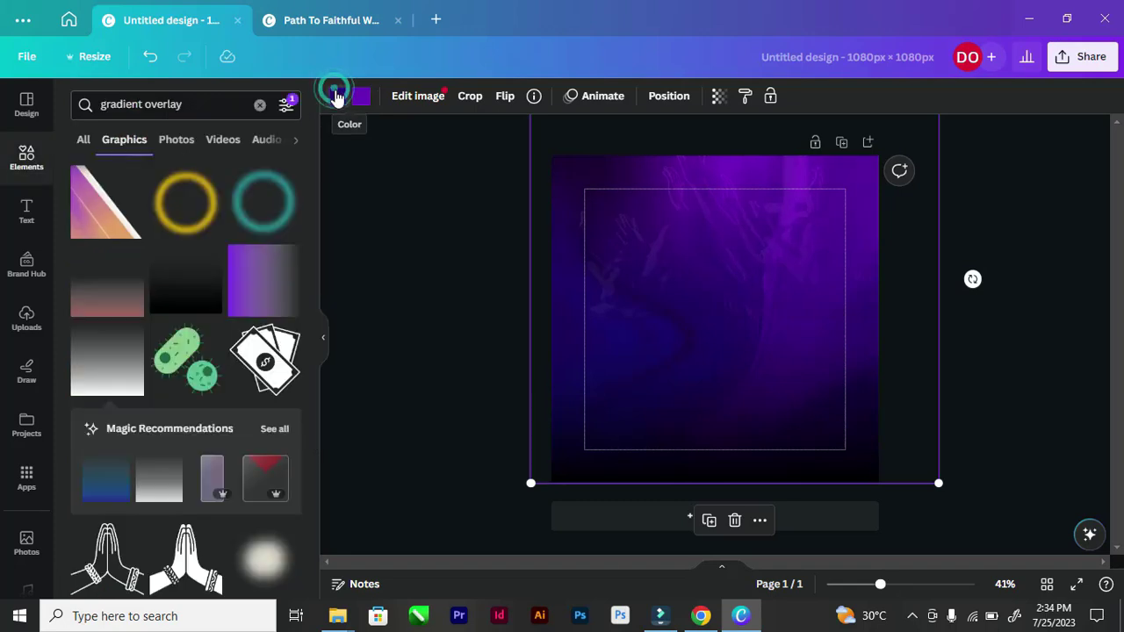
click(335, 96)
click(332, 103)
click(330, 100)
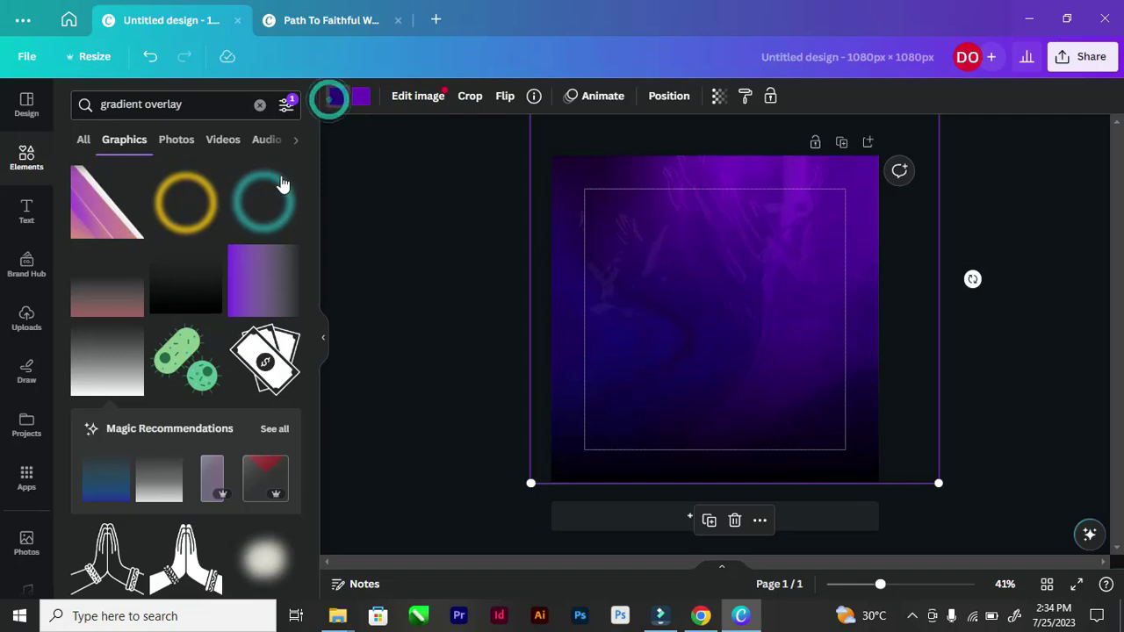
click(239, 475)
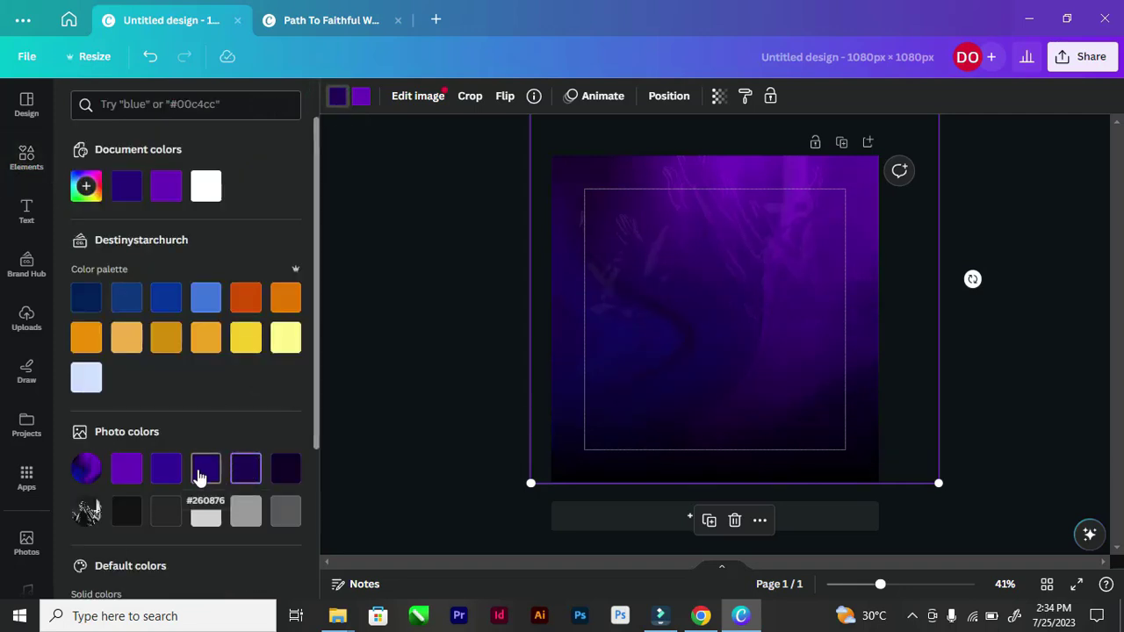
click(202, 471)
click(178, 474)
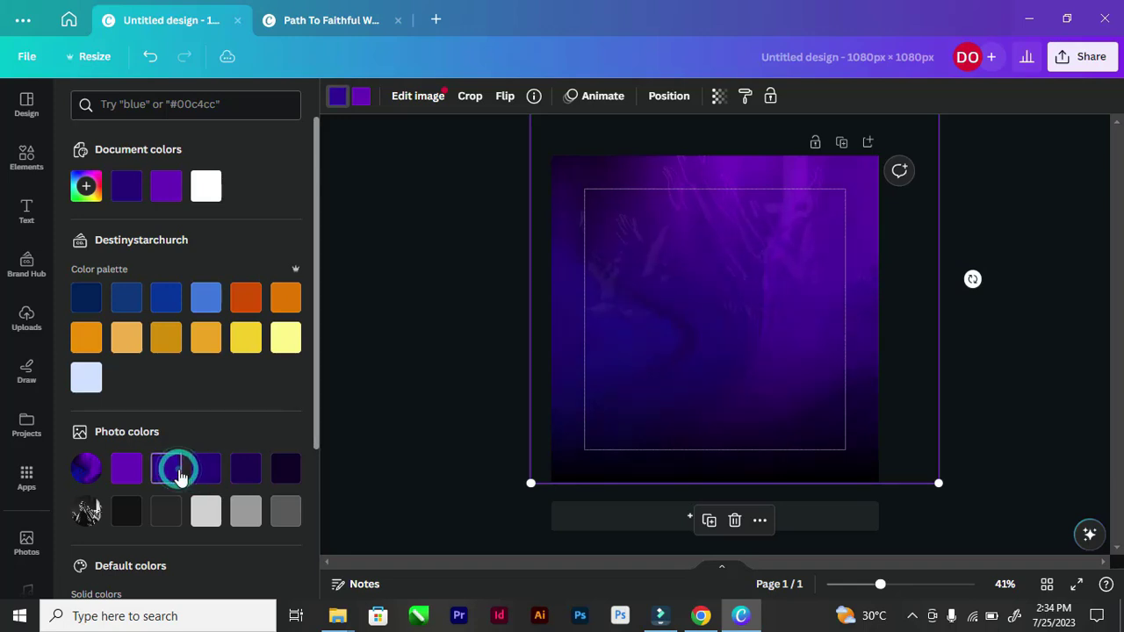
click(203, 473)
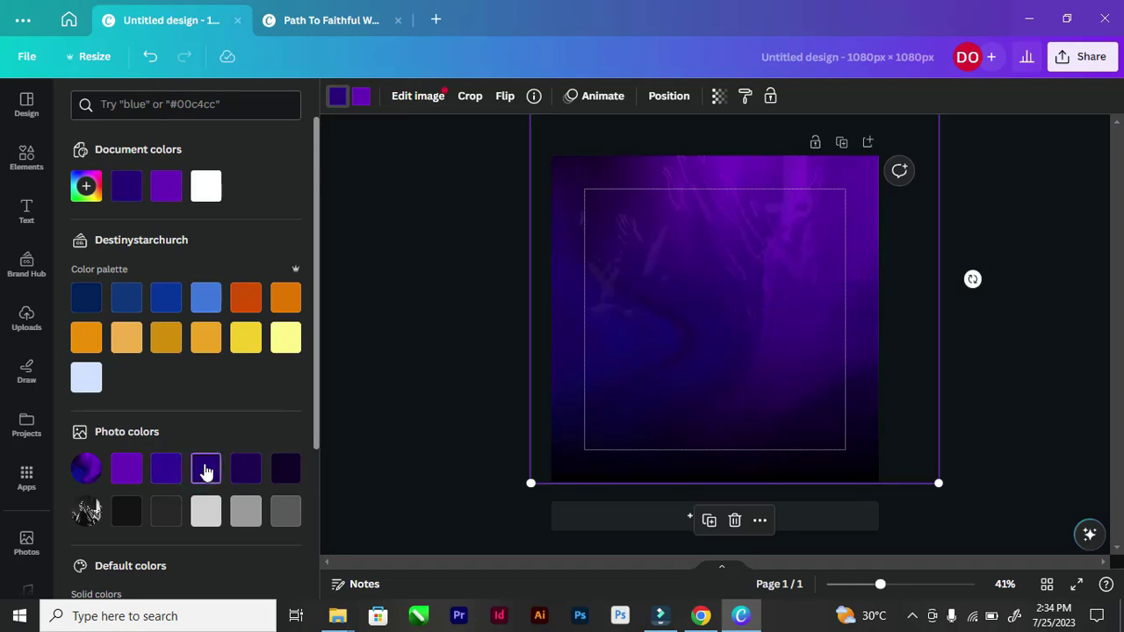
Step: Shift the gradient graphic slightly sideways and enlarge it further beyond the page, keeping its dark lower edge on the page's bottom
click(420, 271)
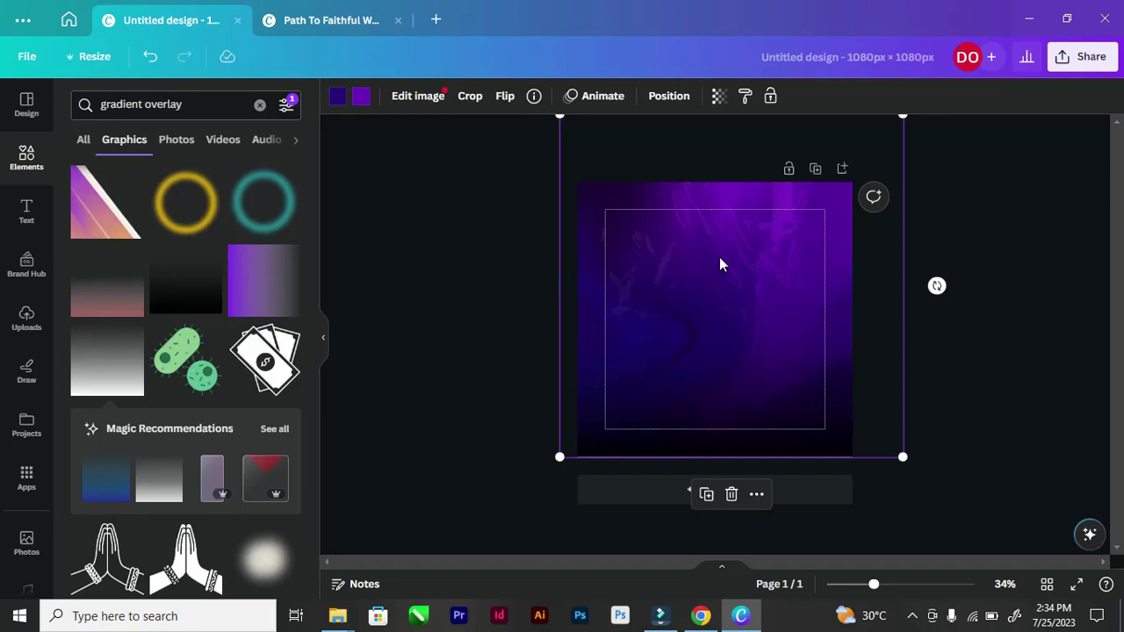
scroll(741, 283, down, 2)
scroll(732, 314, up, 1)
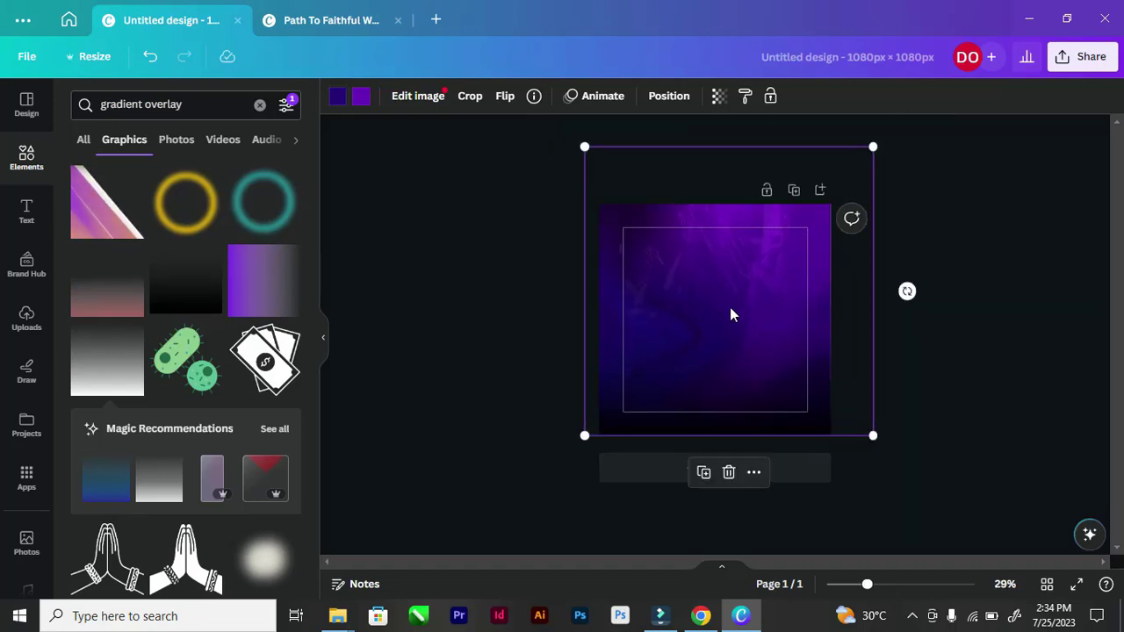
drag(744, 332, 729, 326)
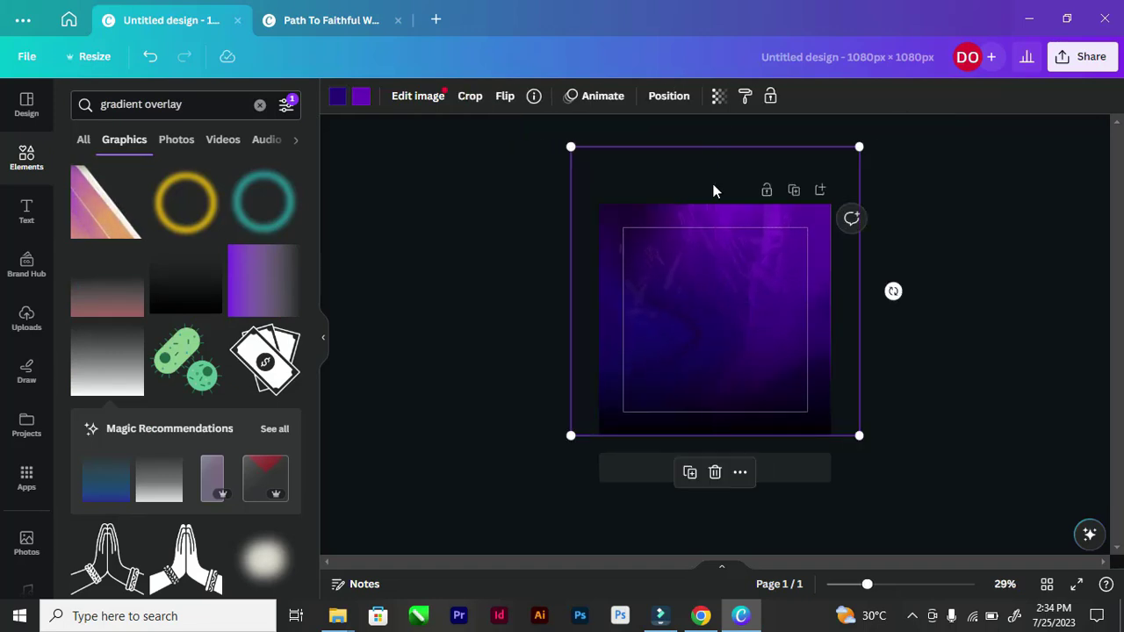
drag(571, 149, 511, 75)
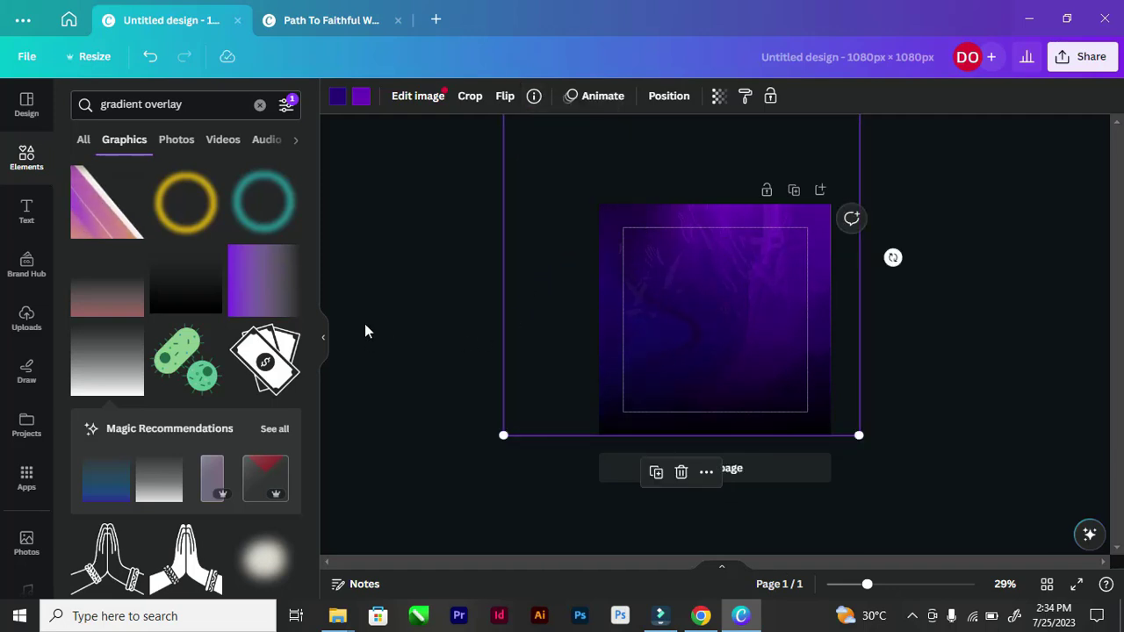
Step: Reduce the gradient graphic to about 1434 px square, keeping its dark lower edge on the page's bottom
click(433, 272)
click(717, 329)
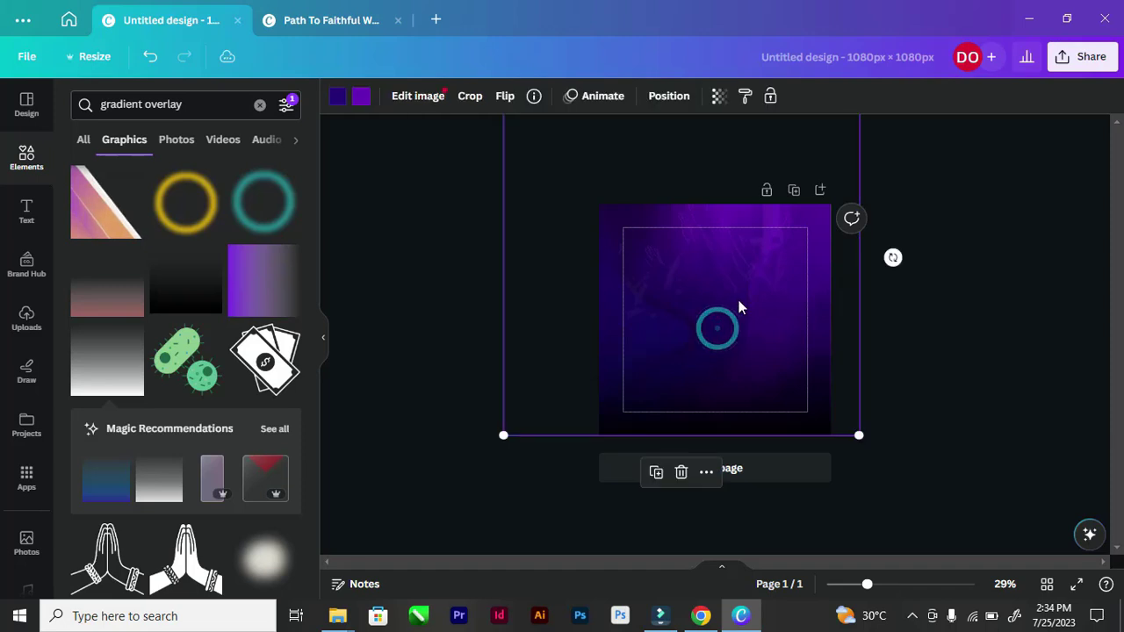
scroll(774, 340, down, 1)
scroll(812, 390, up, 4)
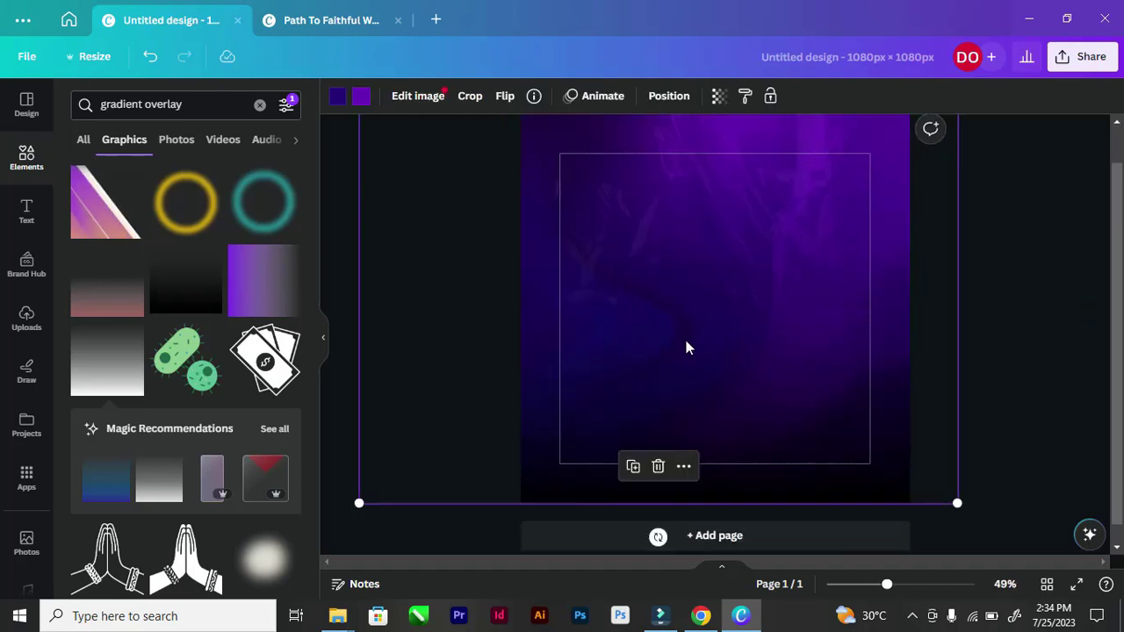
scroll(687, 345, down, 2)
scroll(686, 345, down, 1)
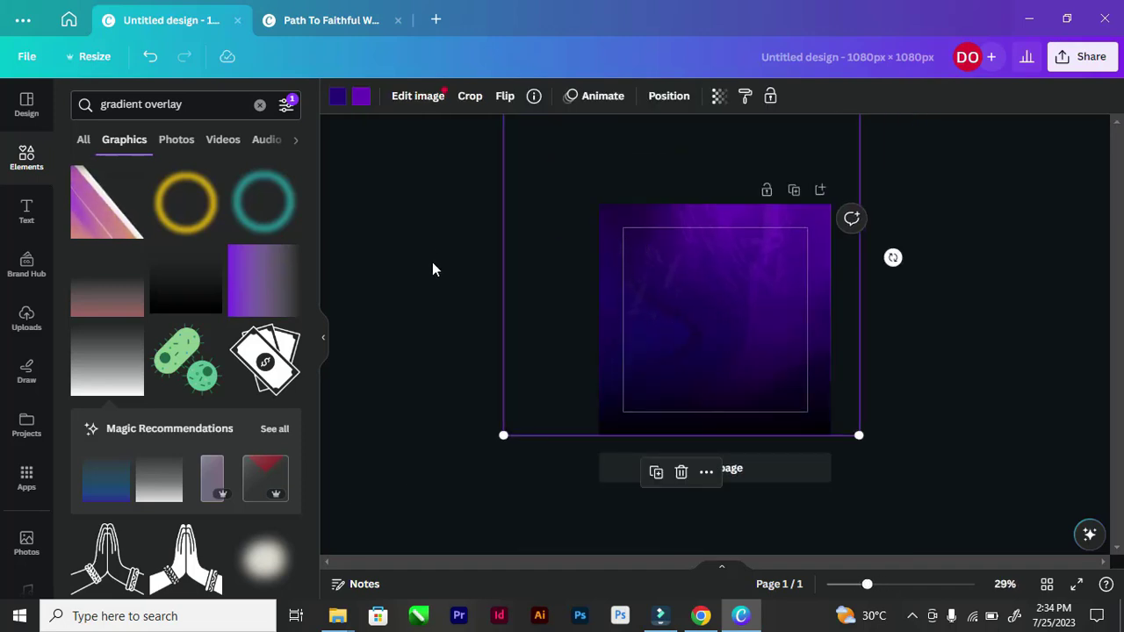
scroll(466, 279, down, 2)
drag(587, 174, 606, 210)
scroll(743, 376, up, 3)
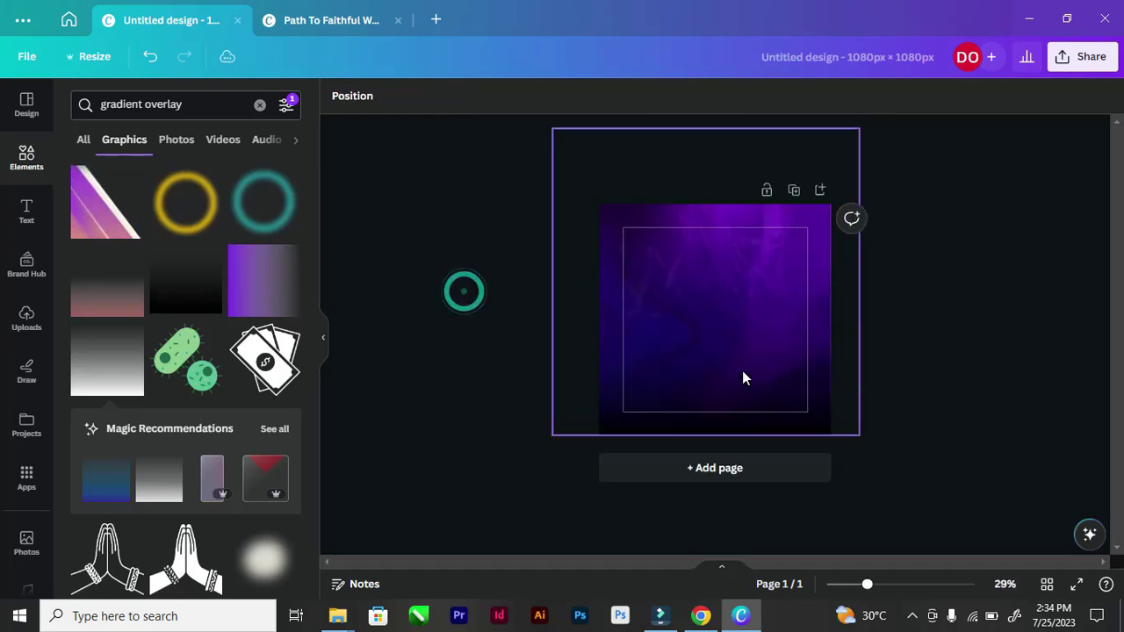
Step: Duplicate the gradient graphic and align the copy's lower edge with the bottom of the page
click(772, 346)
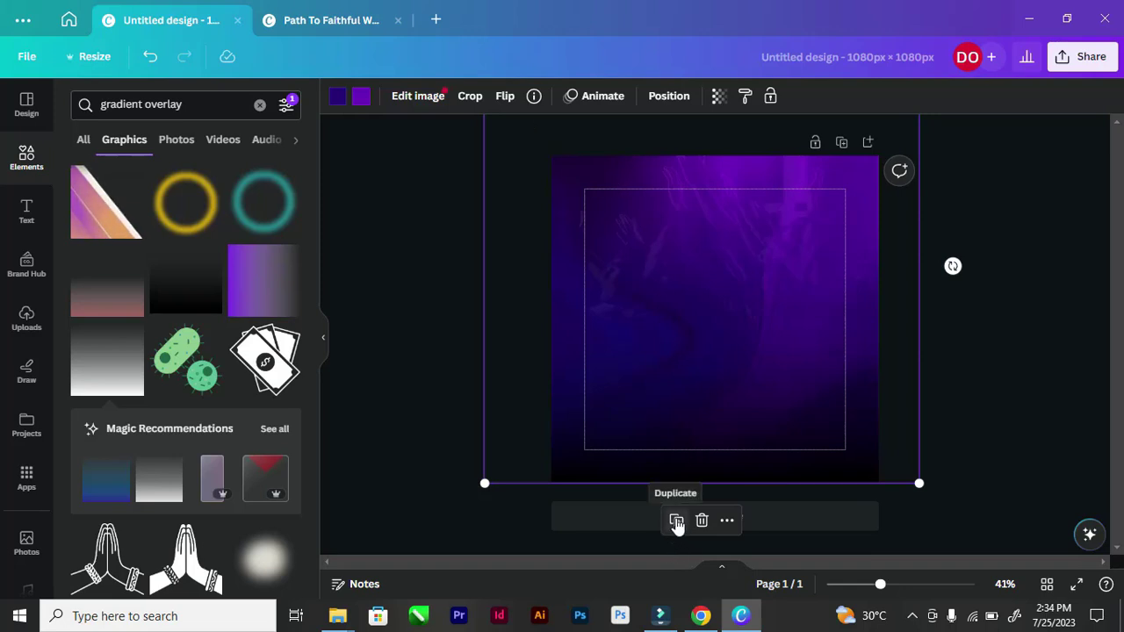
click(676, 521)
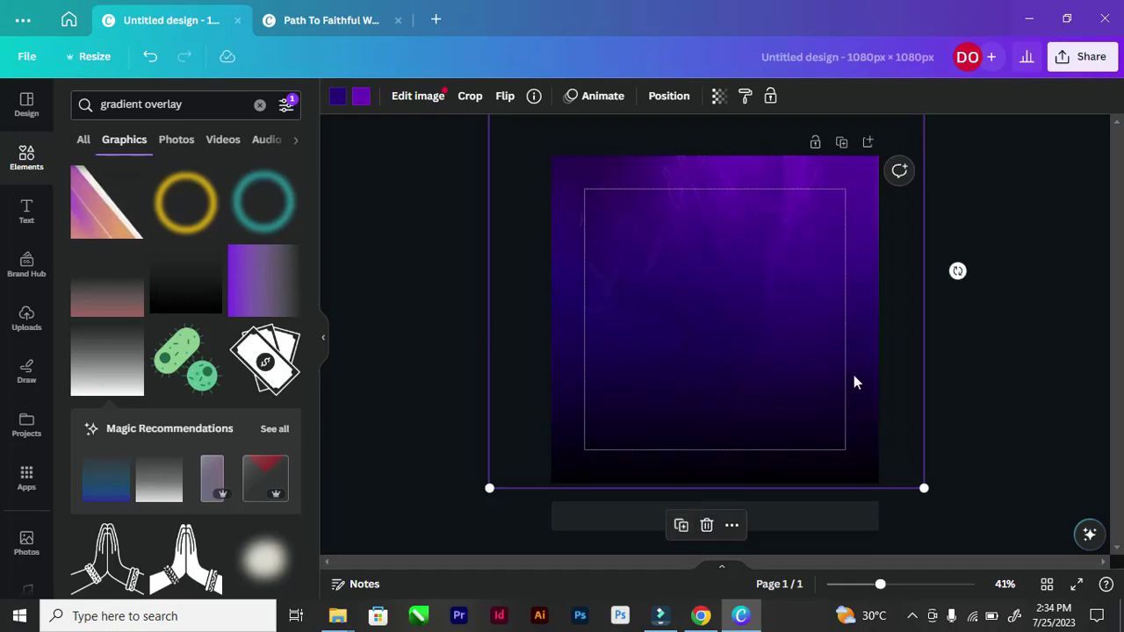
scroll(835, 369, up, 3)
scroll(820, 364, down, 3)
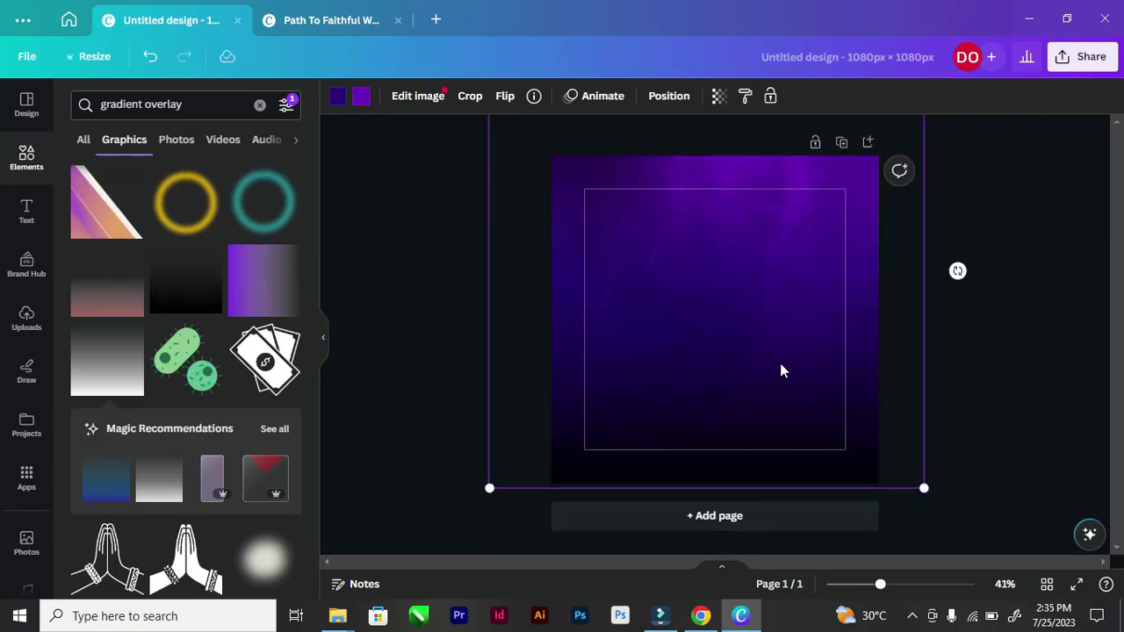
drag(725, 374, 729, 377)
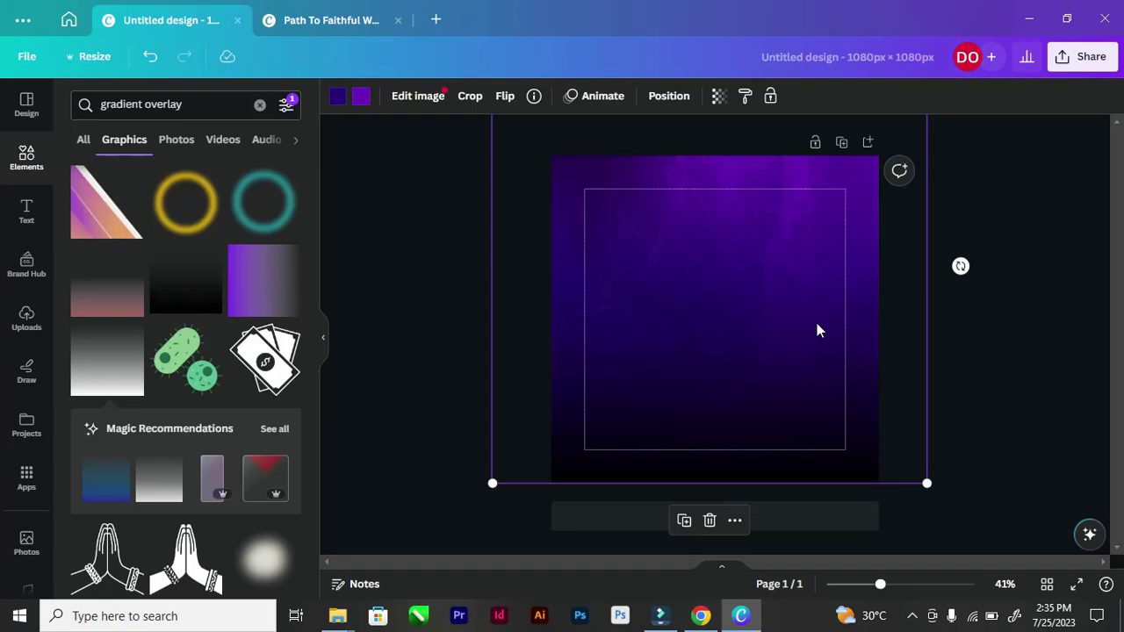
Step: Examine how the doubled gradient blends over the worship photo, both close up and across the whole page
scroll(708, 340, up, 5)
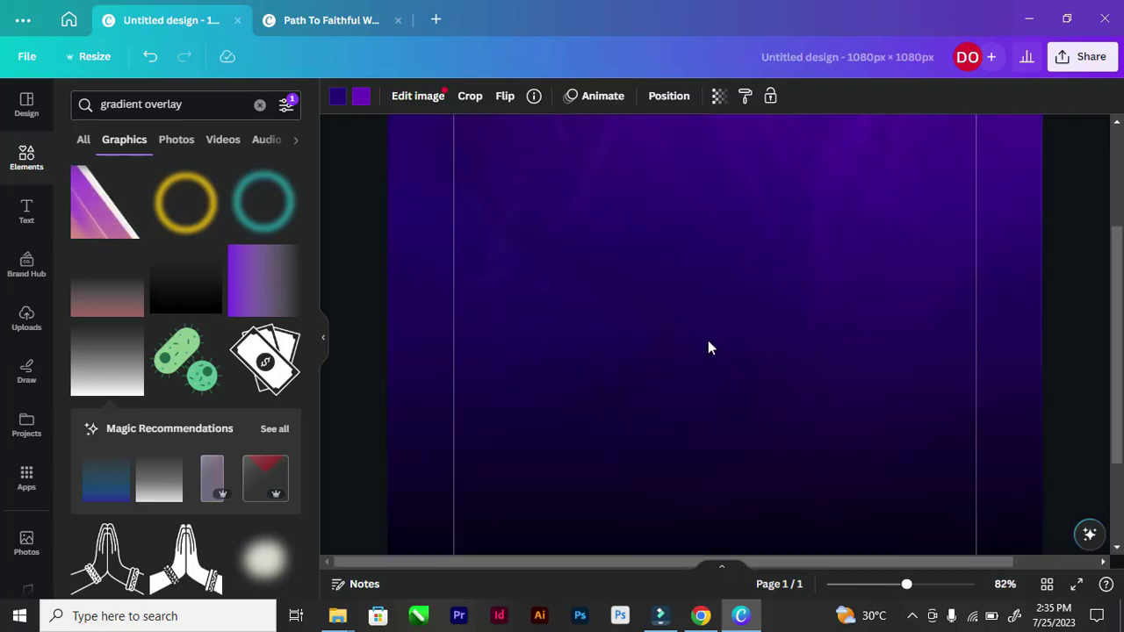
scroll(711, 339, down, 4)
scroll(747, 340, up, 3)
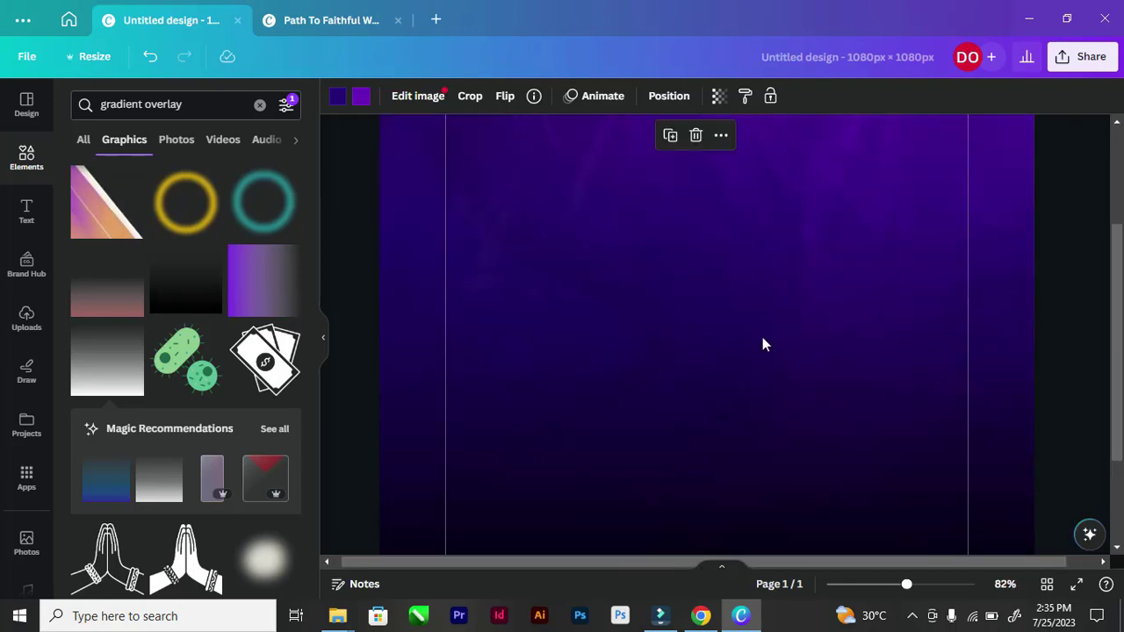
scroll(762, 339, down, 3)
scroll(756, 304, down, 1)
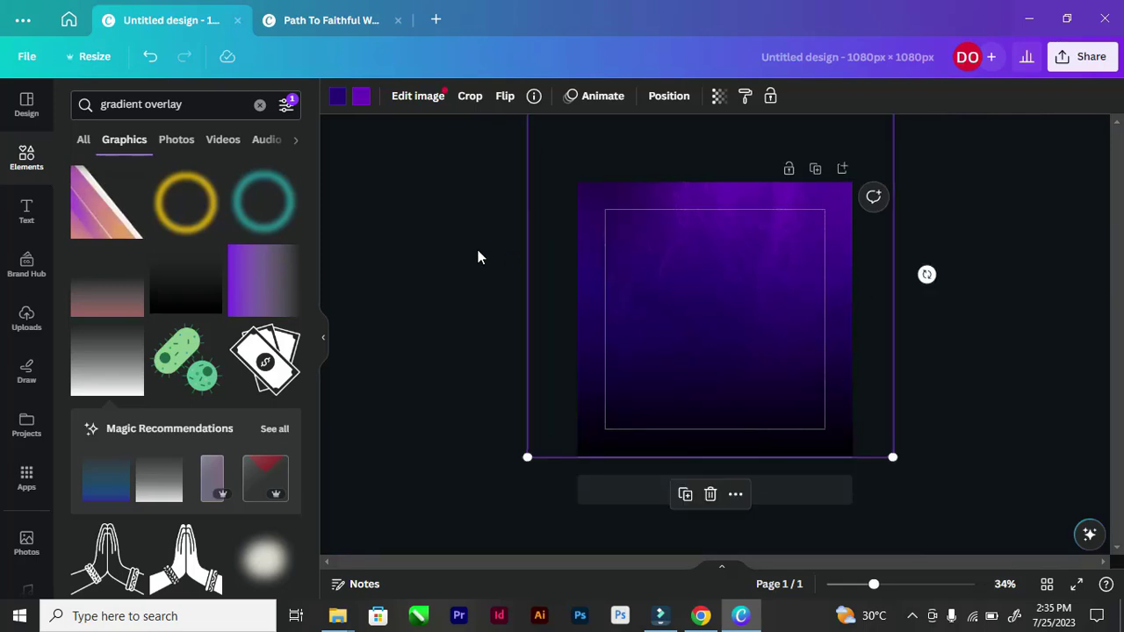
click(429, 230)
scroll(792, 256, up, 1)
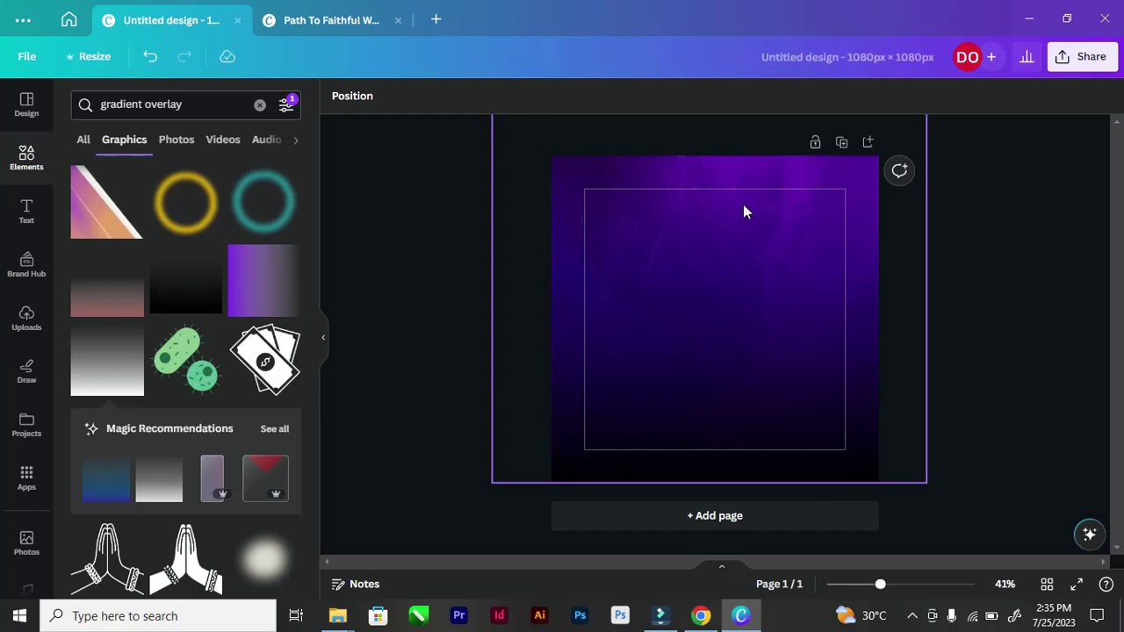
scroll(694, 195, down, 2)
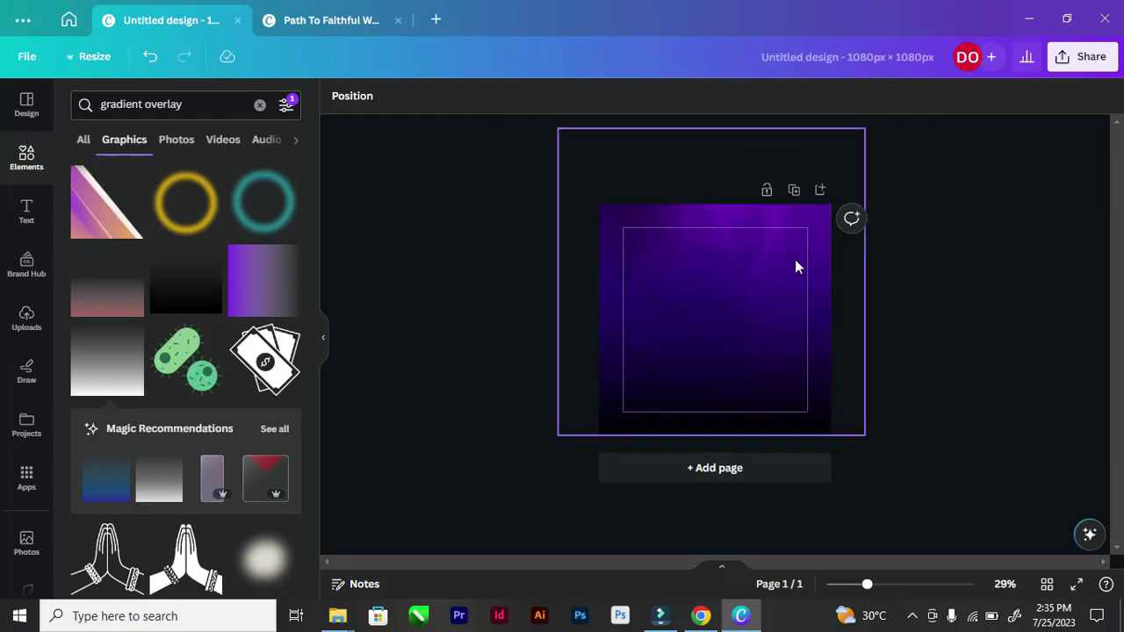
scroll(788, 261, up, 1)
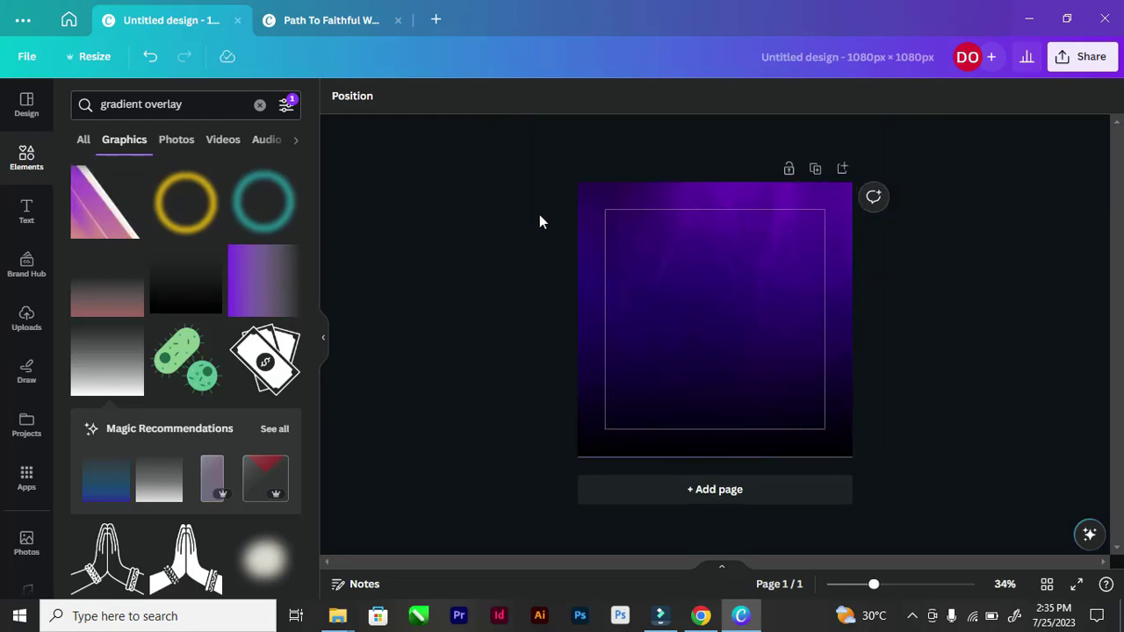
Step: Centre the duplicated gradient horizontally on the page
click(719, 281)
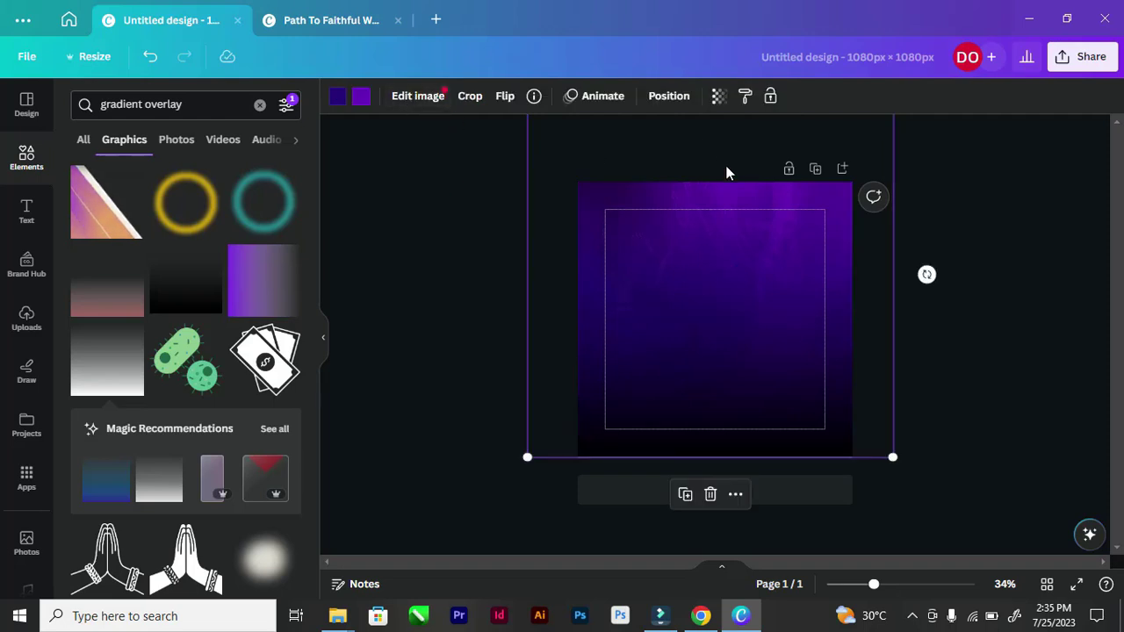
click(669, 96)
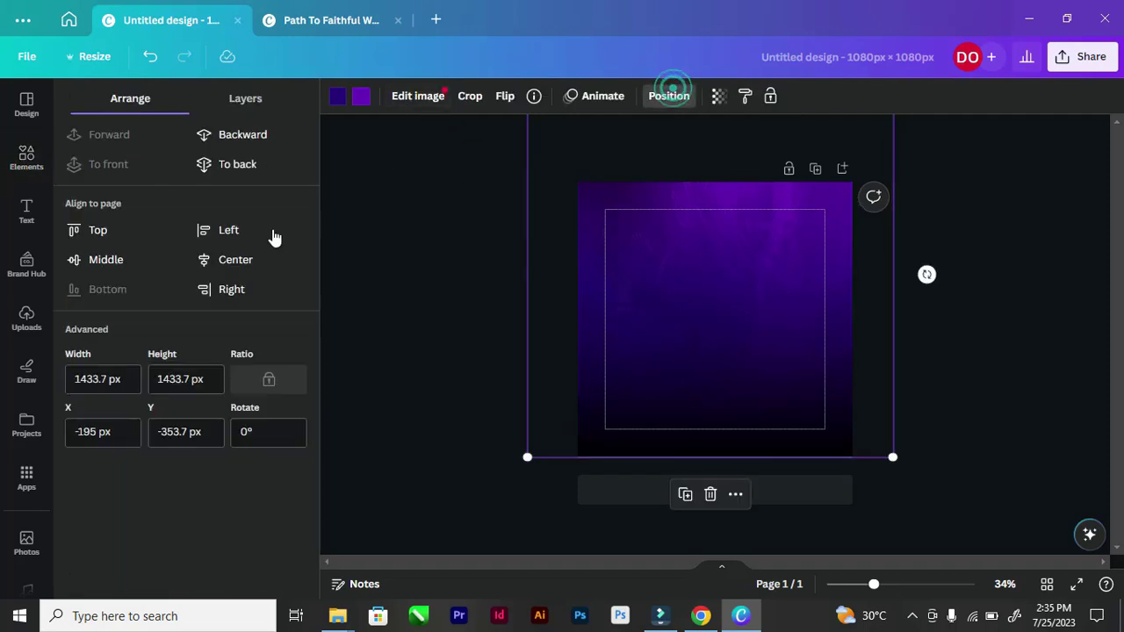
click(217, 258)
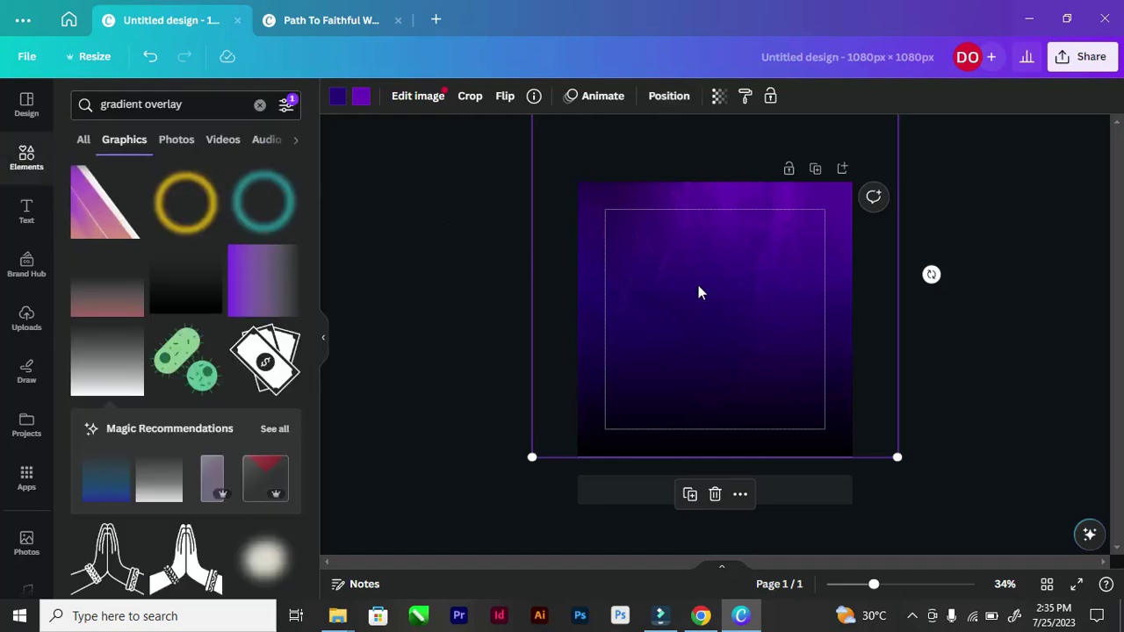
Step: Move the top gradient copy aside to reach the original gradient beneath, and centre that original horizontally on the page
click(698, 288)
click(588, 272)
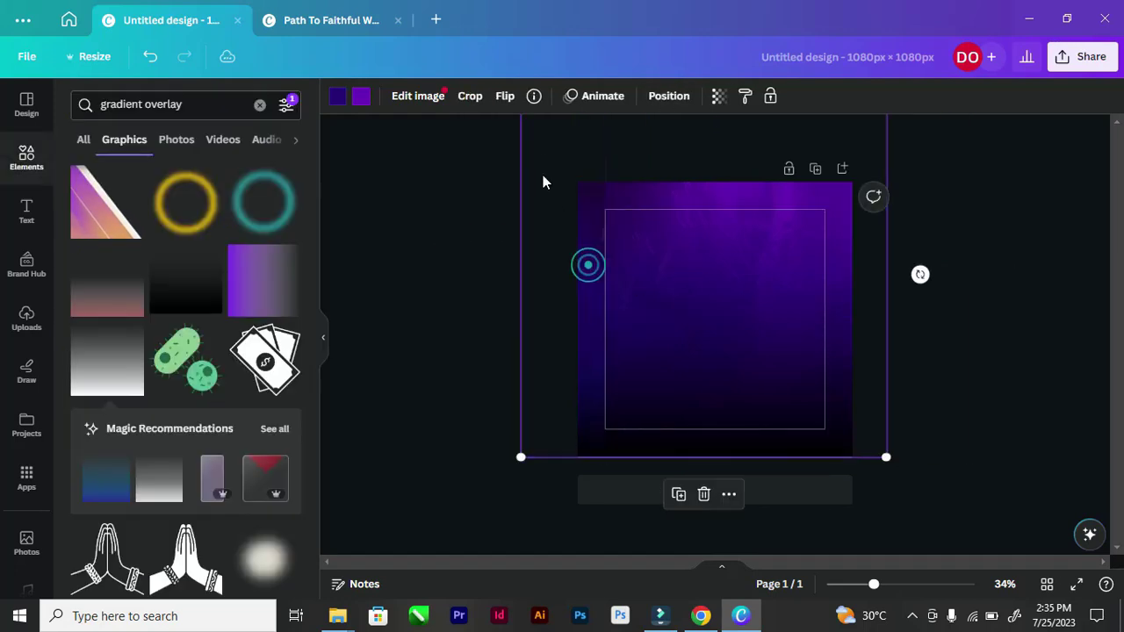
click(665, 98)
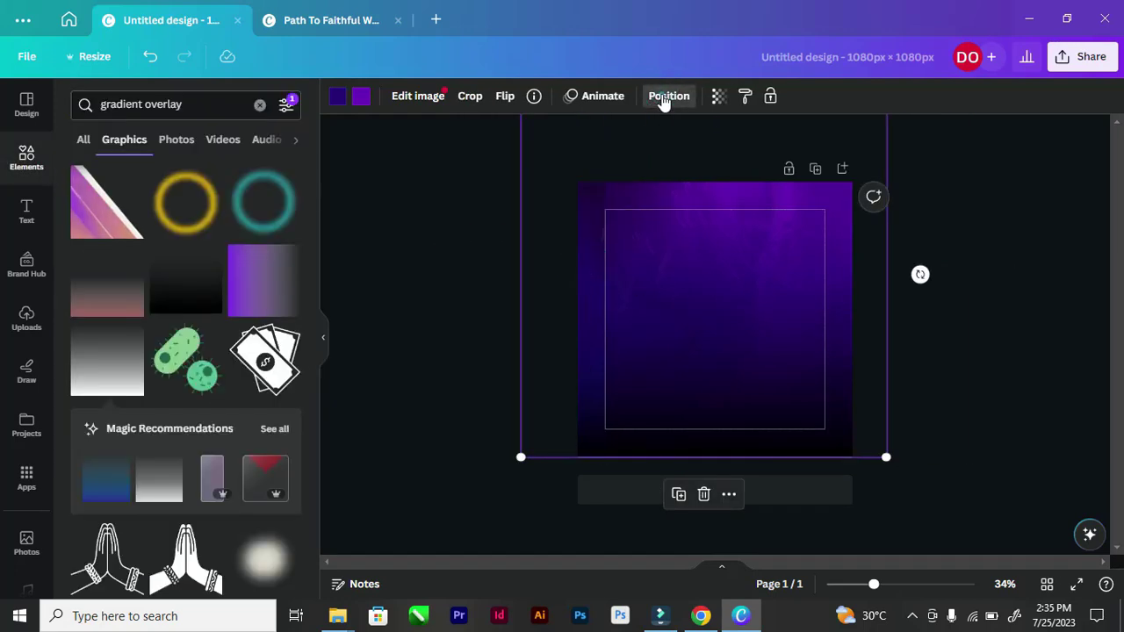
click(235, 254)
click(396, 254)
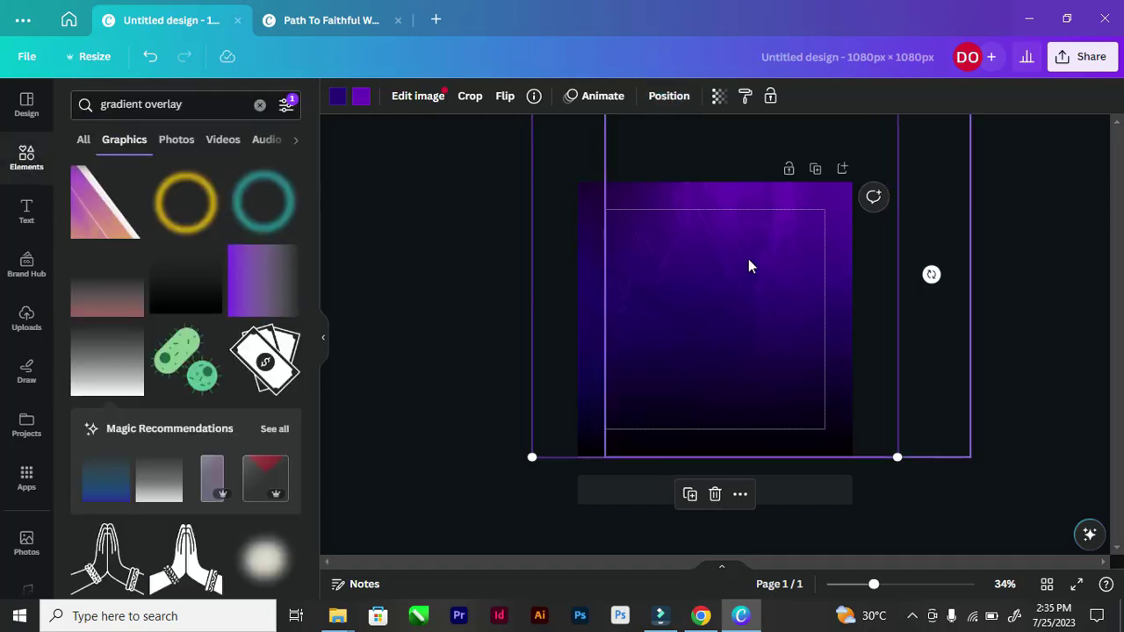
Step: Centre the displaced top gradient copy horizontally on the page over the original and check the whole flyer
click(748, 259)
click(665, 98)
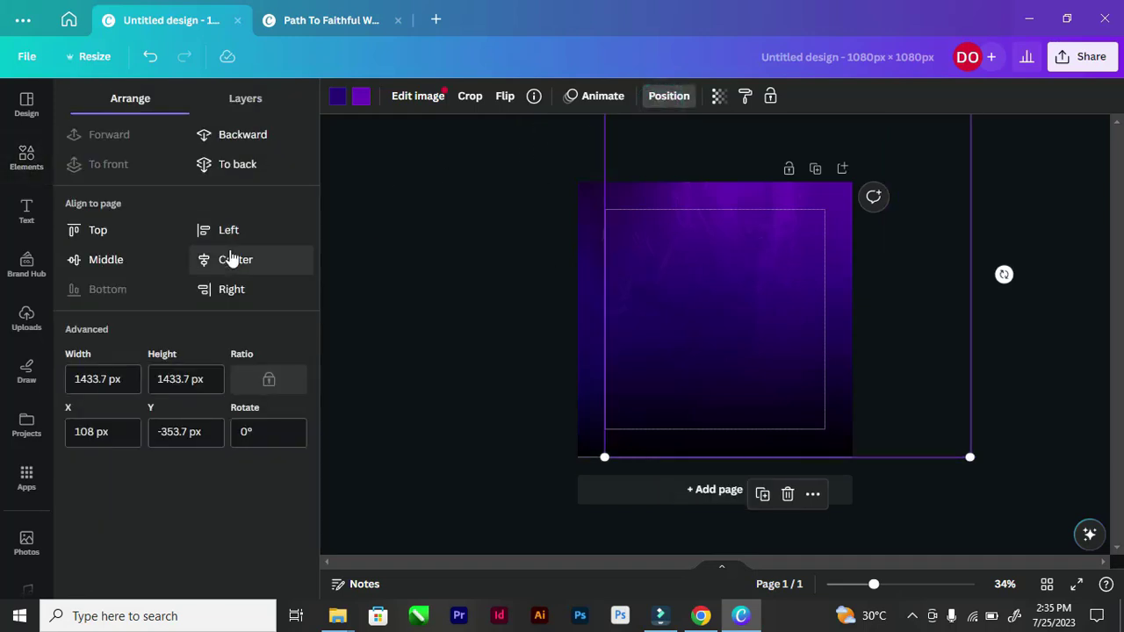
click(232, 258)
click(480, 181)
scroll(640, 256, down, 2)
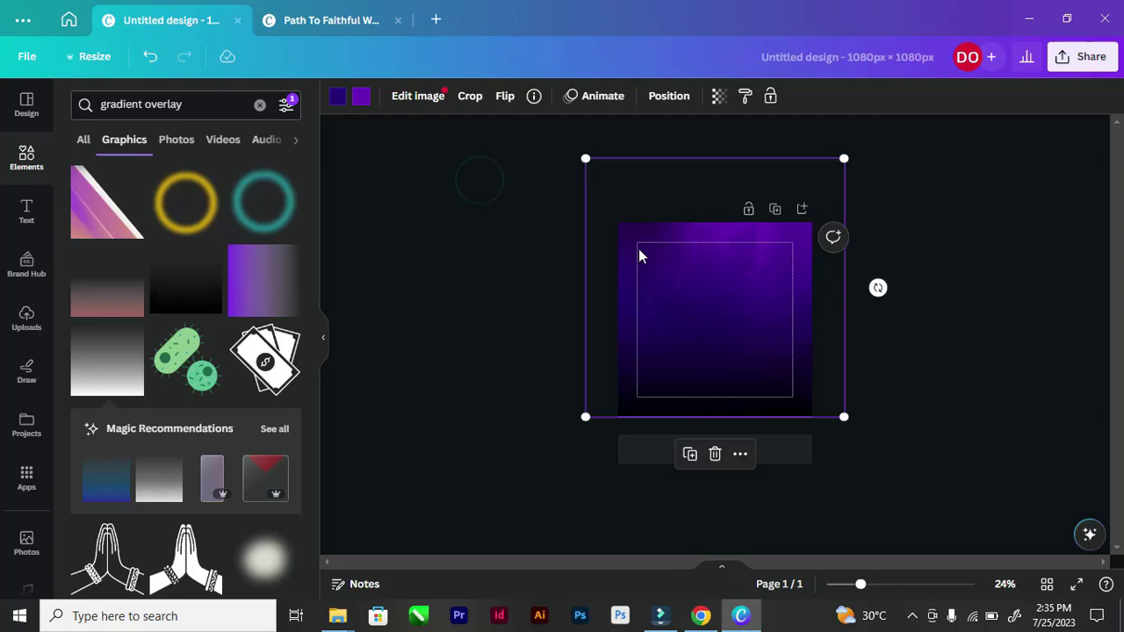
click(470, 231)
scroll(740, 258, up, 2)
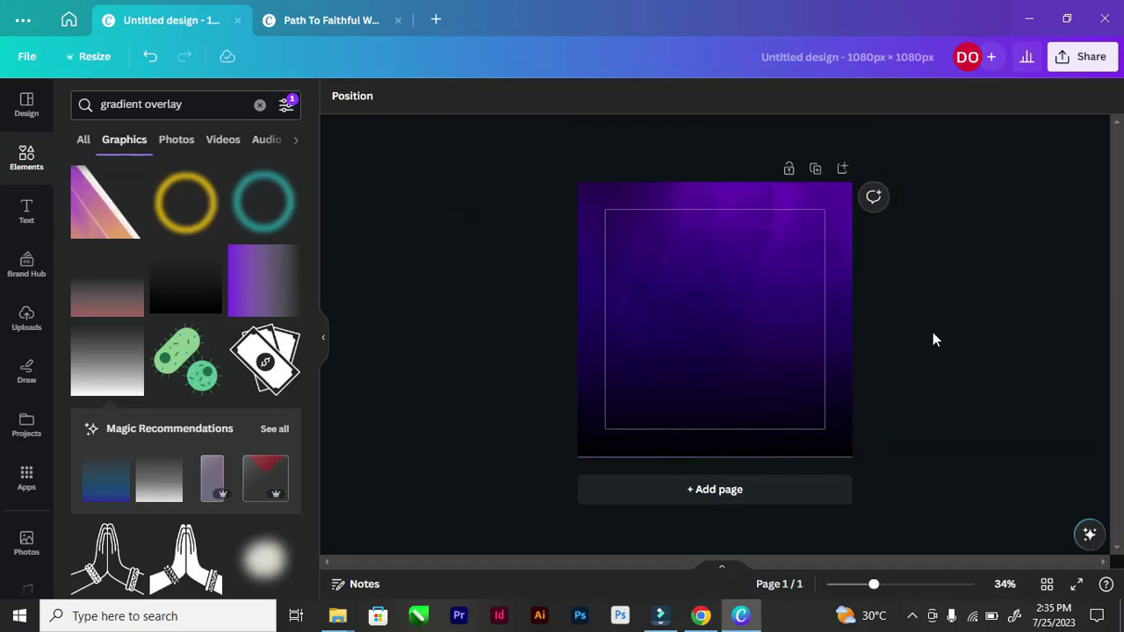
Step: Offset the top gradient sideways, select both gradients together and align their centres with each other
click(684, 284)
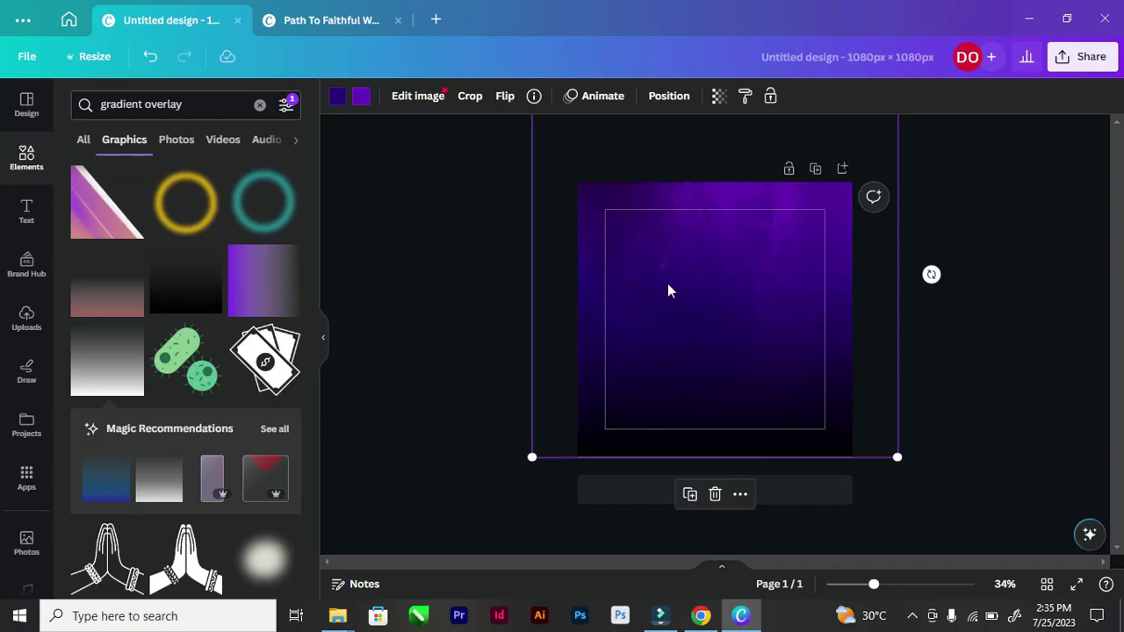
drag(611, 262, 713, 251)
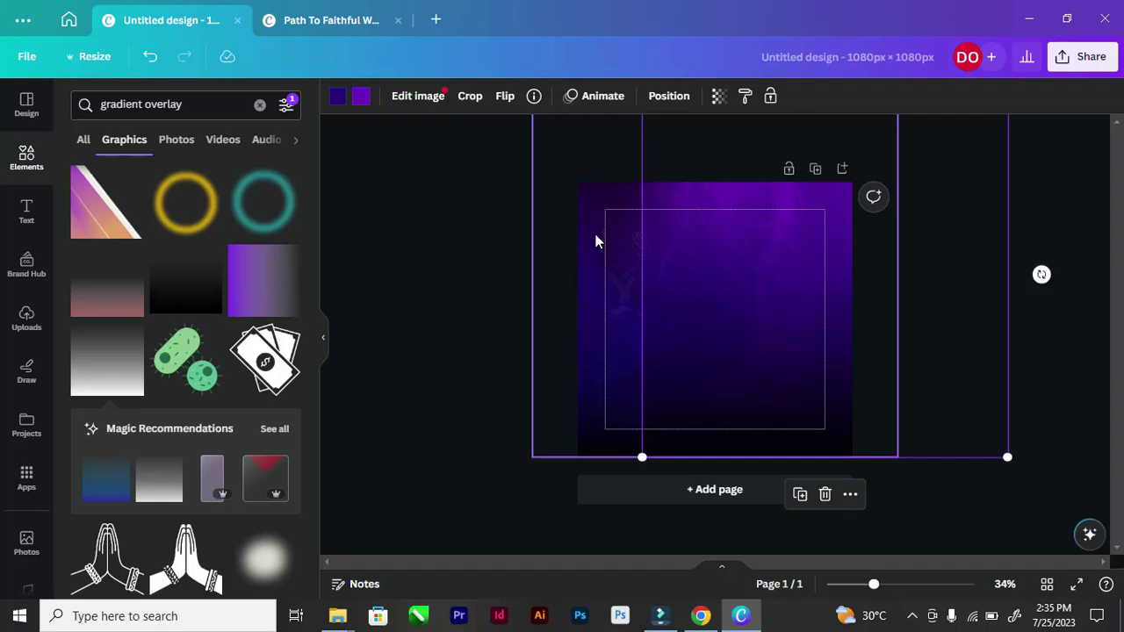
shift+click(594, 236)
click(726, 267)
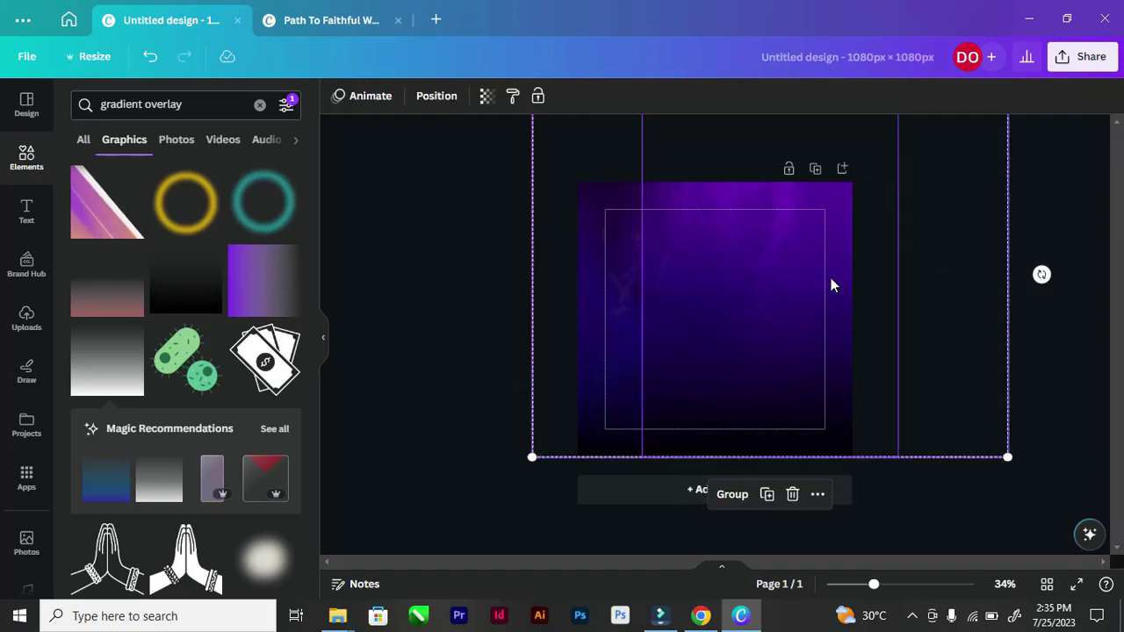
click(437, 97)
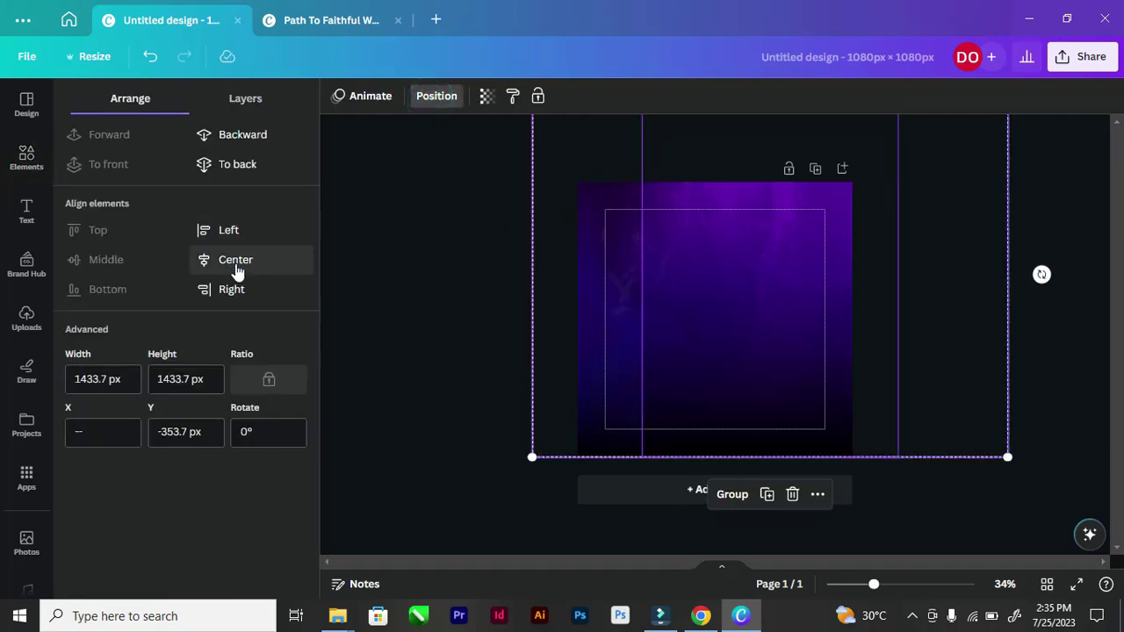
click(234, 261)
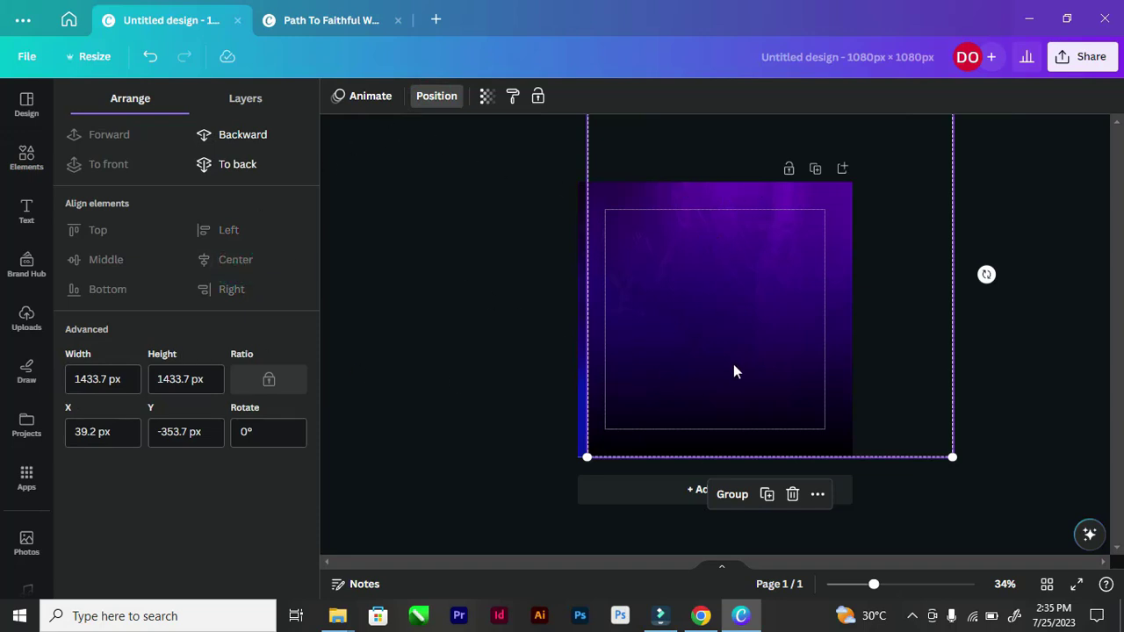
Step: Group the two gradients and centre the group horizontally on the page
click(731, 494)
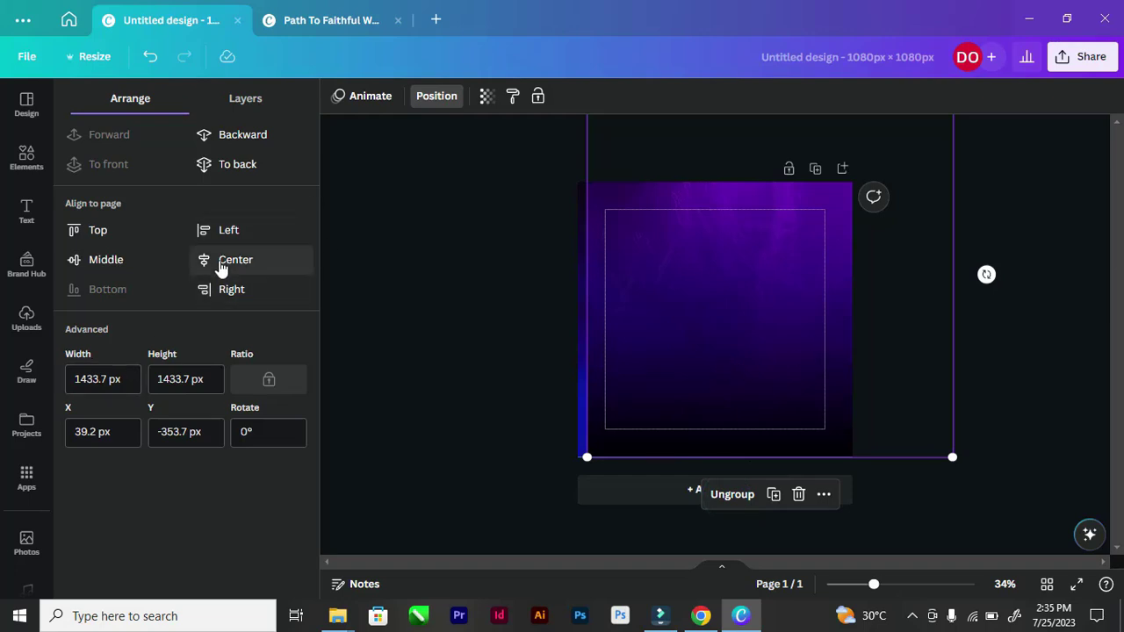
click(221, 268)
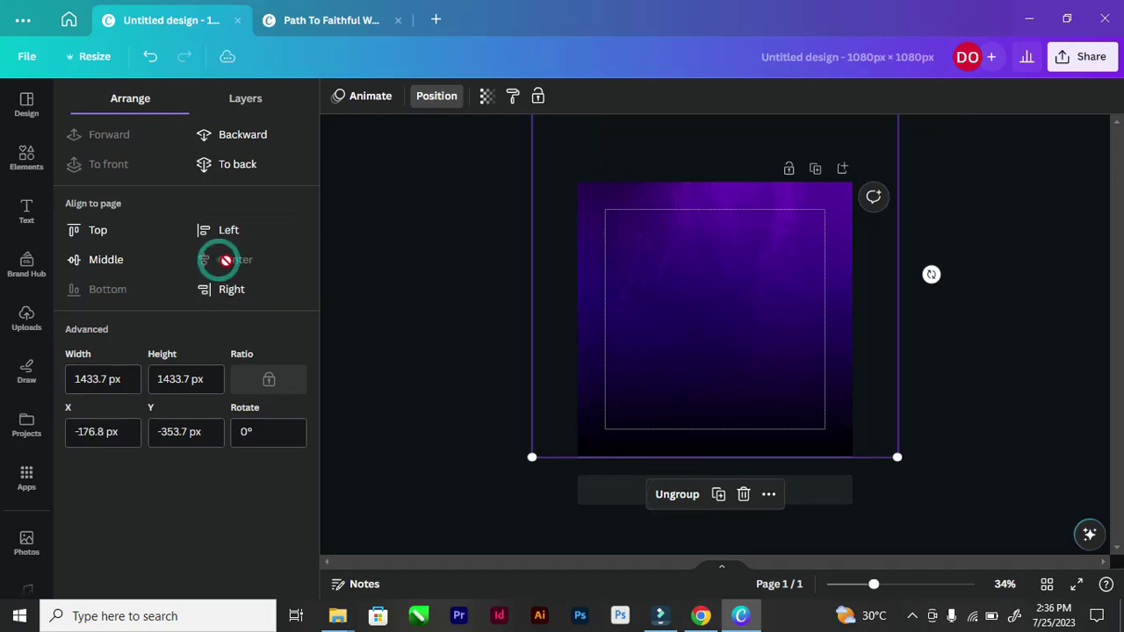
click(321, 277)
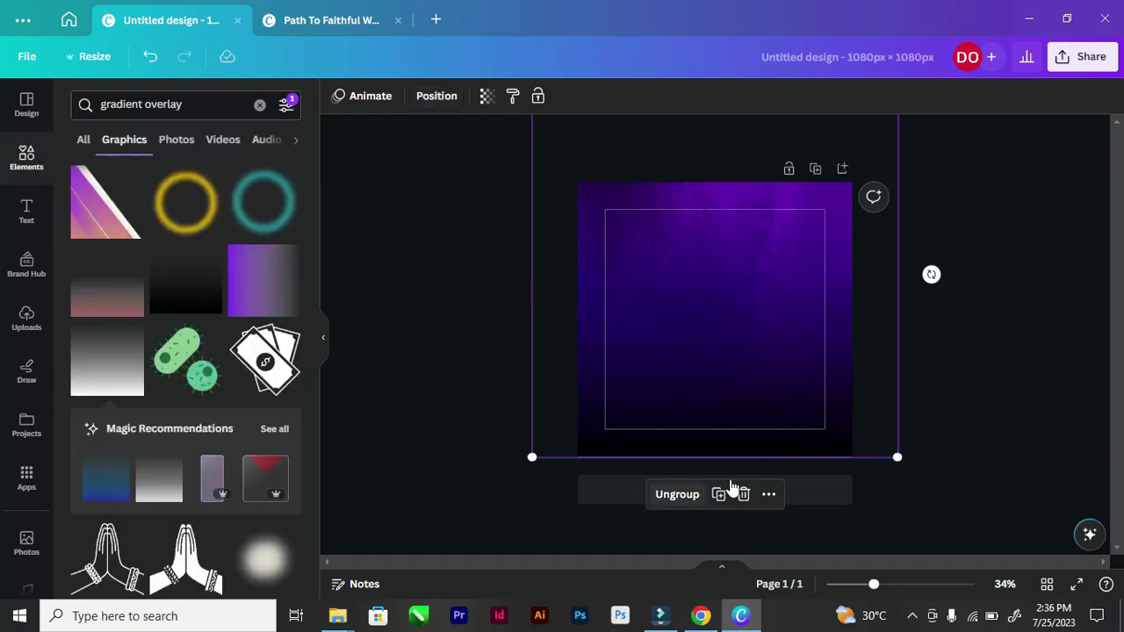
Step: Lock the grouped gradient overlay and leave it locked
right_click(736, 345)
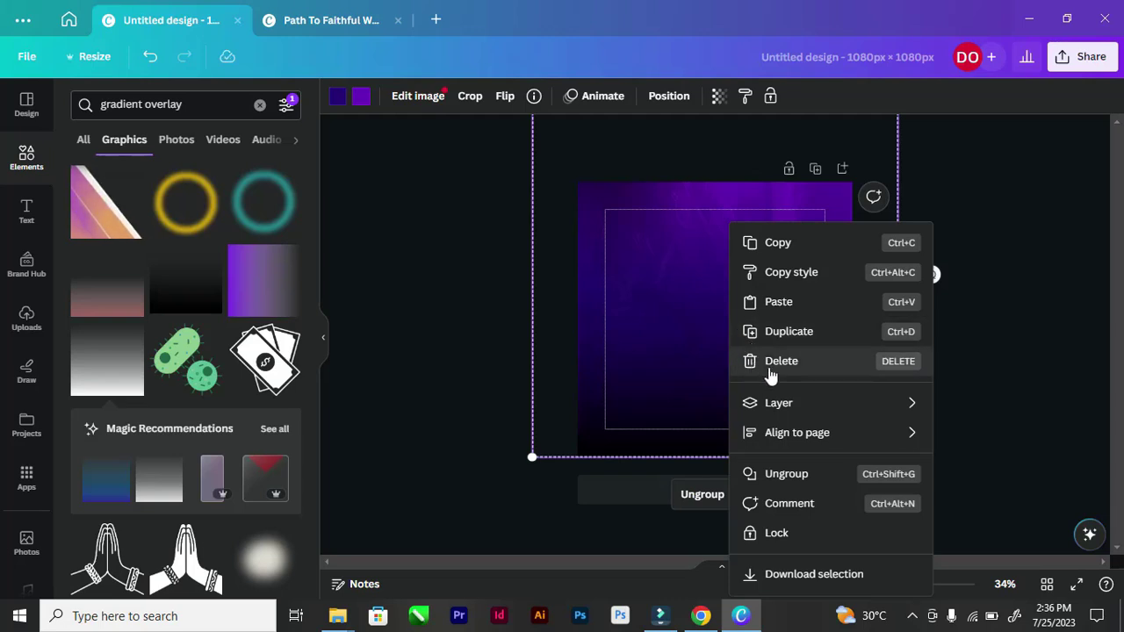
click(773, 530)
click(722, 504)
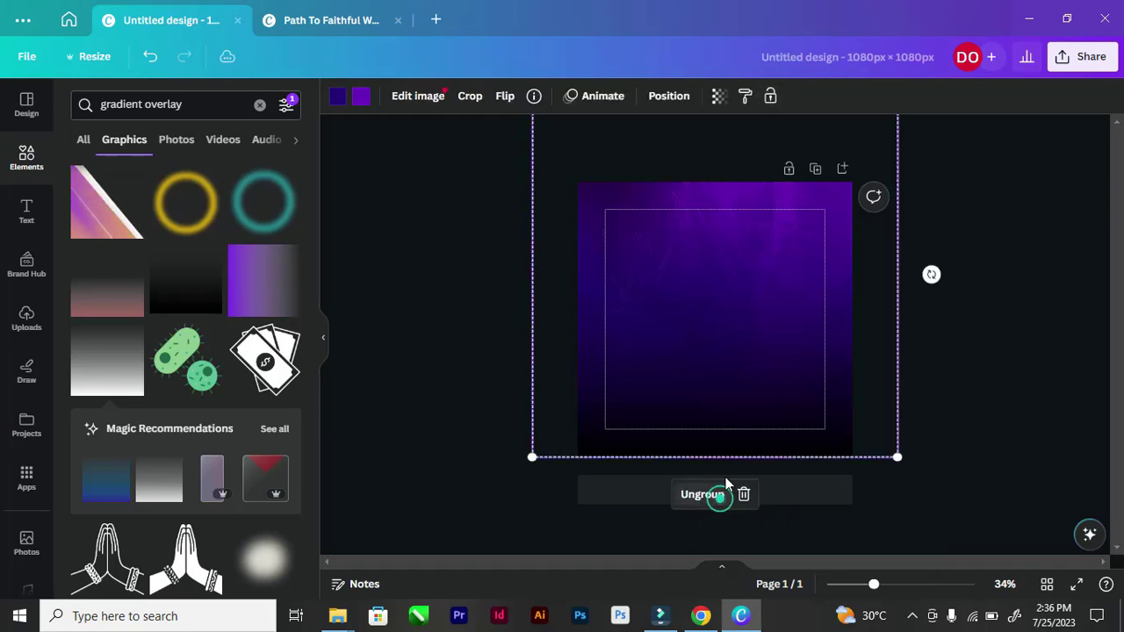
right_click(715, 377)
click(749, 534)
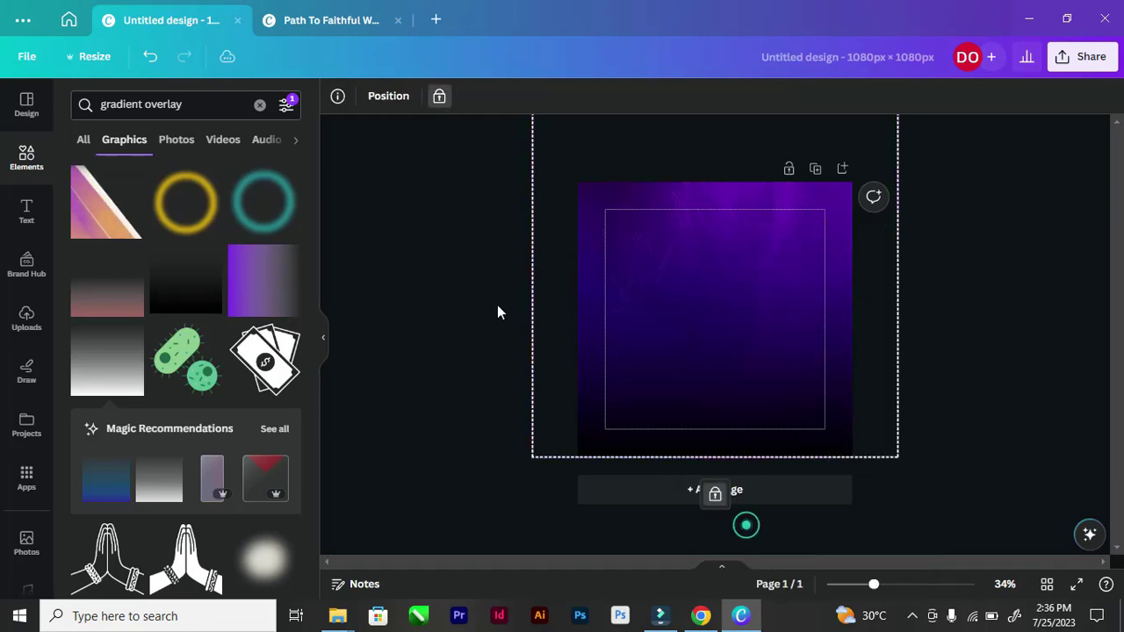
click(439, 251)
Step: Test the locked overlay by moving what lies on the page, and undo the shift of the faded photo beneath it
drag(681, 272, 743, 360)
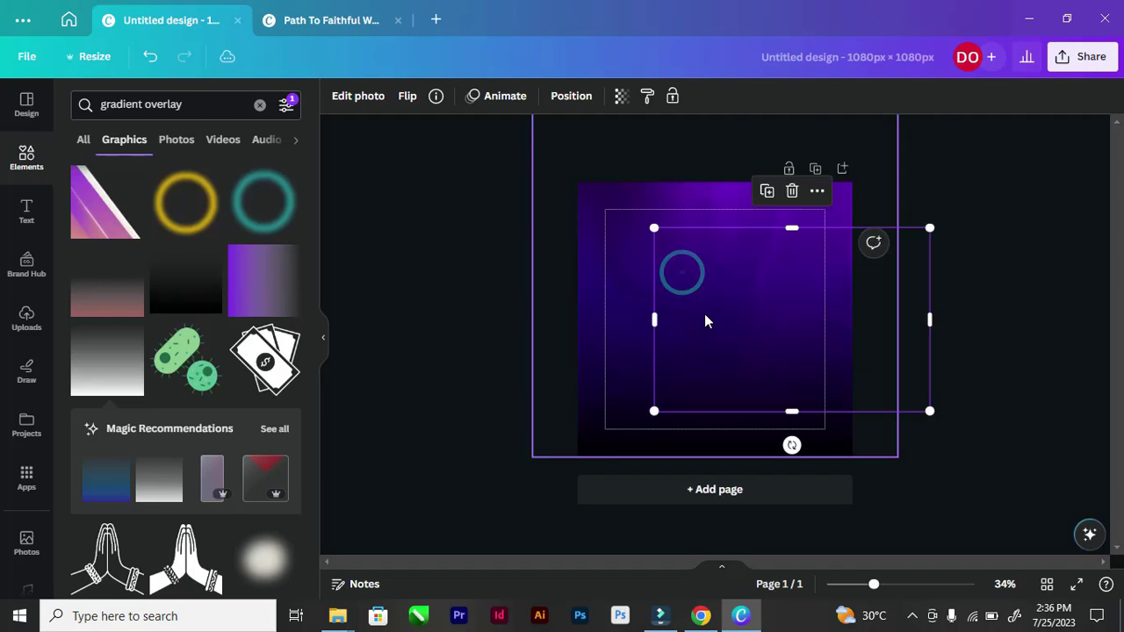
drag(705, 318, 676, 299)
key(ctrl+z)
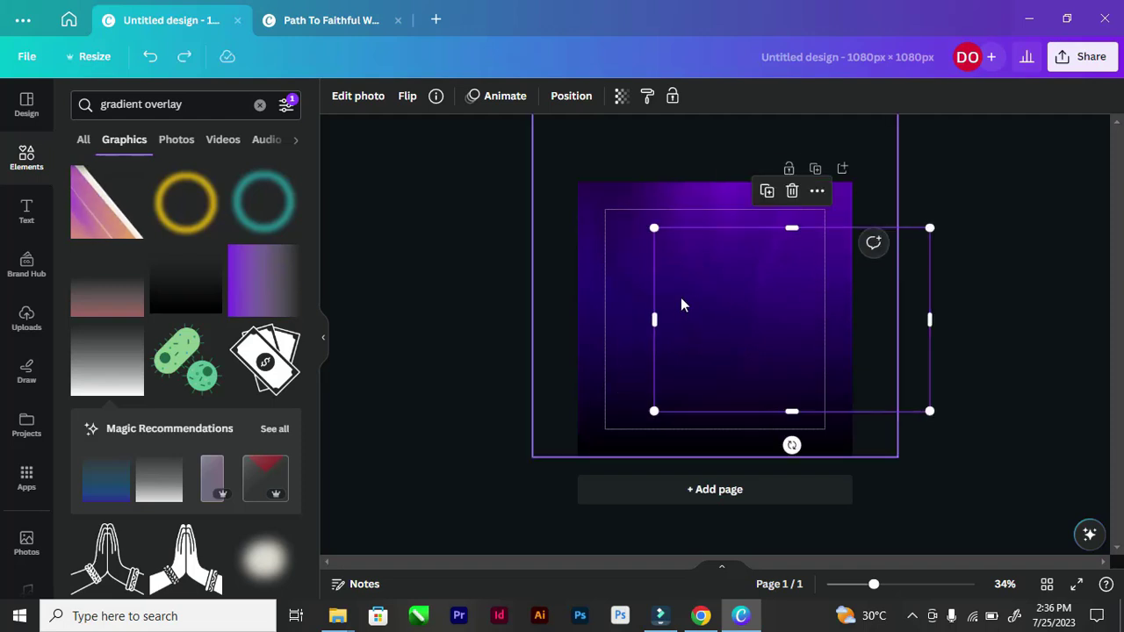
click(680, 299)
click(691, 279)
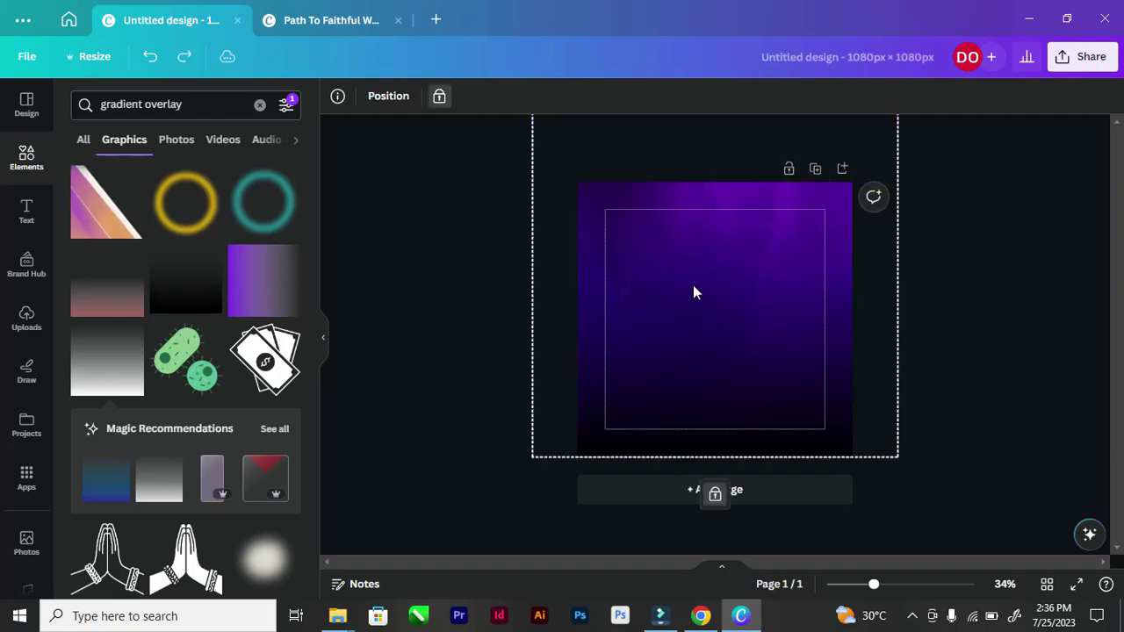
Step: Fully lock the faded worship photo beneath the gradient overlay
click(778, 315)
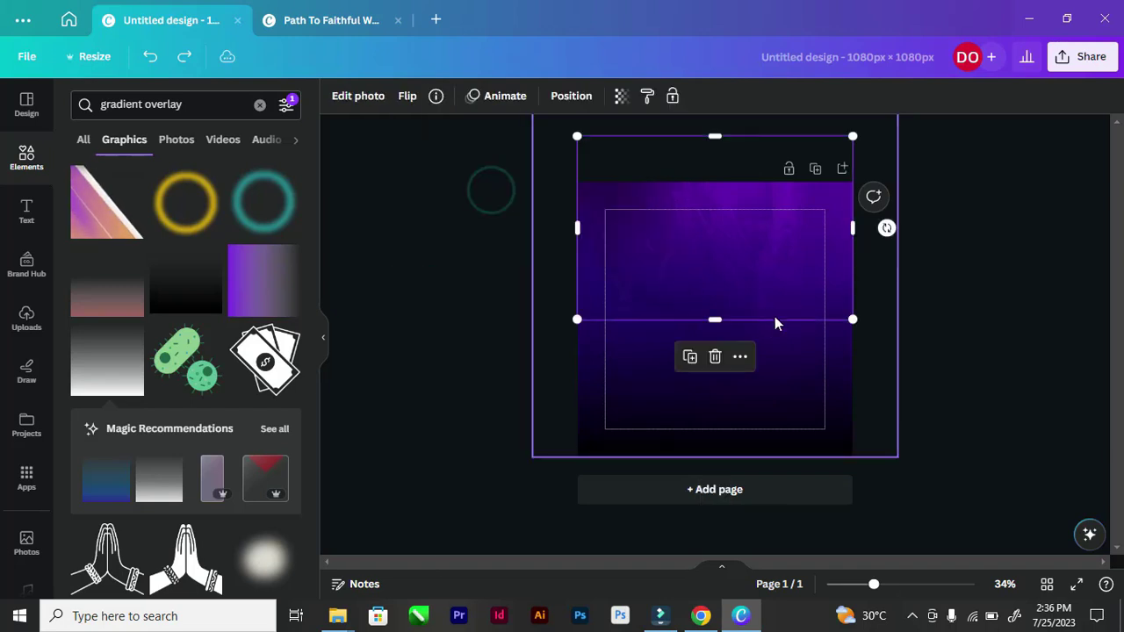
click(741, 357)
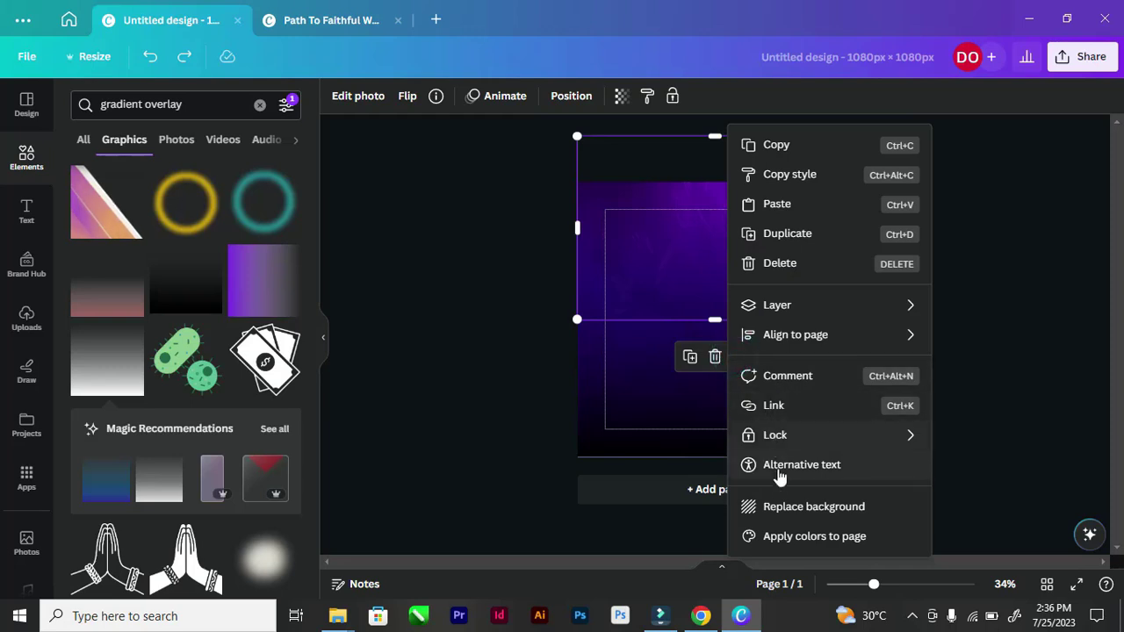
mouse_move(785, 444)
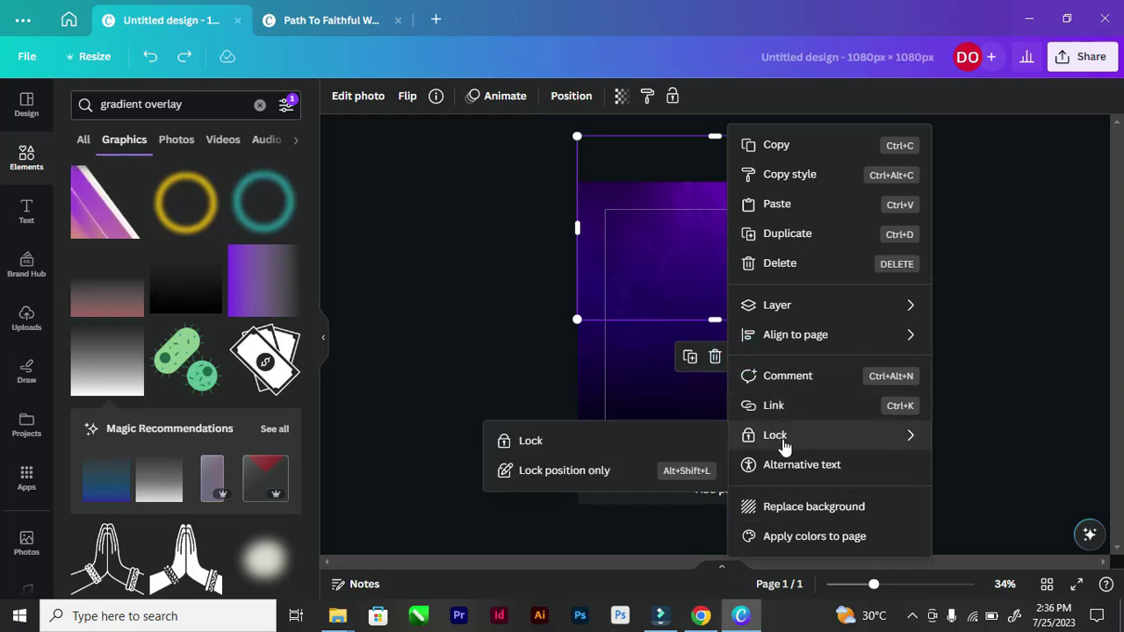
click(573, 446)
click(376, 216)
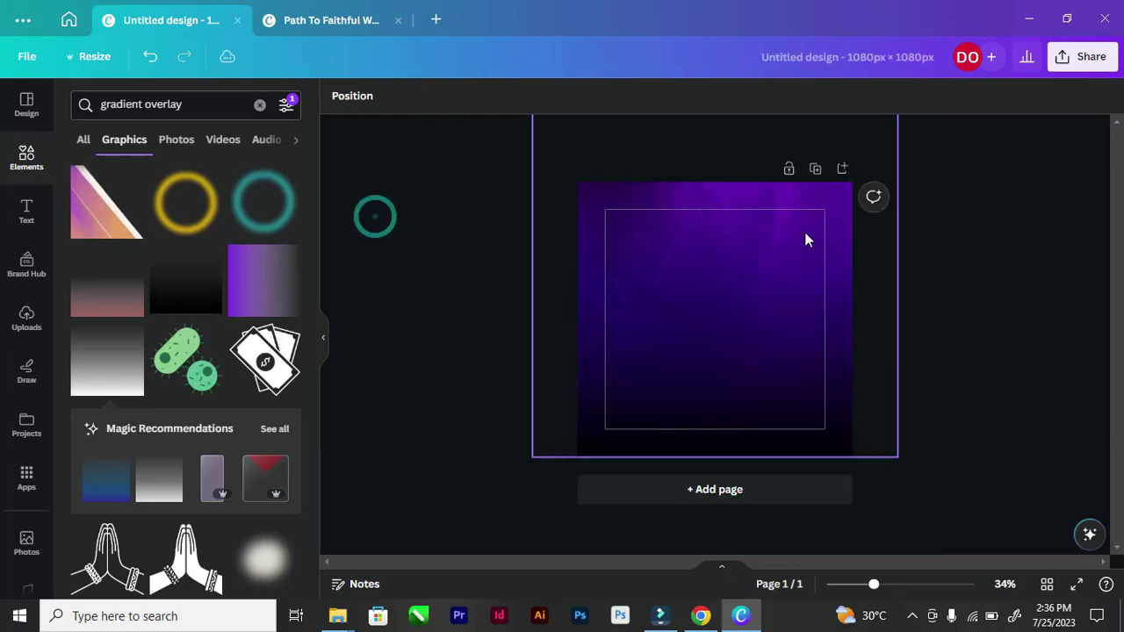
Step: Check whether the locked background layers can still be moved on the flyer
scroll(805, 232, up, 3)
scroll(703, 216, down, 4)
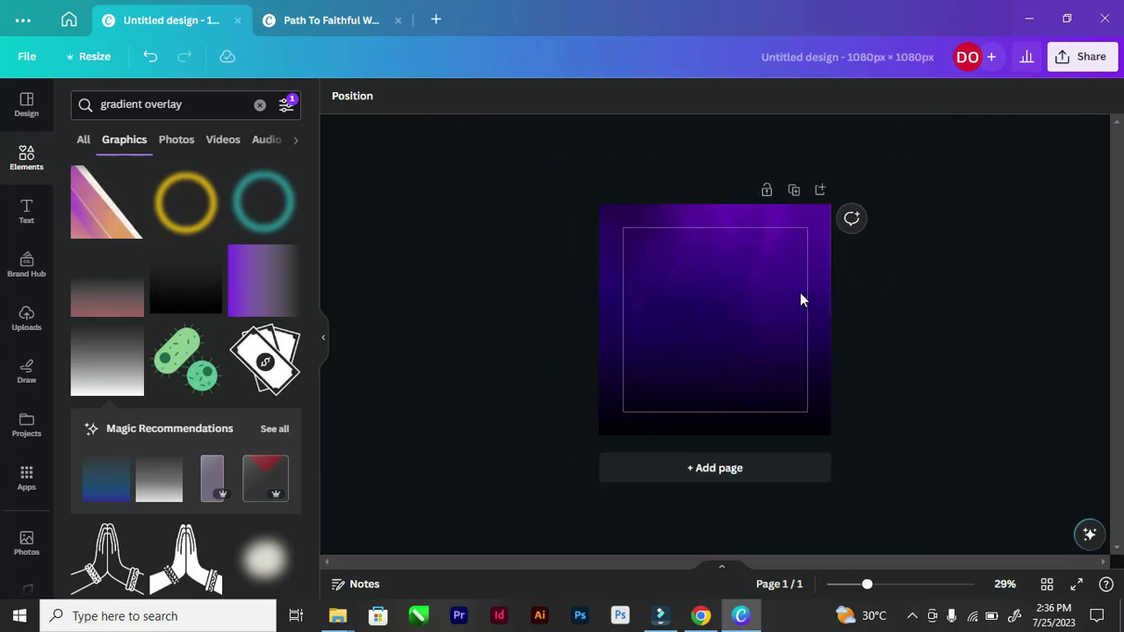
click(746, 266)
drag(562, 198, 742, 279)
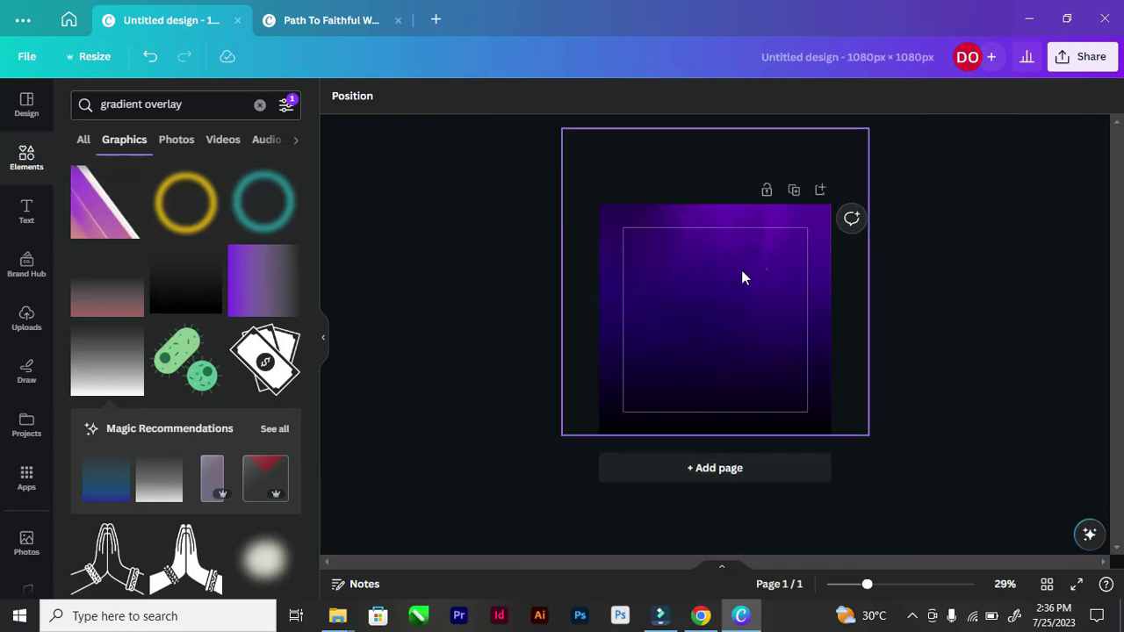
click(765, 269)
click(507, 259)
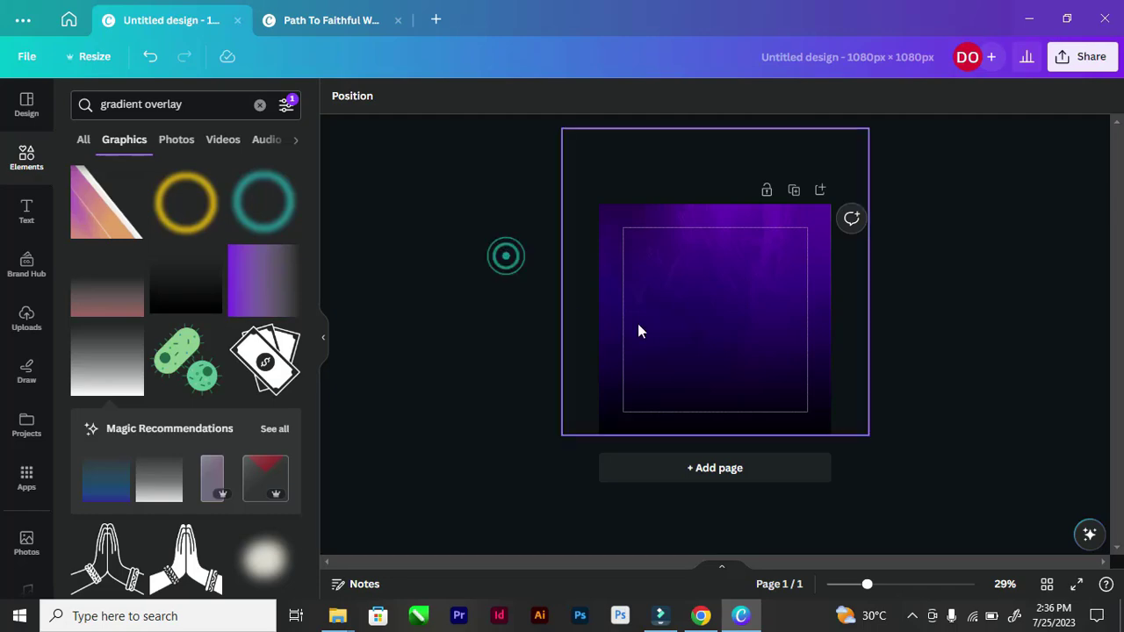
scroll(823, 337, up, 3)
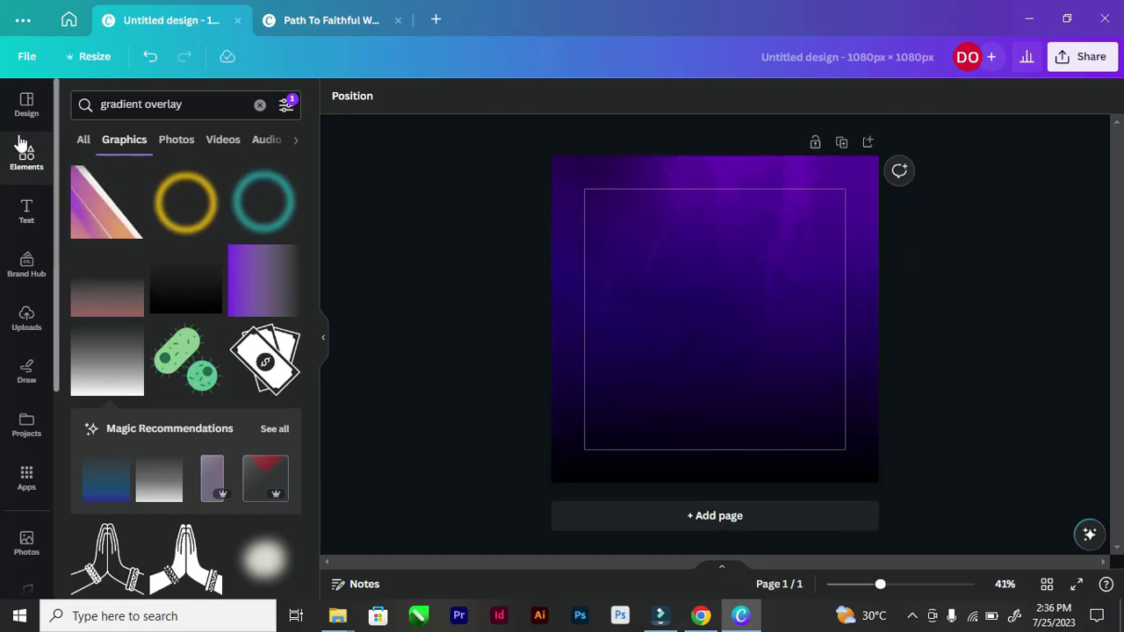
Step: Add the uploaded cutout of the man in a blue suit holding a microphone to the flyer
click(27, 107)
click(28, 175)
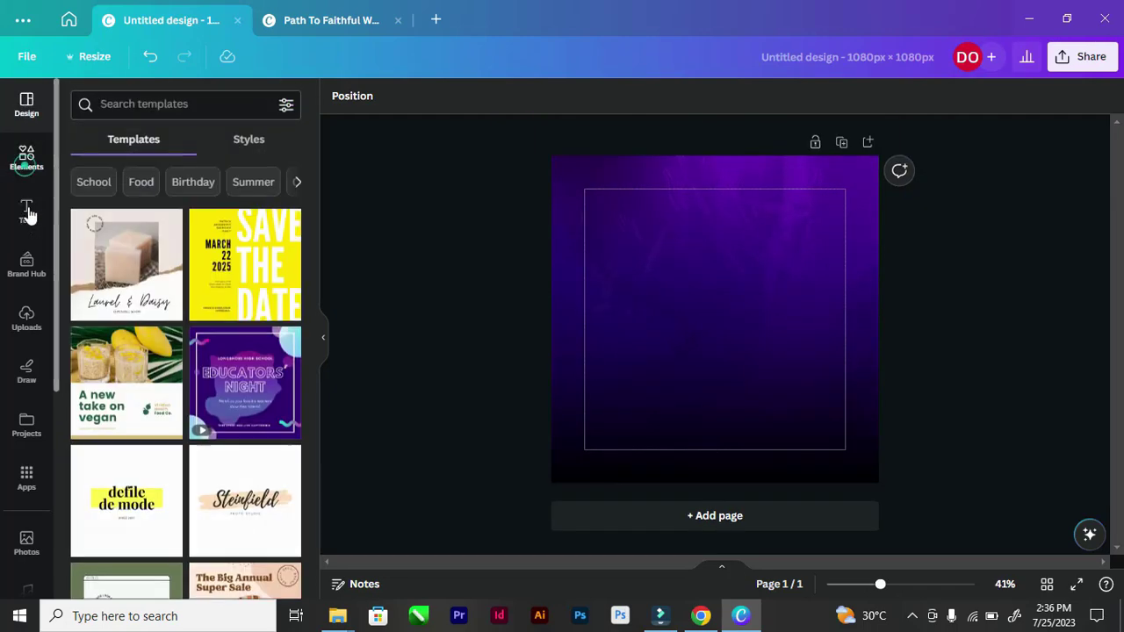
click(31, 100)
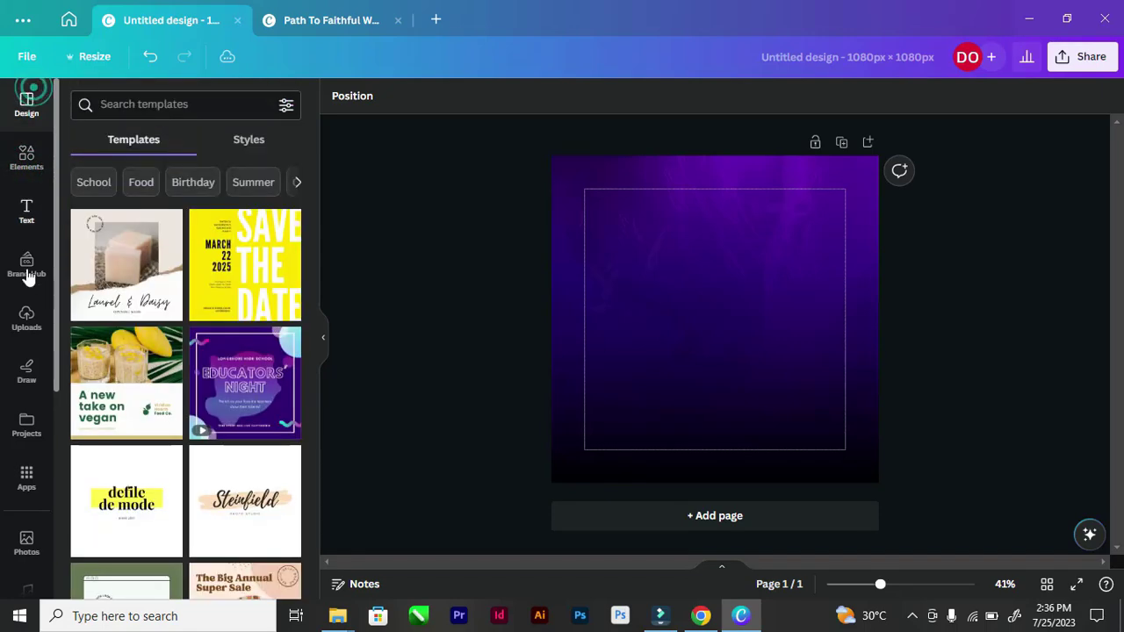
click(29, 322)
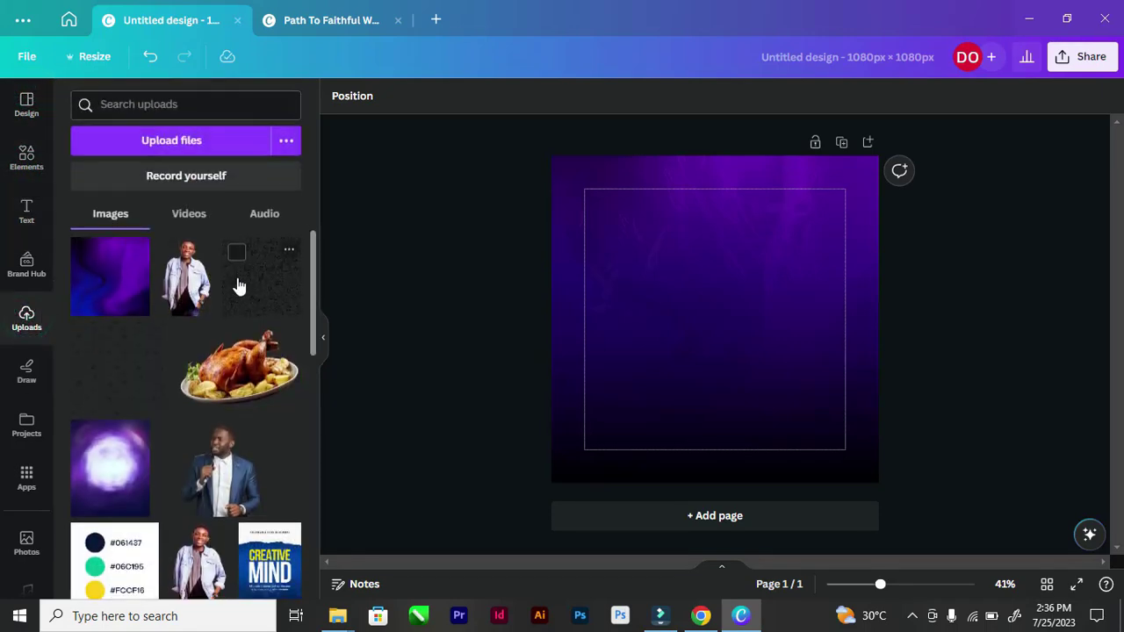
scroll(207, 283, down, 2)
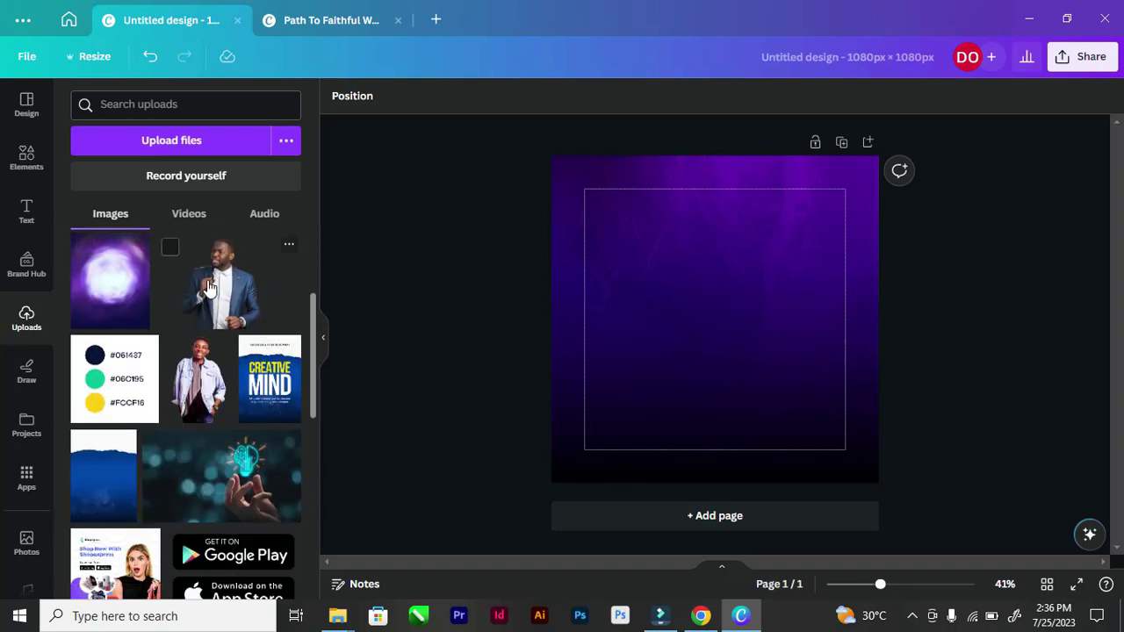
drag(209, 268, 624, 255)
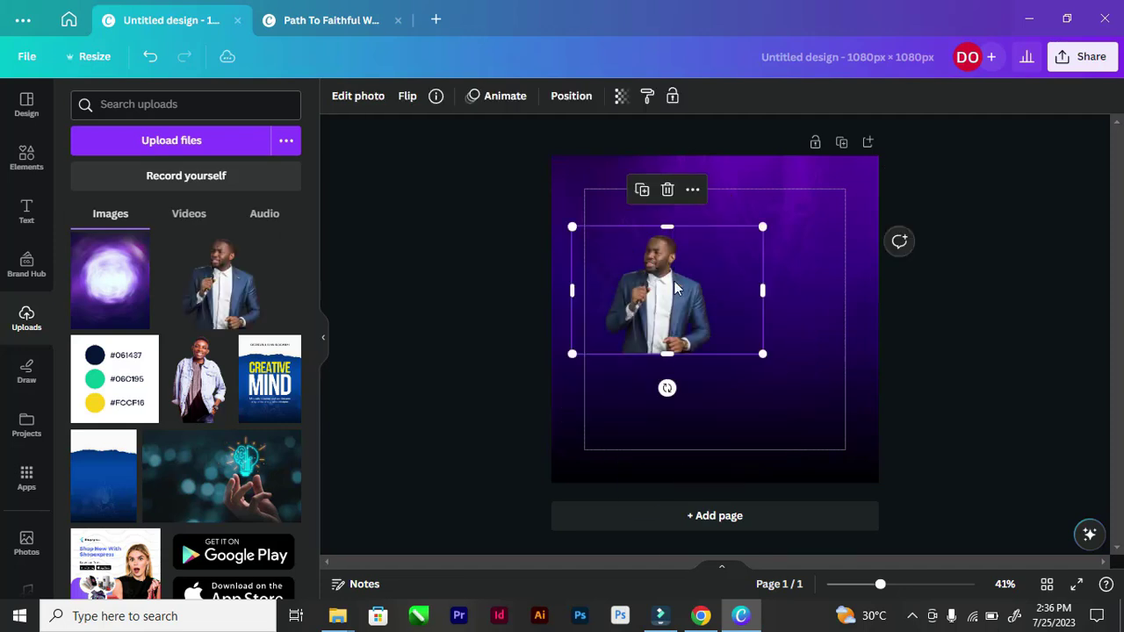
Step: Enlarge the speaker cutout to most of the page width and fit its frame into the page's bottom-right corner
drag(574, 355, 515, 391)
drag(624, 283, 668, 378)
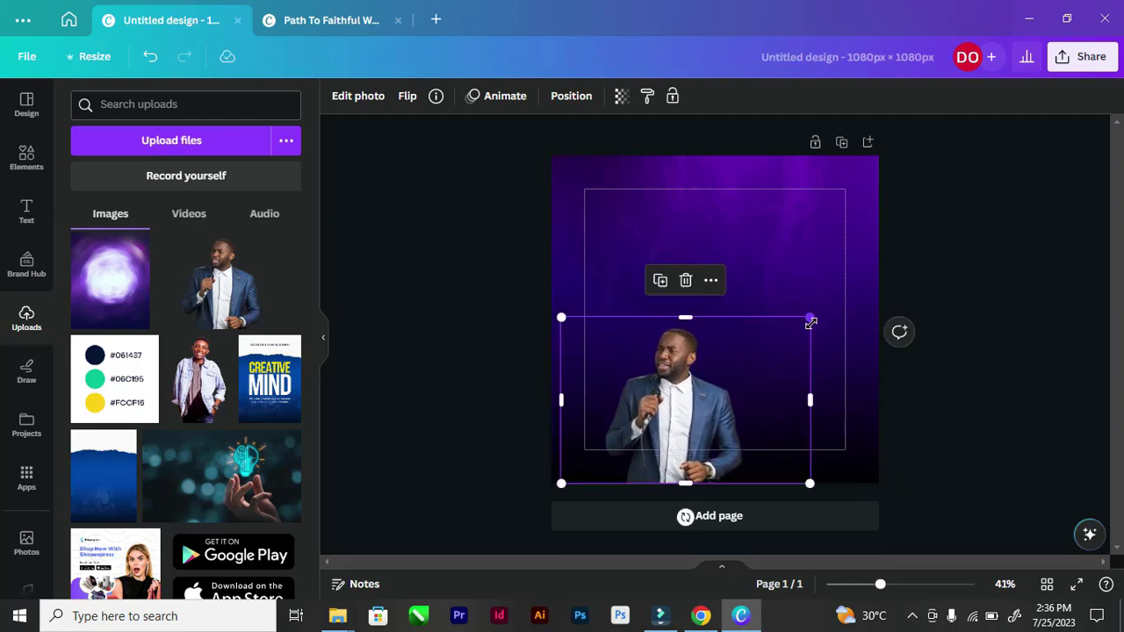
drag(809, 317, 869, 278)
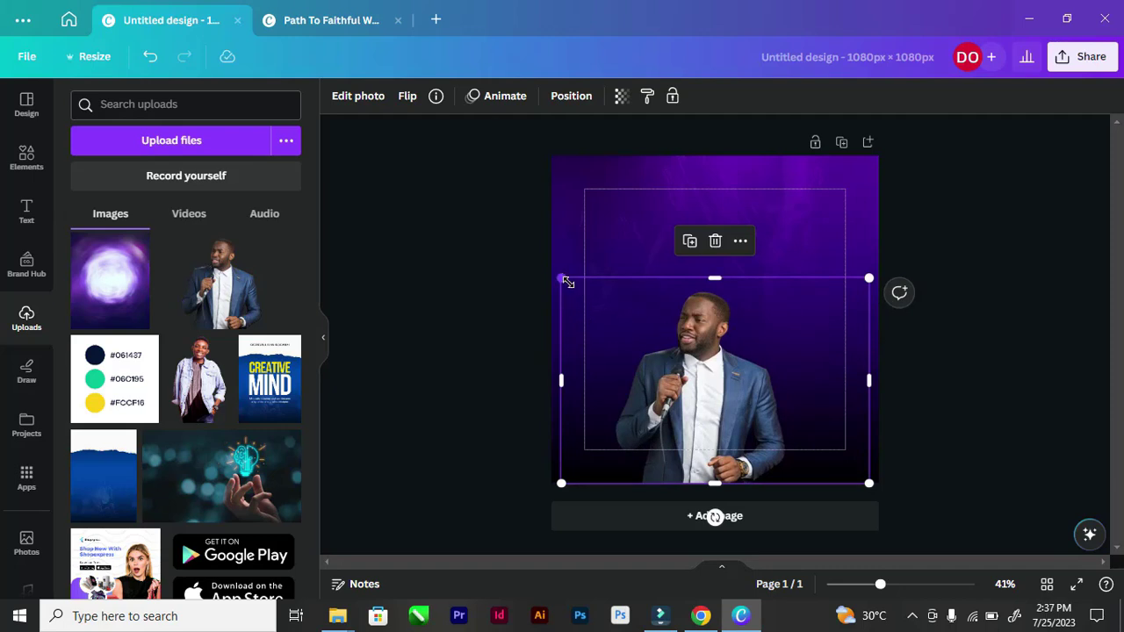
drag(568, 282, 585, 296)
drag(695, 372, 708, 375)
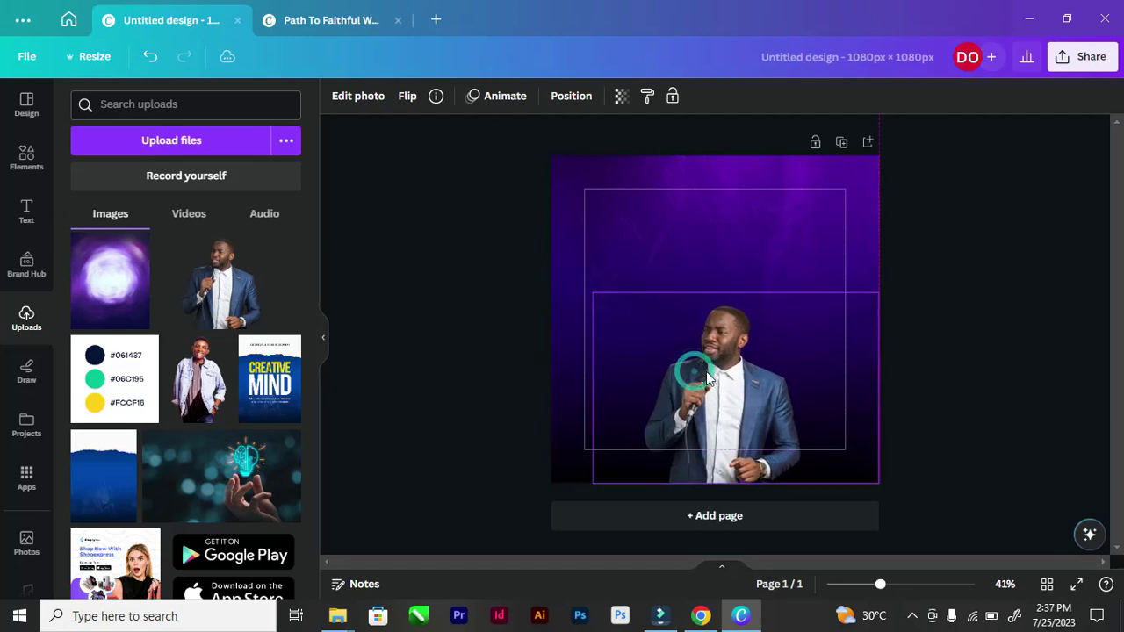
click(482, 291)
Step: Shift the speaker cutout slightly right so its frame extends just past the page's right edge
scroll(767, 474, up, 2)
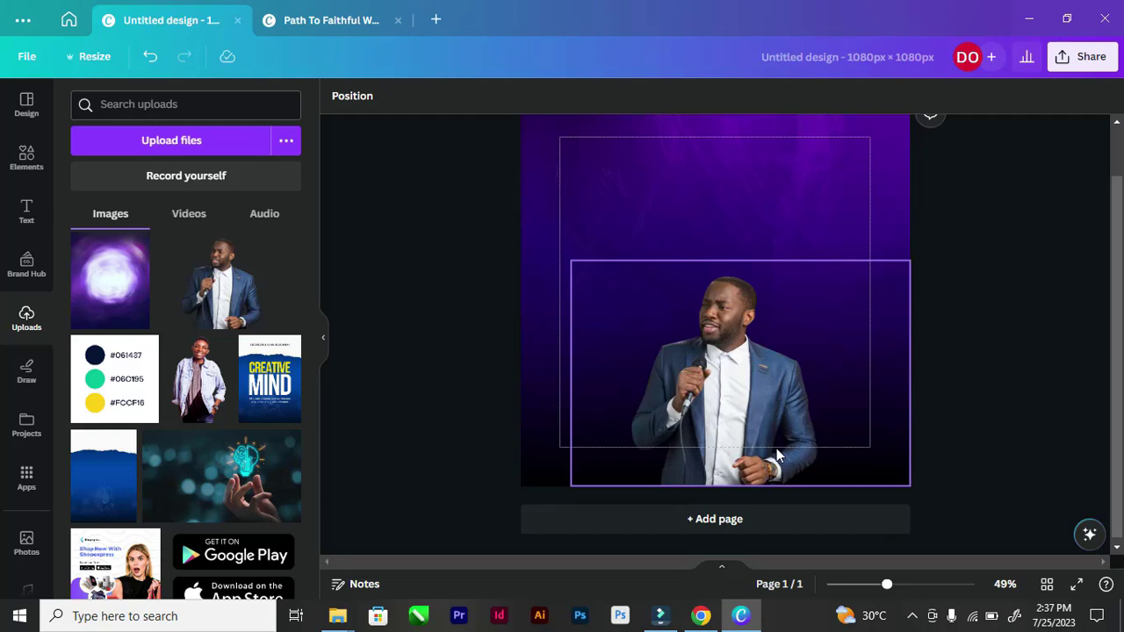
scroll(772, 405, up, 2)
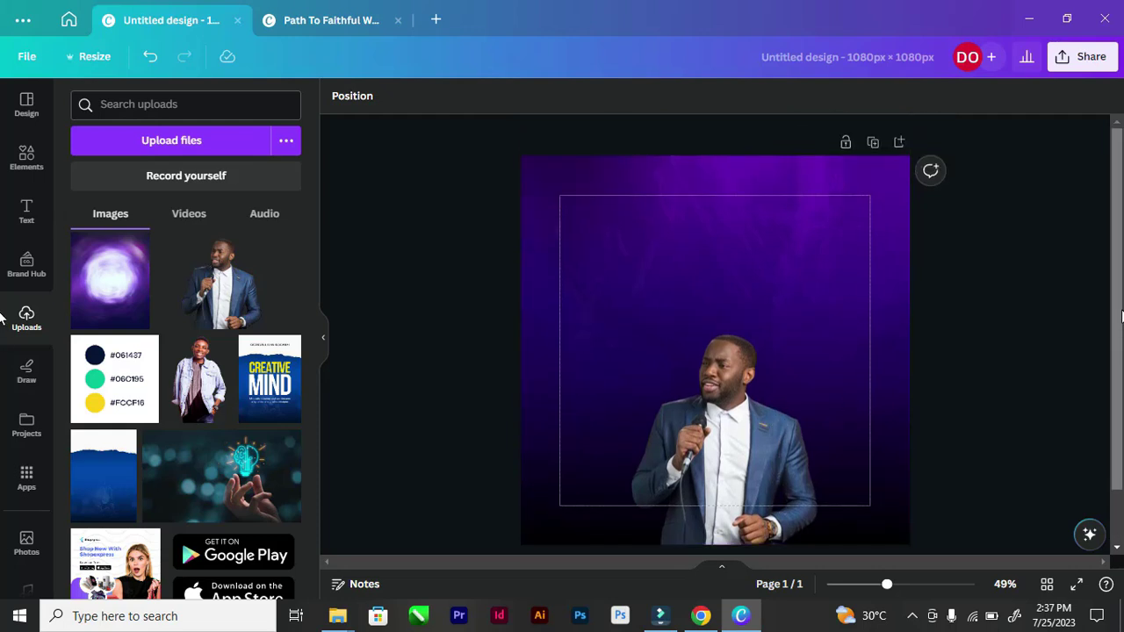
scroll(1114, 305, down, 1)
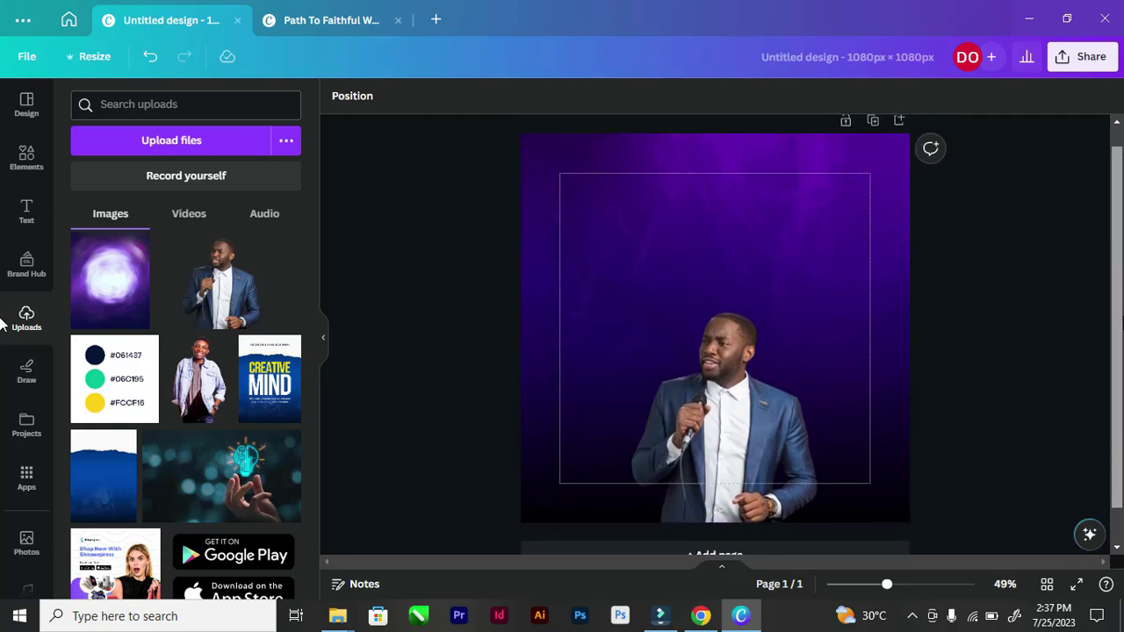
key(Tab)
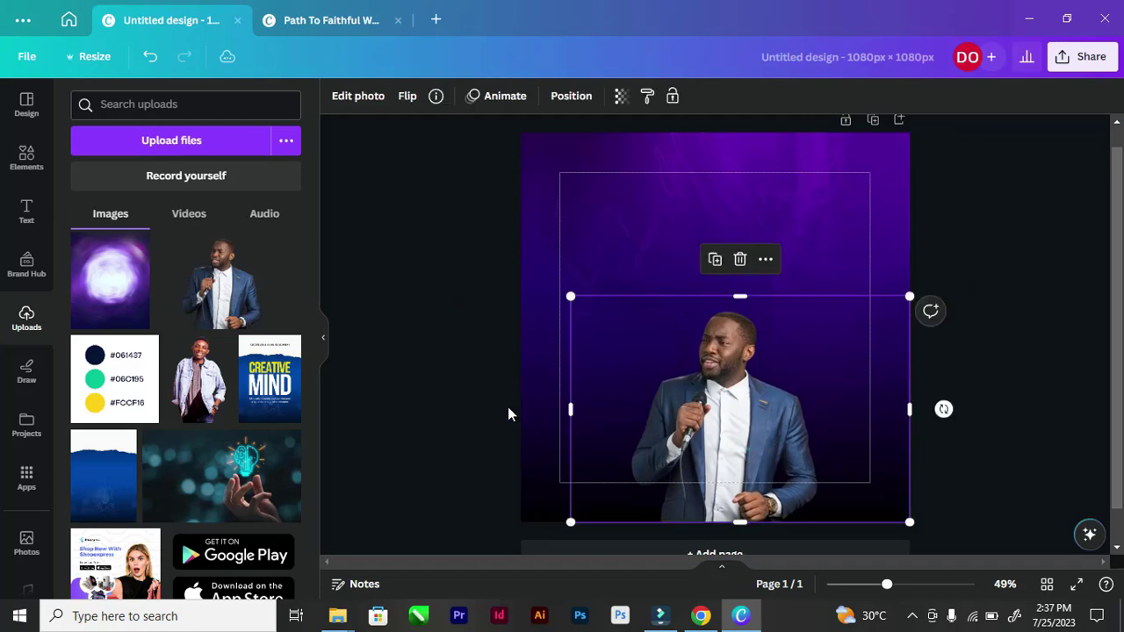
click(445, 369)
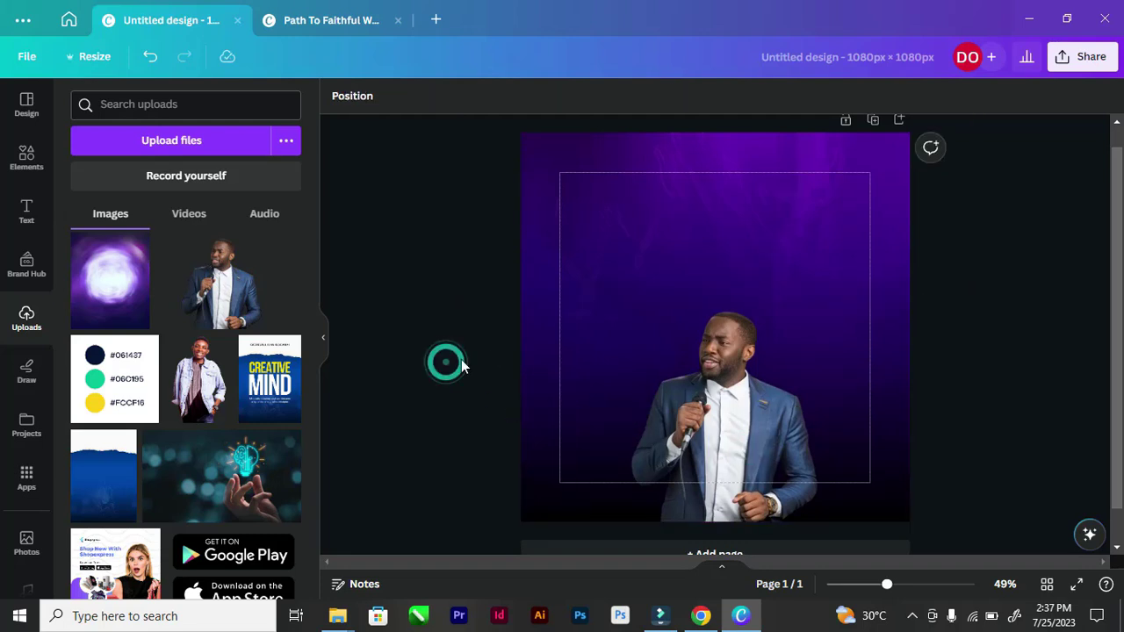
click(727, 349)
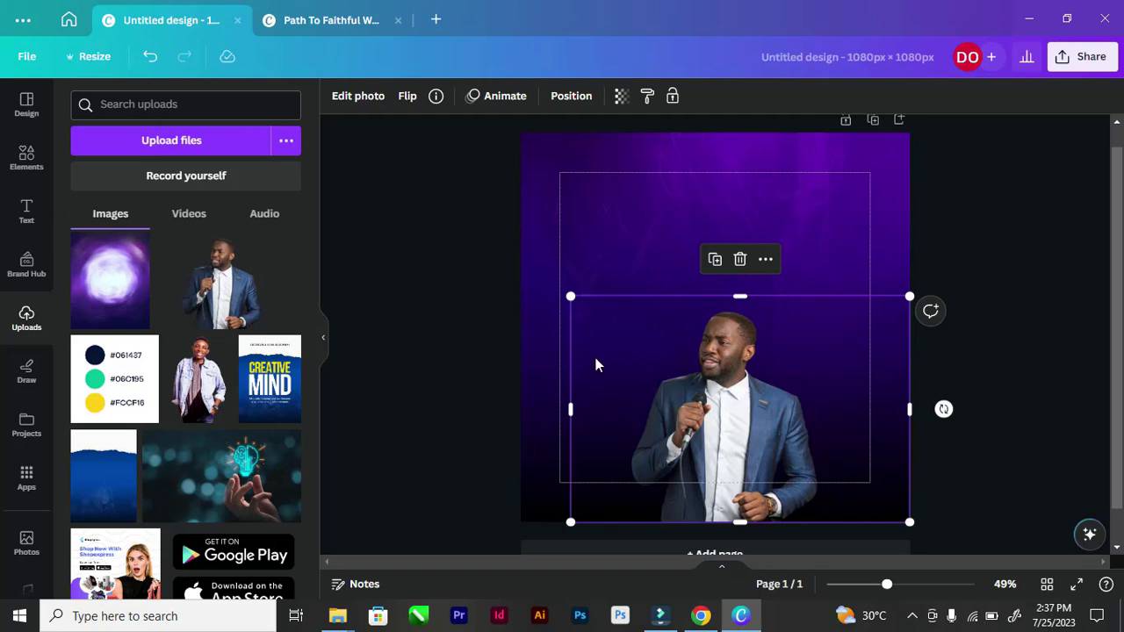
drag(734, 395, 753, 390)
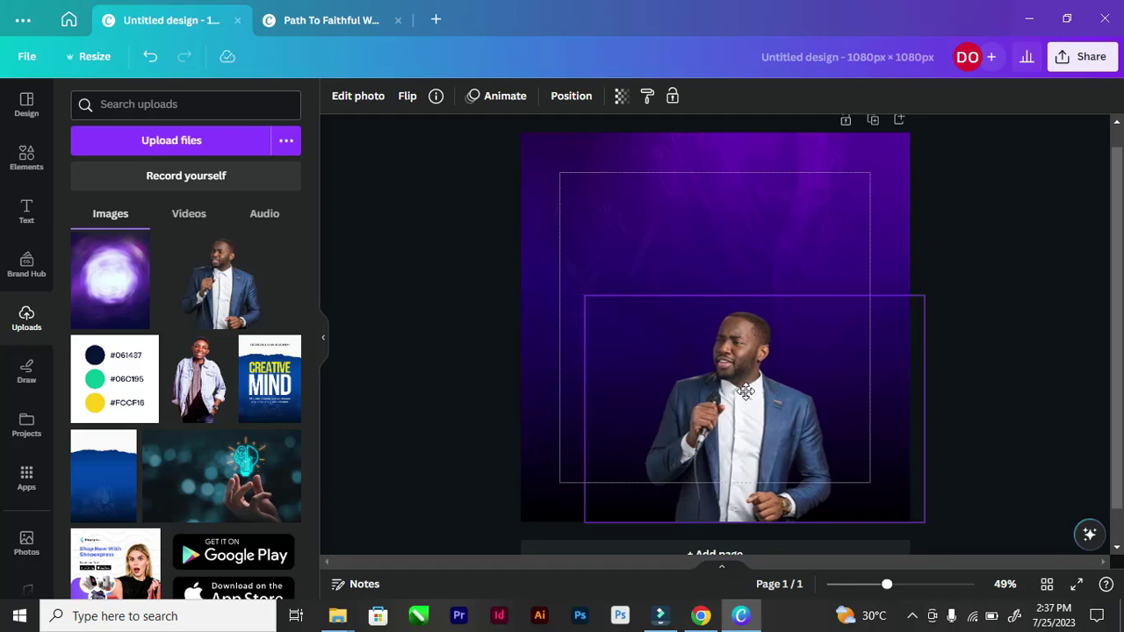
click(450, 293)
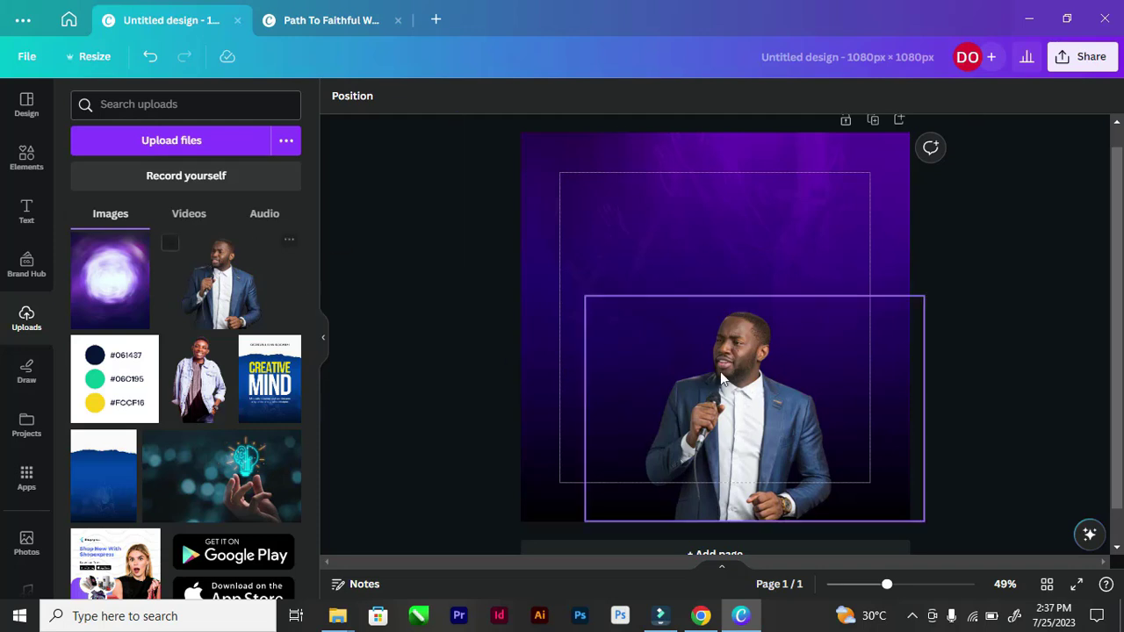
Step: Apply the Belvedere filter from the Natural group to the speaker cutout
click(740, 444)
click(356, 98)
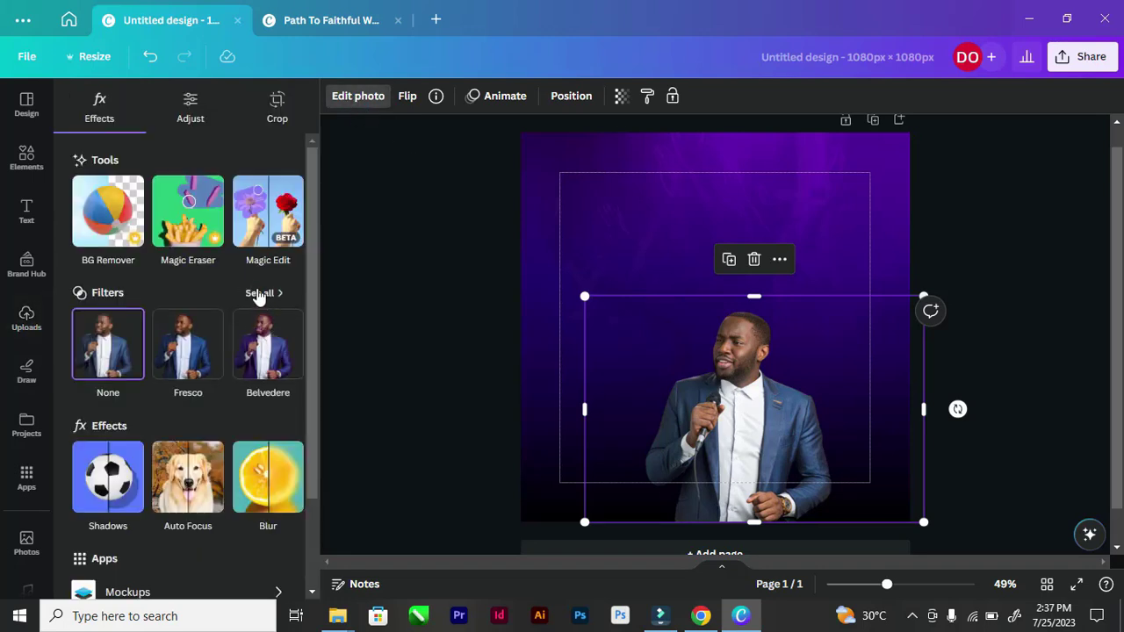
click(259, 295)
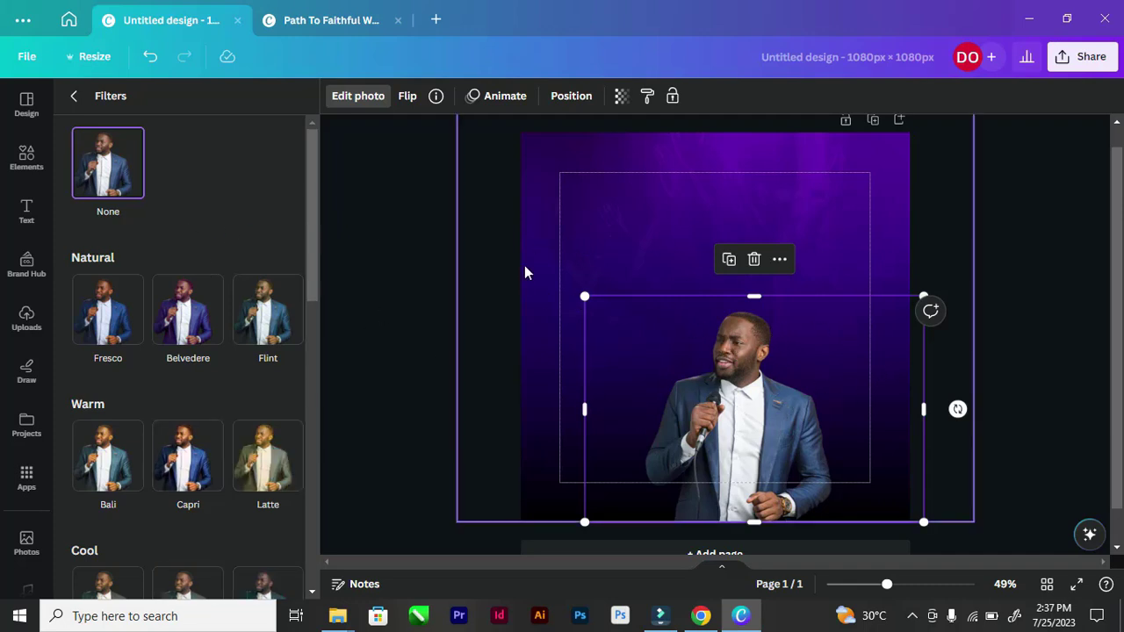
scroll(220, 390, down, 4)
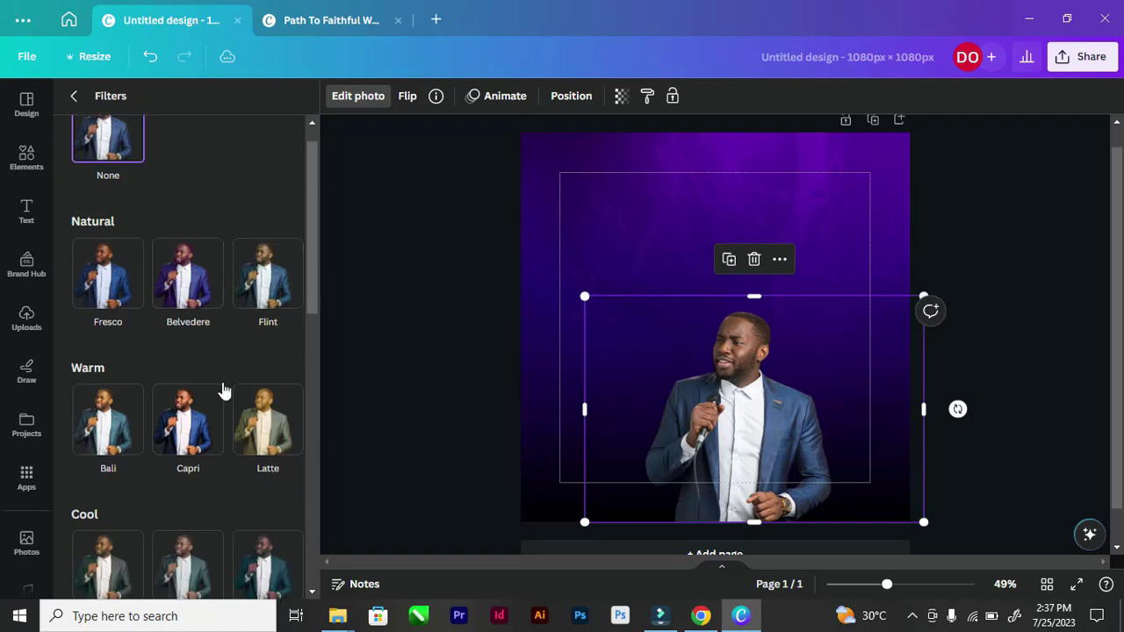
scroll(222, 380, up, 2)
scroll(221, 380, down, 5)
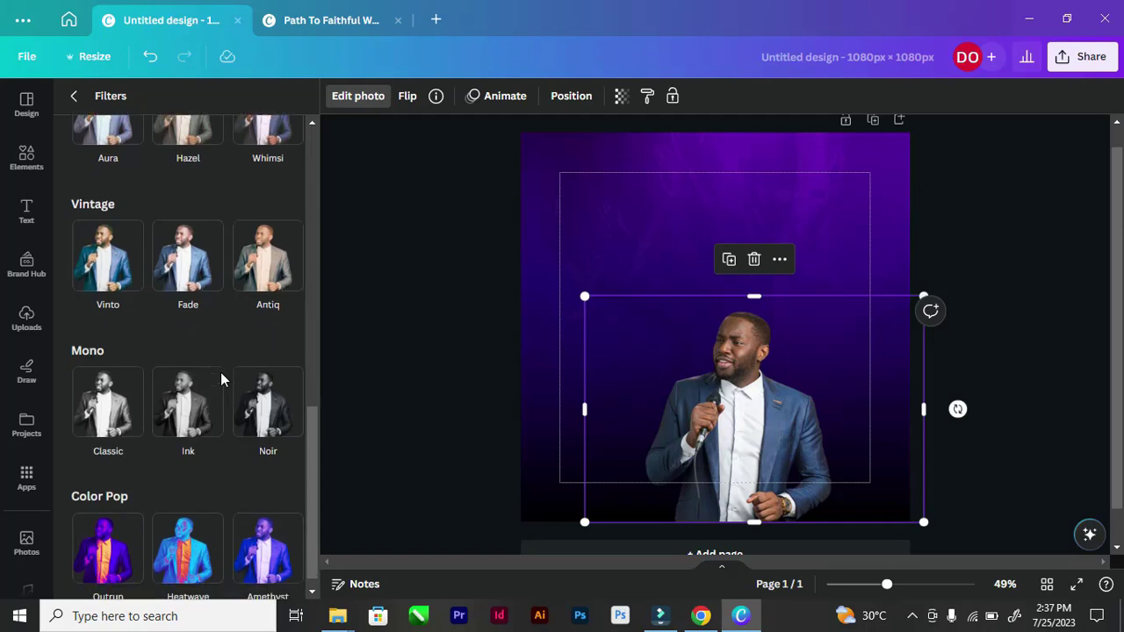
scroll(222, 379, up, 6)
scroll(221, 382, up, 1)
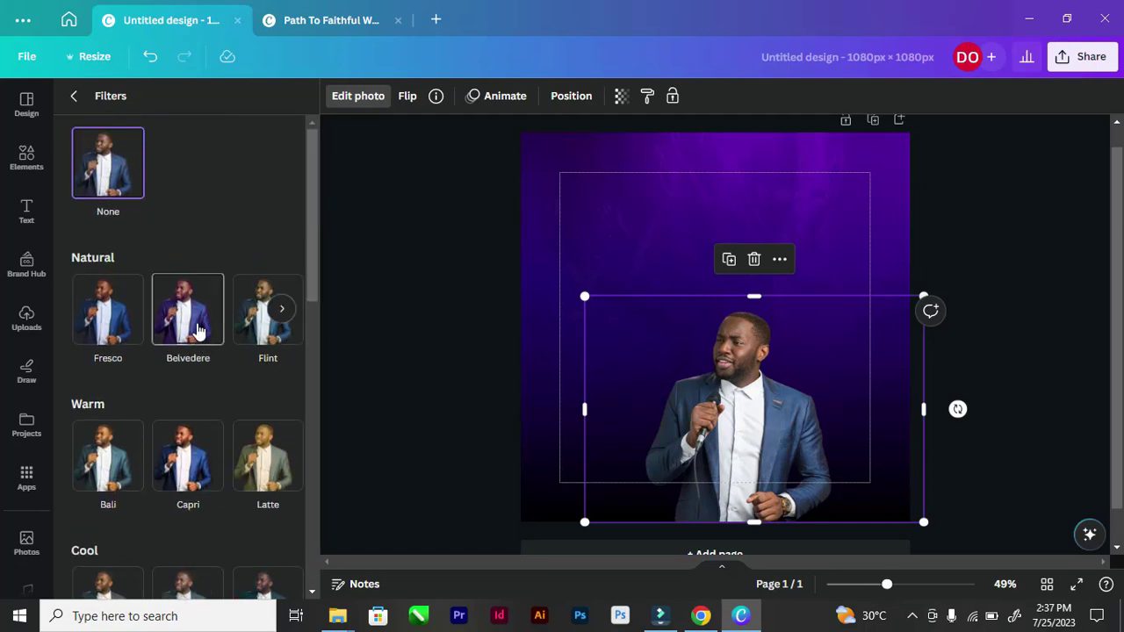
click(179, 301)
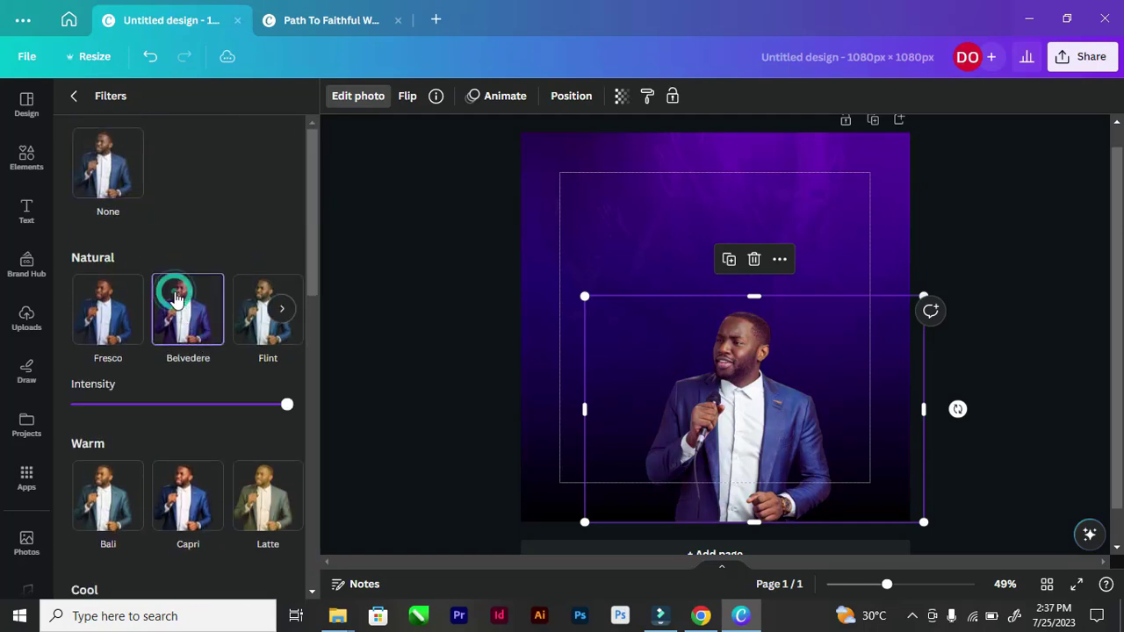
click(448, 264)
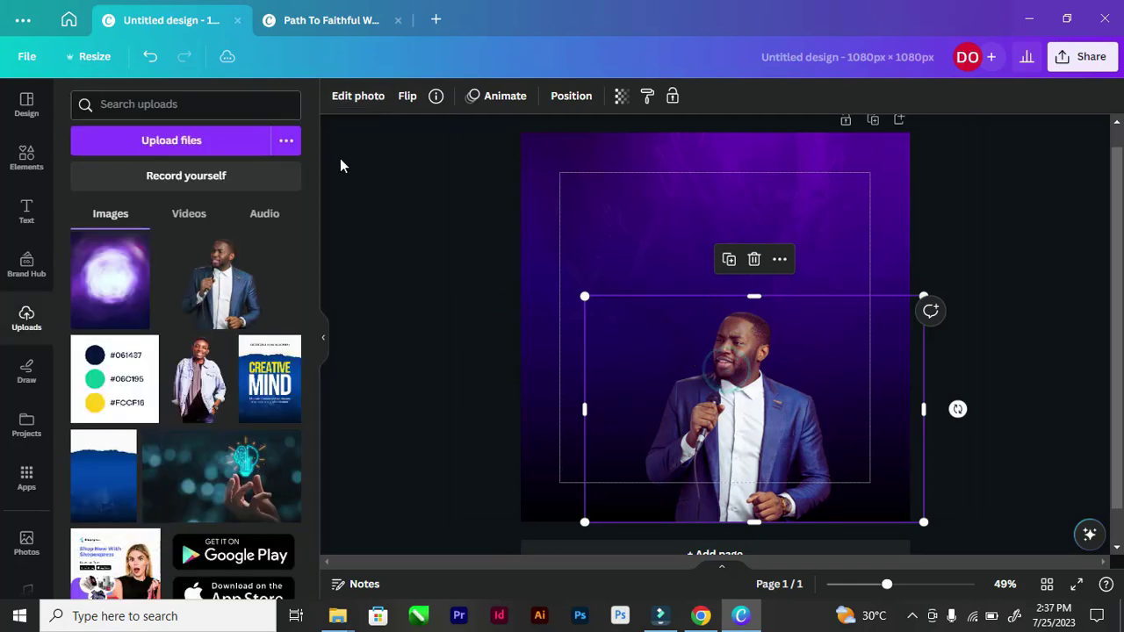
Step: Test the speaker cutout's Belvedere filter at zero intensity and return it to full intensity
click(359, 96)
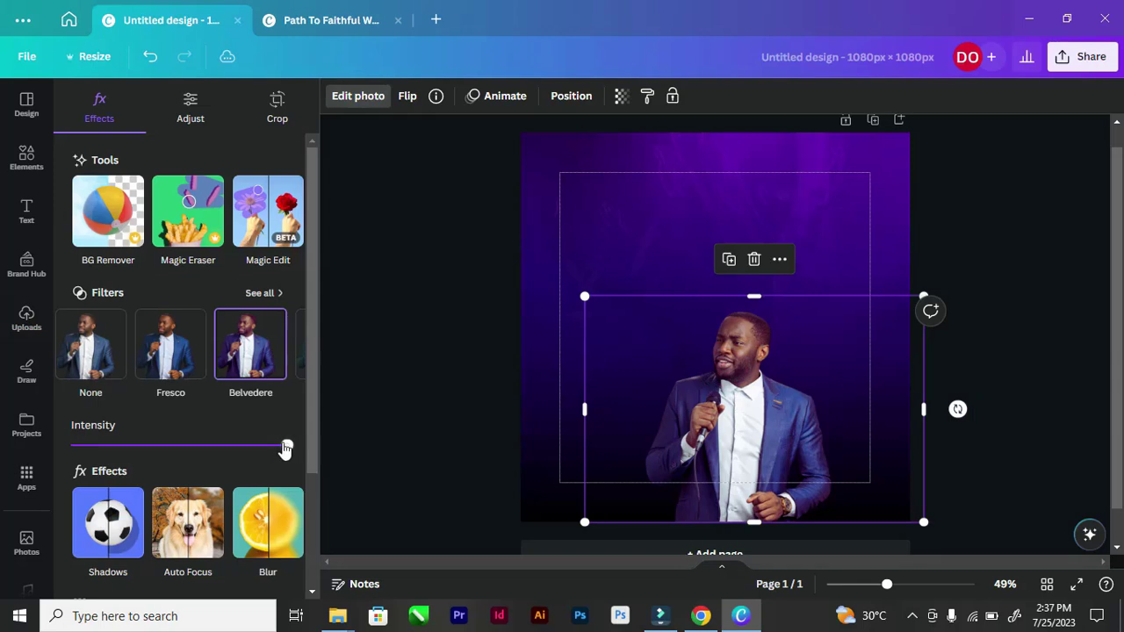
drag(284, 446, 71, 445)
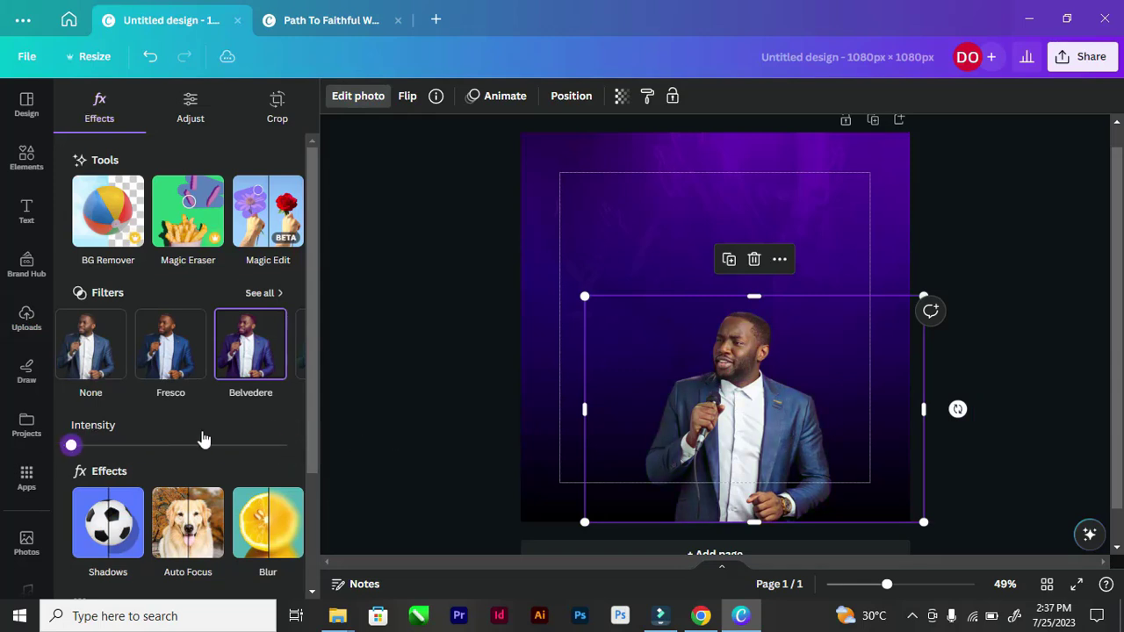
drag(203, 439, 324, 452)
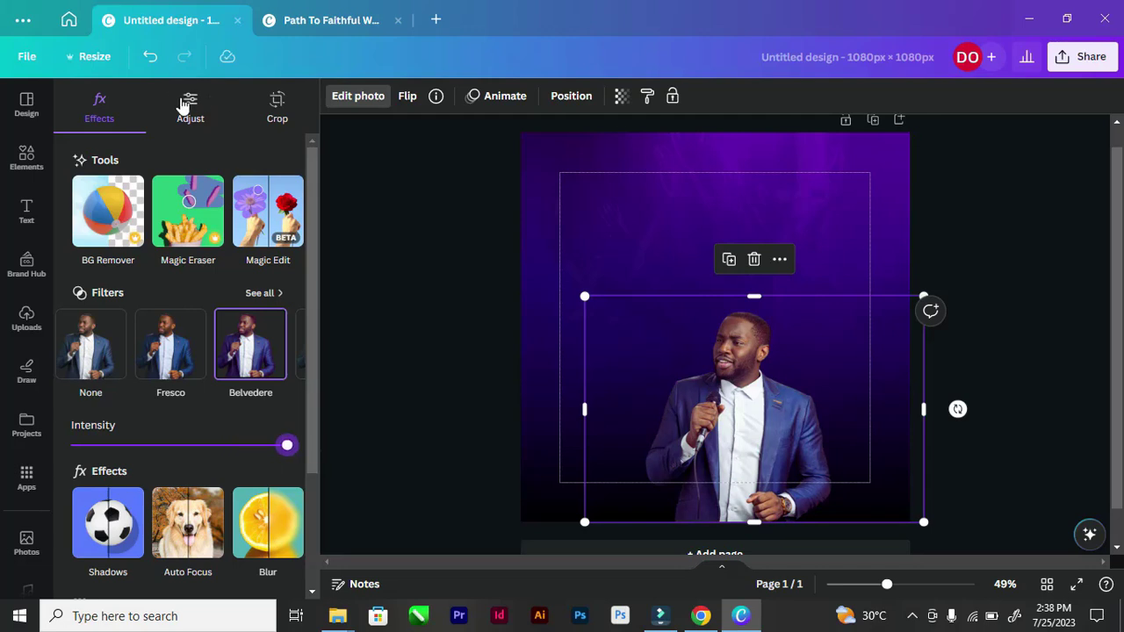
Step: Cool the speaker cutout's white balance by setting its temperature to -38
click(185, 104)
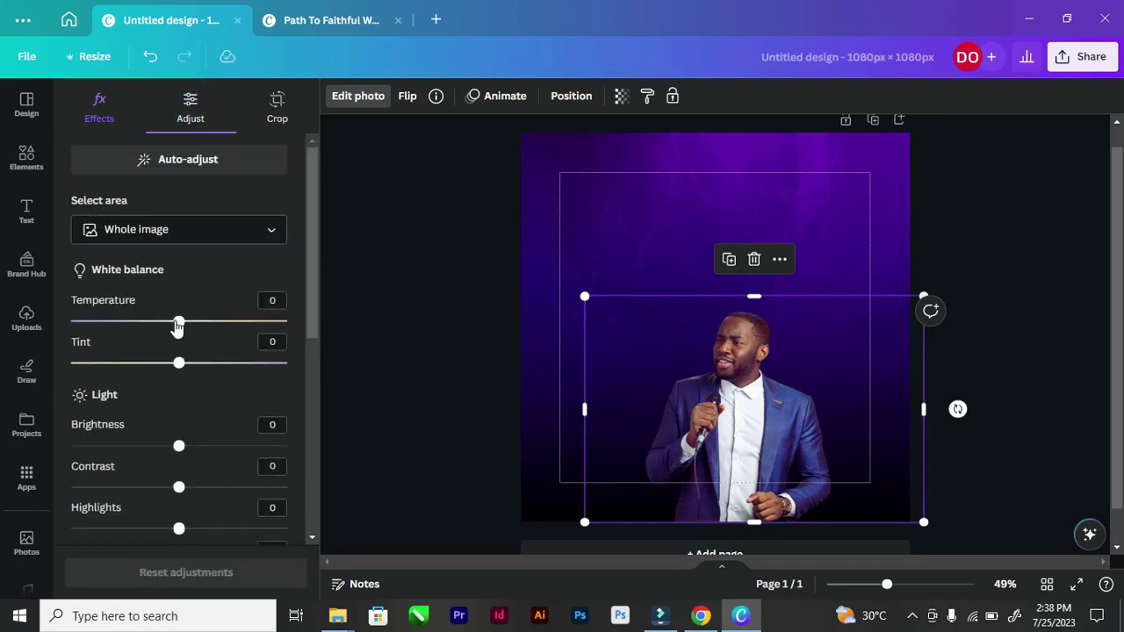
drag(178, 325, 145, 327)
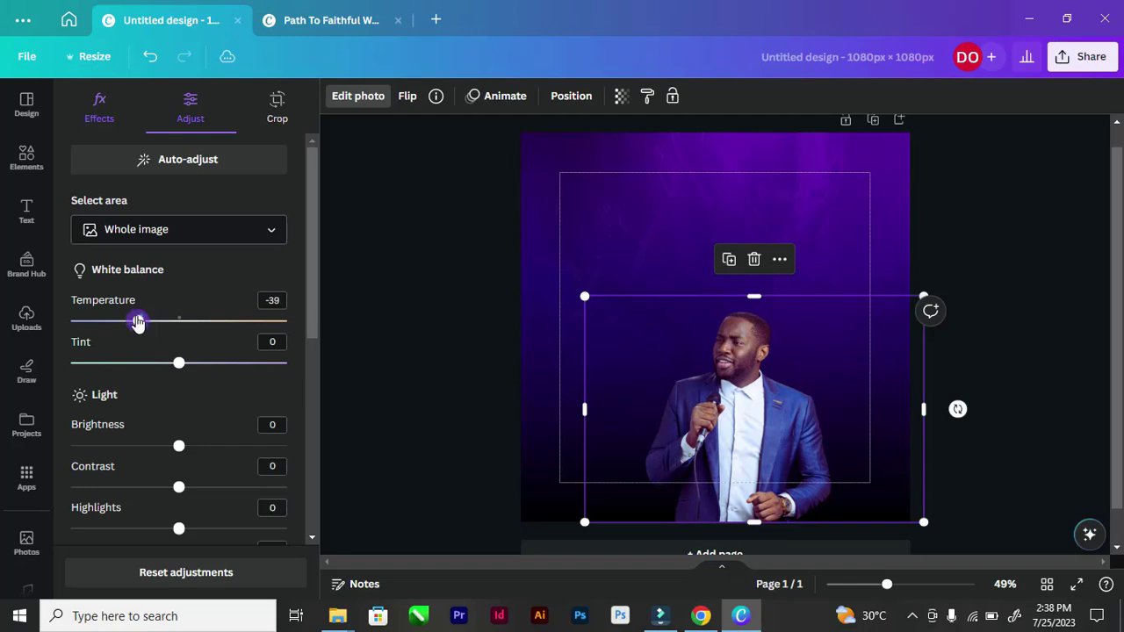
drag(138, 323, 143, 321)
drag(143, 322, 138, 321)
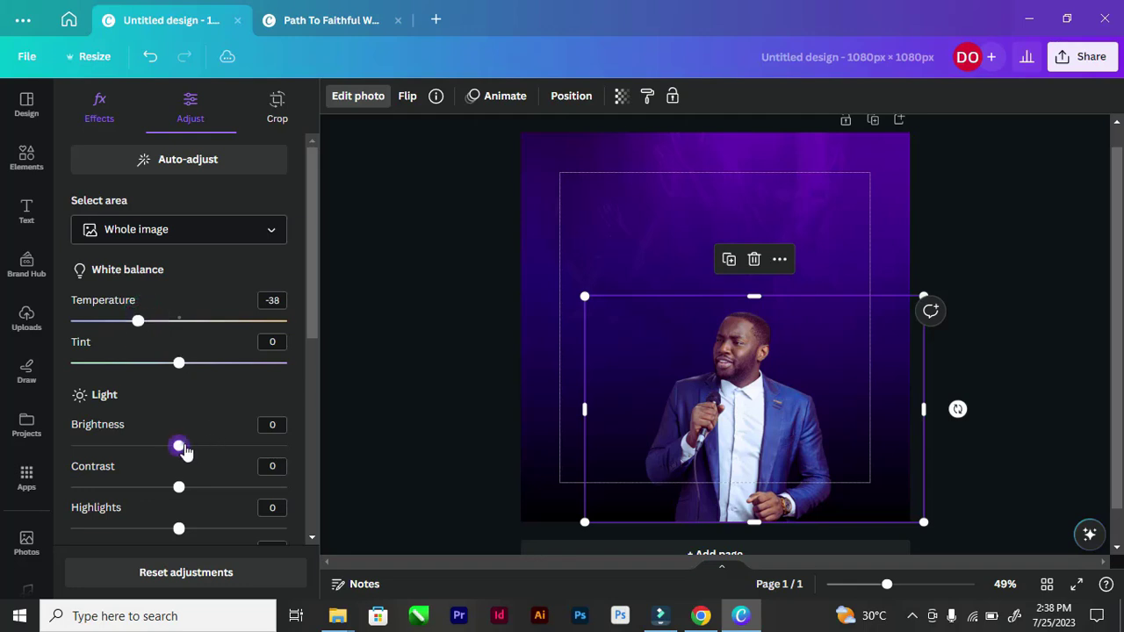
Step: Set the speaker cutout's light values: brightness 28, contrast 21, highlights 12, shadows -8, whites 23 and blacks -7
drag(181, 447, 207, 494)
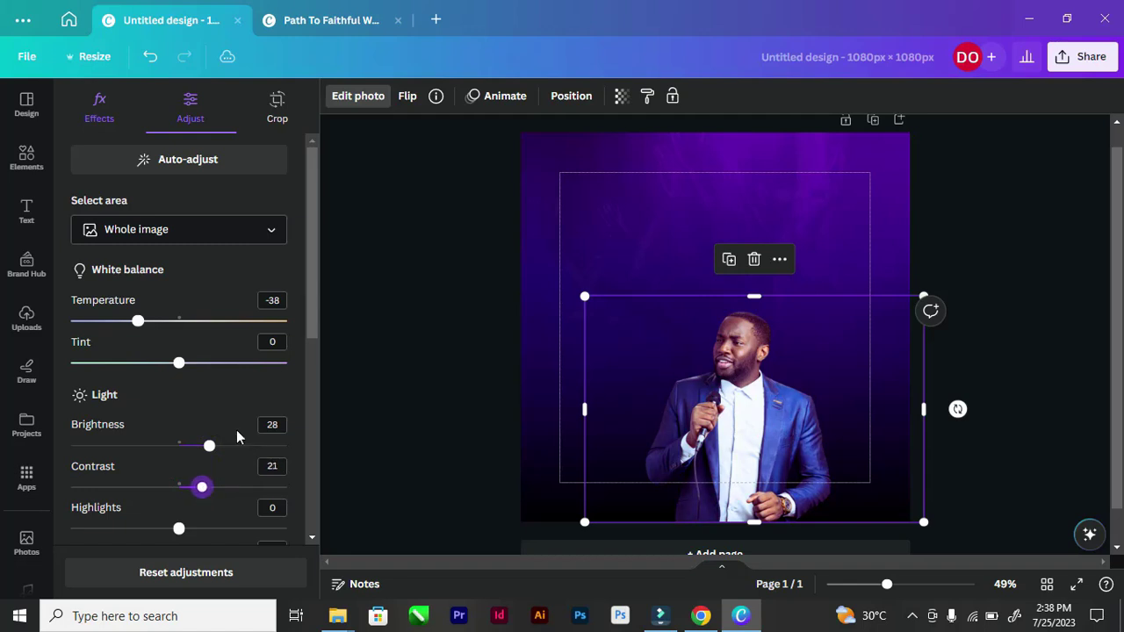
scroll(233, 436, down, 2)
drag(181, 343, 174, 381)
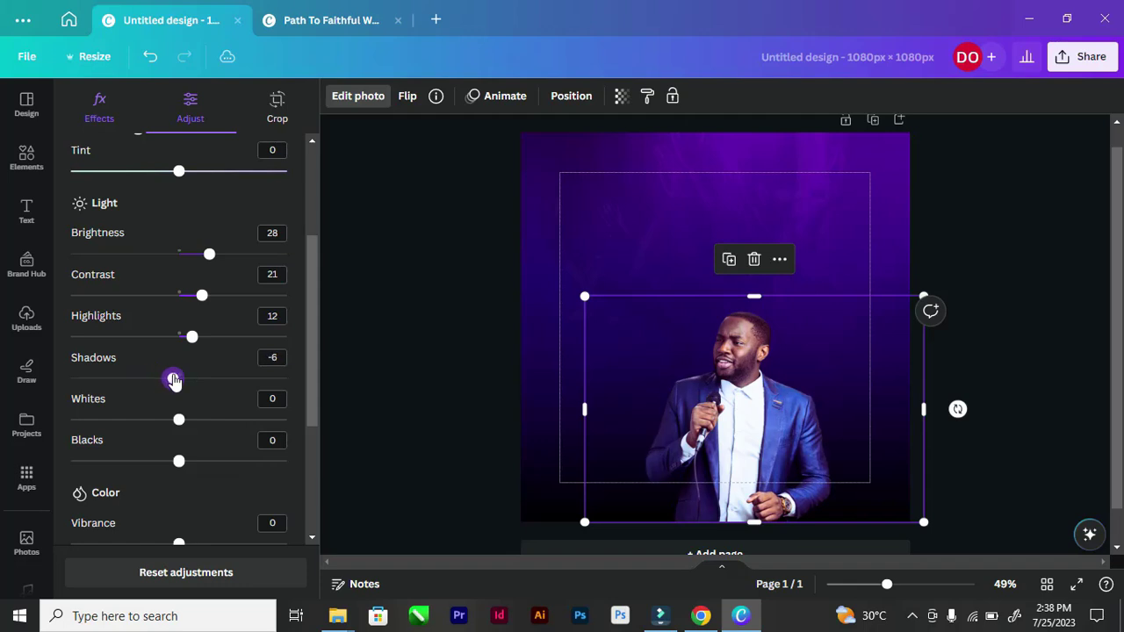
drag(181, 420, 203, 419)
mouse_move(179, 462)
mouse_down()
mouse_move(111, 462)
mouse_move(173, 464)
mouse_up()
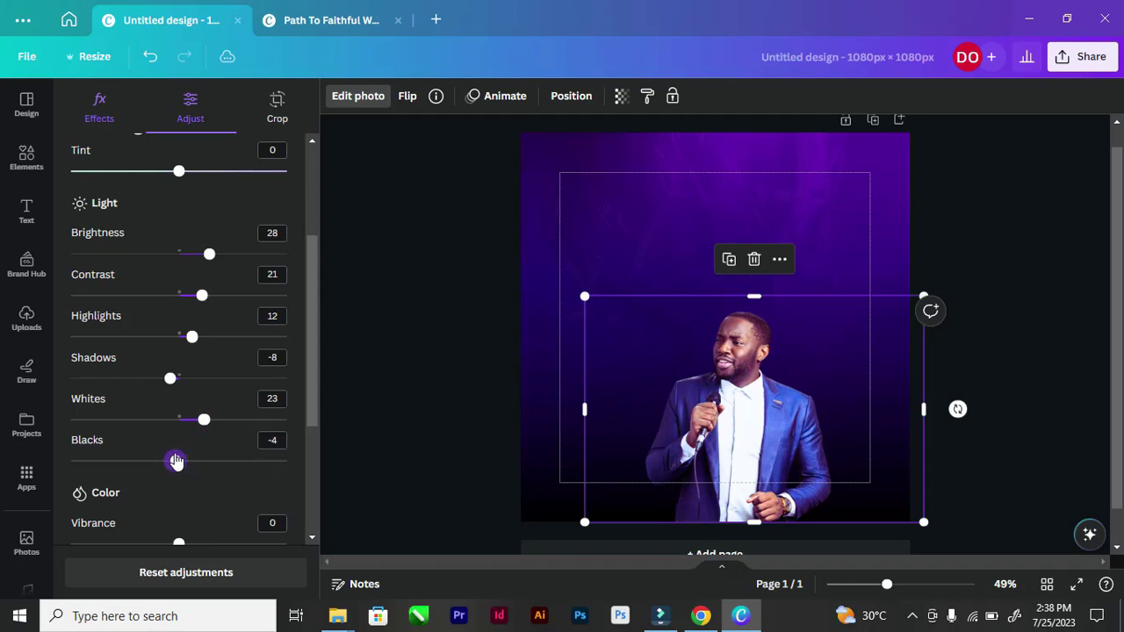
Step: Set the speaker cutout's vibrance to 59, saturation to -17 and sharpness to 20
scroll(218, 425, down, 3)
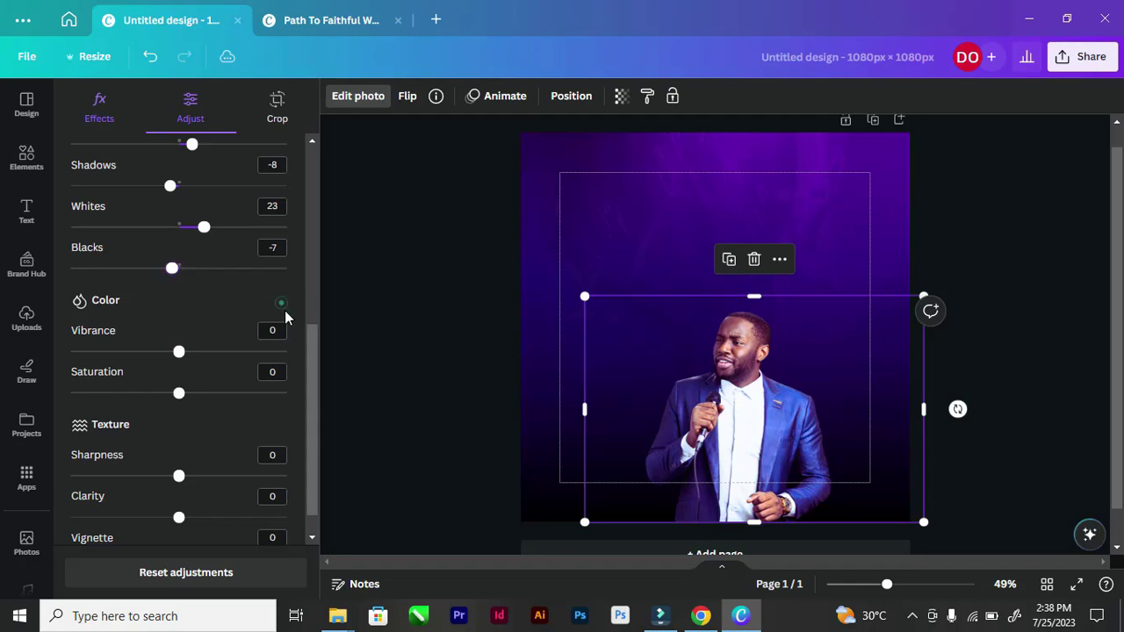
drag(311, 333, 326, 279)
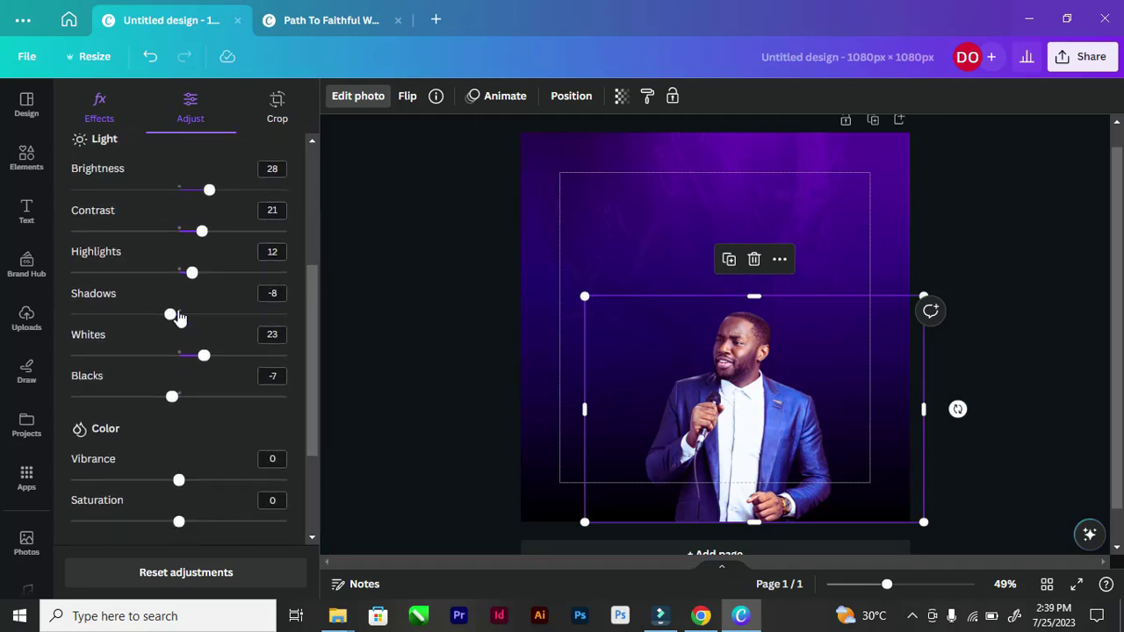
drag(306, 348, 311, 420)
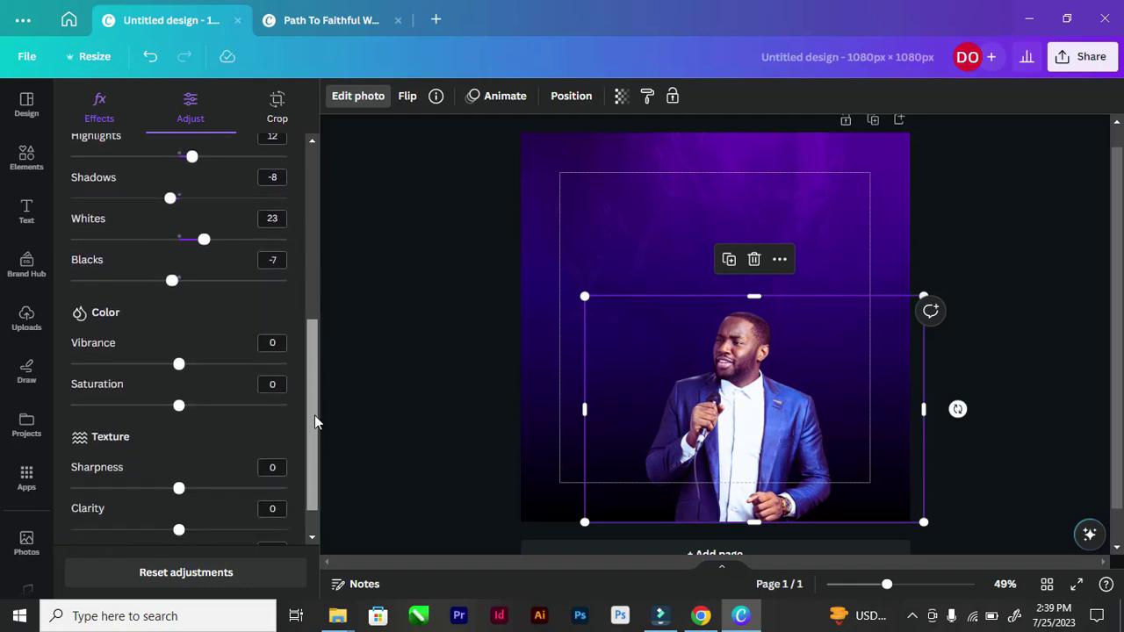
drag(181, 365, 243, 376)
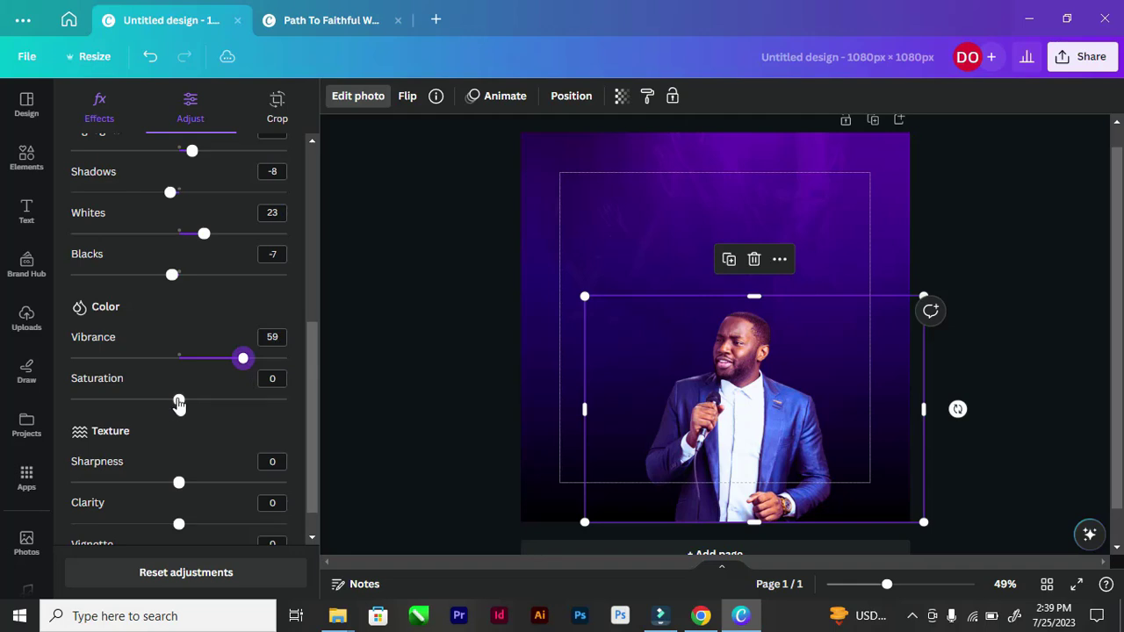
drag(177, 401, 163, 403)
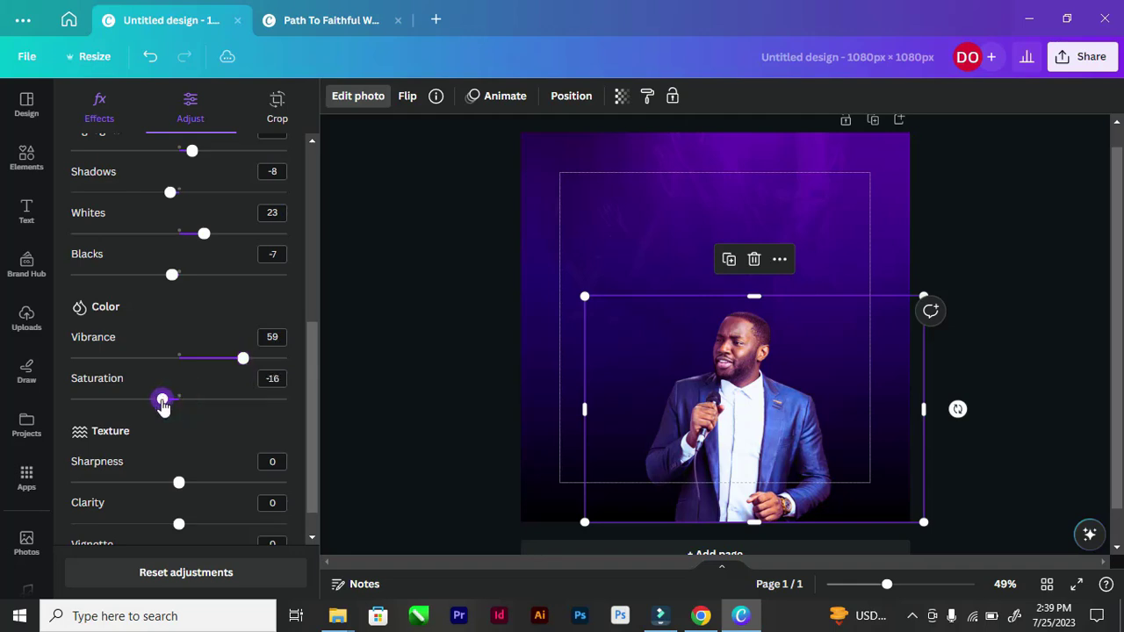
drag(313, 376, 313, 394)
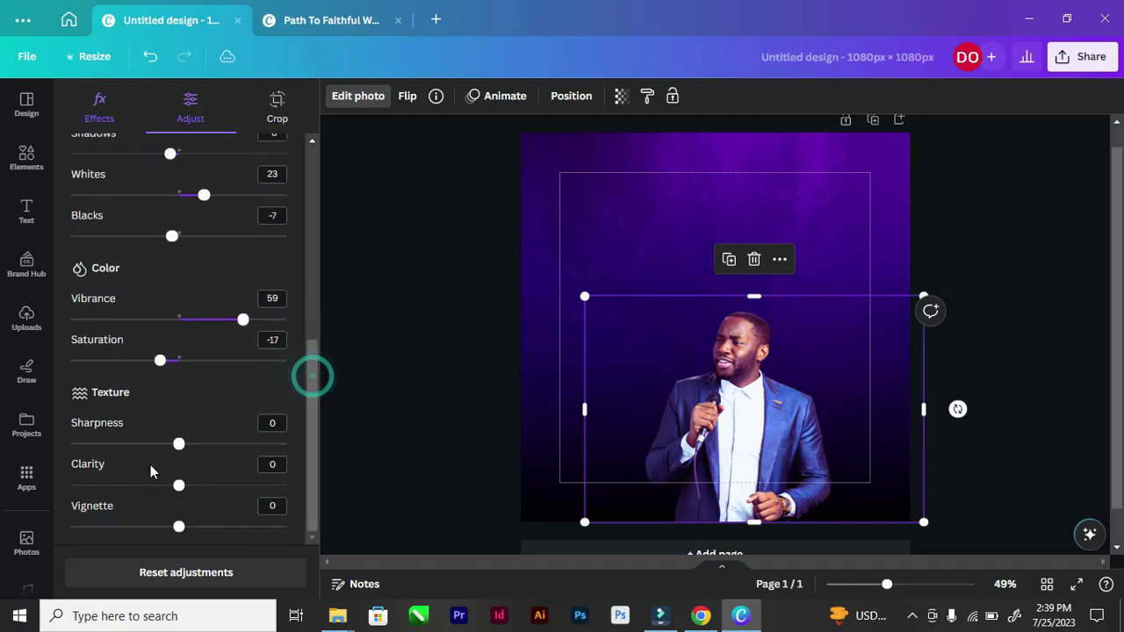
drag(179, 451, 201, 447)
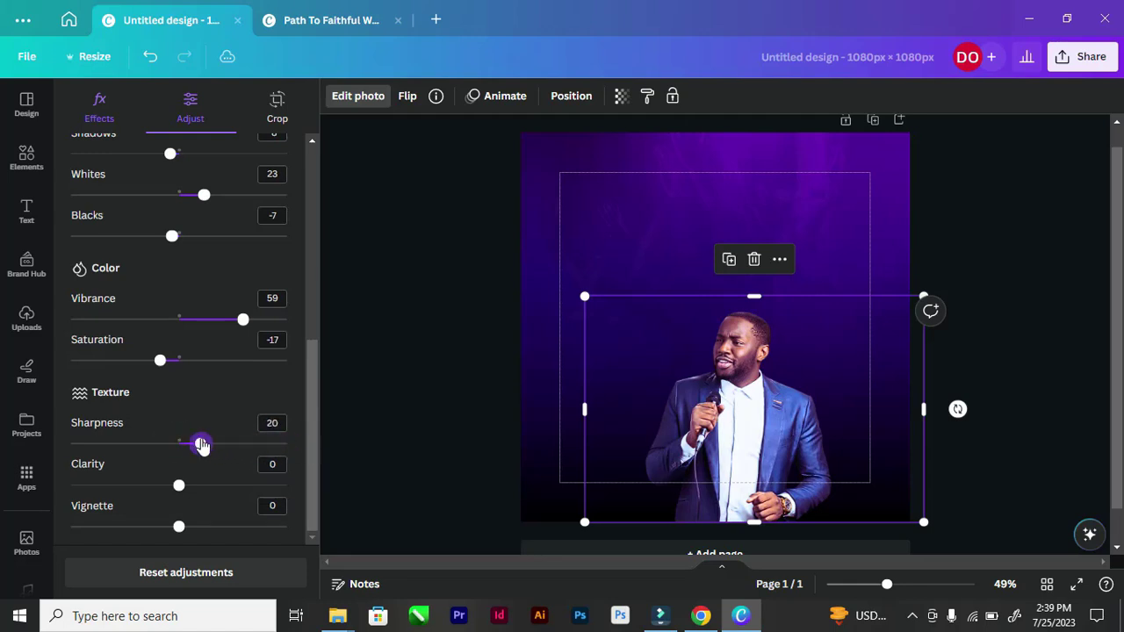
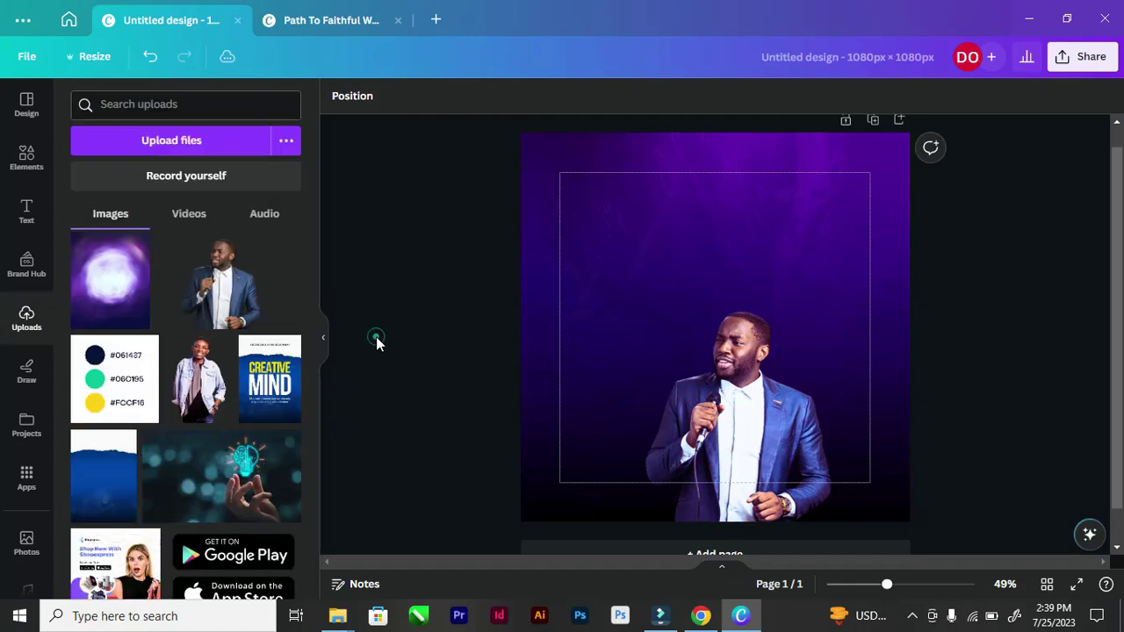
click(376, 334)
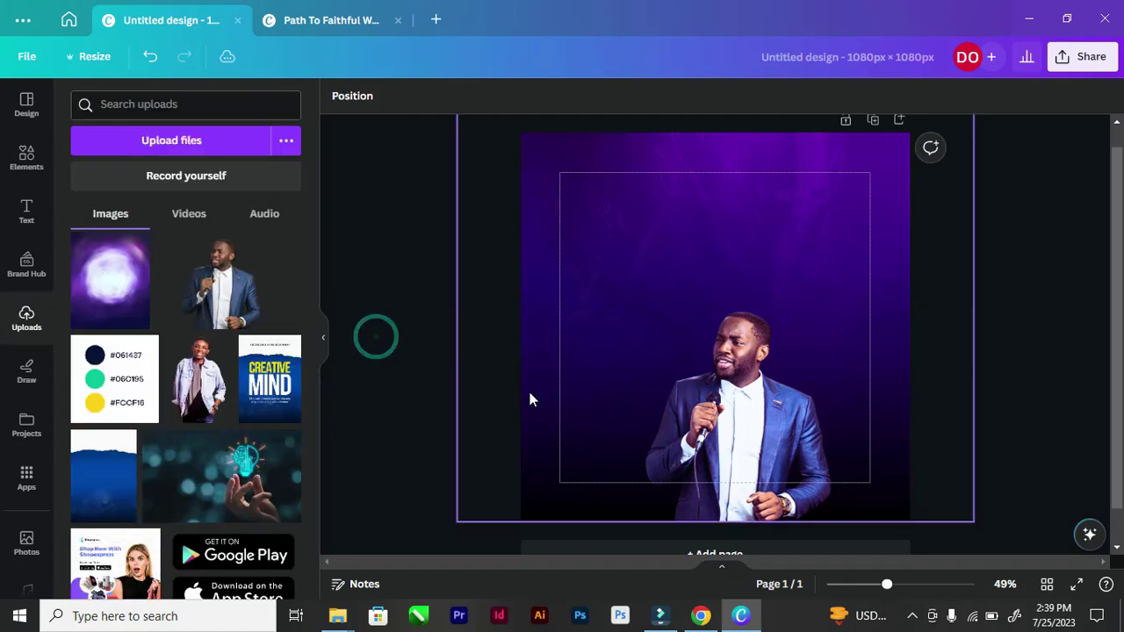
click(732, 363)
click(439, 304)
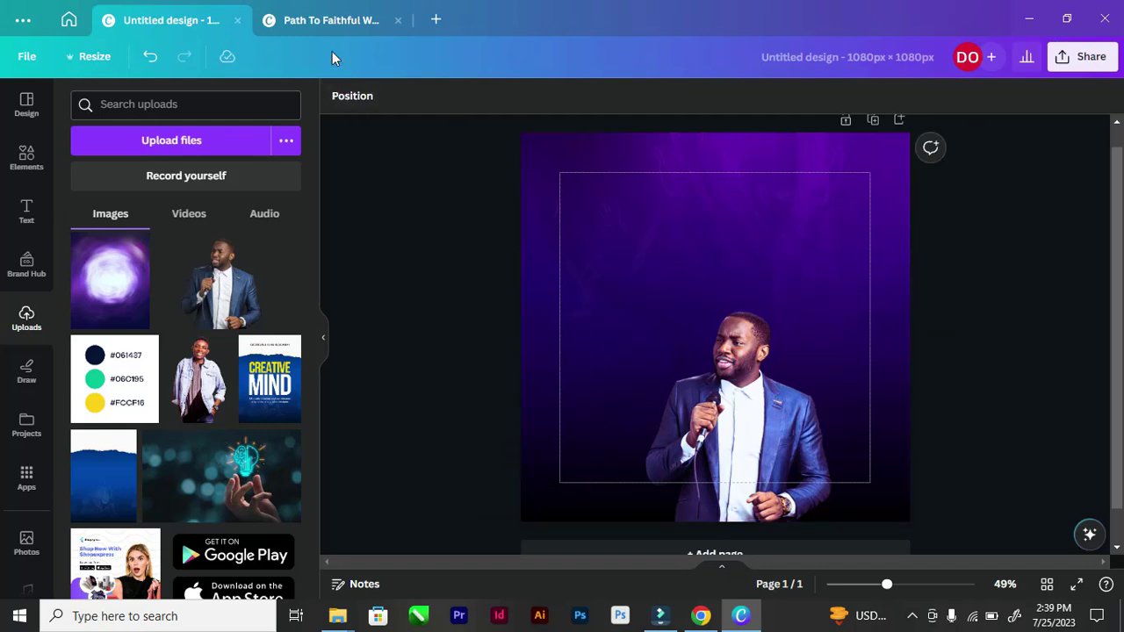
Step: Inspect the "PATH TO" and "FAITHFUL WORSHIP" title texts in the Path To Faithful Worship reference design and return to the untitled design
click(322, 19)
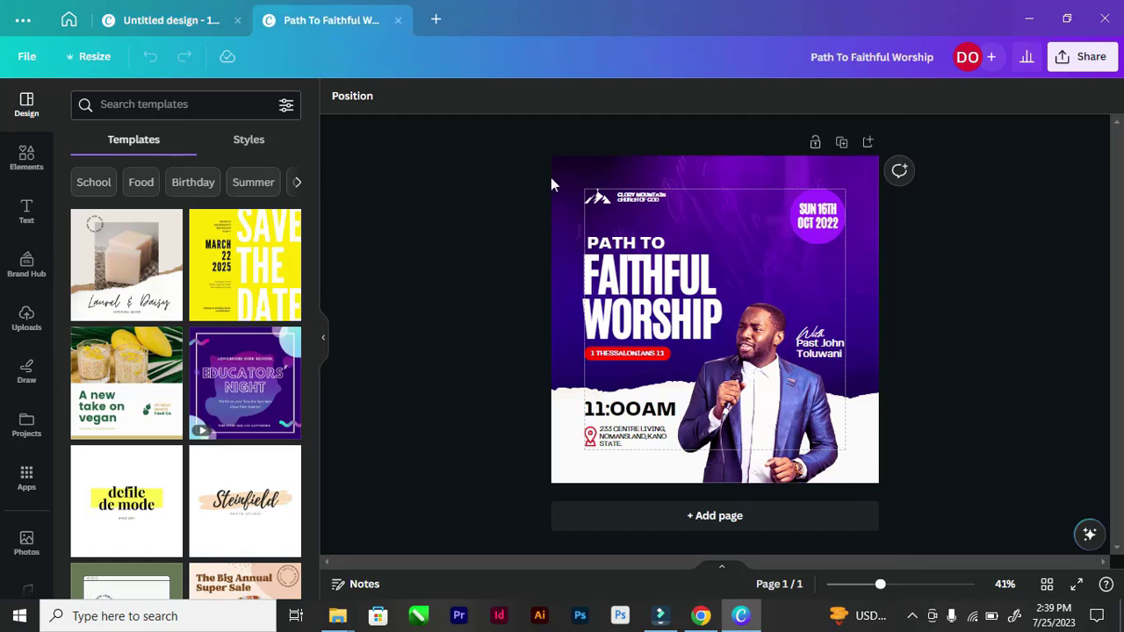
click(643, 302)
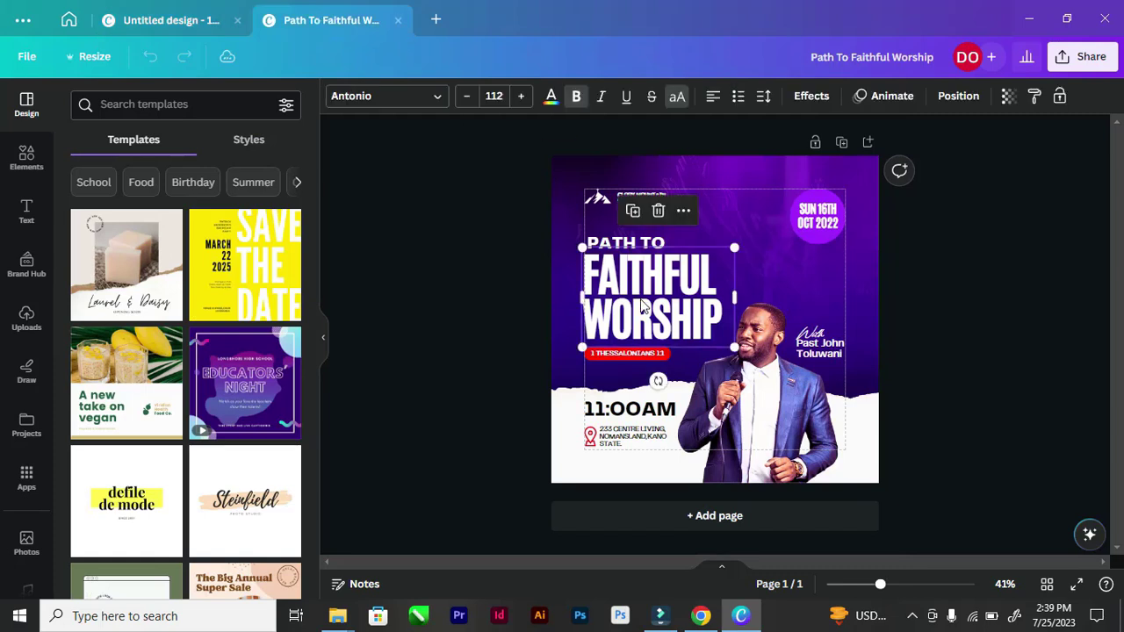
click(606, 241)
click(471, 238)
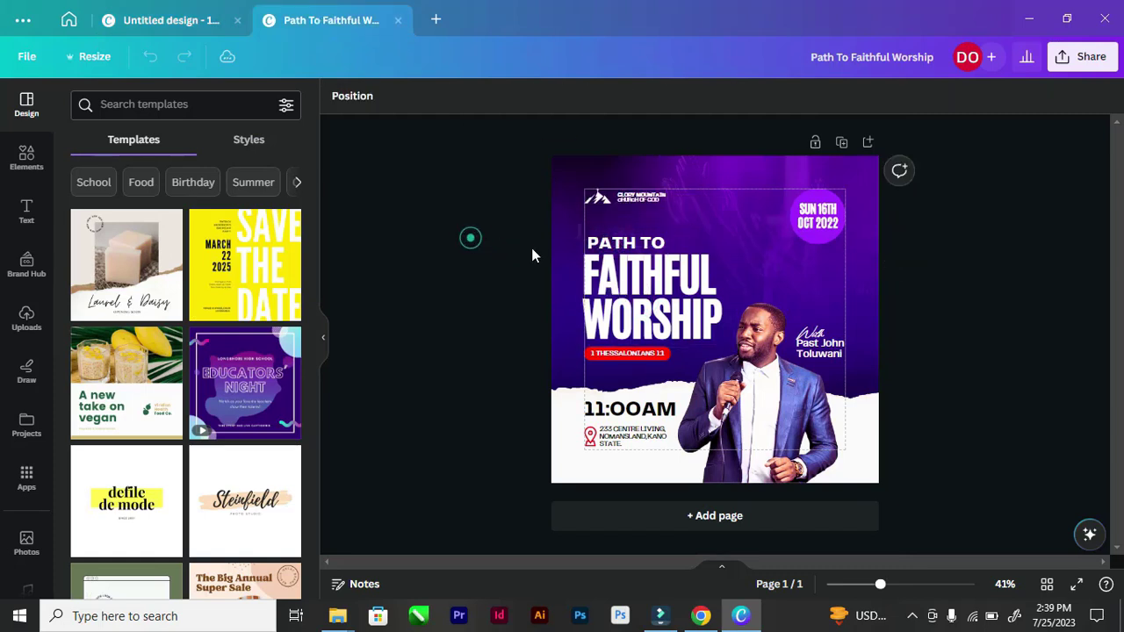
double_click(623, 243)
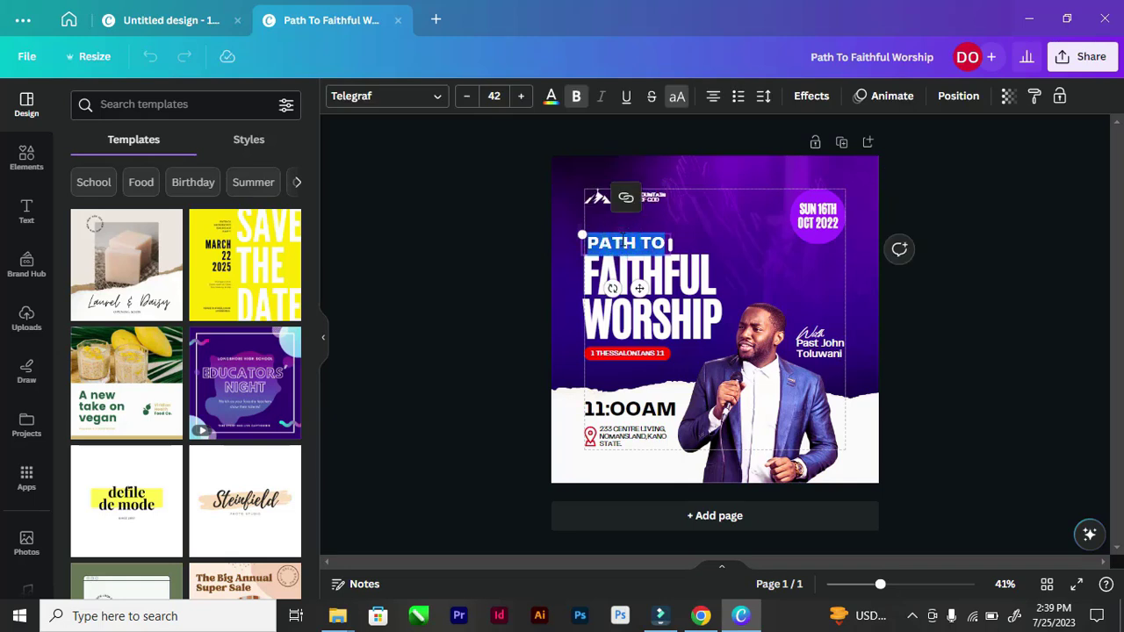
click(204, 13)
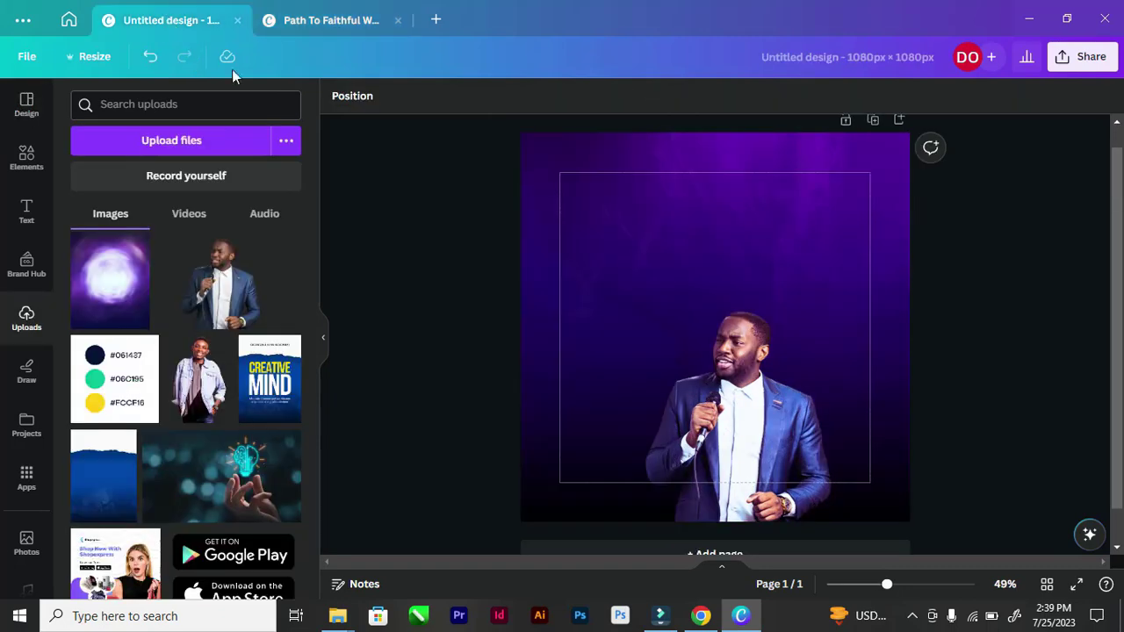
click(509, 244)
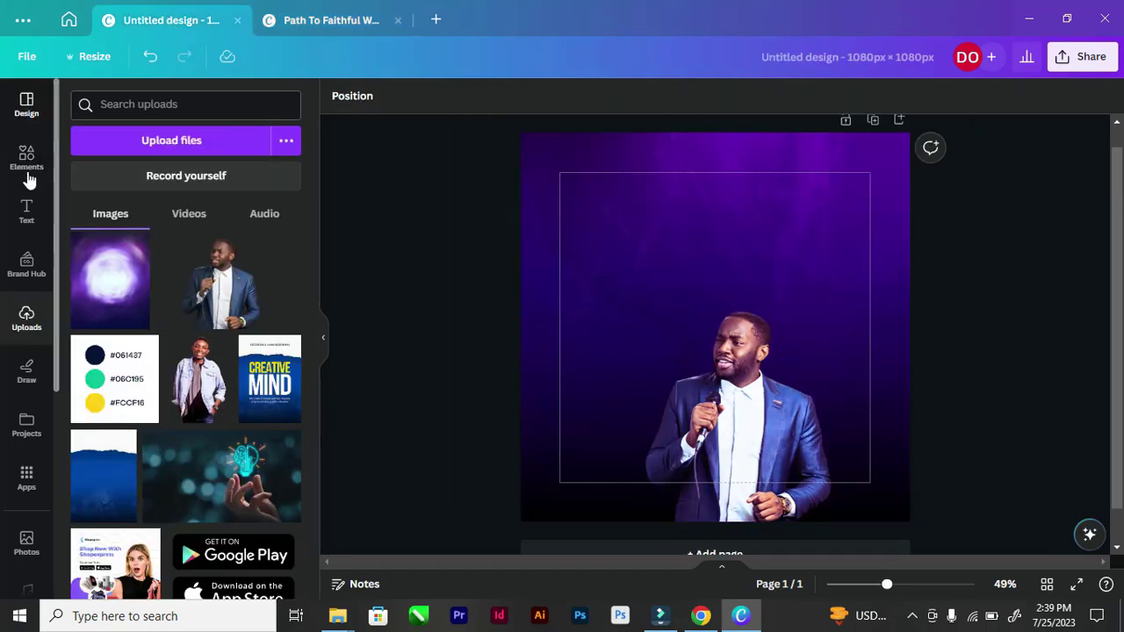
Step: Add a text box to the flyer and enlarge its text to about size 41.3
click(26, 215)
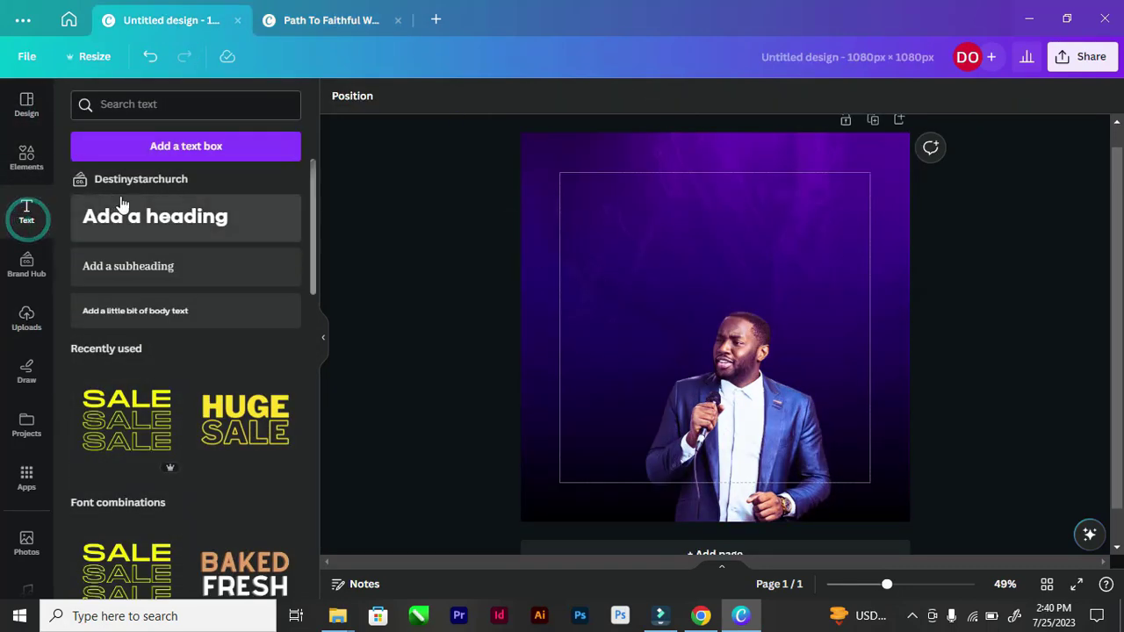
click(166, 157)
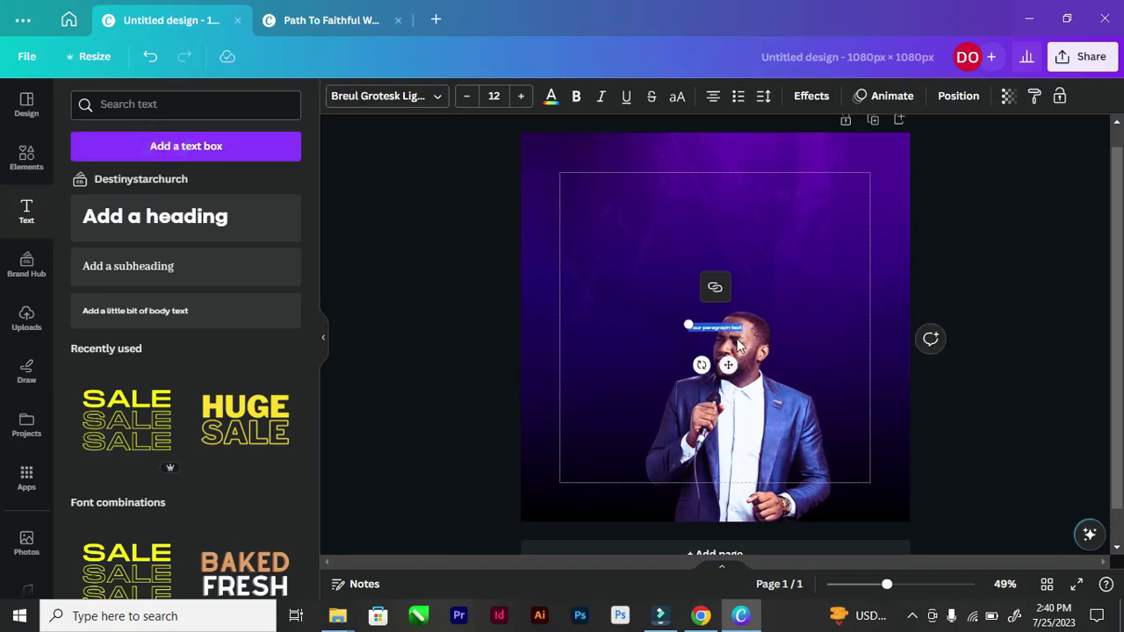
drag(688, 323, 563, 254)
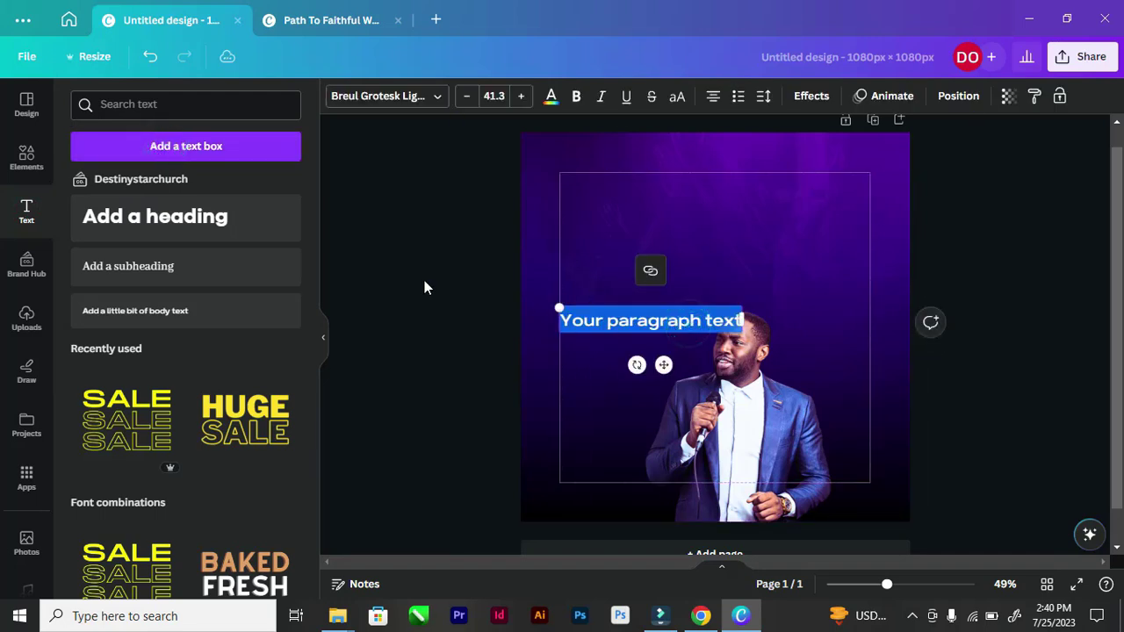
click(407, 273)
Step: Change the text to "Path To" and place it against the left margin guide in the flyer's upper part
drag(590, 327, 589, 252)
click(587, 249)
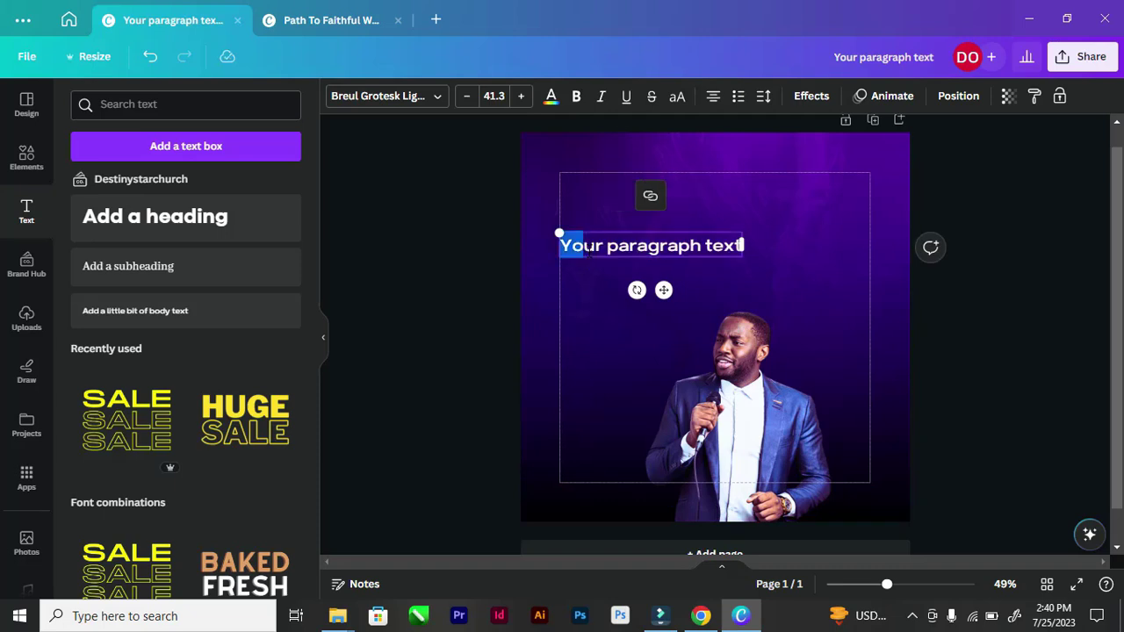
text(Path To)
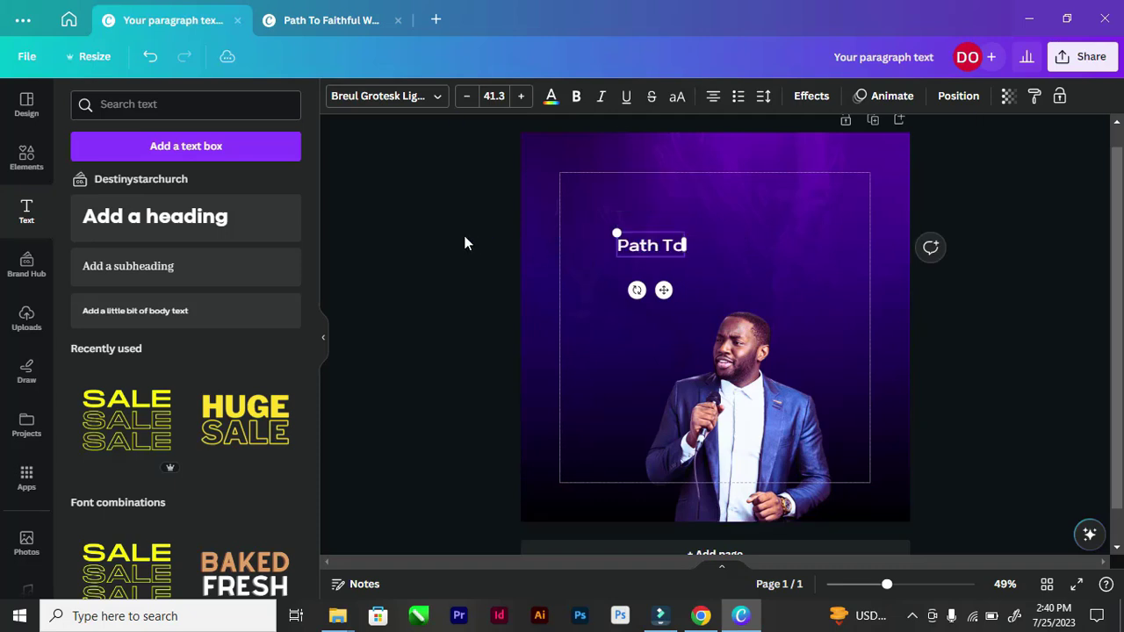
click(423, 241)
drag(627, 242, 569, 230)
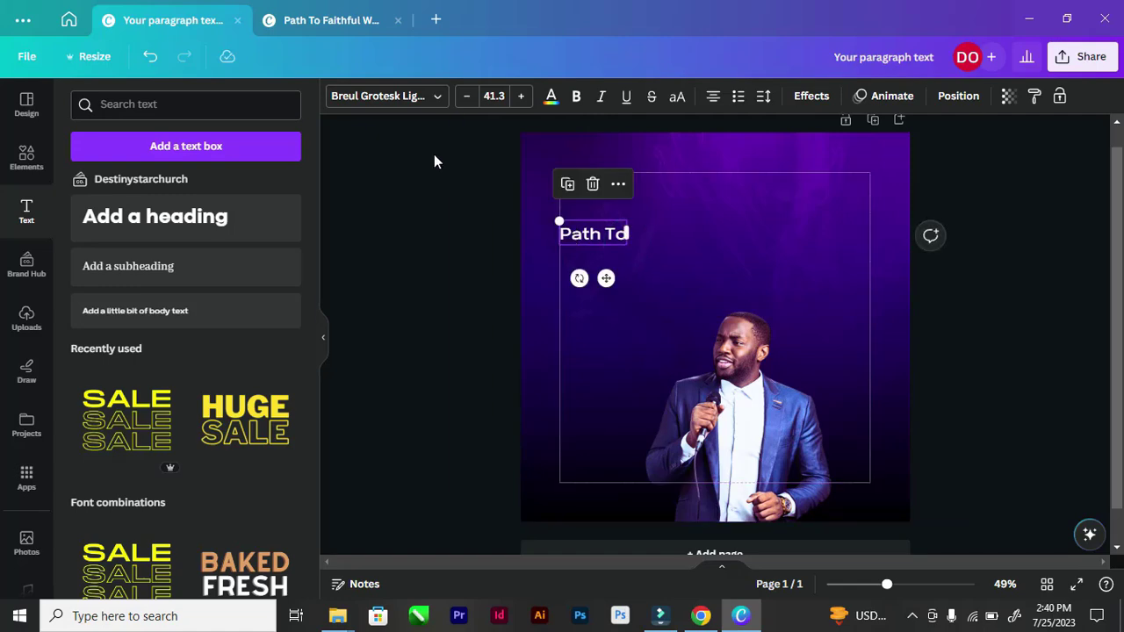
Step: Consult the headline in the reference design and add a text box reading "Faithful Worship" directly below "Path To"
click(333, 32)
click(591, 271)
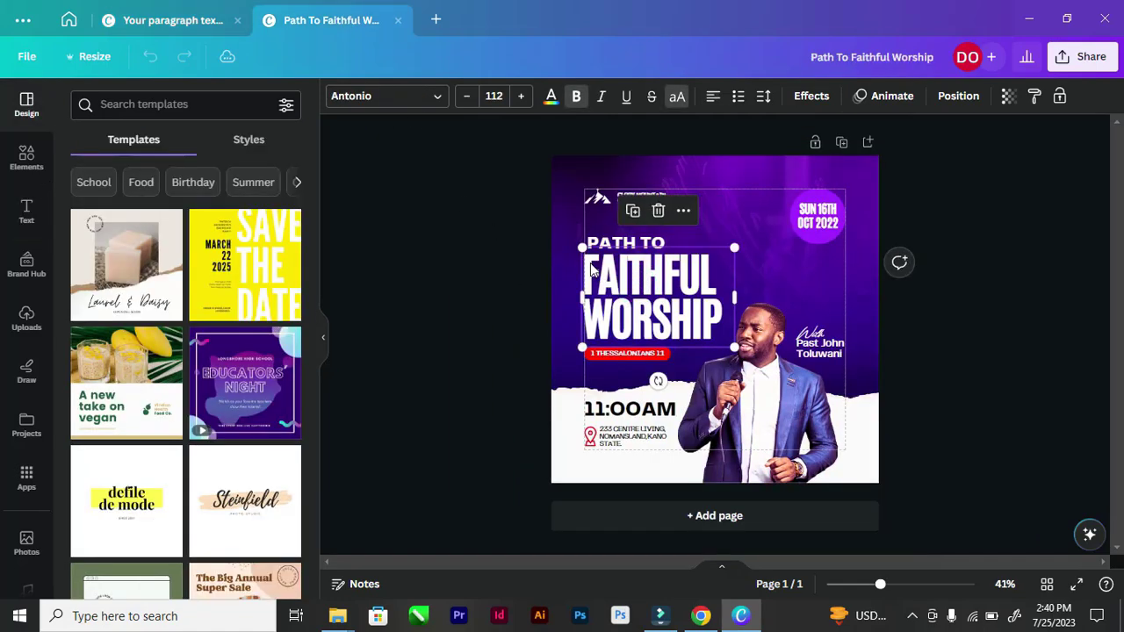
double_click(591, 269)
click(717, 324)
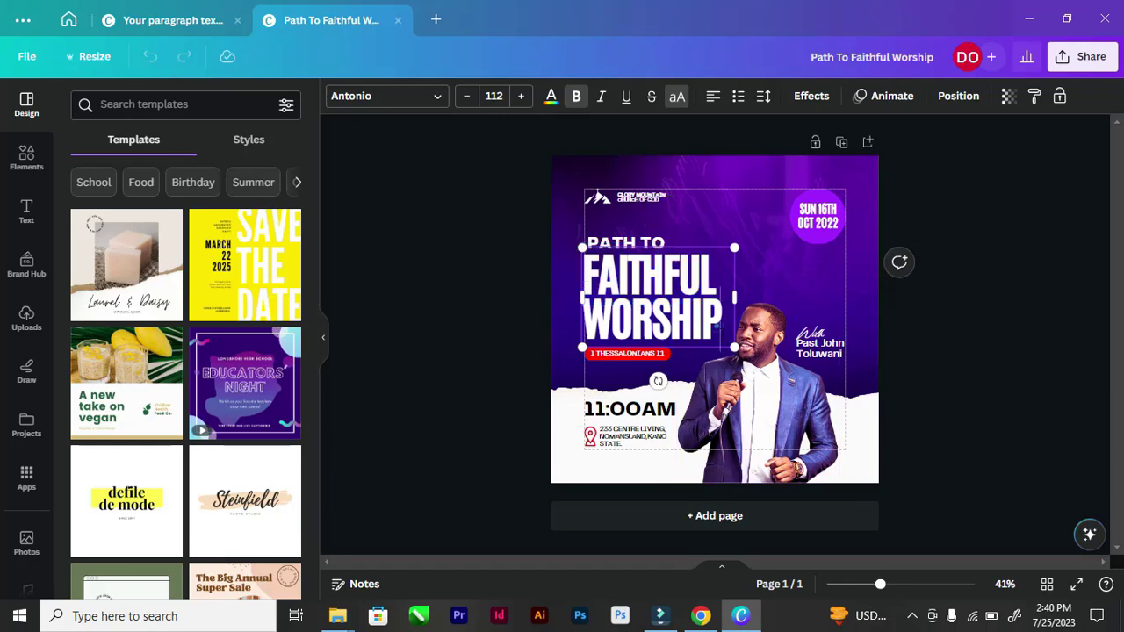
drag(720, 332, 571, 264)
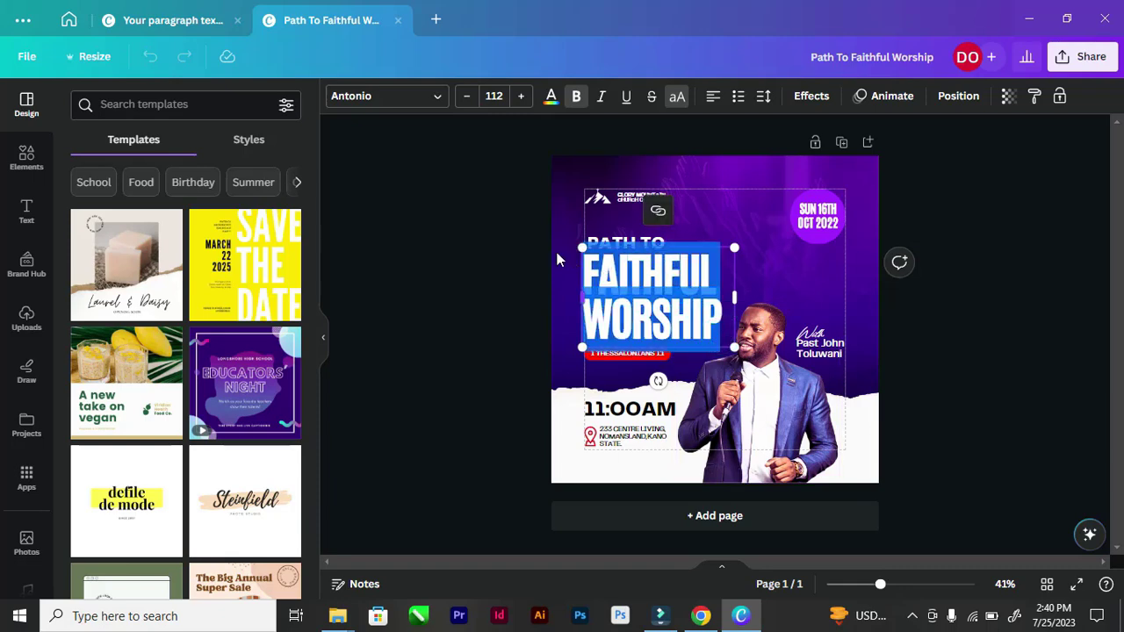
click(176, 21)
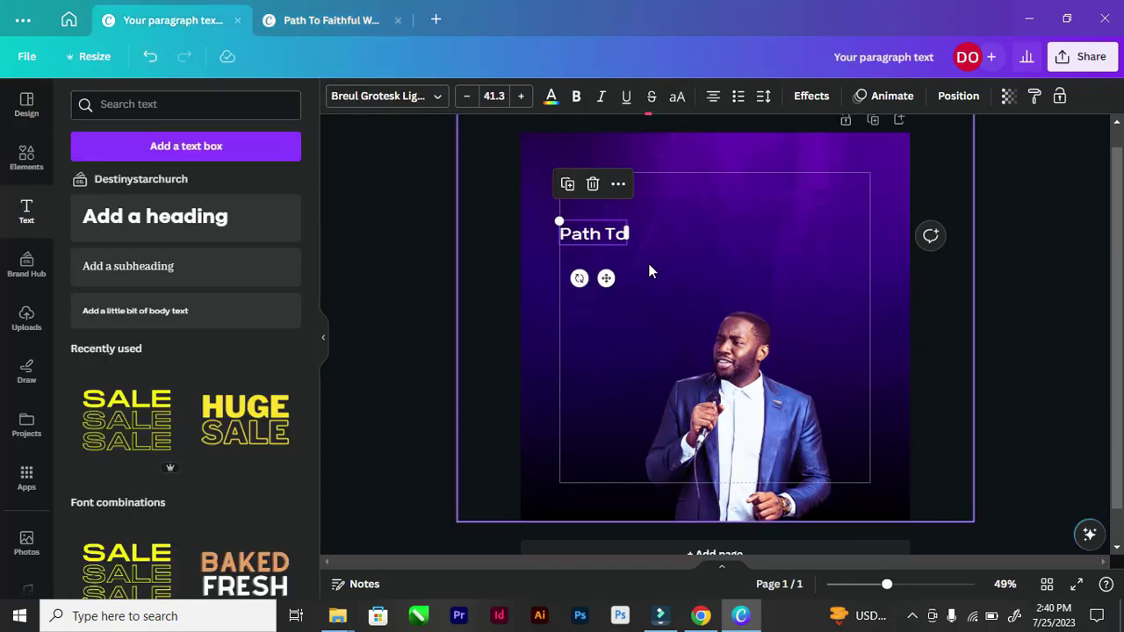
click(166, 147)
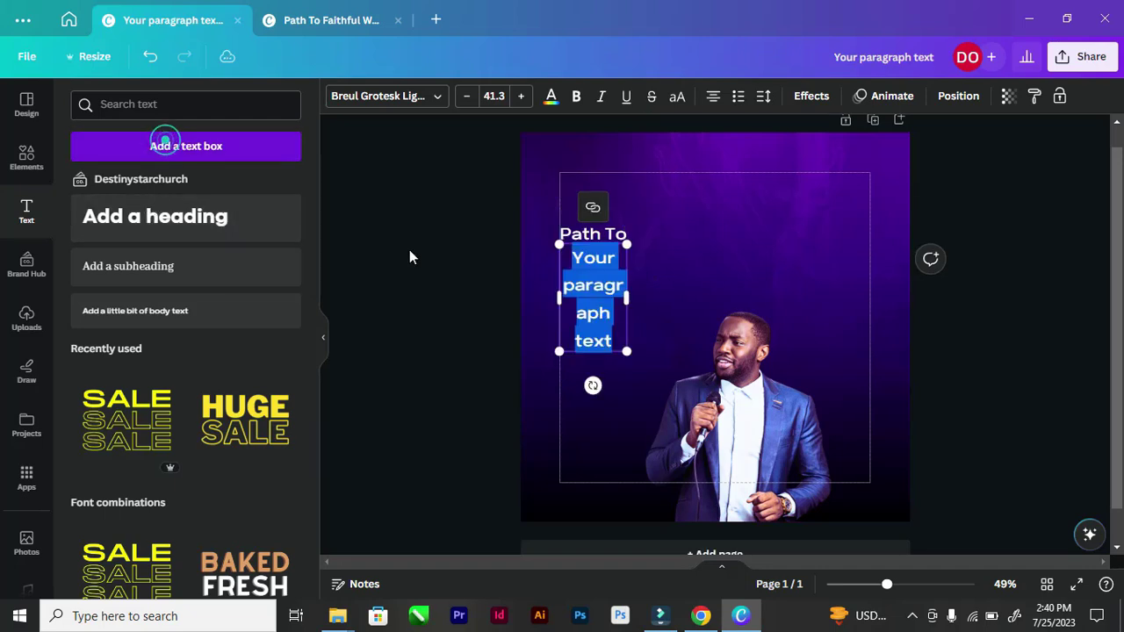
text(Faithful Worship)
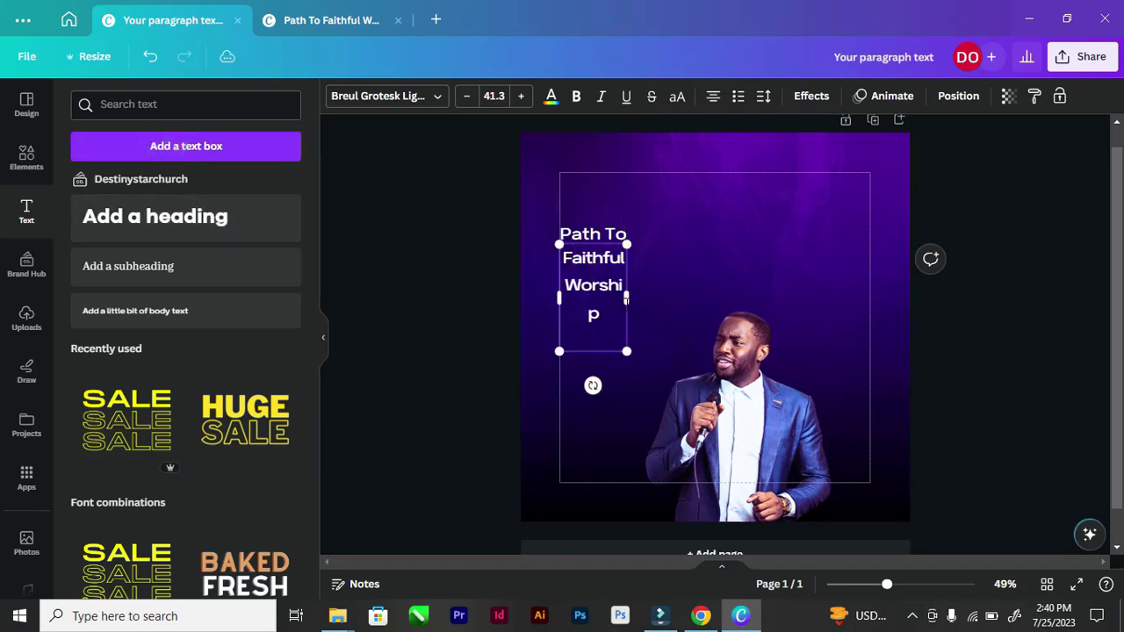
Step: Widen the "Faithful Worship" text box to fit two lines and scale its text up to about size 82
drag(630, 300, 686, 304)
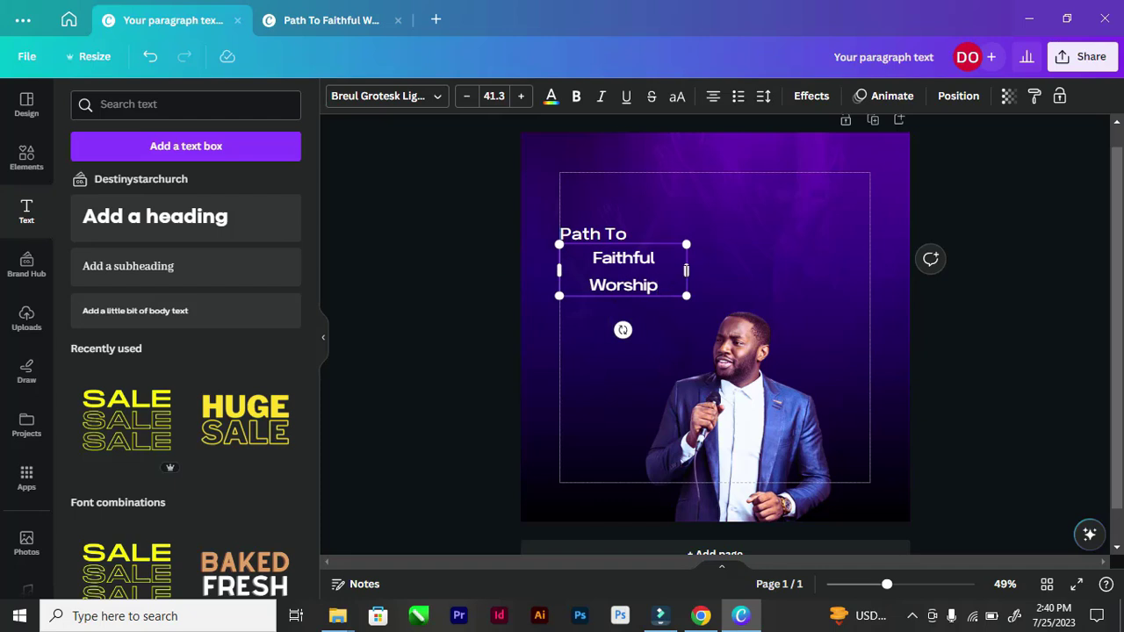
drag(687, 272, 709, 347)
click(365, 313)
click(647, 284)
Step: Left-align the "Faithful Worship" headline
double_click(575, 269)
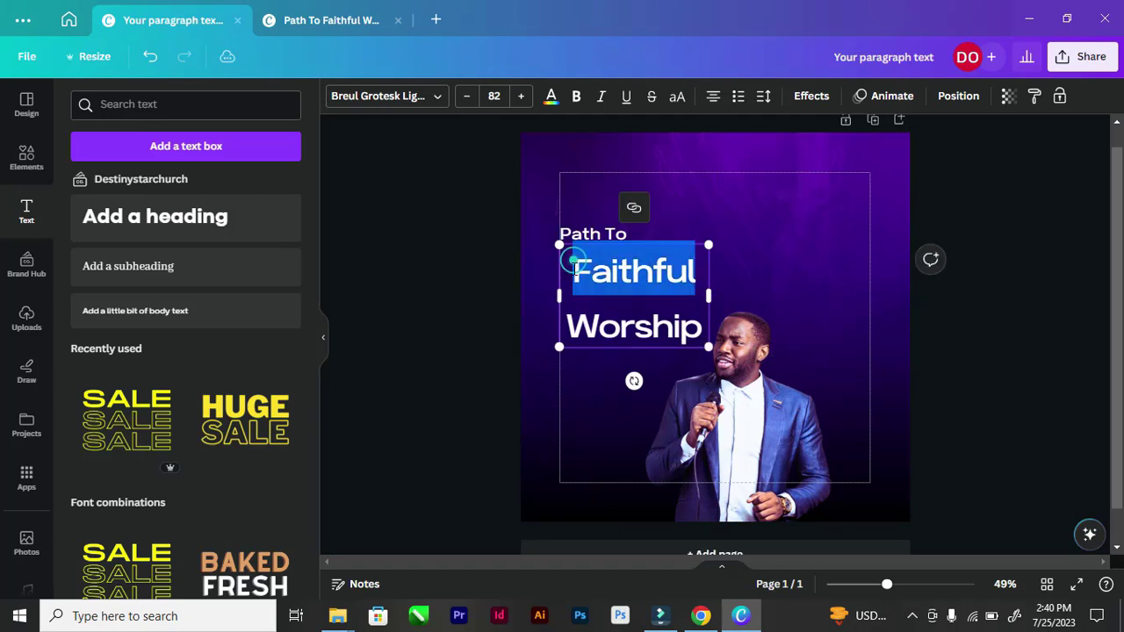
click(571, 269)
double_click(562, 268)
click(569, 268)
click(440, 267)
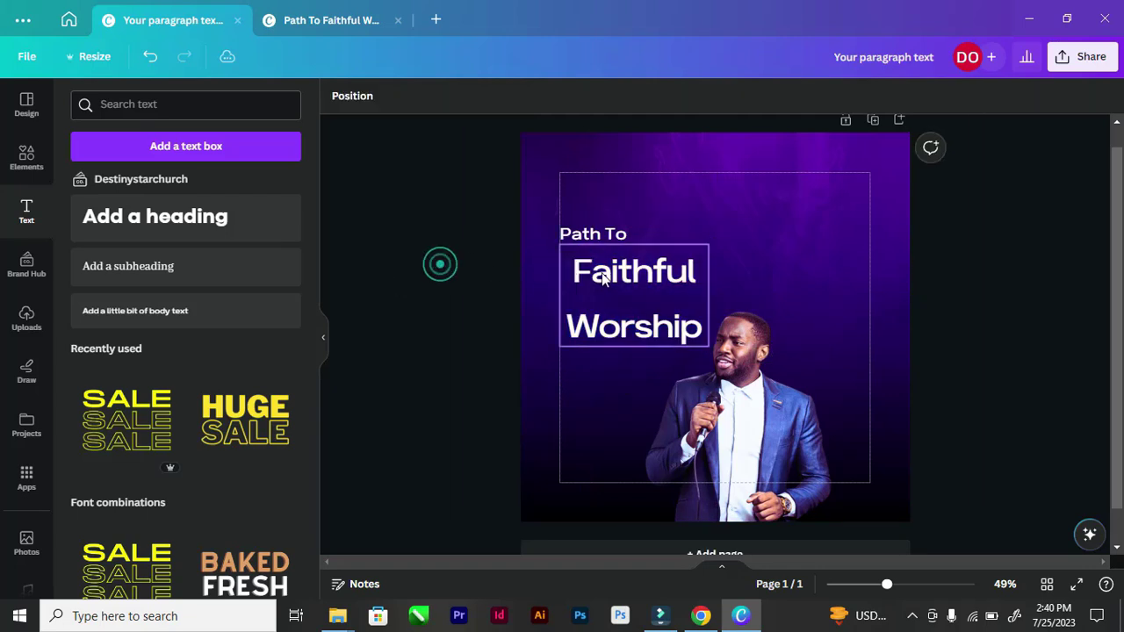
click(601, 271)
click(713, 98)
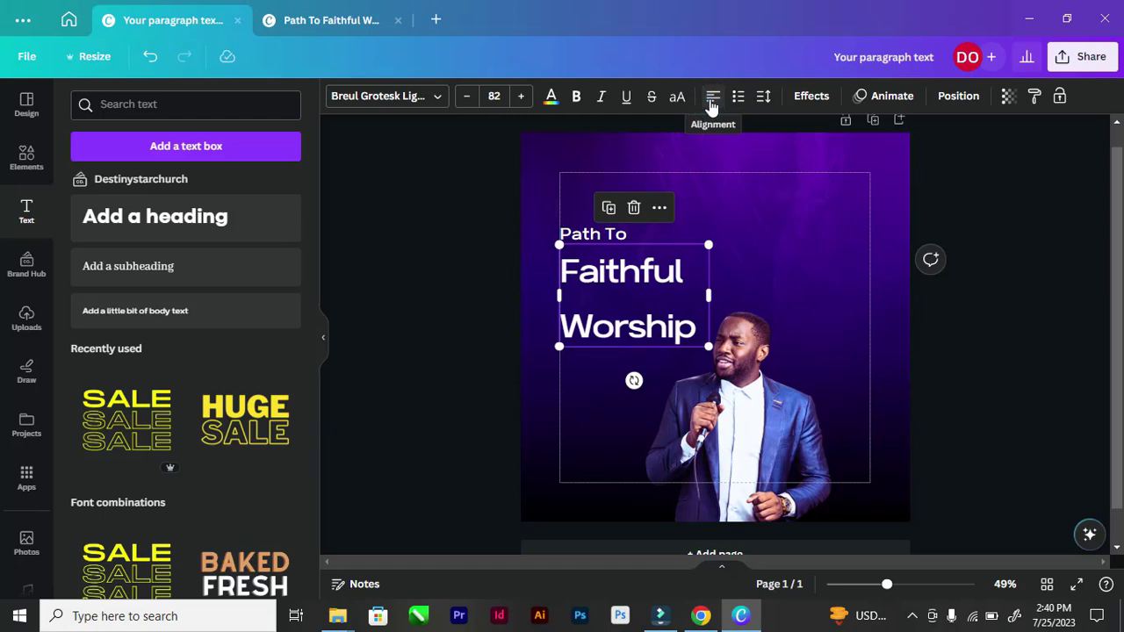
click(419, 224)
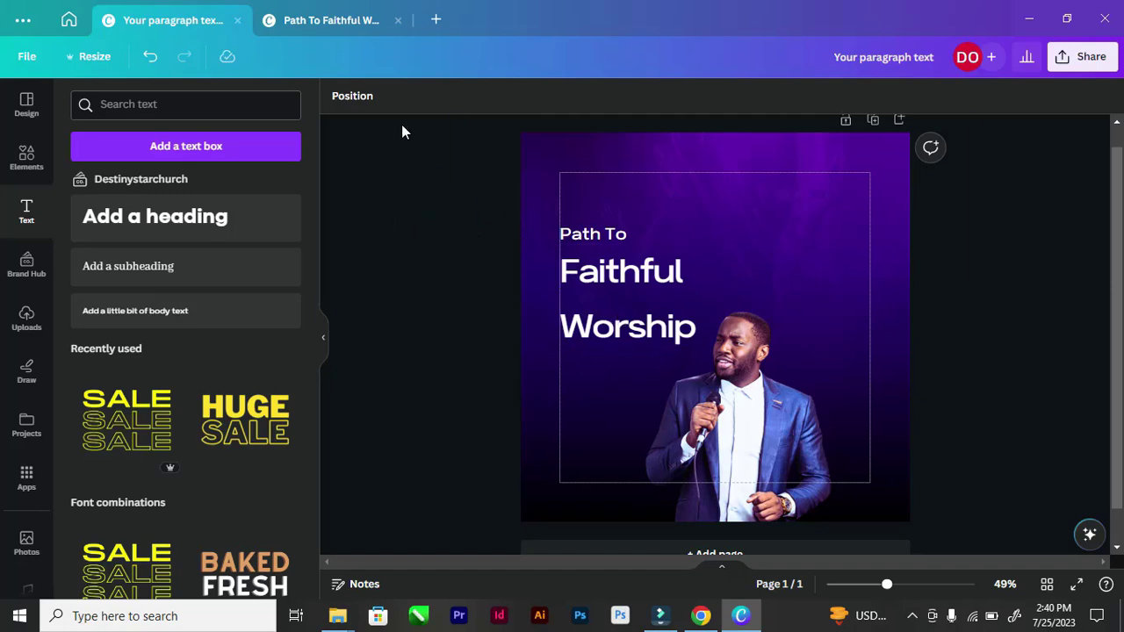
Step: Examine the fonts of "FAITHFUL WORSHIP" and "PATH TO" in the reference design and return to the flyer being built
click(620, 274)
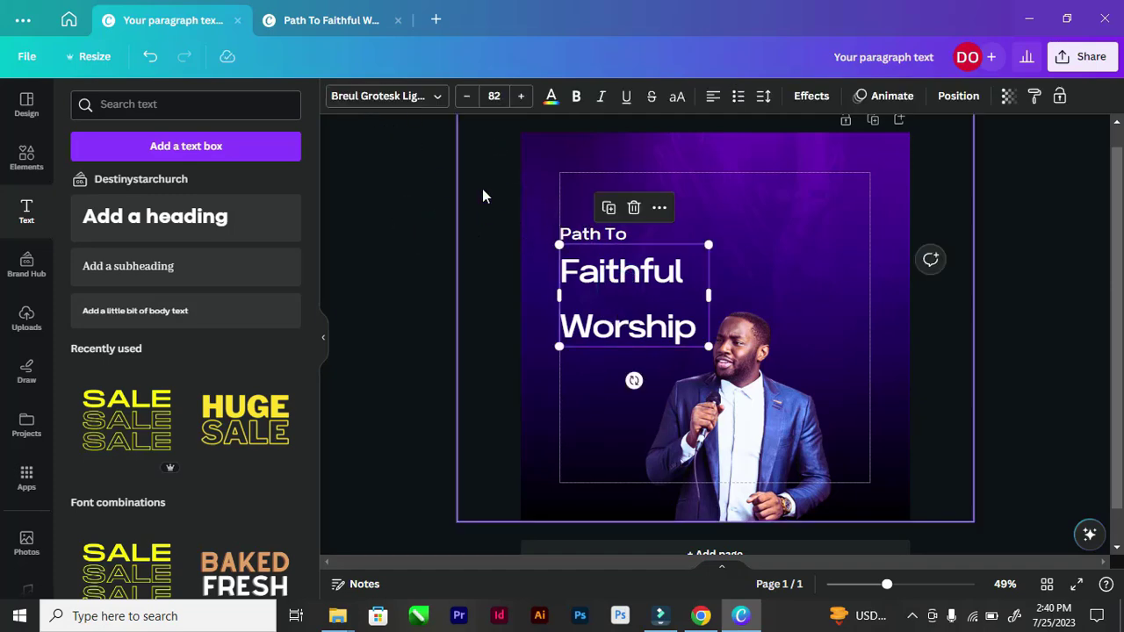
click(325, 20)
double_click(612, 287)
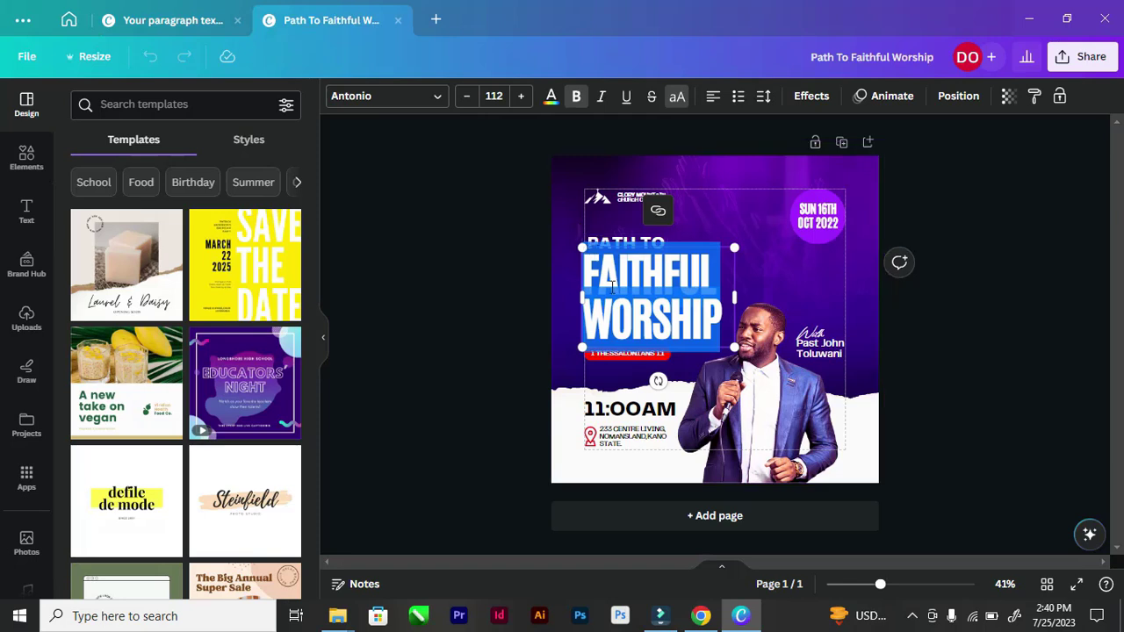
click(408, 251)
click(615, 280)
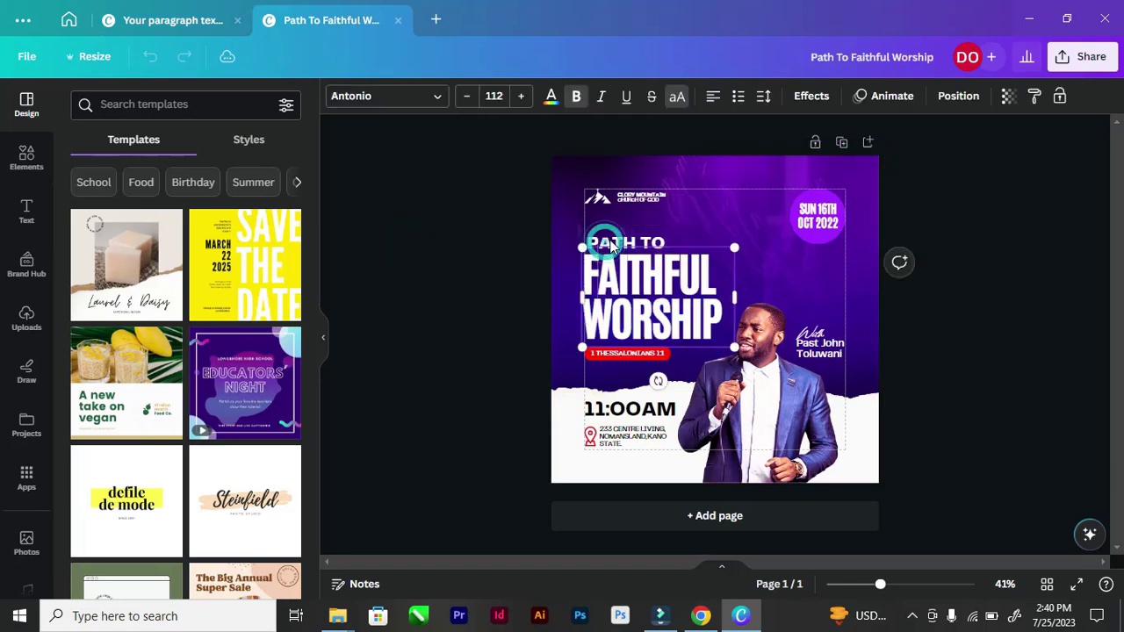
click(614, 246)
click(451, 225)
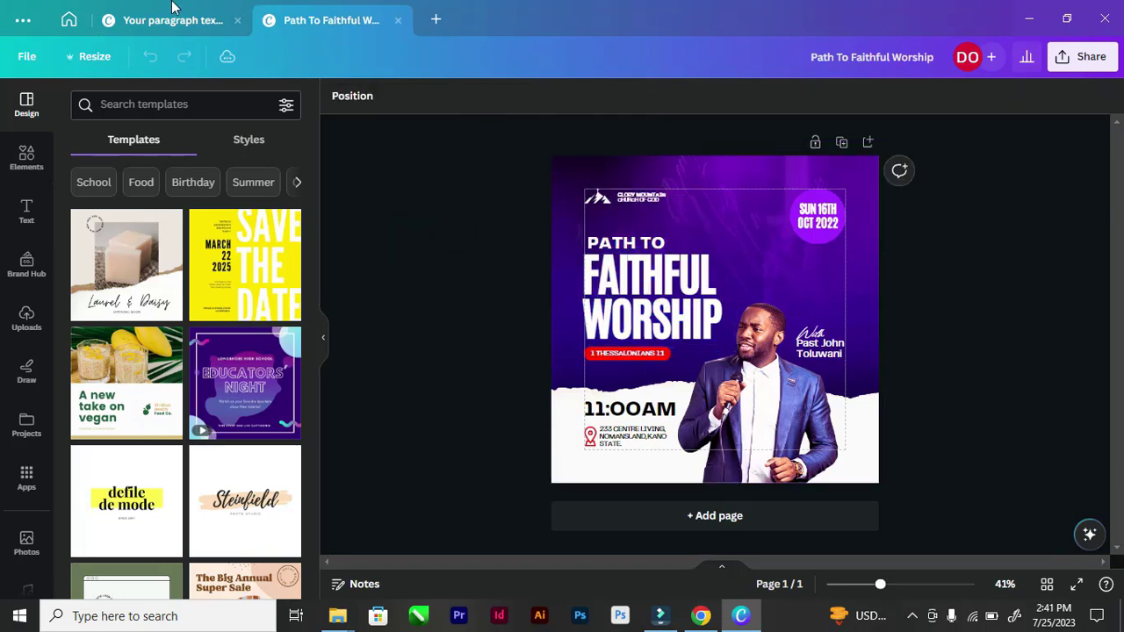
click(195, 26)
Step: Set the "Path To" text to the Telegraf font in its Bold style
click(609, 233)
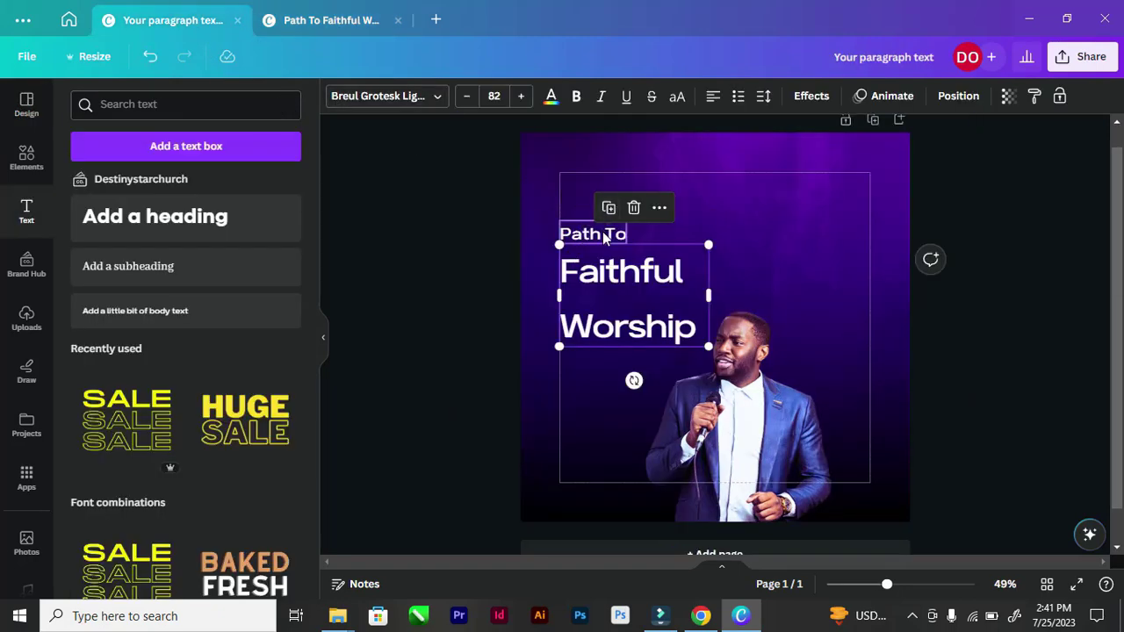
click(602, 232)
click(494, 220)
click(578, 230)
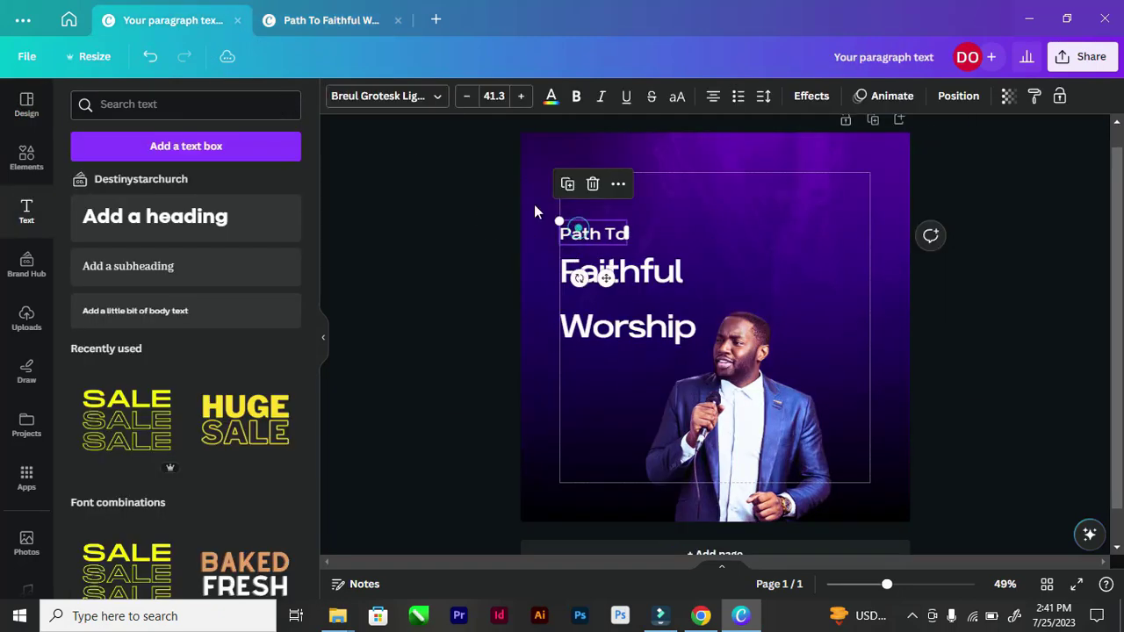
click(435, 99)
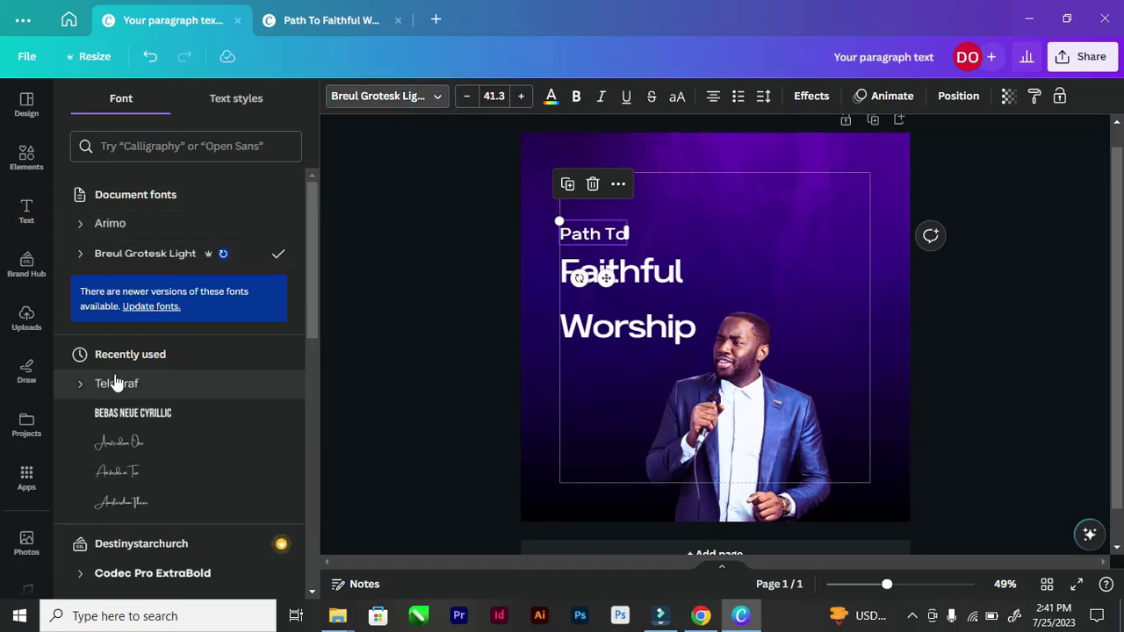
click(115, 383)
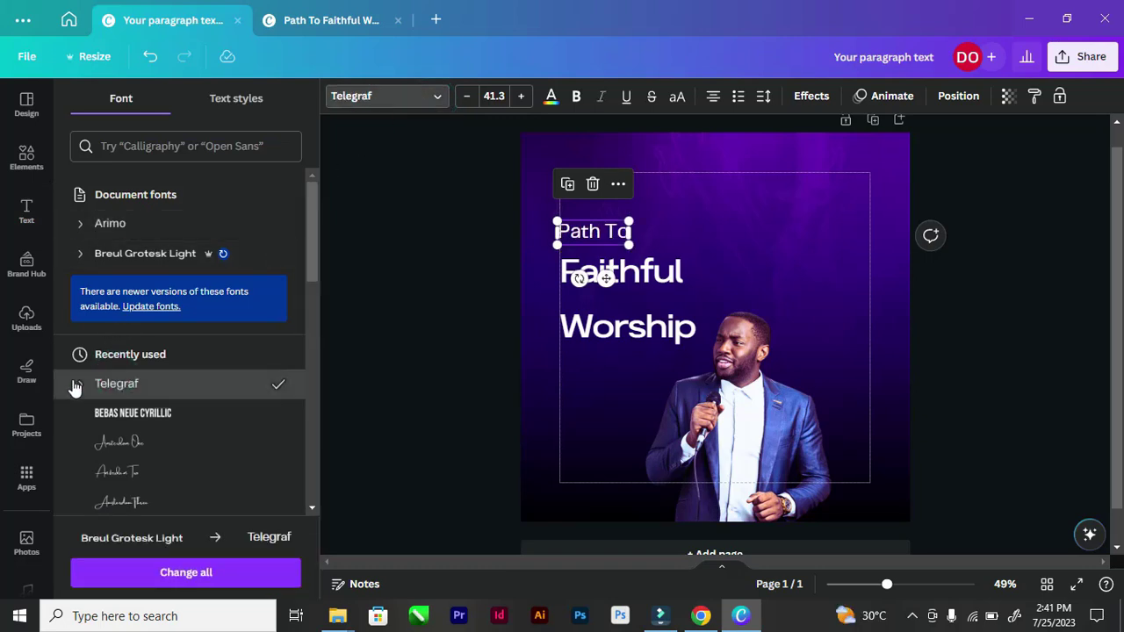
click(75, 385)
scroll(93, 391, down, 2)
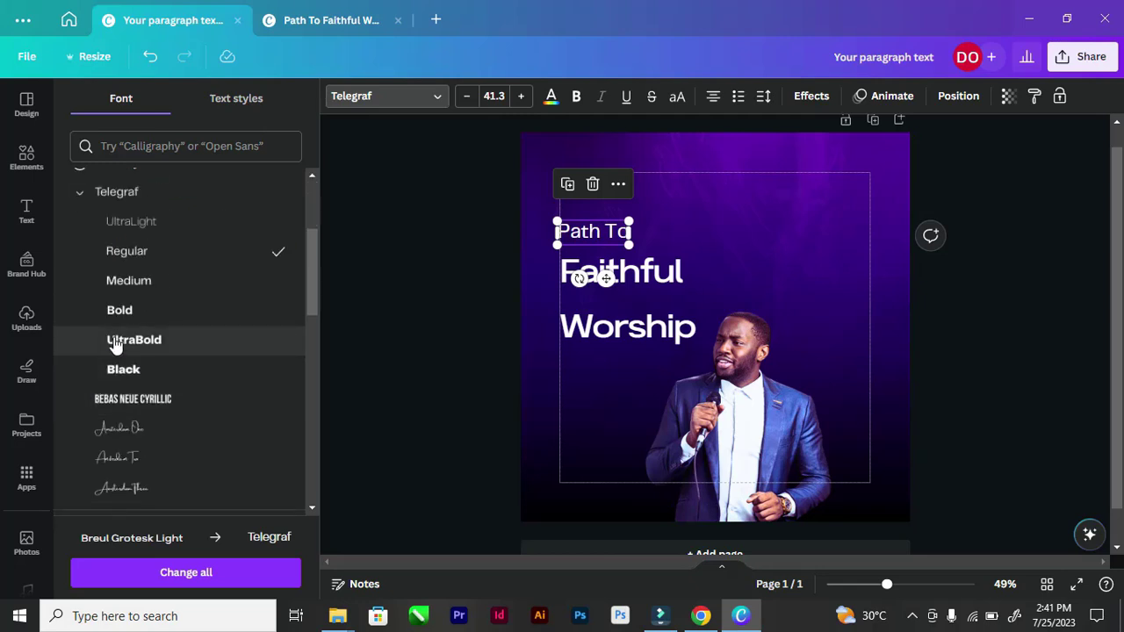
click(112, 312)
click(402, 266)
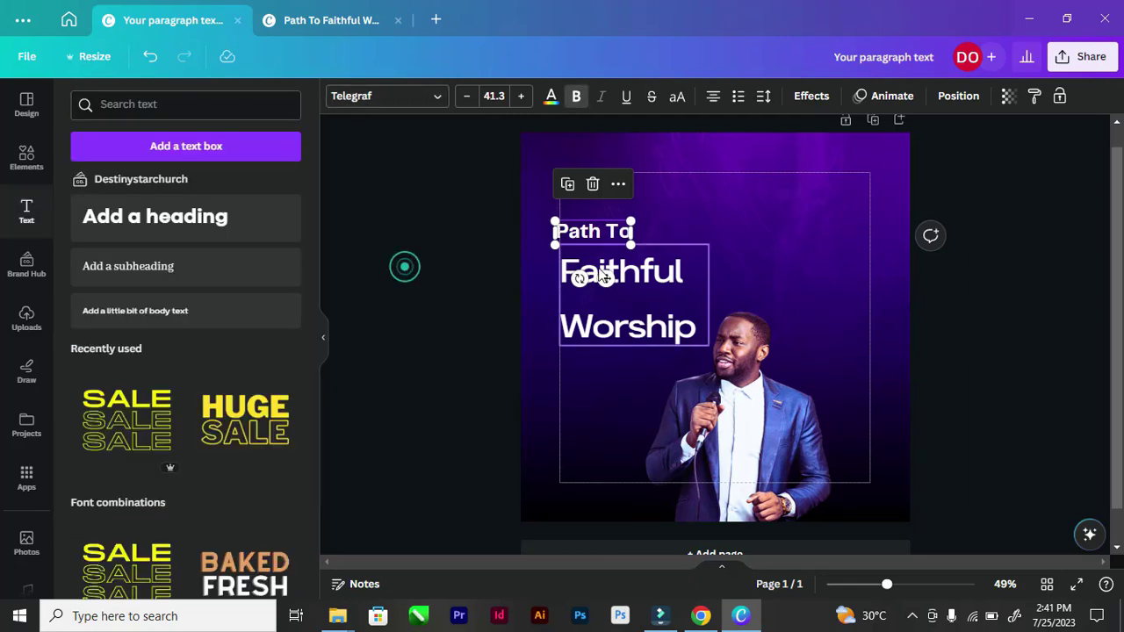
Step: Set the "Faithful Worship" headline to the Antonio font in its ExtraBold style
click(640, 262)
click(416, 98)
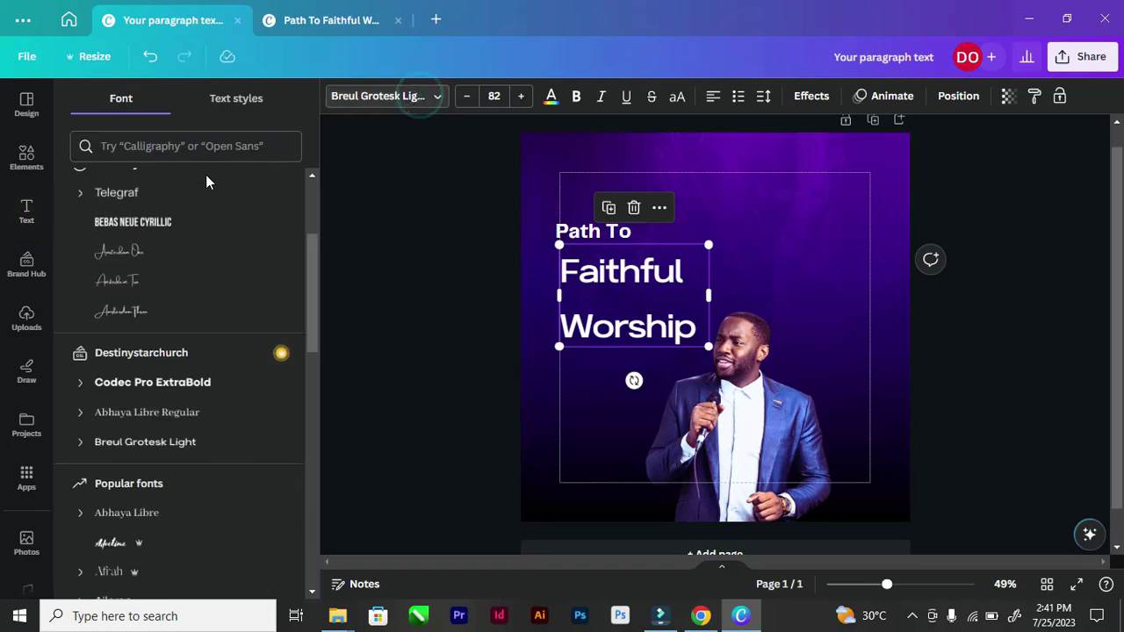
click(111, 312)
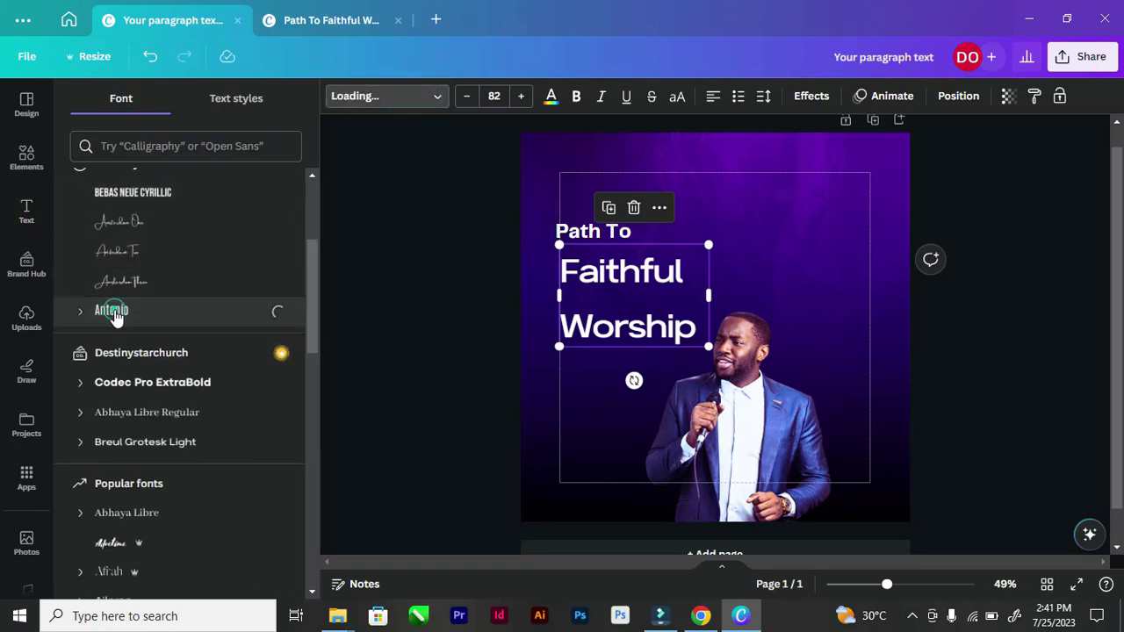
click(82, 315)
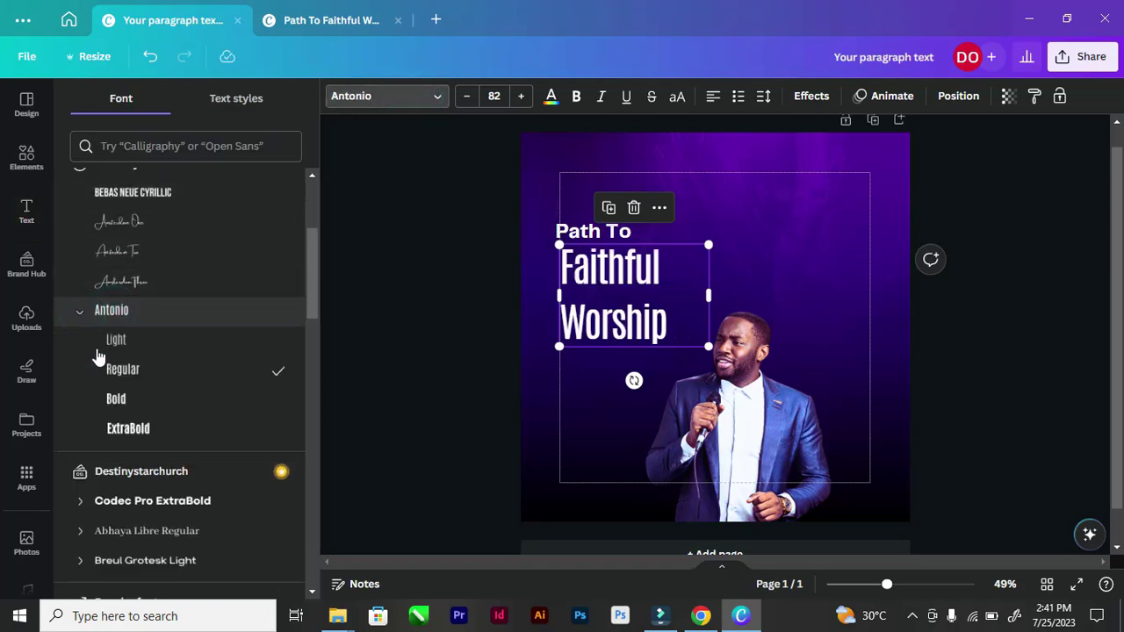
click(128, 430)
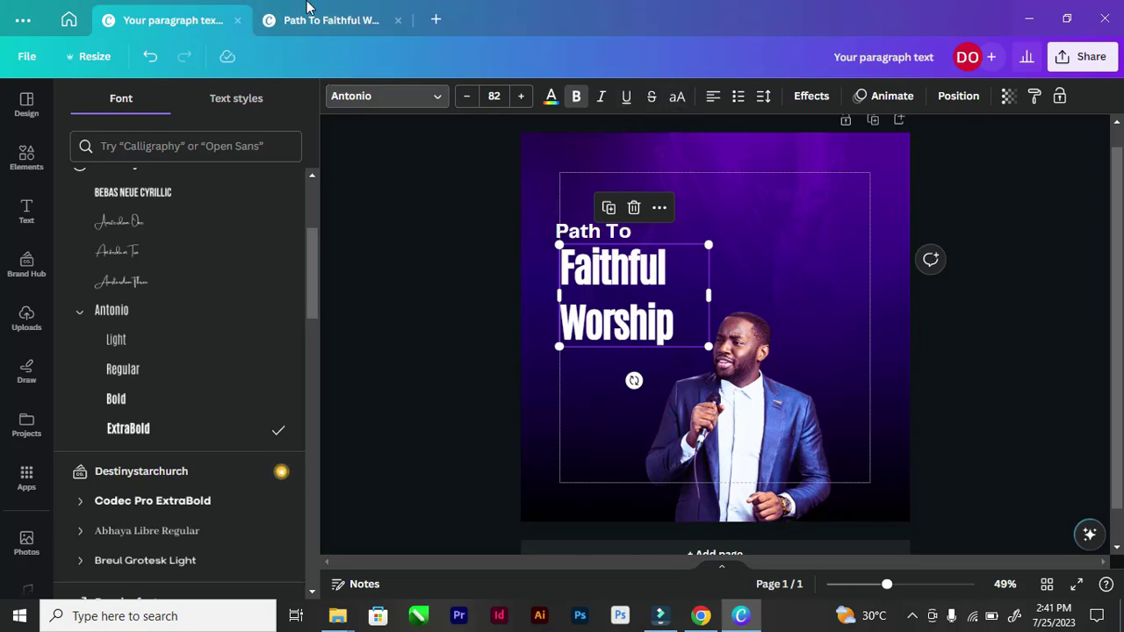
Step: Compare the headline with the reference design, return to the flyer, and scale the "Faithful Worship" text up to about size 89.2
click(329, 20)
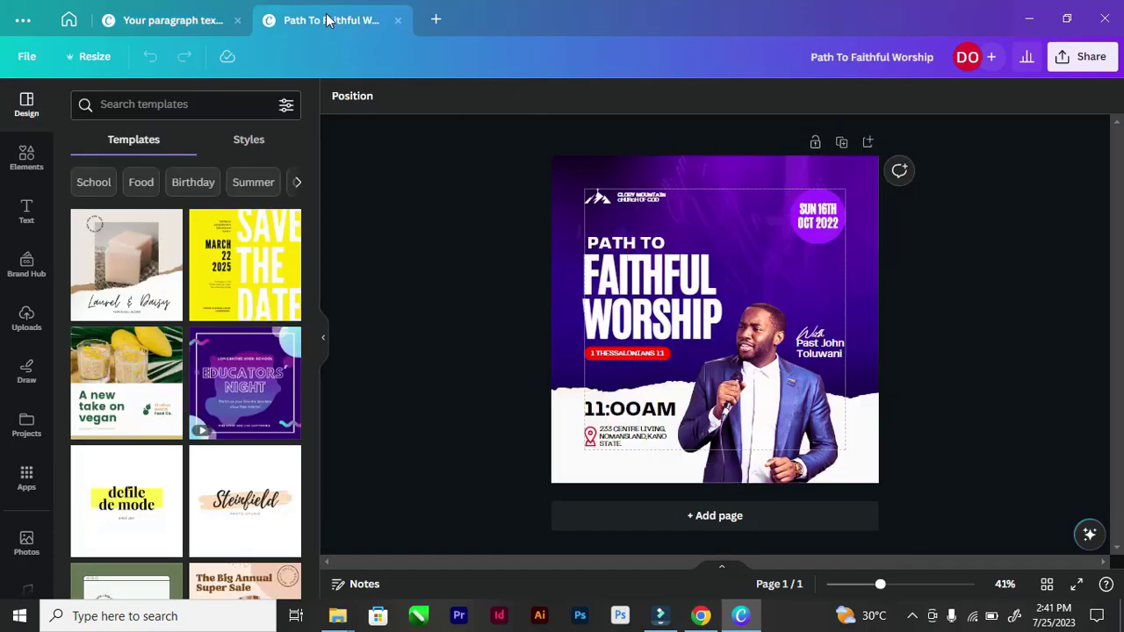
click(180, 26)
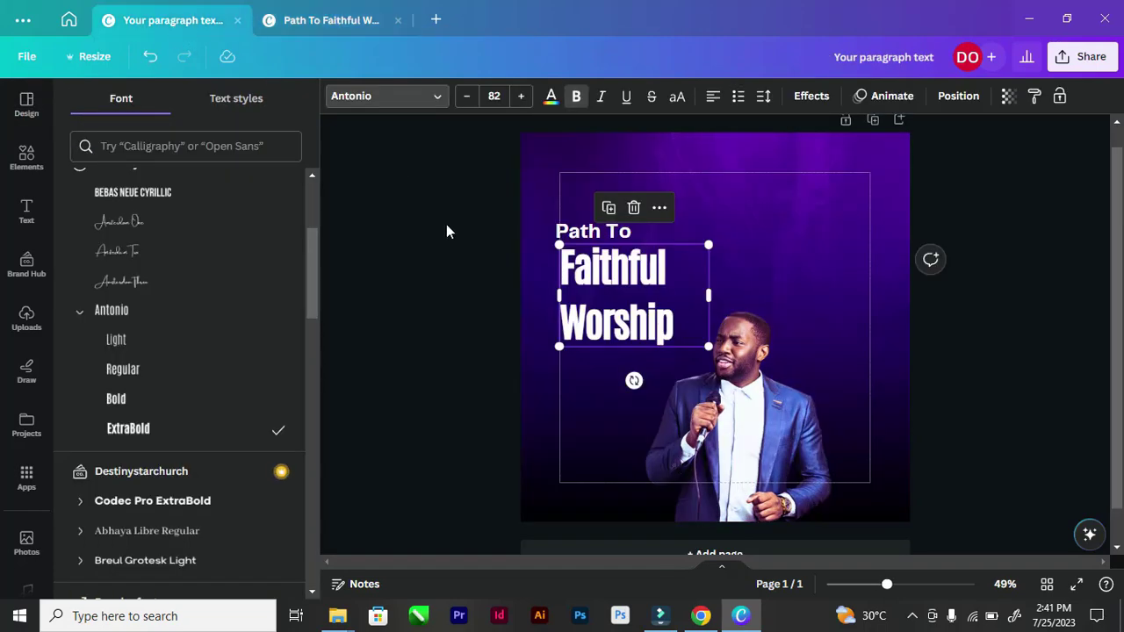
scroll(606, 307, up, 2)
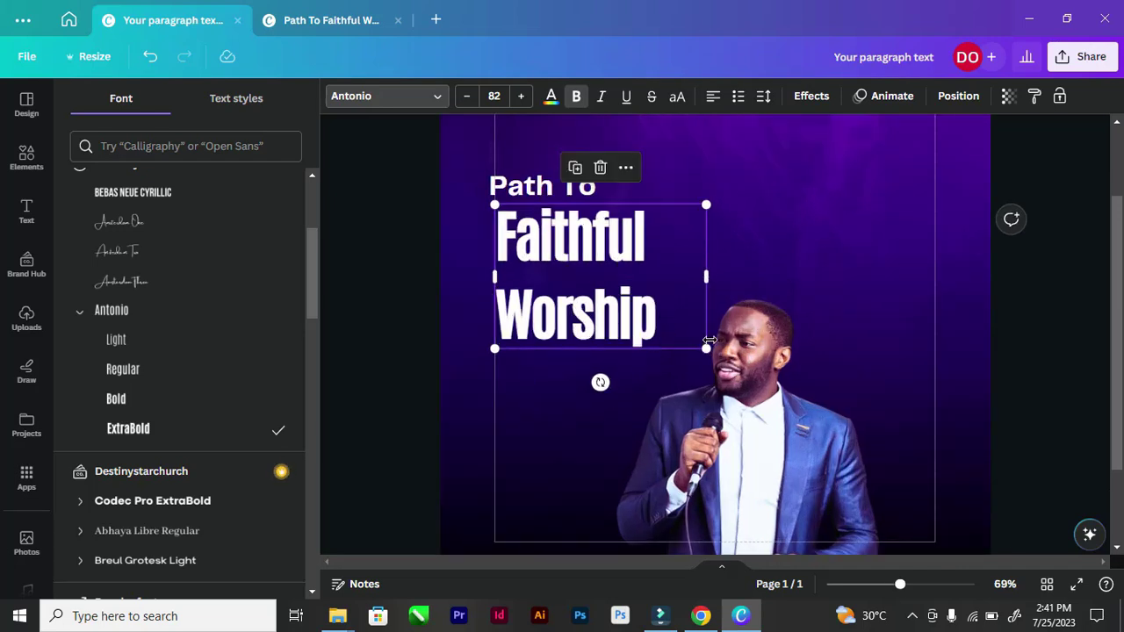
click(355, 245)
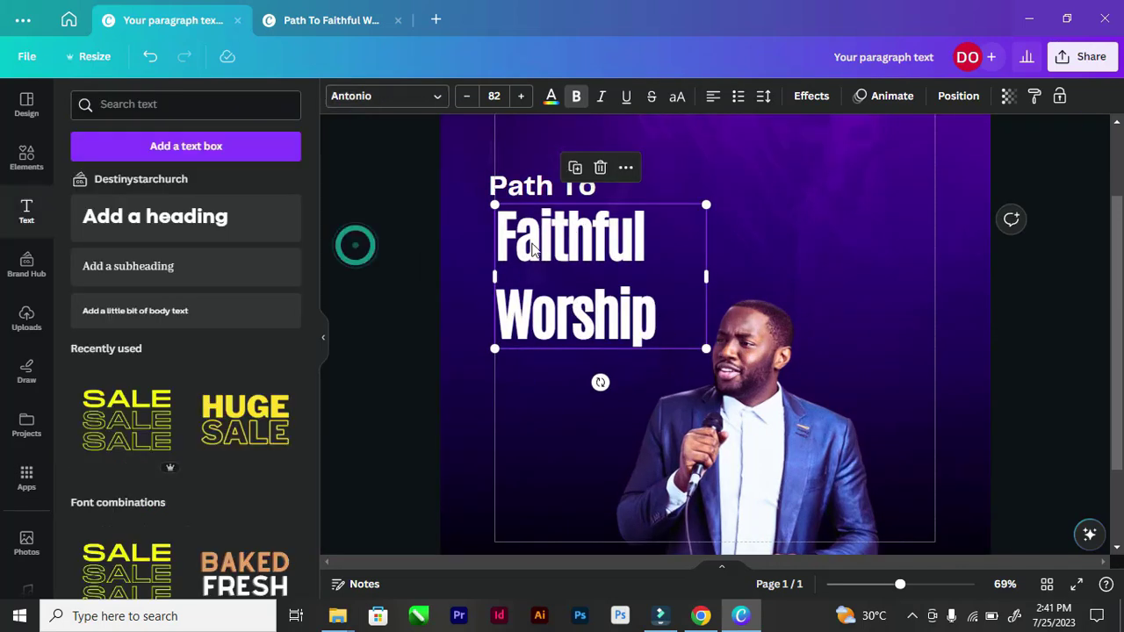
click(402, 240)
click(625, 279)
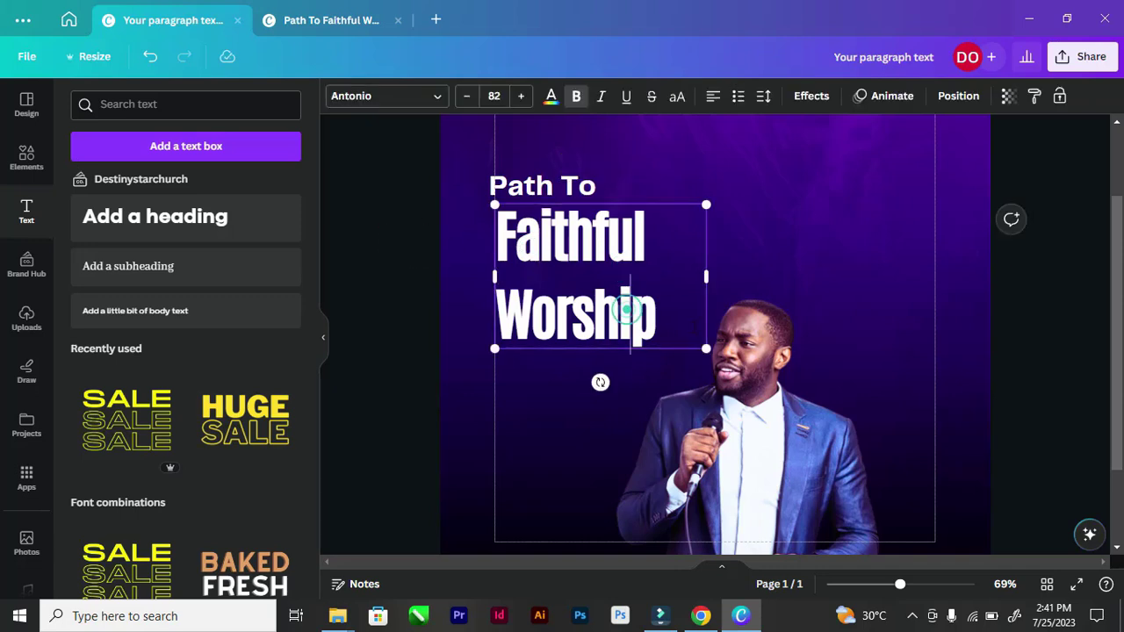
drag(707, 347, 726, 361)
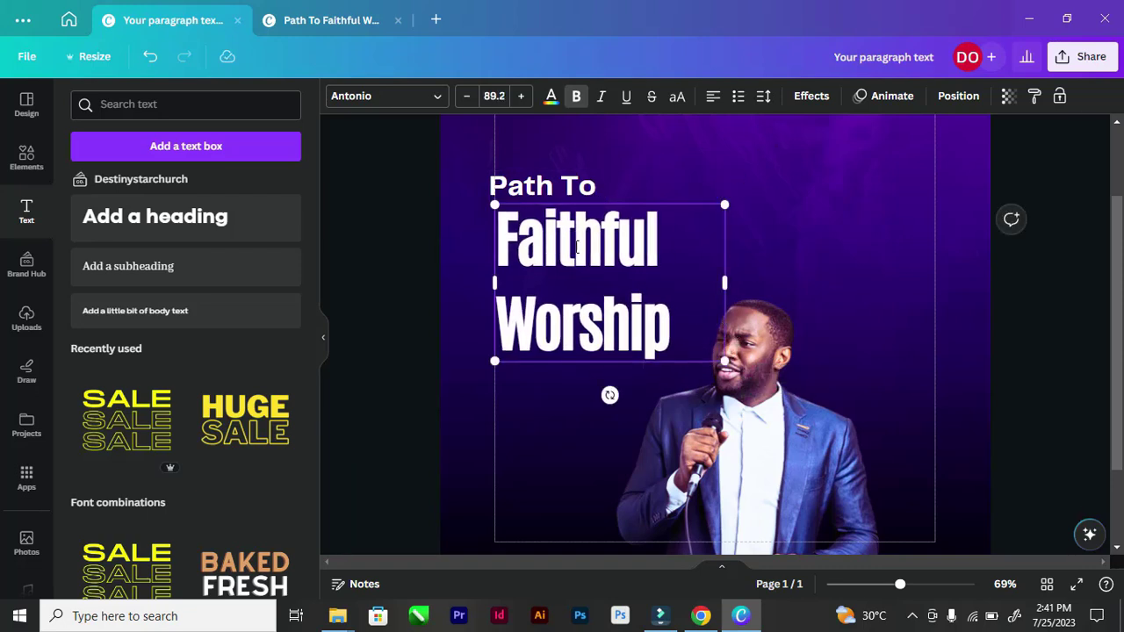
Step: Set the headline's letter spacing to -12 and line spacing to 1.07, and convert its text to uppercase
drag(572, 227, 492, 236)
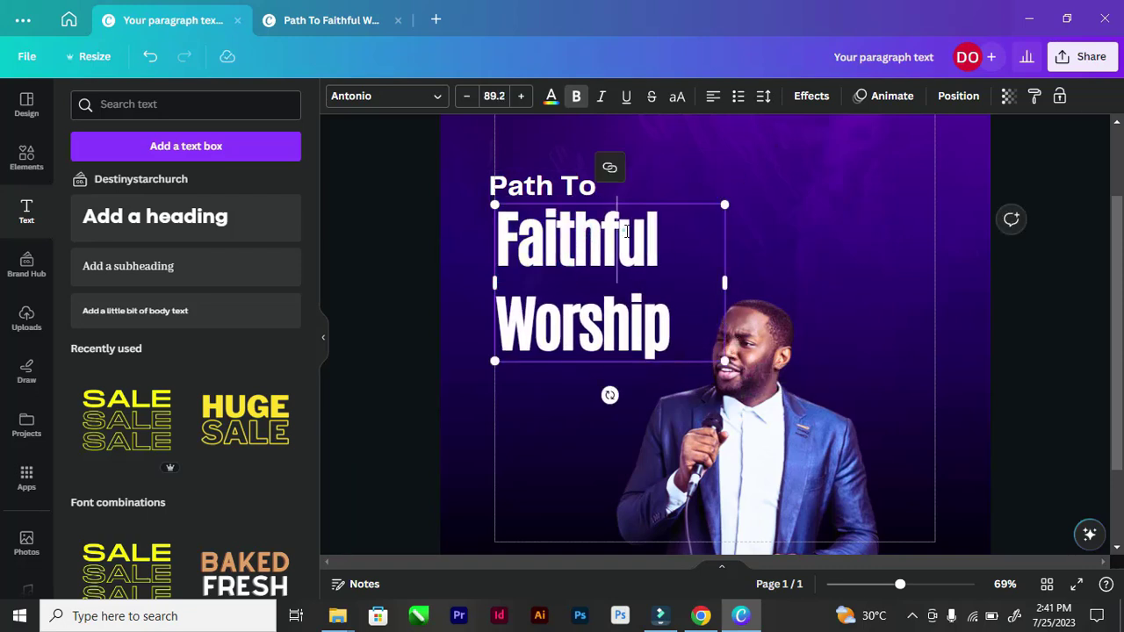
double_click(626, 232)
click(665, 226)
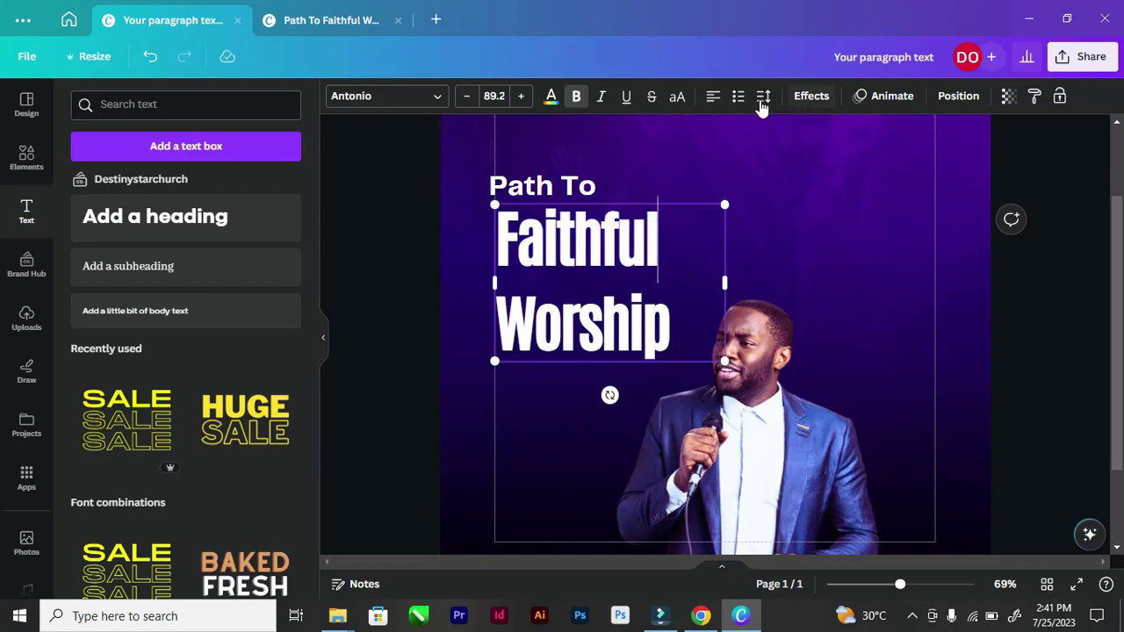
click(477, 271)
click(520, 246)
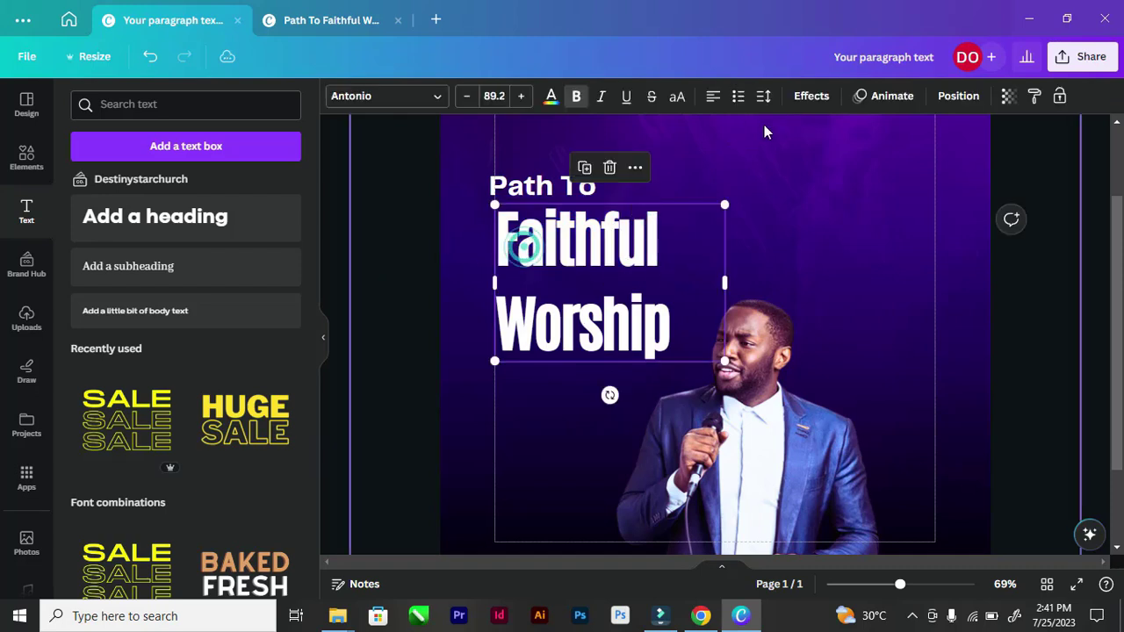
click(763, 96)
drag(802, 165, 809, 167)
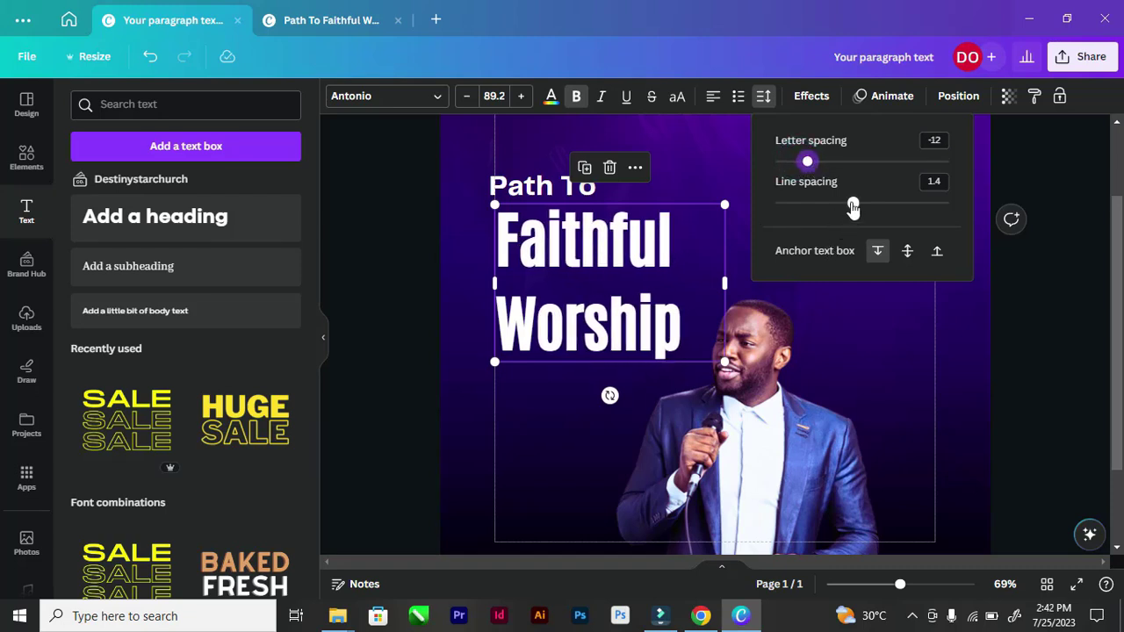
drag(852, 207, 827, 205)
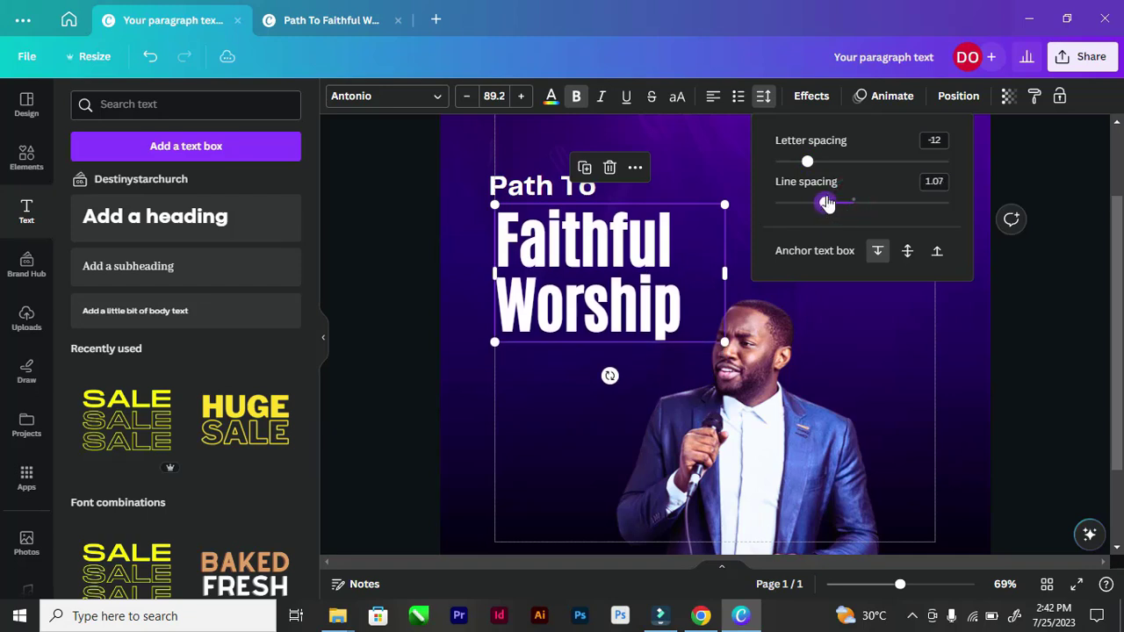
click(678, 96)
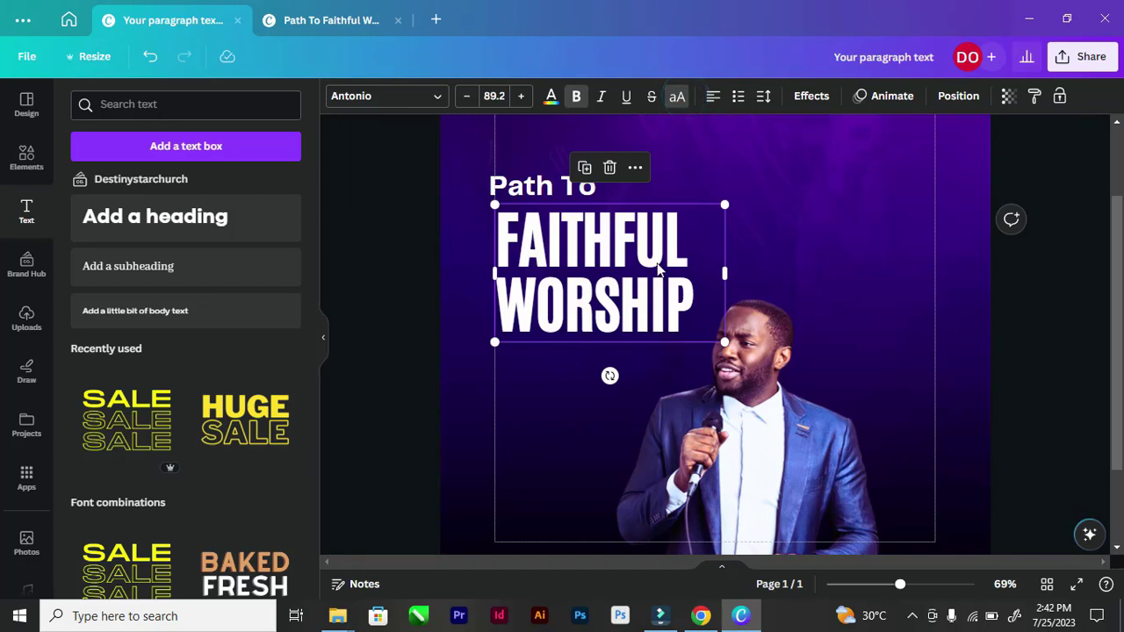
Step: Move "Path To" just above "FAITHFUL WORSHIP", aligned with the headline's left edge
click(373, 258)
drag(526, 184, 572, 193)
click(422, 250)
click(394, 258)
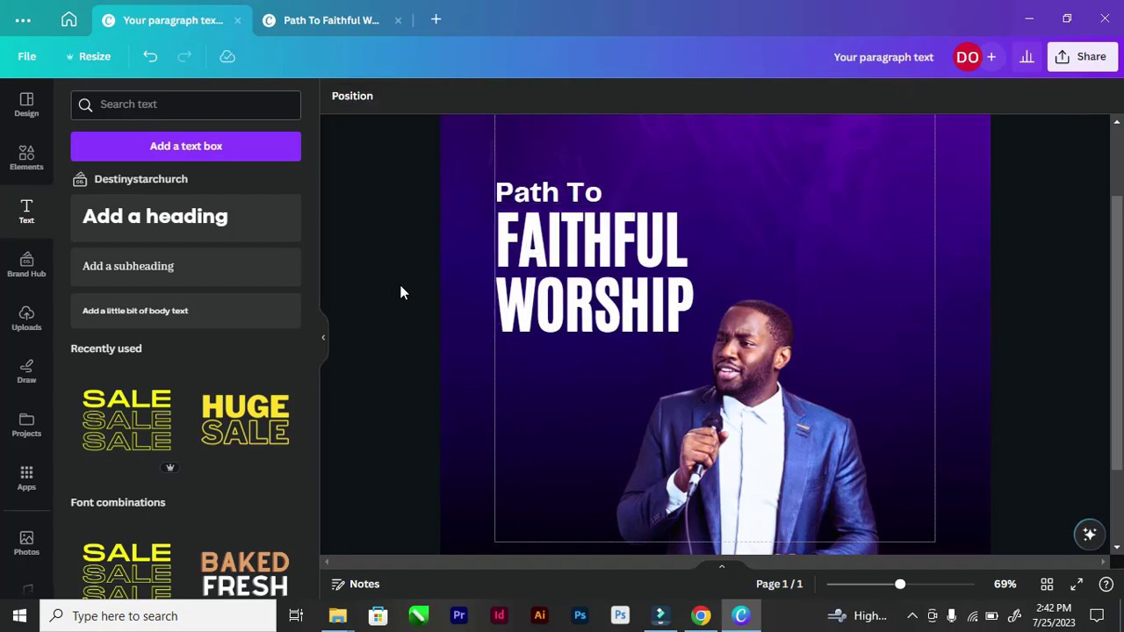
Step: Reposition and shrink the speaker photo so it stays at the flyer's bottom edge below the headline
click(403, 278)
scroll(694, 360, down, 3)
drag(795, 434, 808, 437)
drag(933, 288, 896, 330)
click(438, 326)
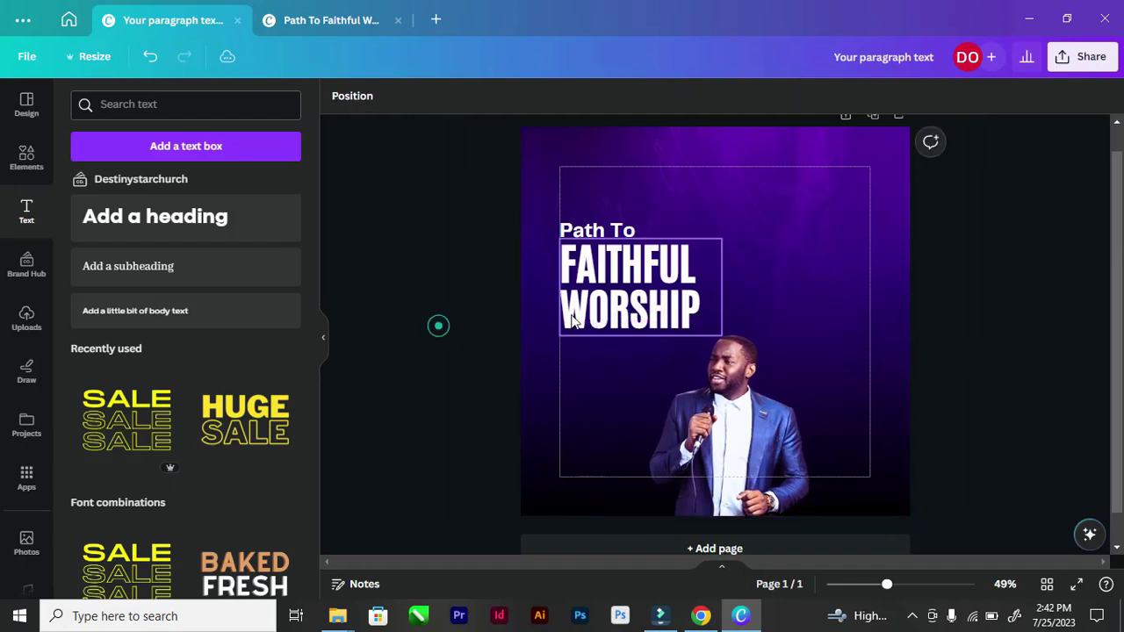
Step: Move "Path To" and "FAITHFUL WORSHIP" up together along the left margin and scale them up slightly
click(573, 322)
shift+click(573, 231)
drag(622, 293, 621, 258)
drag(723, 302, 741, 310)
Step: Shift the speaker photo to the right and enlarge both title texts together until "Path To" is about size 50.6
drag(741, 468, 780, 470)
mouse_move(634, 333)
mouse_down()
mouse_move(627, 325)
mouse_move(638, 329)
mouse_up()
click(580, 218)
shift+click(570, 195)
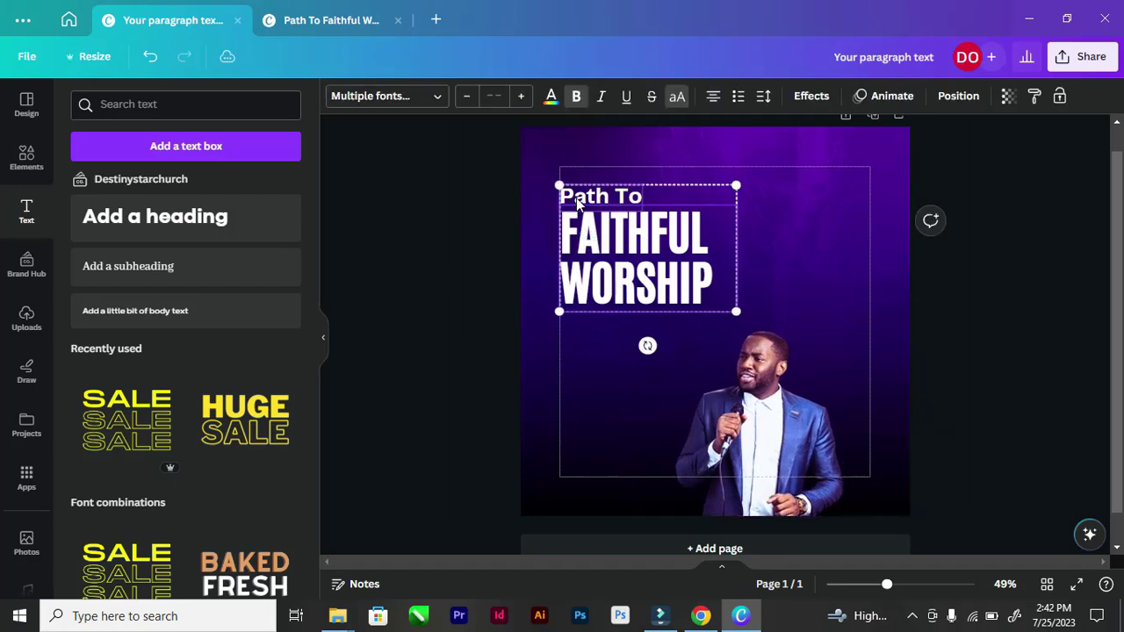
drag(754, 326, 759, 328)
click(458, 291)
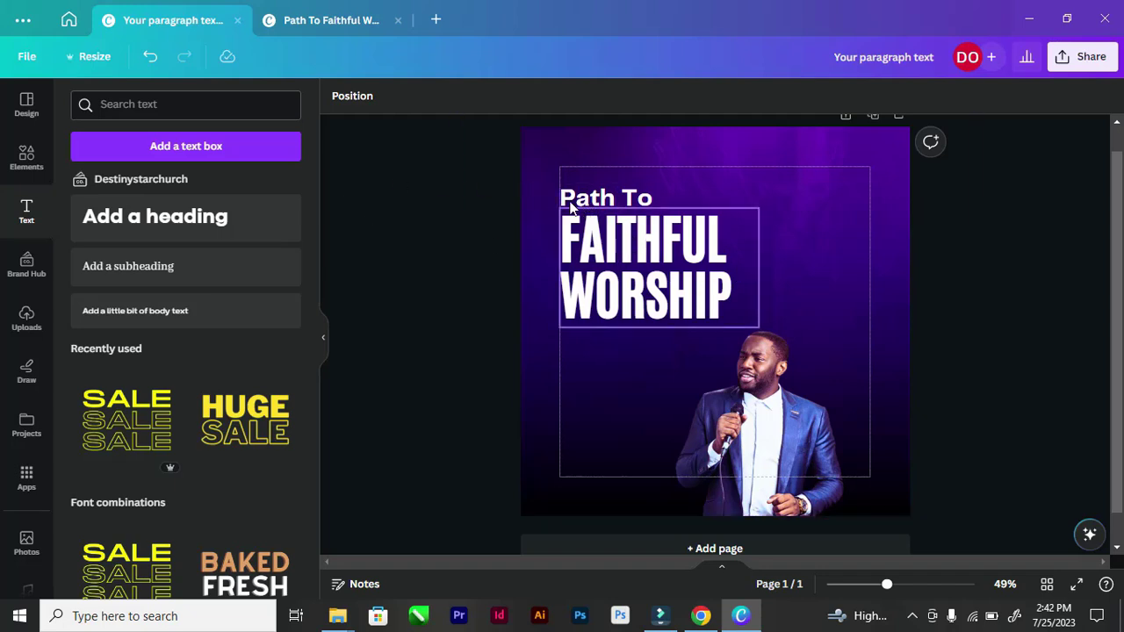
Step: Check which Telegraf style is applied to the "Path To" text
click(599, 200)
click(379, 232)
click(606, 199)
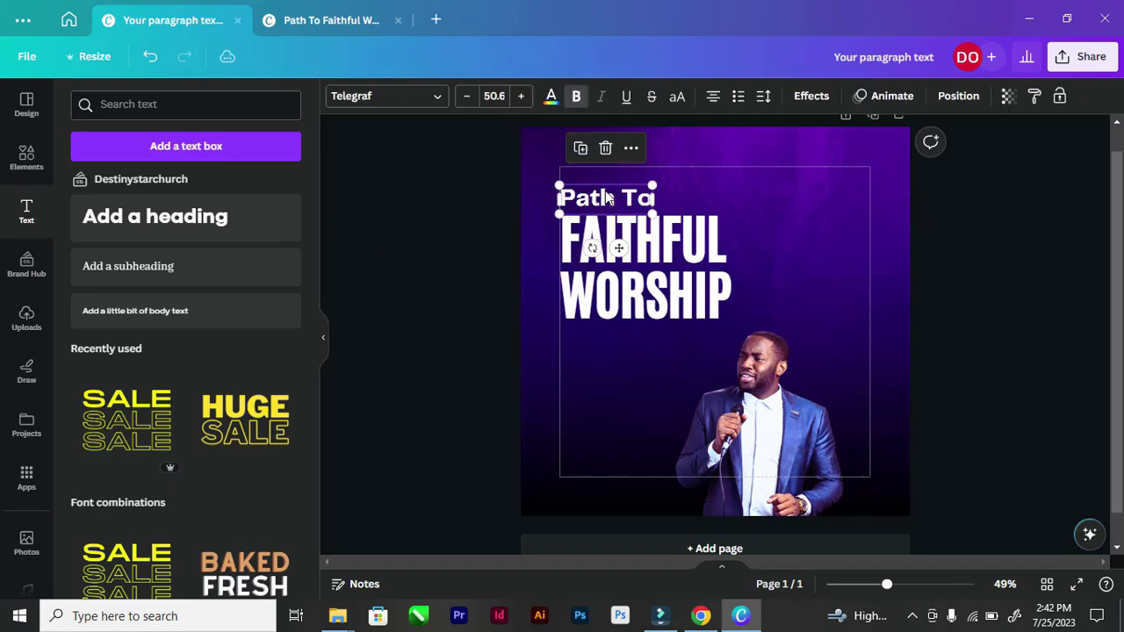
click(422, 101)
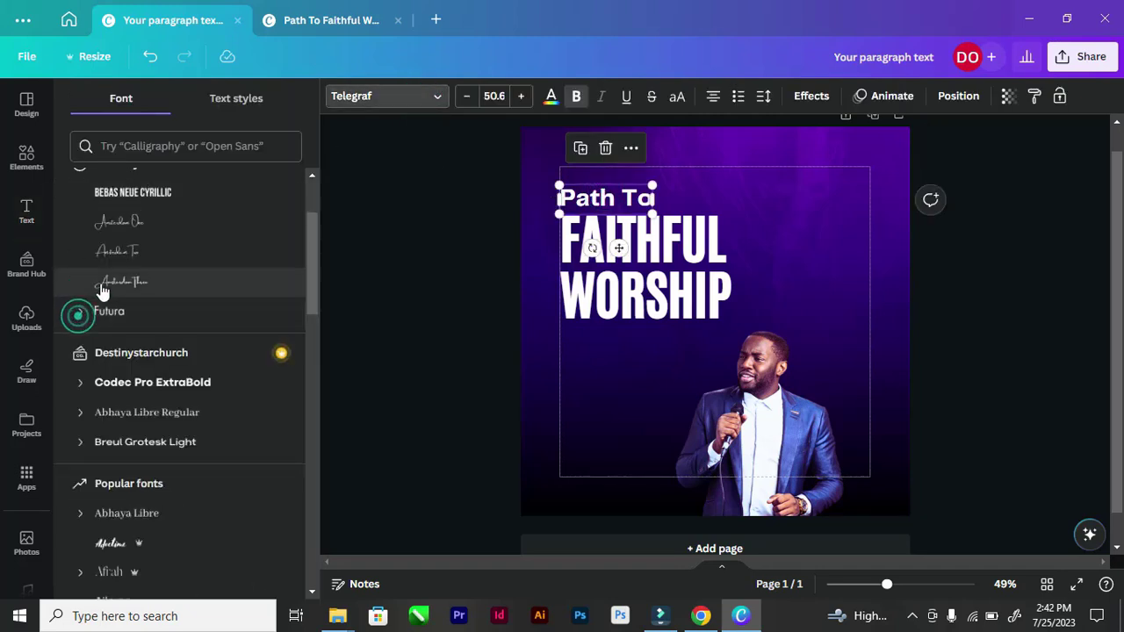
scroll(77, 290, up, 2)
click(78, 255)
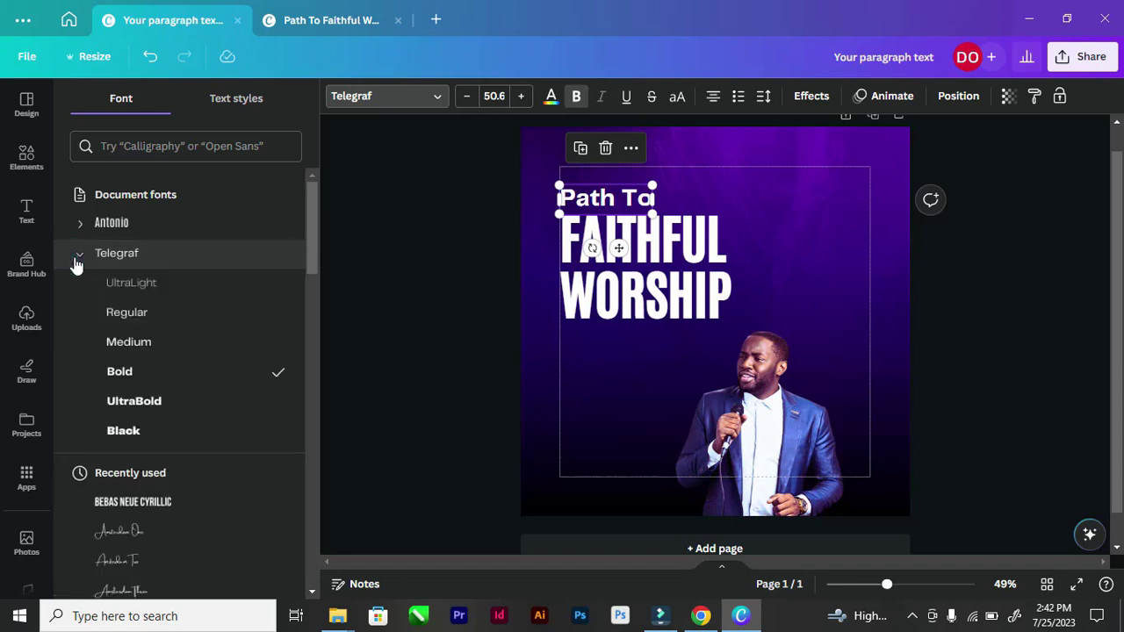
click(399, 319)
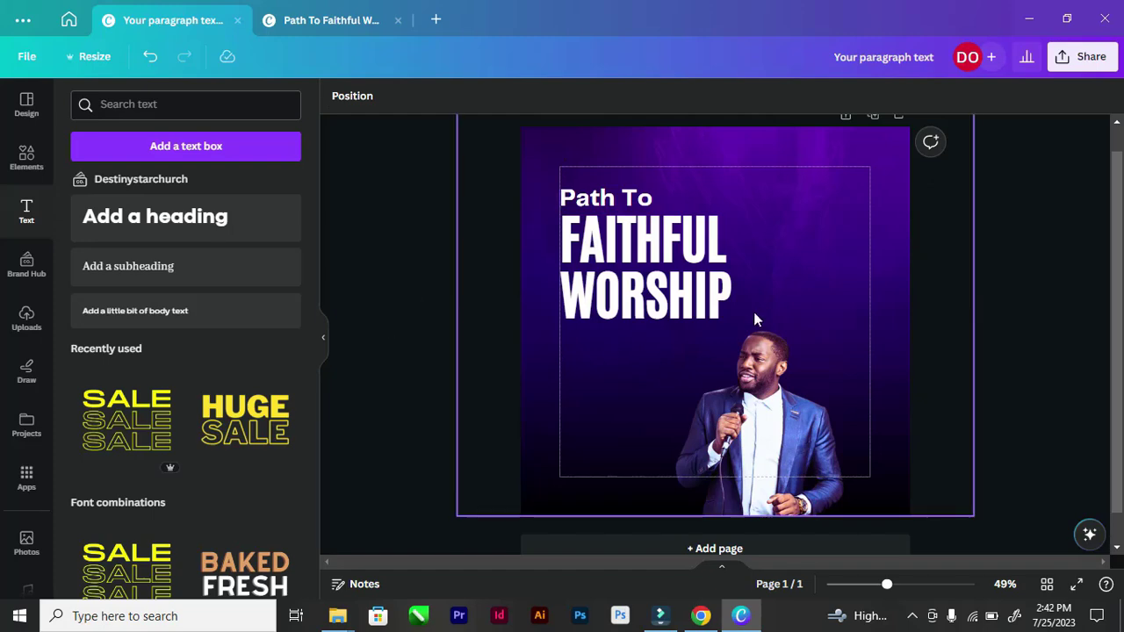
Step: Copy the "1 THESSALONIANS 1:1" text from the reference design and paste it into the flyer as a new text box
click(316, 19)
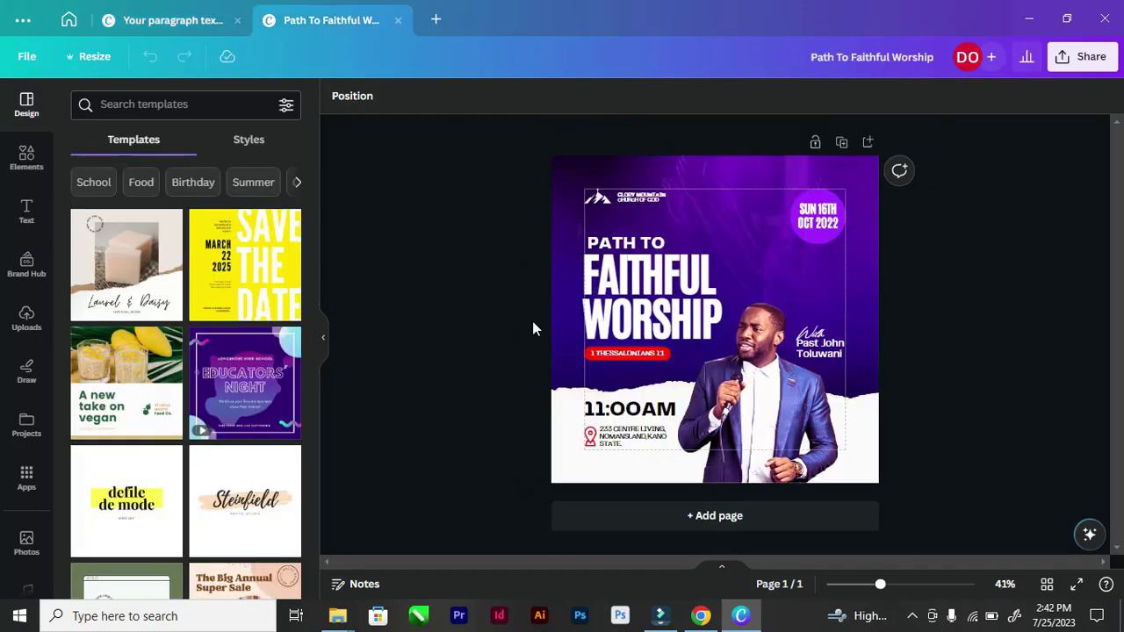
click(614, 352)
double_click(619, 356)
key(ctrl+c)
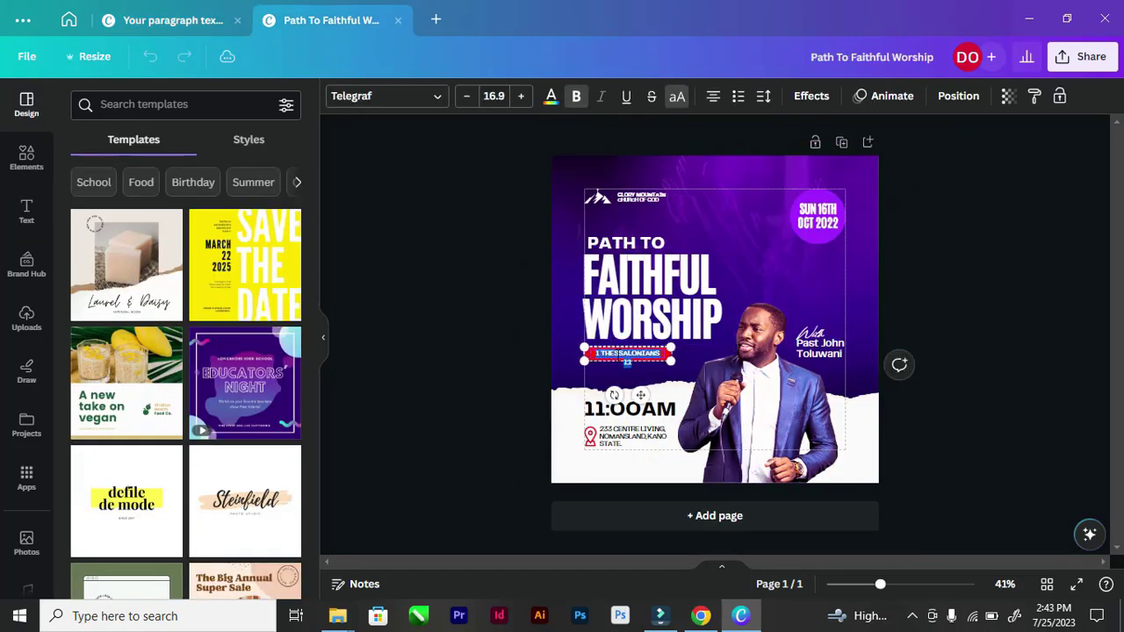
click(462, 357)
click(209, 19)
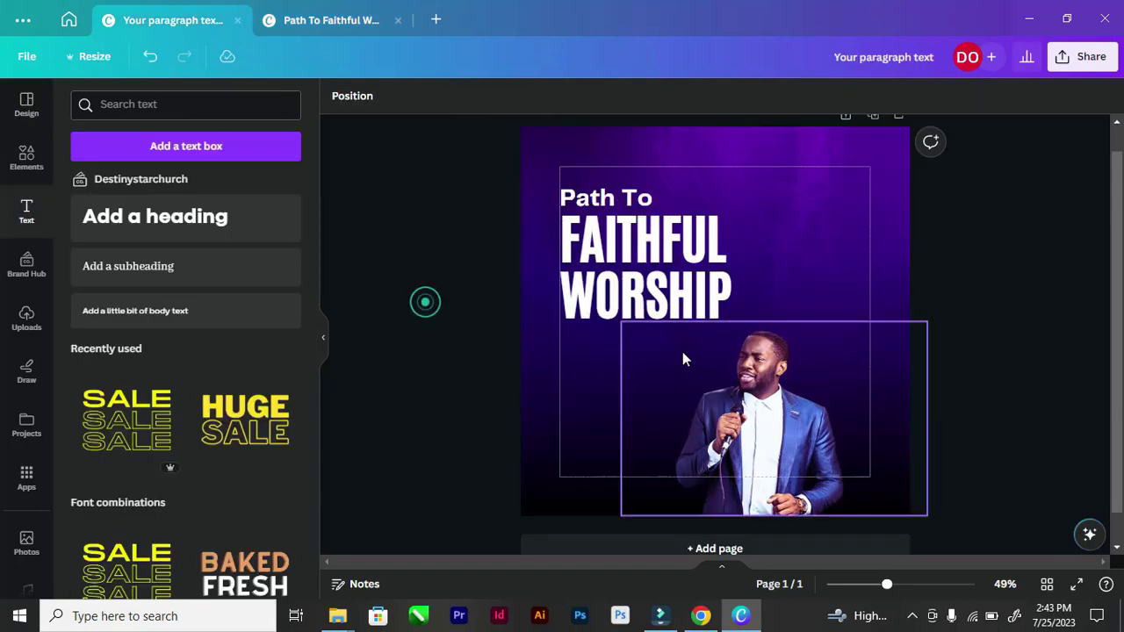
scroll(682, 351, up, 2)
click(227, 149)
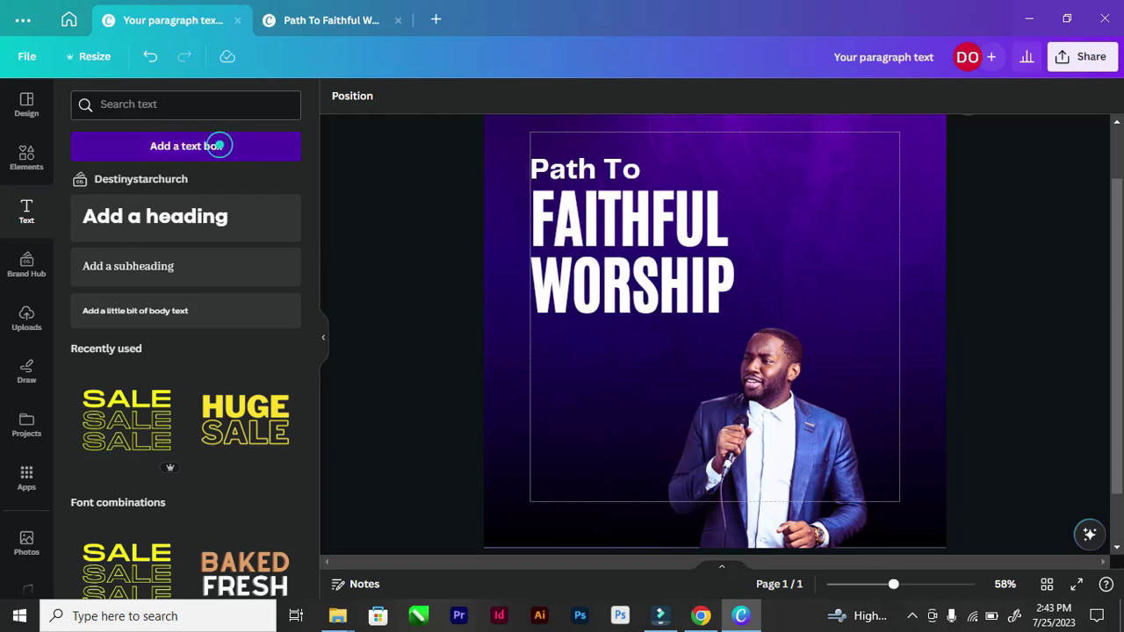
key(ctrl+v)
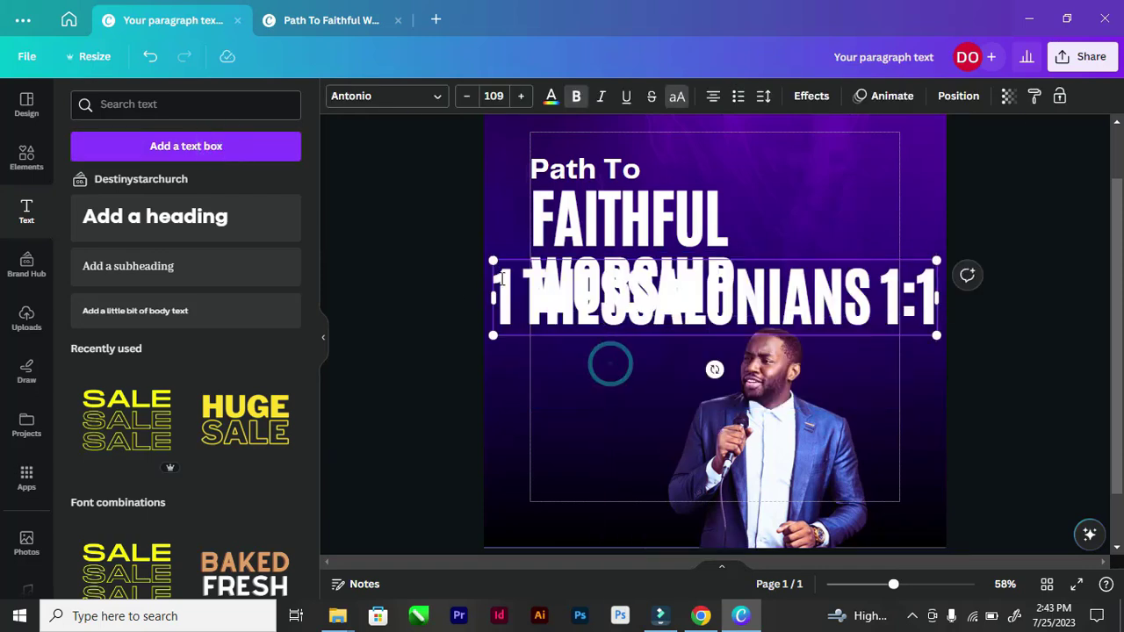
Step: Scale the "1 THESSALONIANS 1:1" text down to about size 35.6 and place it directly below "WORSHIP" at the left margin
drag(493, 253, 791, 310)
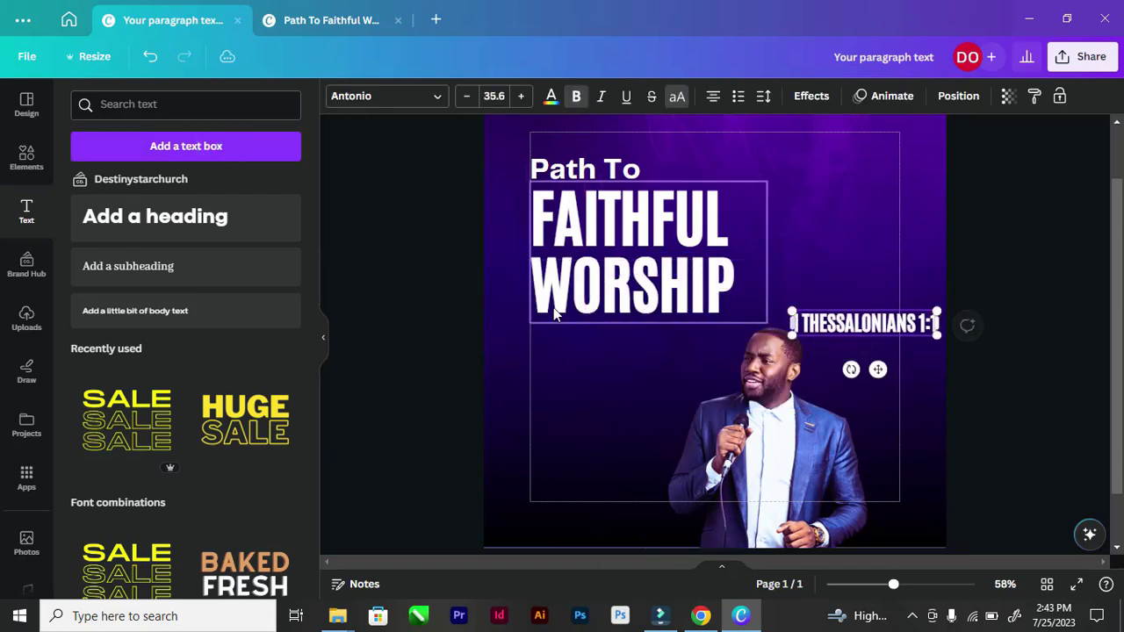
click(443, 278)
drag(881, 323, 626, 336)
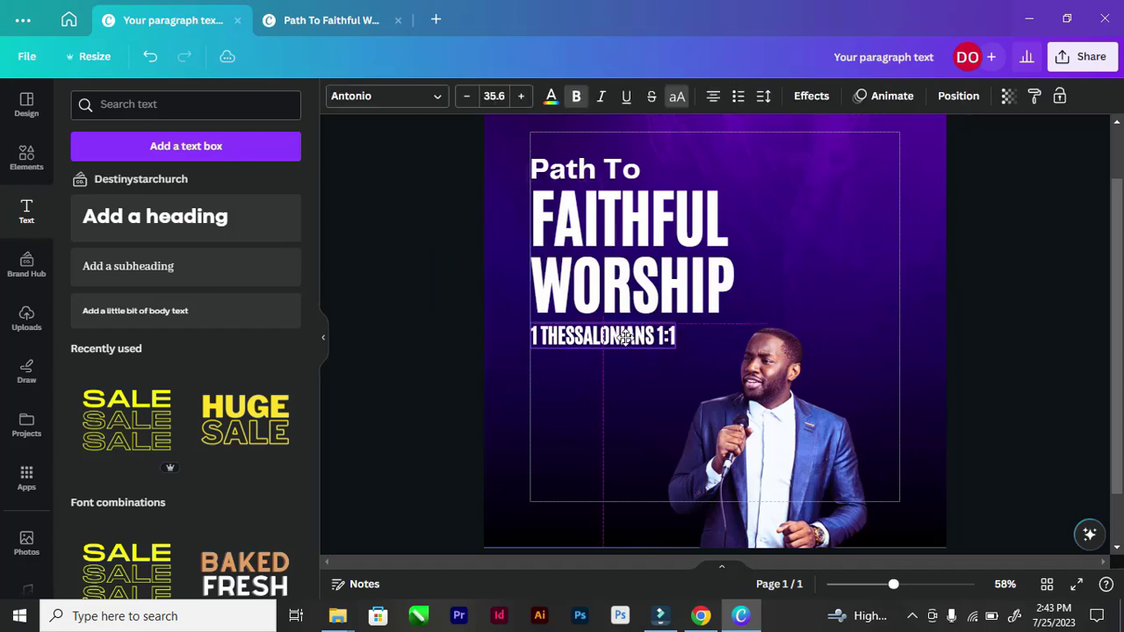
Step: Set the "1 THESSALONIANS 1:1" text to Telegraf Bold and scale it down to about size 20.7 below the headline
click(383, 96)
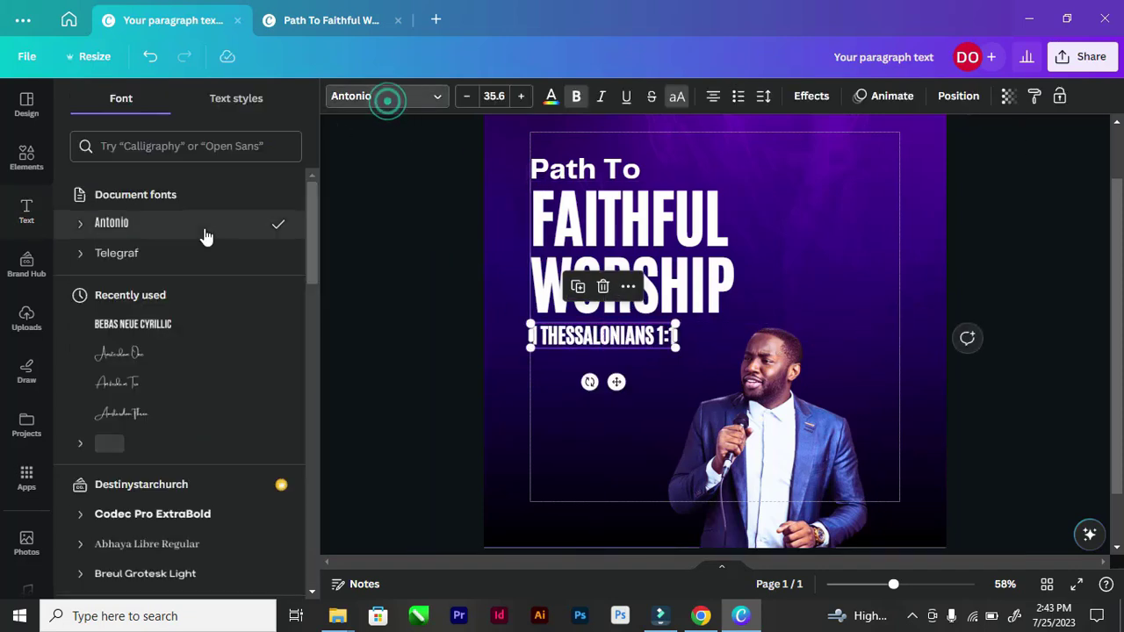
click(85, 254)
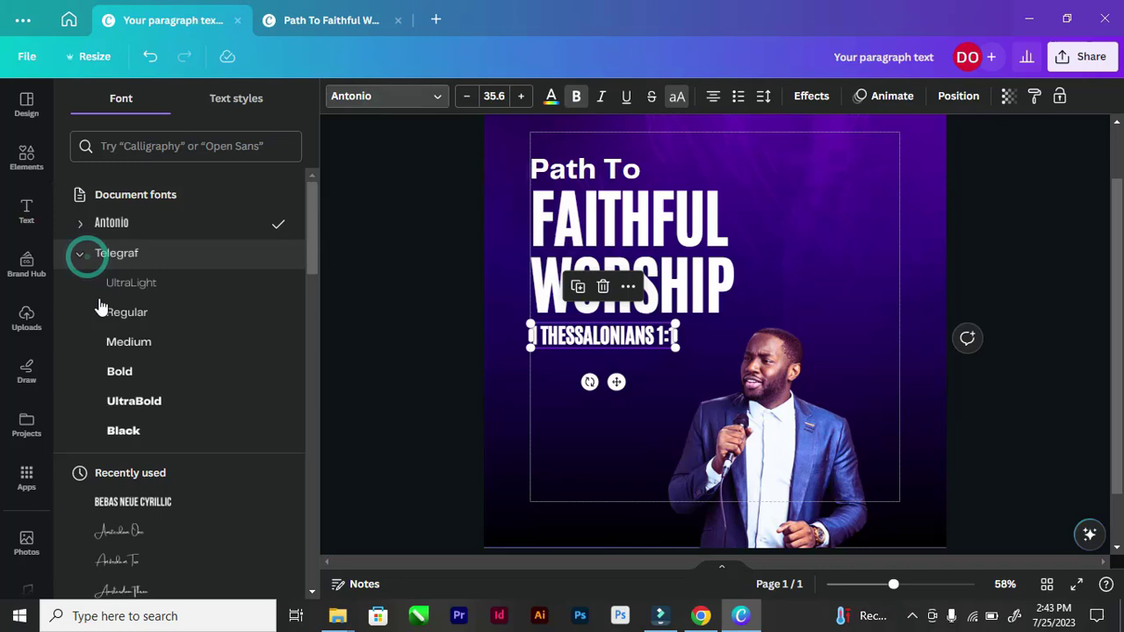
click(132, 372)
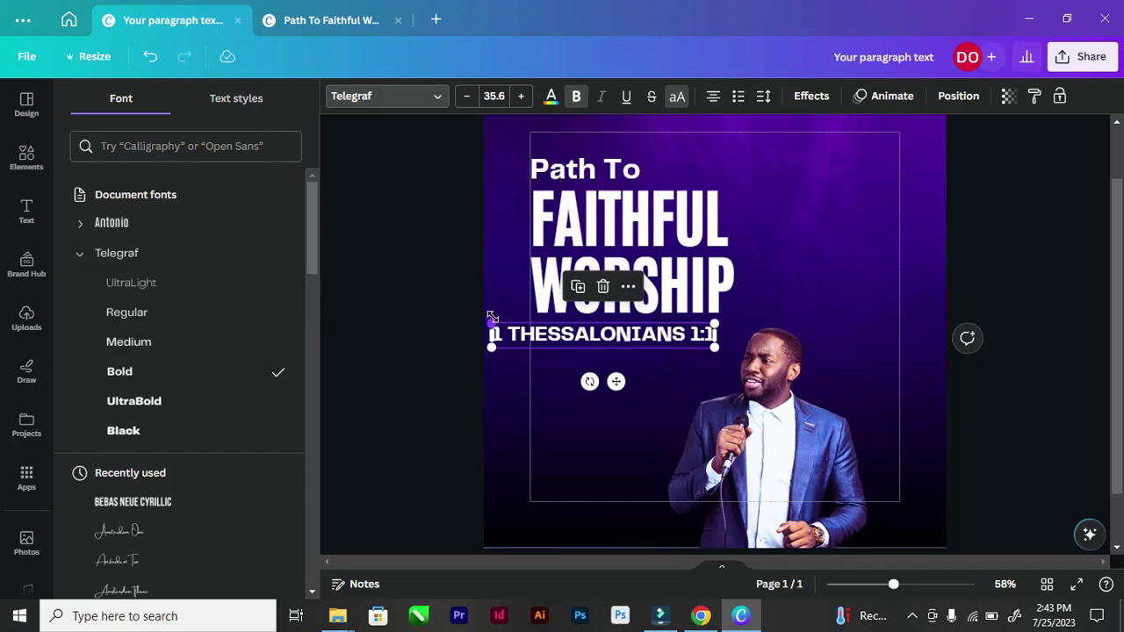
drag(492, 318, 587, 330)
click(427, 317)
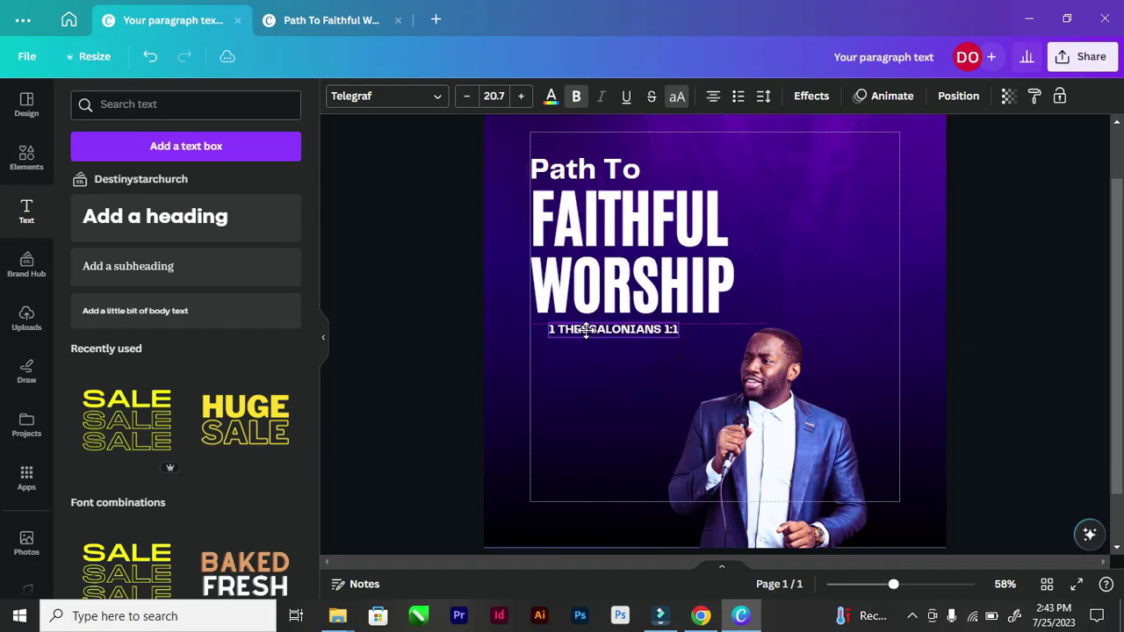
Step: Clear the earlier element search and add a rounded square from the basic shapes to the flyer
click(398, 232)
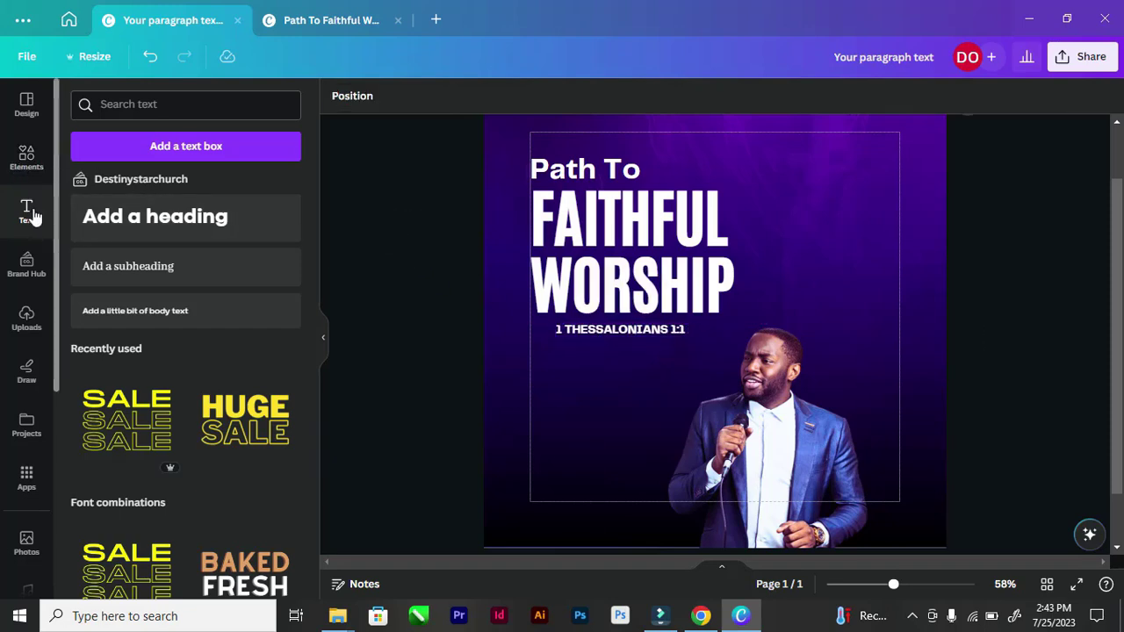
click(26, 158)
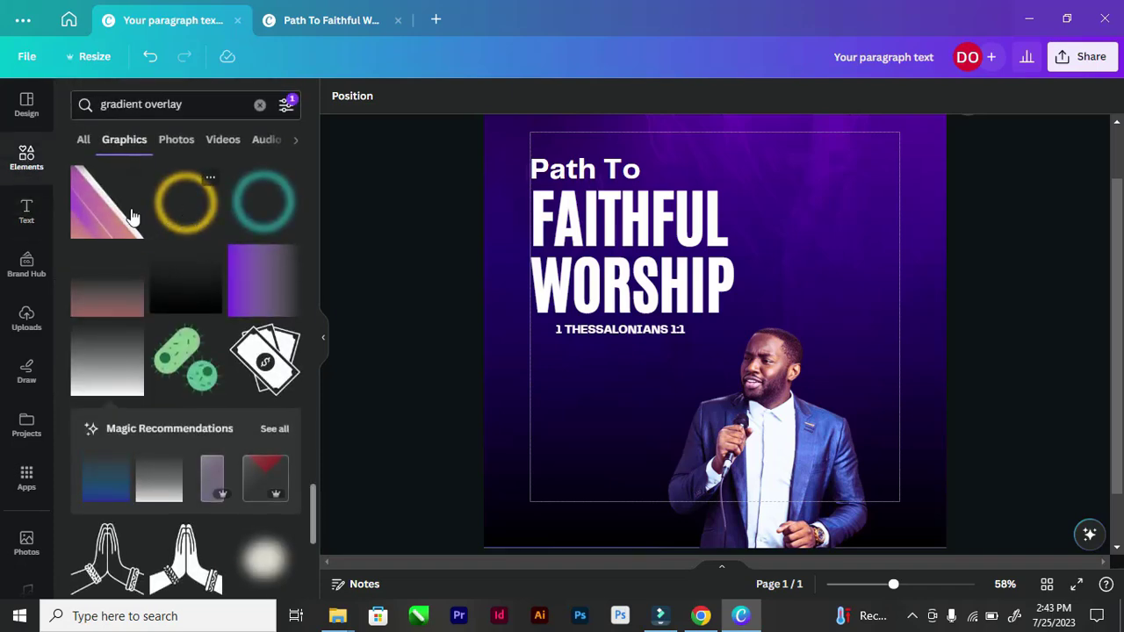
click(260, 105)
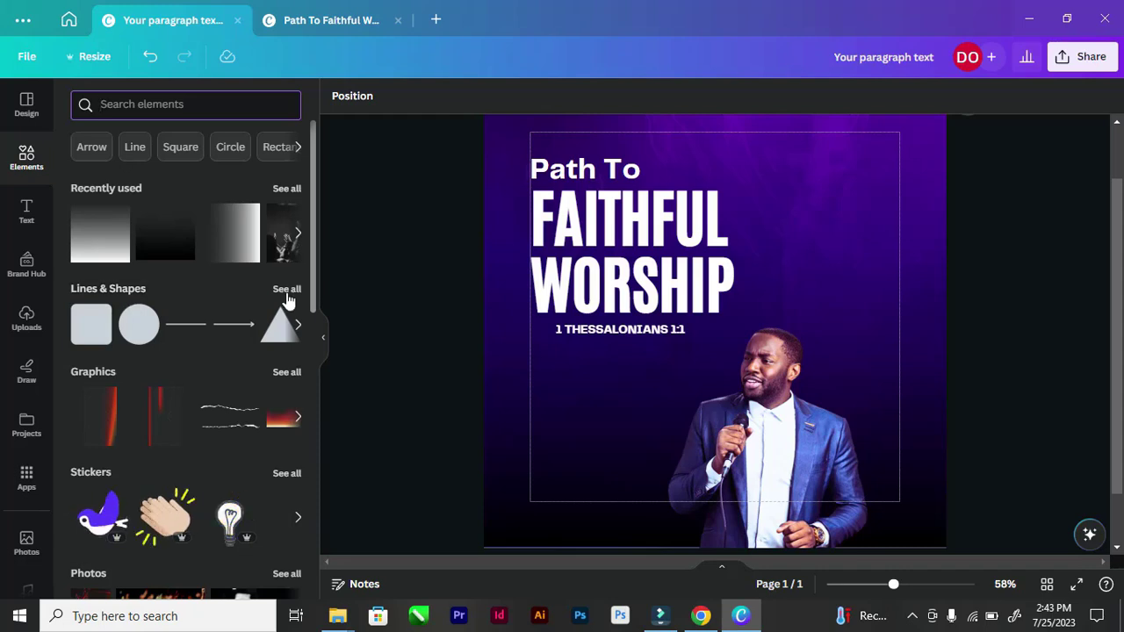
click(288, 291)
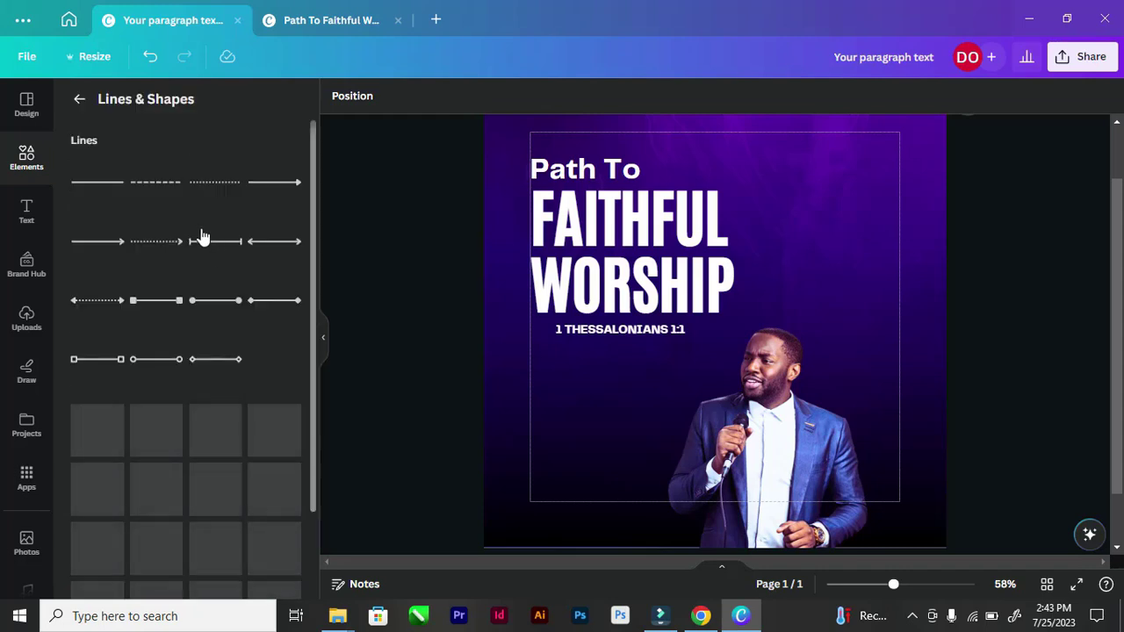
scroll(199, 234, down, 2)
scroll(196, 231, down, 3)
scroll(95, 289, up, 3)
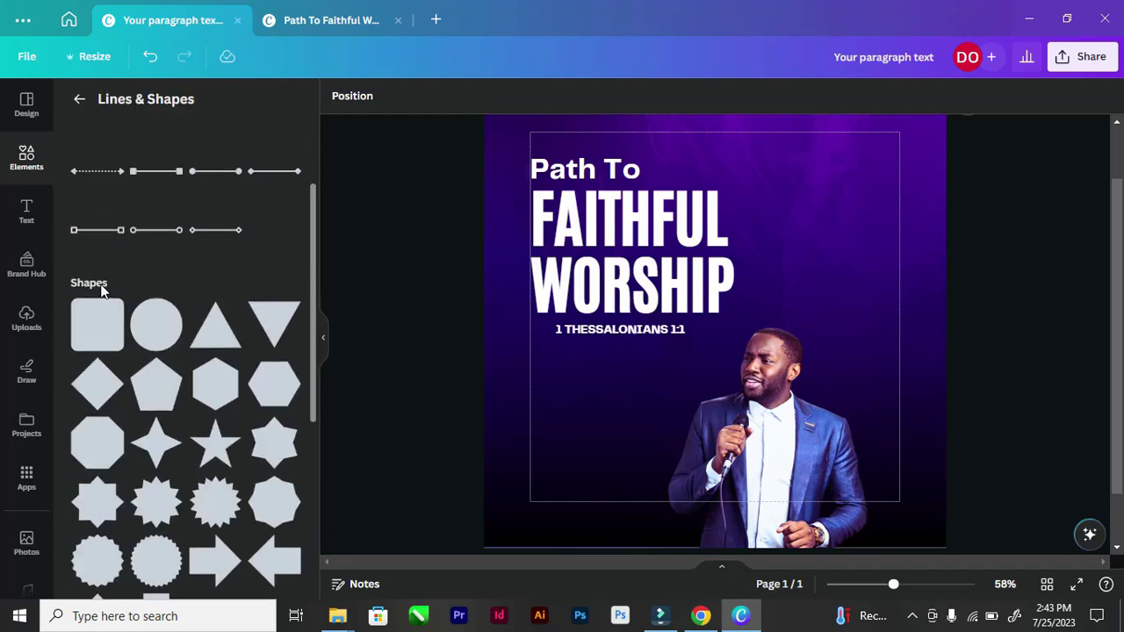
click(97, 321)
Step: Reshape the rounded square into a thin bar slightly wider than the "1 THESSALONIANS 1:1" text and place it behind that text
drag(717, 332, 597, 420)
drag(673, 412, 829, 409)
drag(831, 465, 685, 350)
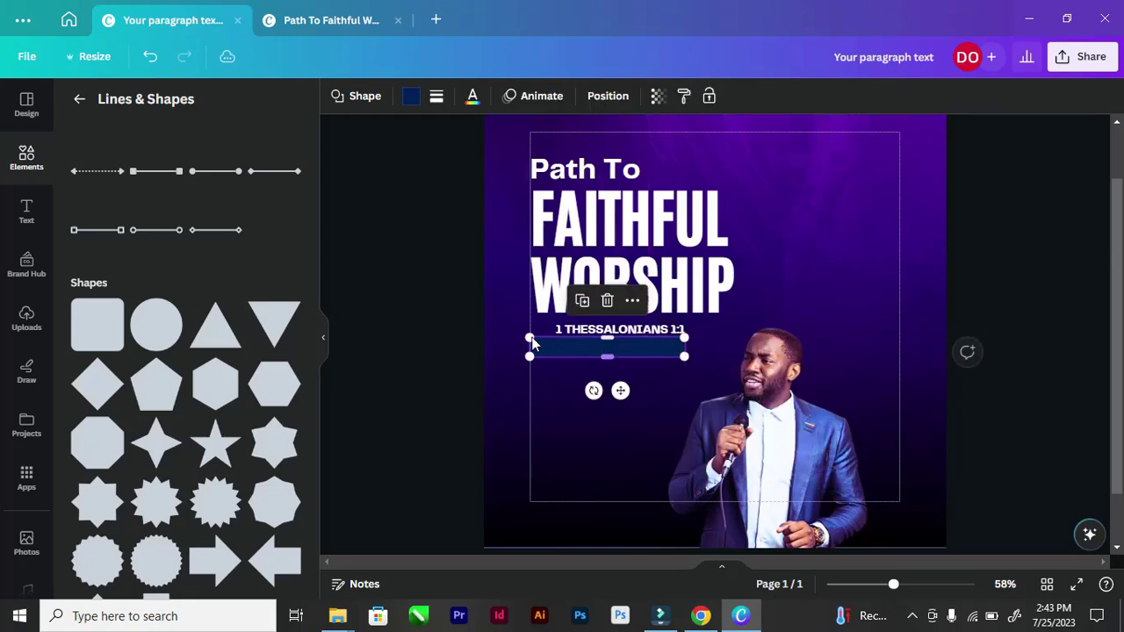
click(434, 318)
scroll(653, 355, up, 3)
scroll(544, 352, up, 3)
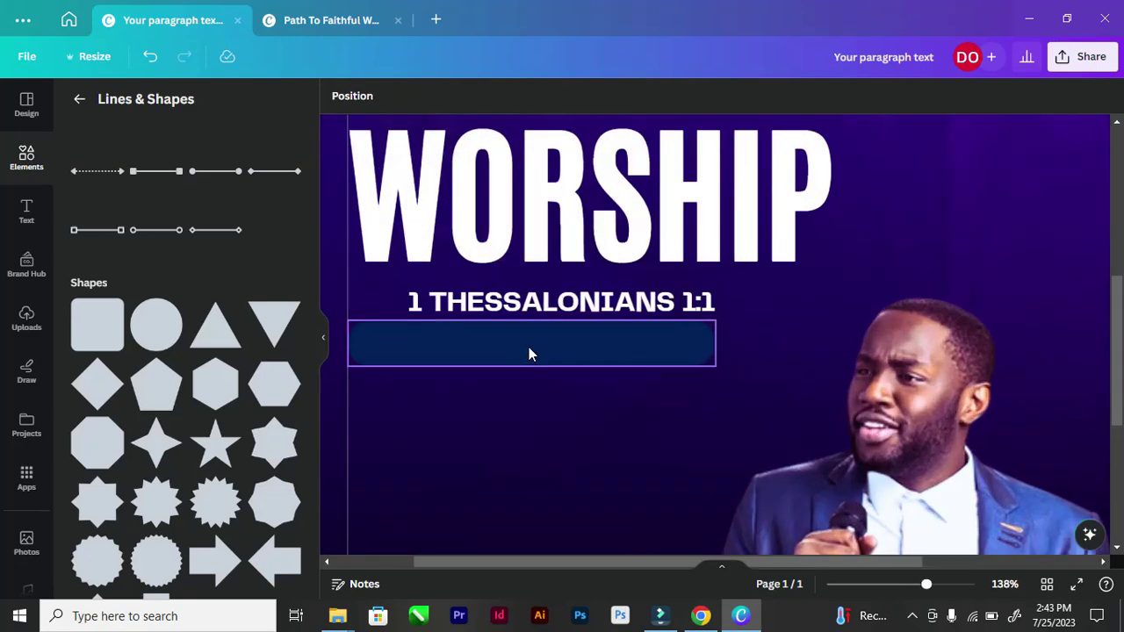
drag(530, 352, 568, 306)
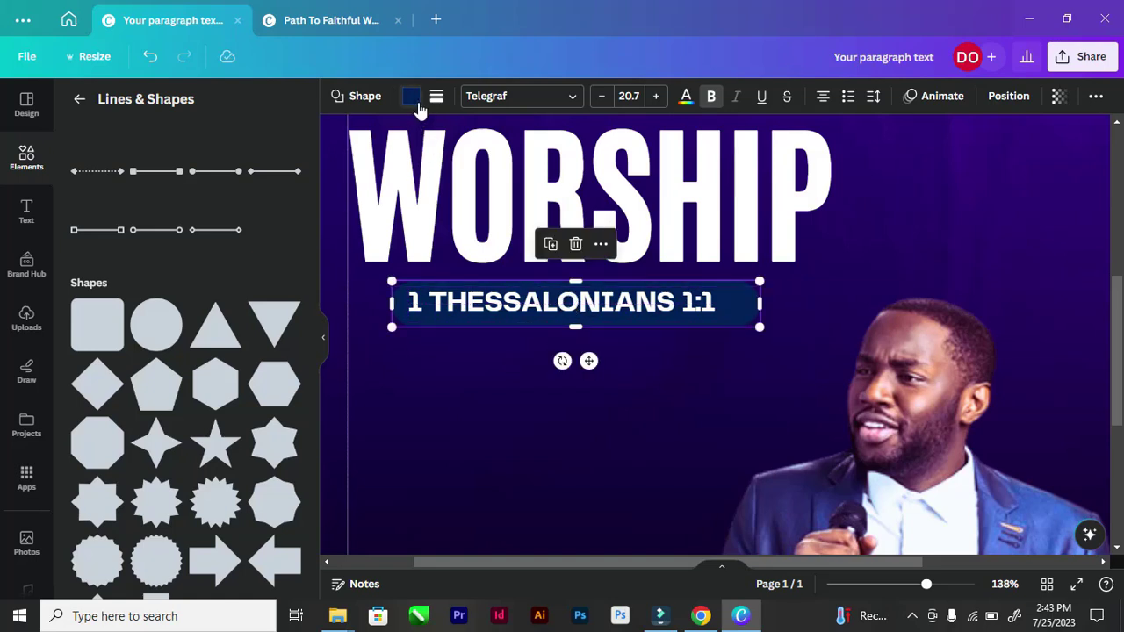
Step: Recolor the bar behind the scripture text to a custom bright red, #FF1212
click(411, 96)
scroll(150, 310, down, 4)
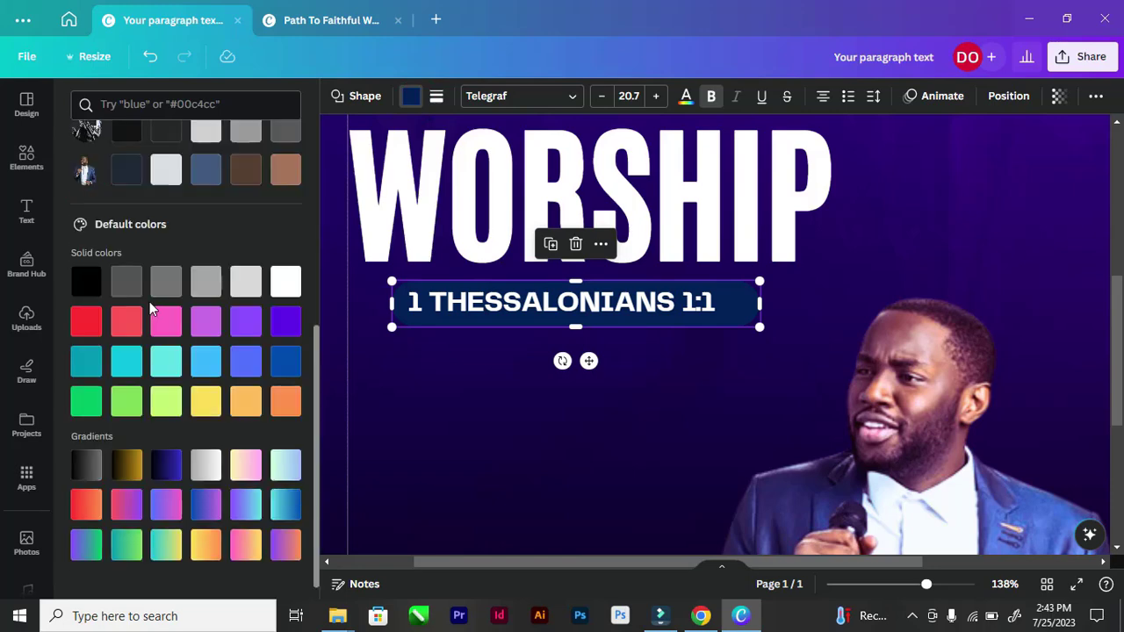
scroll(150, 309, up, 5)
scroll(100, 218, down, 5)
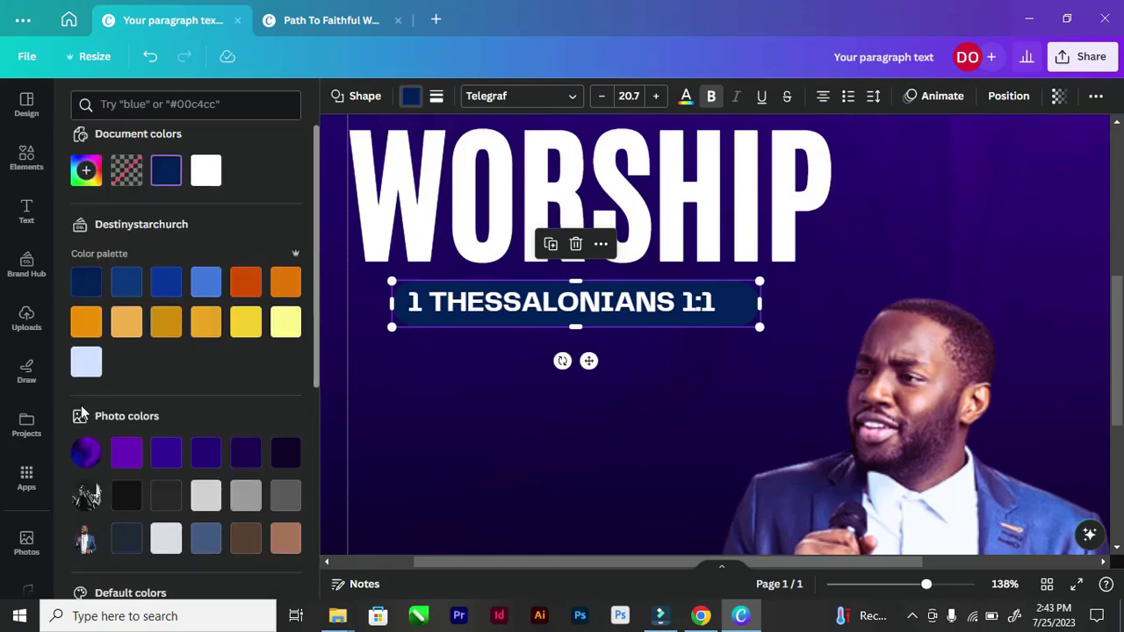
scroll(80, 362, up, 5)
click(99, 195)
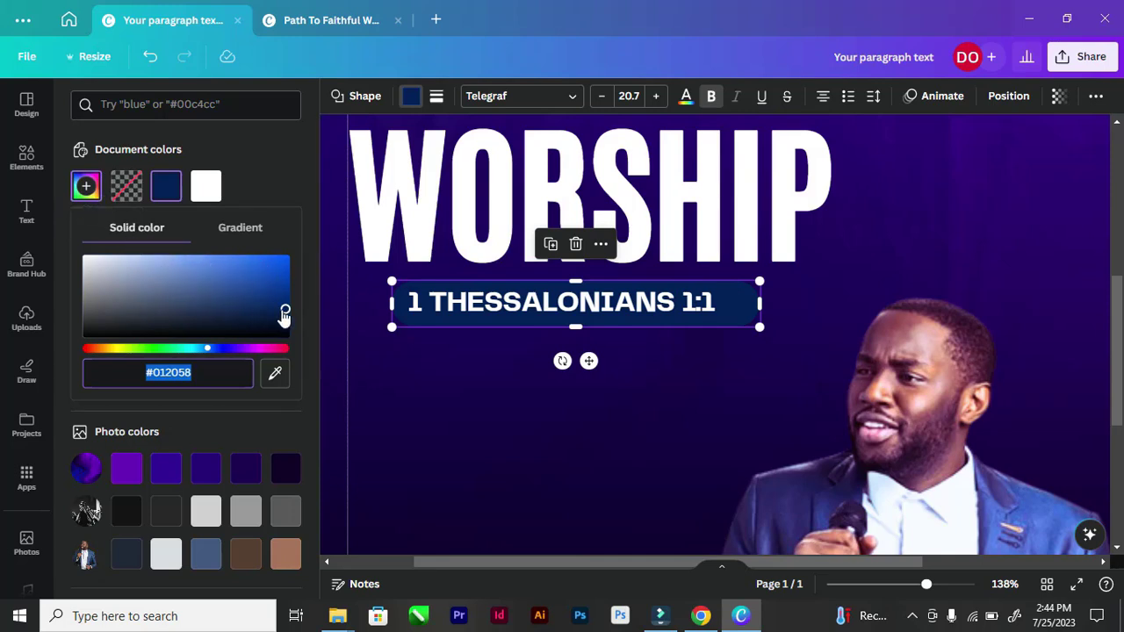
drag(284, 313, 282, 309)
drag(209, 342, 285, 349)
drag(272, 306, 278, 260)
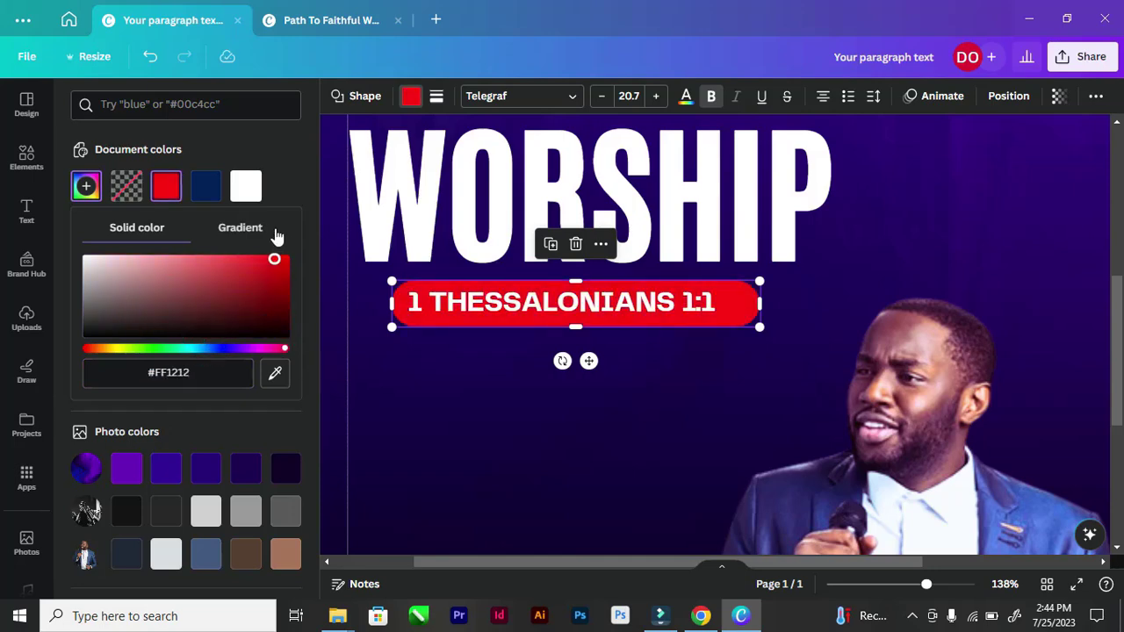
click(922, 209)
Step: Center the "1 THESSALONIANS 1:1" text inside the red bar
scroll(923, 210, down, 3)
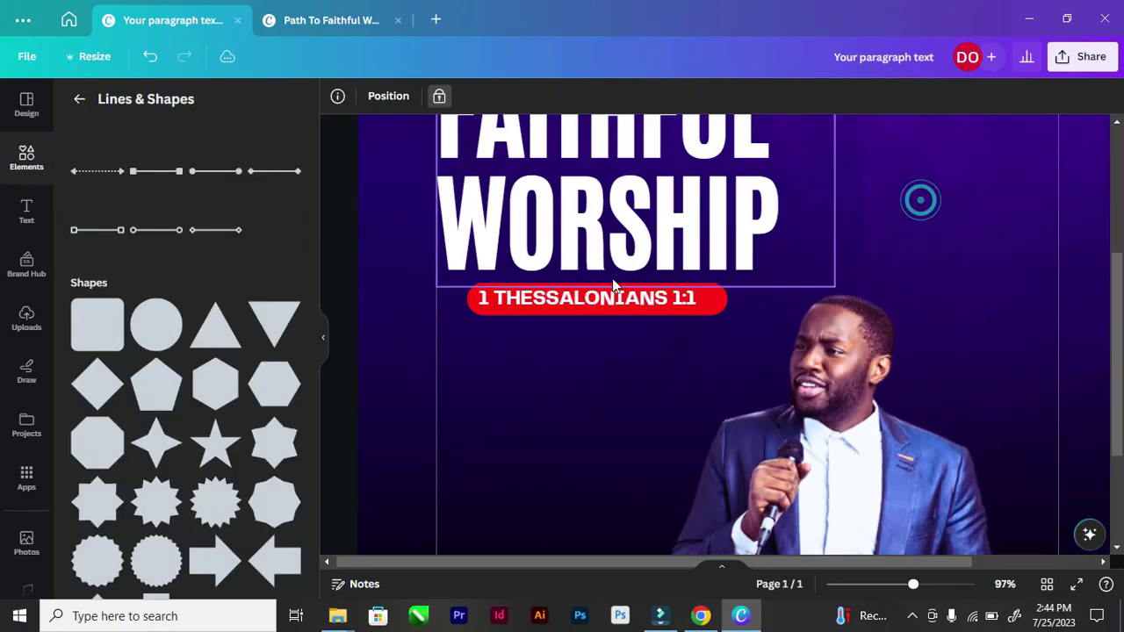
scroll(541, 270, down, 3)
scroll(527, 334, up, 5)
scroll(521, 387, down, 5)
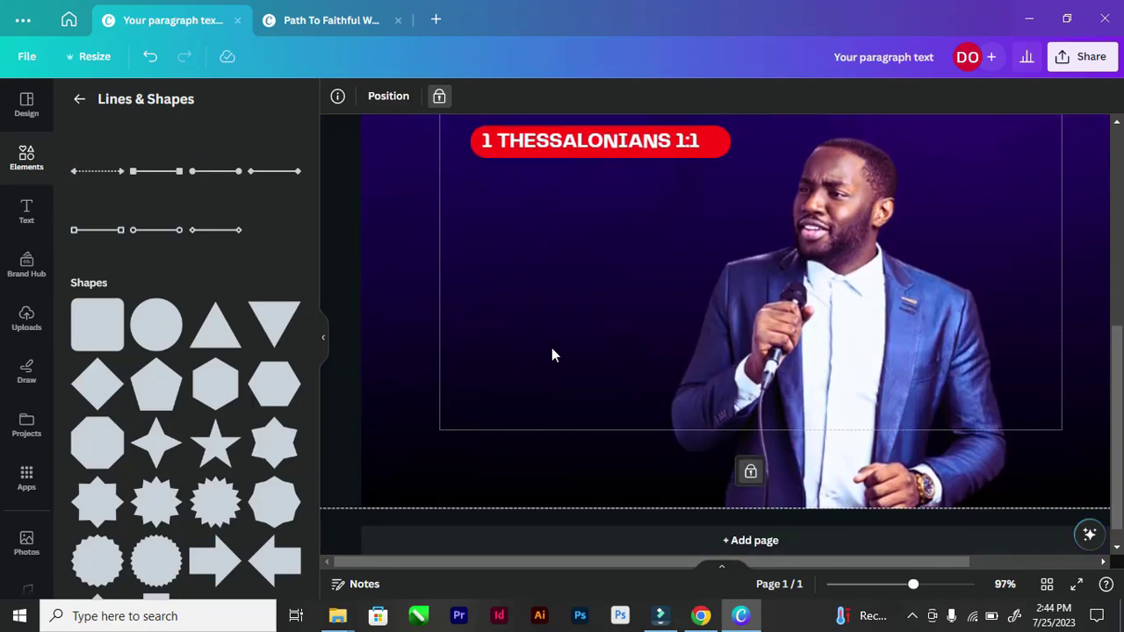
scroll(551, 347, up, 3)
drag(556, 334, 565, 329)
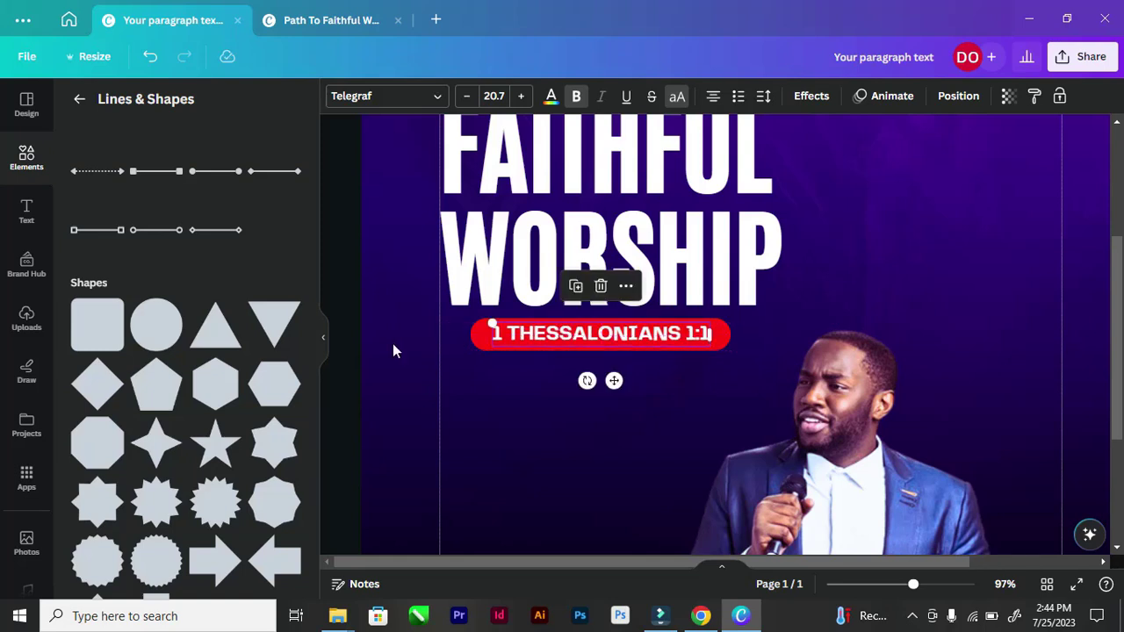
Step: Set the corner rounding of the red bar to 100, with no border
click(494, 350)
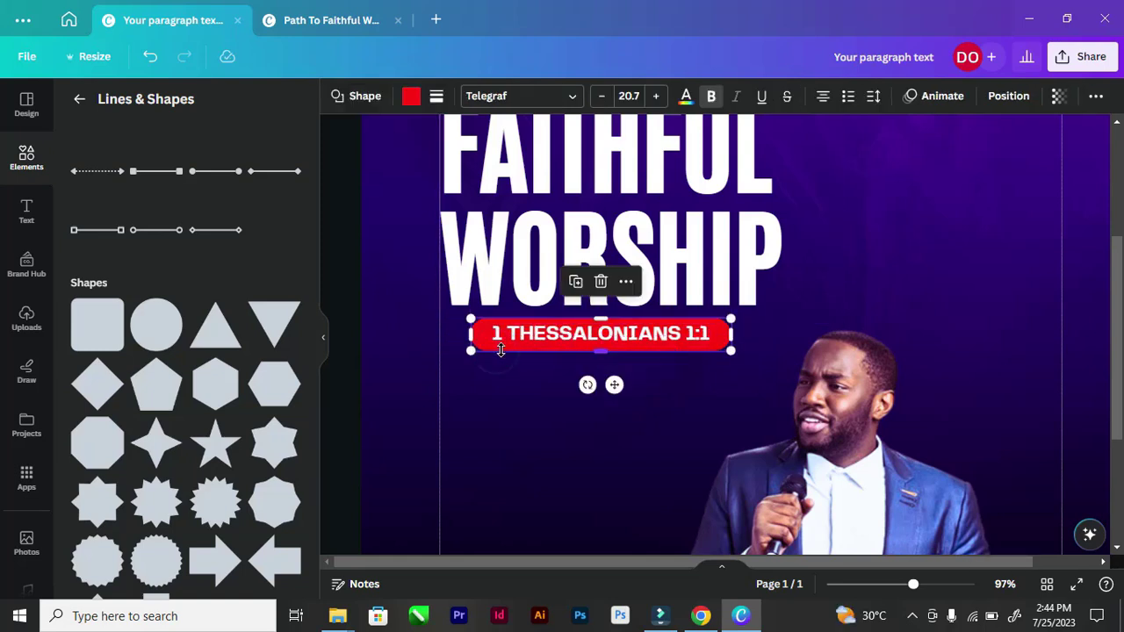
scroll(560, 316, down, 4)
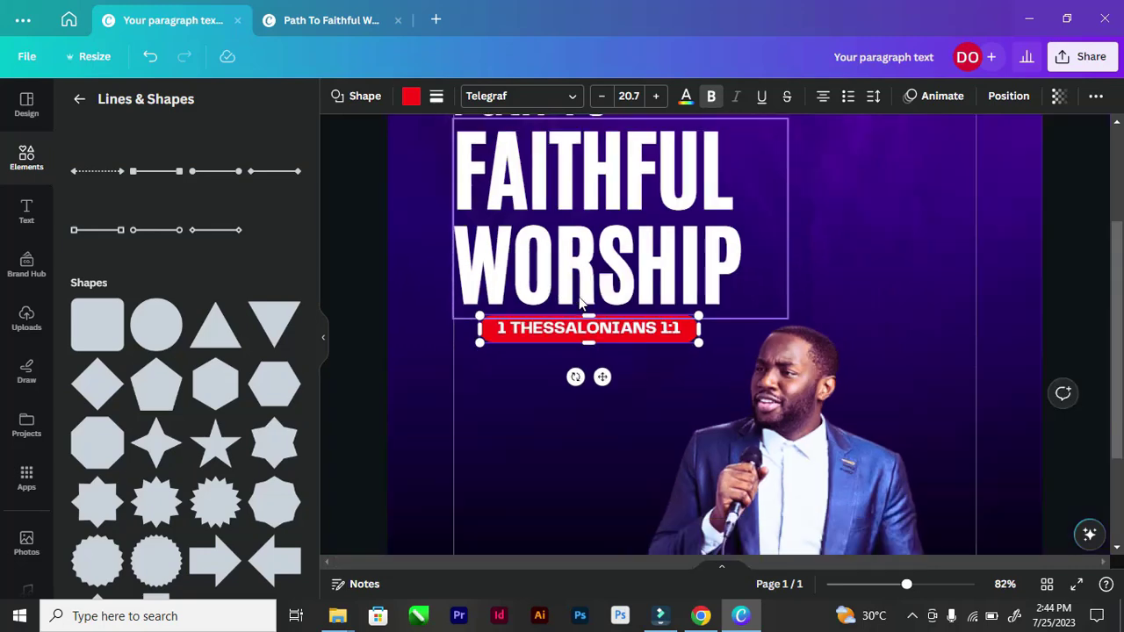
scroll(539, 331, up, 3)
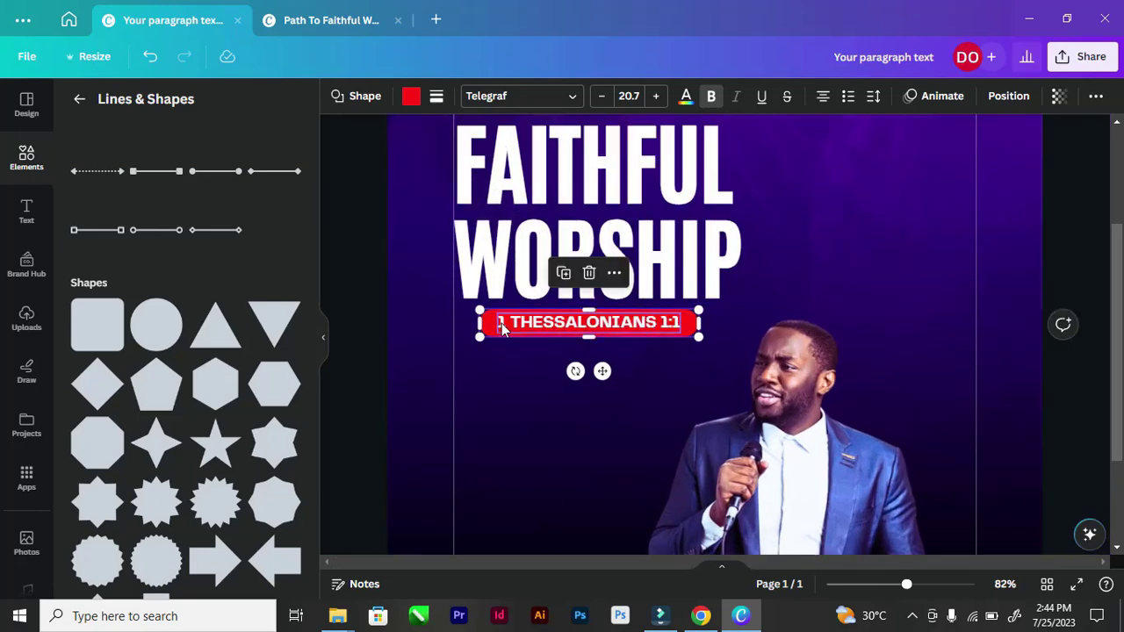
click(362, 311)
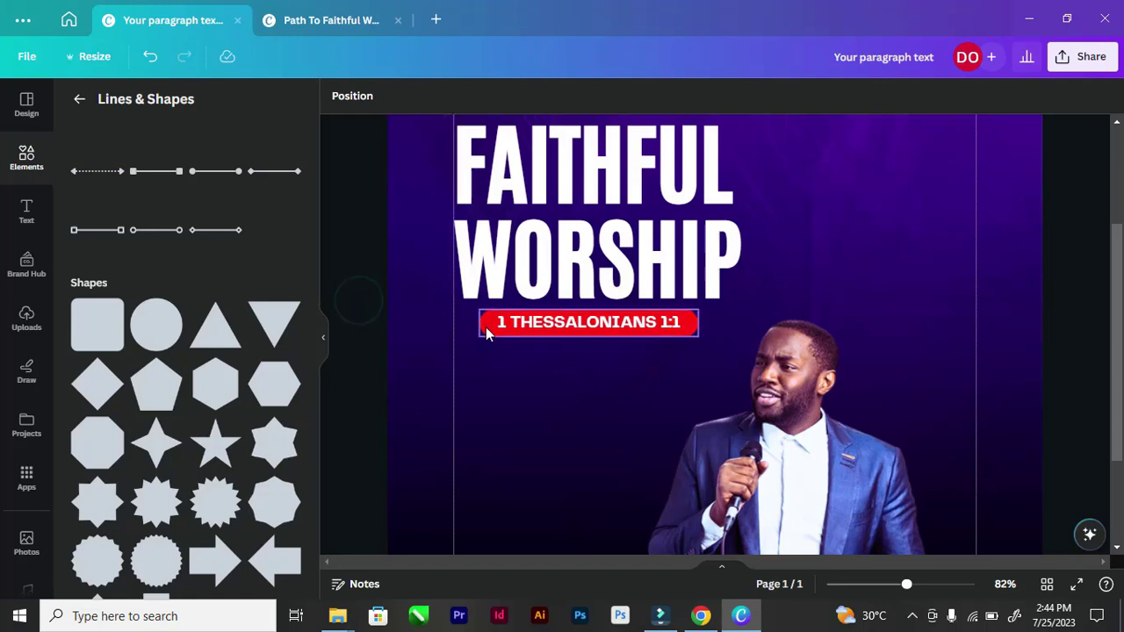
click(487, 326)
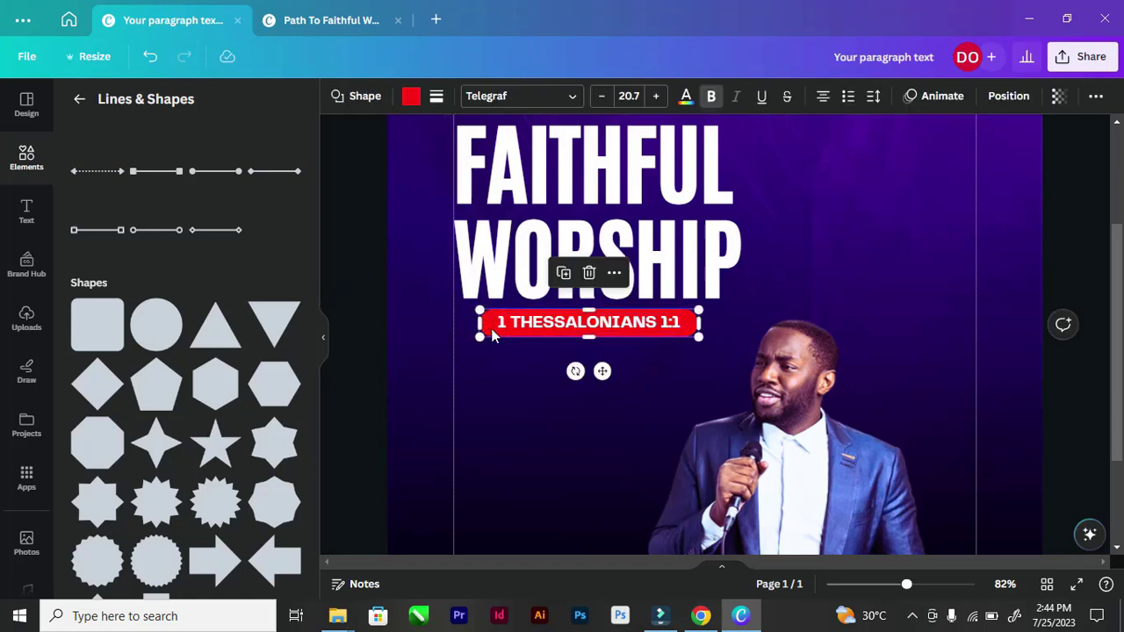
scroll(502, 332, up, 2)
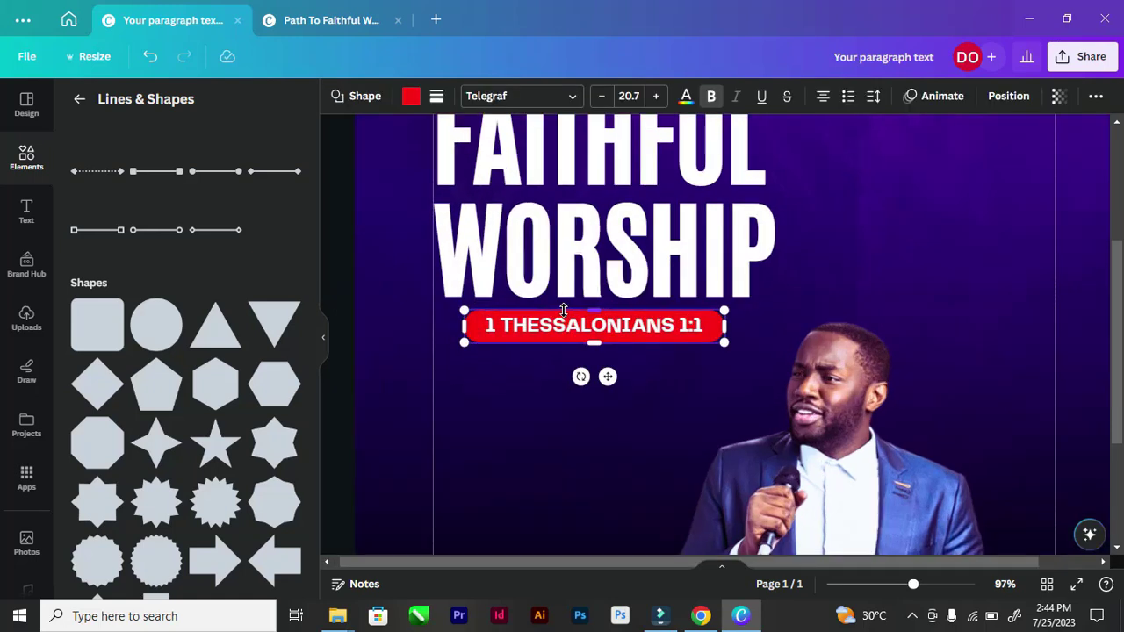
scroll(495, 328, down, 2)
scroll(515, 243, down, 3)
scroll(515, 243, up, 5)
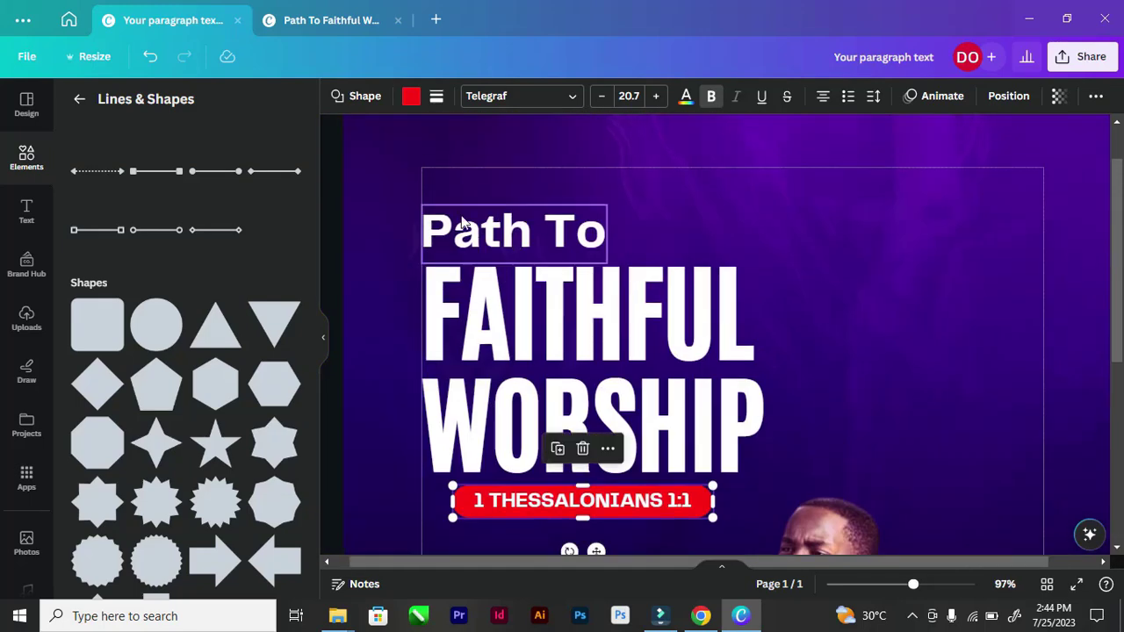
scroll(444, 115, down, 3)
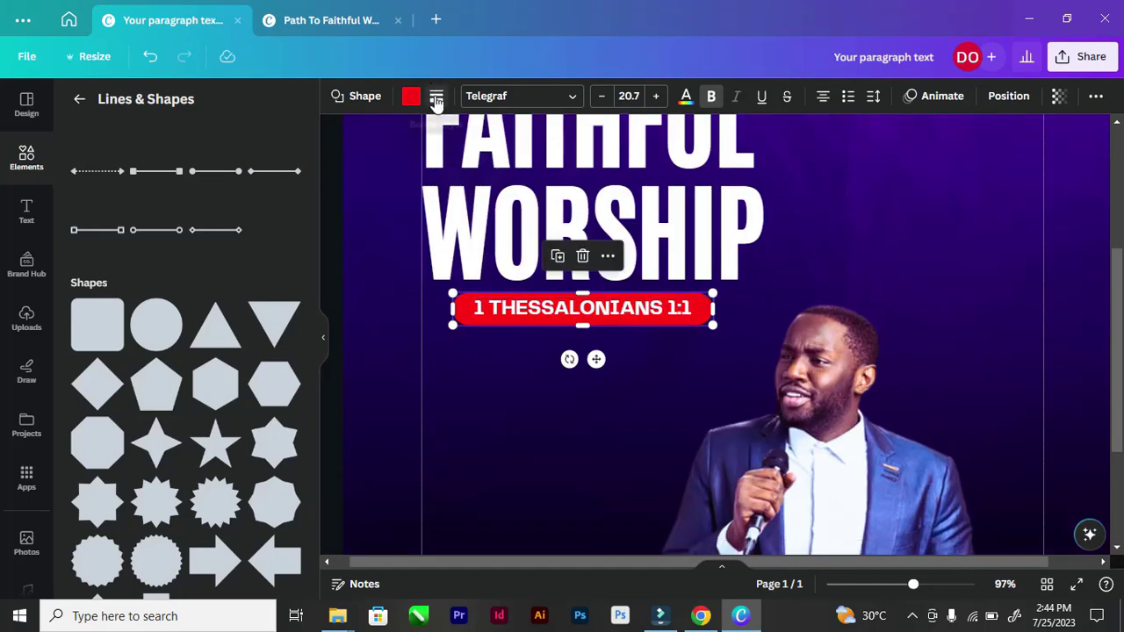
click(436, 98)
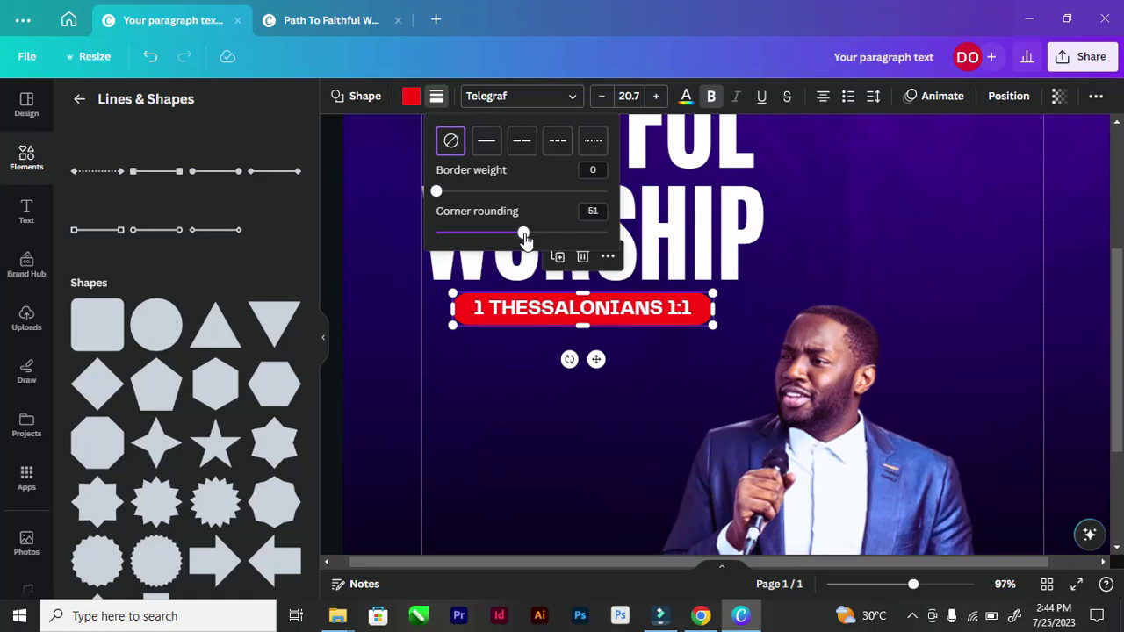
drag(525, 236, 462, 233)
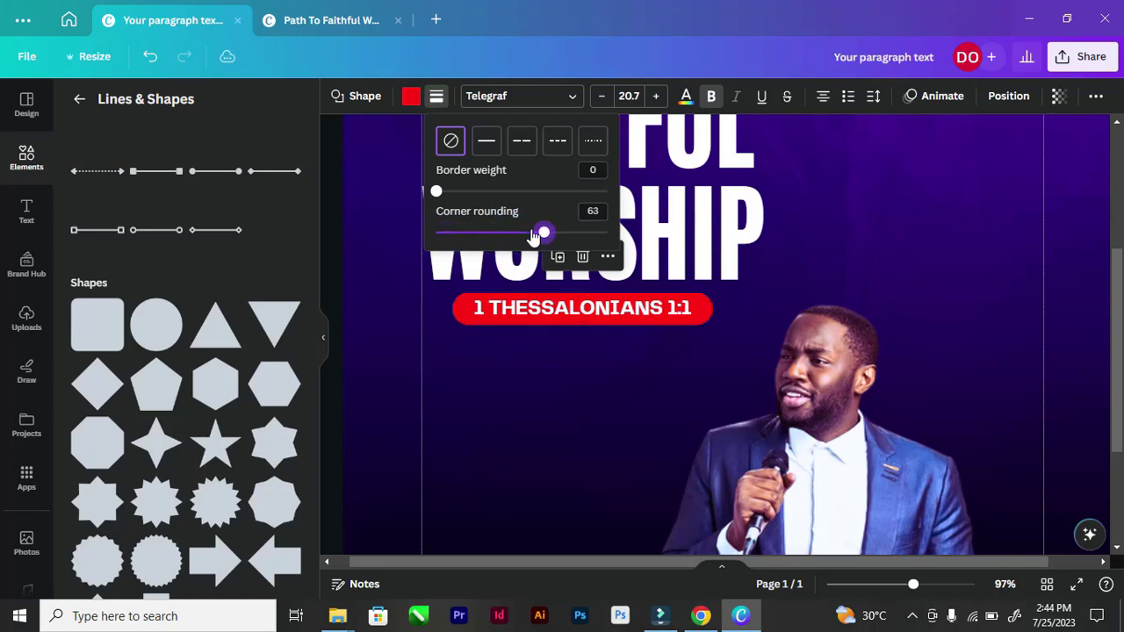
drag(533, 237, 630, 235)
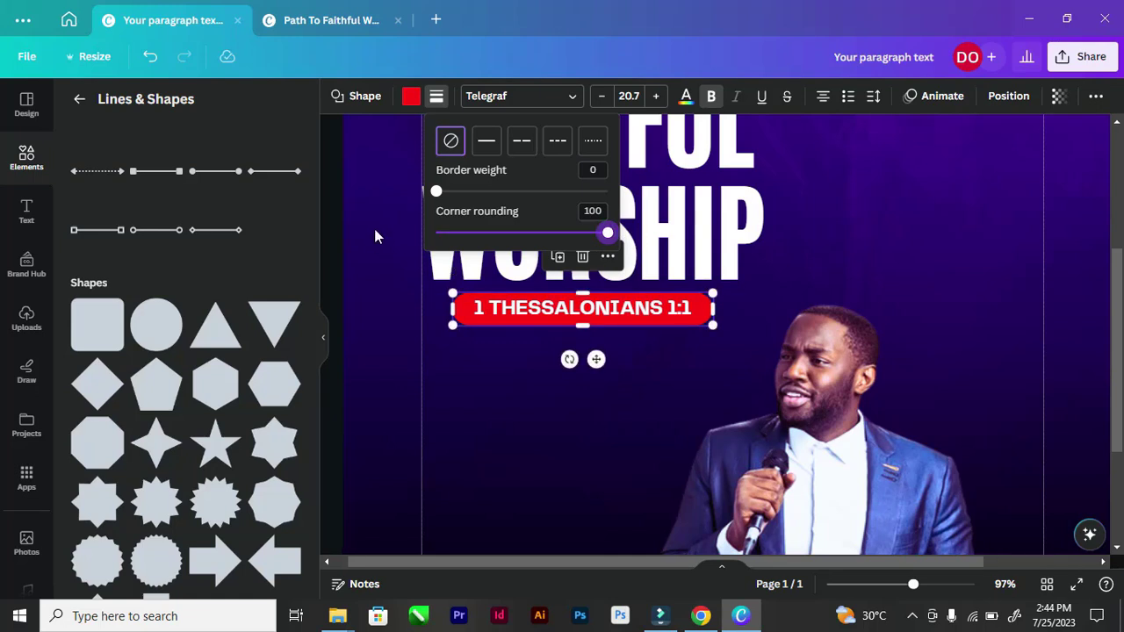
key(Escape)
Step: Select the scripture text together with its red bar, check their alignment and group the two
scroll(333, 201, up, 2)
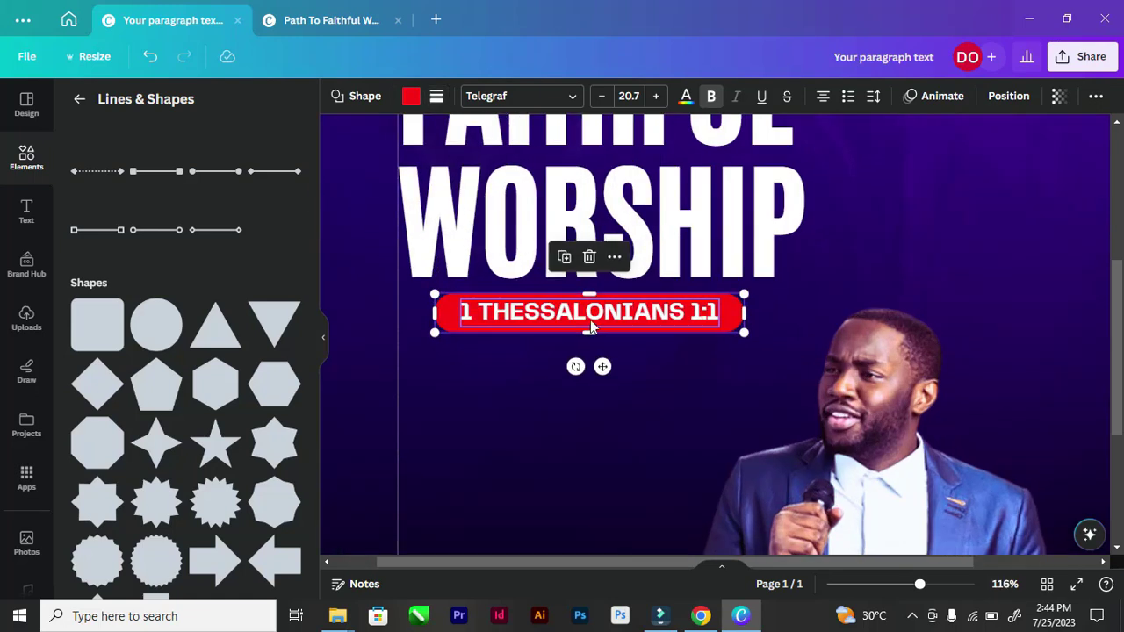
click(676, 332)
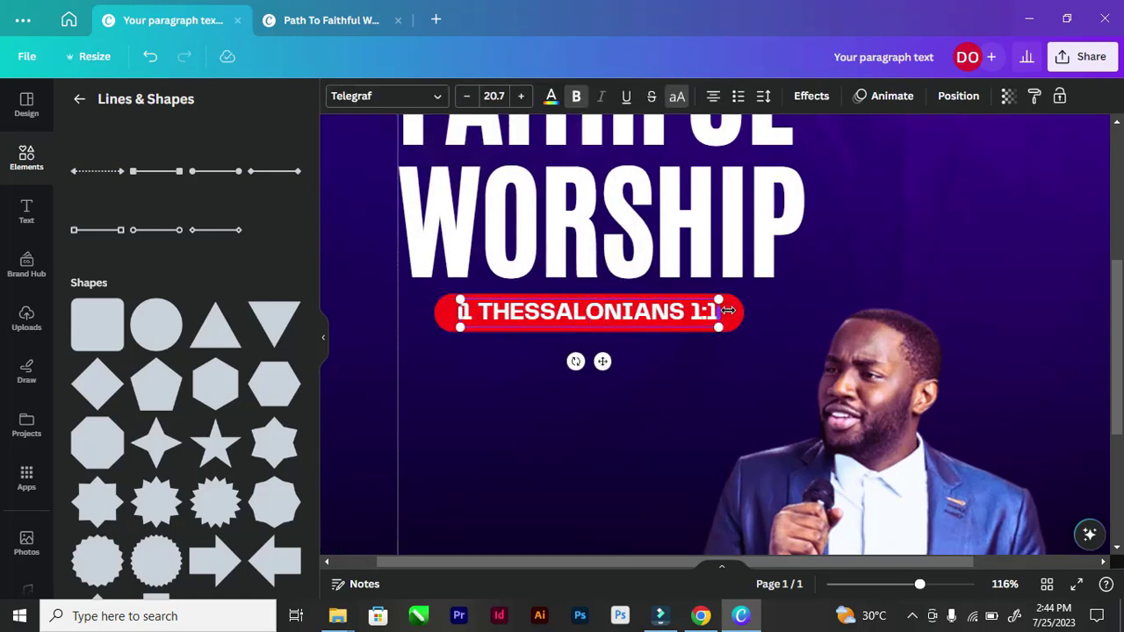
shift+click(440, 312)
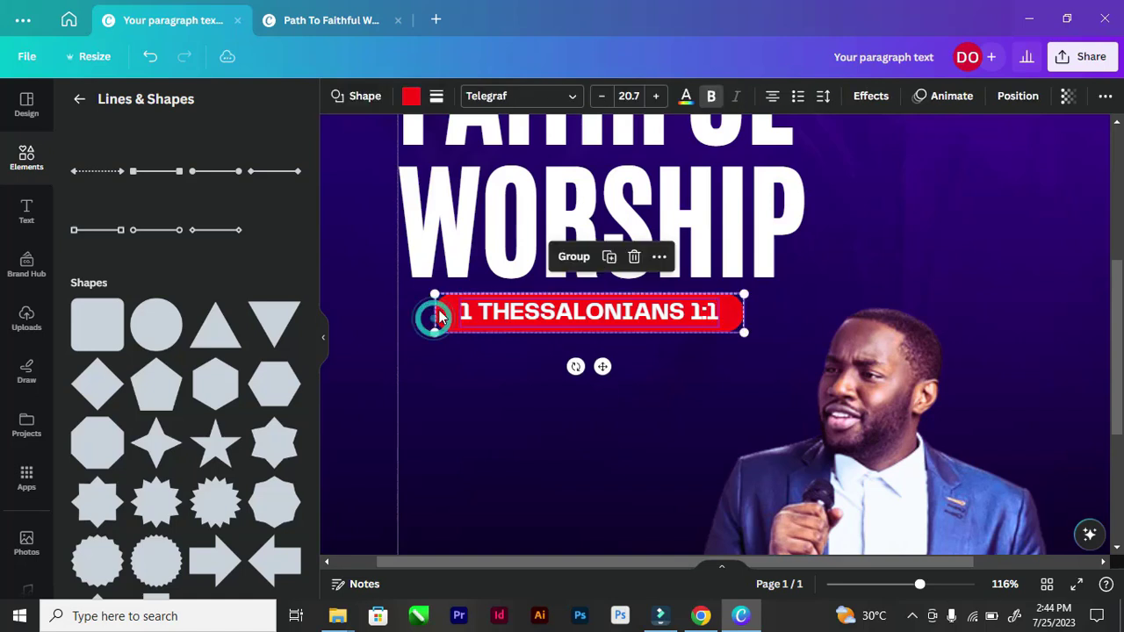
click(1014, 97)
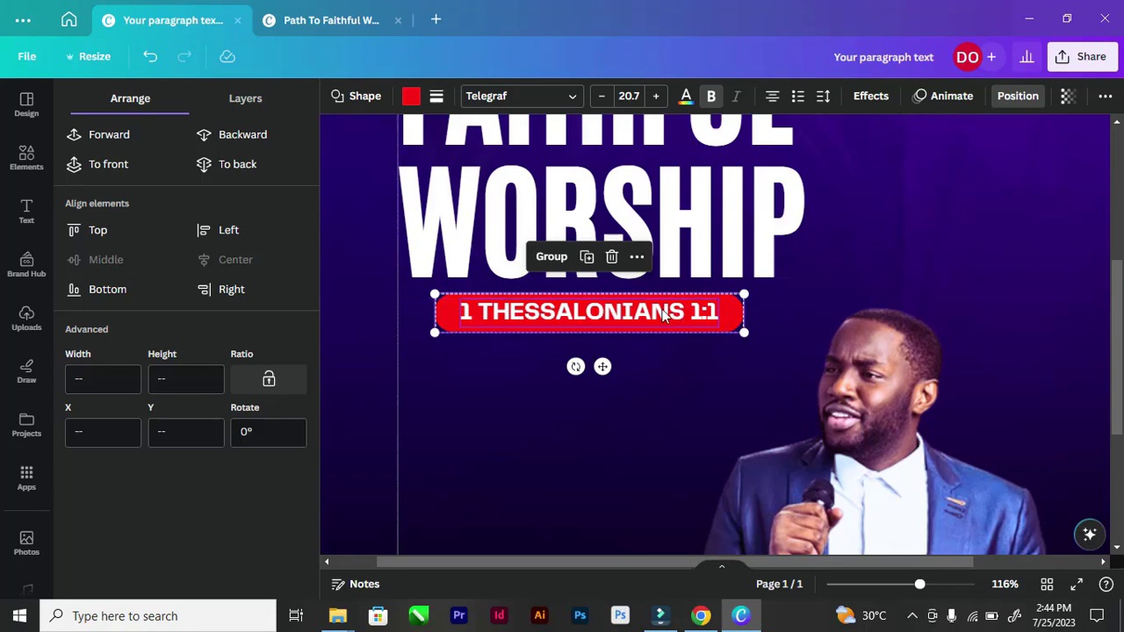
click(556, 257)
Step: Scale the scripture label group down so that its text size becomes 20
scroll(617, 326, down, 5)
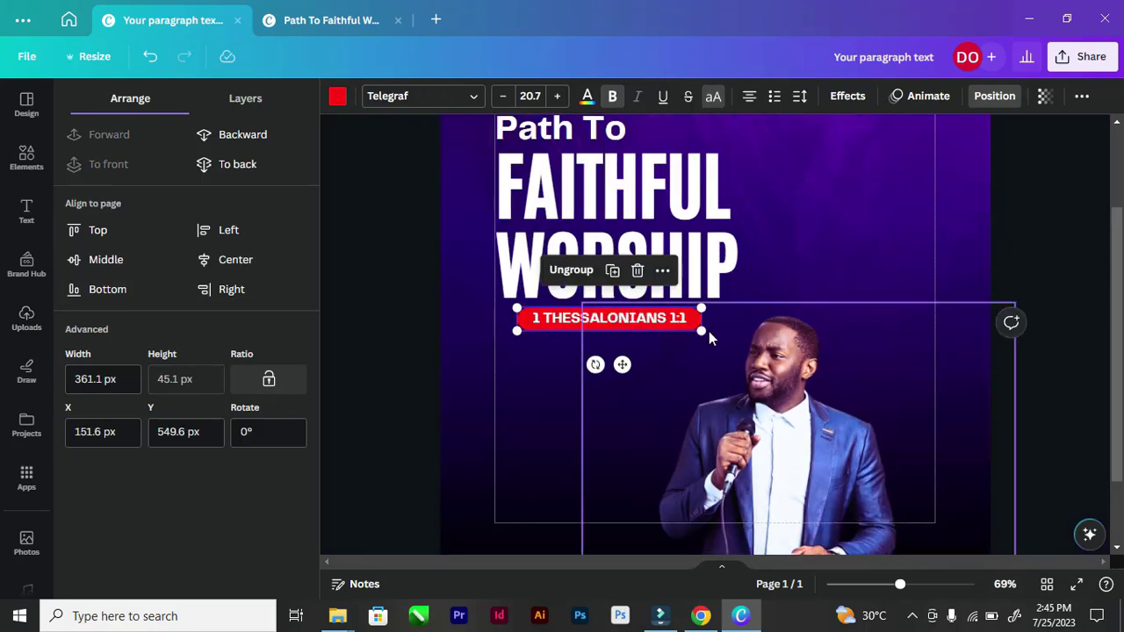
drag(703, 331, 421, 289)
drag(696, 331, 309, 293)
click(361, 255)
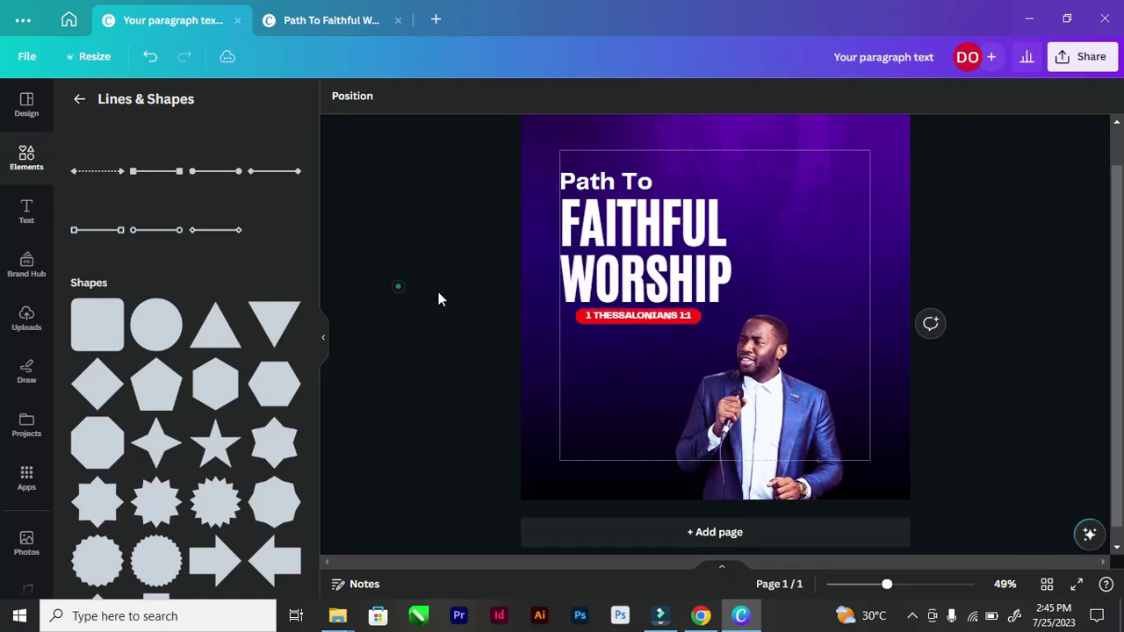
Step: Place the scripture label at the left margin under "WORSHIP", leaving a small gap below the headline
click(394, 283)
drag(629, 335, 600, 325)
scroll(599, 326, down, 3)
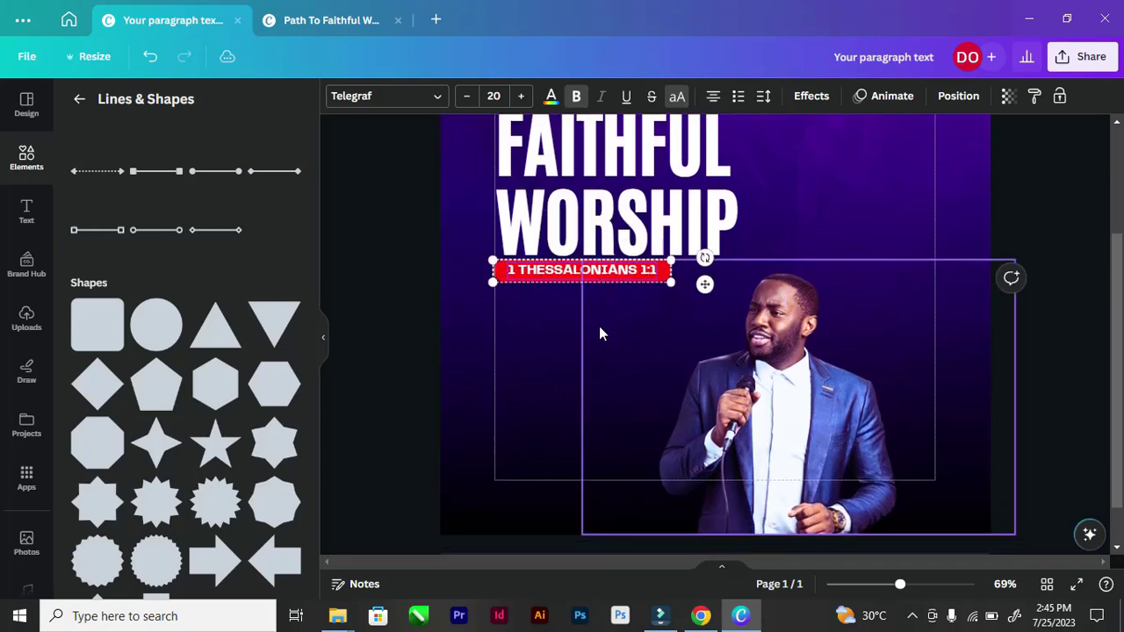
scroll(538, 228, up, 4)
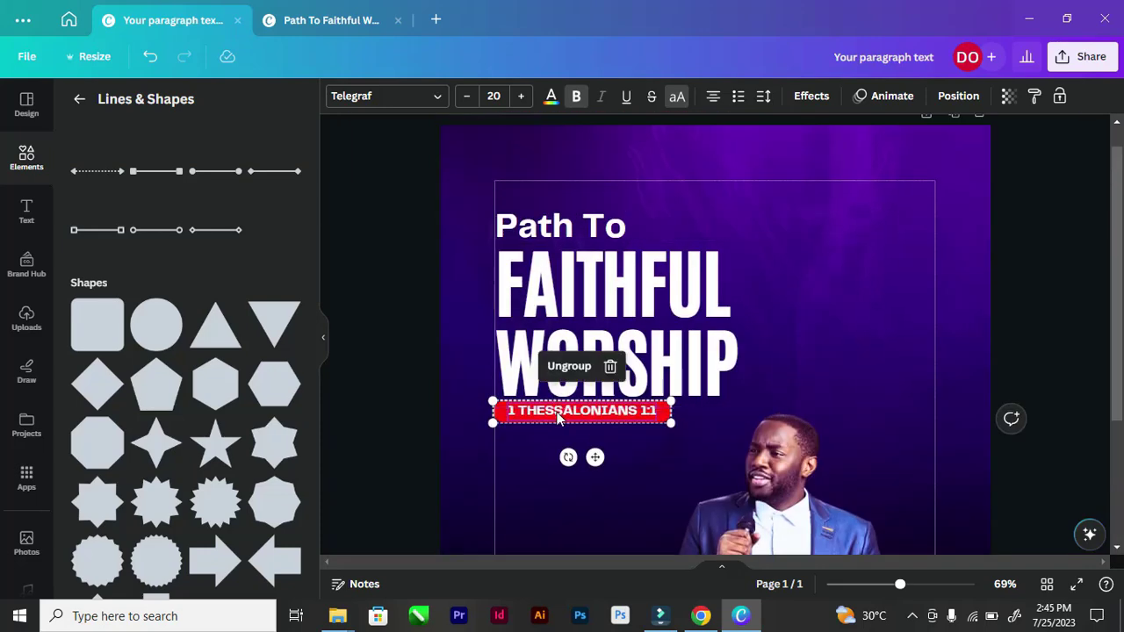
drag(548, 411, 552, 419)
drag(493, 387, 493, 387)
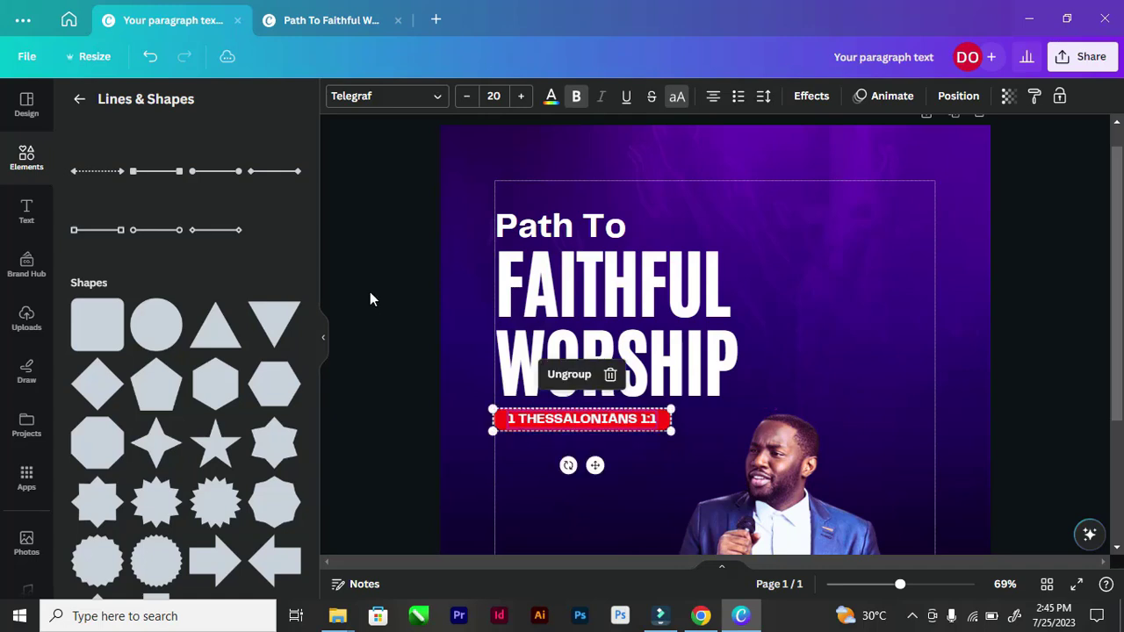
Step: Align "Path To", the "FAITHFUL WORSHIP" headline and the scripture label group along their left edges
click(369, 287)
ctrl+scroll(584, 253, down, 2)
click(579, 291)
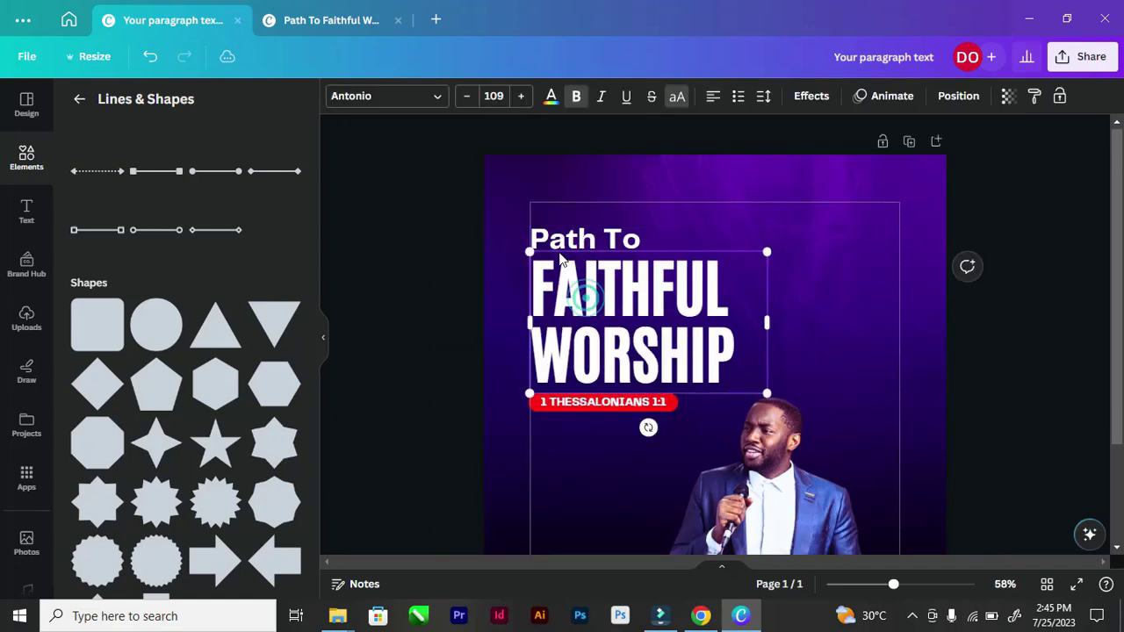
shift+click(535, 239)
shift+click(554, 409)
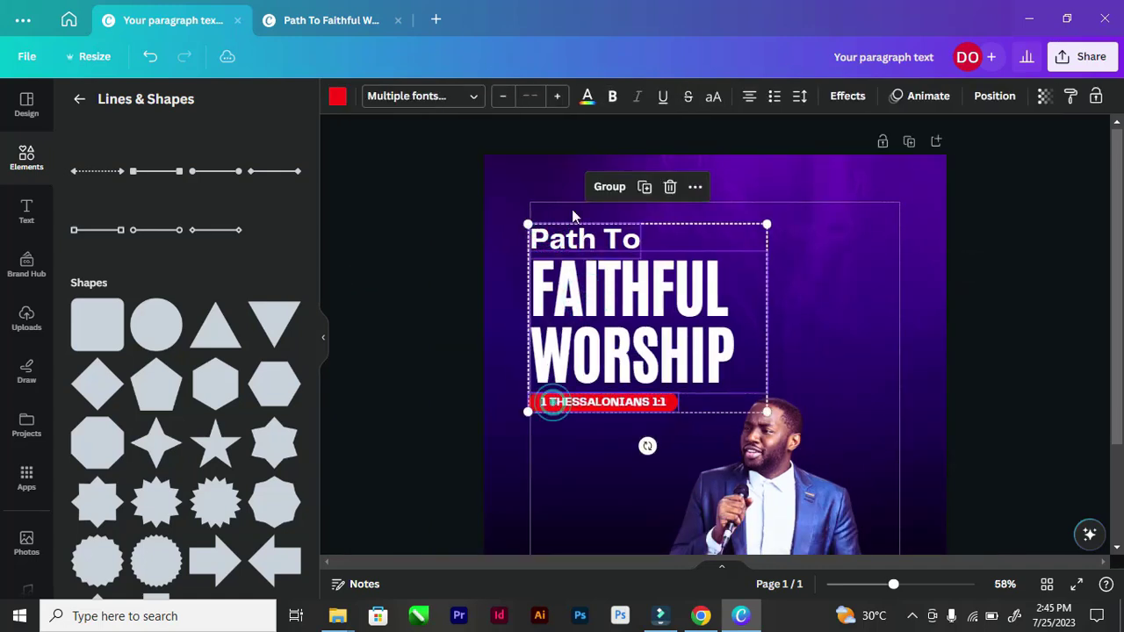
click(995, 96)
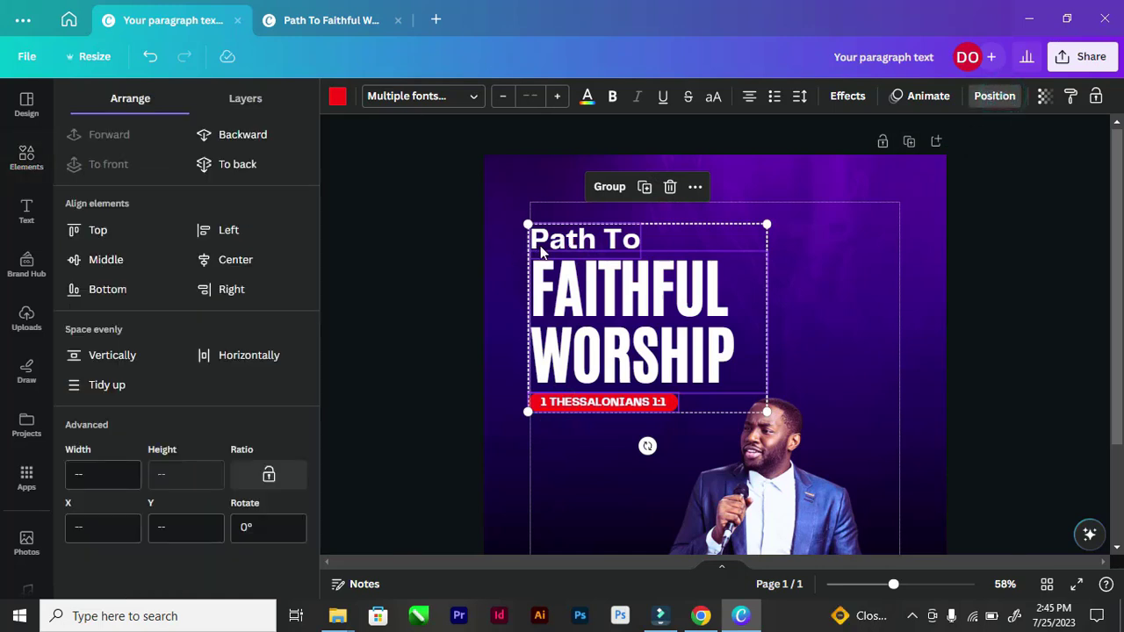
click(204, 232)
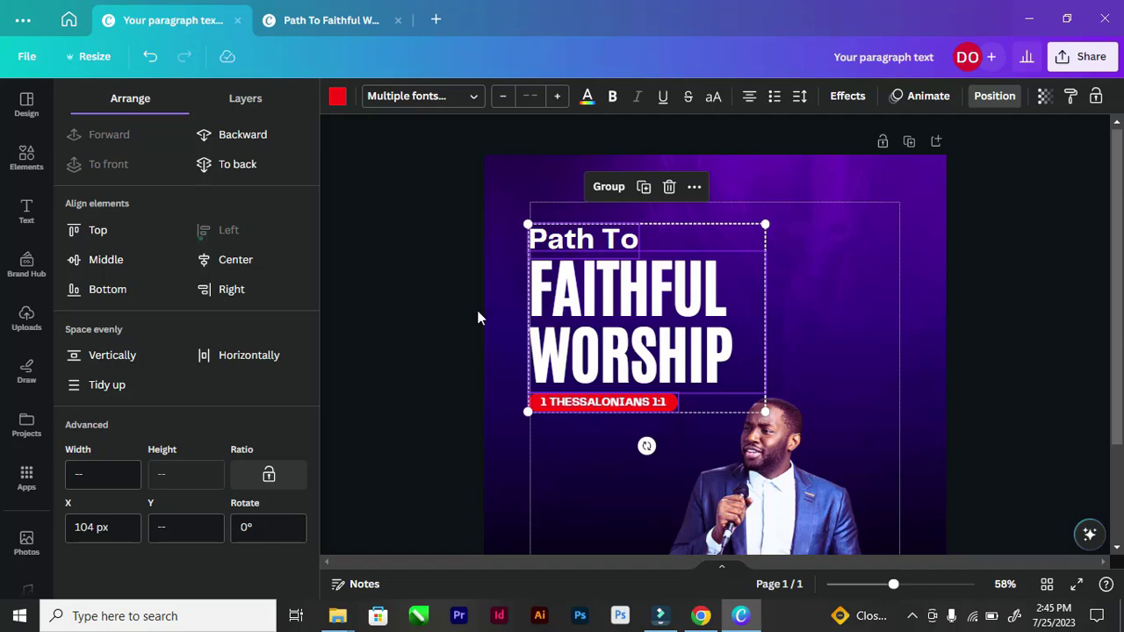
click(380, 261)
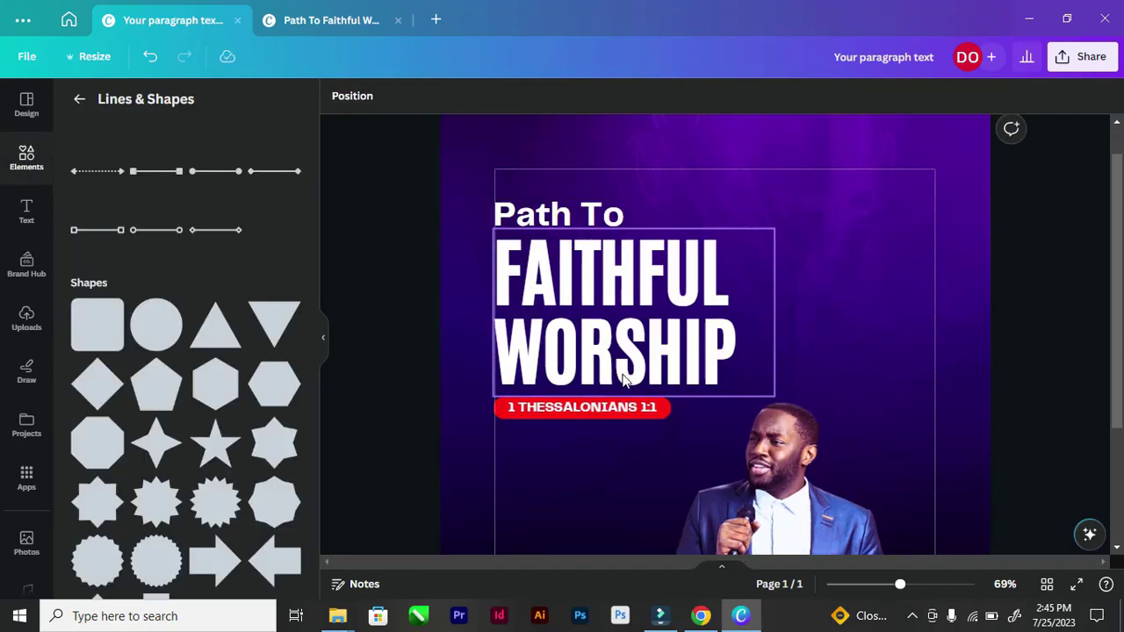
Step: Review the whole layout and compare it with the finished "Path To Faithful Worship" reference design
scroll(615, 338, down, 2)
scroll(590, 272, up, 2)
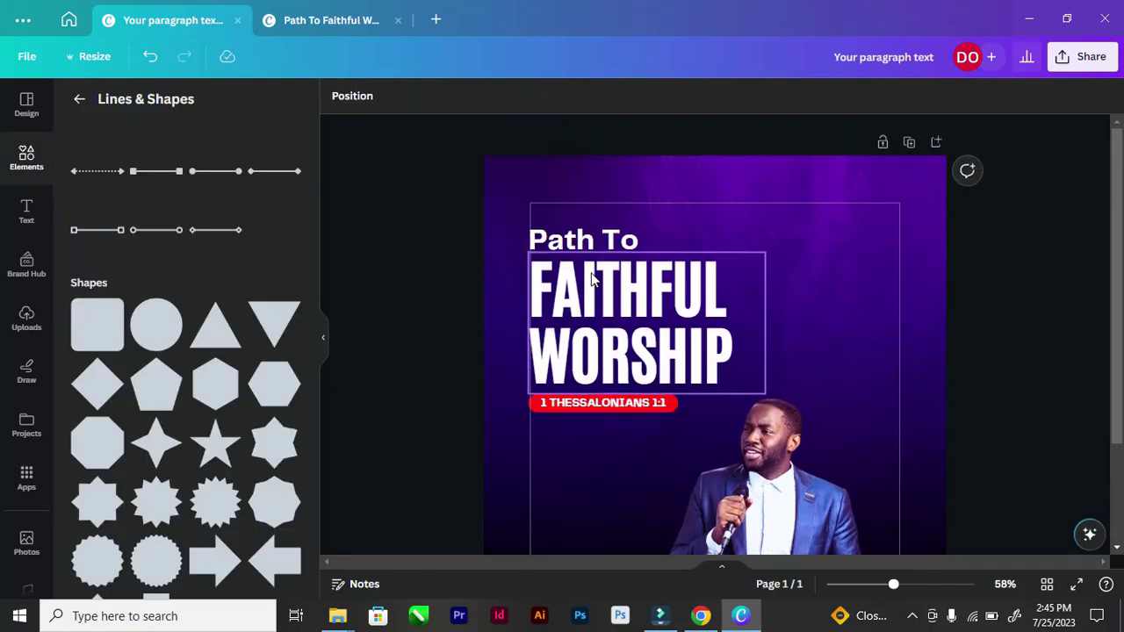
scroll(596, 281, down, 2)
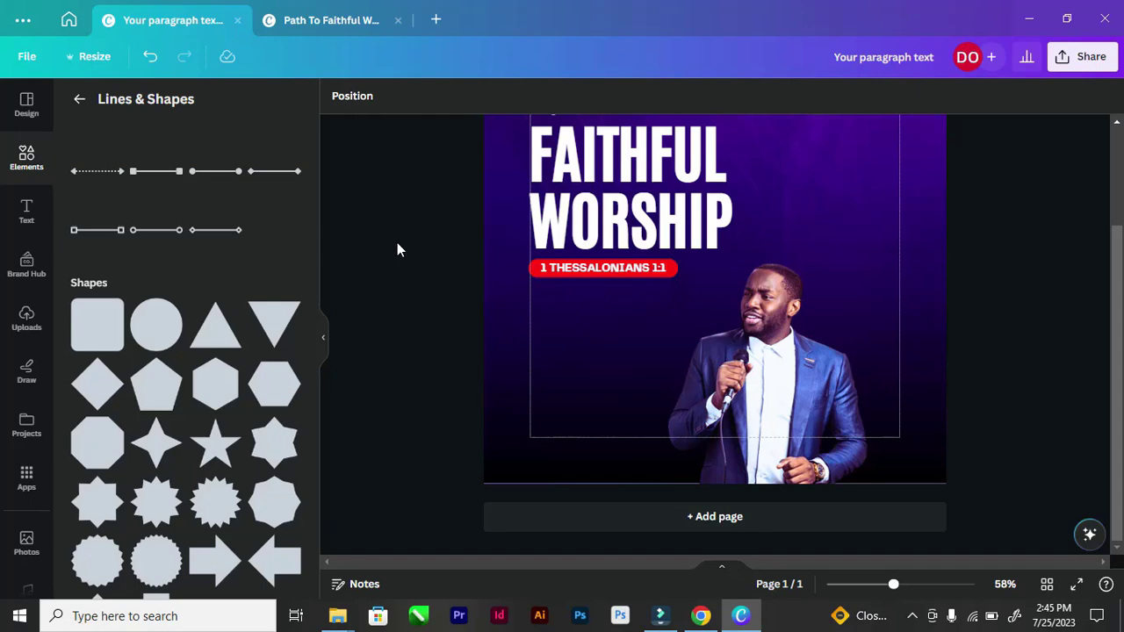
scroll(708, 313, up, 2)
scroll(710, 308, down, 2)
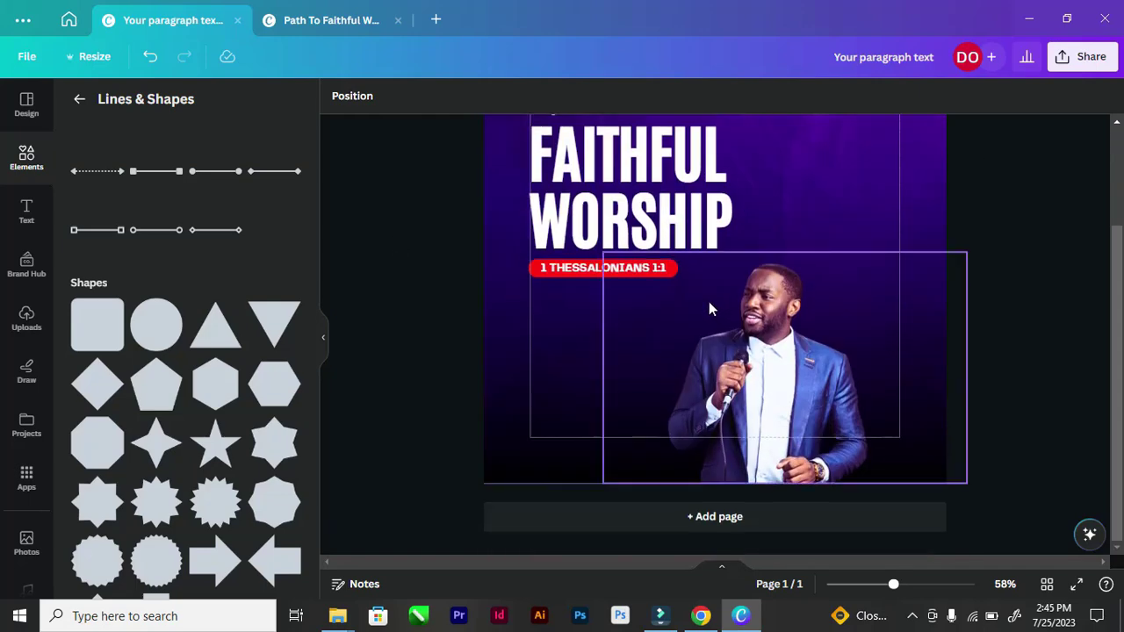
scroll(694, 300, up, 2)
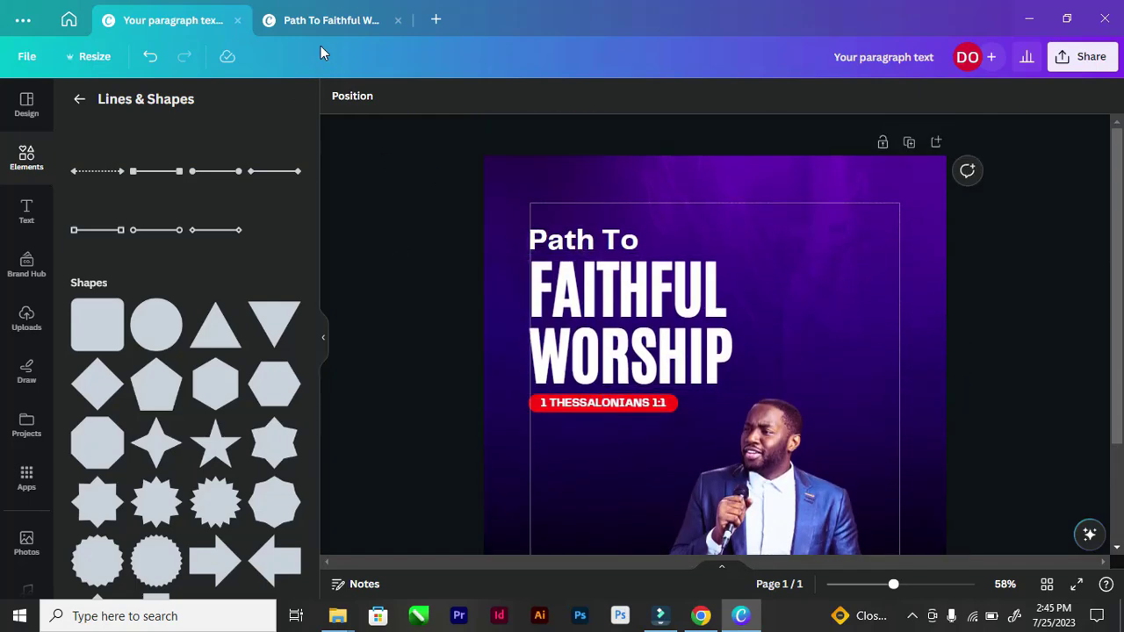
click(306, 23)
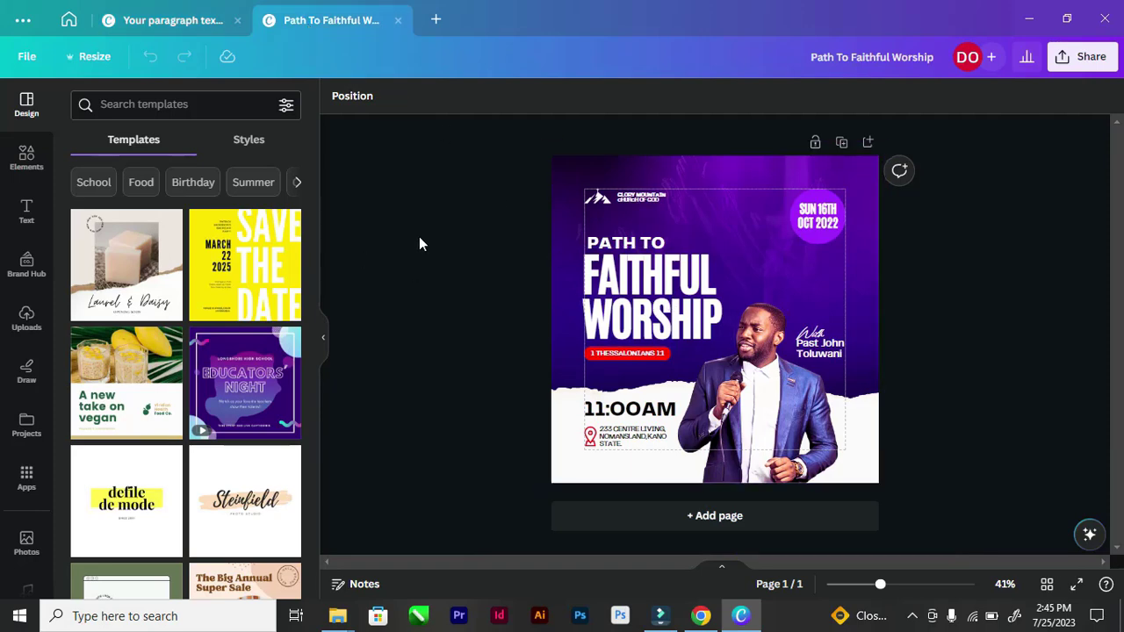
click(191, 35)
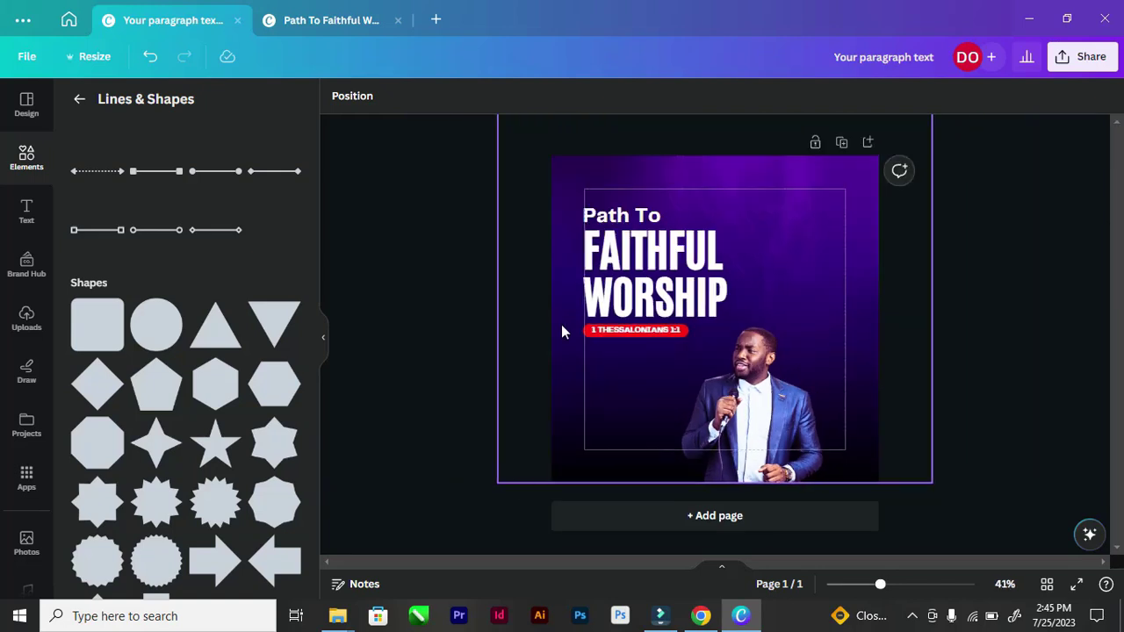
click(396, 254)
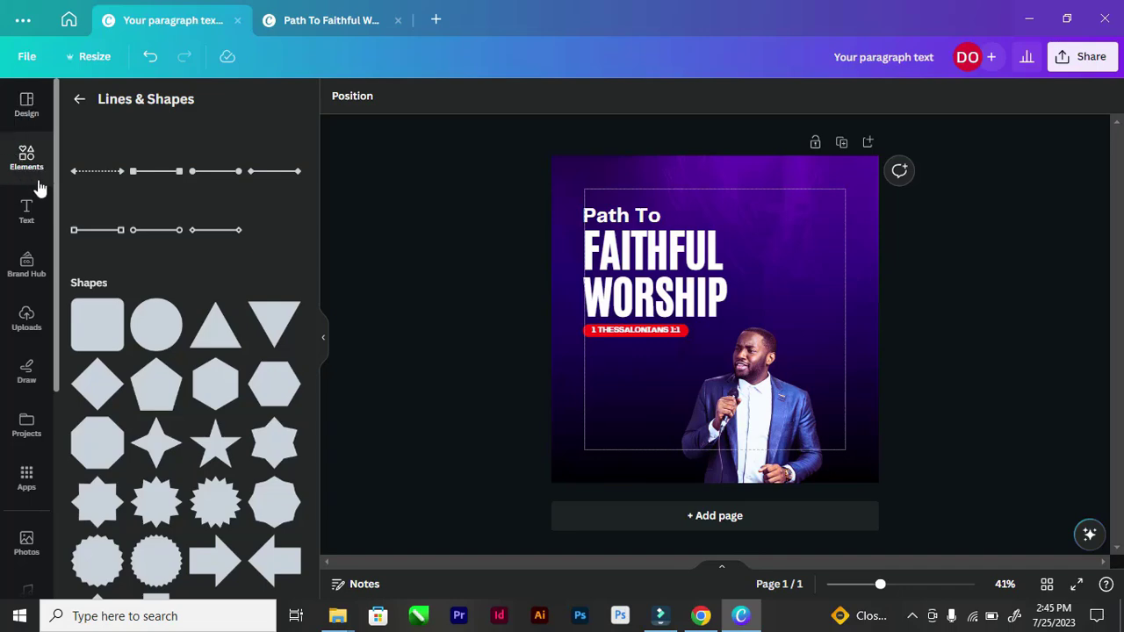
Step: Search the elements for "torn paper", show all graphics results and add the white square sheet with a torn upper edge
click(27, 224)
click(29, 162)
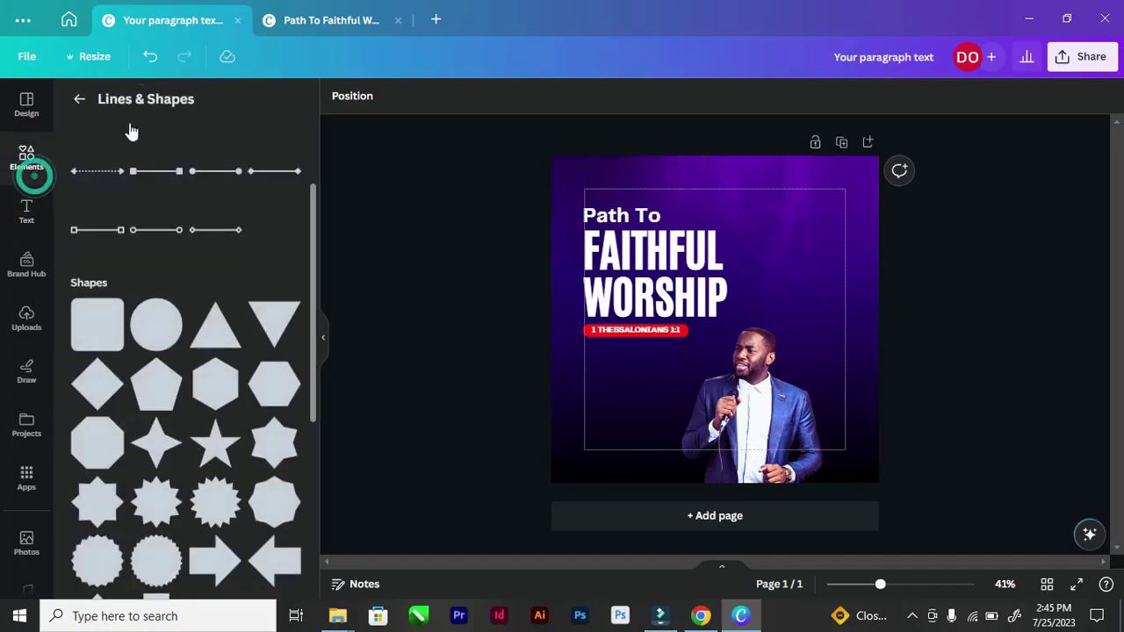
click(80, 100)
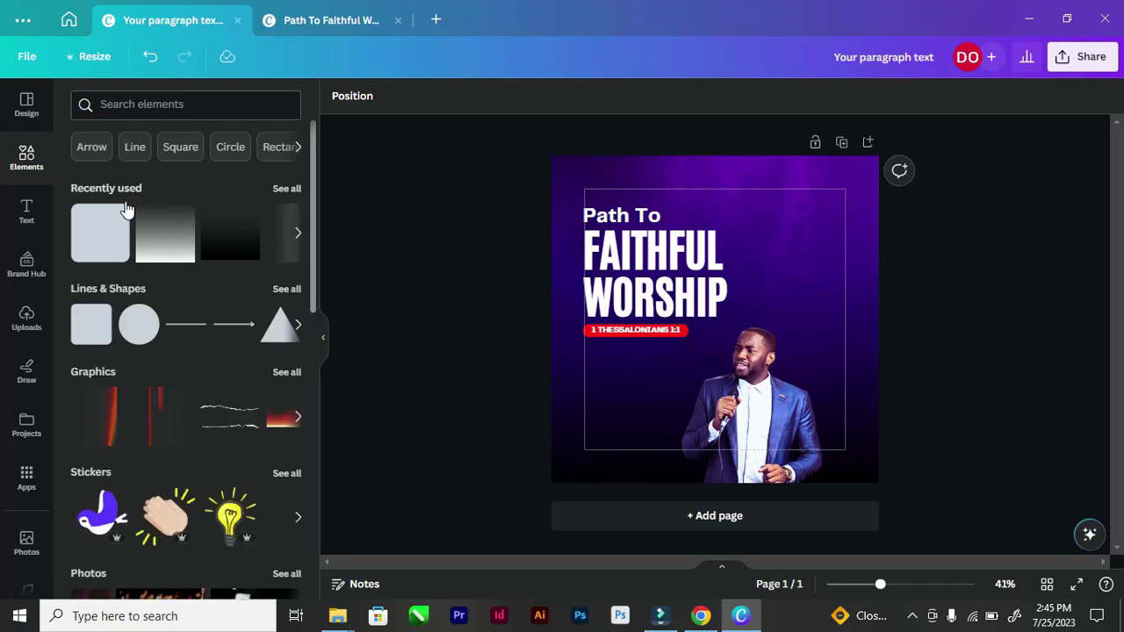
click(98, 106)
text(w)
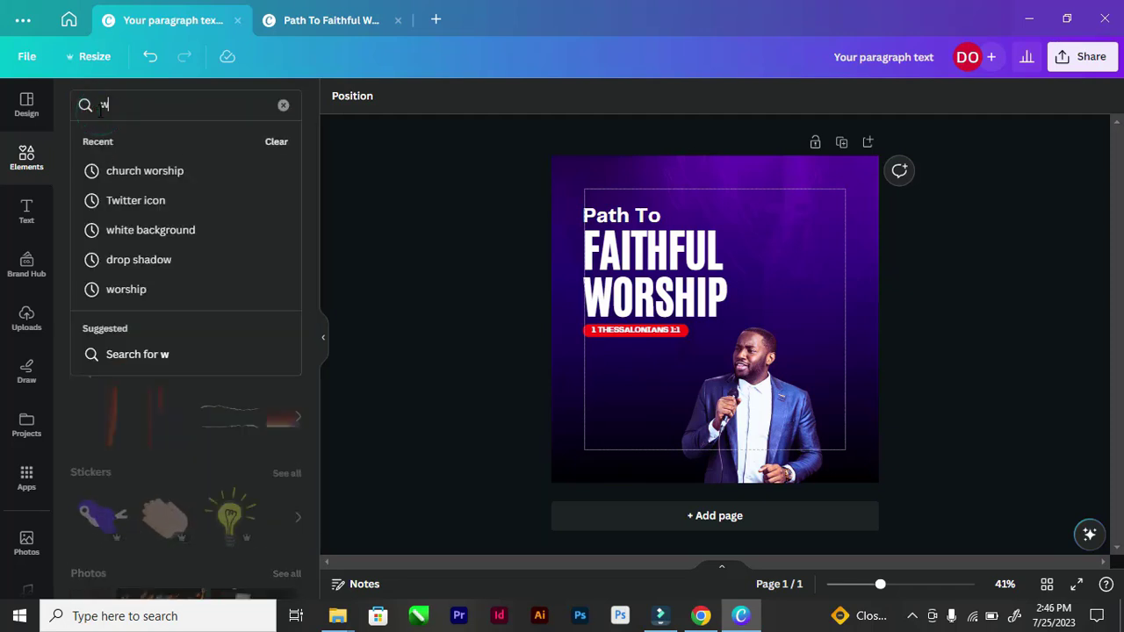
text(h)
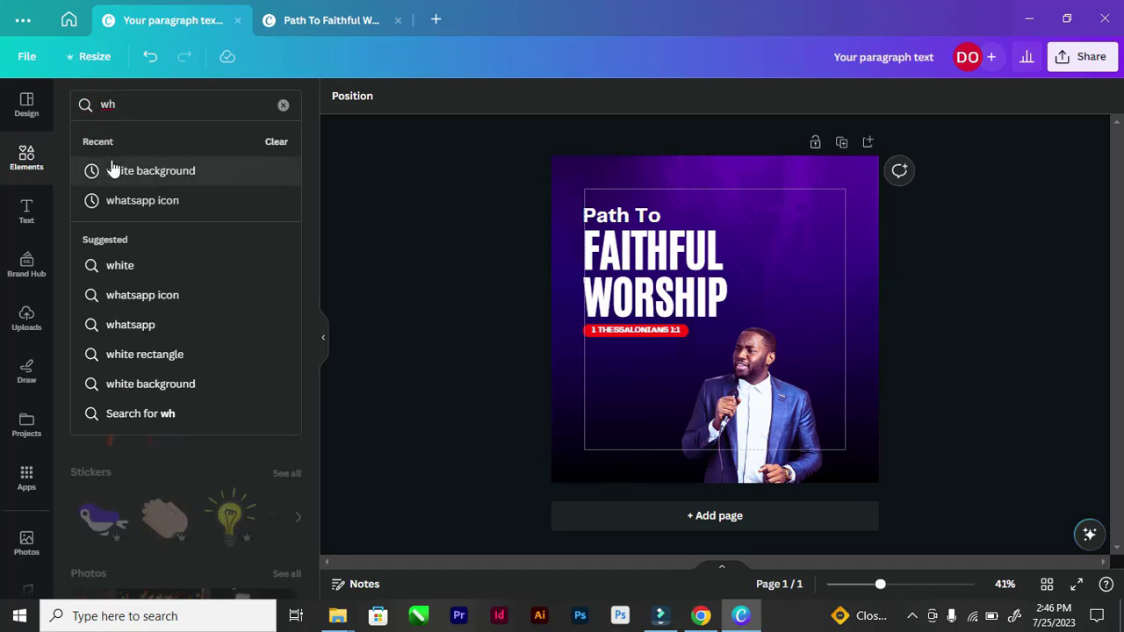
key(BackSpace)
key(BackSpace)
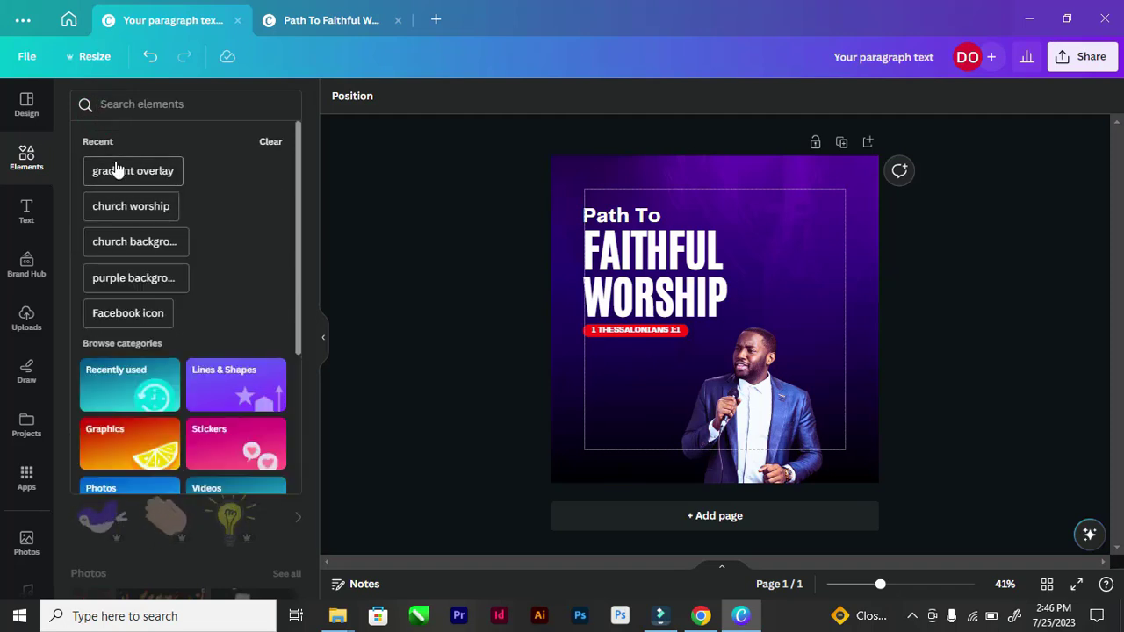
text(torn)
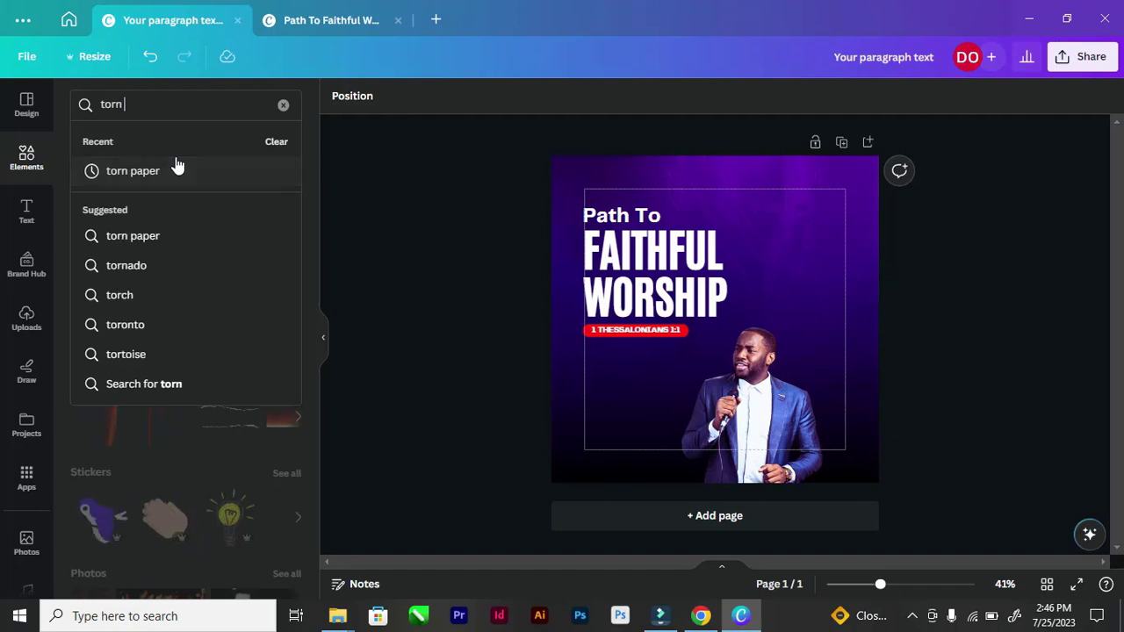
text( paper)
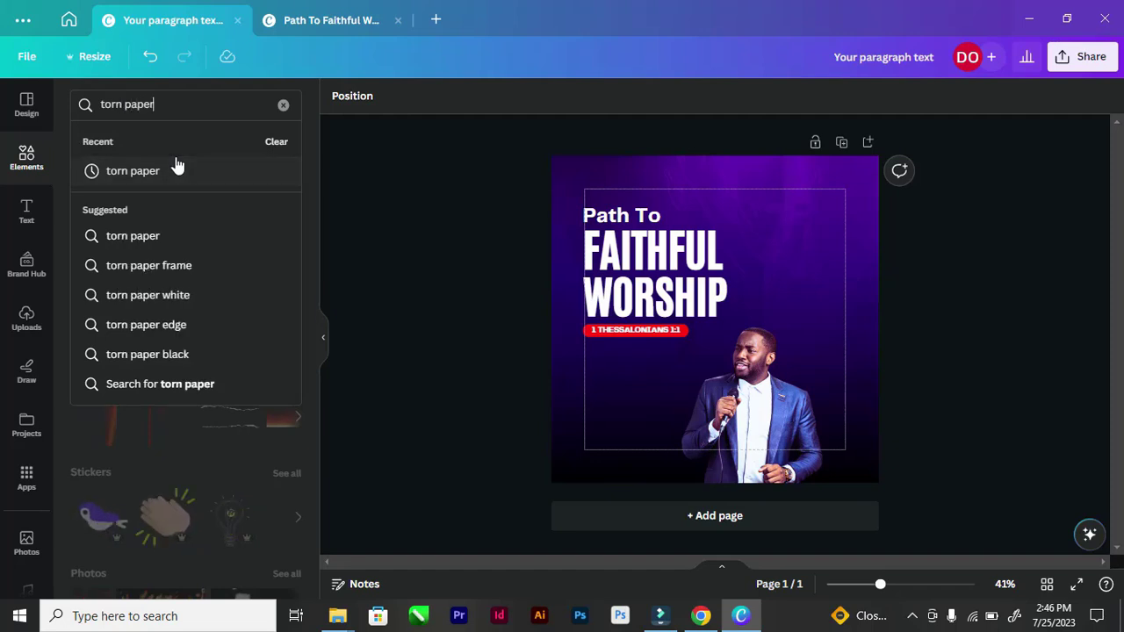
click(132, 236)
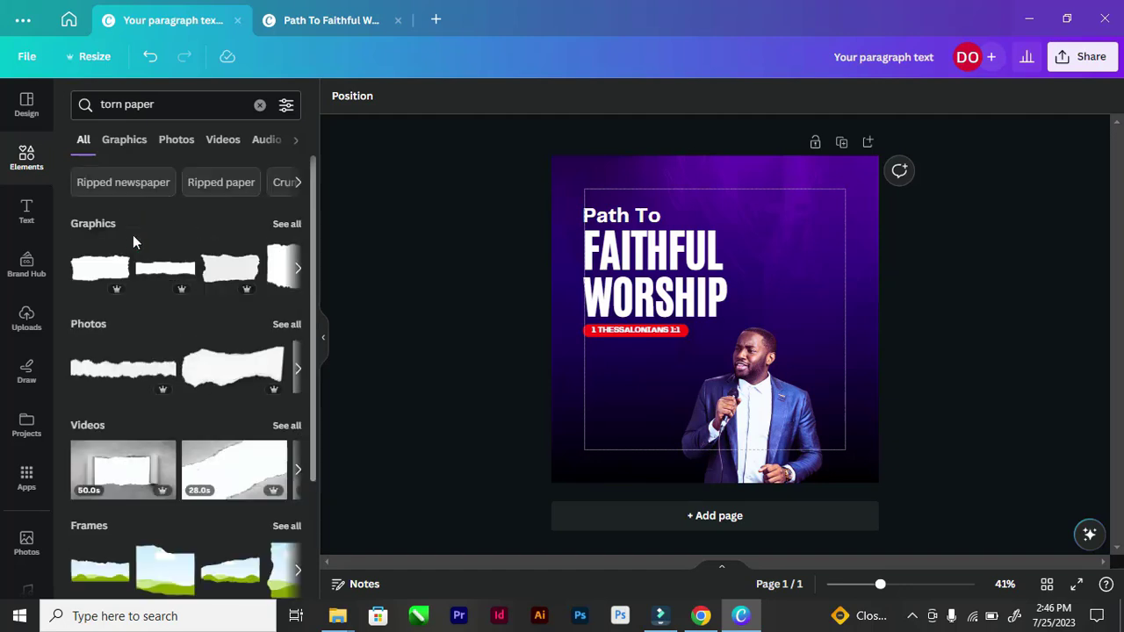
click(286, 224)
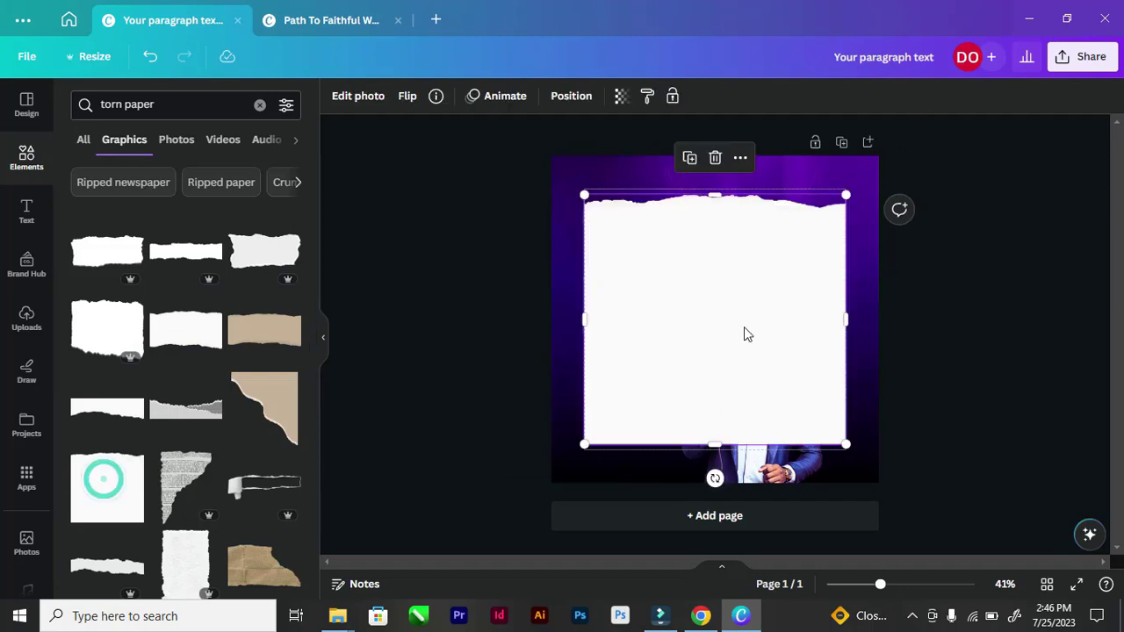
Step: Scale the torn-paper sheet to about 1083 px wide and place it across the lower page with its torn edge at about Y 786 px
drag(743, 332, 710, 520)
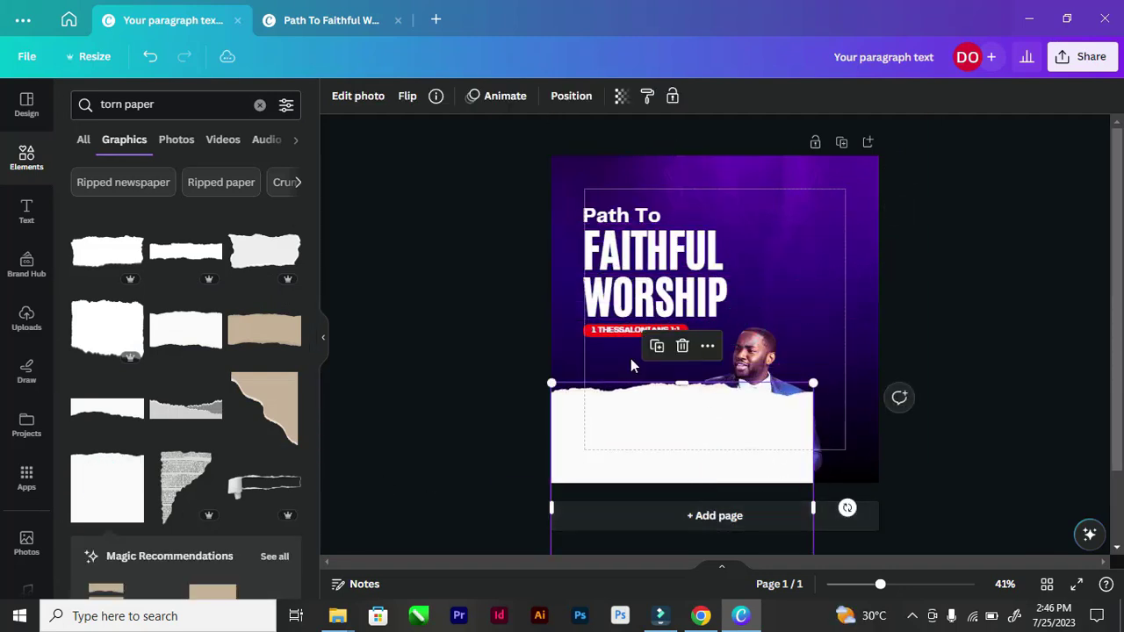
scroll(120, 466, down, 3)
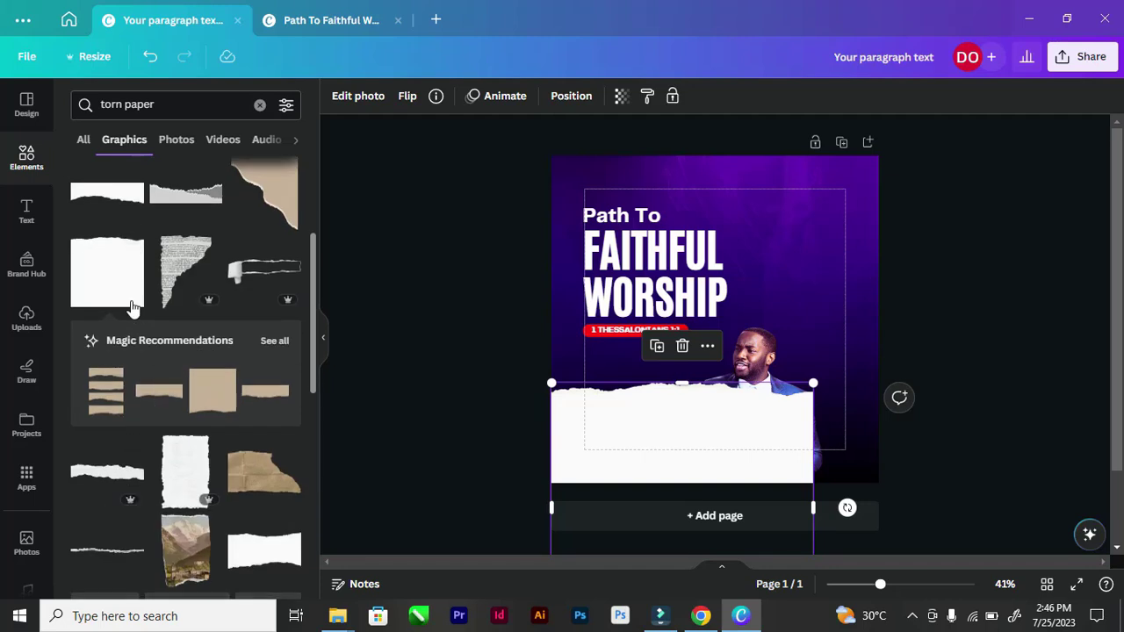
drag(836, 376, 903, 340)
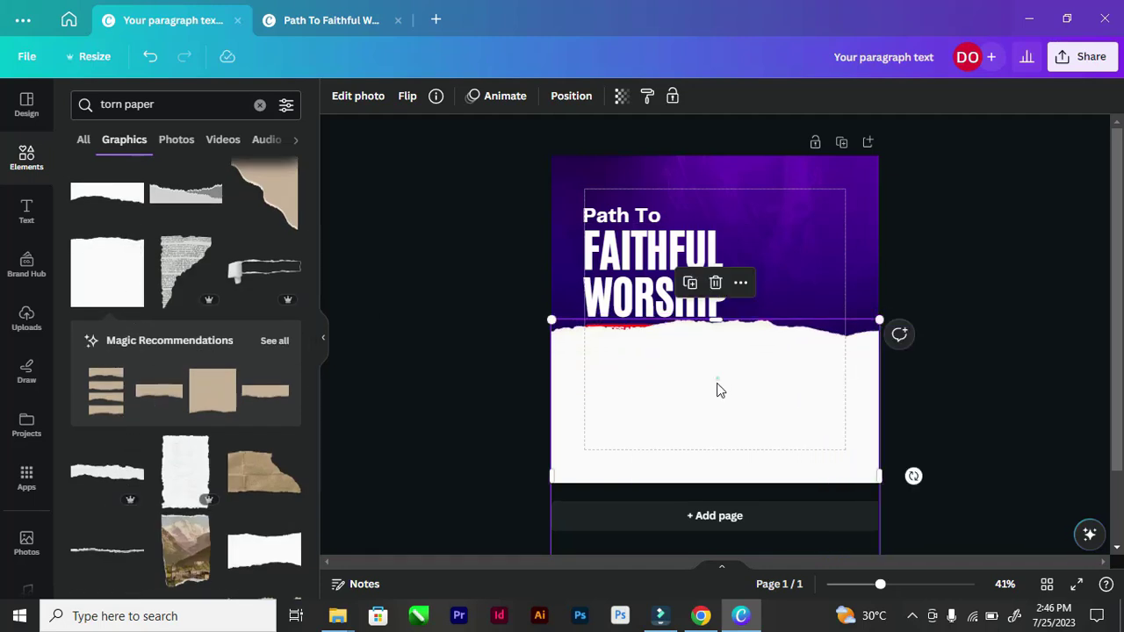
drag(715, 389, 718, 435)
click(434, 227)
click(711, 450)
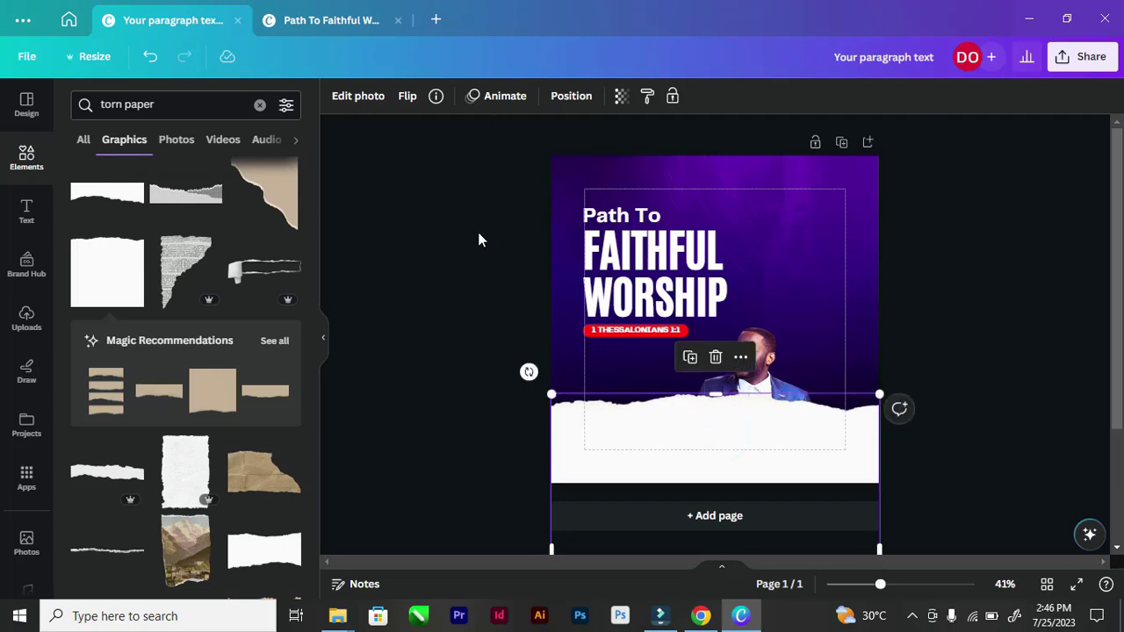
click(450, 232)
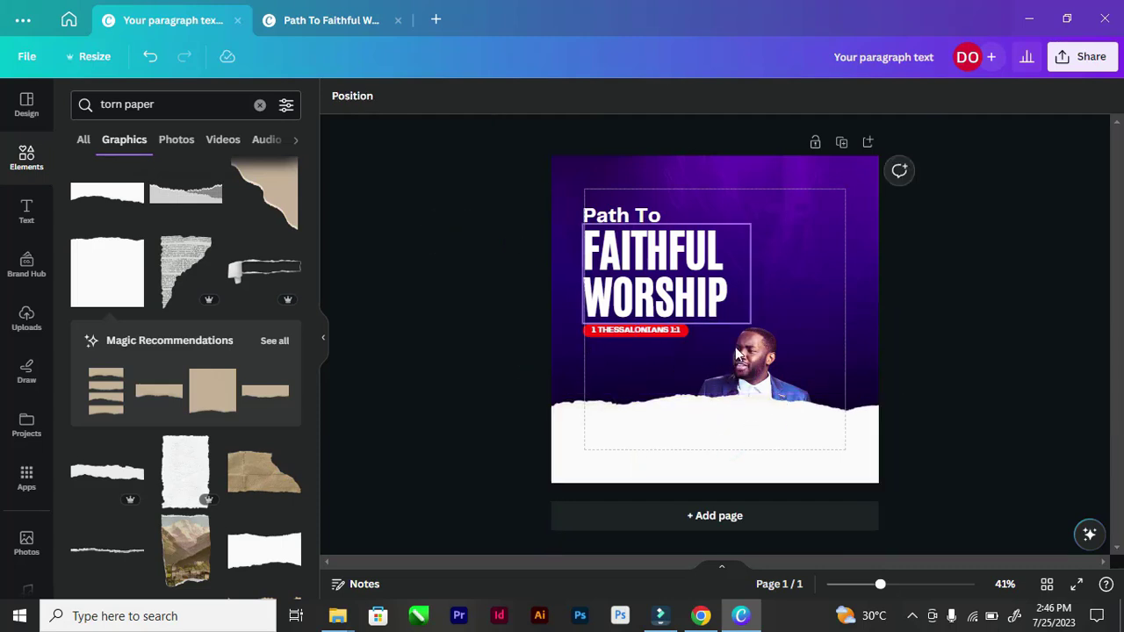
Step: Move the torn-paper layer directly beneath the layer of the man with the microphone
click(710, 437)
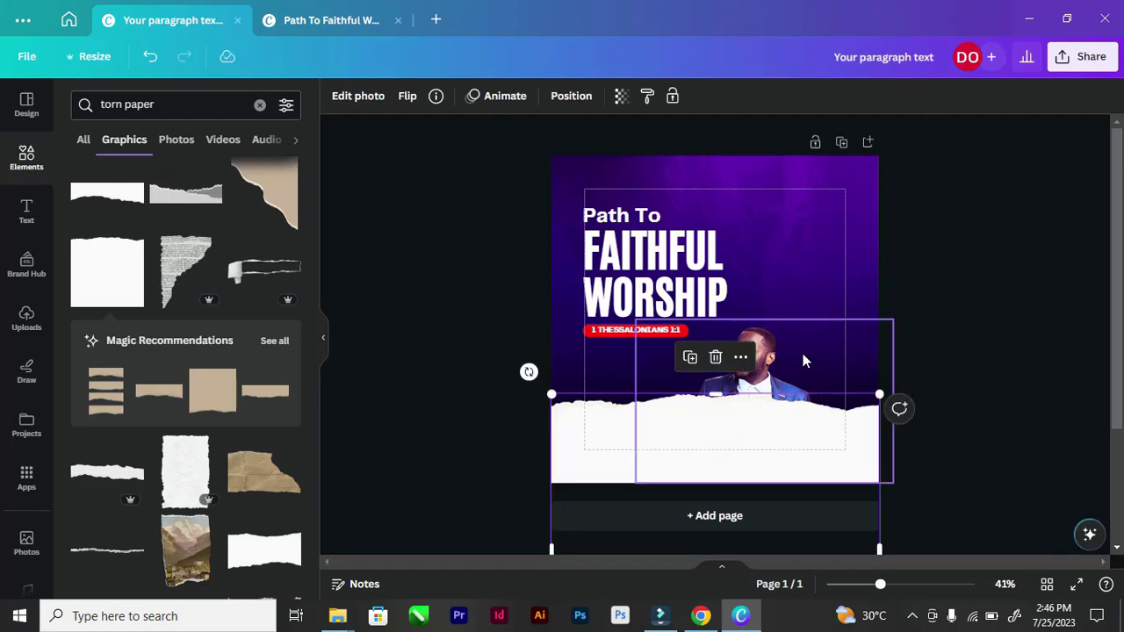
click(777, 369)
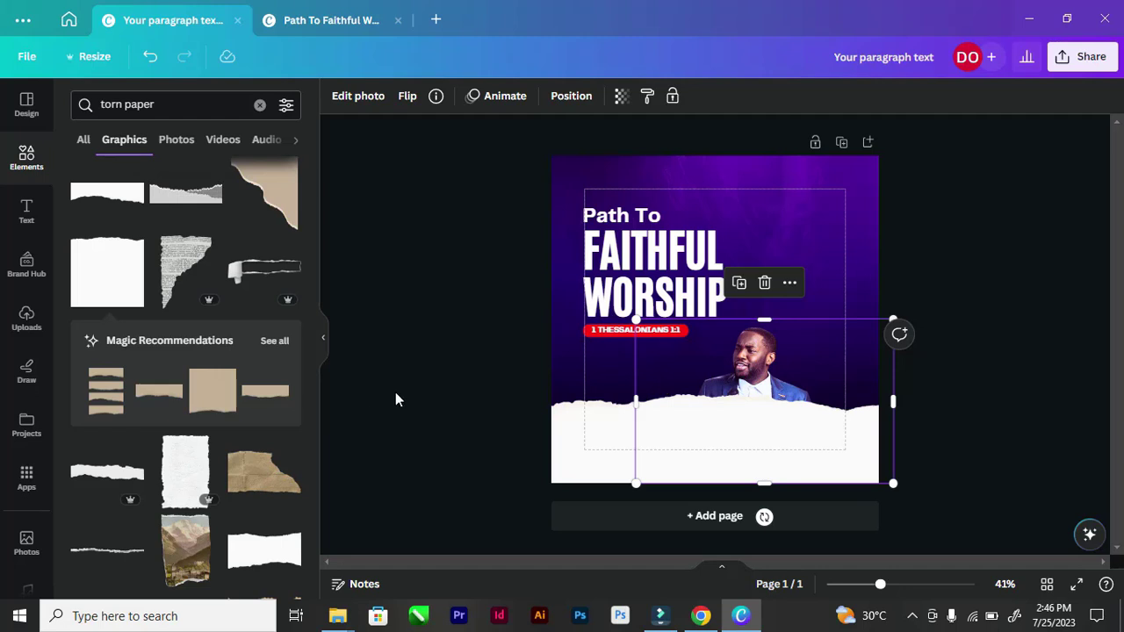
click(571, 96)
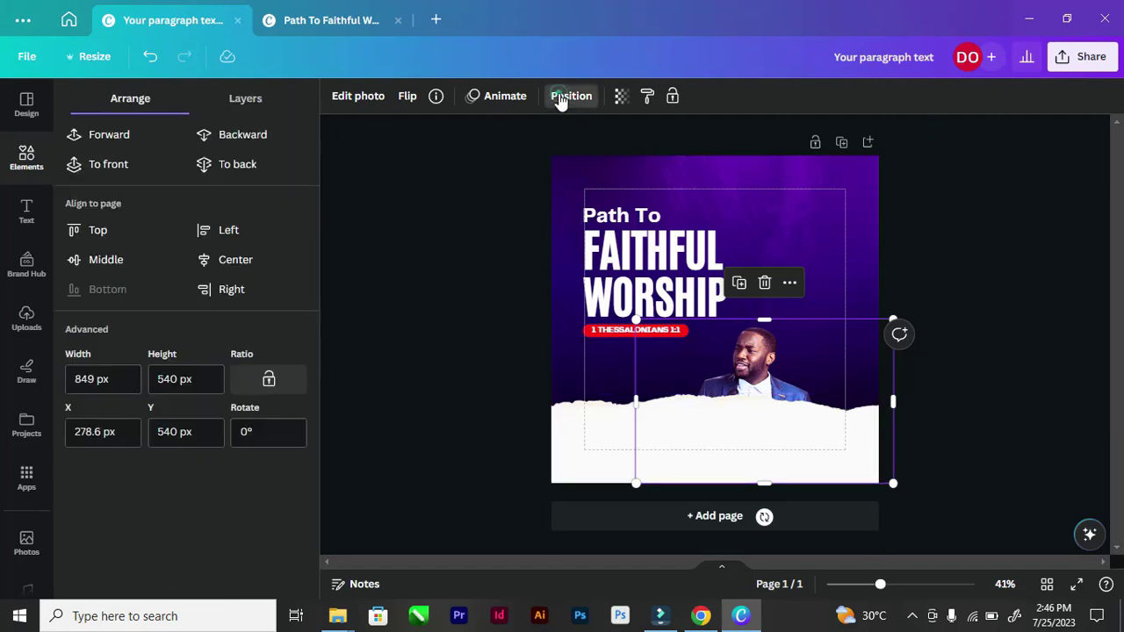
click(246, 100)
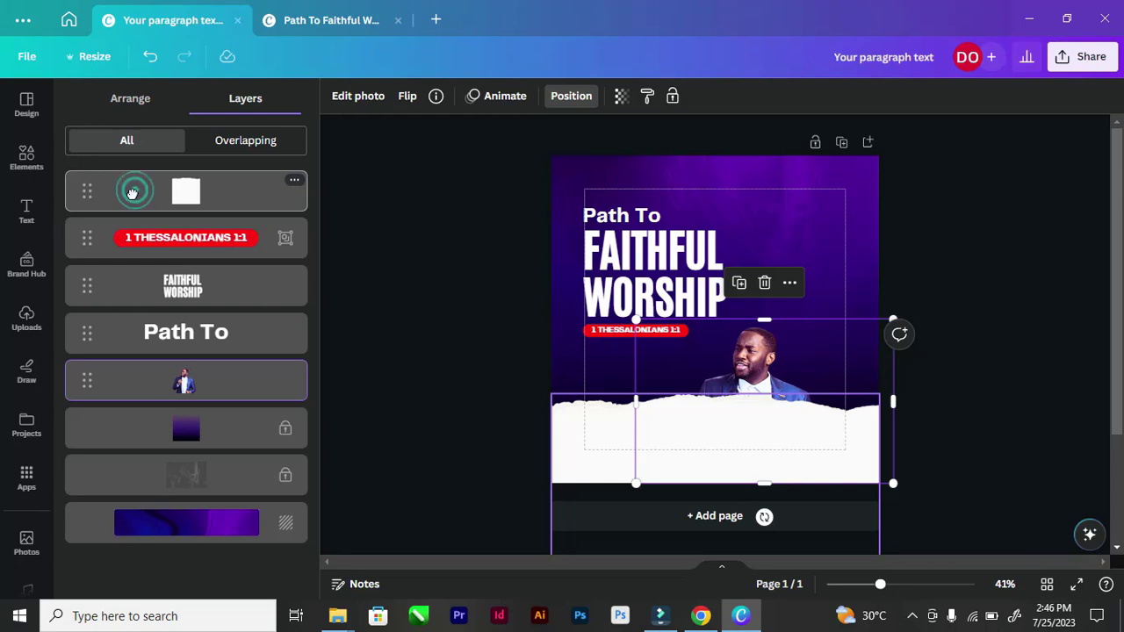
drag(132, 192, 309, 391)
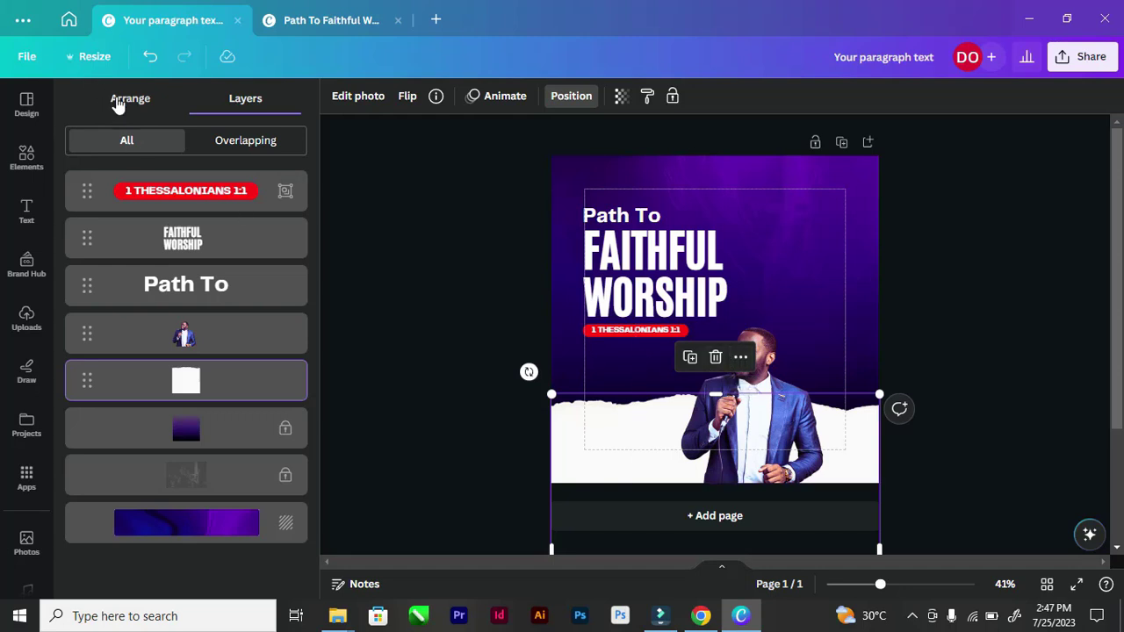
Step: Try the Forward, Backward, To back and To front arrange options on the torn-paper sheet, ending with it in front
click(119, 101)
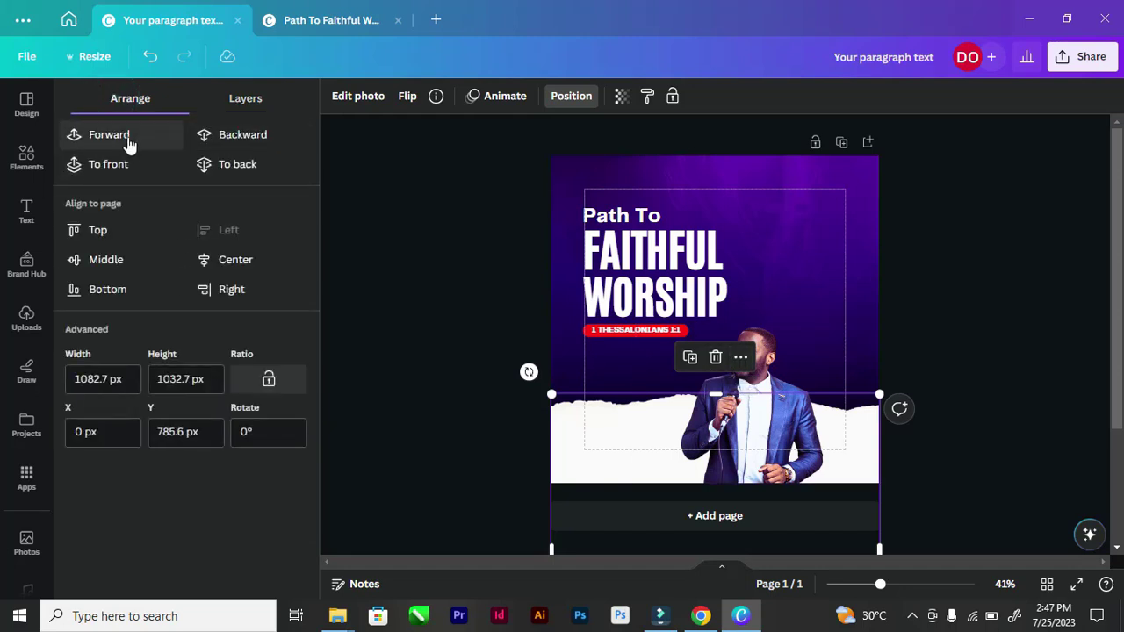
click(127, 136)
click(237, 136)
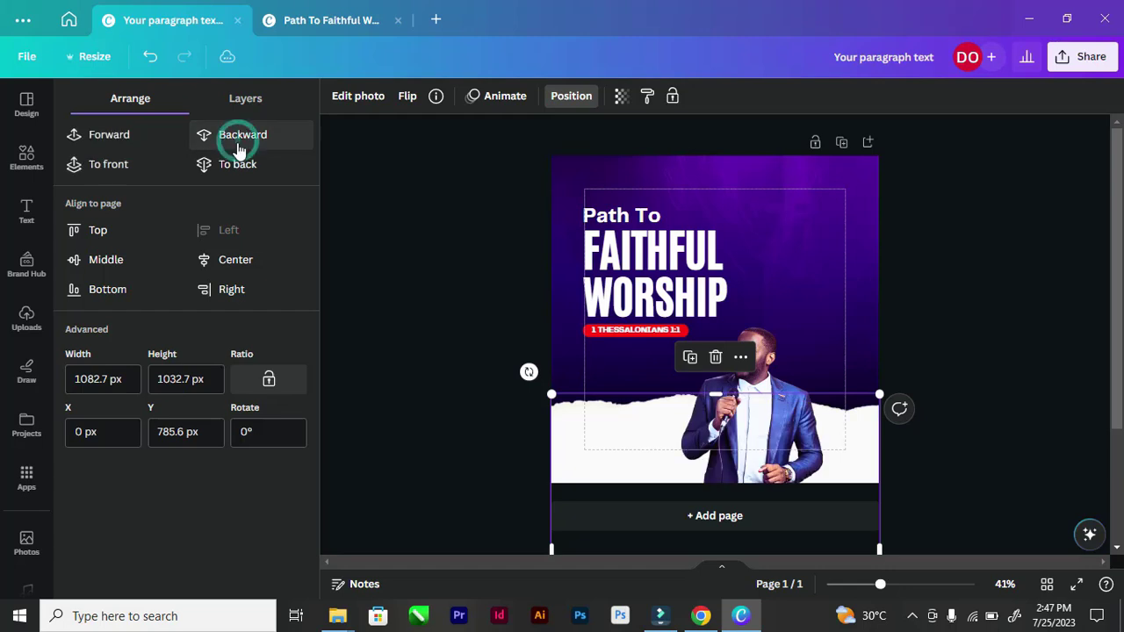
click(227, 167)
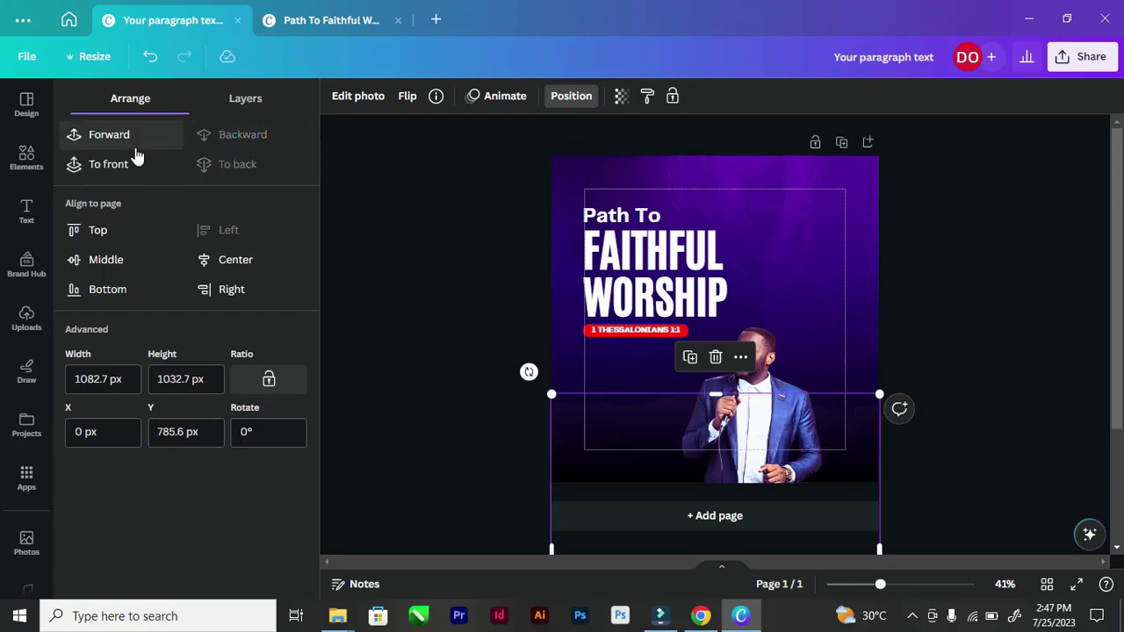
click(111, 137)
click(118, 167)
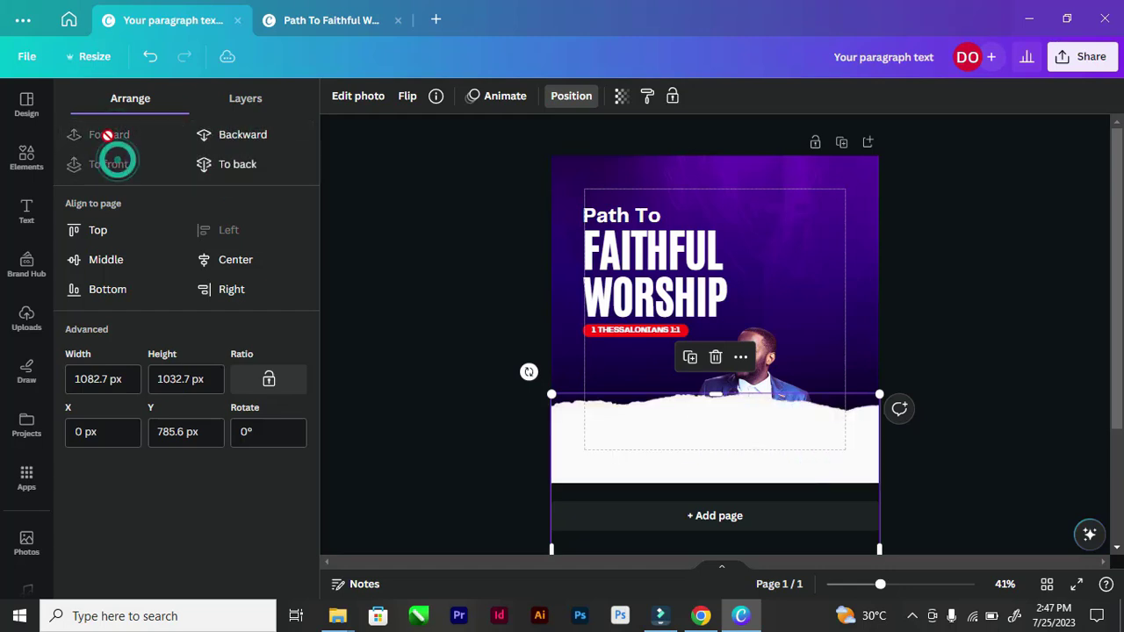
Step: Move the torn-paper layer directly beneath the layer of the man with the microphone
click(249, 100)
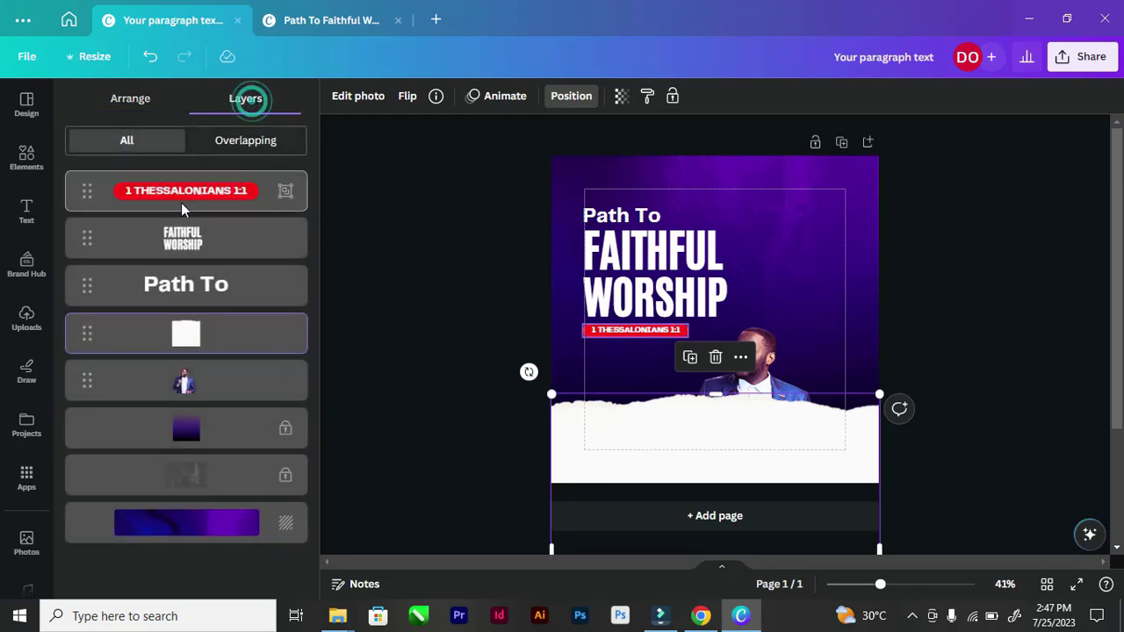
drag(144, 342, 146, 394)
click(400, 224)
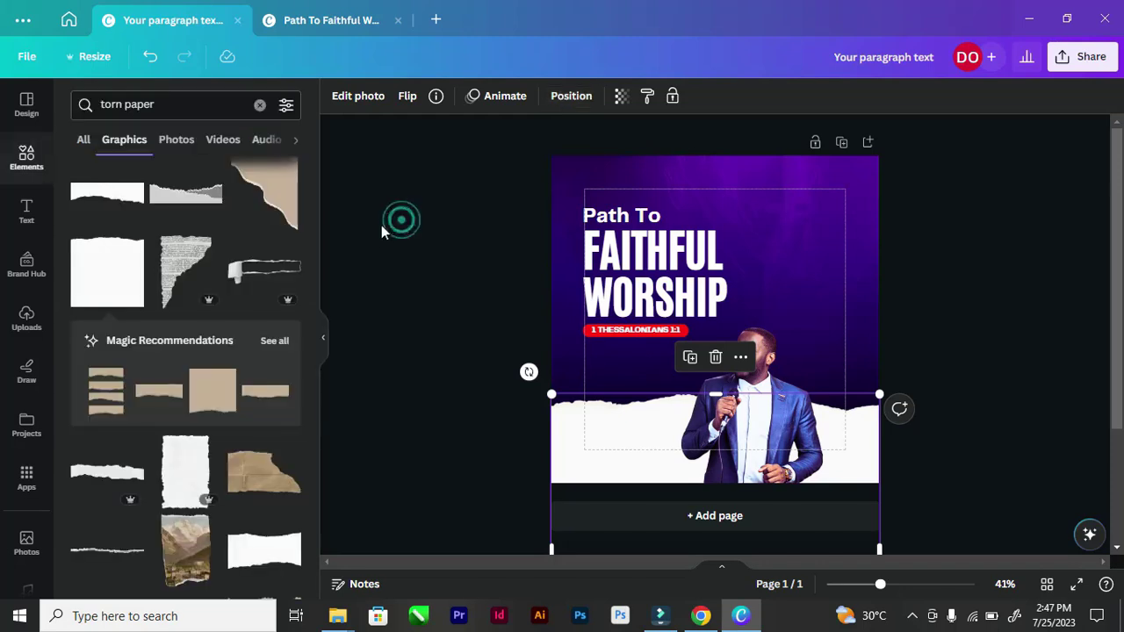
click(585, 450)
click(420, 307)
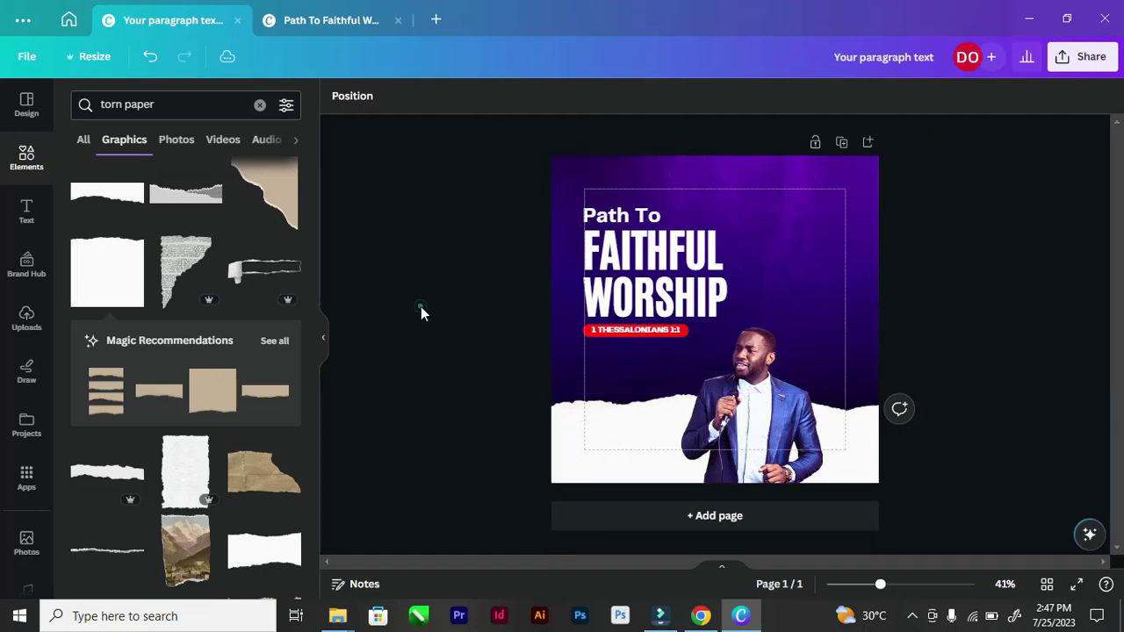
Step: Check the paper's position in the "Path To Faithful Worship" reference design and shift the torn-paper sheet slightly up the page
click(312, 21)
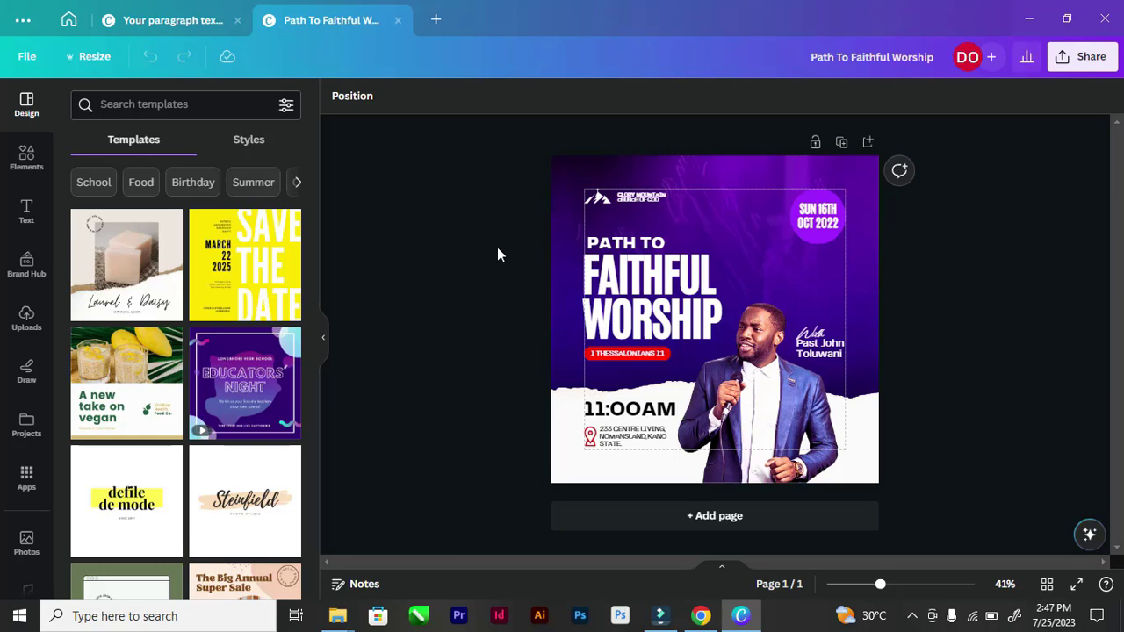
click(173, 20)
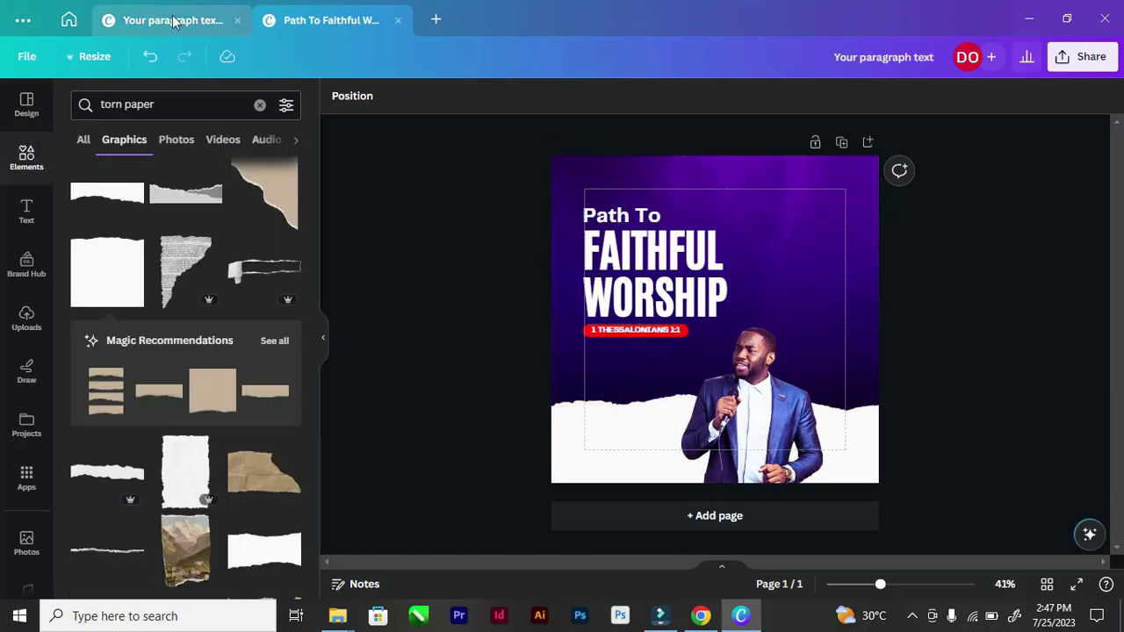
click(610, 425)
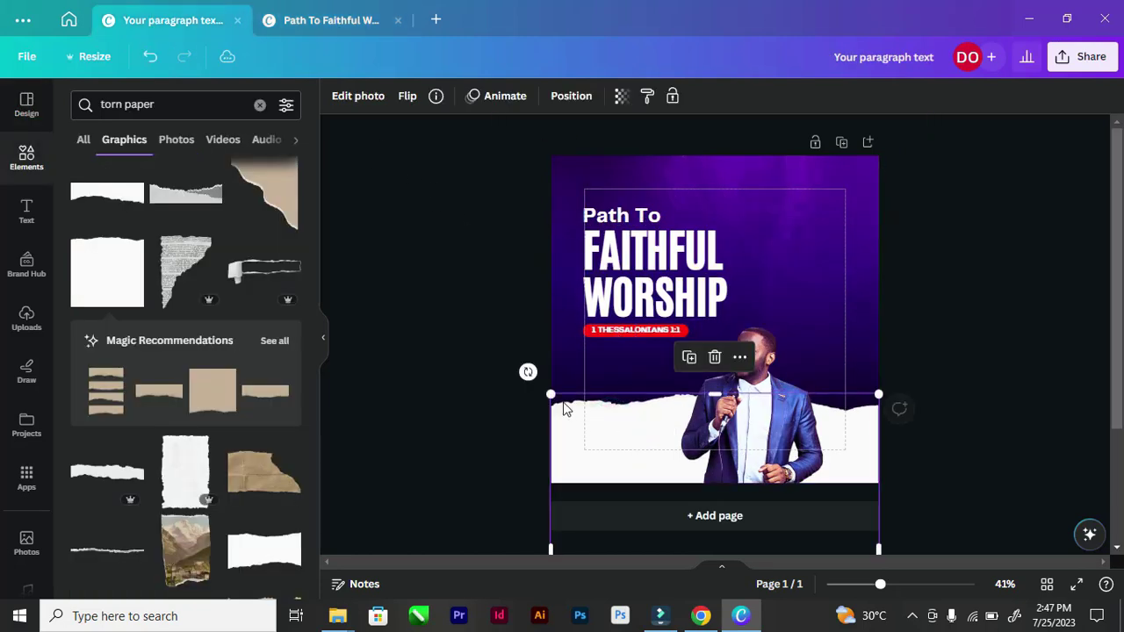
click(604, 425)
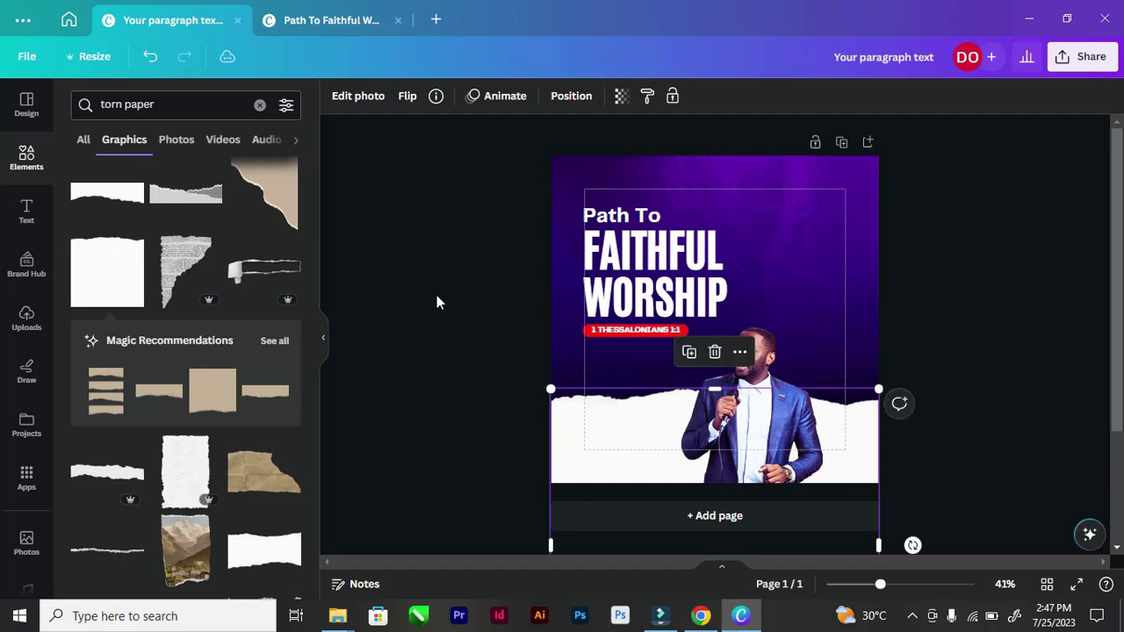
click(430, 290)
Step: Reposition the man with the microphone in the lower-right part of the page, keeping his image flush with the bottom edge
click(725, 394)
drag(725, 383, 713, 360)
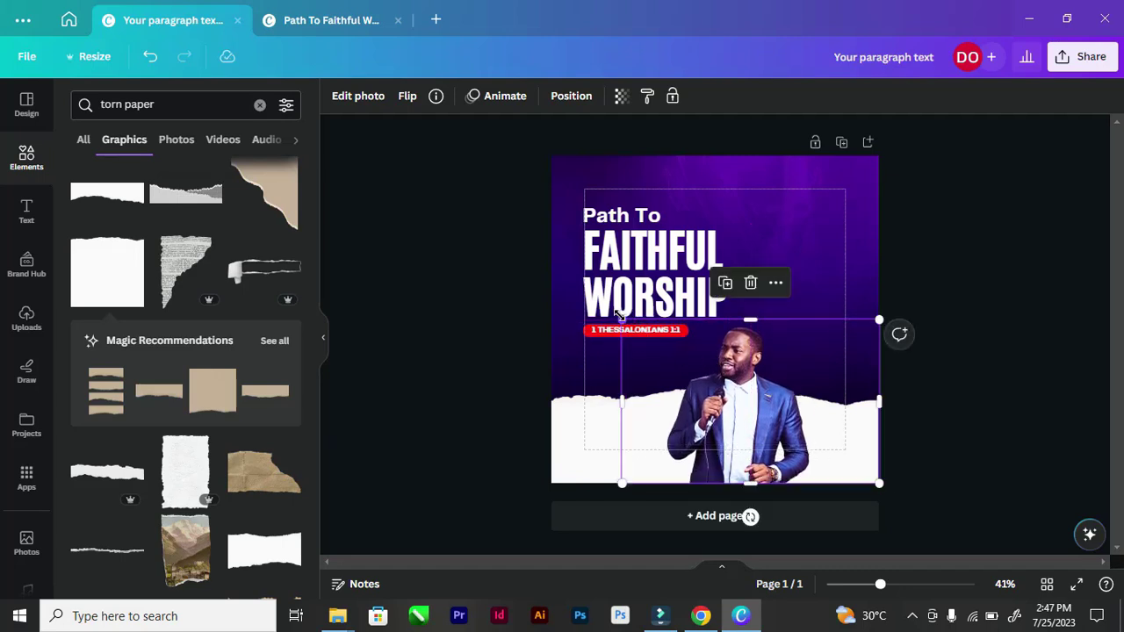
drag(621, 315, 621, 313)
click(401, 231)
scroll(772, 383, up, 4)
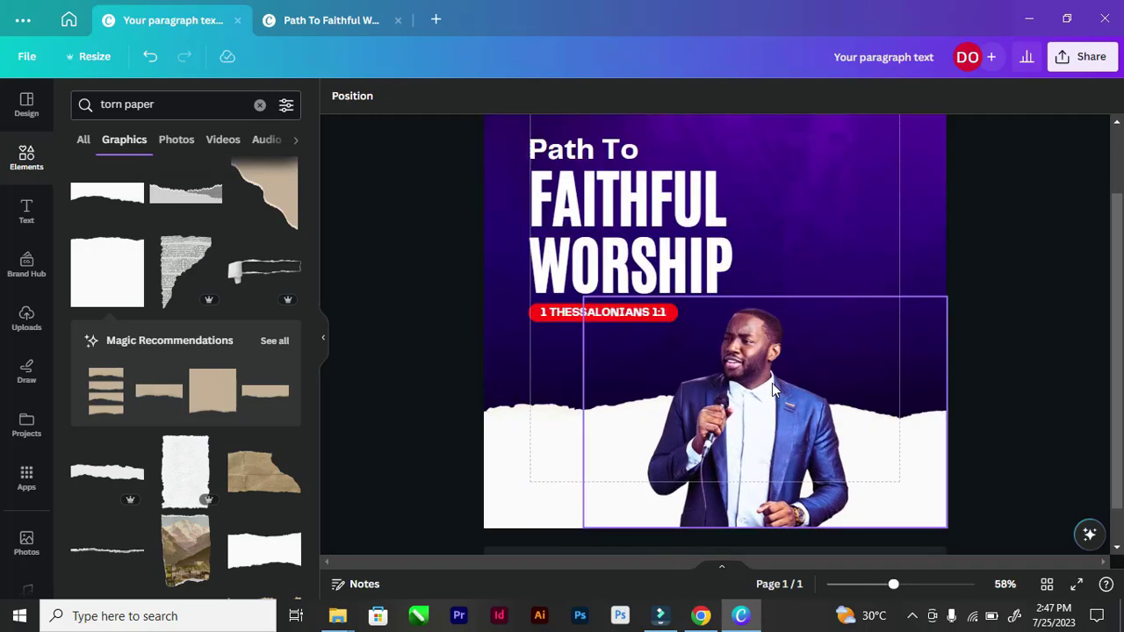
scroll(772, 383, down, 4)
click(772, 383)
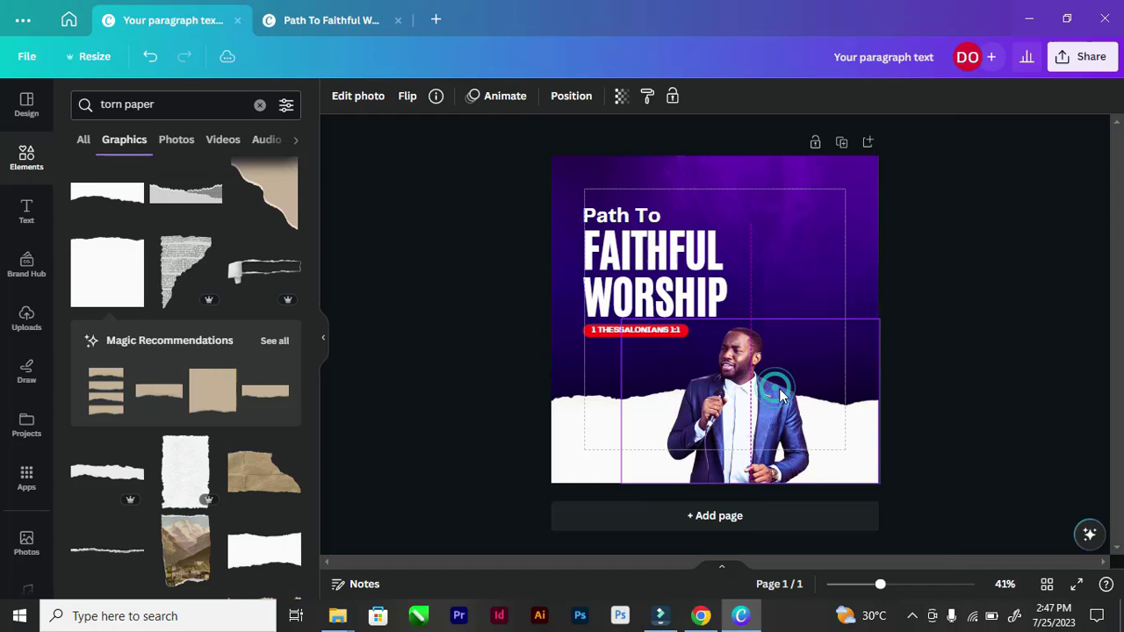
click(441, 343)
drag(715, 406, 723, 407)
click(458, 215)
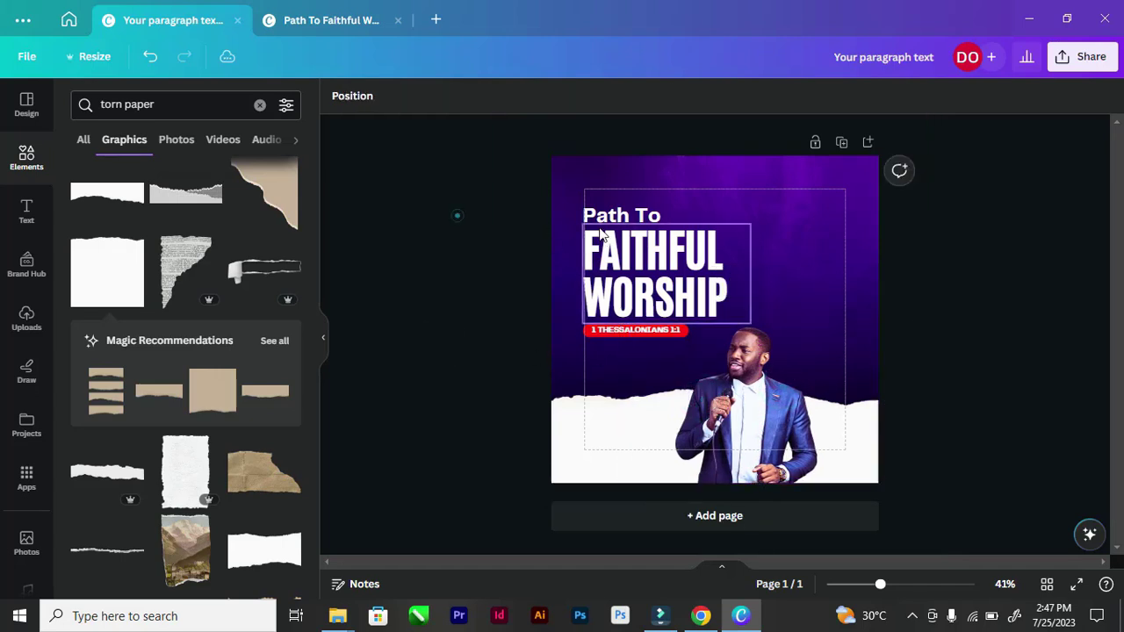
Step: Move "Path To", "FAITHFUL WORSHIP" and the red scripture label down together, placing the label just above the torn paper edge
click(620, 216)
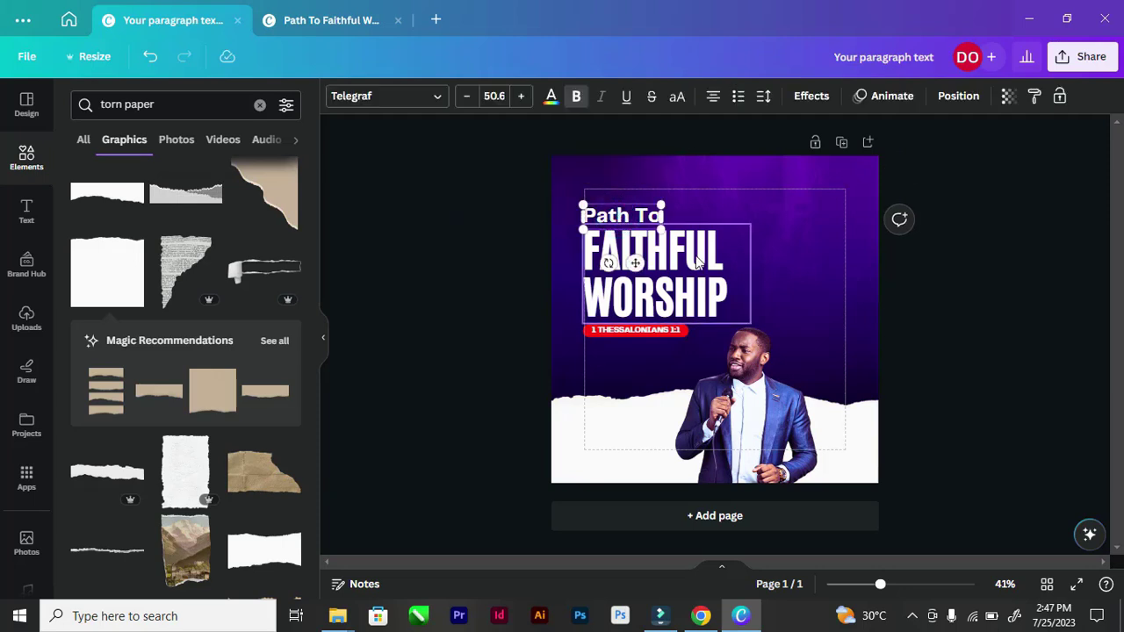
shift+click(637, 263)
shift+click(643, 332)
drag(651, 298, 650, 317)
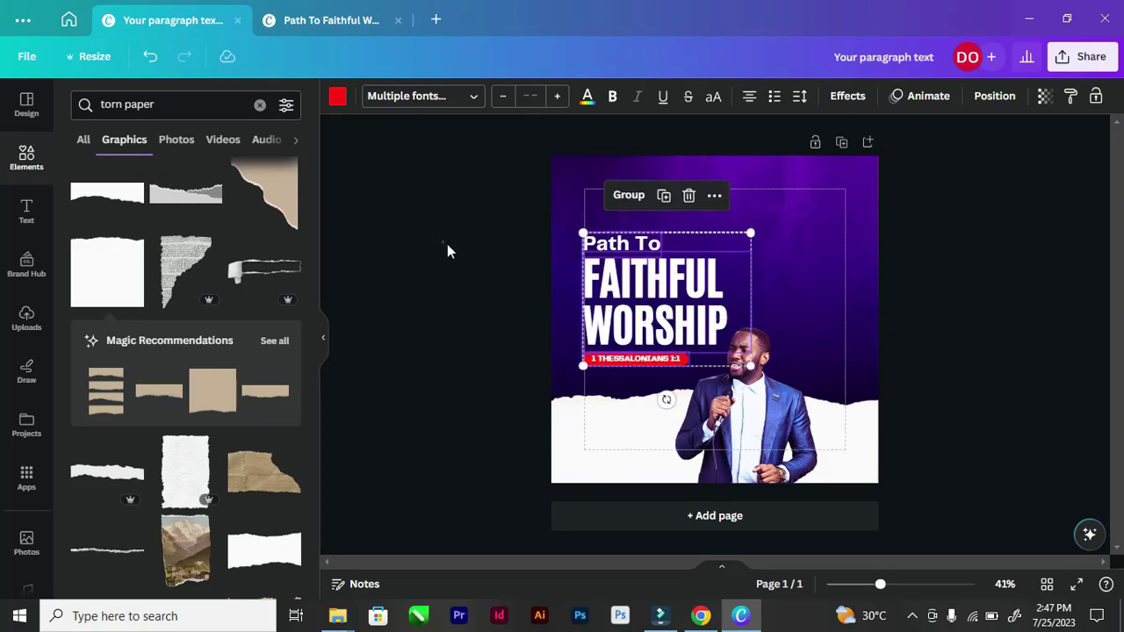
click(447, 245)
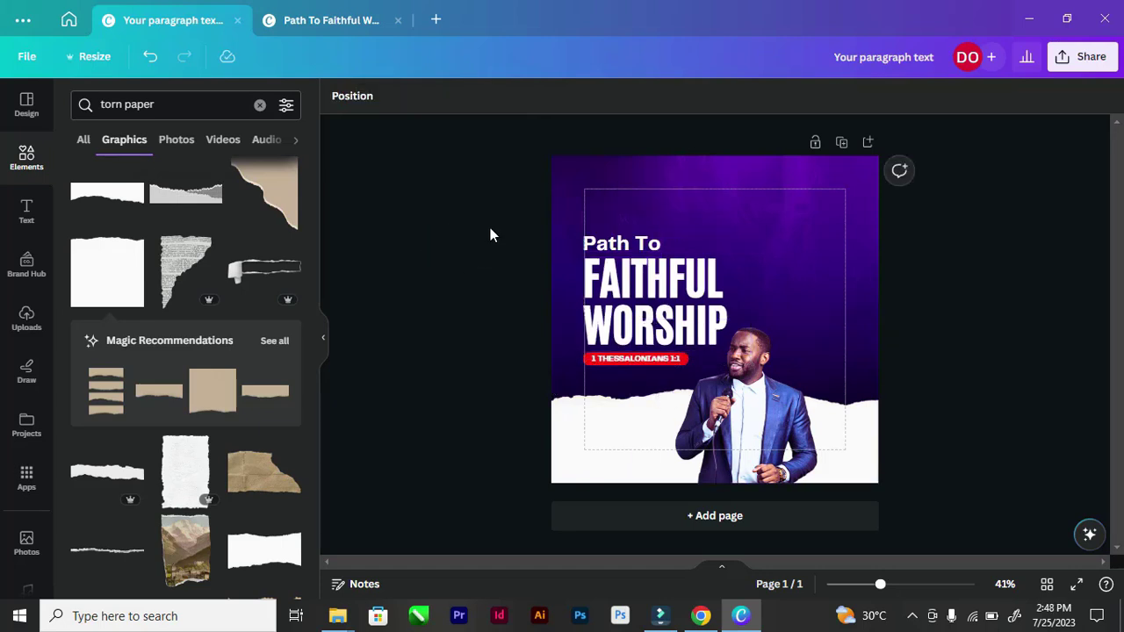
Step: Copy the "GLORY MOUNTAIN CHURCH OF GOD" text beside the logo in the "Path To Faithful Worship" reference design
click(337, 21)
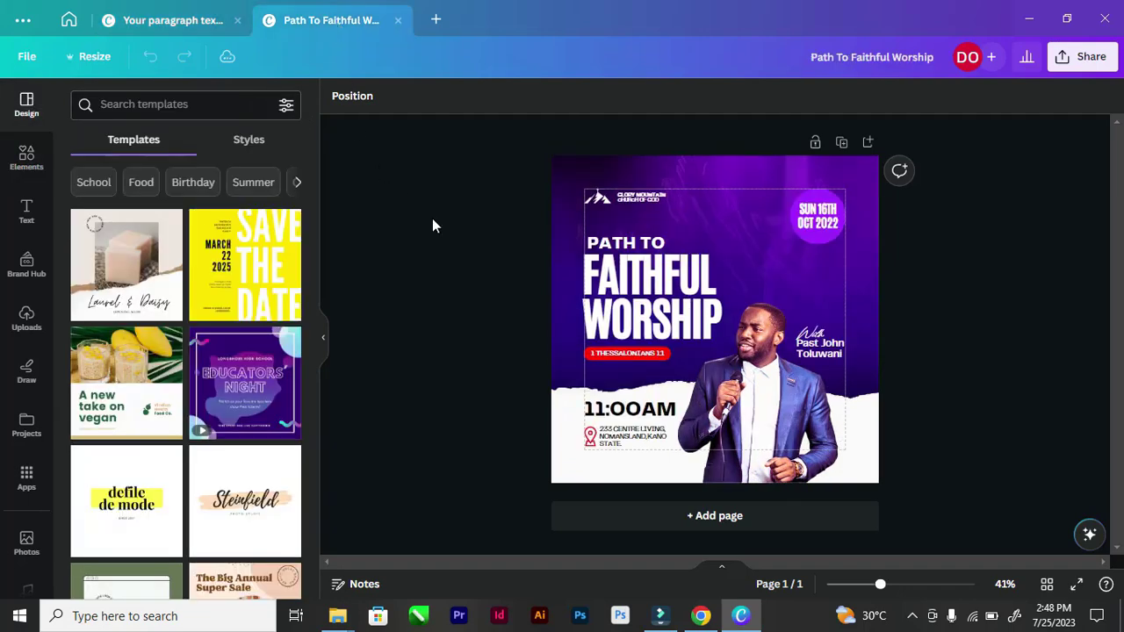
click(631, 199)
scroll(638, 196, up, 5)
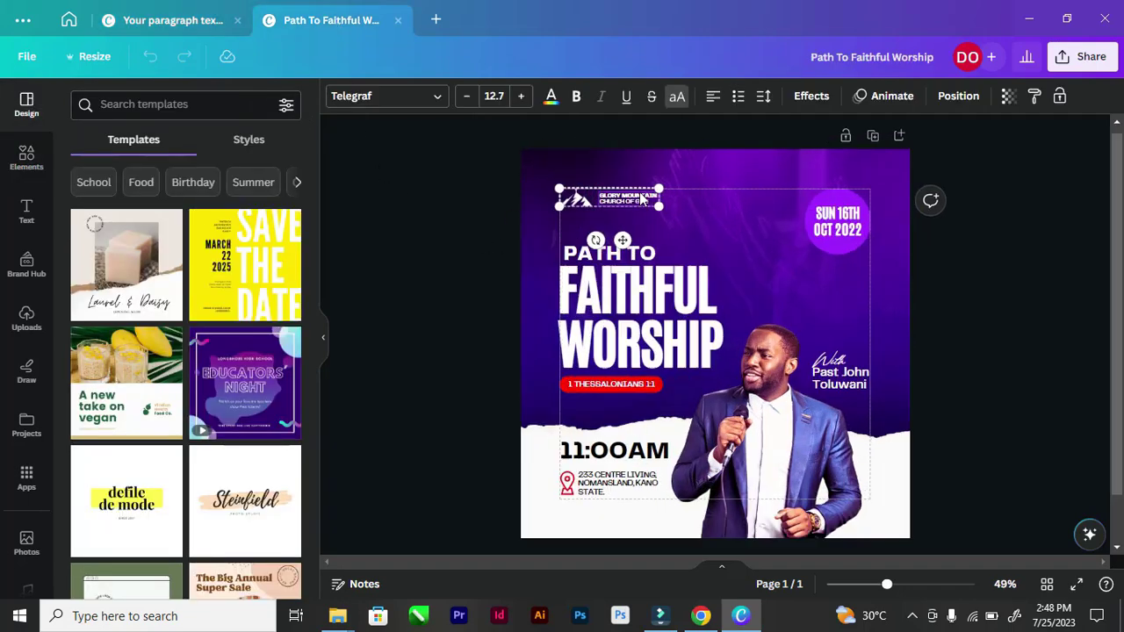
double_click(538, 214)
key(ctrl+c)
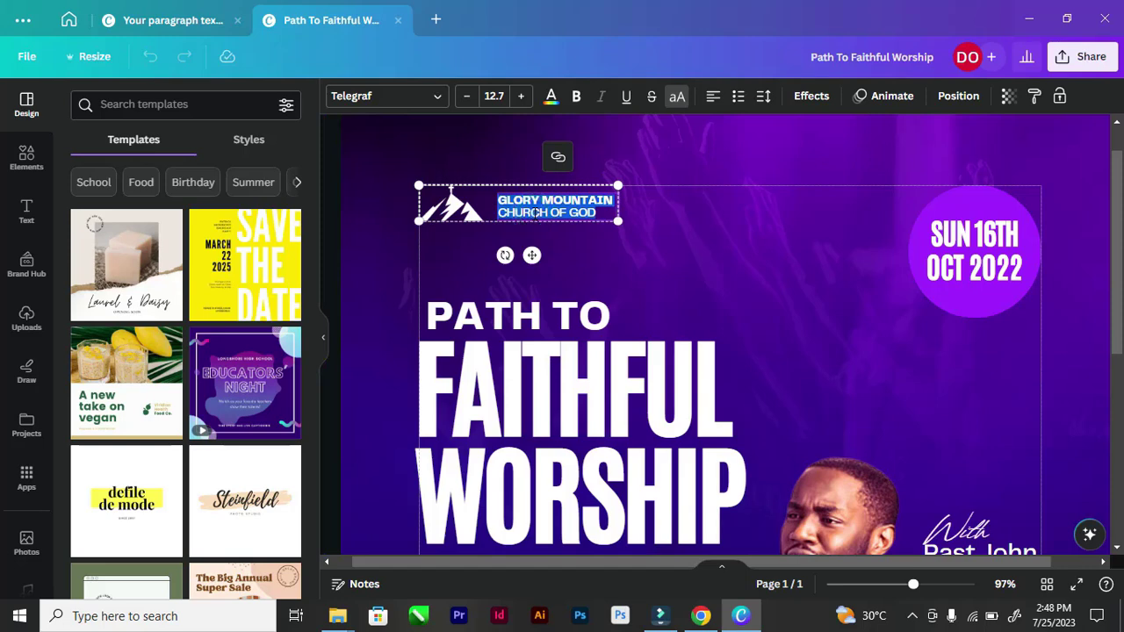
scroll(460, 205, down, 3)
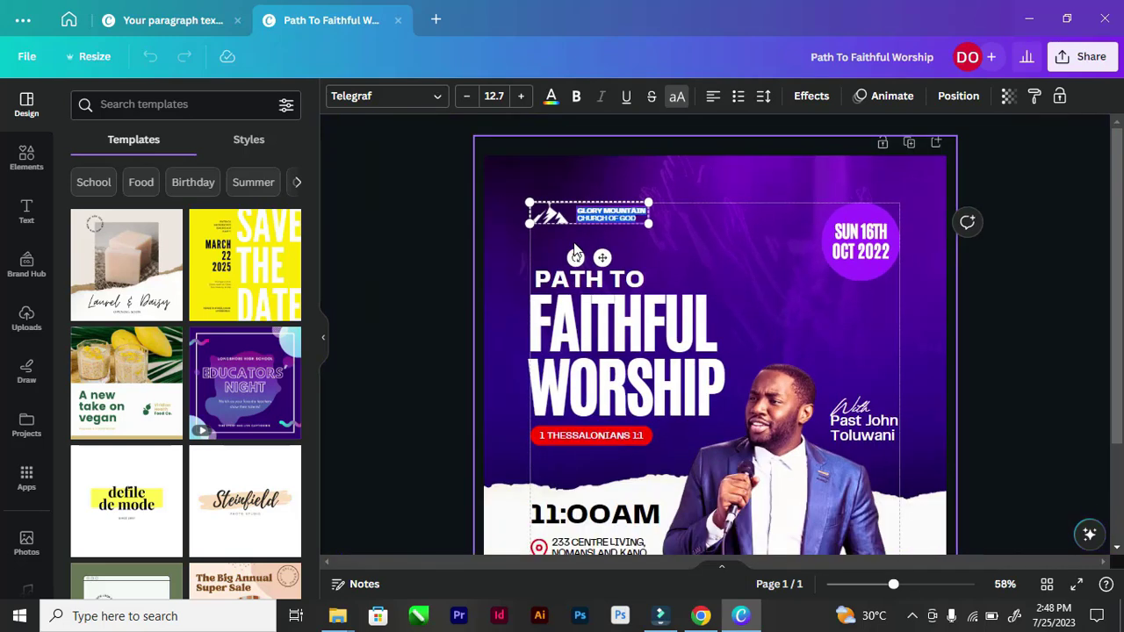
click(421, 205)
Step: In the "Your paragraph text" design, add a text box containing the copied church name and move it to the top of the page
click(178, 23)
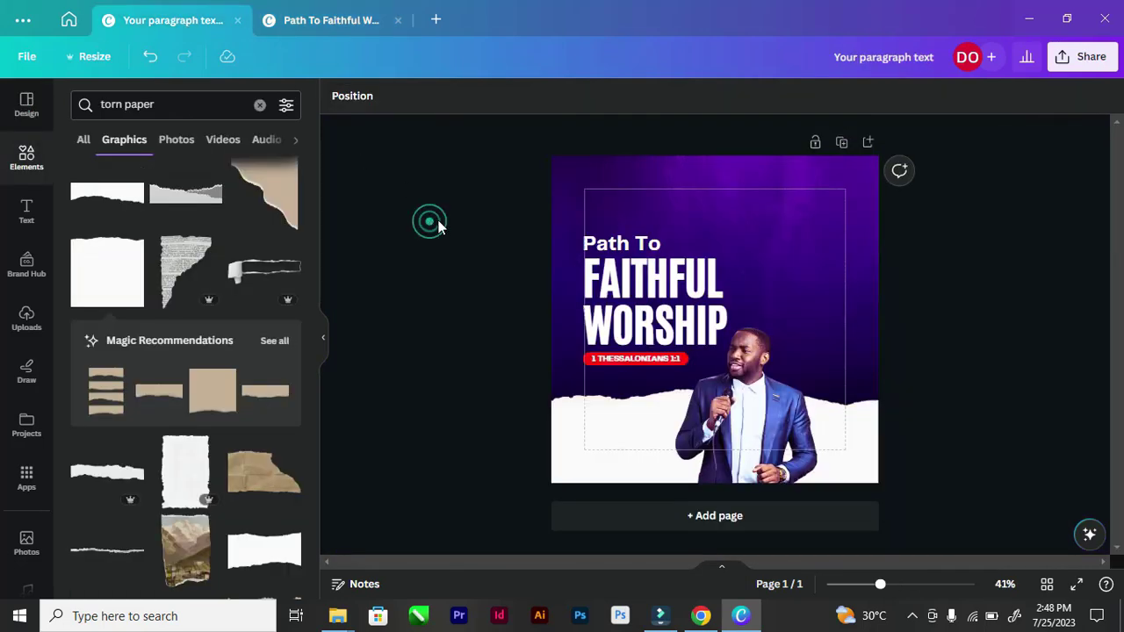
click(27, 213)
click(186, 148)
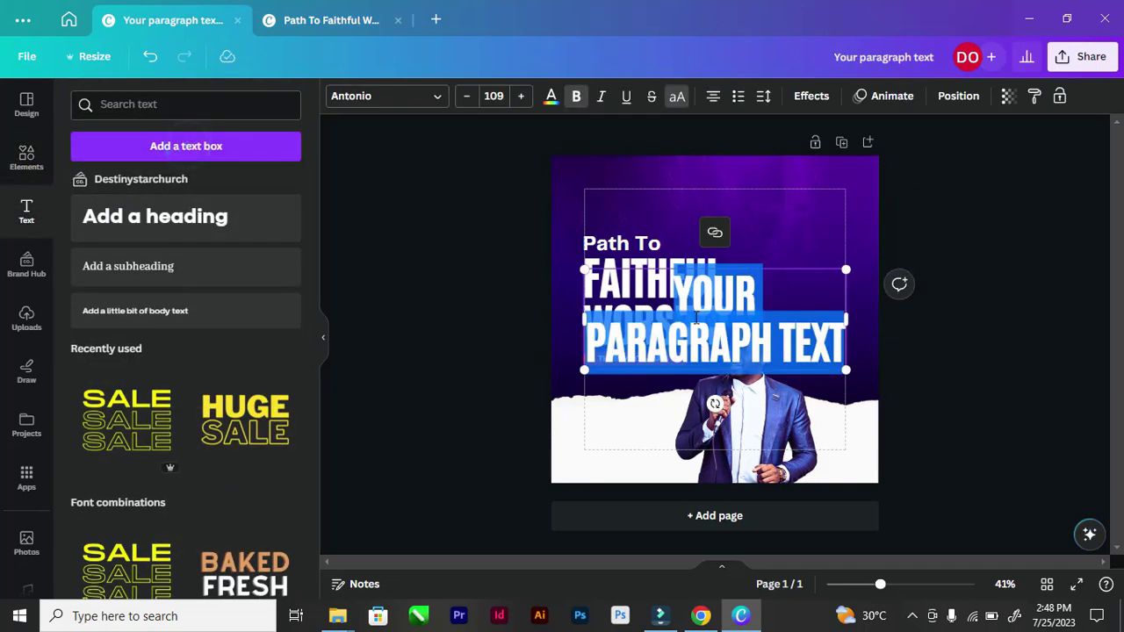
key(ctrl+v)
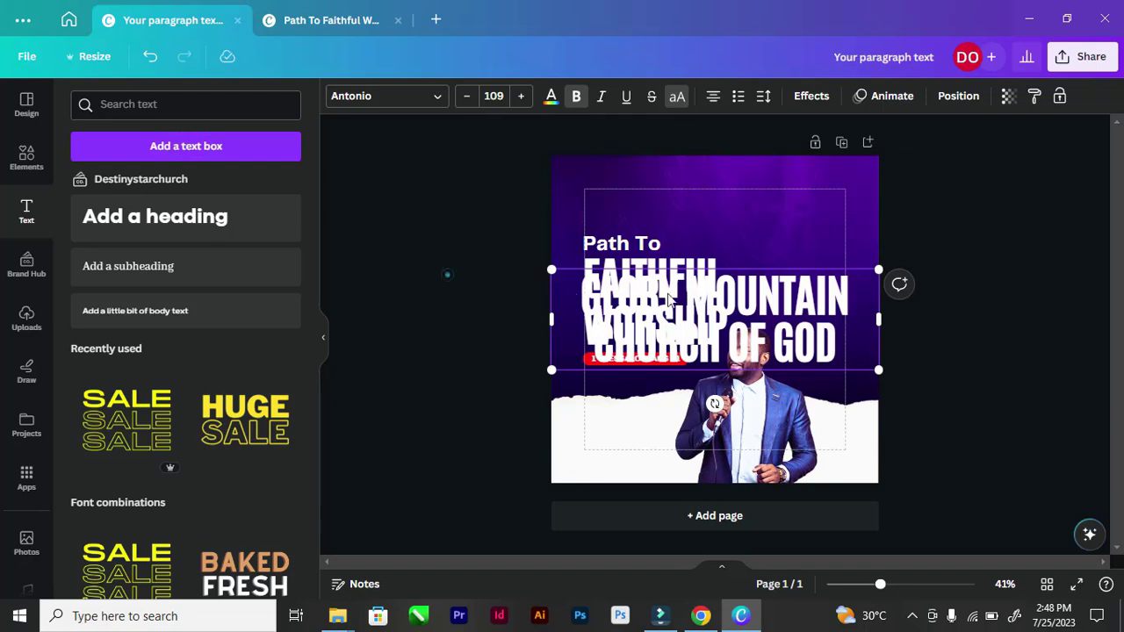
drag(669, 299, 678, 195)
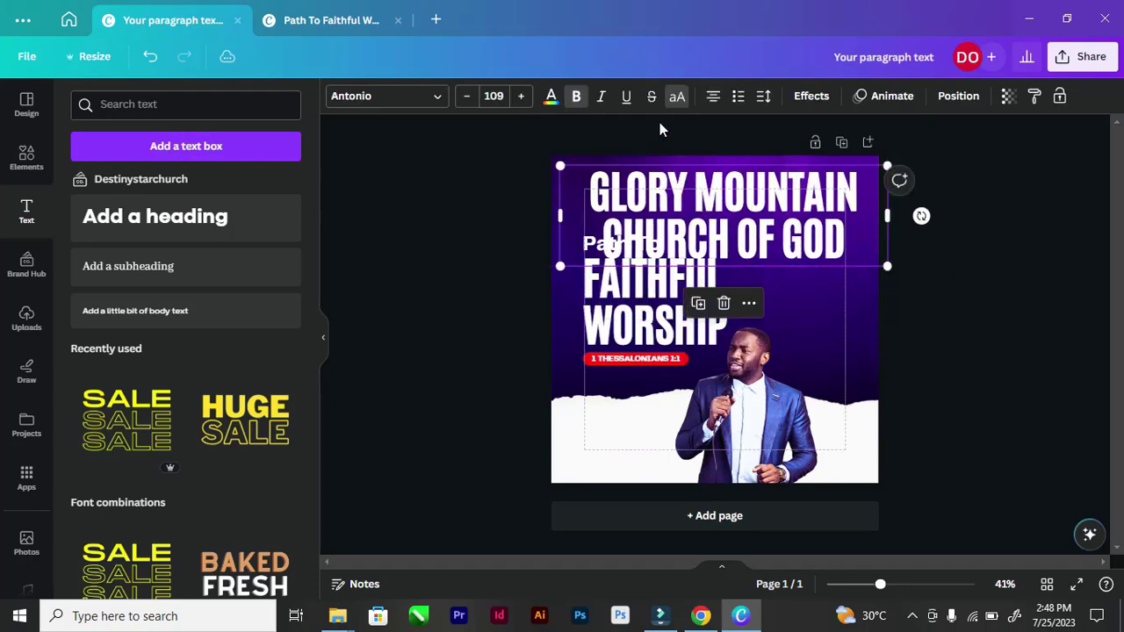
Step: Left-align the church name, widen its box to fit two lines and scale it down to font size 30.3 above the title
click(713, 97)
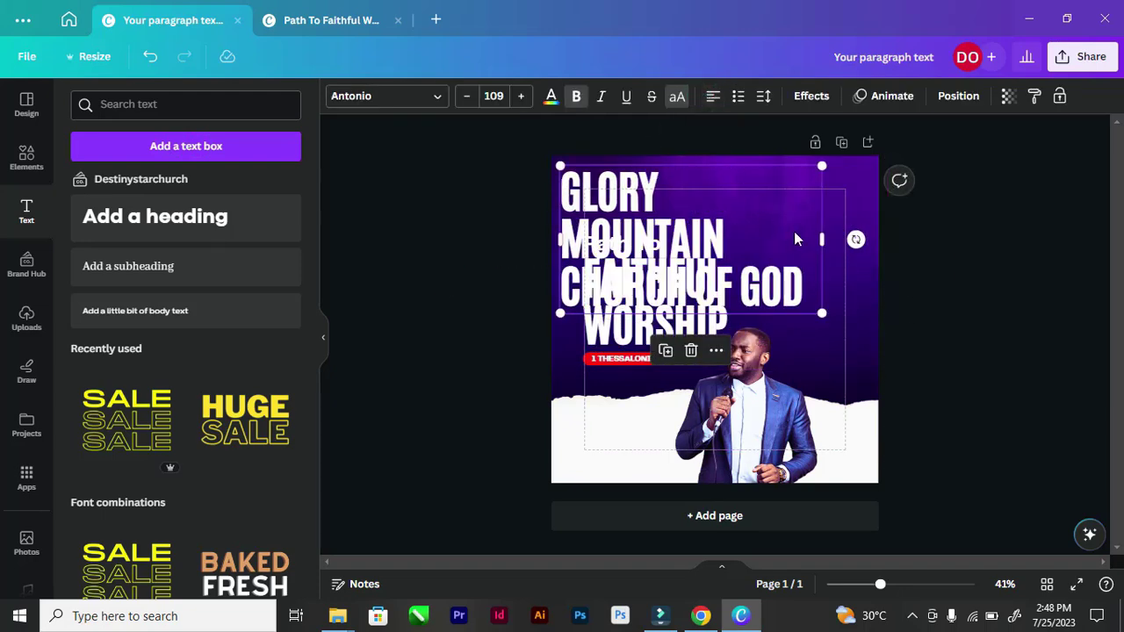
drag(823, 240, 857, 236)
drag(854, 165, 652, 211)
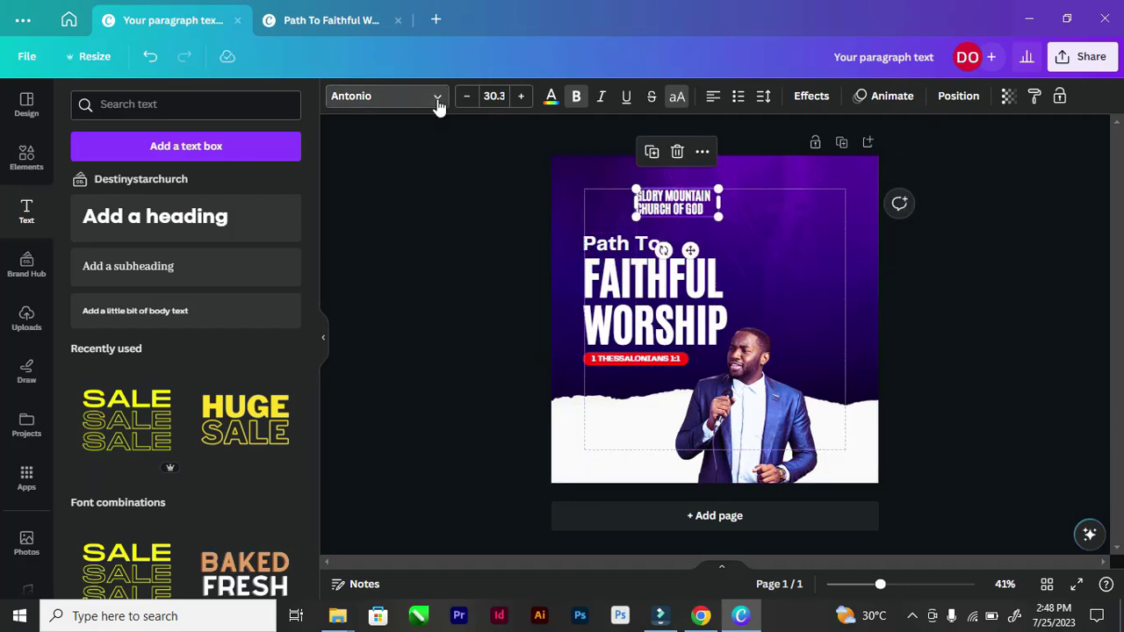
Step: Change the church name's font to Telegraf Regular
click(434, 95)
click(79, 254)
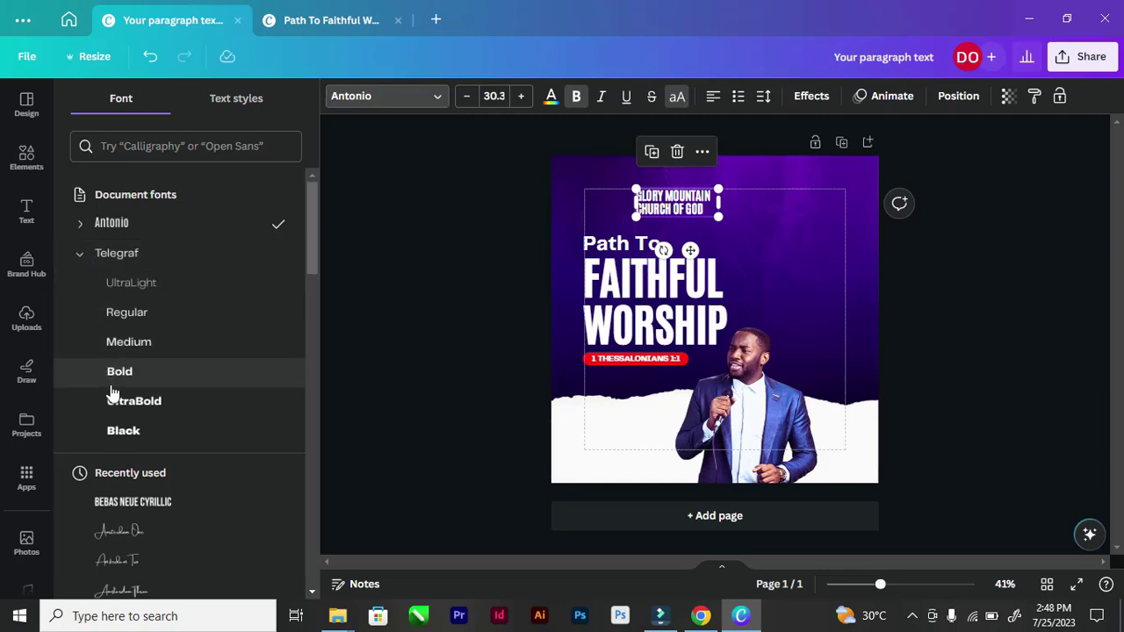
click(123, 338)
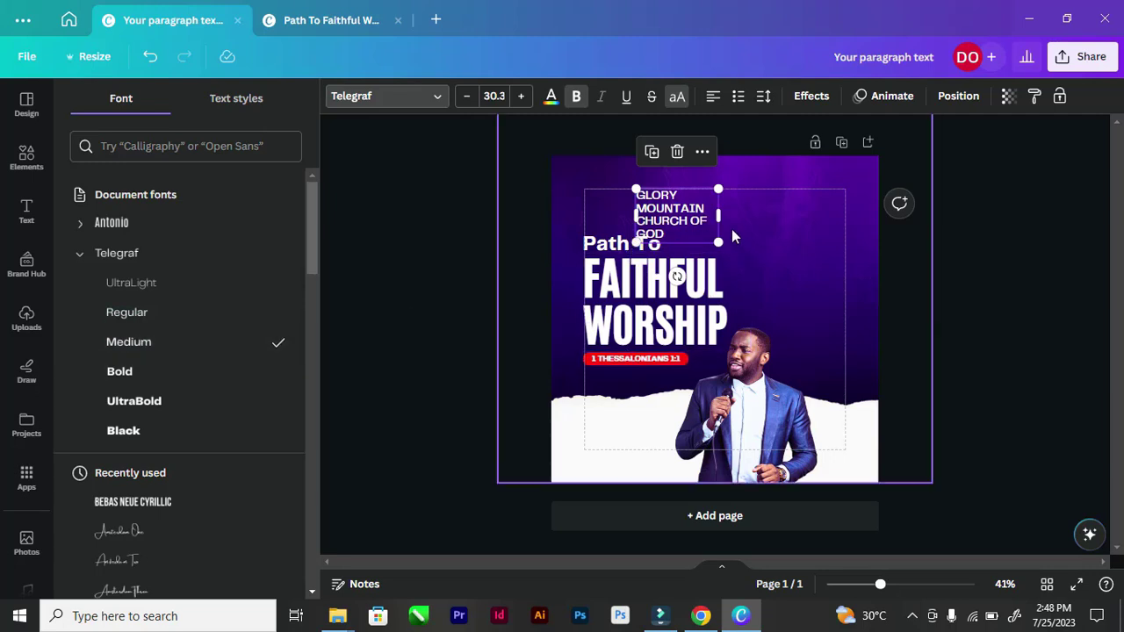
click(165, 313)
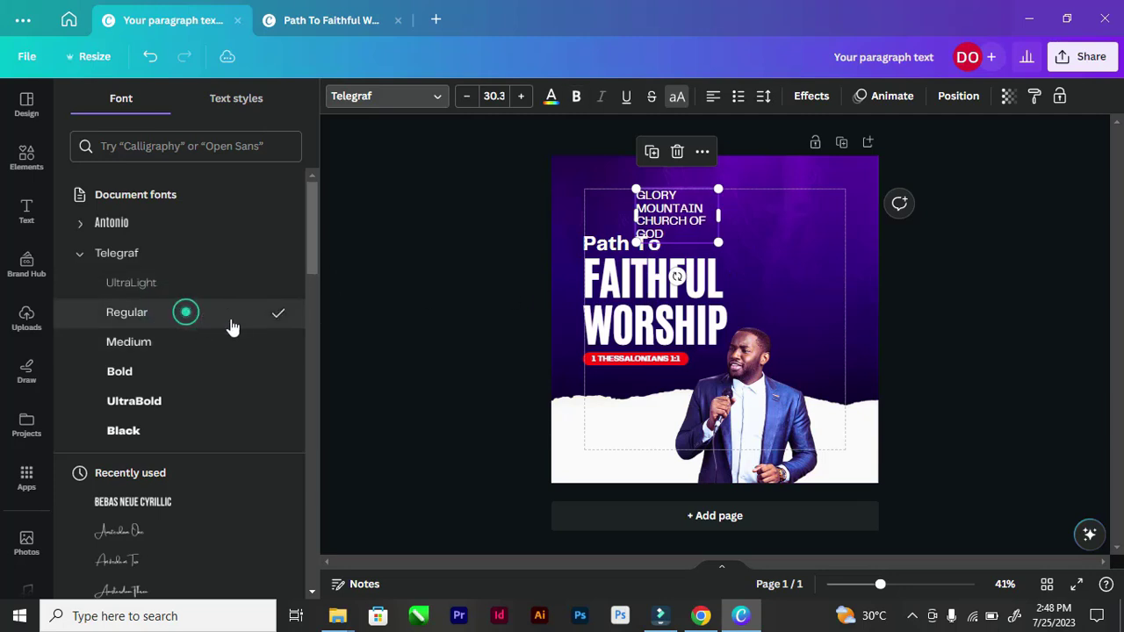
click(218, 334)
click(191, 312)
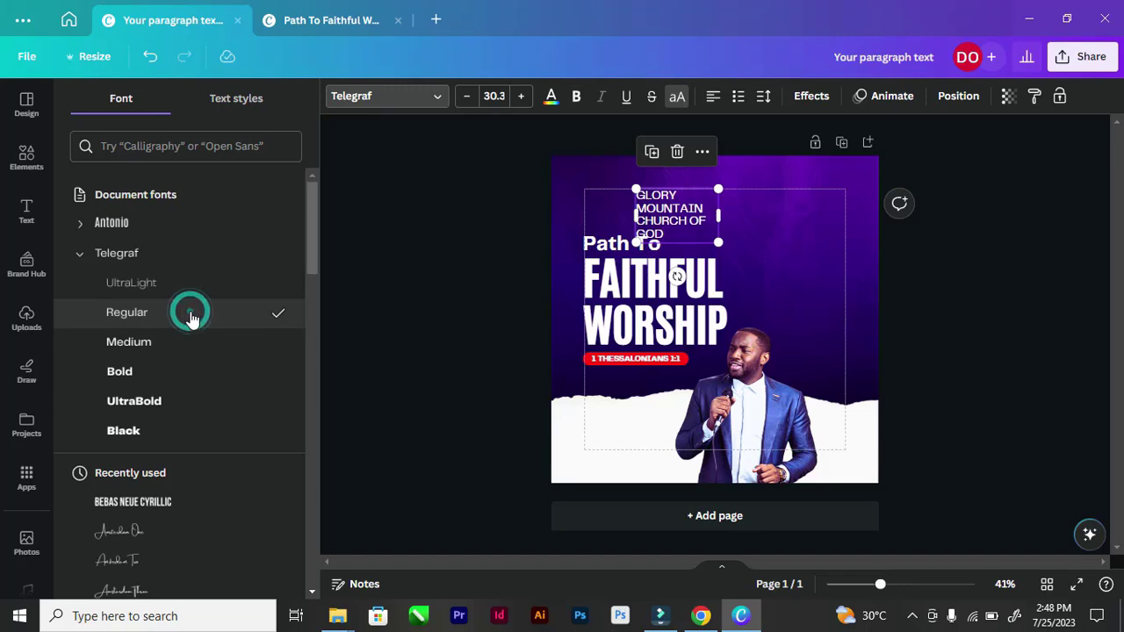
click(393, 263)
Step: Widen the church-name text box so that "GLORY MOUNTAIN" and "CHURCH OF GOD" each fit on one line
ctrl+scroll(712, 194, up, 2)
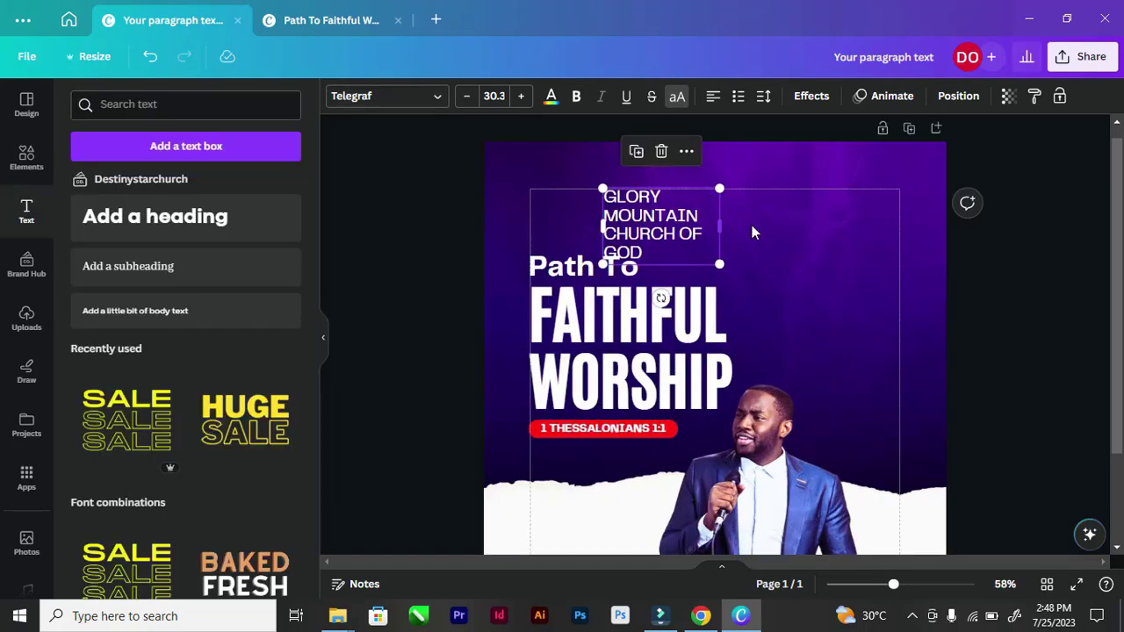
drag(720, 226, 762, 224)
ctrl+scroll(762, 223, up, 4)
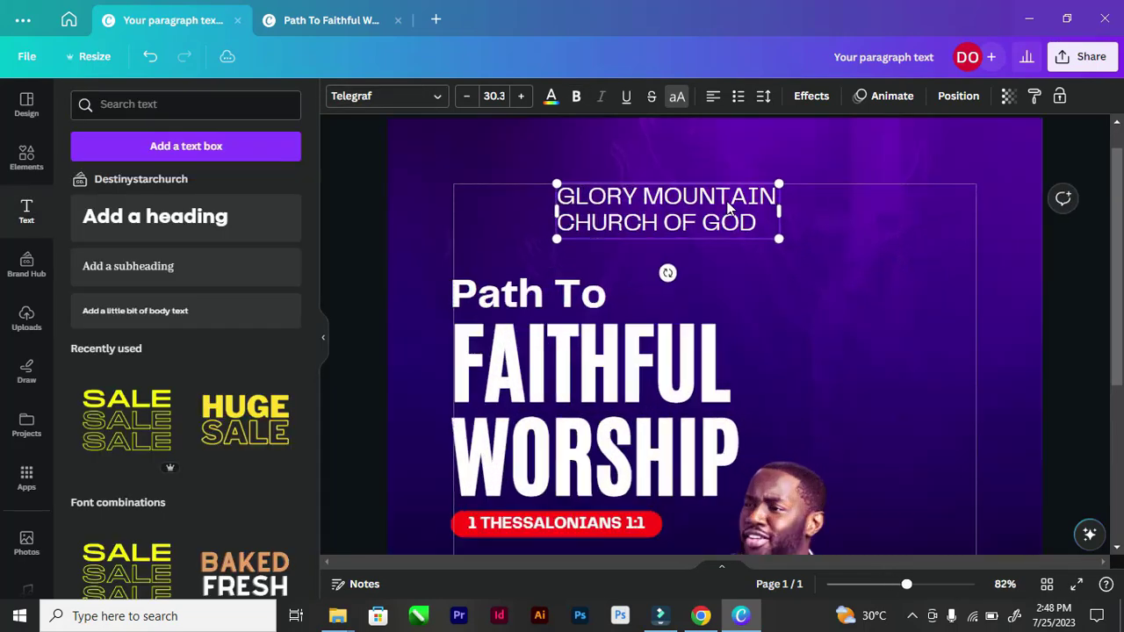
ctrl+scroll(638, 228, down, 3)
Step: Check the church name's styling in the "Path To Faithful Worship" design and return to the "Your paragraph text" design
triple_click(638, 228)
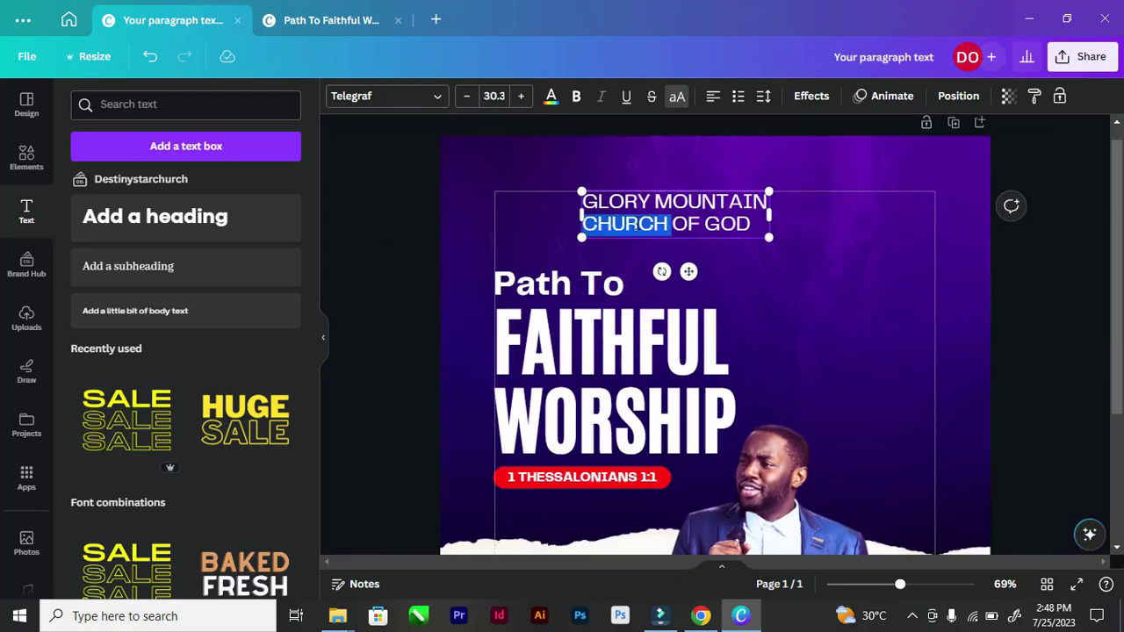
double_click(650, 225)
click(648, 220)
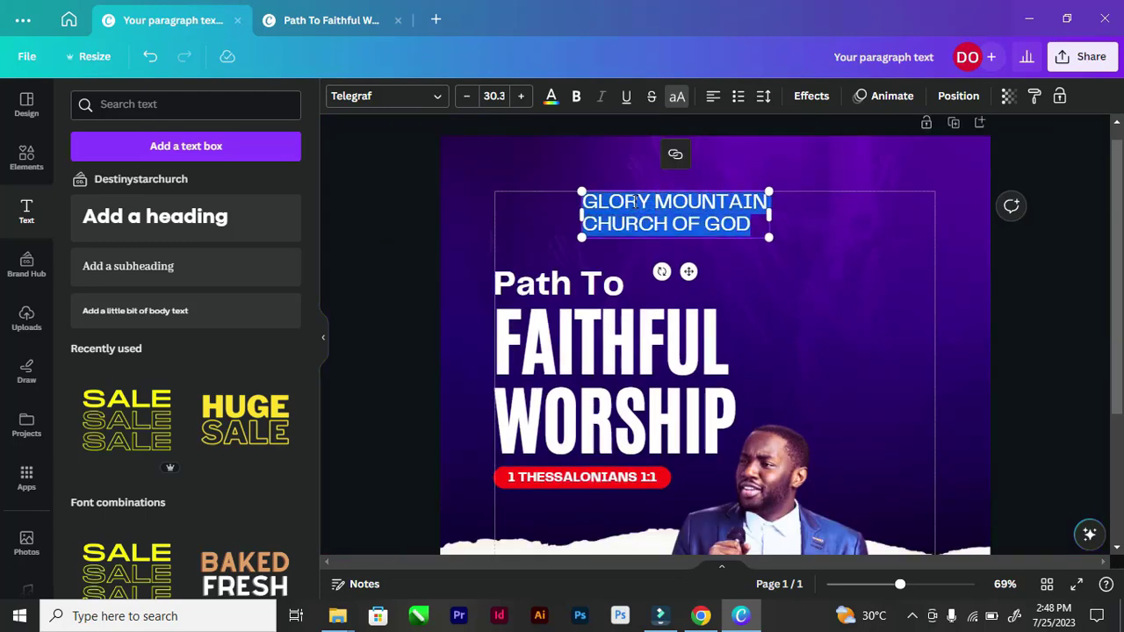
click(316, 22)
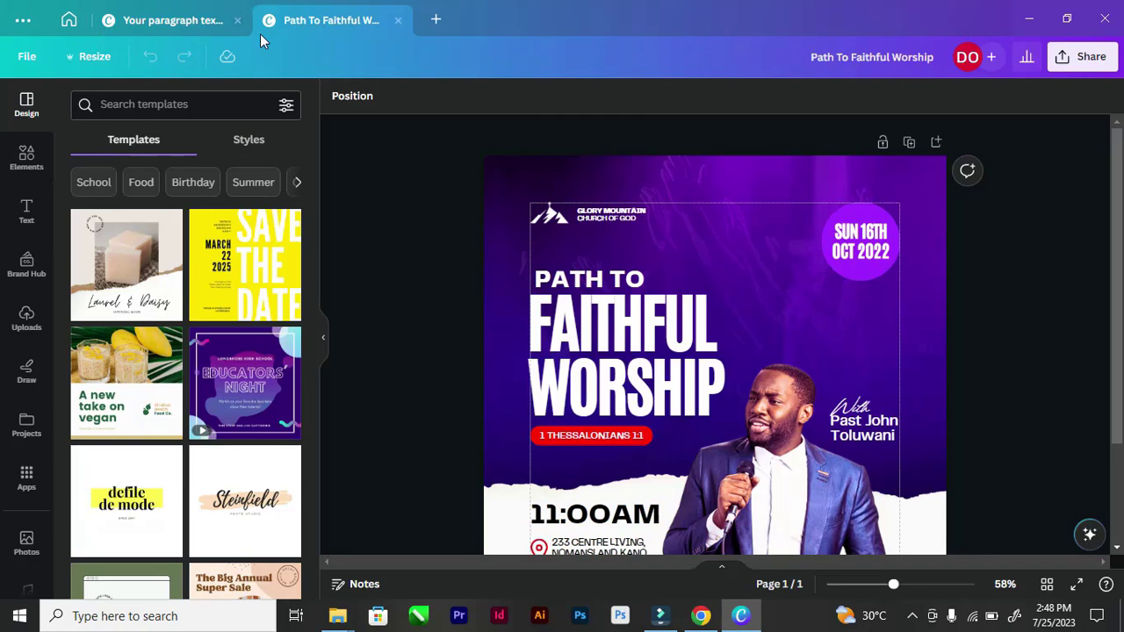
click(170, 26)
Step: Set only the "GLORY MOUNTAIN" line of the church name to Telegraf Bold
click(625, 203)
triple_click(627, 204)
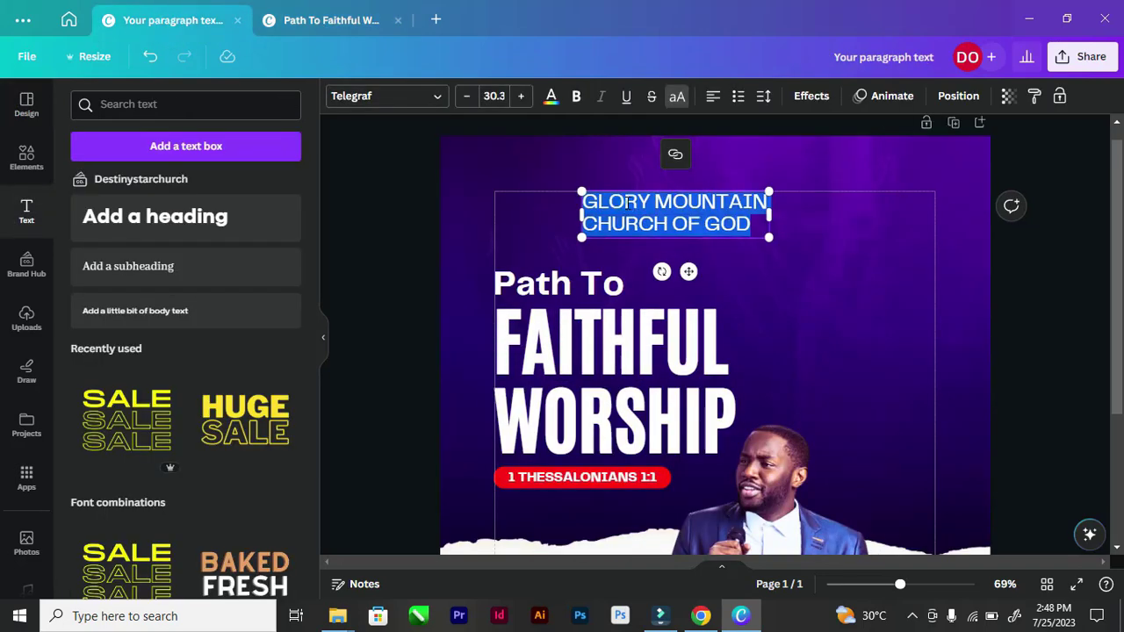
scroll(630, 205, up, 2)
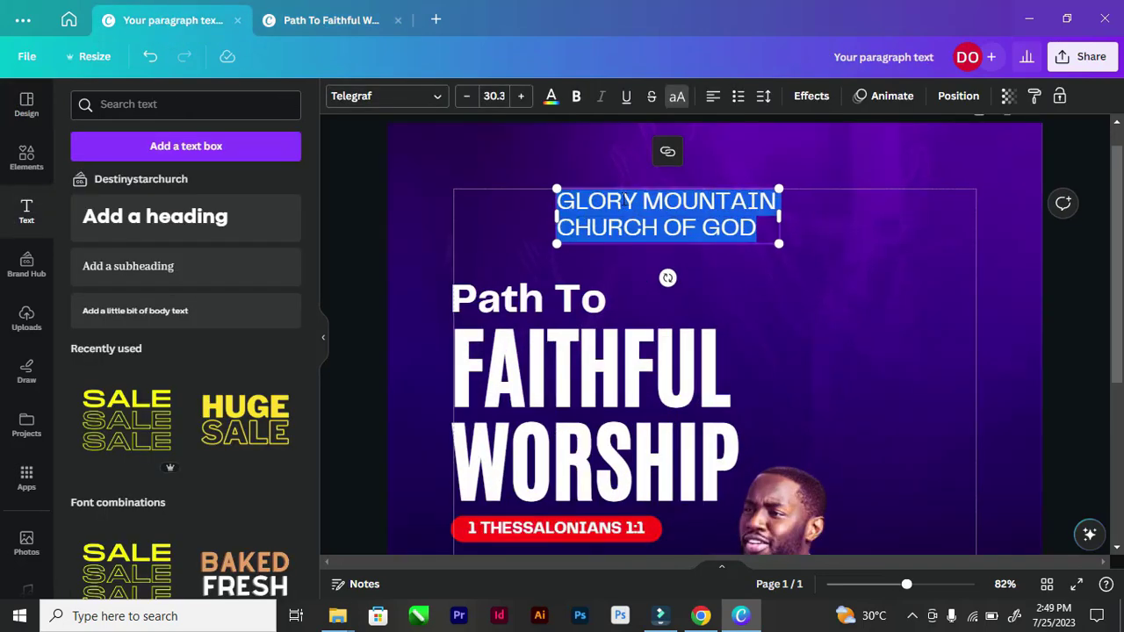
triple_click(622, 200)
triple_click(613, 199)
triple_click(599, 200)
click(589, 200)
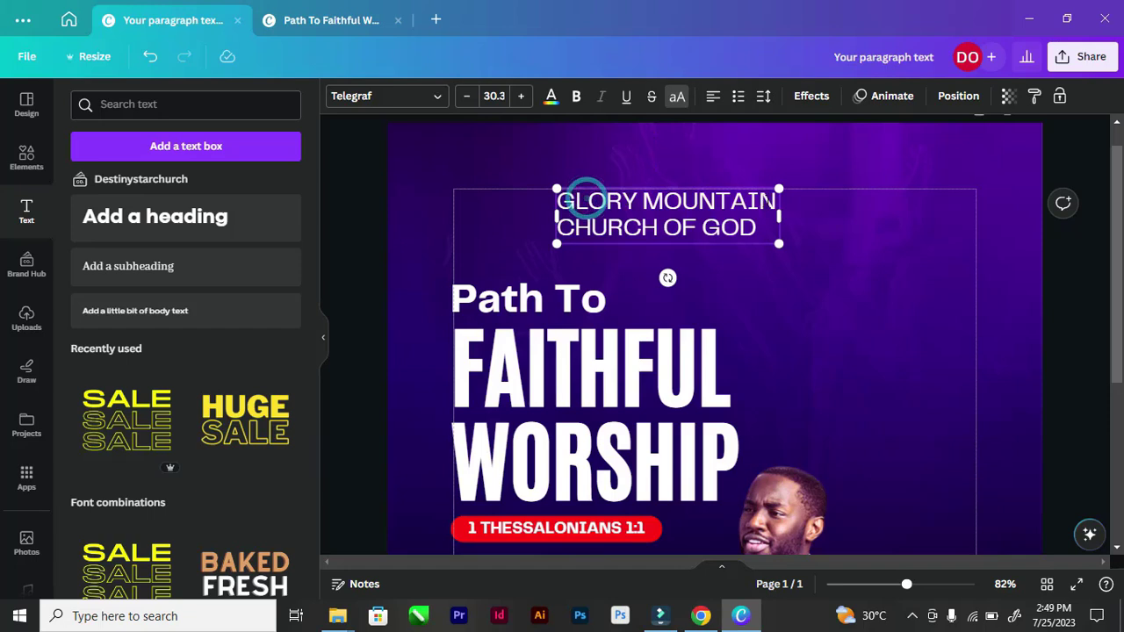
drag(774, 200, 553, 186)
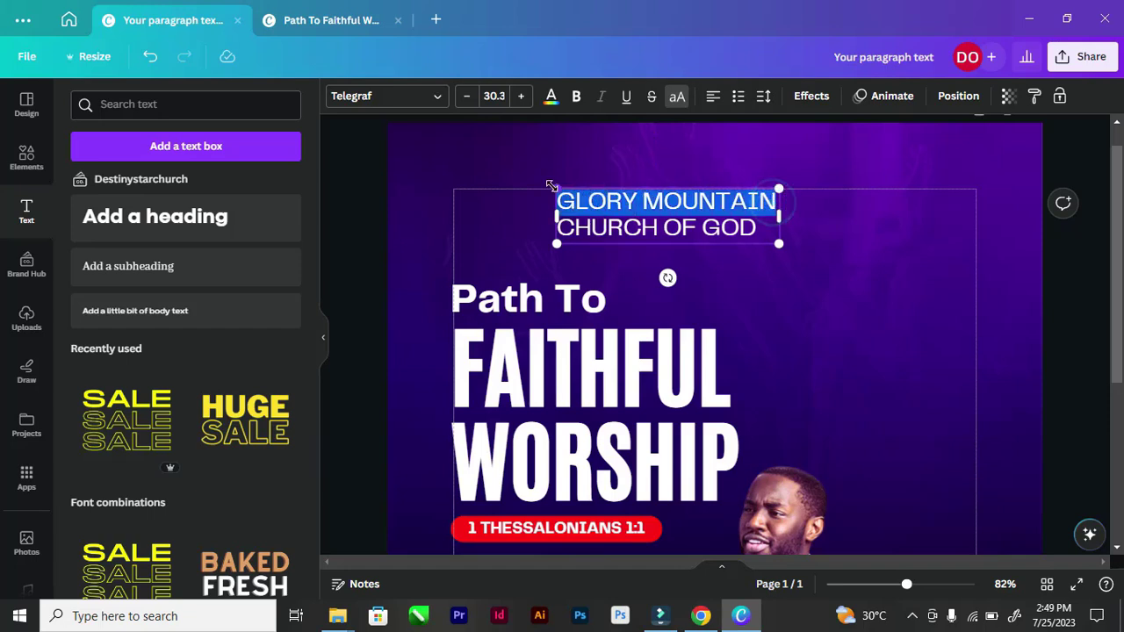
click(439, 97)
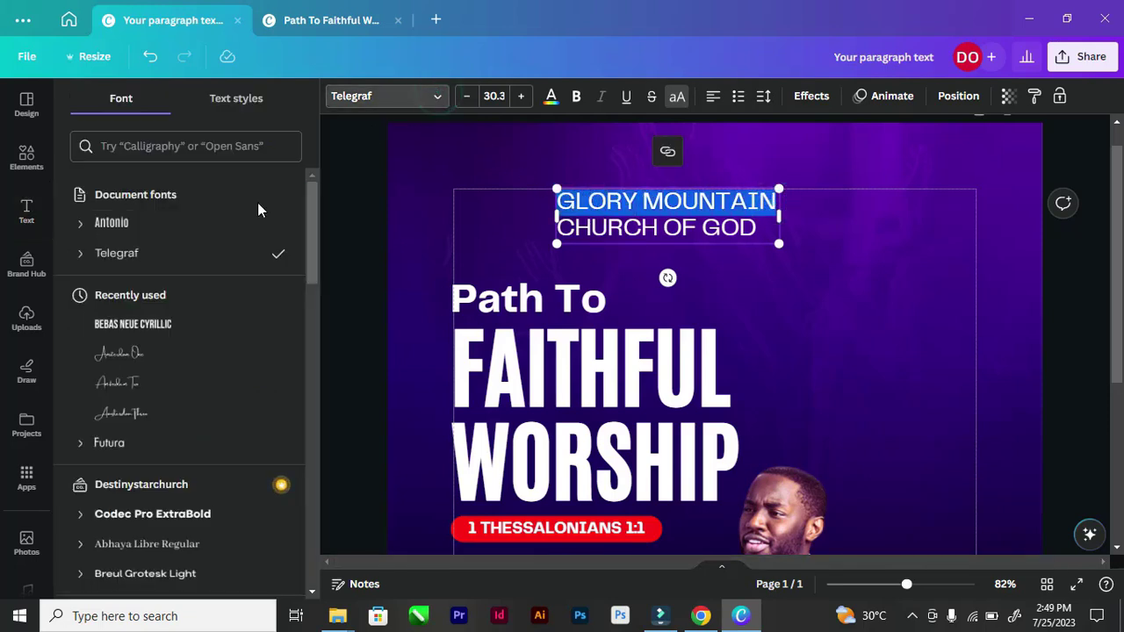
click(80, 253)
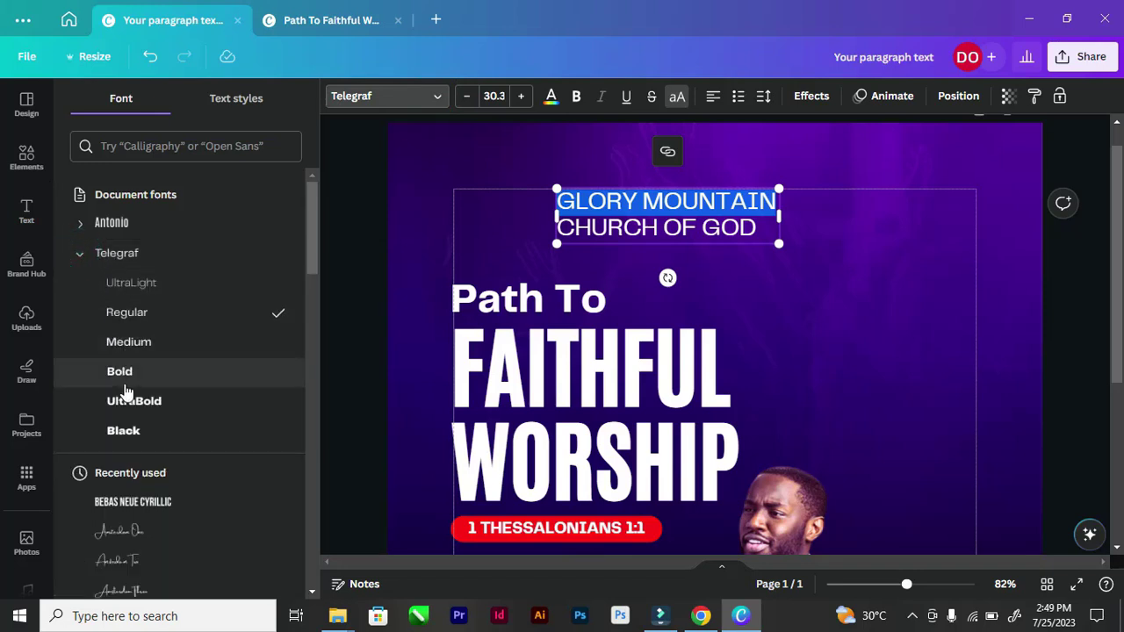
click(123, 380)
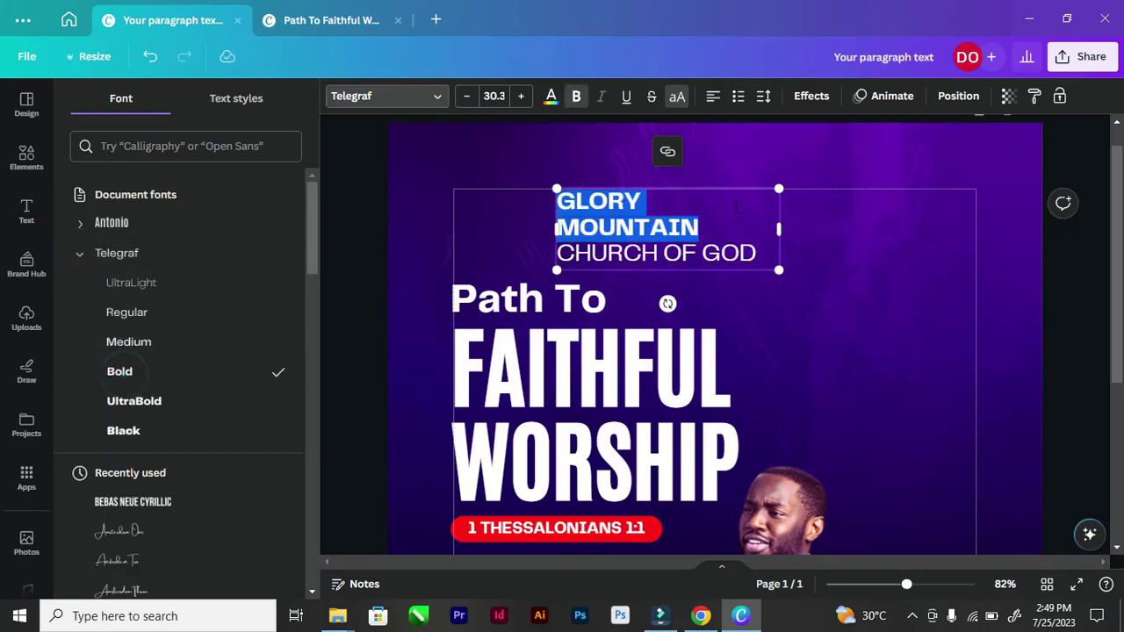
Step: Widen the church-name text box so the bold "GLORY MOUNTAIN" fits on one line
drag(784, 228, 840, 227)
drag(828, 225, 801, 223)
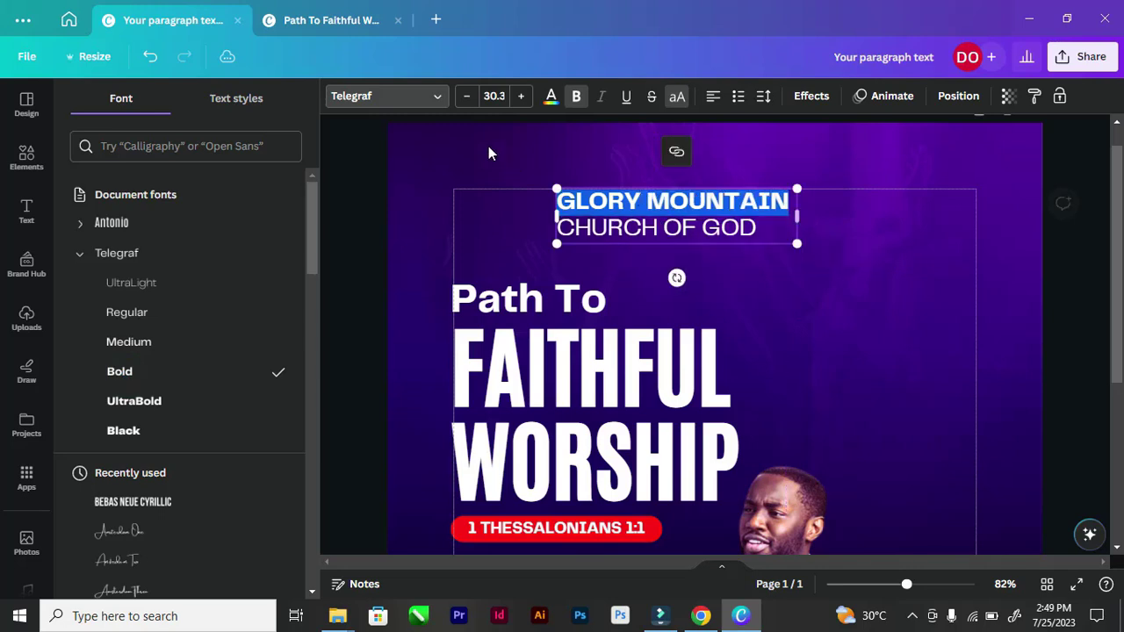
click(359, 213)
click(354, 185)
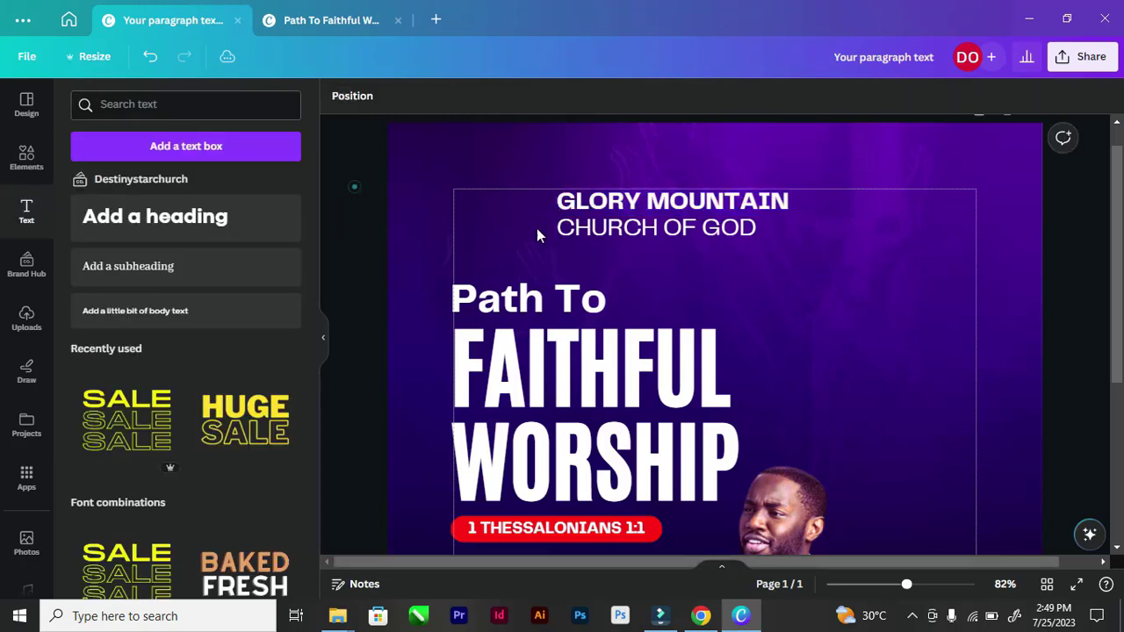
Step: Reduce the church name to font size 17.3 and narrow its box so "CHURCH OF GOD" wraps onto the second line
click(580, 219)
click(471, 101)
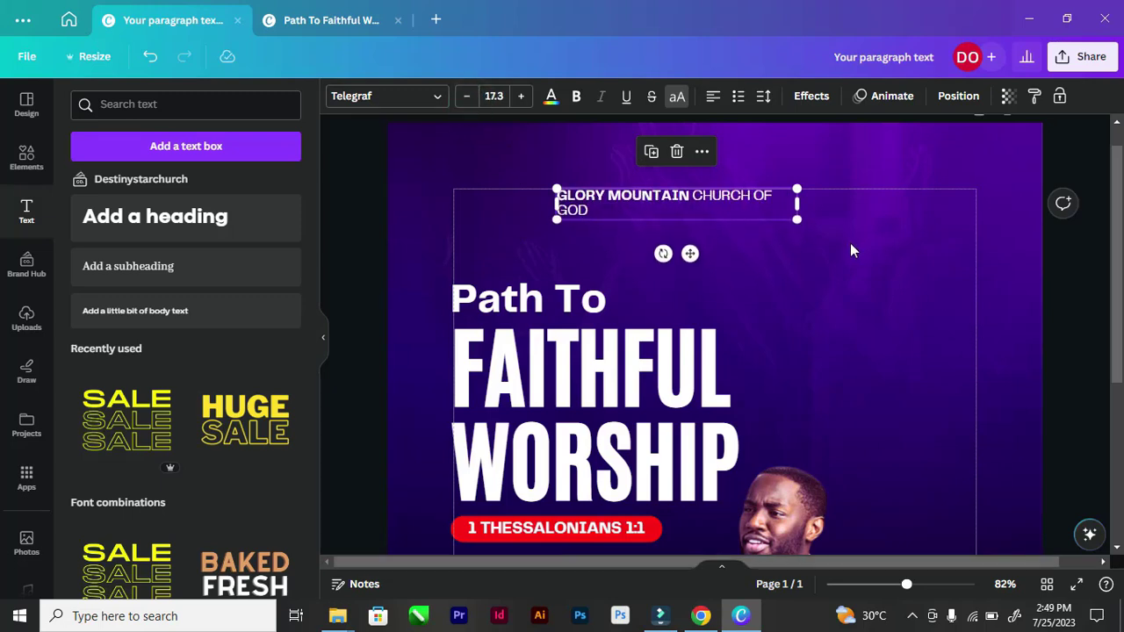
drag(797, 204, 700, 198)
click(350, 212)
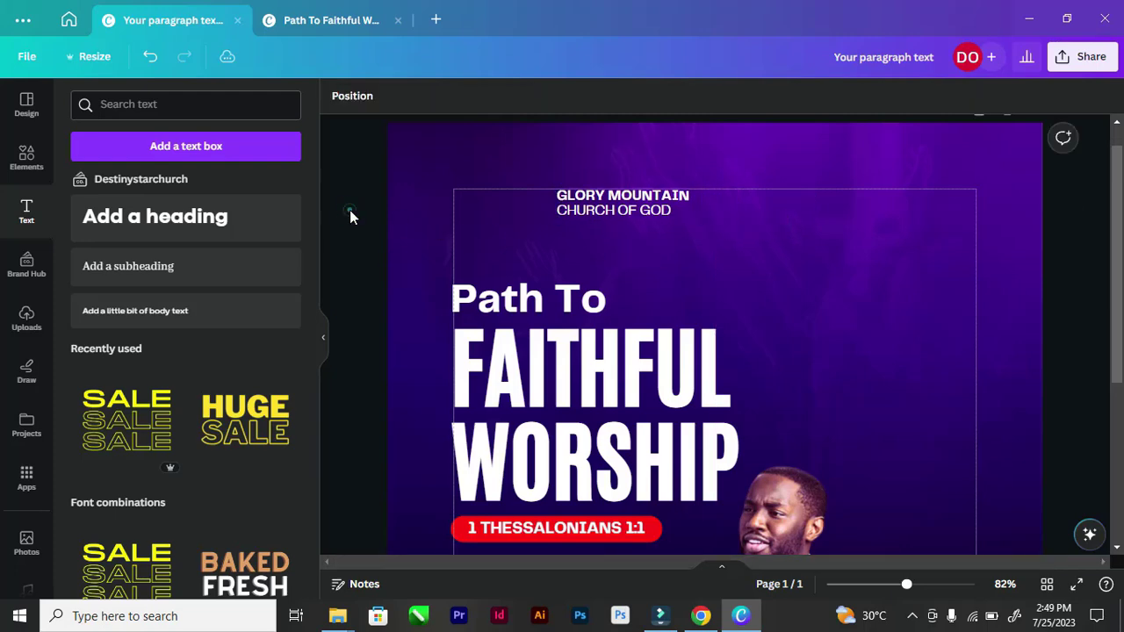
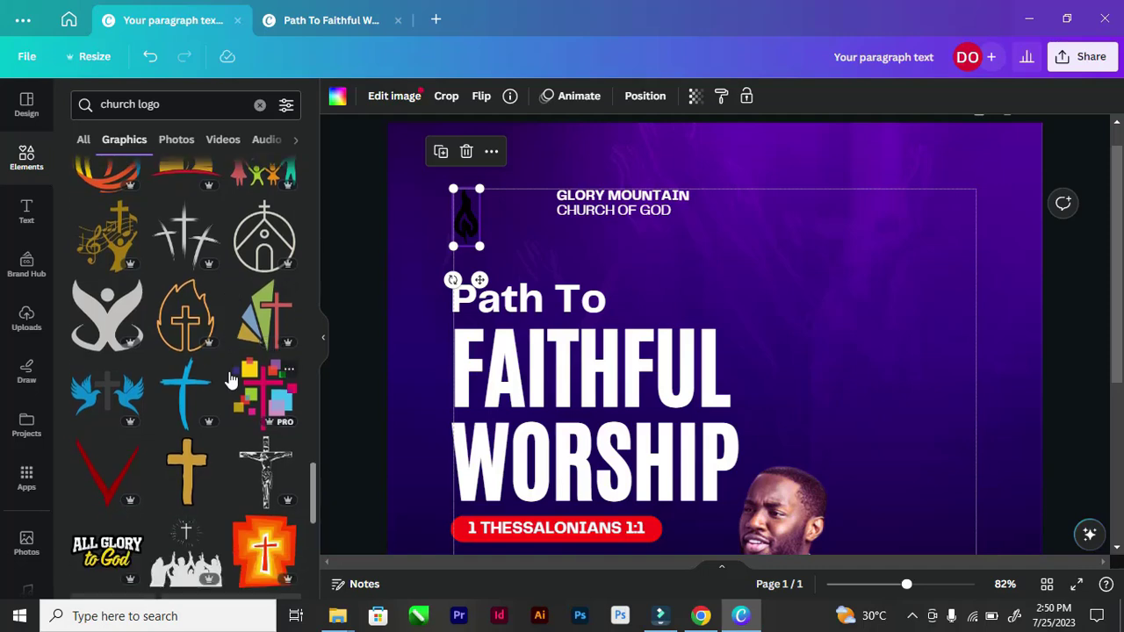
Step: Filter the "church logo" results to free items and show all matching graphics
scroll(230, 379, down, 4)
scroll(230, 379, down, 4)
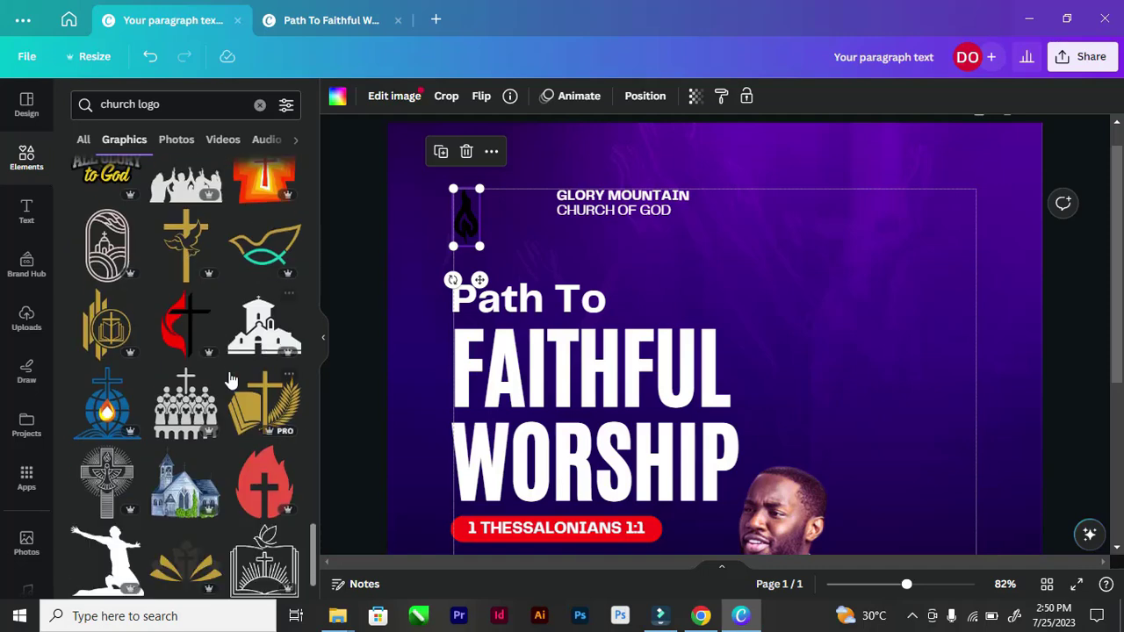
scroll(230, 379, down, 2)
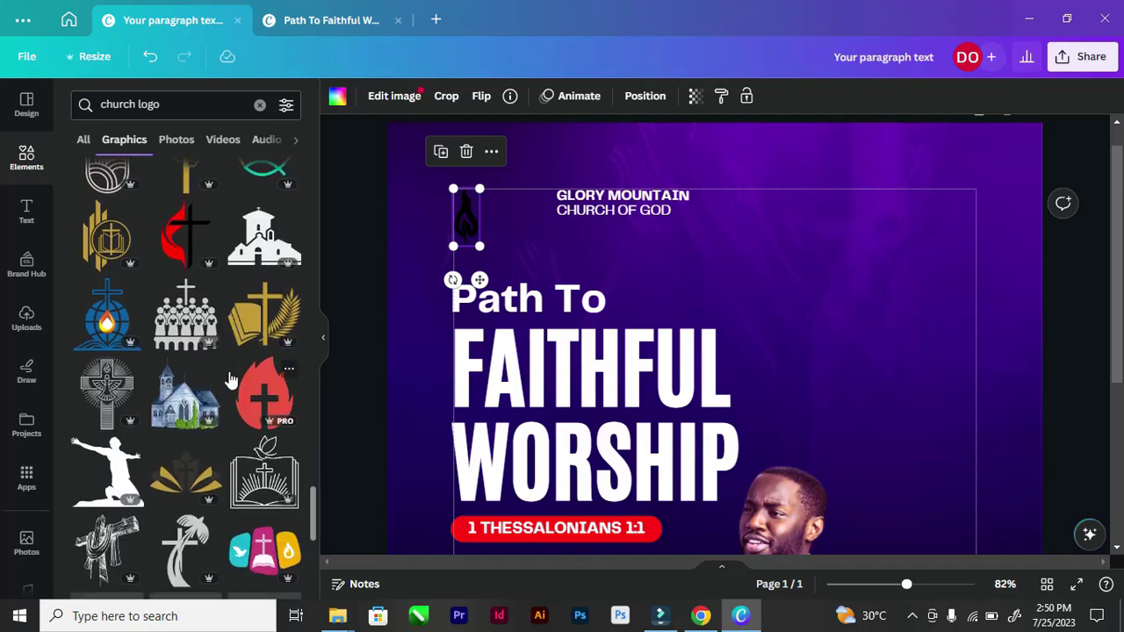
scroll(230, 380, down, 4)
scroll(230, 380, down, 4)
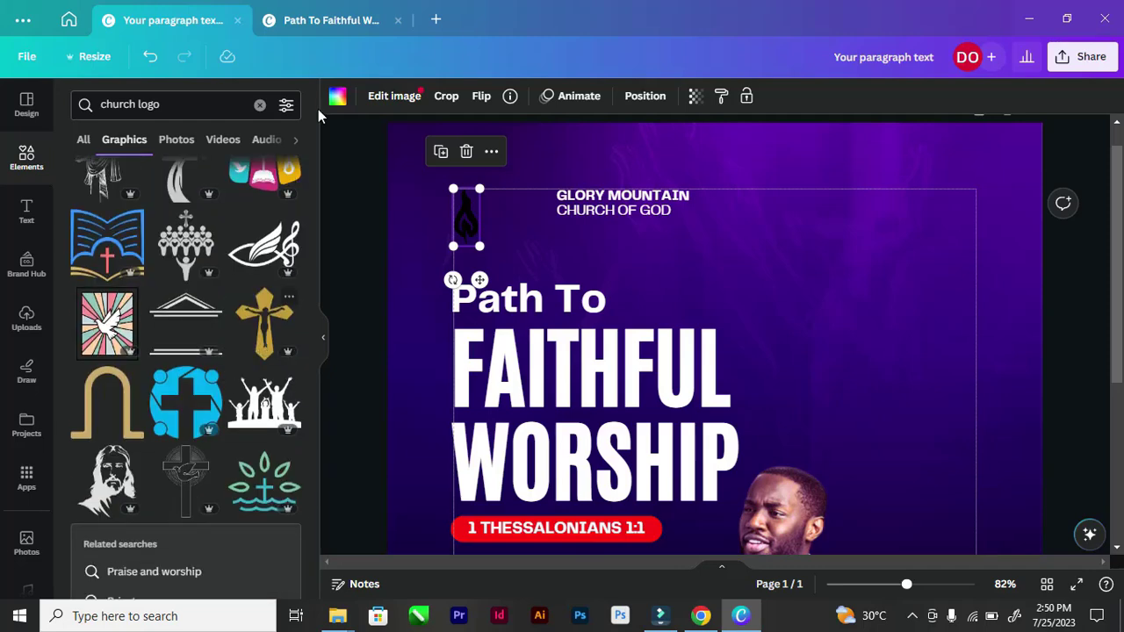
click(286, 105)
scroll(143, 381, down, 2)
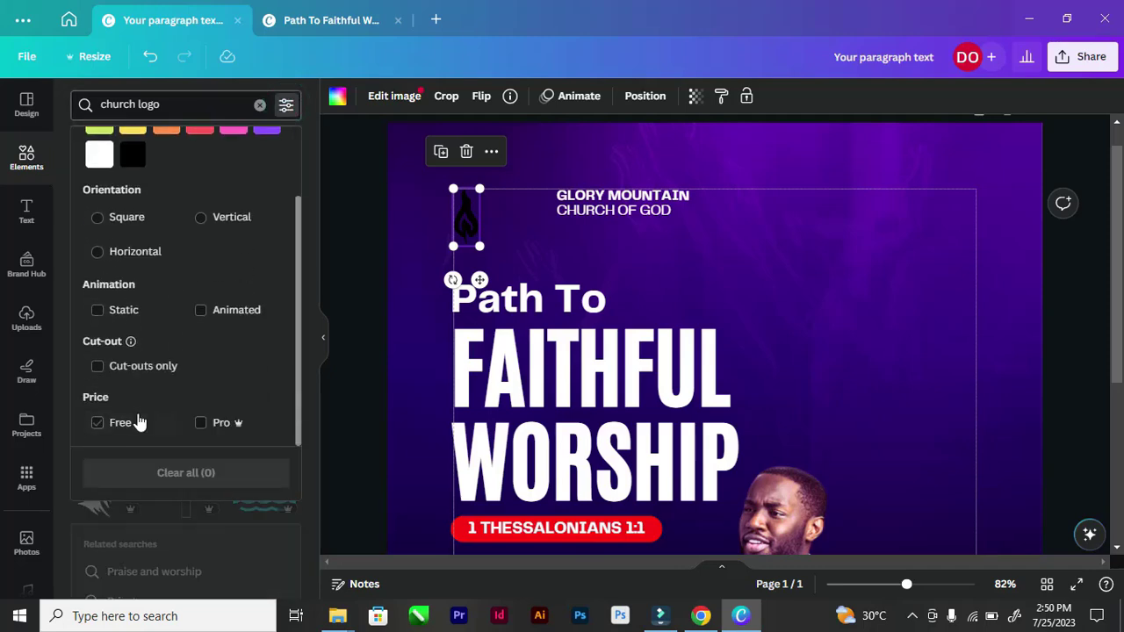
click(95, 428)
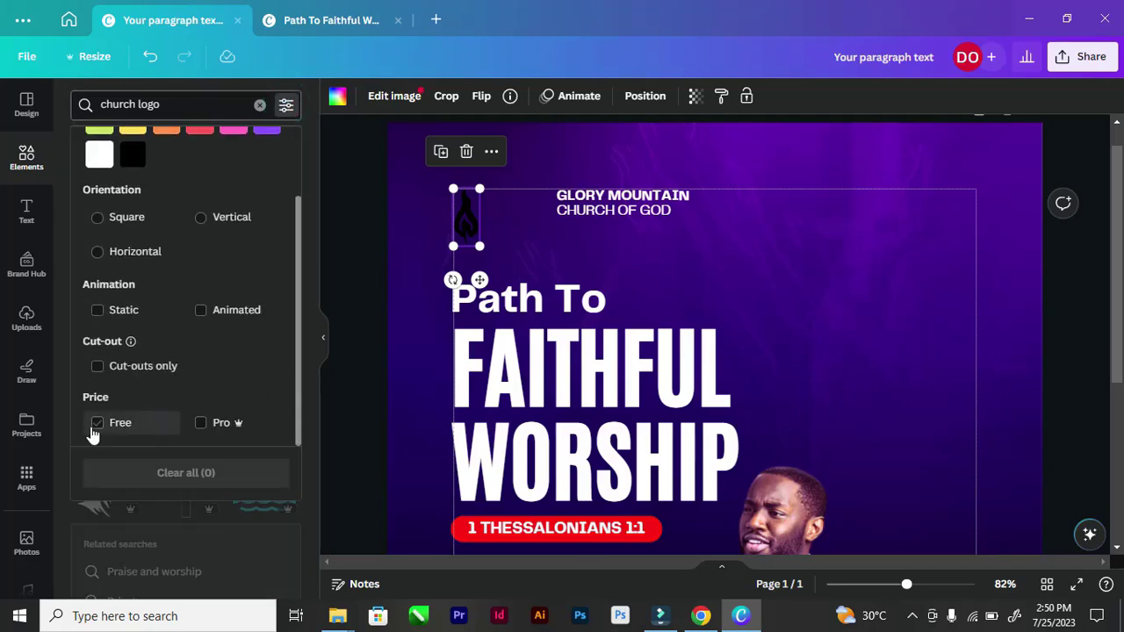
click(305, 123)
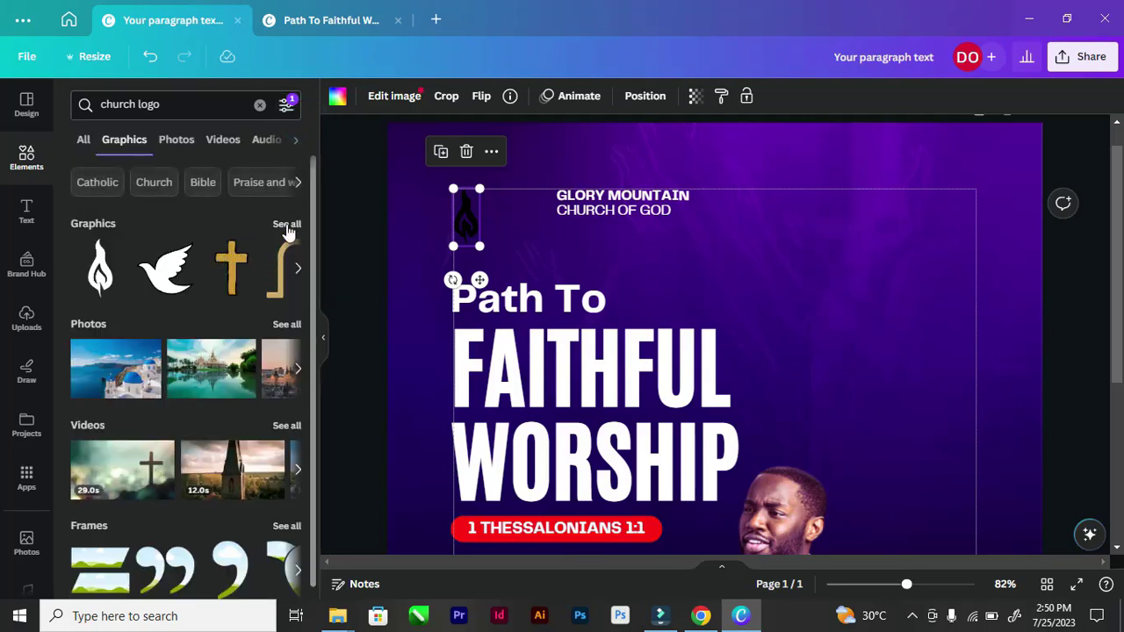
click(287, 221)
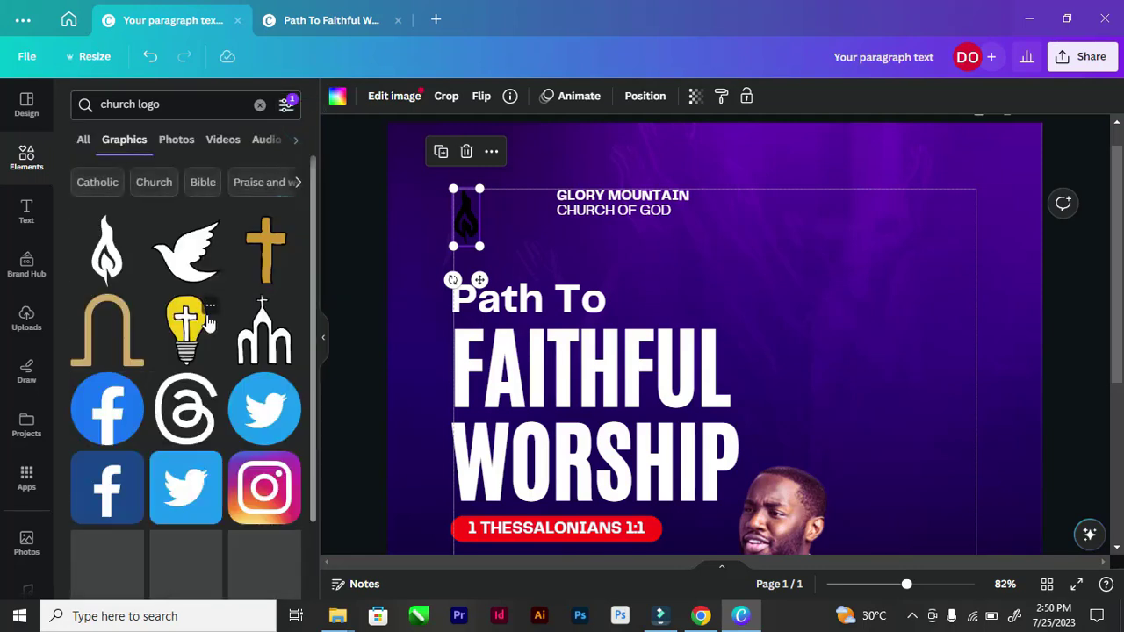
Step: Browse the free "church logo" graphics and add the white dove to the page
scroll(207, 324, down, 3)
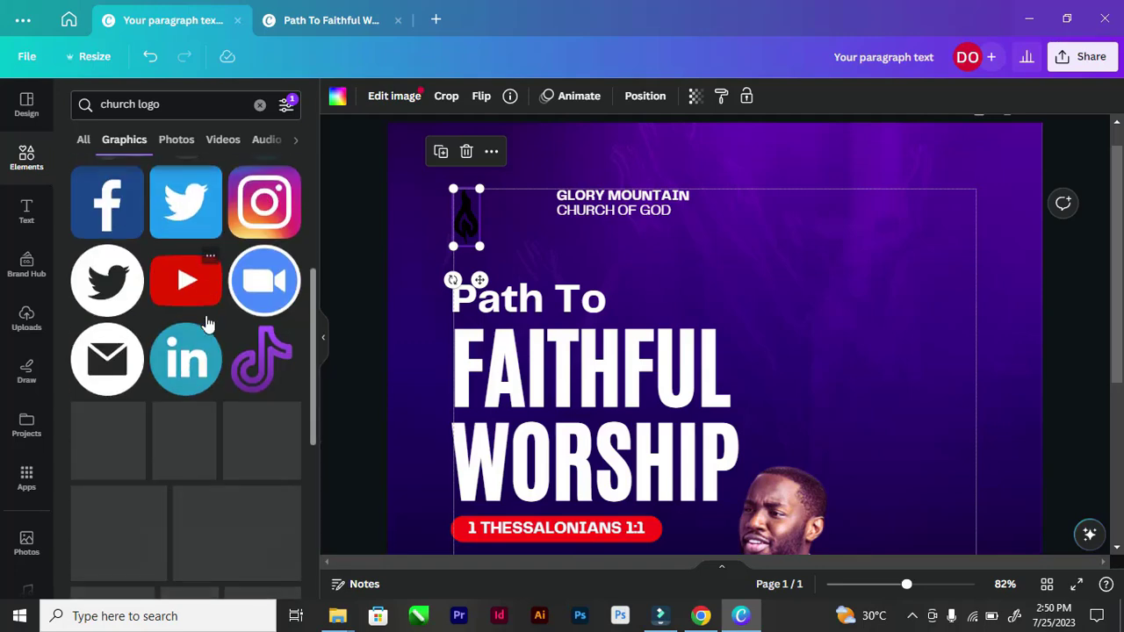
scroll(208, 325, down, 5)
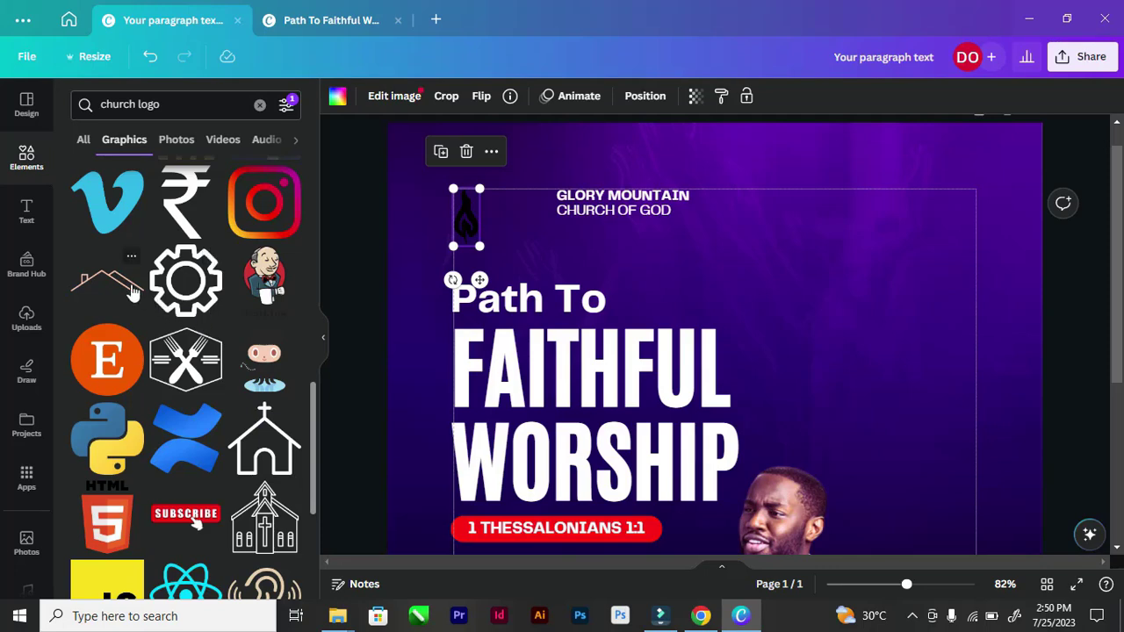
scroll(185, 325, down, 6)
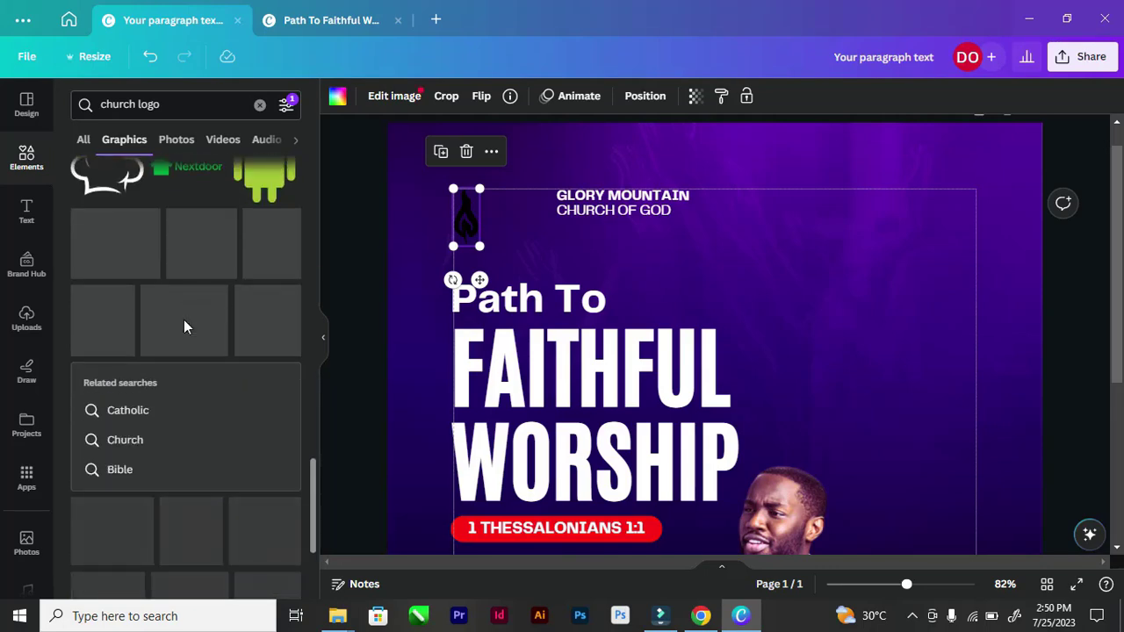
scroll(185, 327, up, 2)
scroll(184, 326, down, 8)
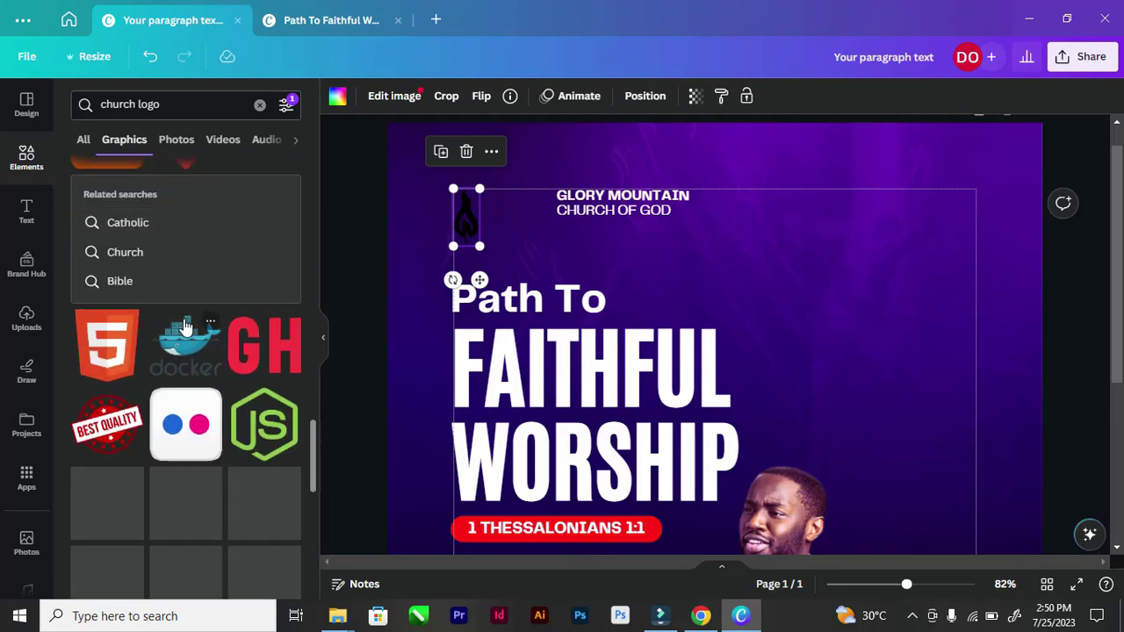
scroll(184, 327, down, 4)
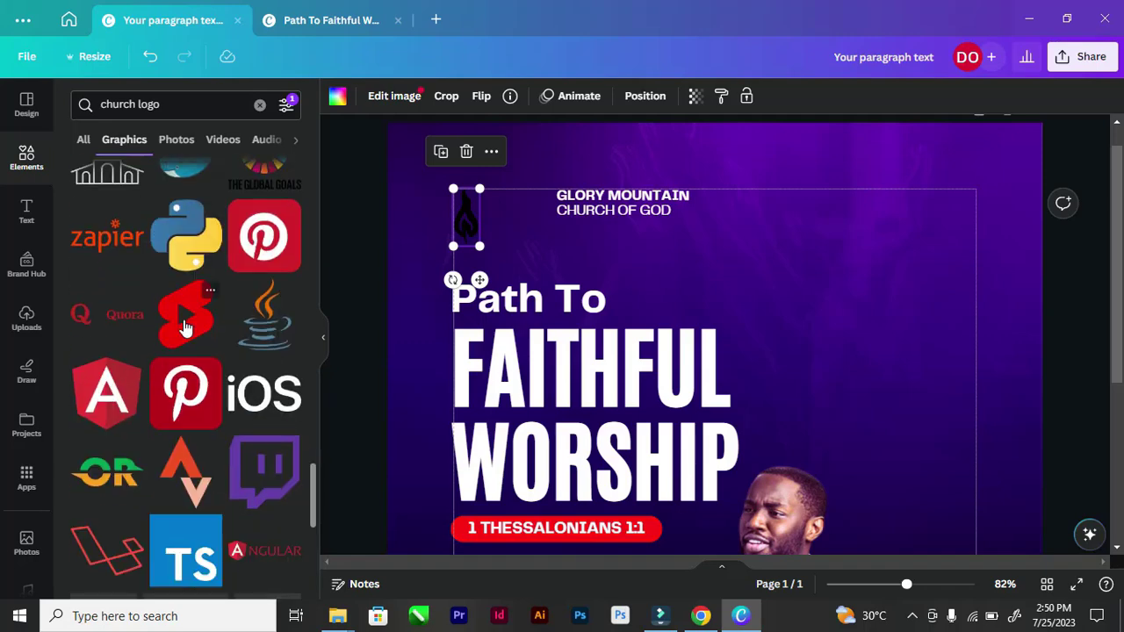
scroll(185, 331, down, 5)
scroll(176, 319, up, 4)
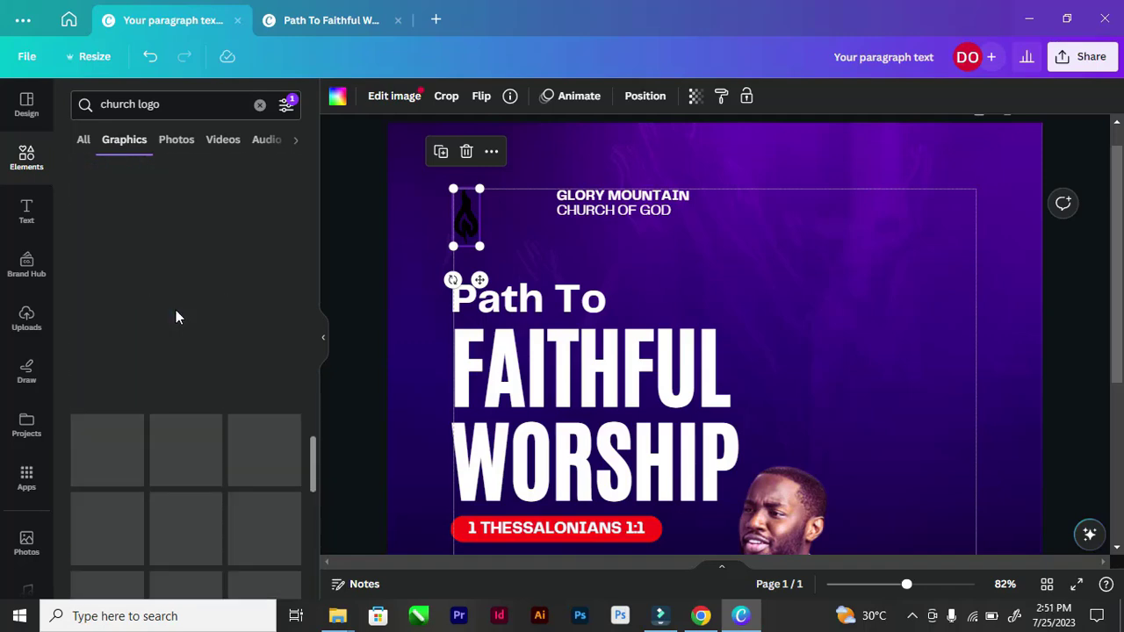
scroll(176, 319, up, 10)
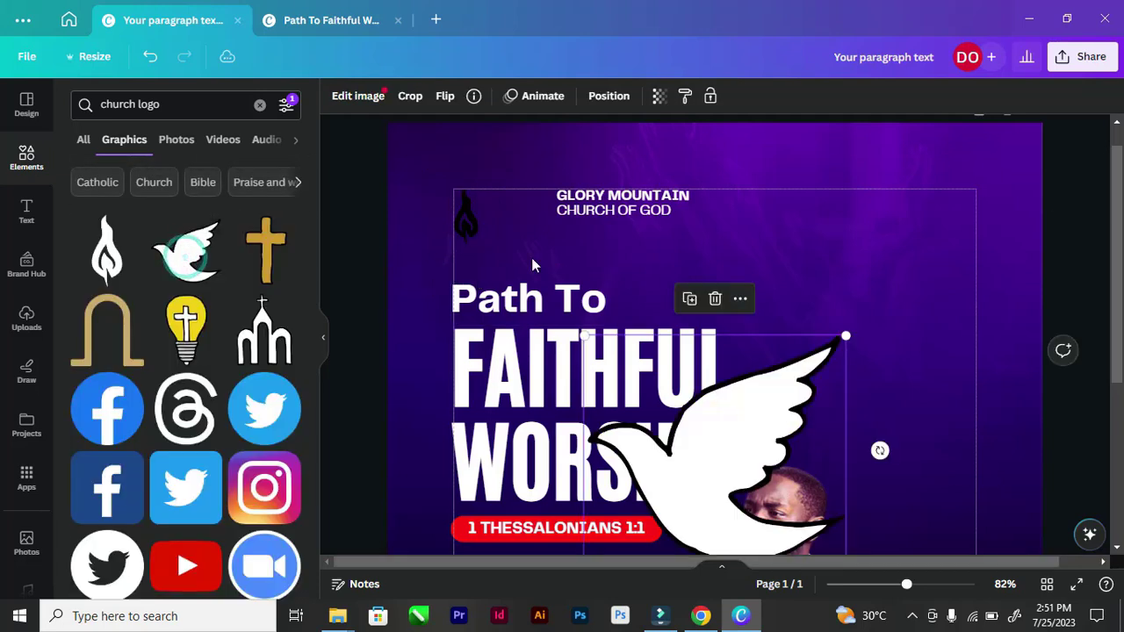
Step: Delete the black flame logo and shrink the dove into the upper-left corner of the page's margin frame
click(456, 219)
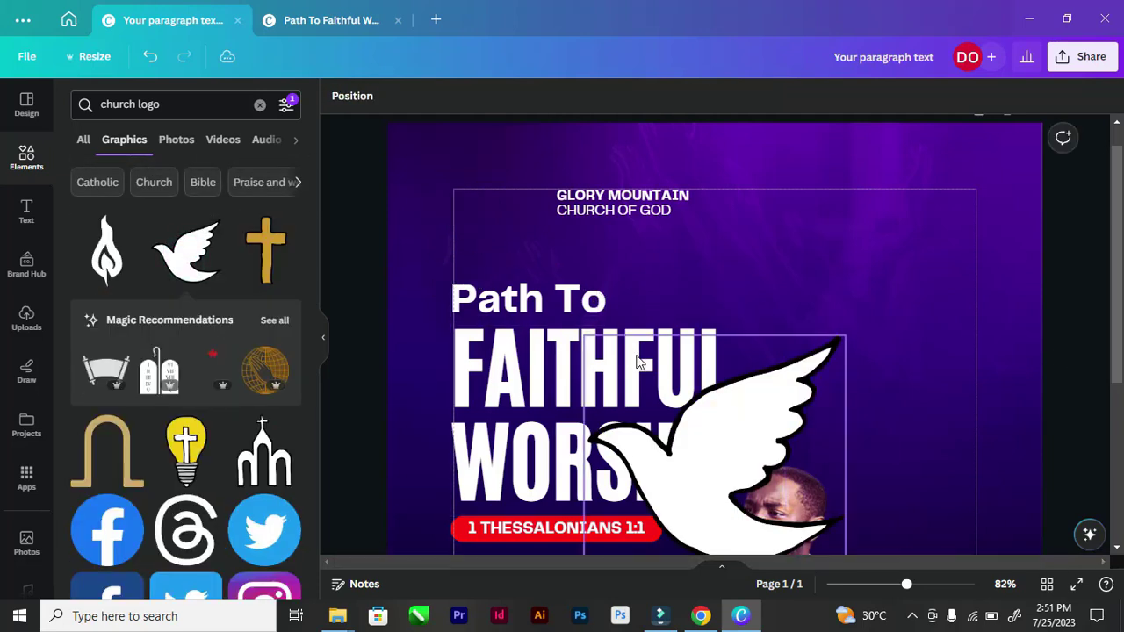
drag(642, 376, 484, 182)
drag(686, 140, 497, 208)
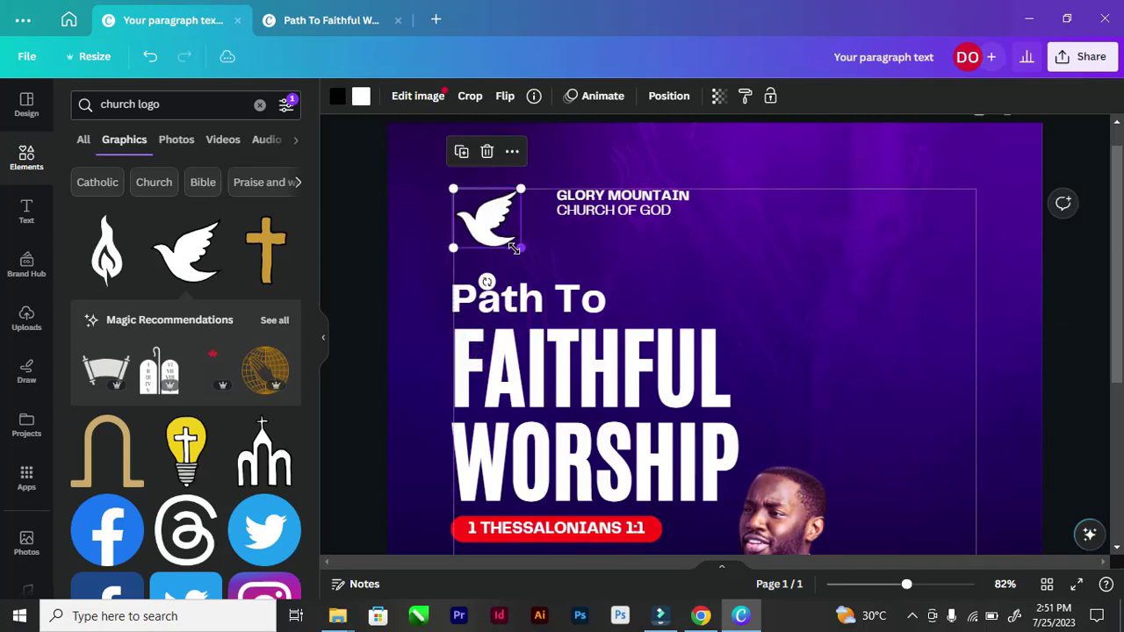
drag(518, 246, 501, 230)
click(349, 211)
Step: Move the church name closer to the dove, then shrink the dove to the two-line text's height and place it directly beside the name
scroll(486, 219, up, 2)
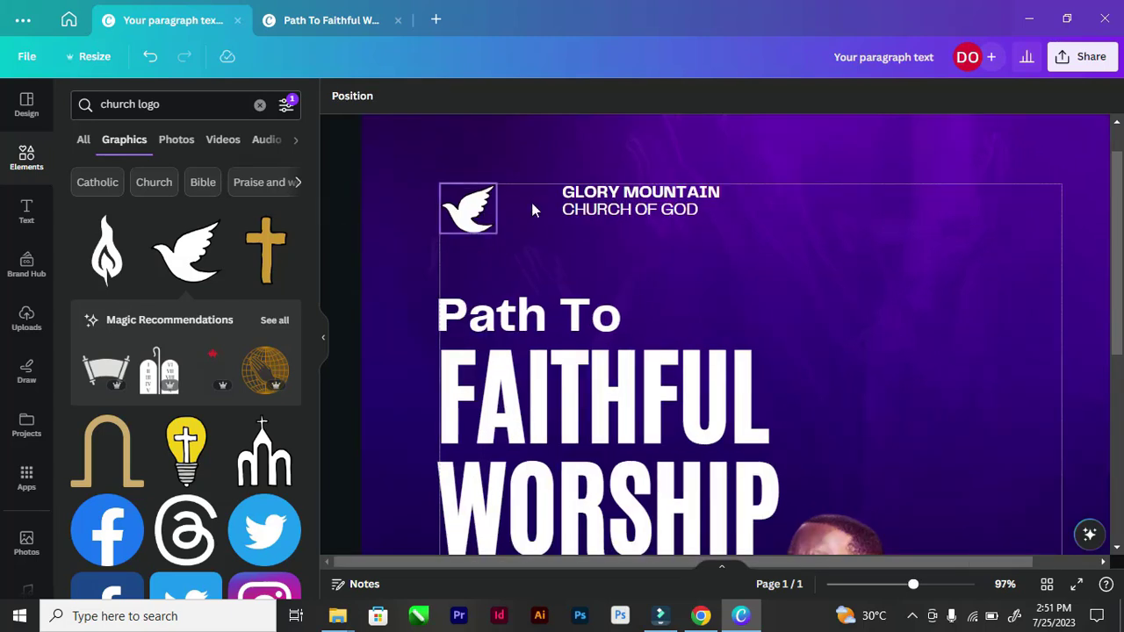
click(481, 210)
drag(573, 204, 544, 209)
click(478, 219)
drag(495, 235, 512, 201)
click(345, 192)
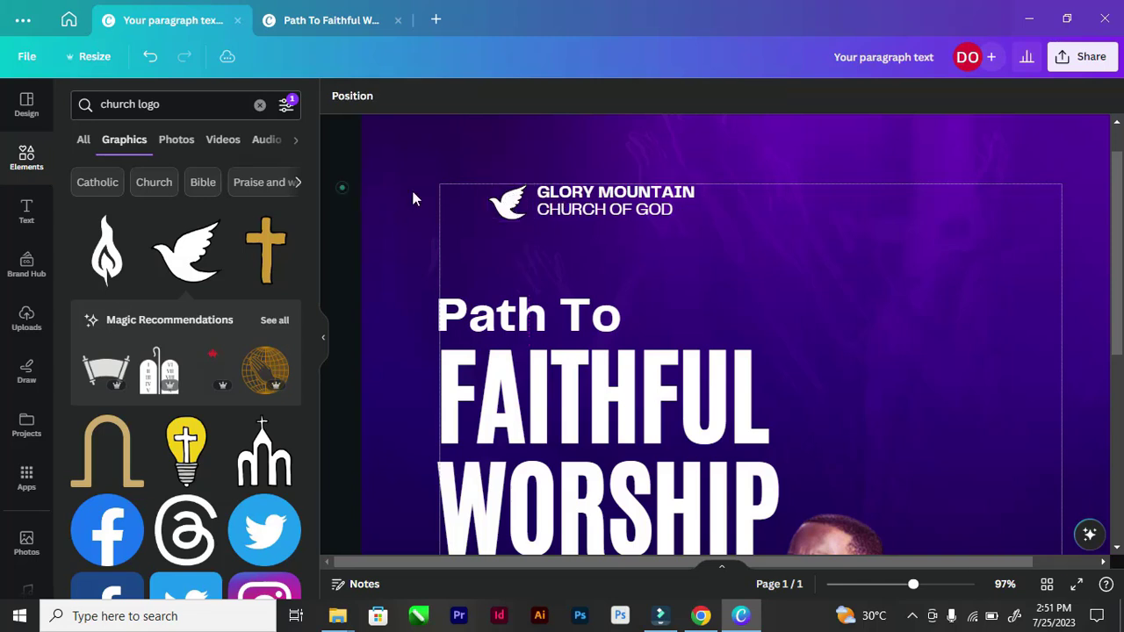
Step: Recolour the black part of the dove logo, trying red and settling on white
click(588, 199)
click(503, 213)
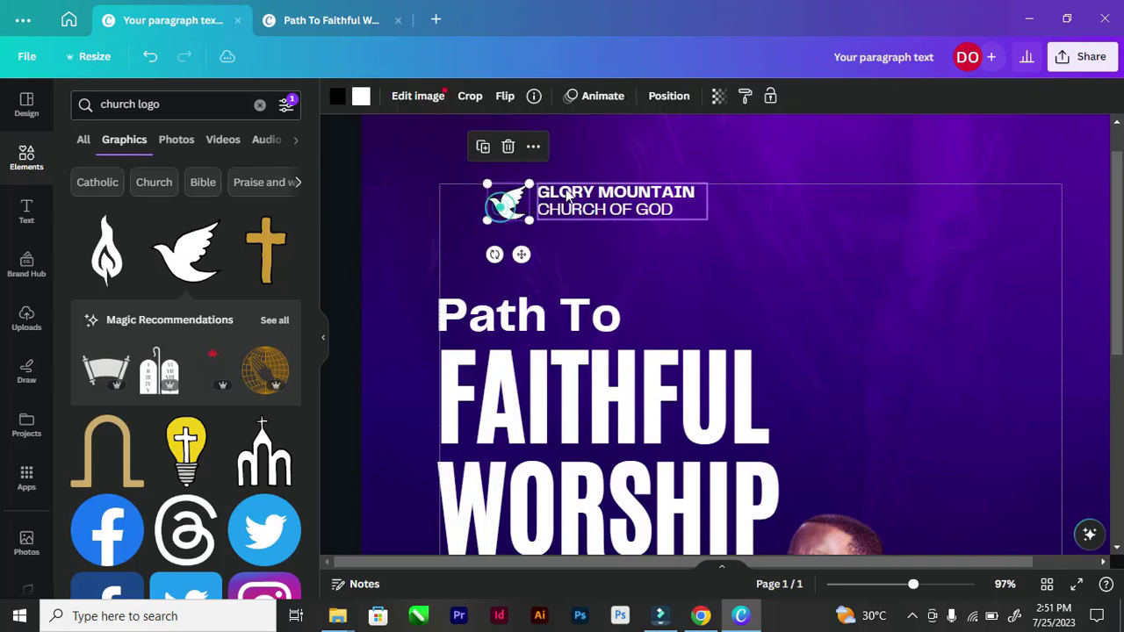
click(337, 98)
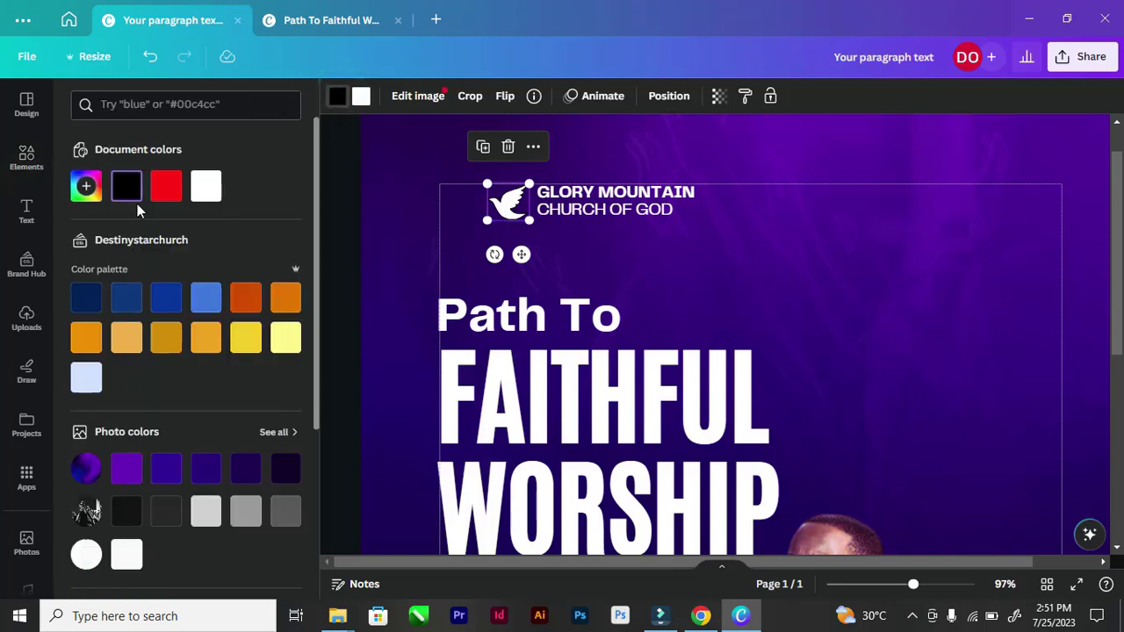
click(167, 186)
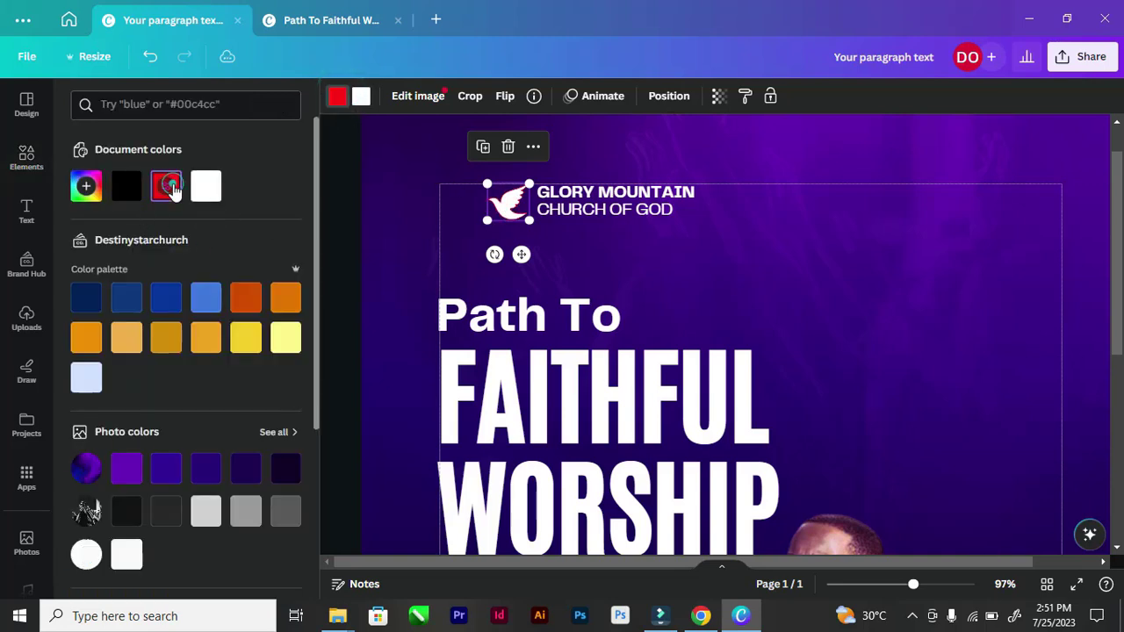
click(207, 189)
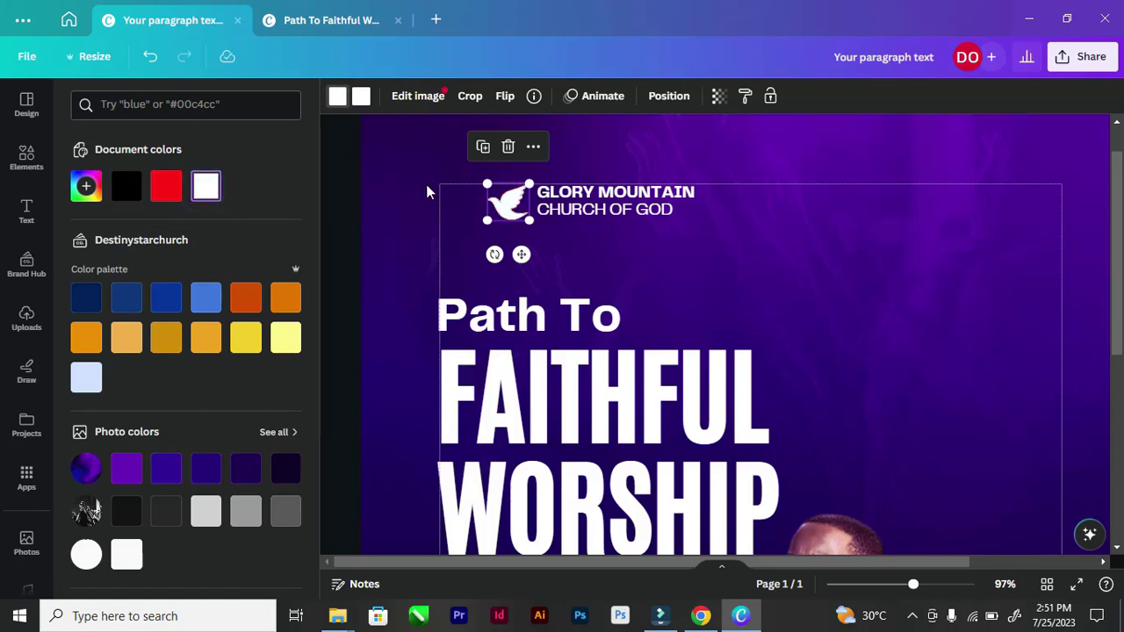
click(337, 183)
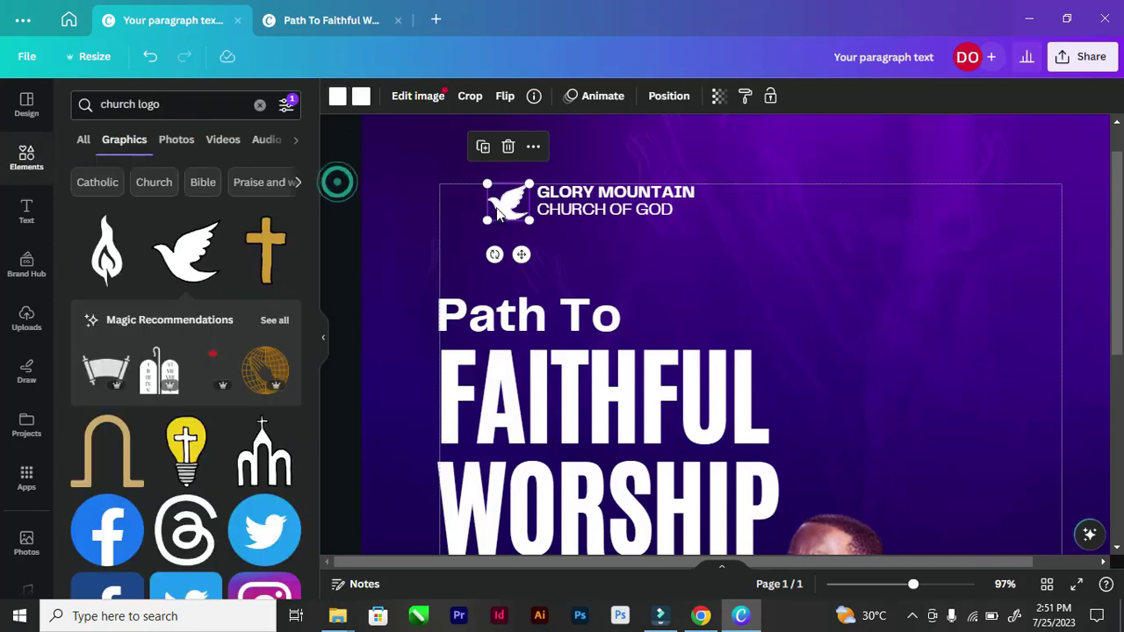
Step: Check the dove's second colour and examine its outline up close beside the church name
click(370, 245)
click(506, 212)
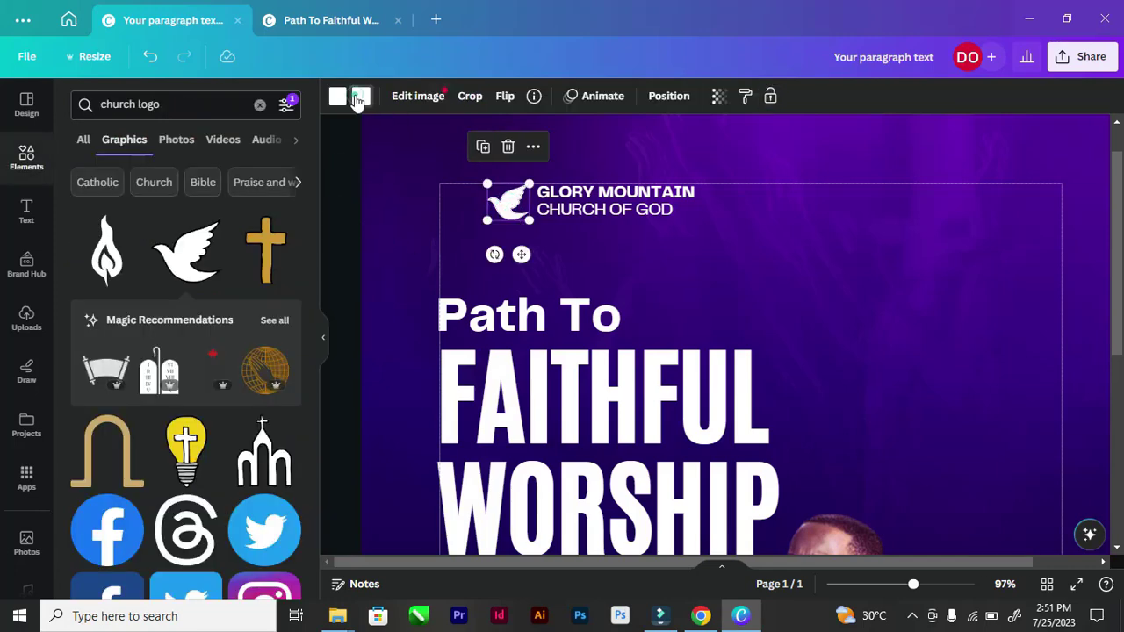
click(359, 97)
click(165, 188)
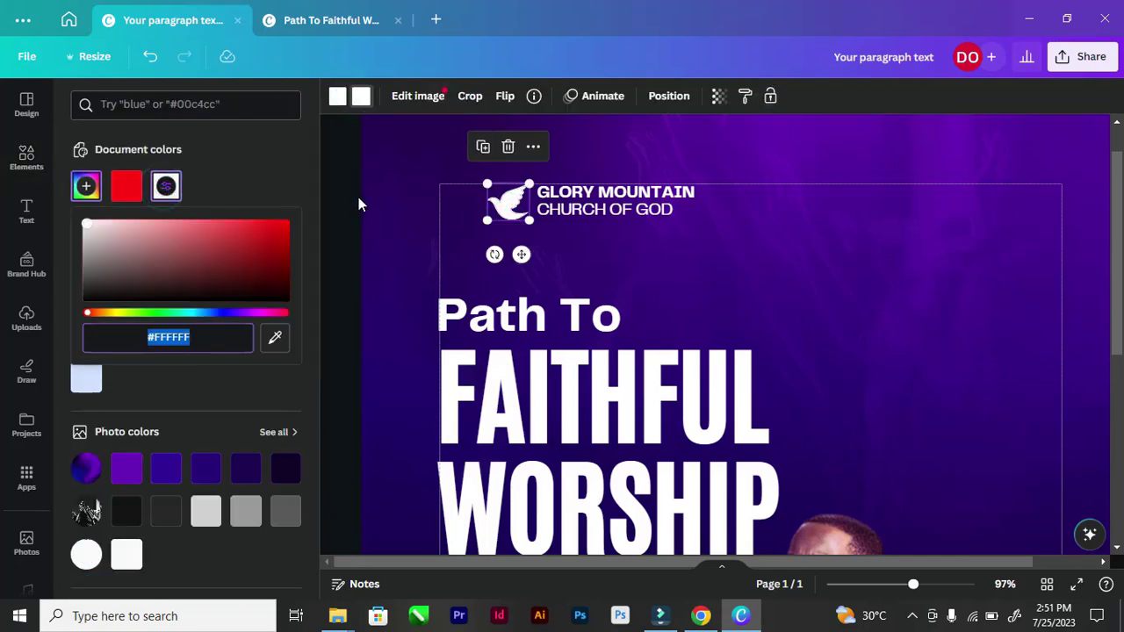
click(508, 203)
scroll(509, 206, up, 3)
scroll(452, 216, up, 5)
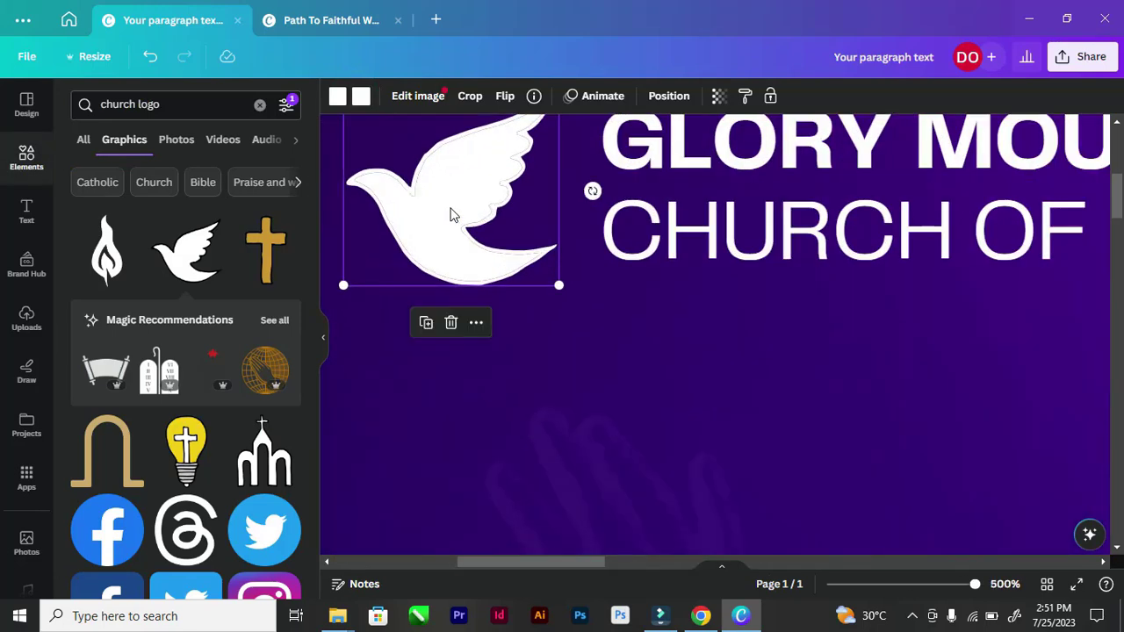
scroll(452, 220, down, 5)
scroll(452, 225, down, 3)
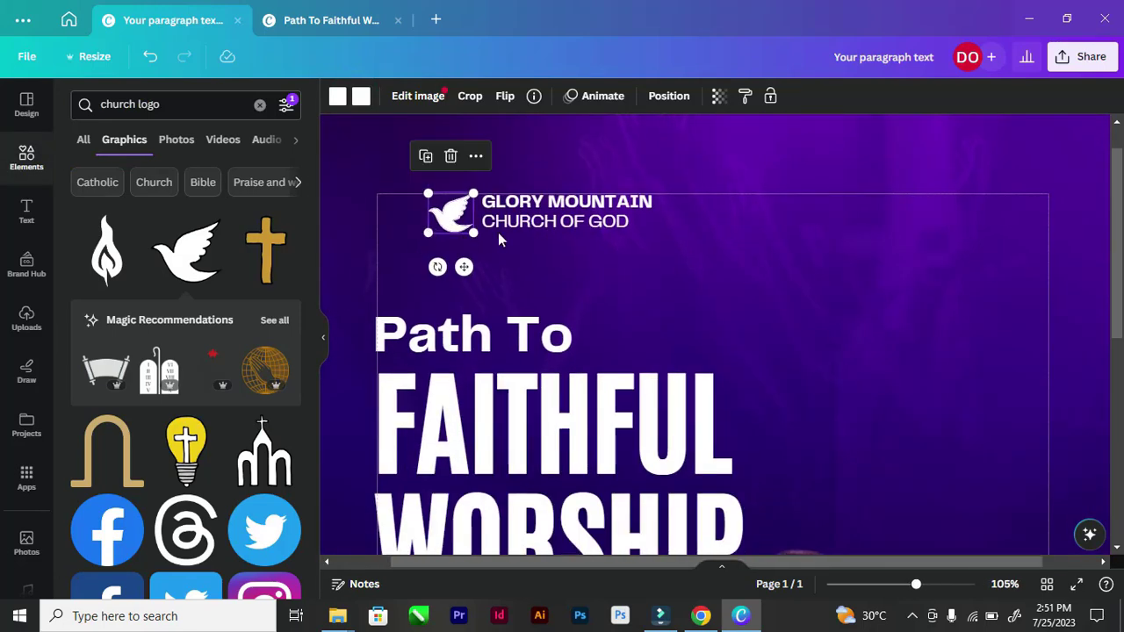
Step: Group the dove logo with the two-line church name
shift+click(571, 204)
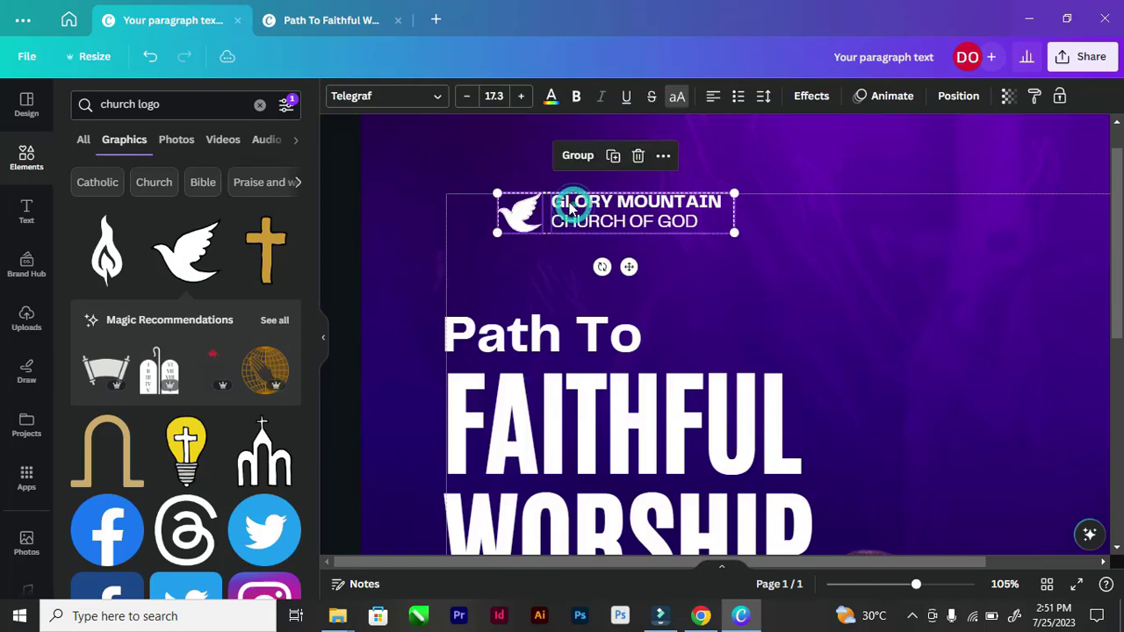
click(966, 96)
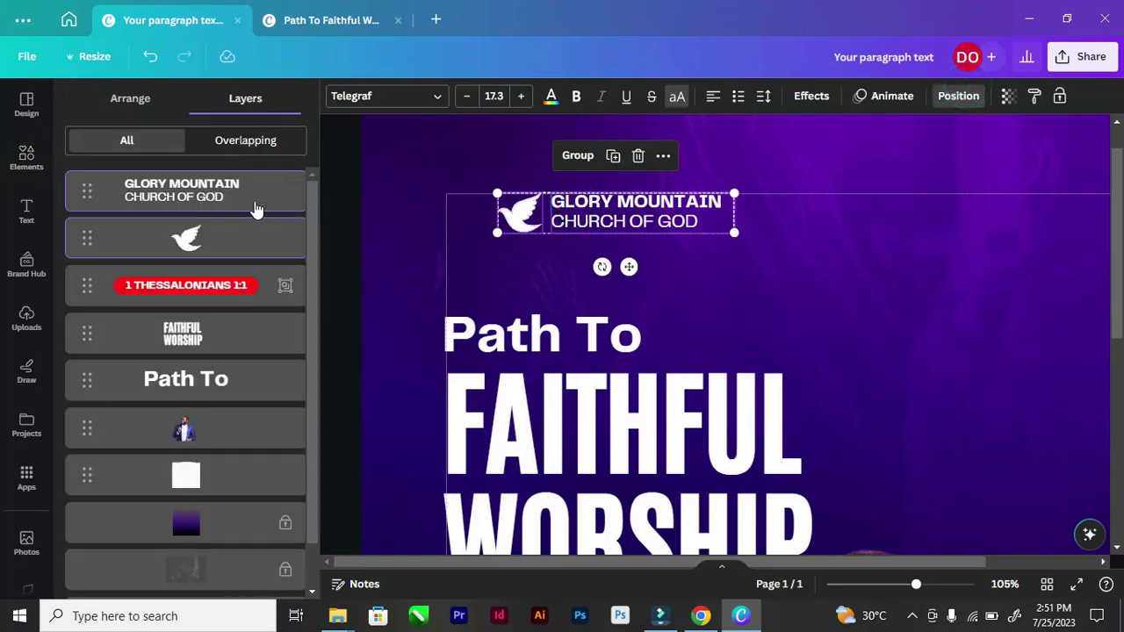
click(126, 102)
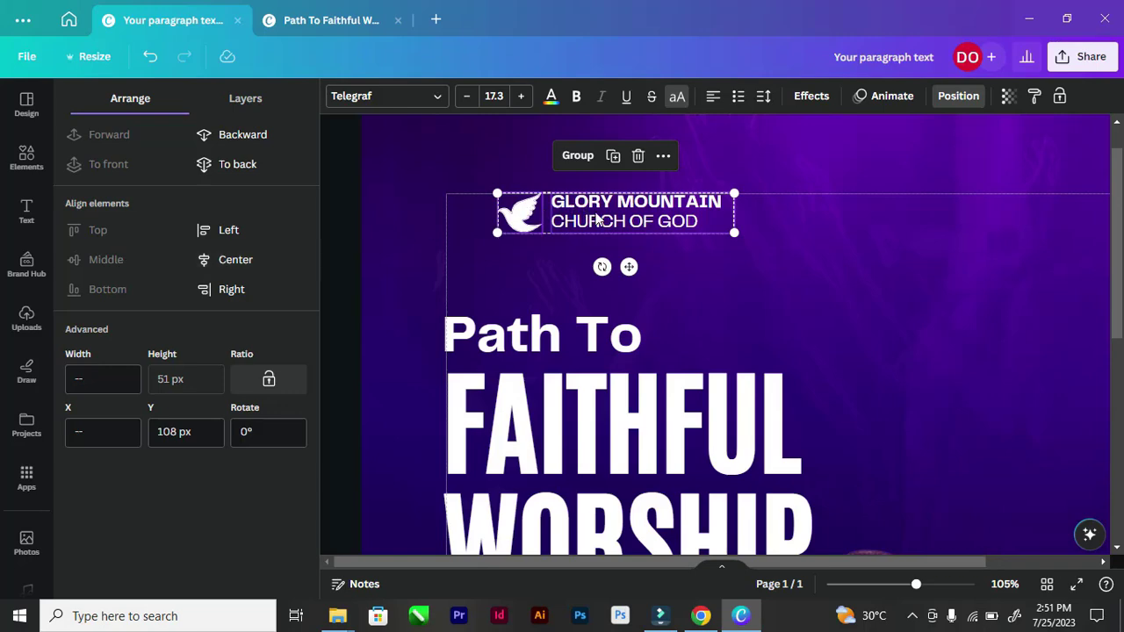
click(555, 157)
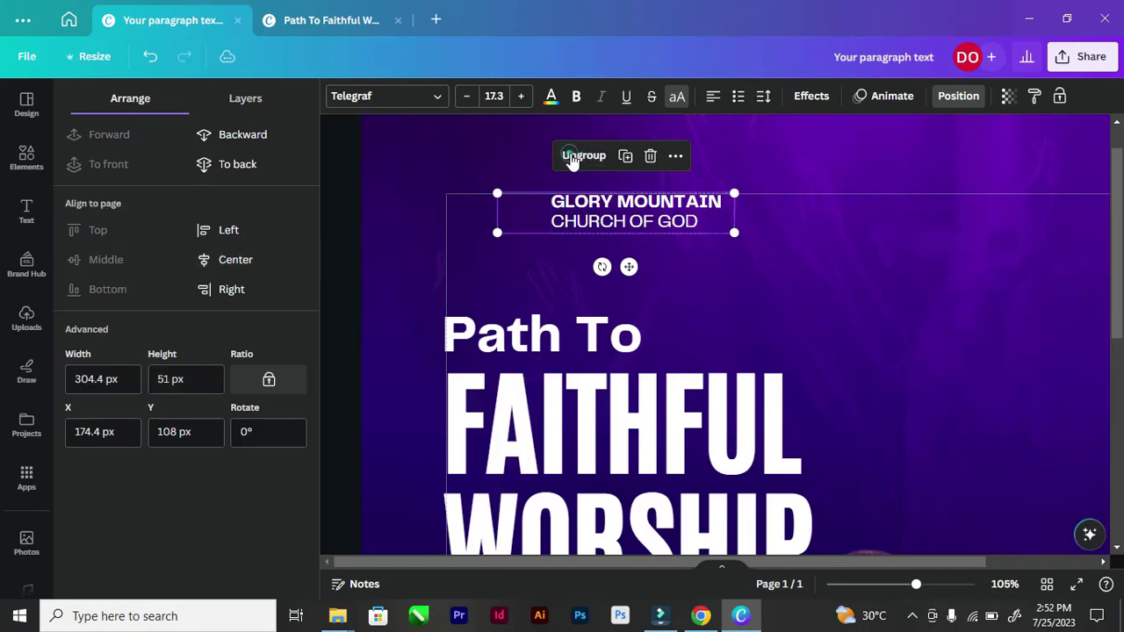
Step: Move "Path To", "FAITHFUL WORSHIP" and the scripture label together slightly lower, keeping them on the left margin
scroll(490, 246, down, 5)
scroll(364, 220, up, 3)
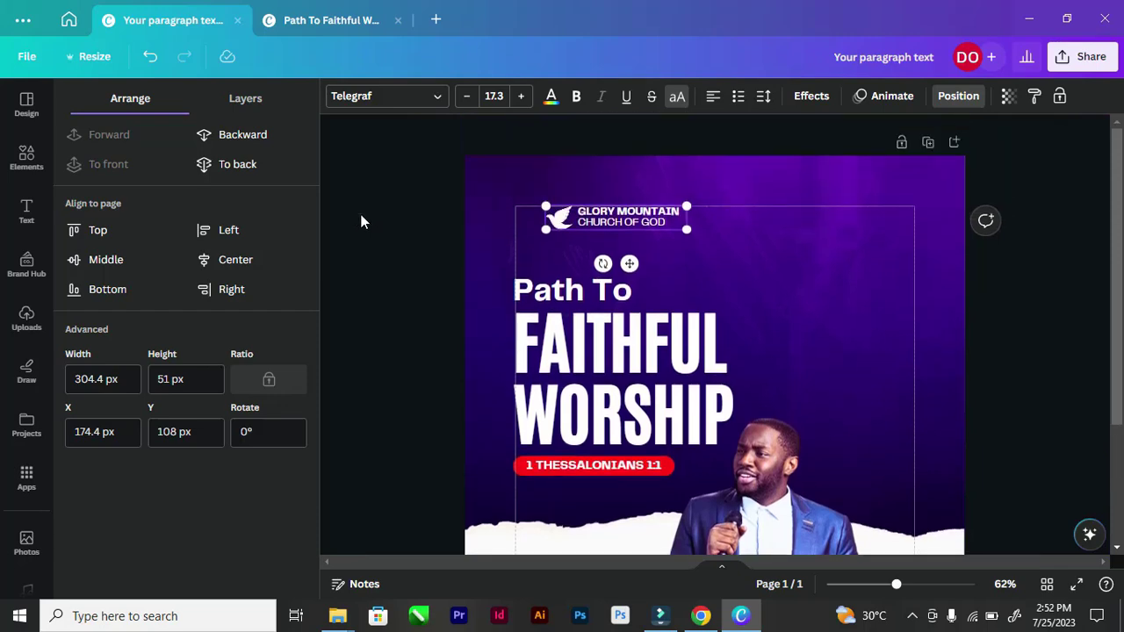
click(361, 214)
click(619, 384)
click(619, 384)
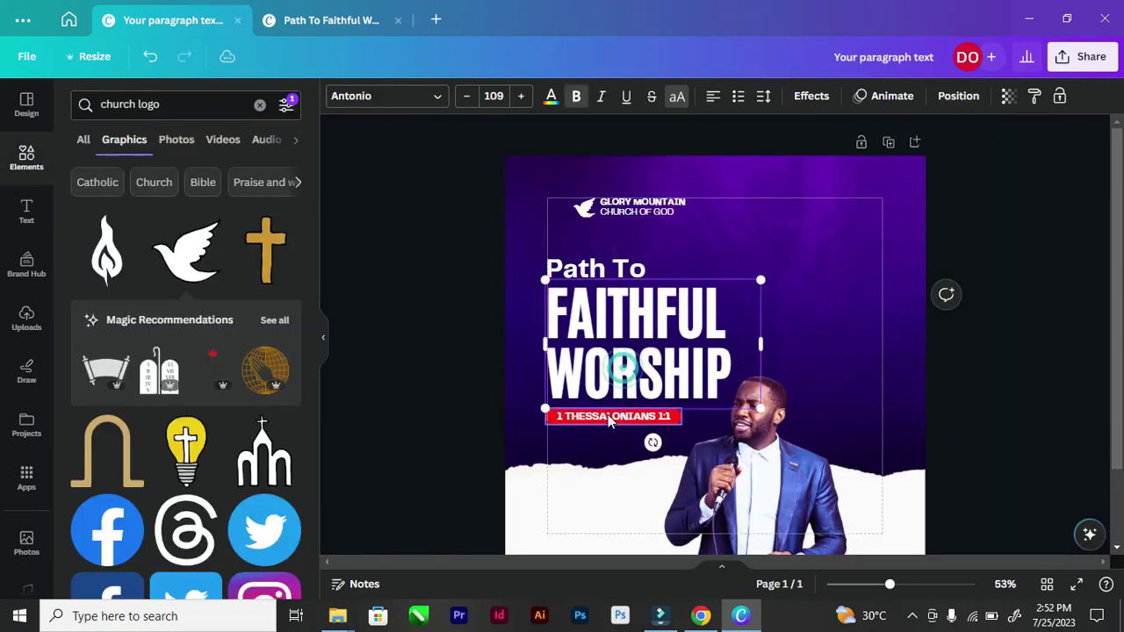
shift+click(591, 268)
shift+click(573, 416)
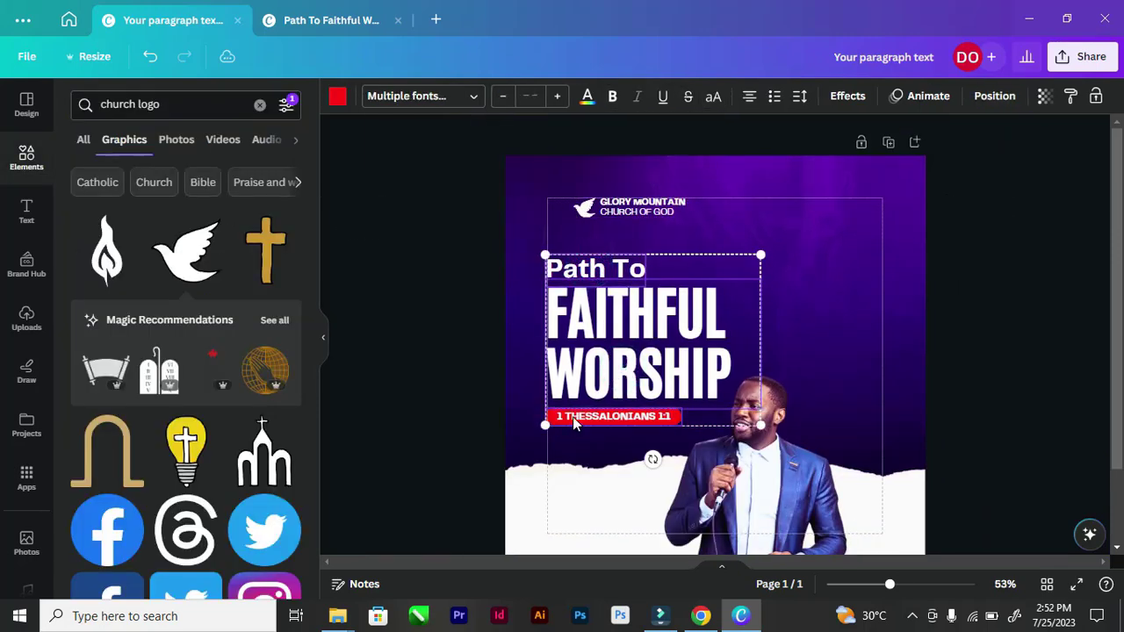
mouse_move(602, 351)
mouse_down()
mouse_move(594, 334)
mouse_move(583, 343)
mouse_move(592, 352)
mouse_up()
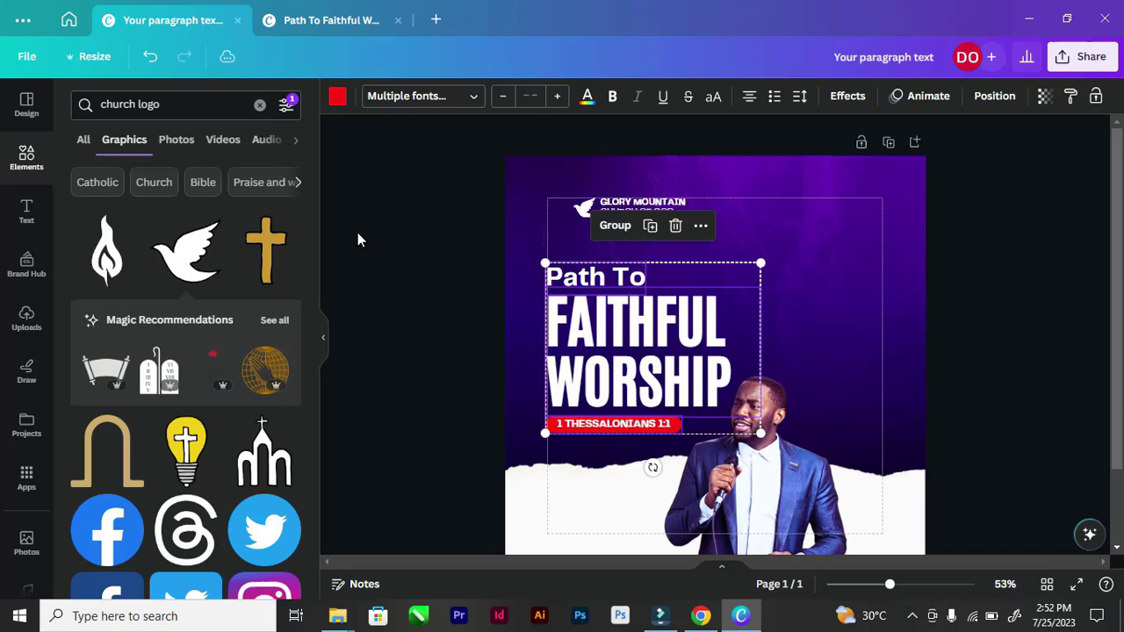
click(409, 236)
Step: Move the grouped dove and church name to the left edge of the page's margin frame
click(612, 209)
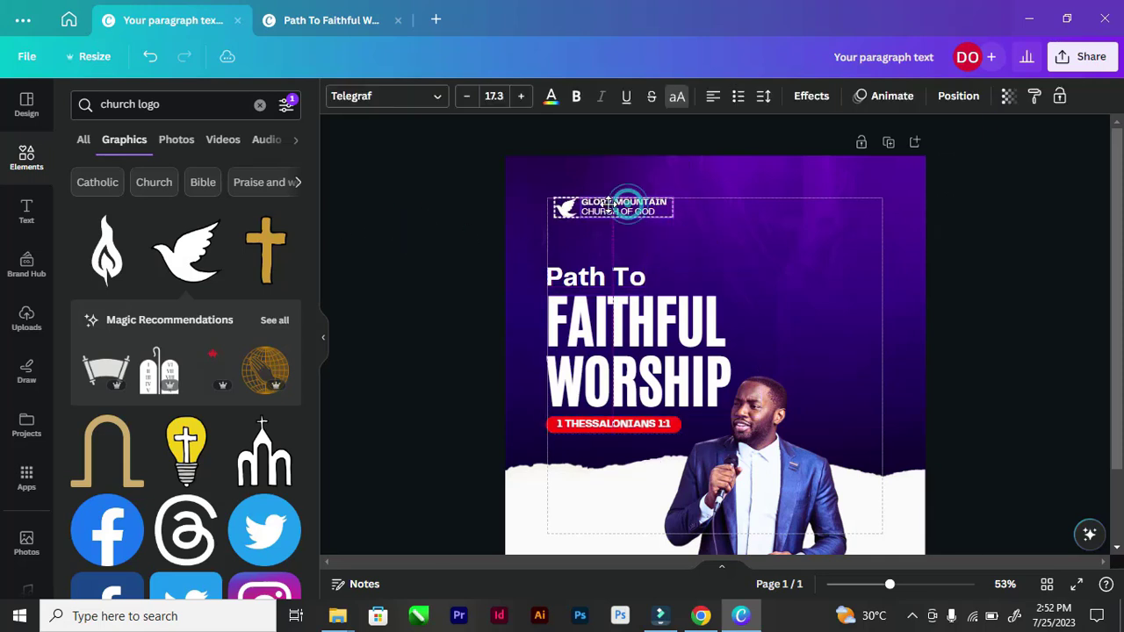
drag(605, 203, 572, 208)
click(331, 223)
click(384, 206)
Step: Nudge the speaker photo slightly to the right, away from the title
scroll(443, 244, down, 3)
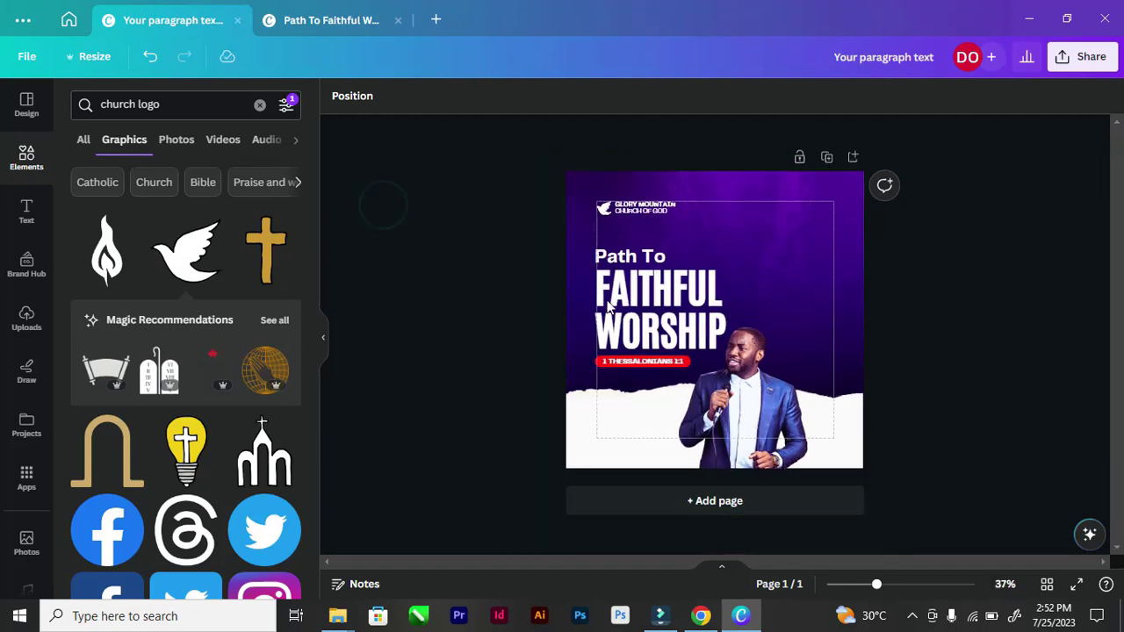
scroll(615, 264, up, 1)
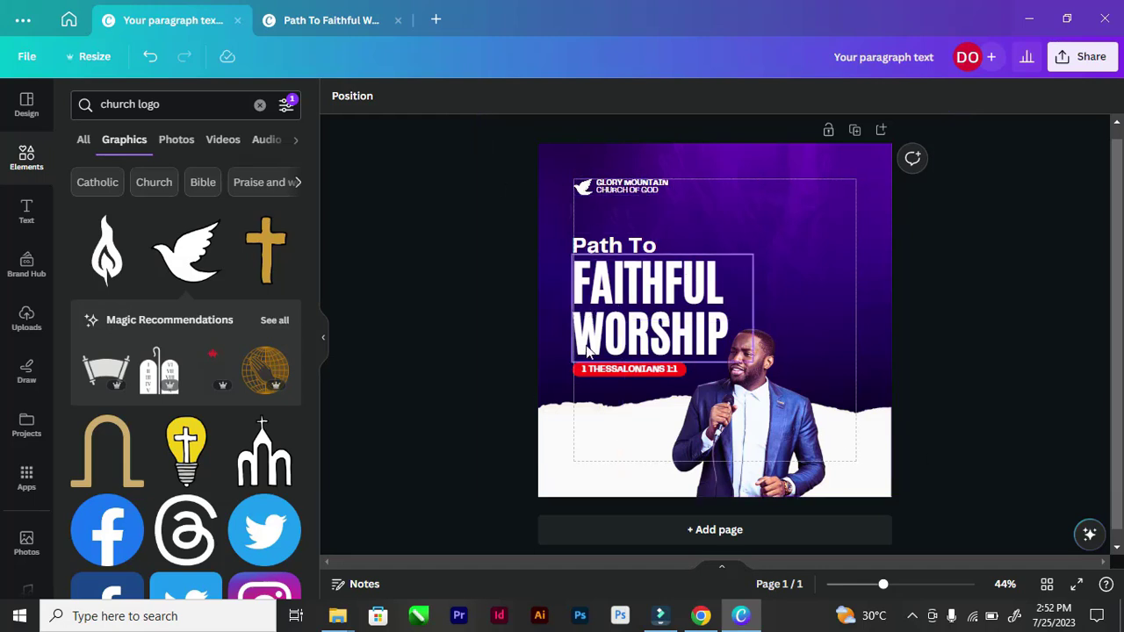
click(735, 402)
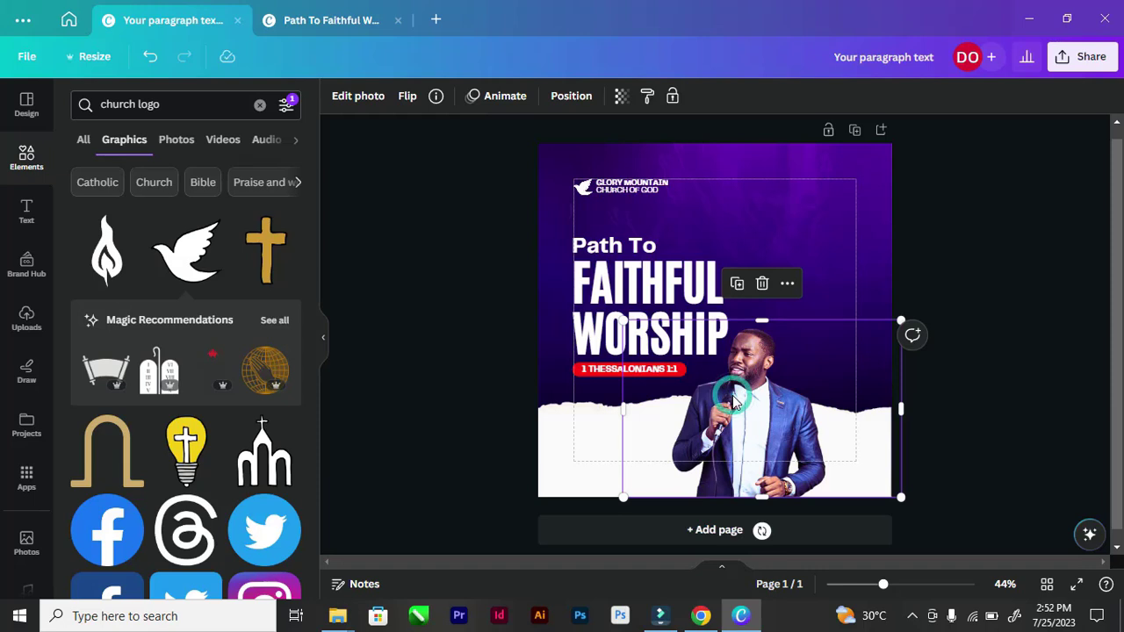
key(shift+Right)
key(shift+Right)
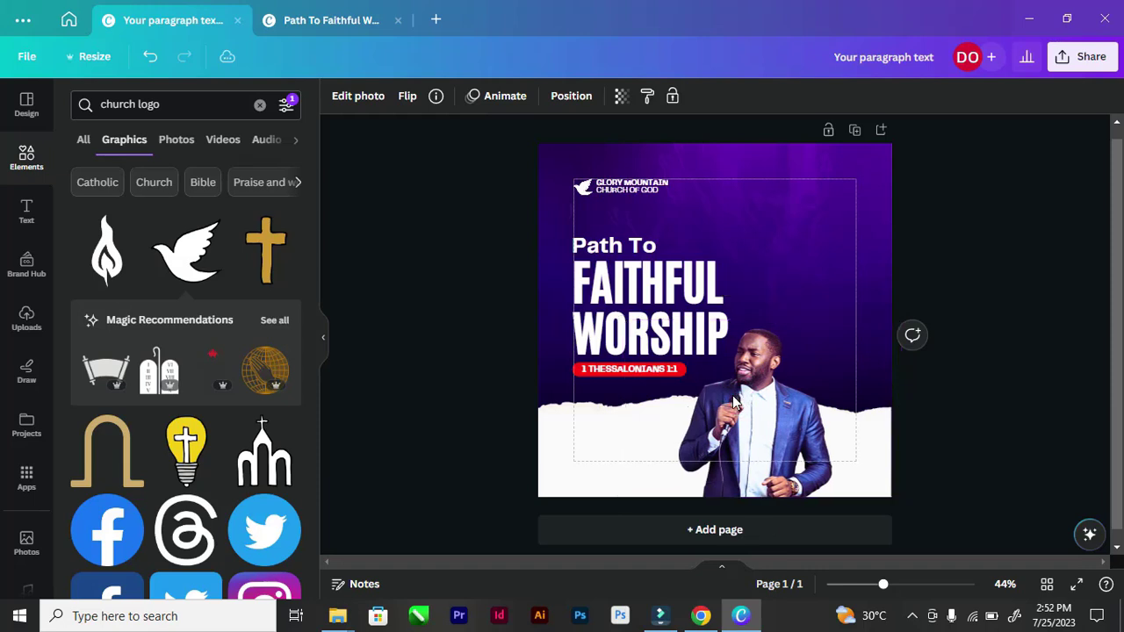
key(Left)
key(Left)
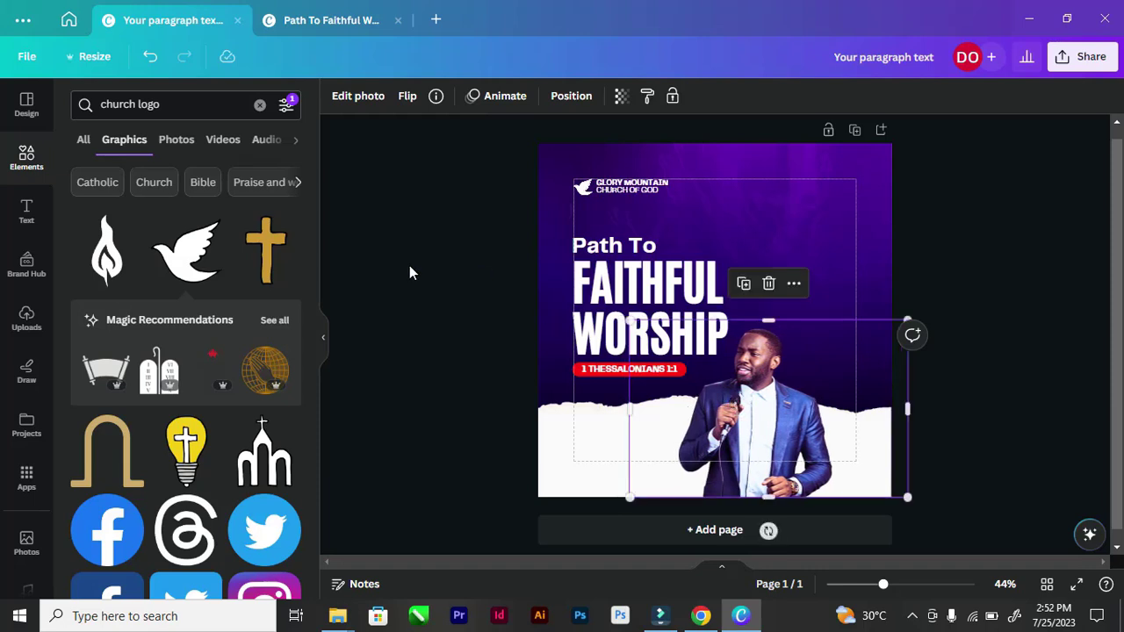
click(404, 264)
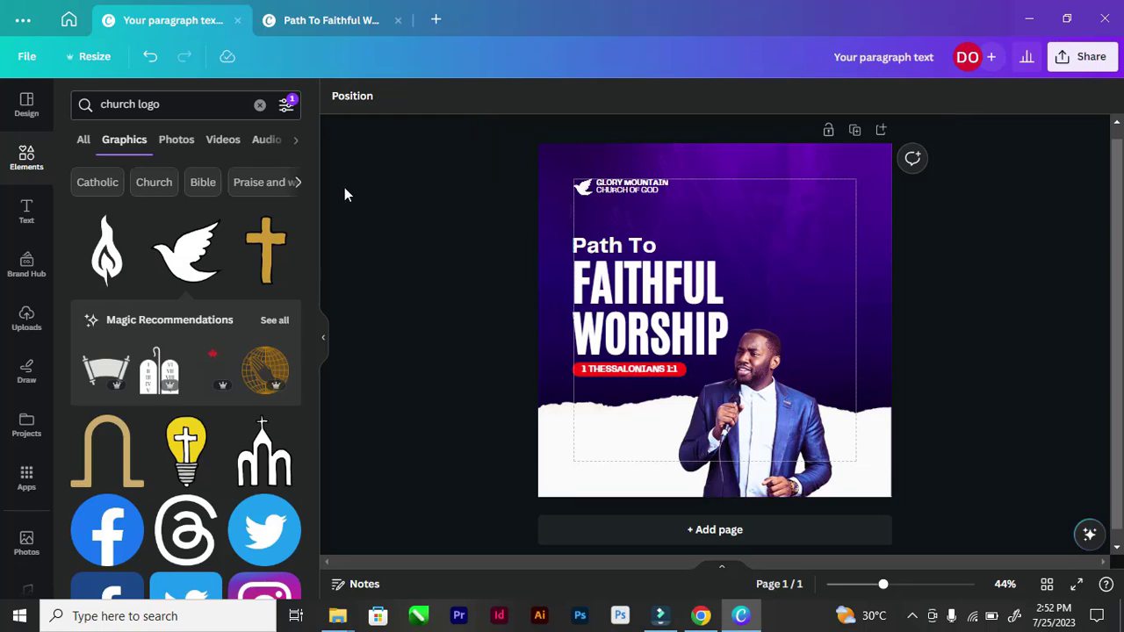
Step: Switch to the "Path To Faithful Worship" design and copy its date badge, speaker name, 11:00AM time and venue address
click(279, 20)
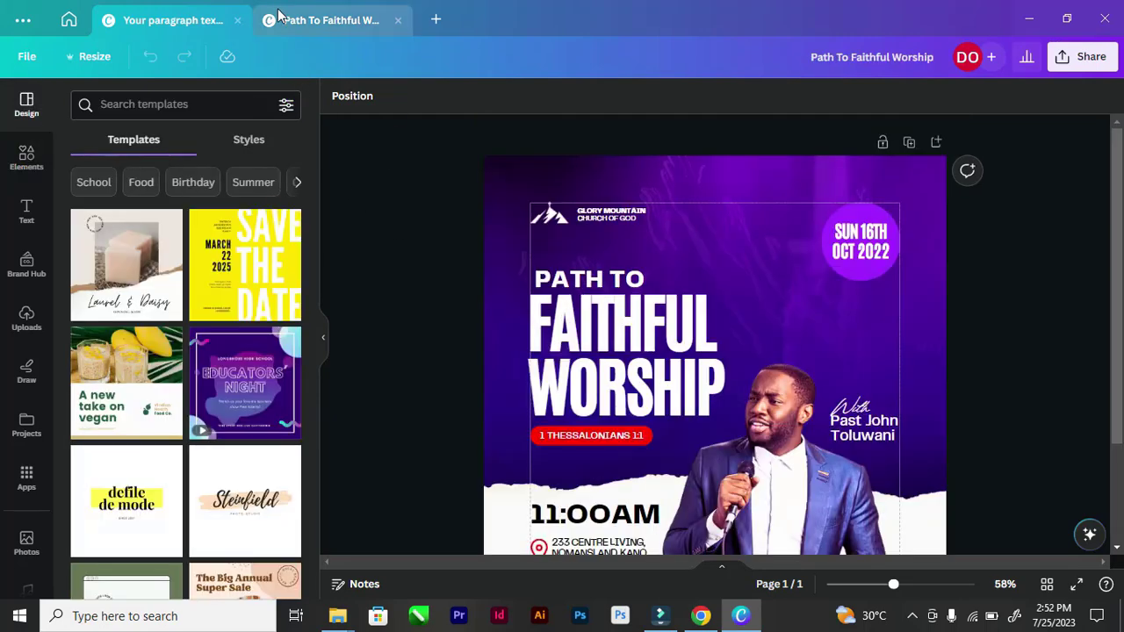
ctrl+scroll(440, 212, down, 2)
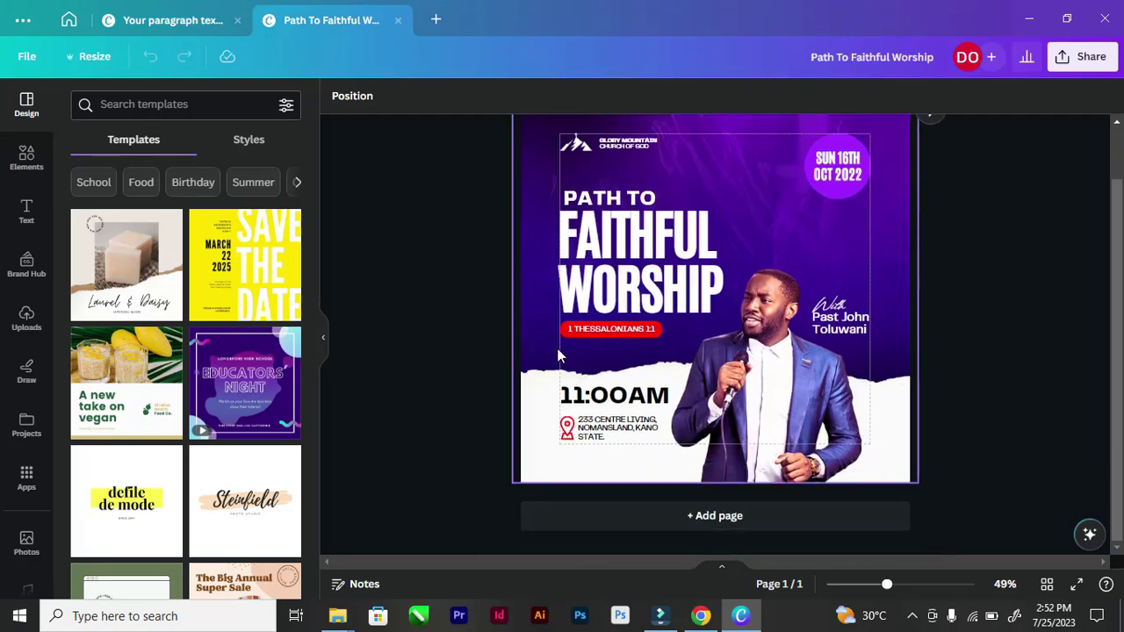
ctrl+scroll(580, 393, up, 1)
ctrl+scroll(596, 397, down, 1)
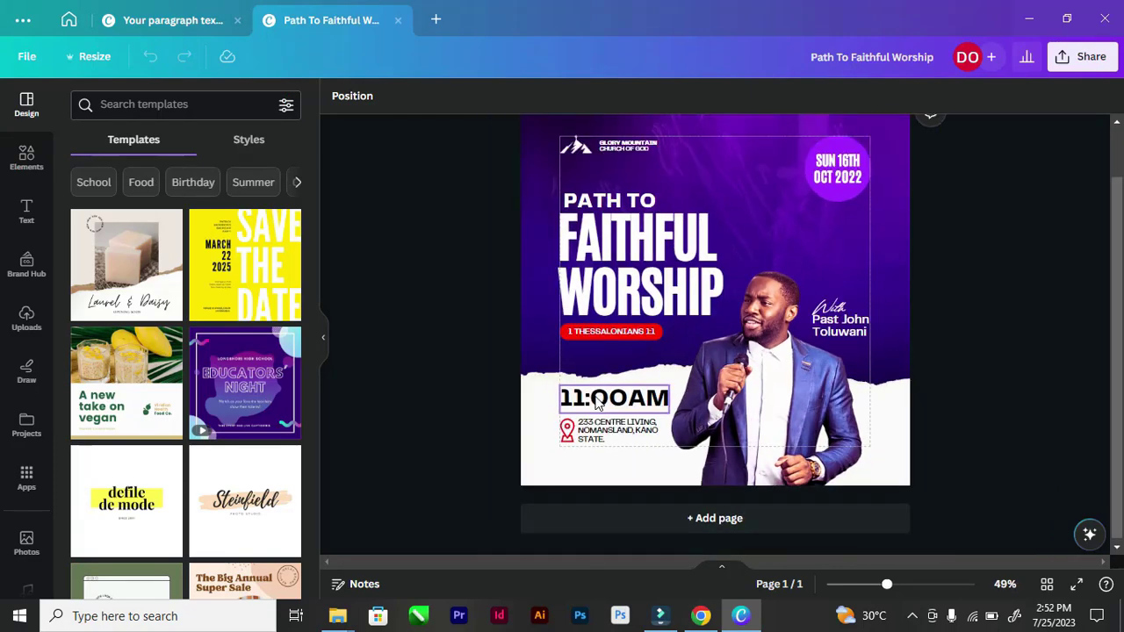
click(595, 401)
click(602, 435)
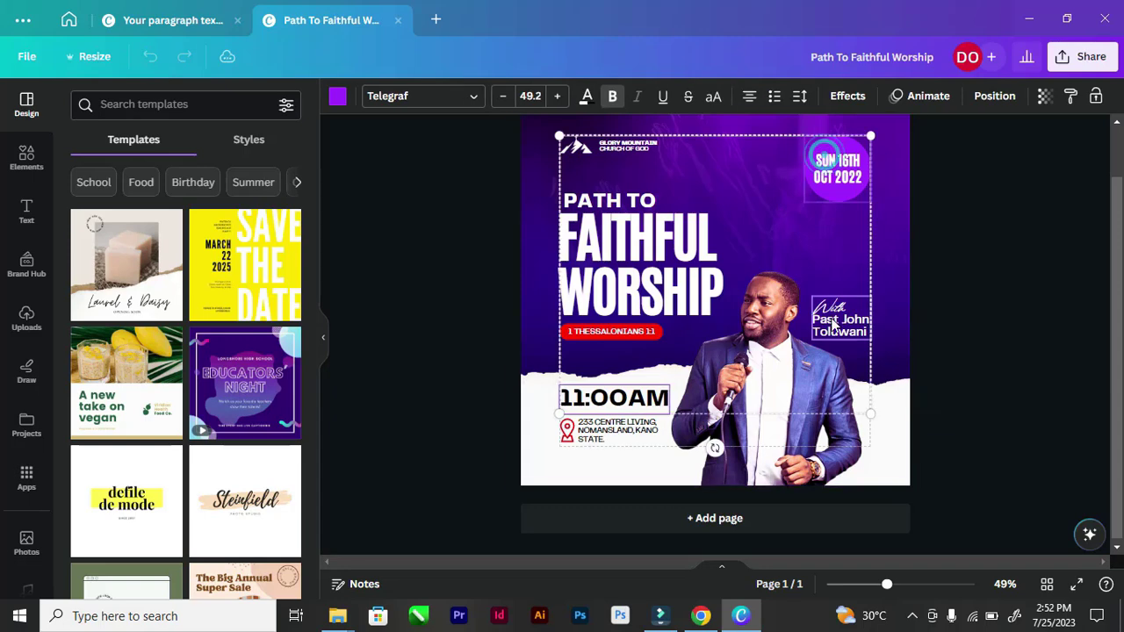
shift+click(599, 437)
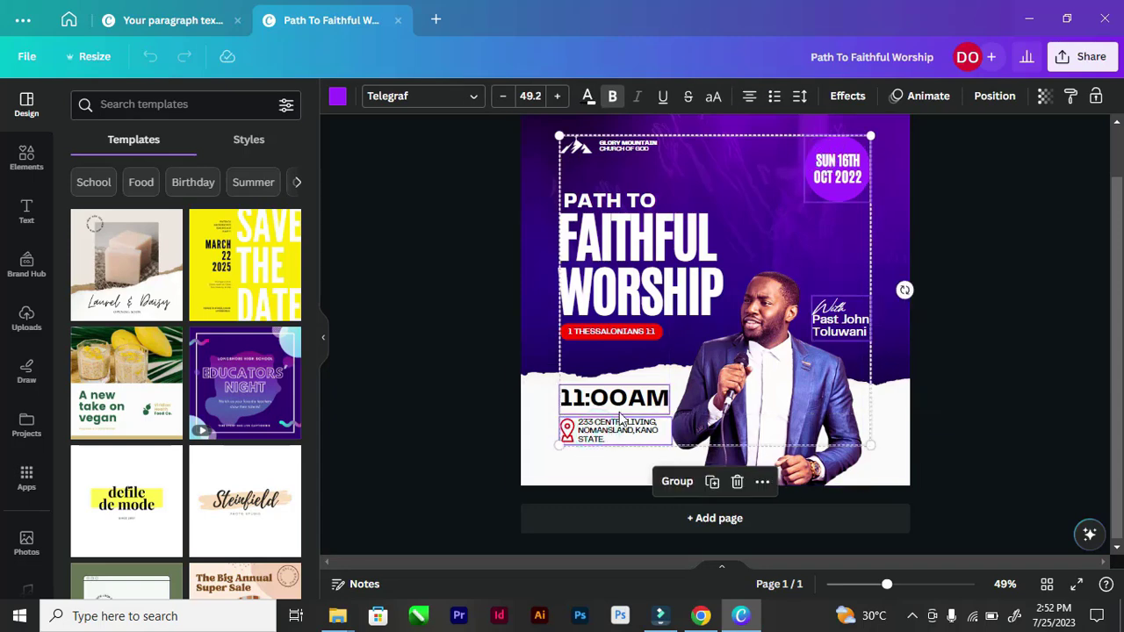
Step: Return to the "Your paragraph text" design and paste the copied date badge, speaker name, time and venue address onto the page
click(188, 21)
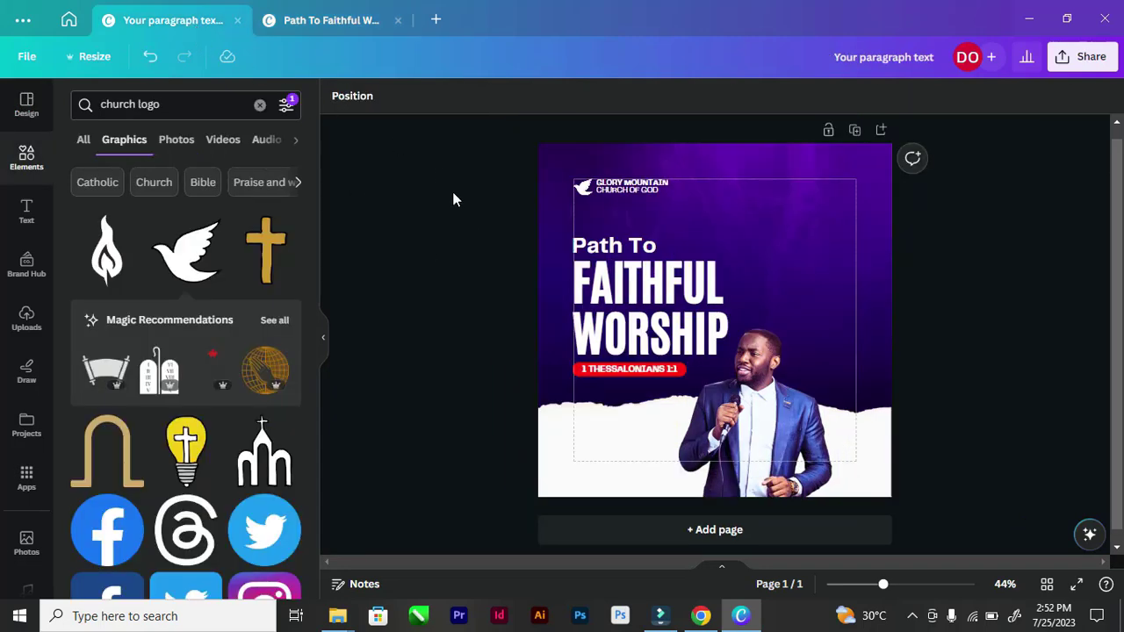
click(715, 204)
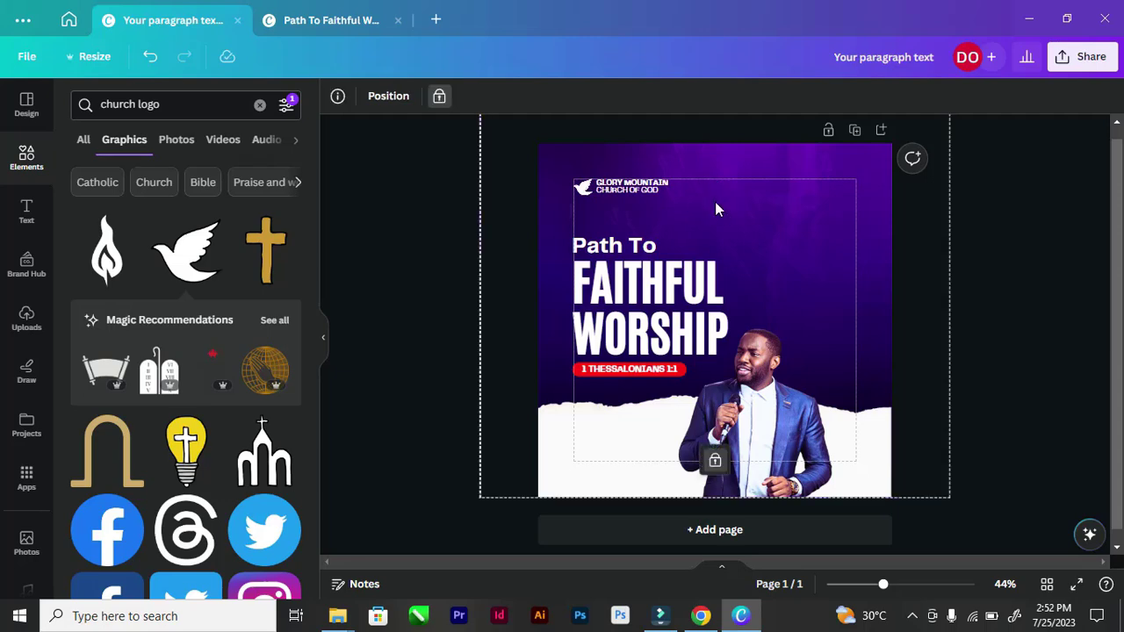
key(ctrl+v)
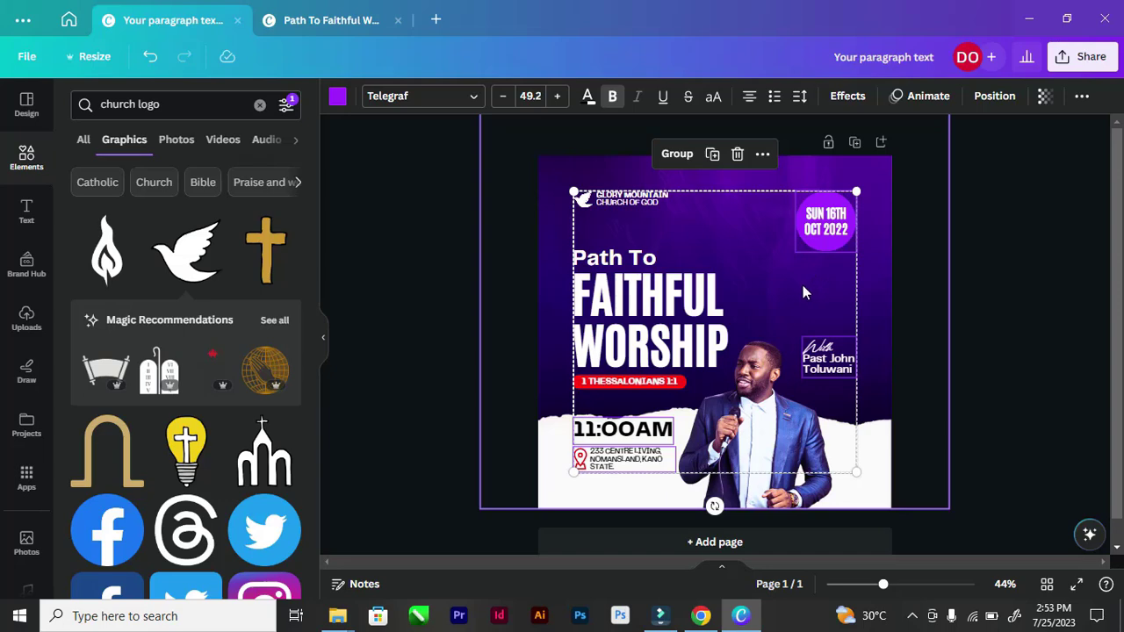
scroll(809, 277, up, 2)
scroll(859, 275, down, 2)
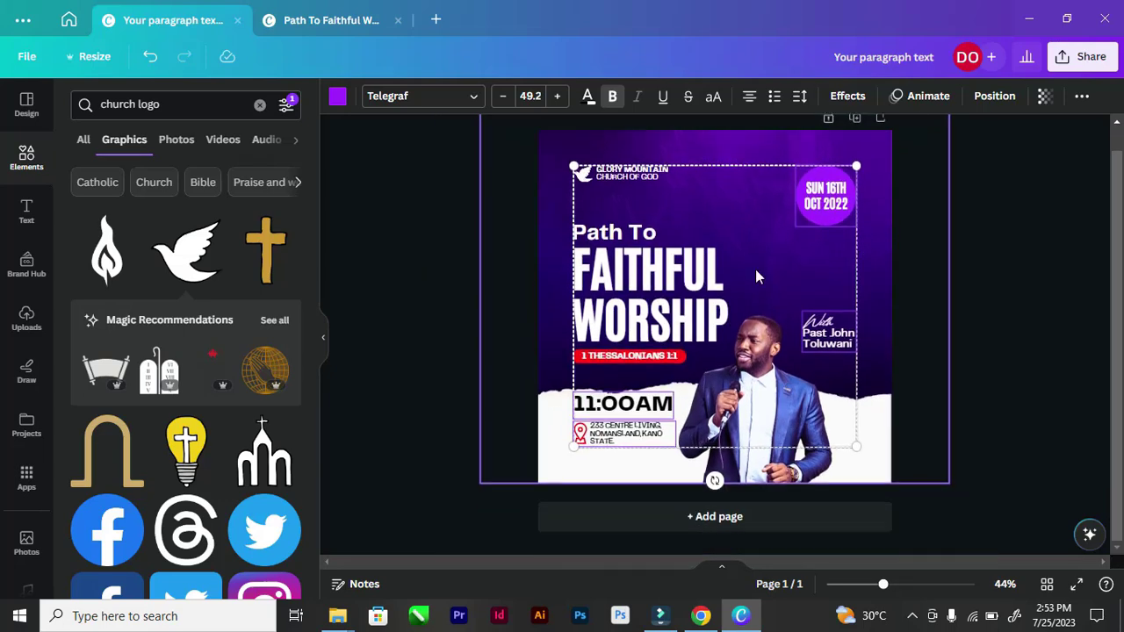
click(420, 237)
scroll(881, 299, up, 2)
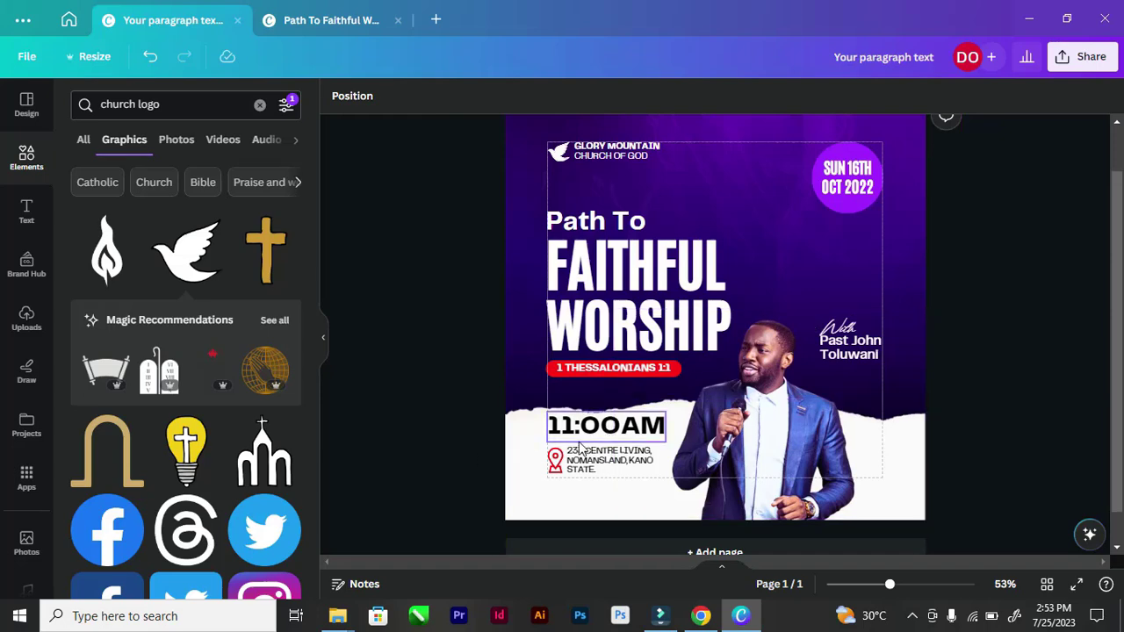
scroll(607, 439, up, 1)
scroll(699, 359, down, 1)
scroll(699, 360, up, 1)
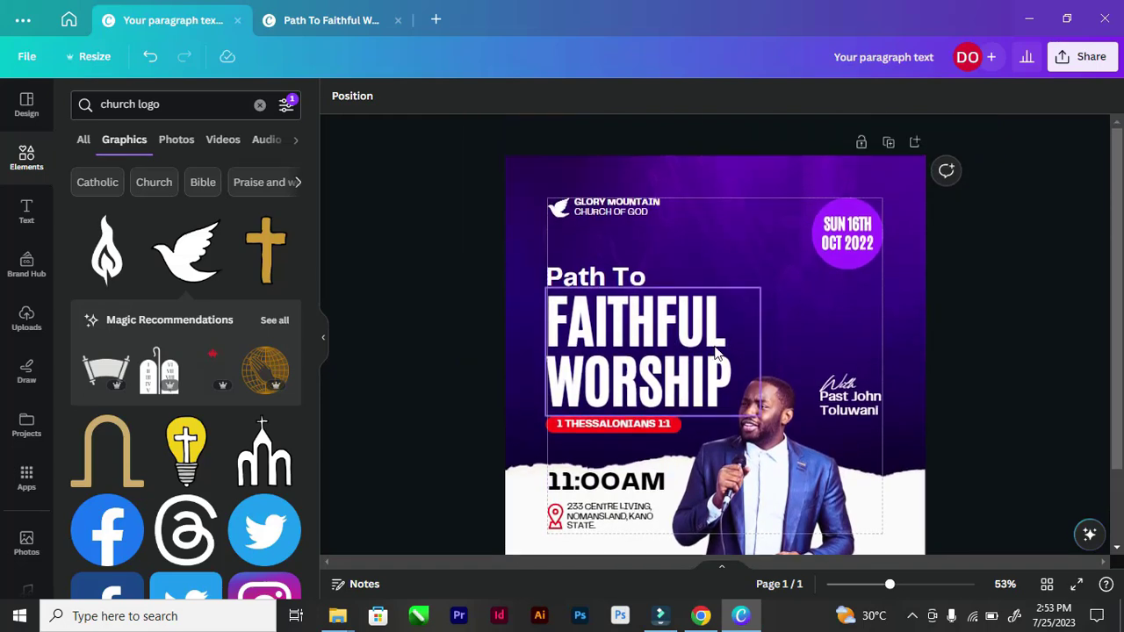
Step: Examine the flyer's overall layout, including the date badge and the speaker name block
scroll(405, 330, down, 2)
scroll(767, 329, up, 1)
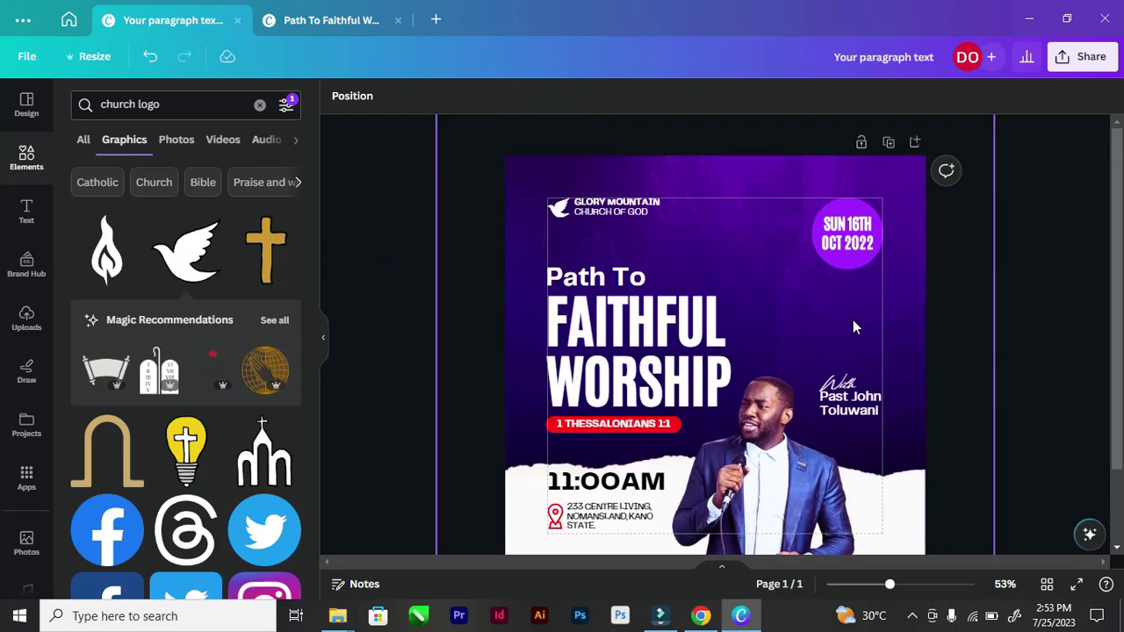
scroll(853, 320, down, 1)
scroll(896, 304, up, 1)
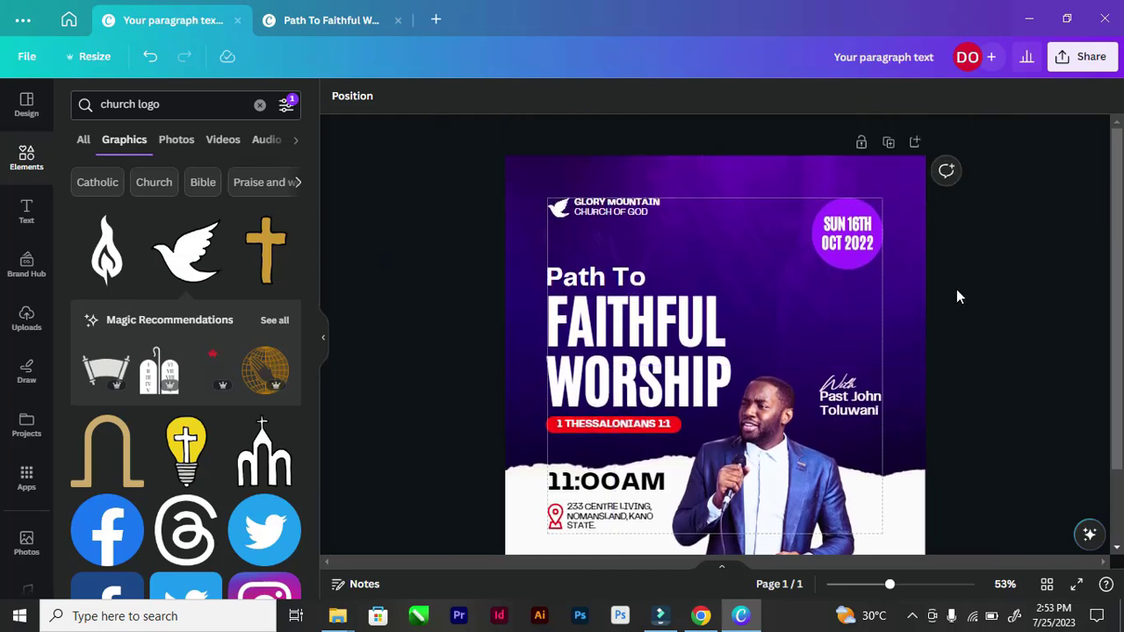
scroll(957, 289, down, 1)
click(815, 216)
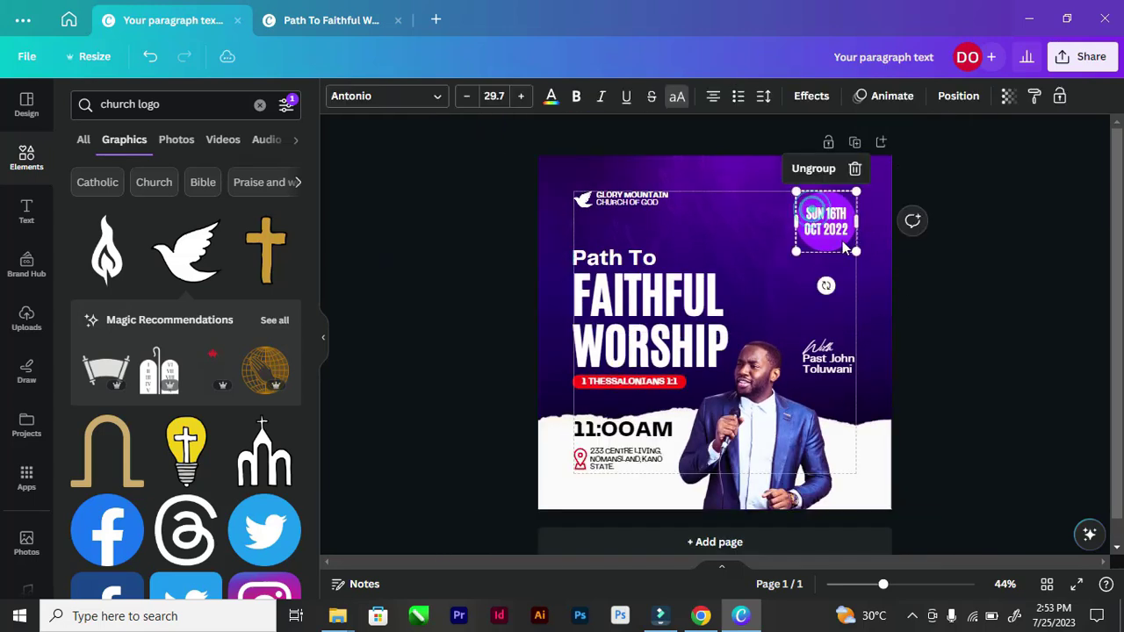
scroll(710, 437, up, 1)
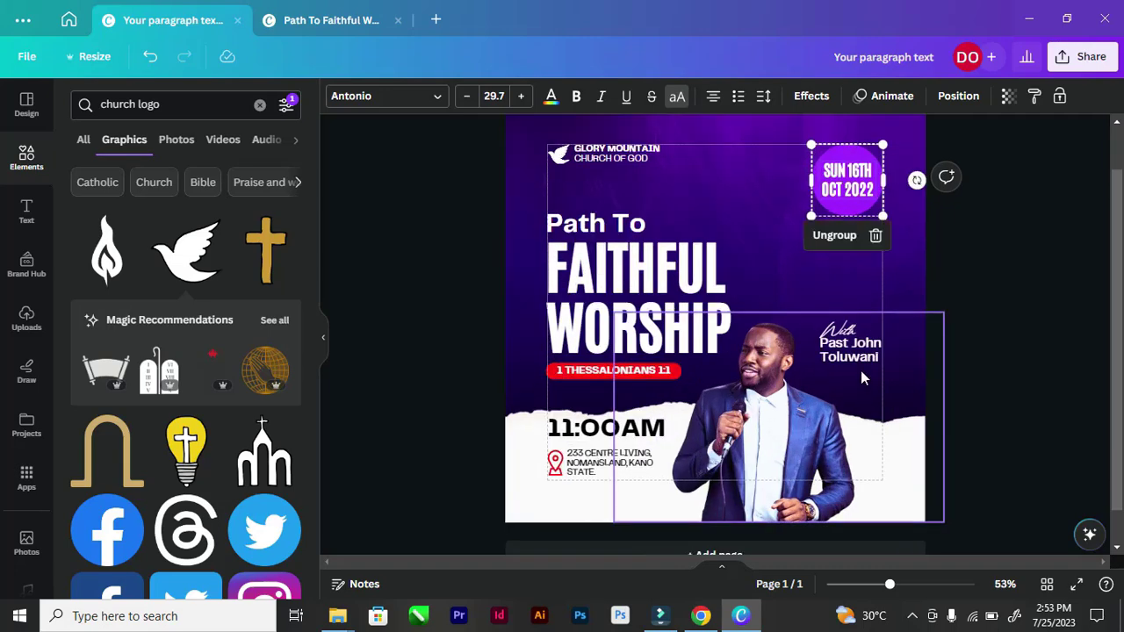
scroll(861, 378, up, 1)
click(883, 355)
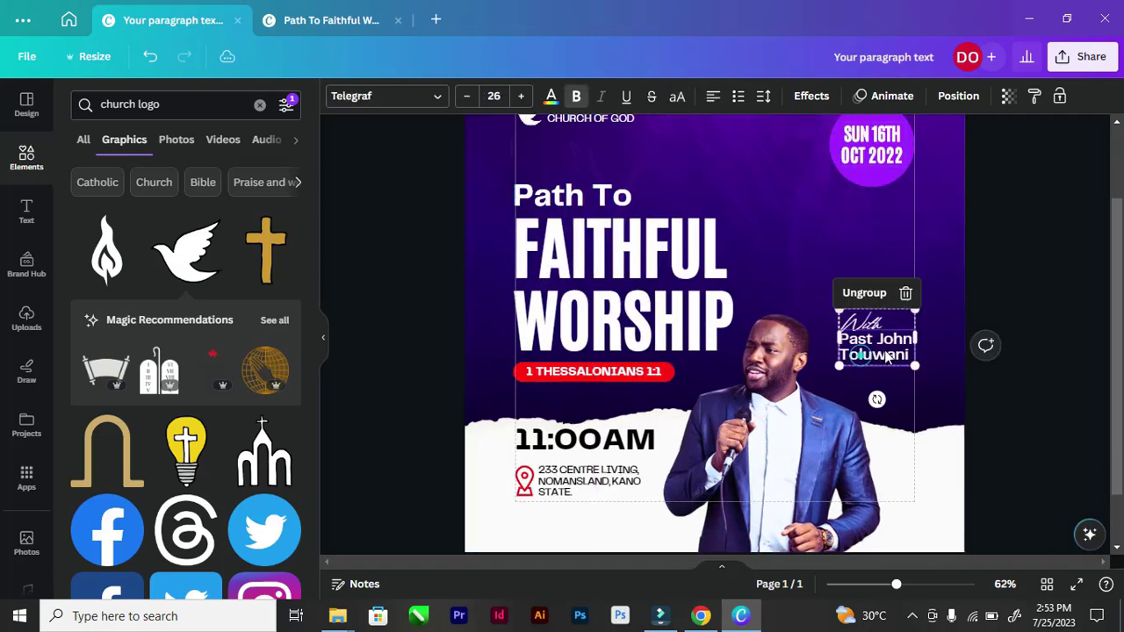
Step: Enlarge the speaker photo slightly from its upper corner
click(758, 391)
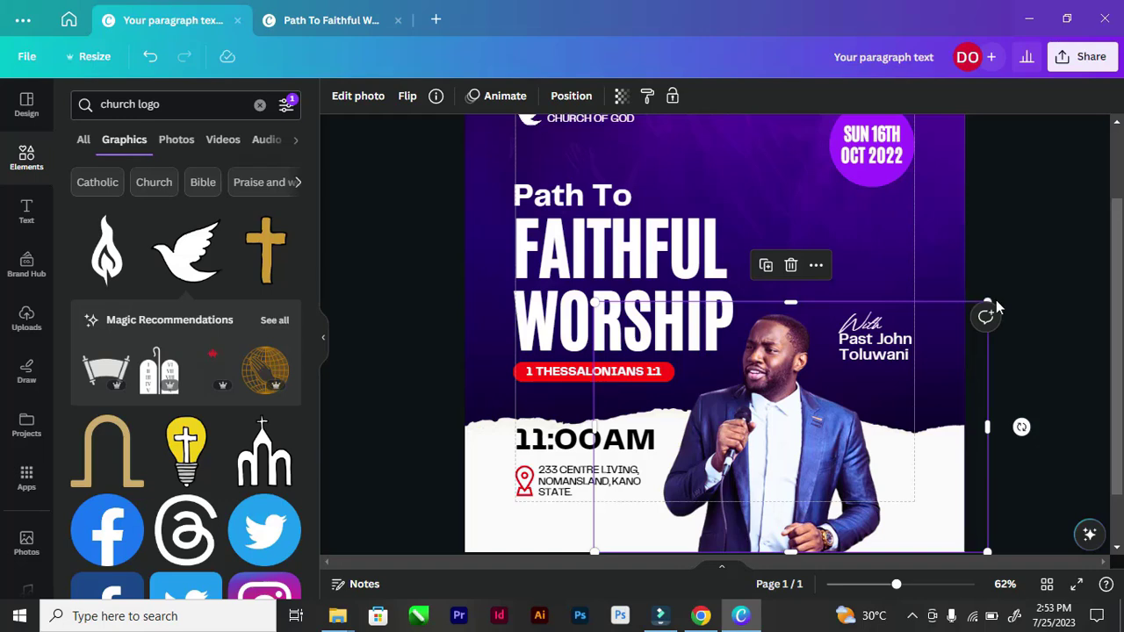
drag(985, 303, 1004, 292)
scroll(429, 314, down, 1)
click(411, 300)
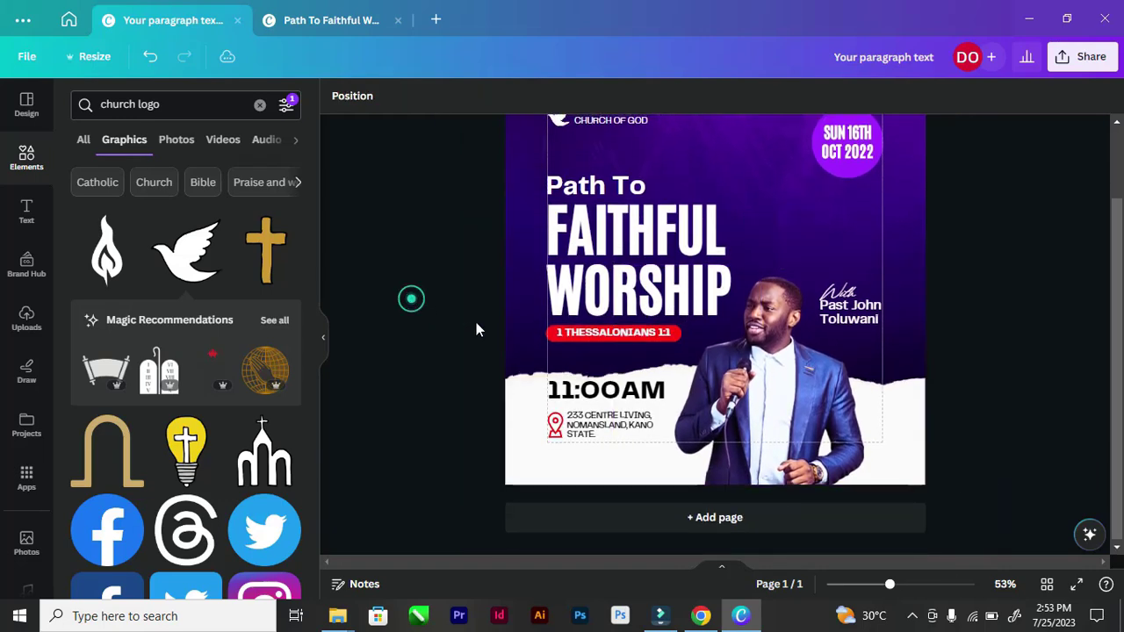
scroll(489, 336, down, 1)
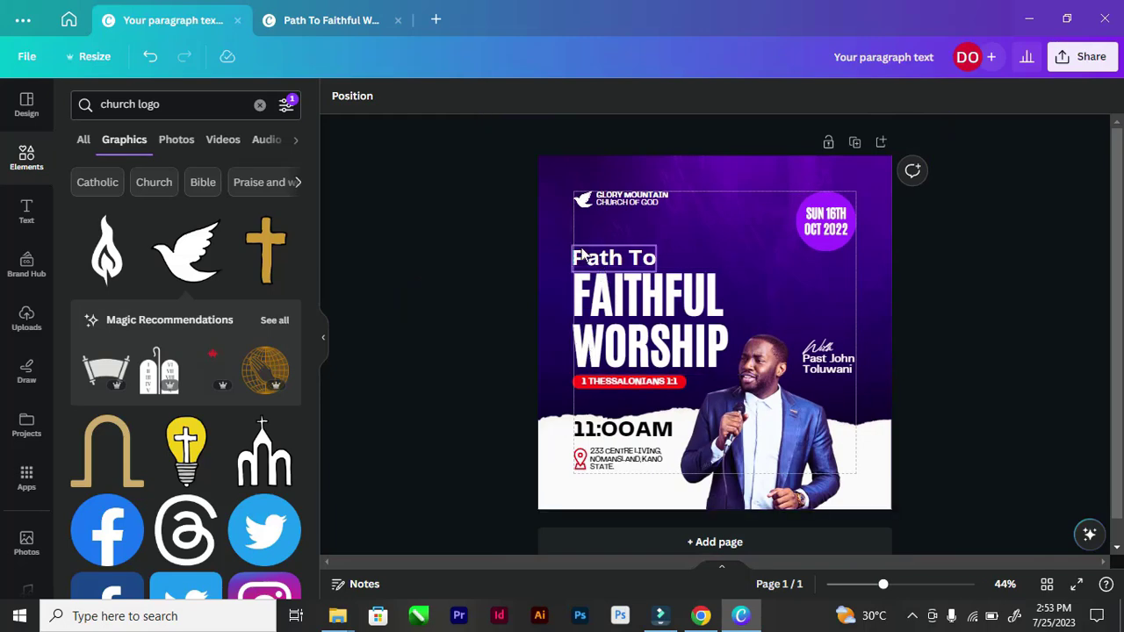
Step: Check the layout of the speaker name, the 11:00AM time and the venue address against the margin frame
scroll(835, 366, up, 1)
click(842, 368)
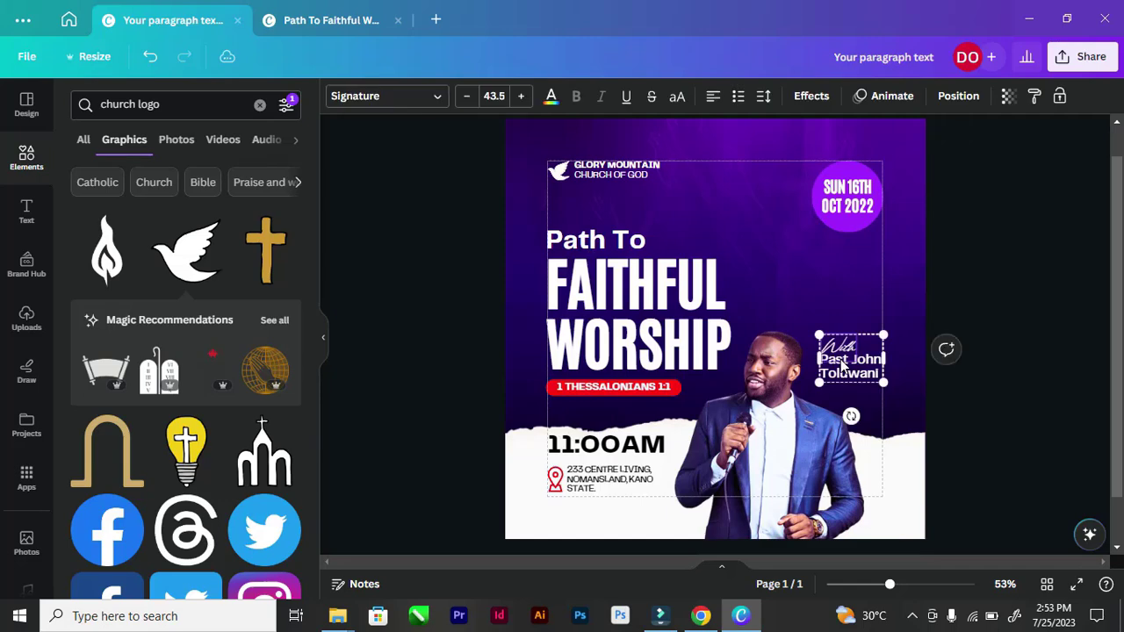
click(379, 295)
scroll(708, 341, down, 1)
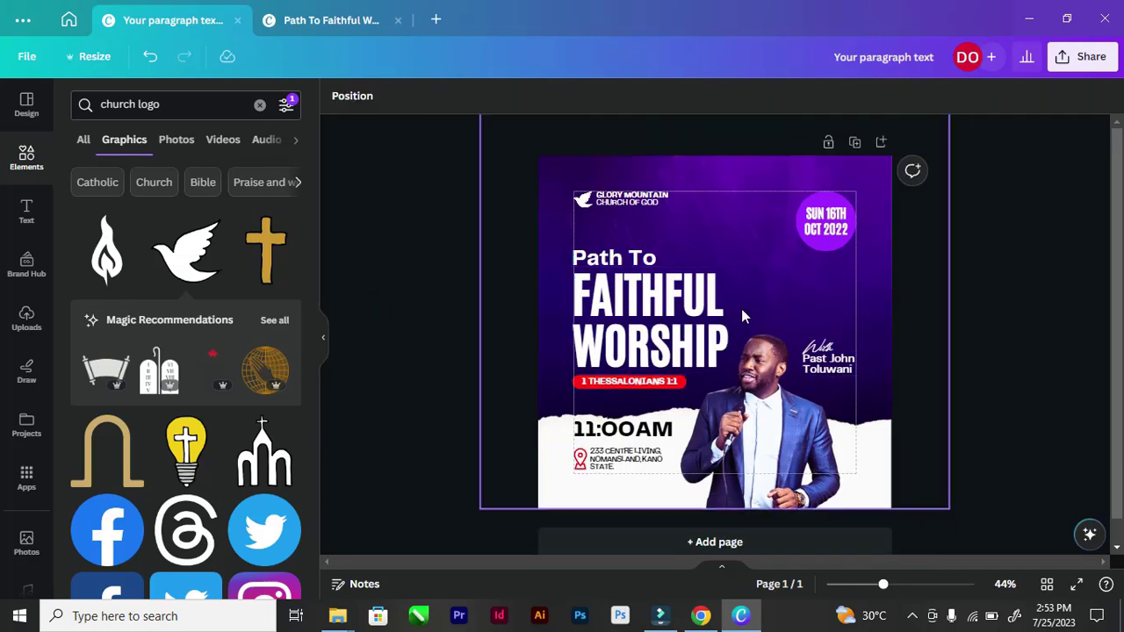
scroll(612, 466, up, 1)
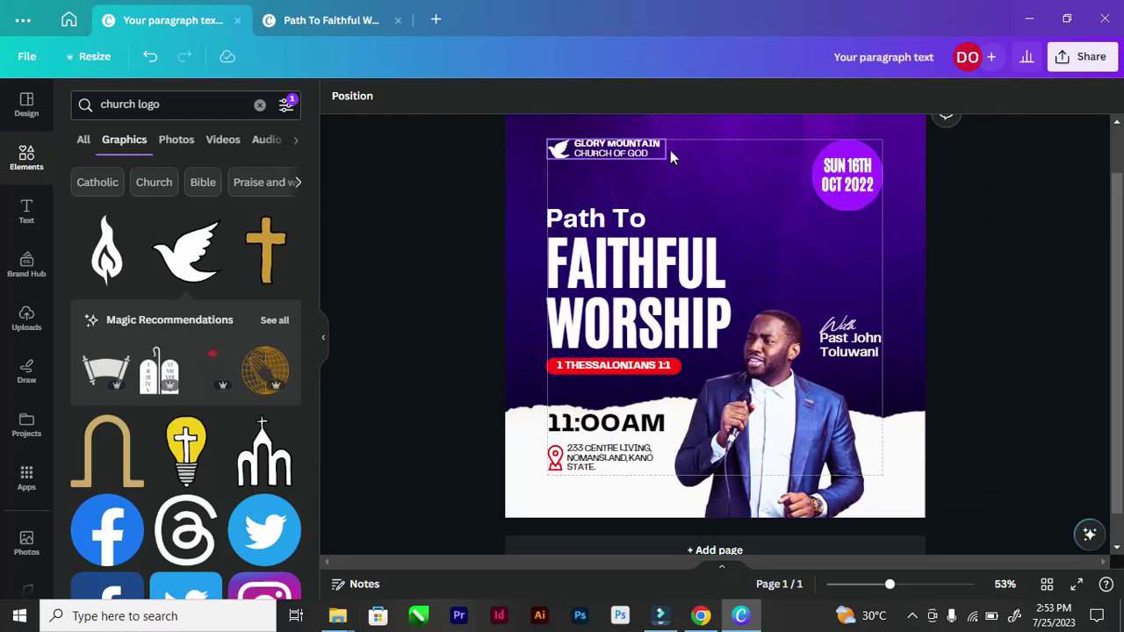
scroll(789, 371, down, 1)
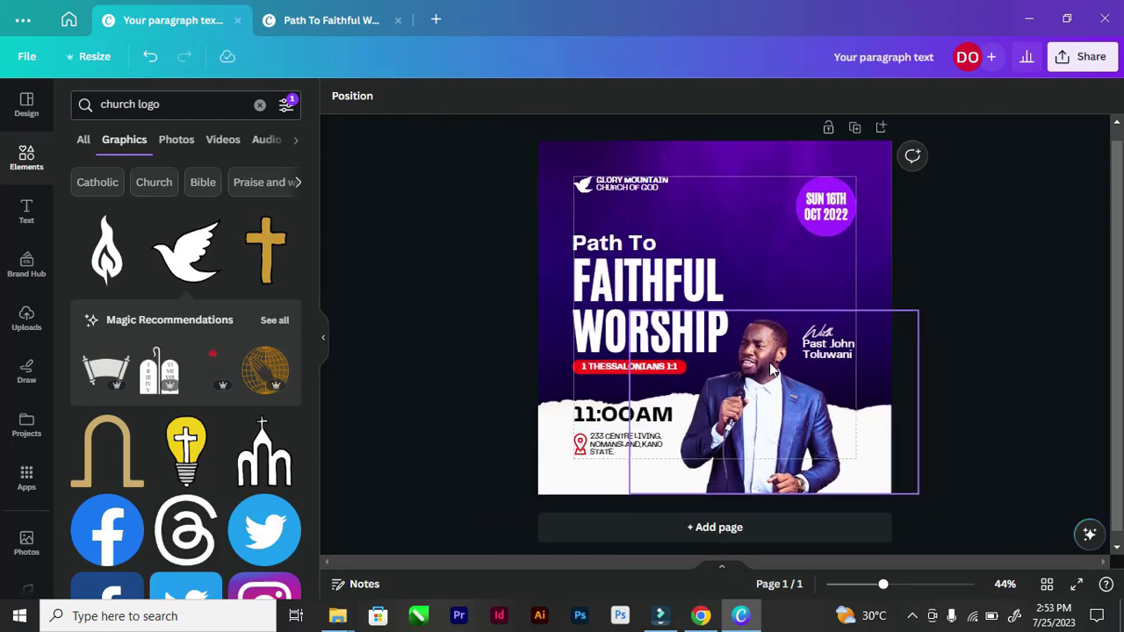
scroll(776, 362, up, 1)
scroll(768, 360, down, 2)
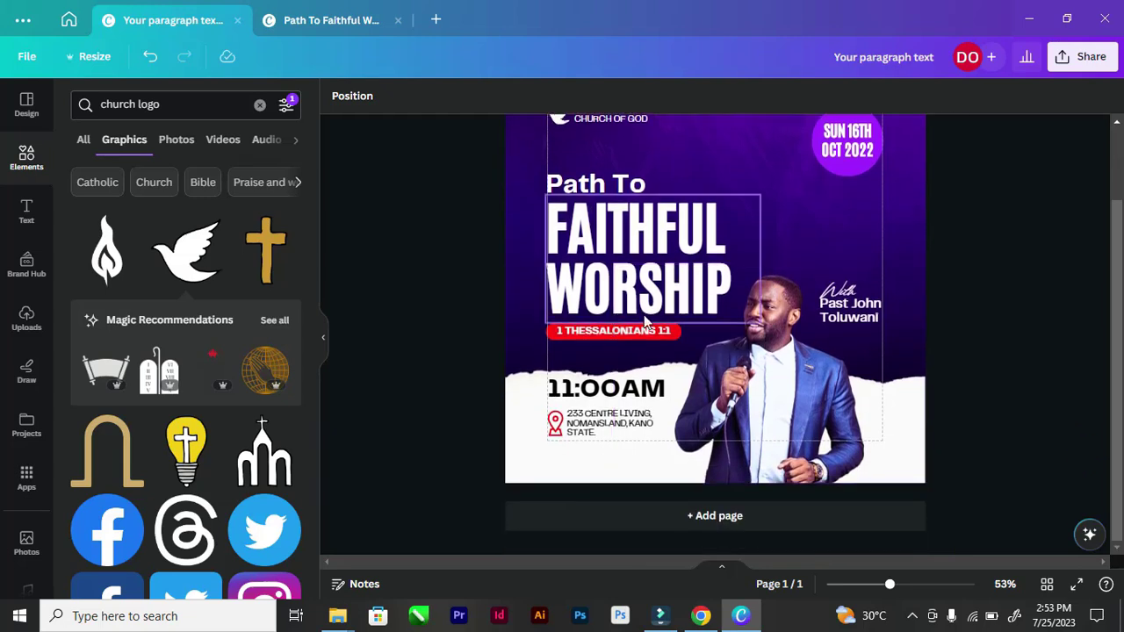
click(613, 420)
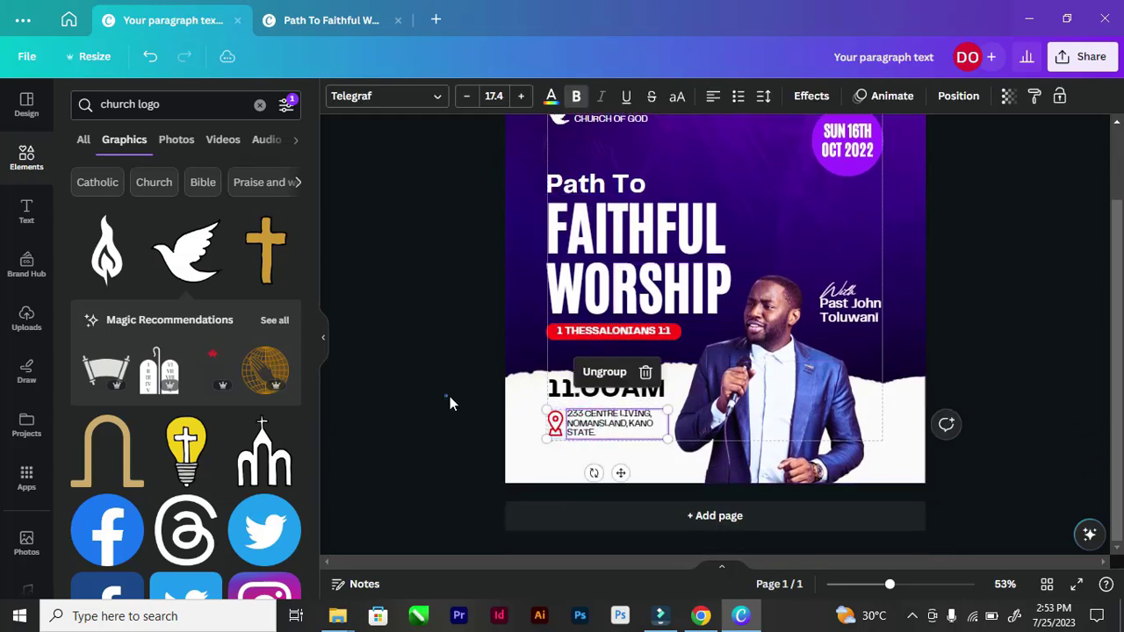
click(448, 398)
click(568, 388)
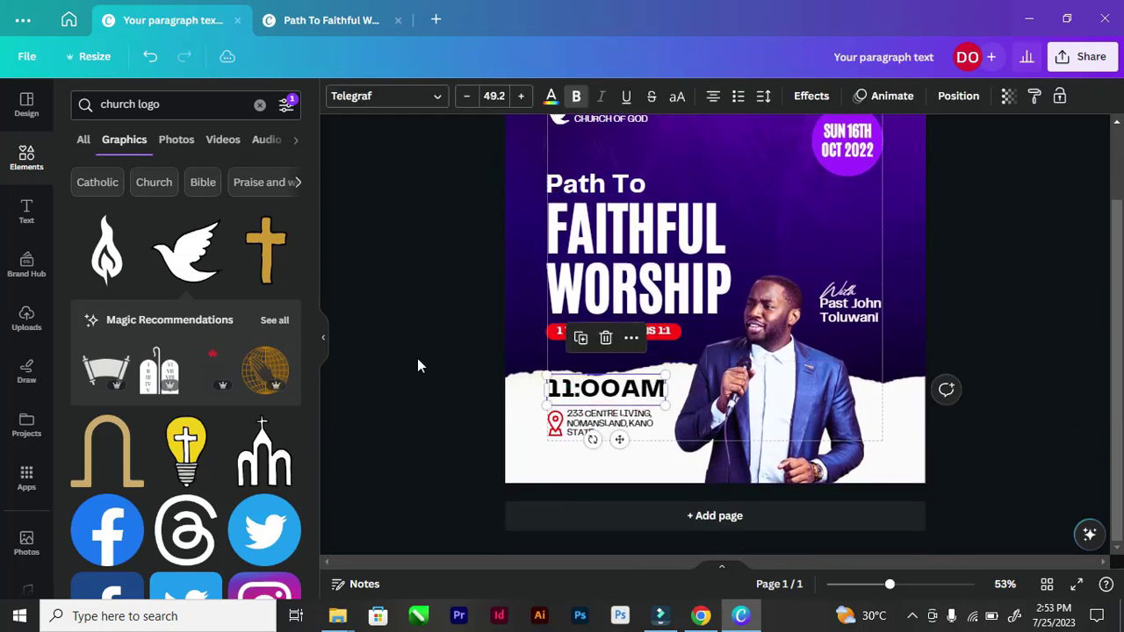
click(417, 358)
click(612, 385)
click(467, 380)
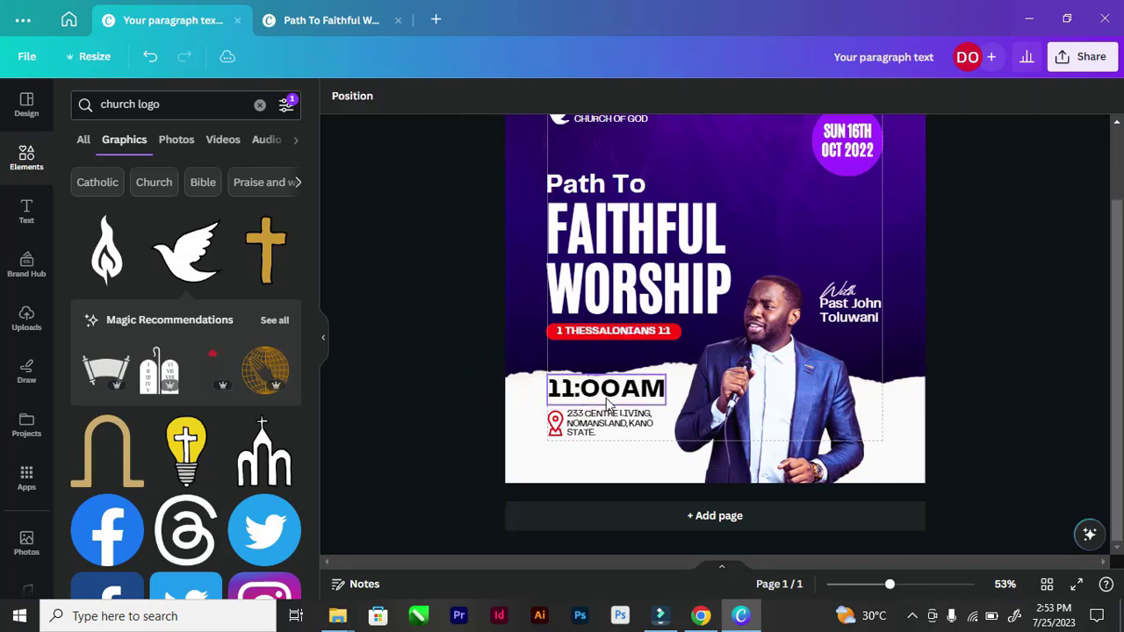
click(572, 434)
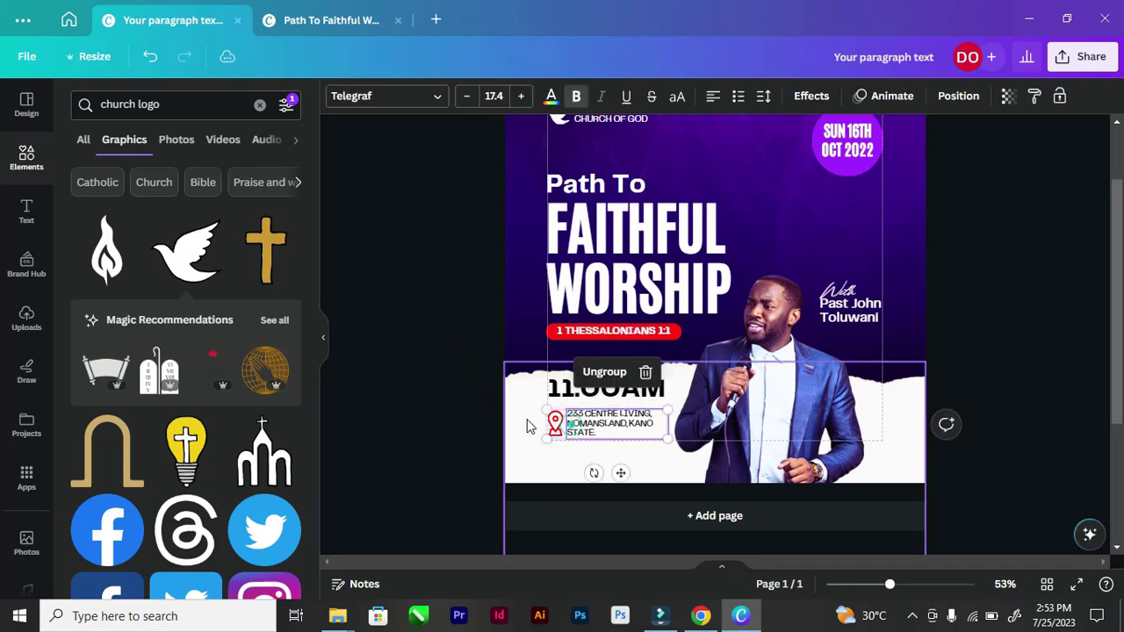
Step: Show all element types for the "church logo" search and turn off the Free price filter
scroll(182, 309, down, 2)
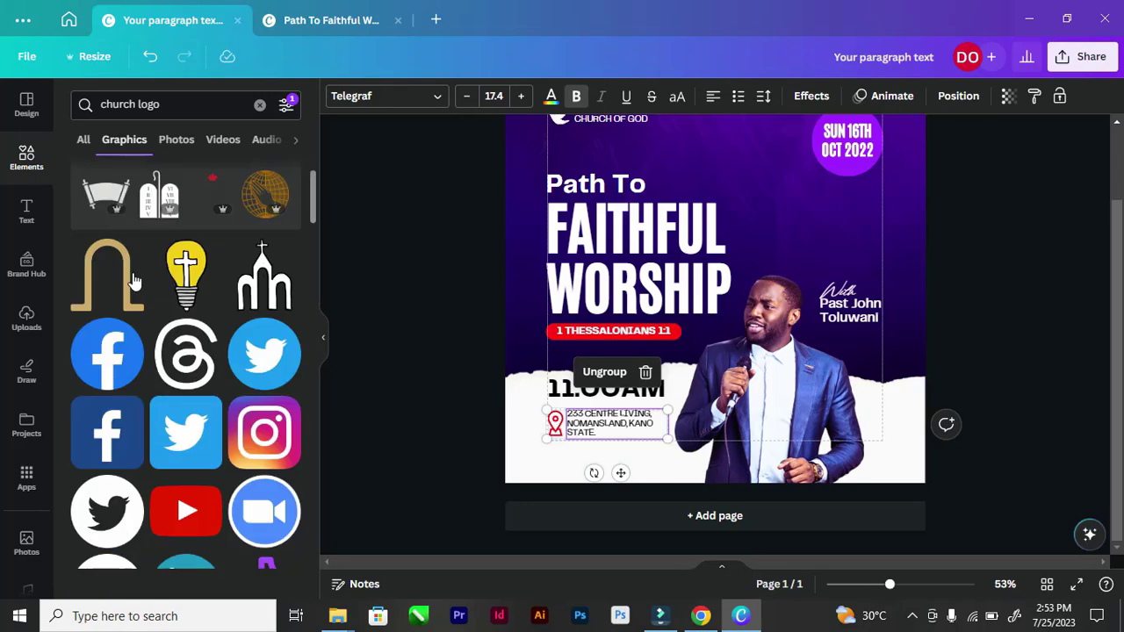
scroll(143, 281, up, 2)
click(83, 140)
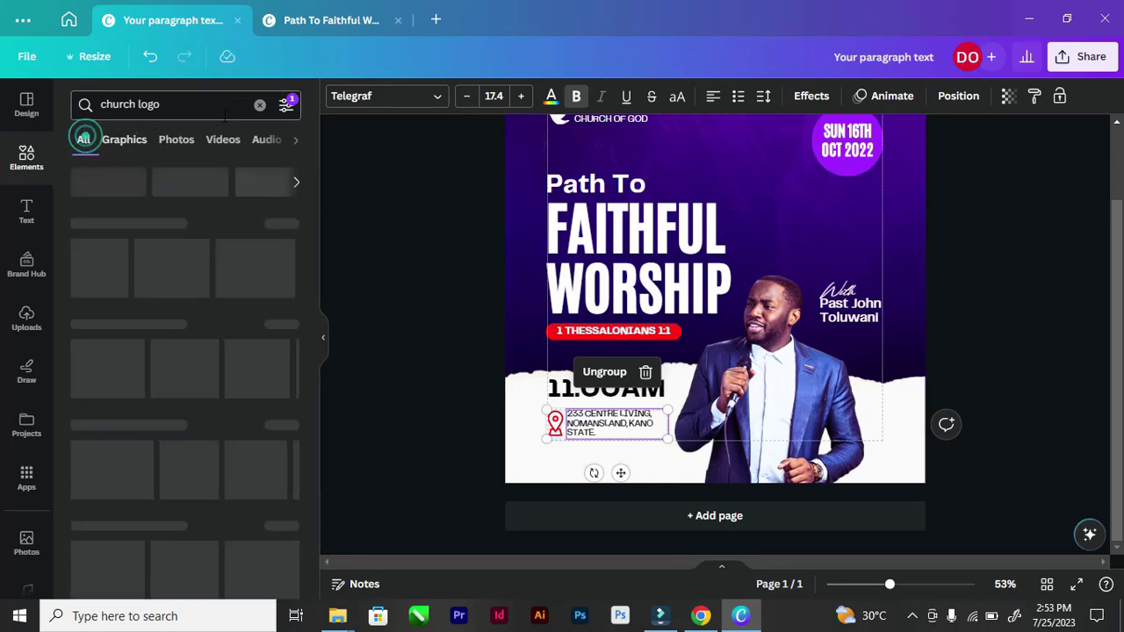
click(286, 103)
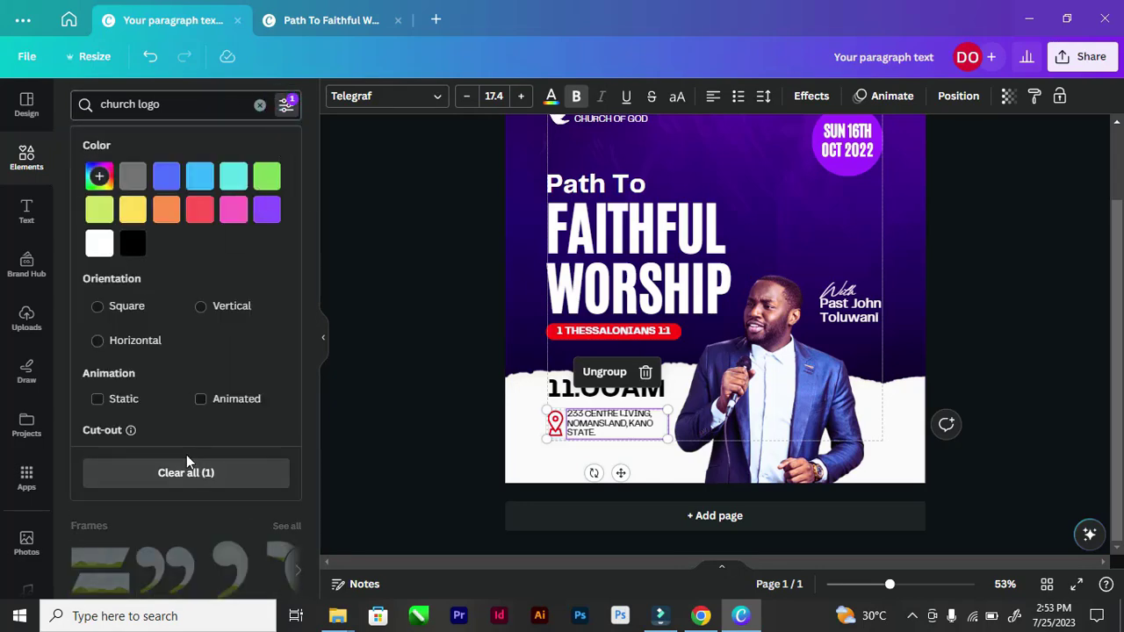
scroll(125, 430, down, 1)
click(98, 424)
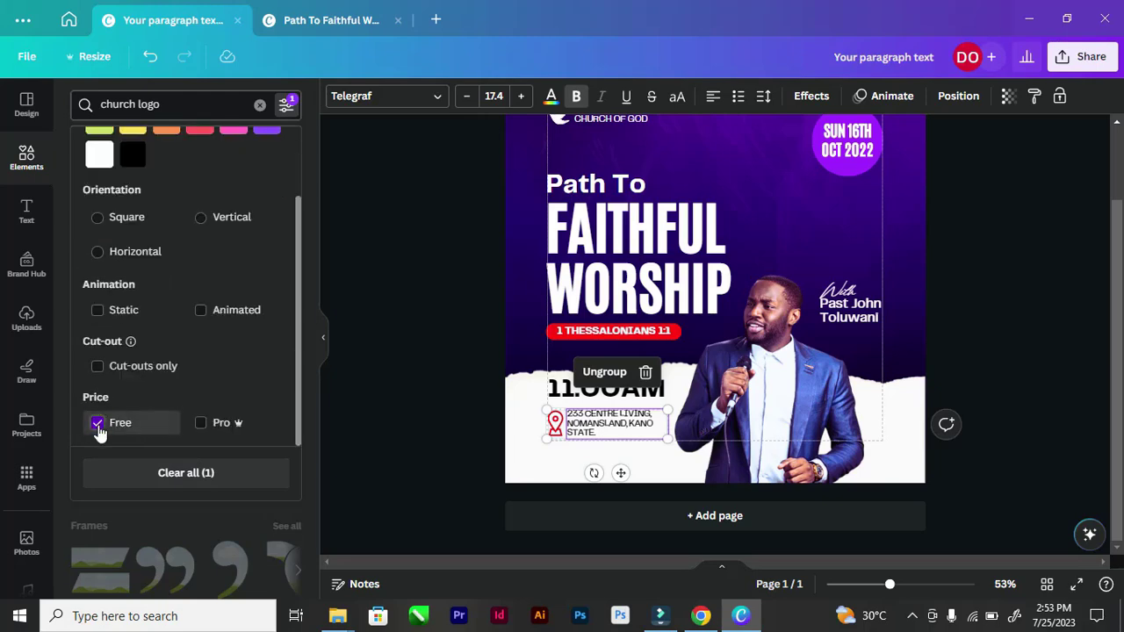
click(386, 282)
Step: Group "Path To", "FAITHFUL WORSHIP" and the "1 THESSALONIANS 1:1" label, and move the group slightly upward
scroll(742, 268, down, 2)
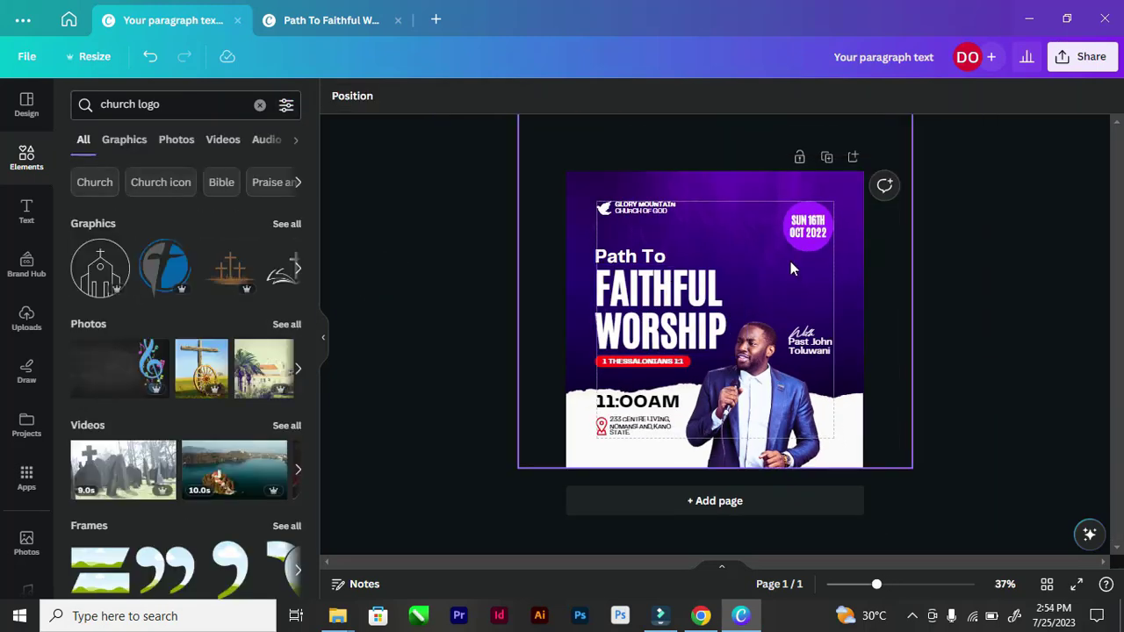
scroll(863, 270, up, 1)
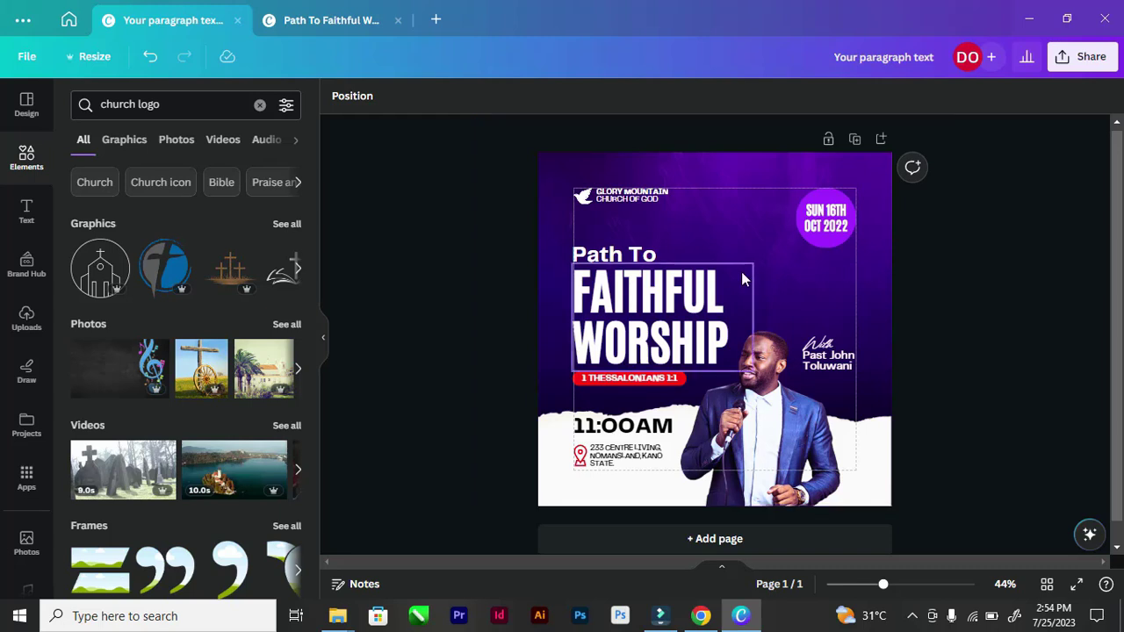
click(678, 316)
click(477, 257)
click(598, 274)
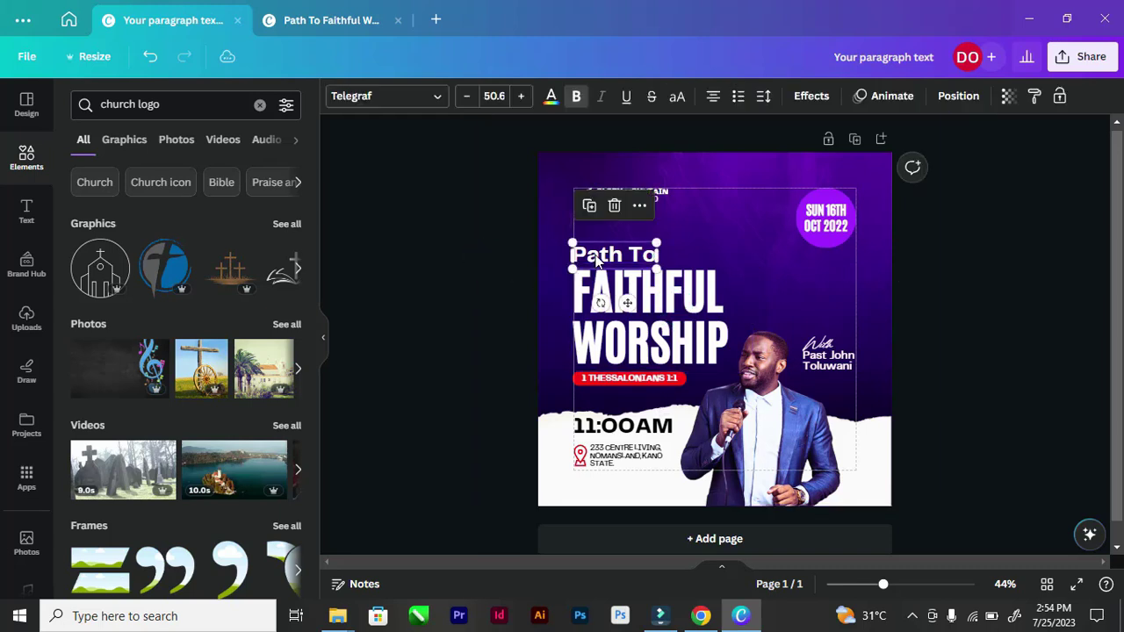
shift+click(663, 342)
shift+click(623, 380)
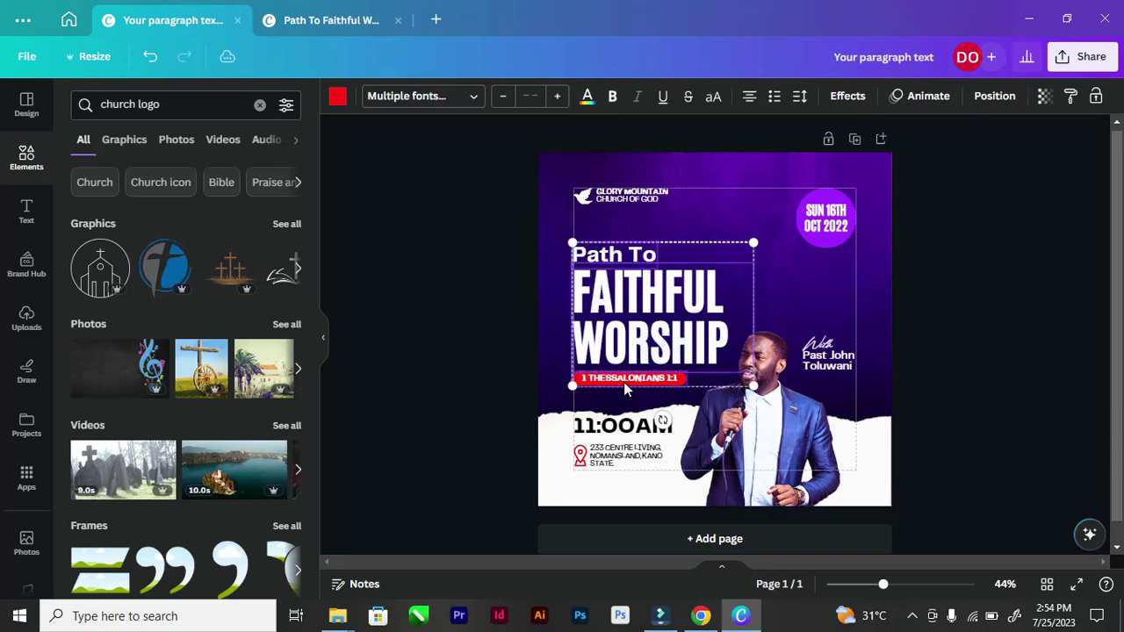
click(625, 207)
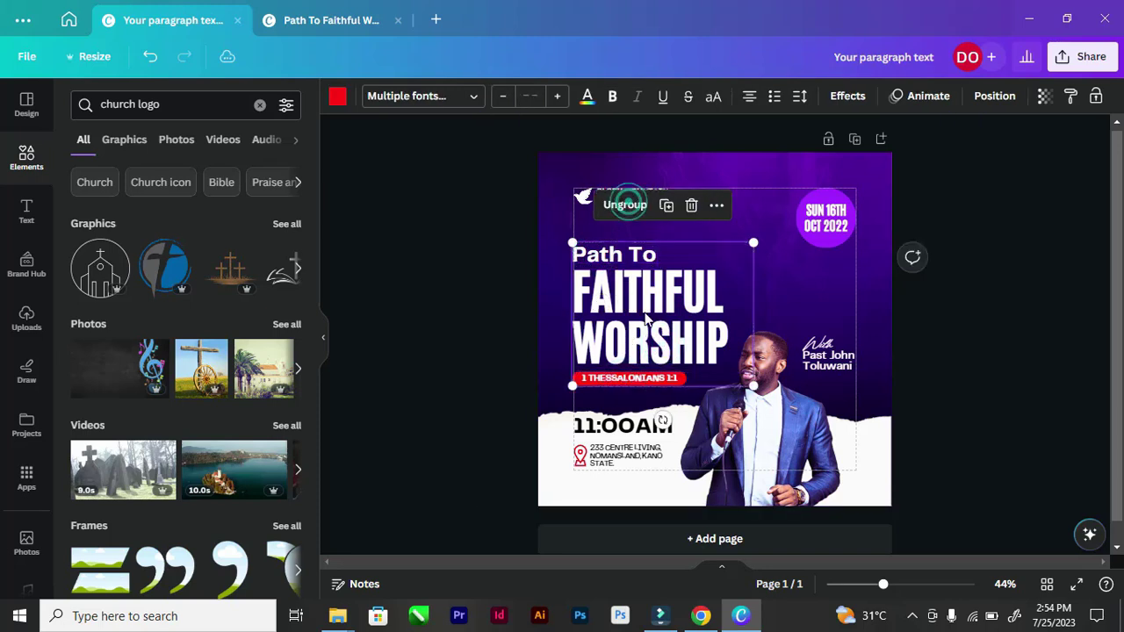
drag(648, 325, 648, 325)
click(384, 233)
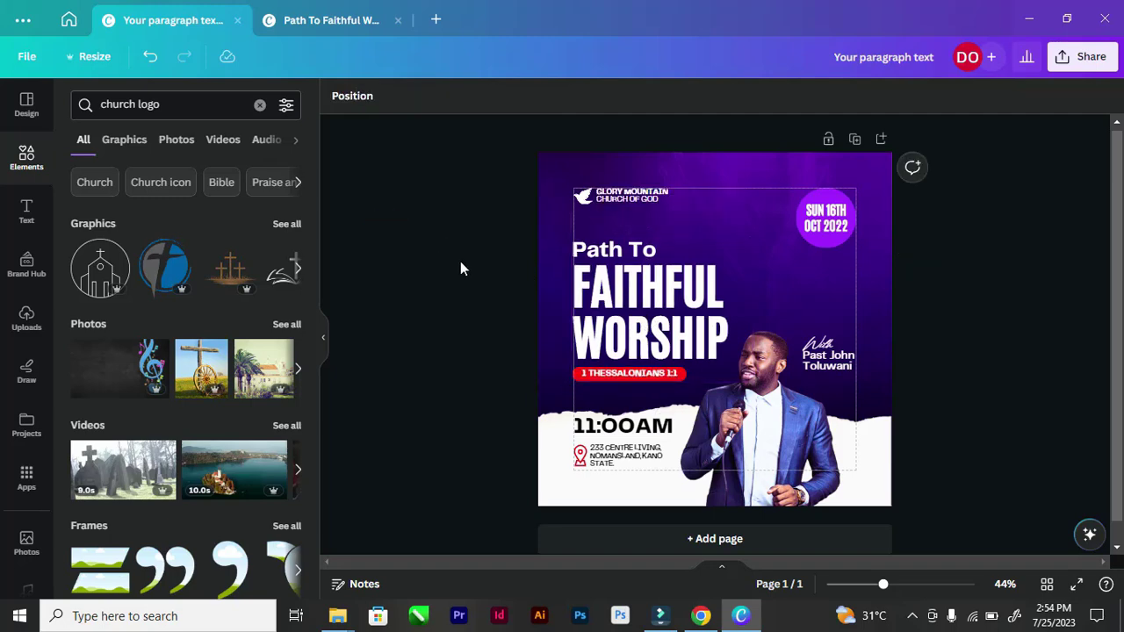
scroll(713, 255, up, 2)
scroll(714, 255, down, 2)
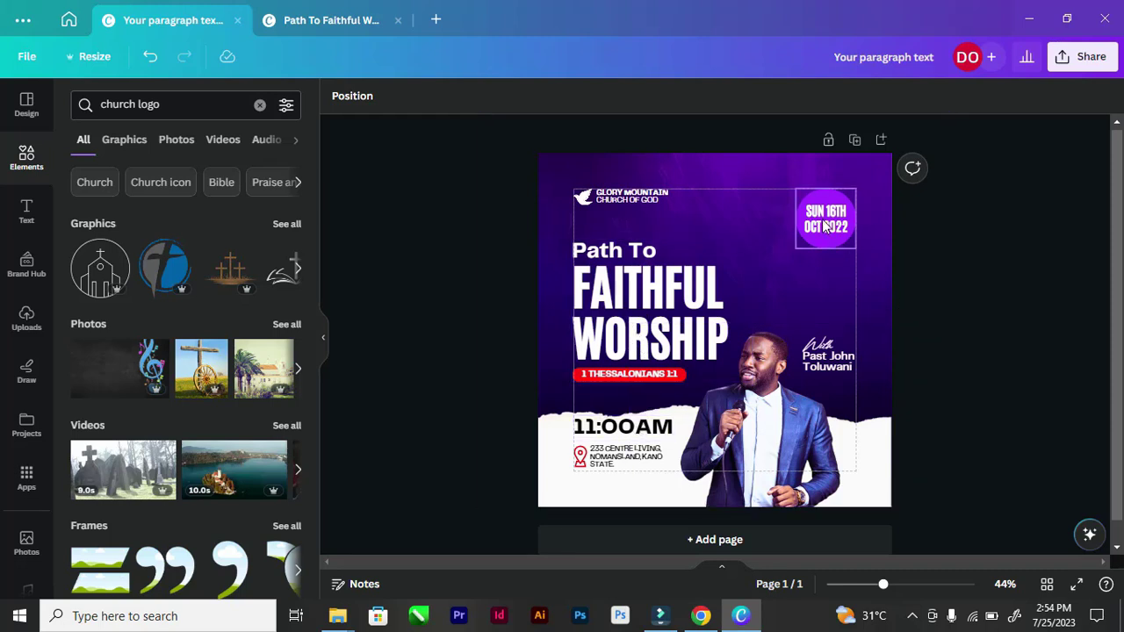
scroll(851, 230, down, 1)
scroll(848, 244, up, 1)
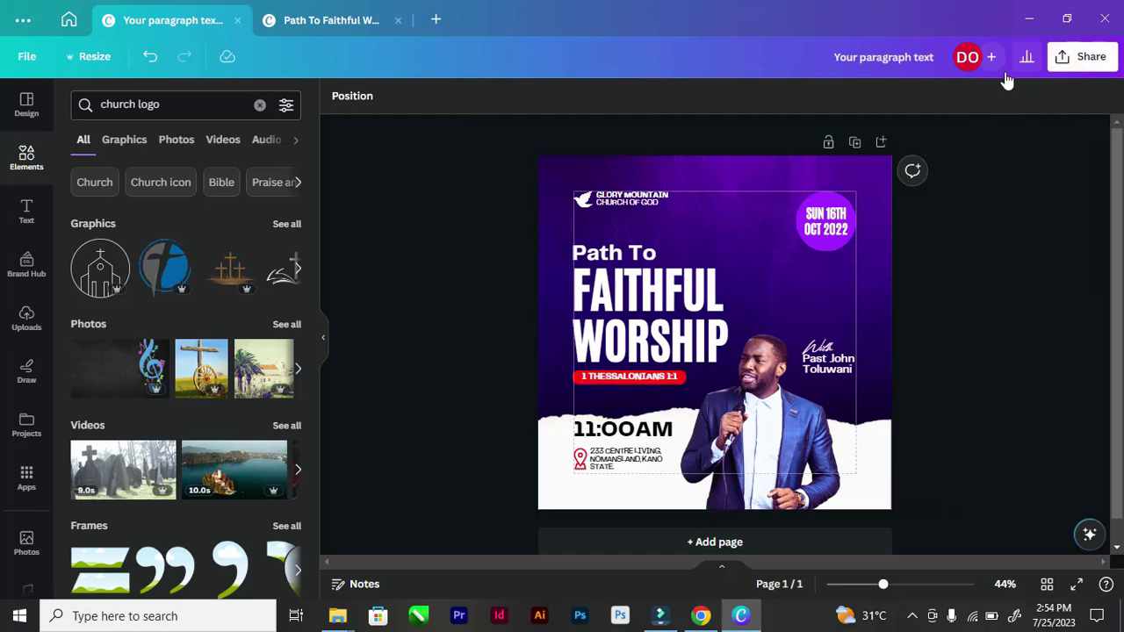
Step: Look through the design's sharing options, including the collaboration link access and the social media publishing destinations
click(1082, 56)
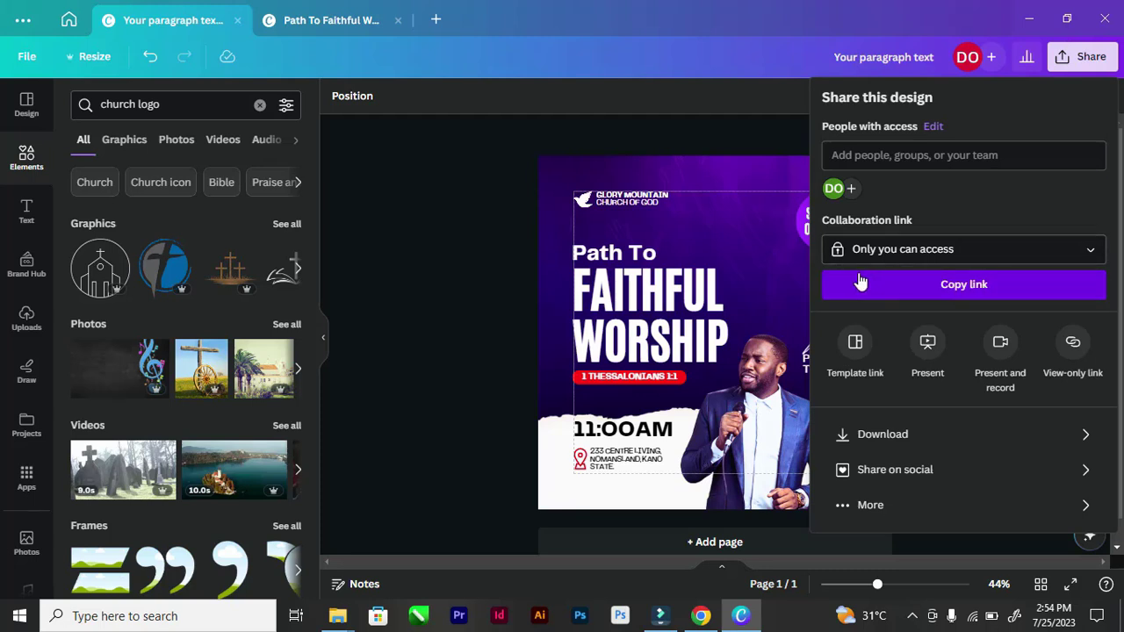
click(871, 248)
click(872, 248)
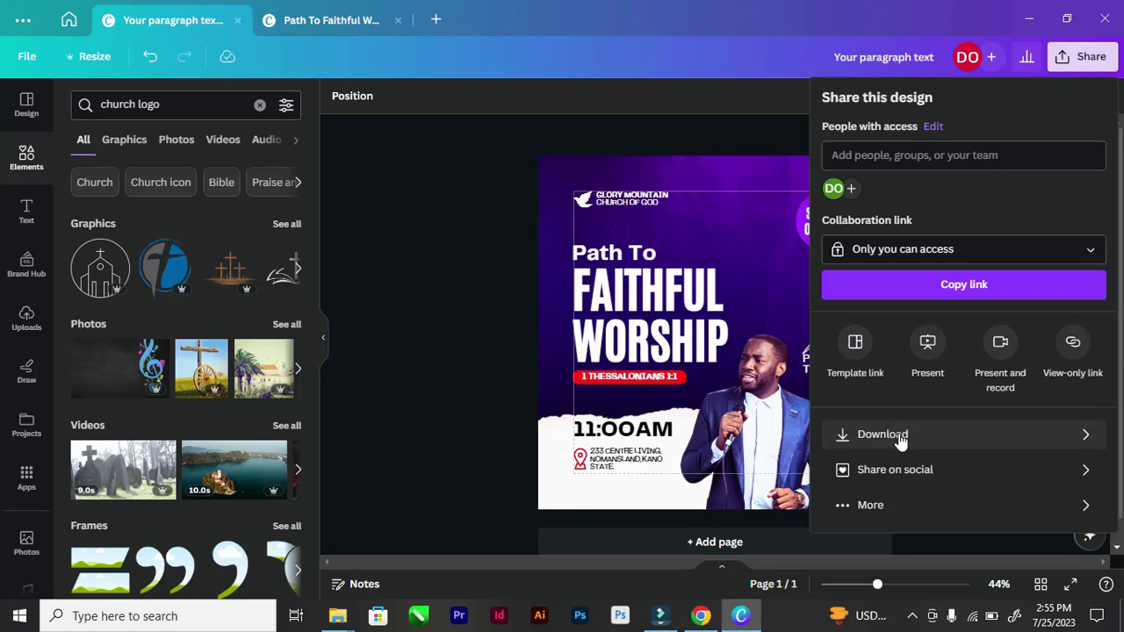
click(978, 468)
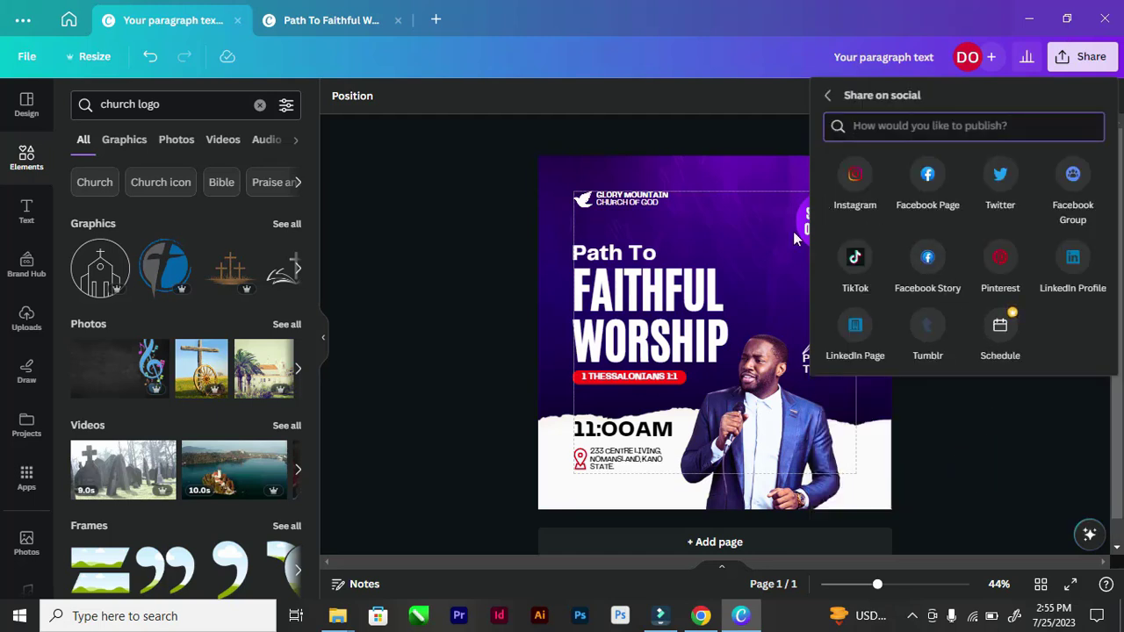
click(828, 96)
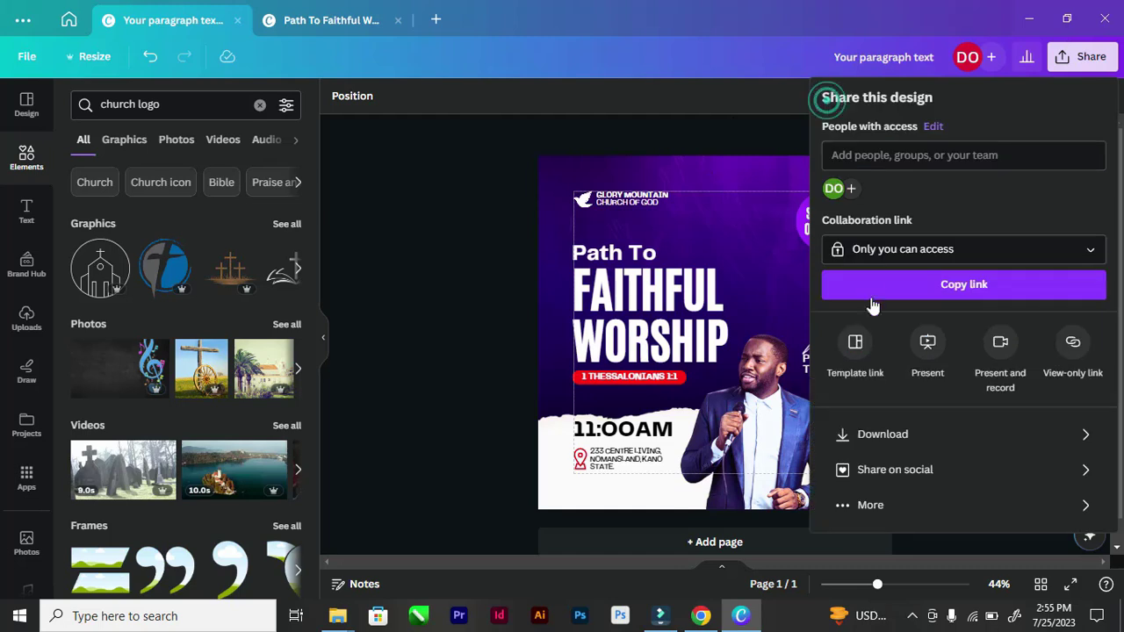
Step: Review the flyer's download options, including the export size, the transparent background setting and the available file types
click(865, 436)
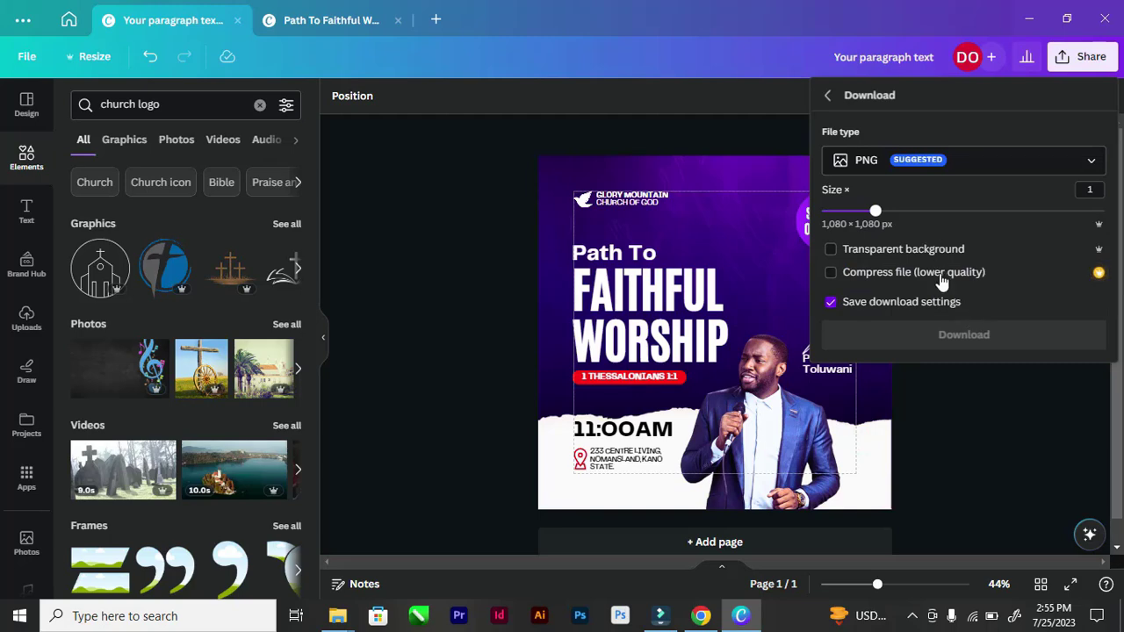
scroll(678, 337, down, 2)
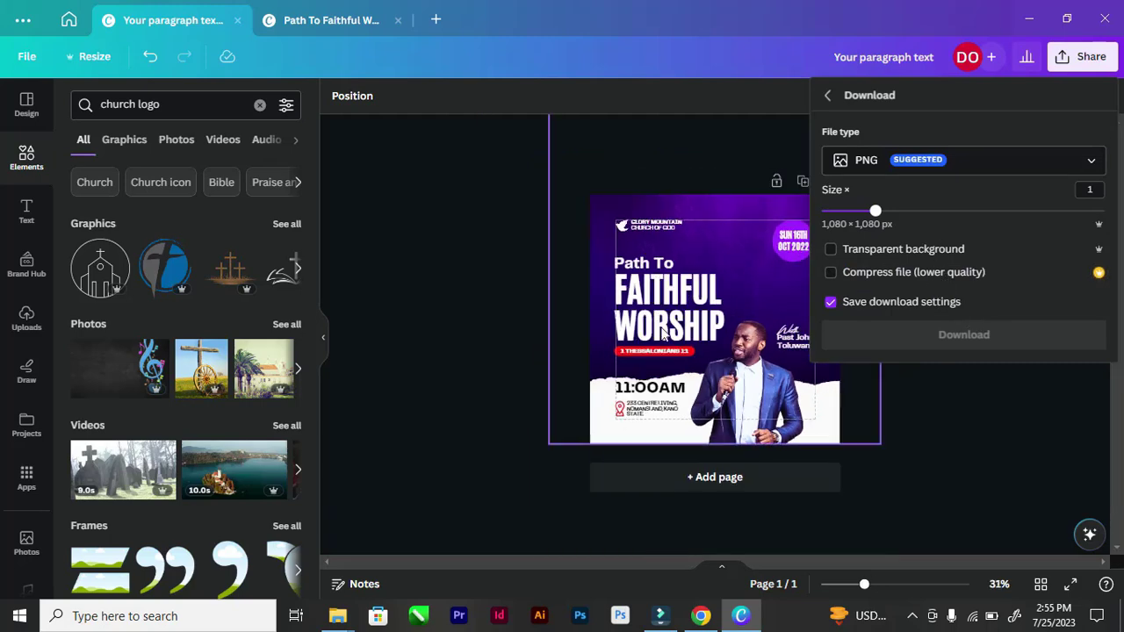
scroll(683, 336, up, 2)
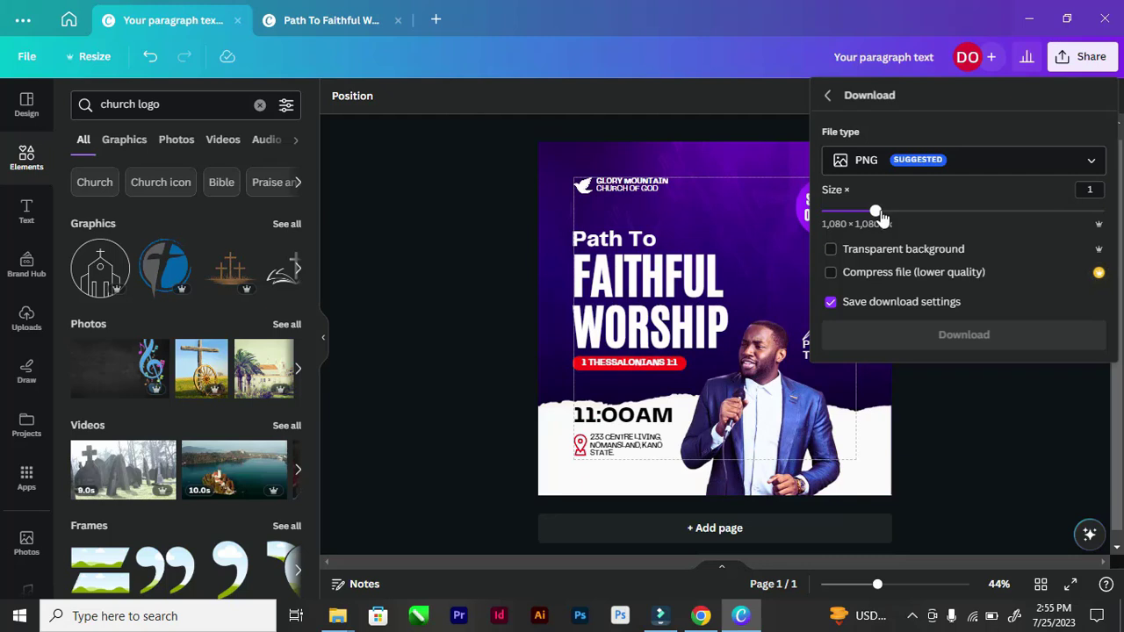
mouse_move(879, 218)
mouse_down()
mouse_move(906, 217)
mouse_move(877, 216)
mouse_up()
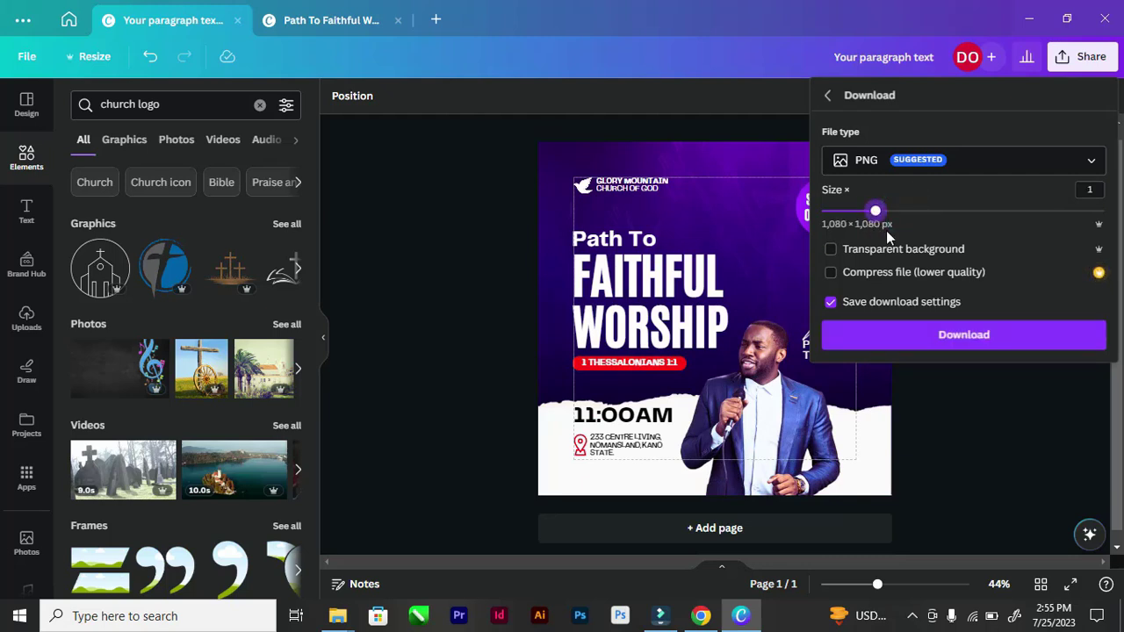
click(922, 249)
click(960, 170)
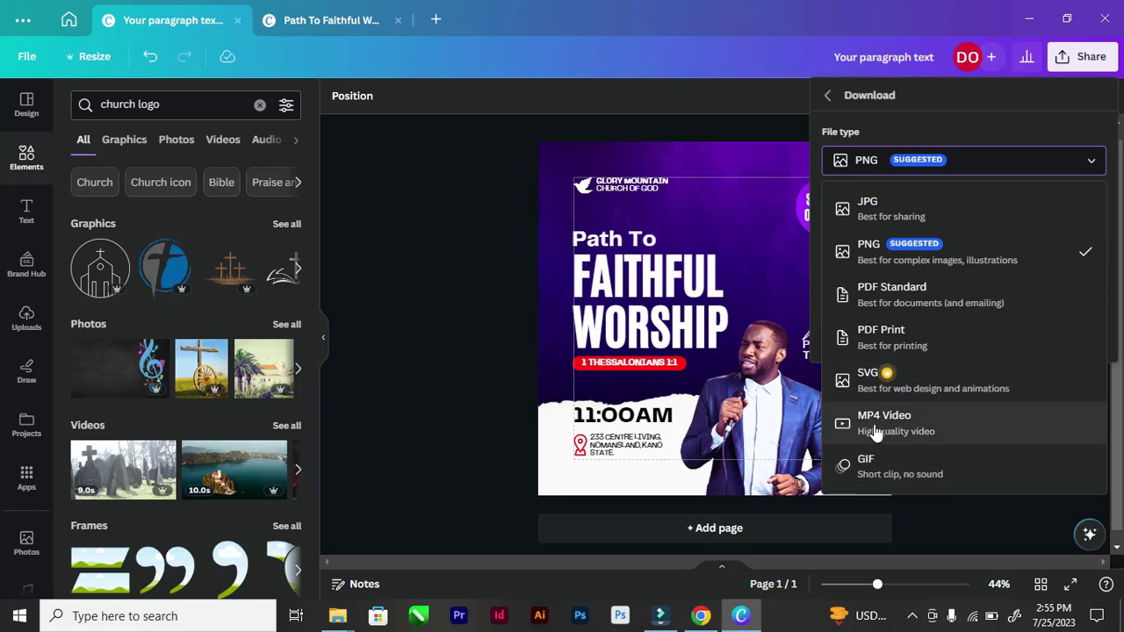
click(393, 209)
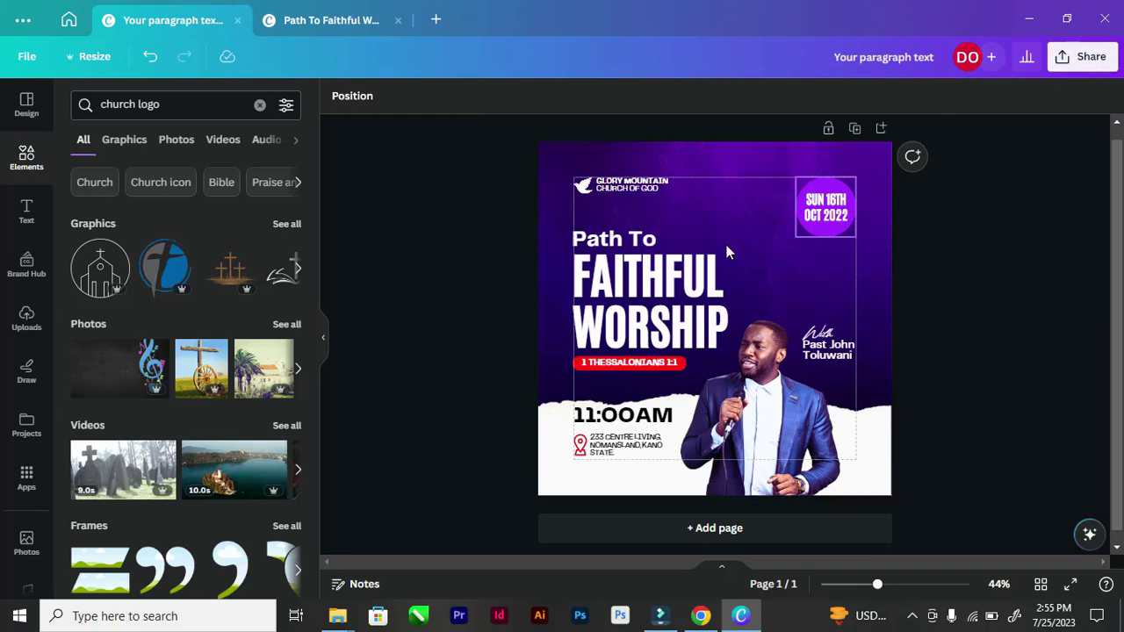
Step: Start downloading the flyer as a PNG at 1,080 × 1,080 px
click(1083, 57)
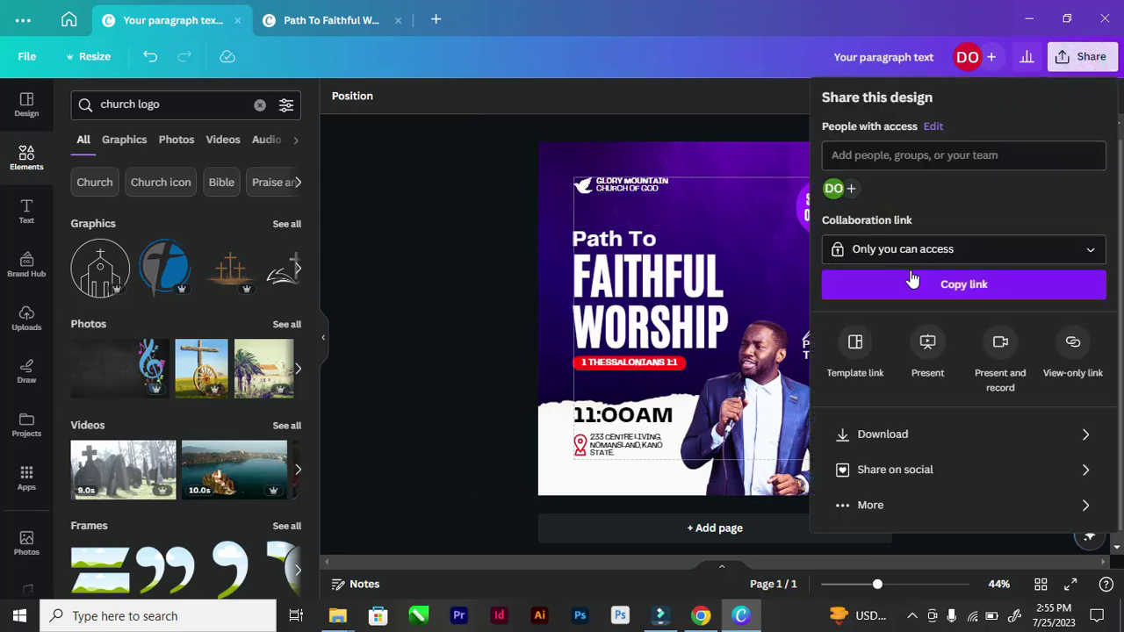
click(902, 434)
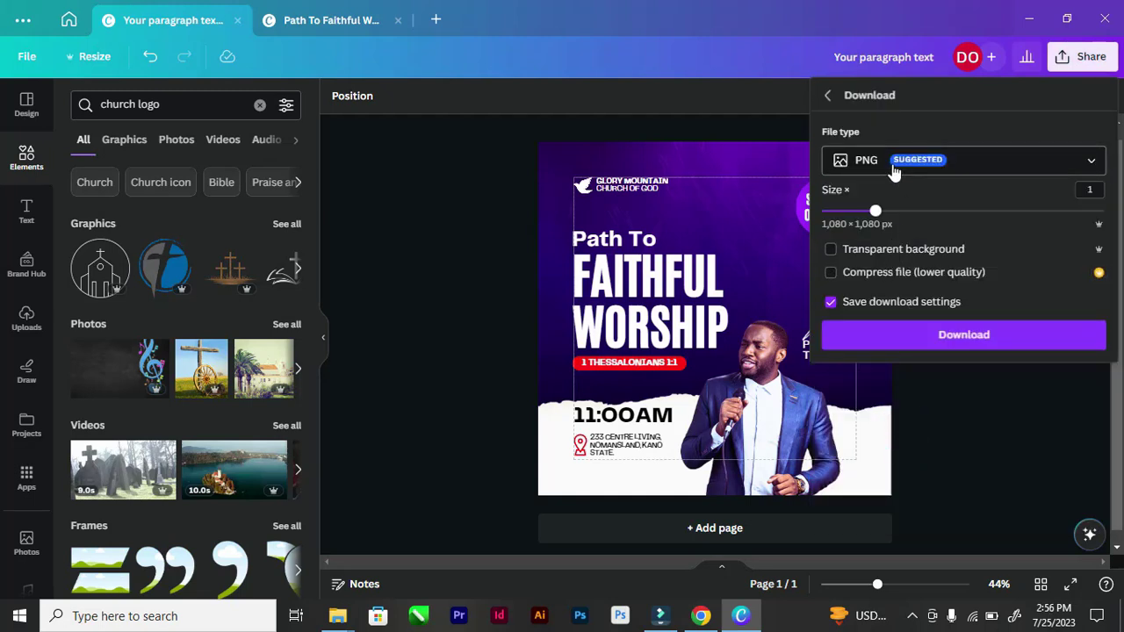
click(893, 167)
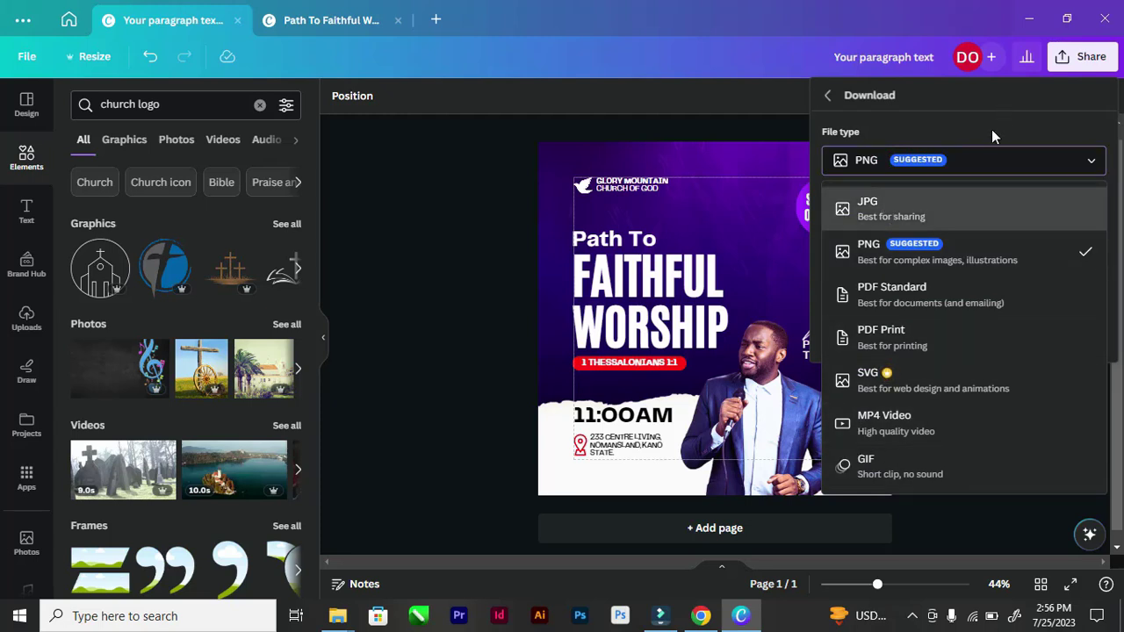
click(855, 259)
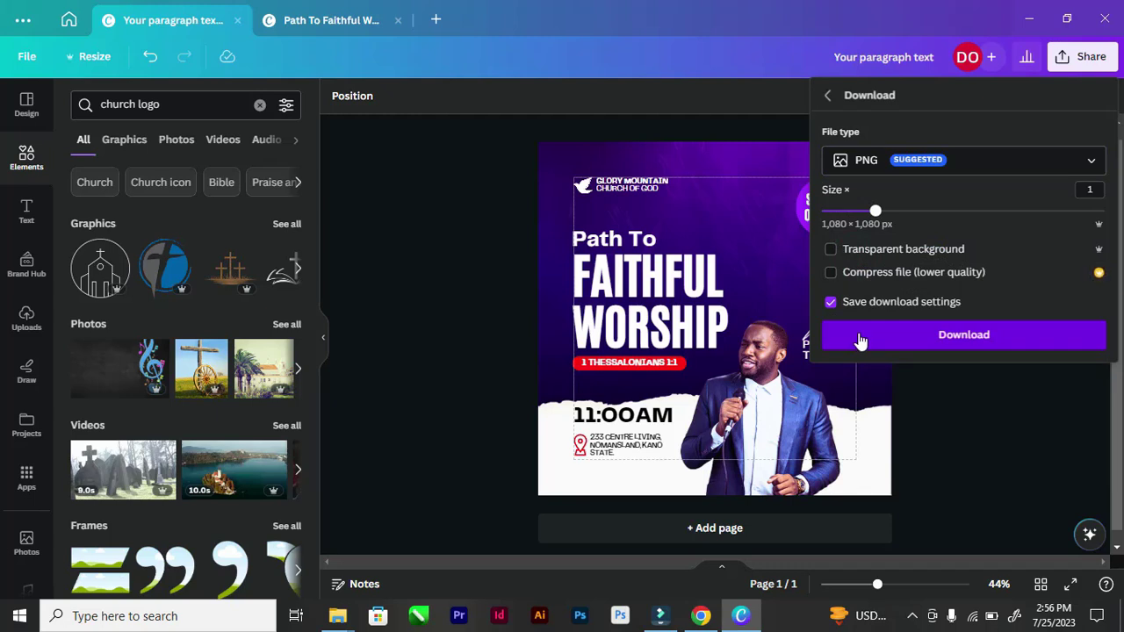
click(943, 337)
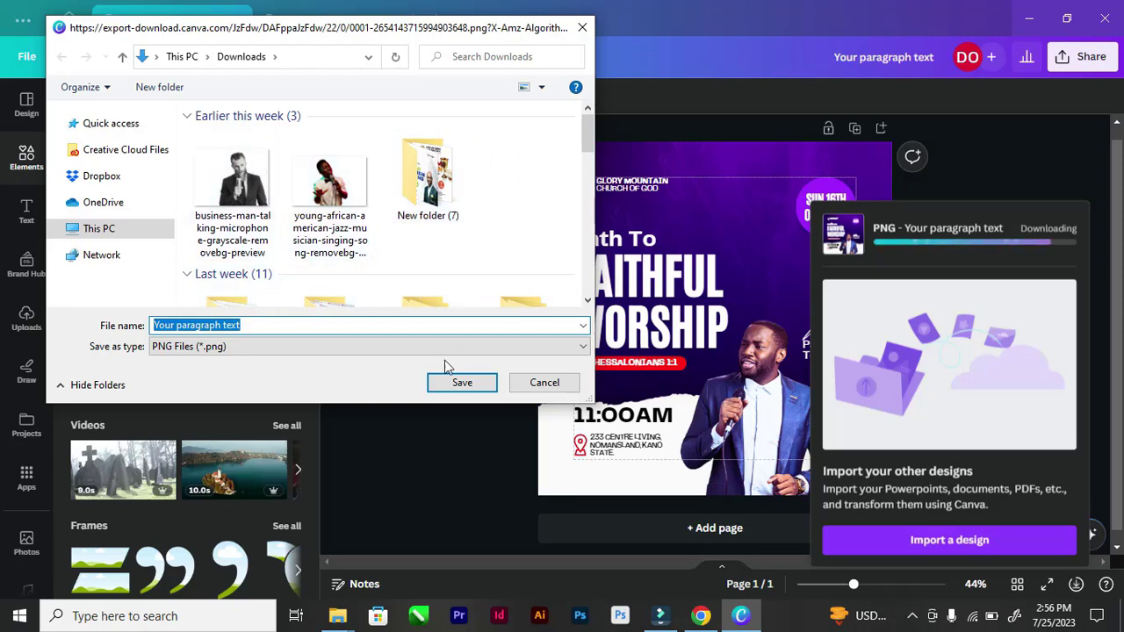
Step: Move the save dialog aside and cancel saving the PNG to the Downloads folder
drag(281, 35, 375, 52)
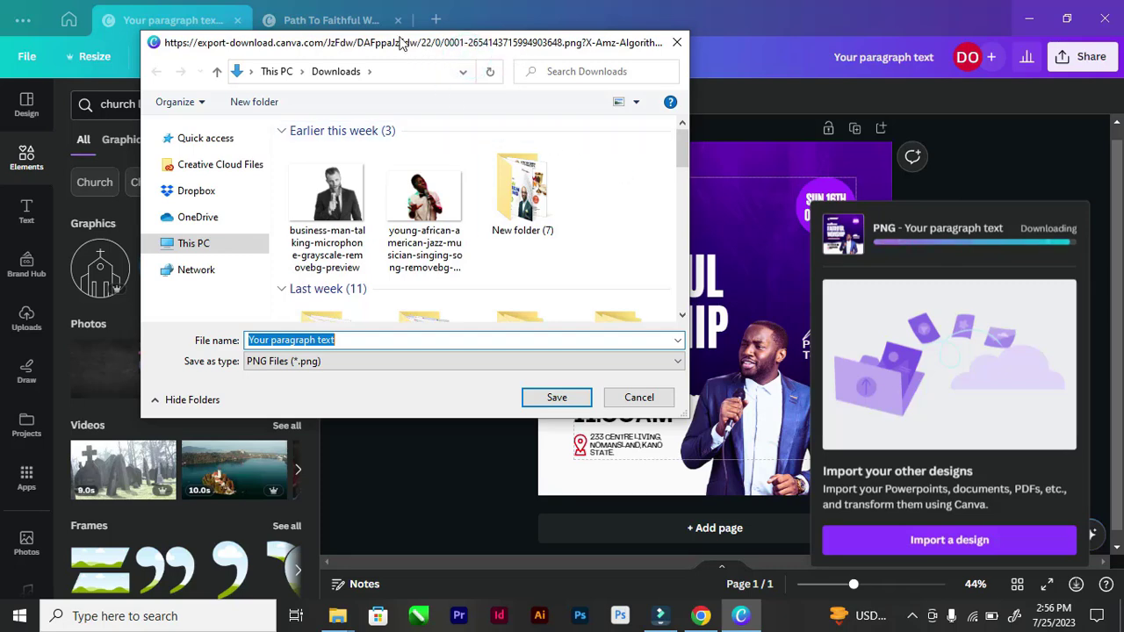
drag(403, 56, 351, 80)
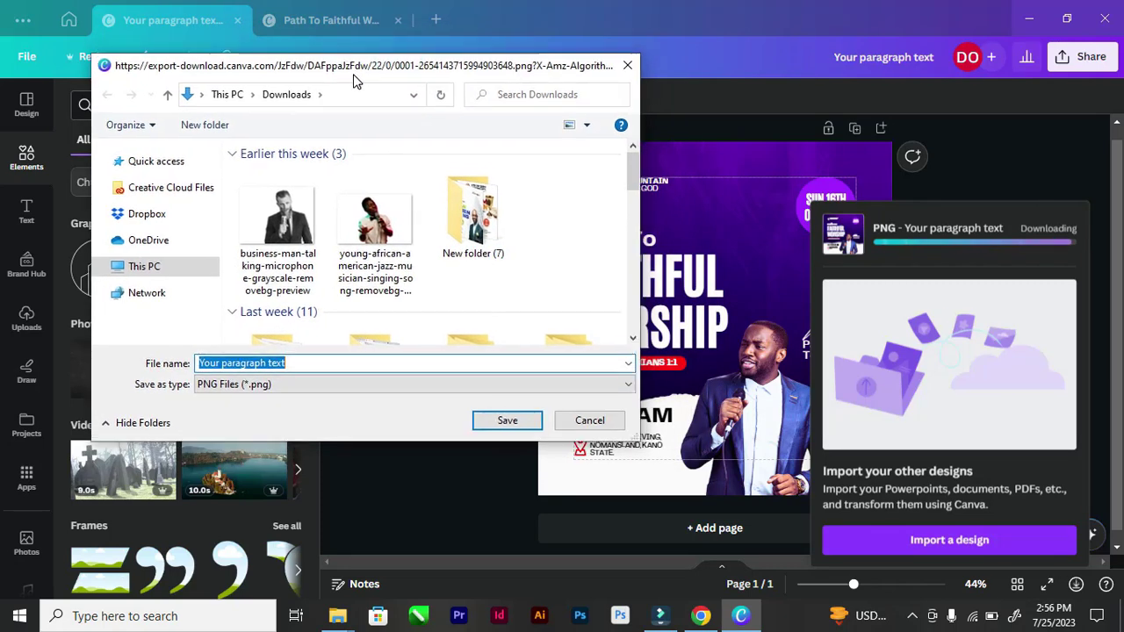
click(586, 421)
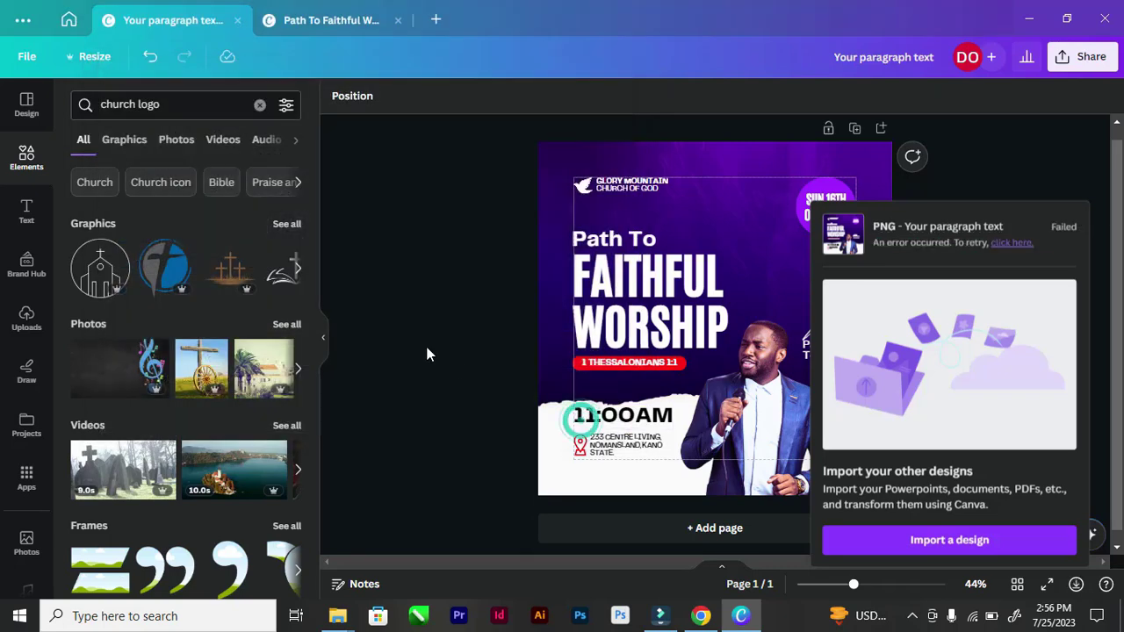
scroll(956, 281, down, 1)
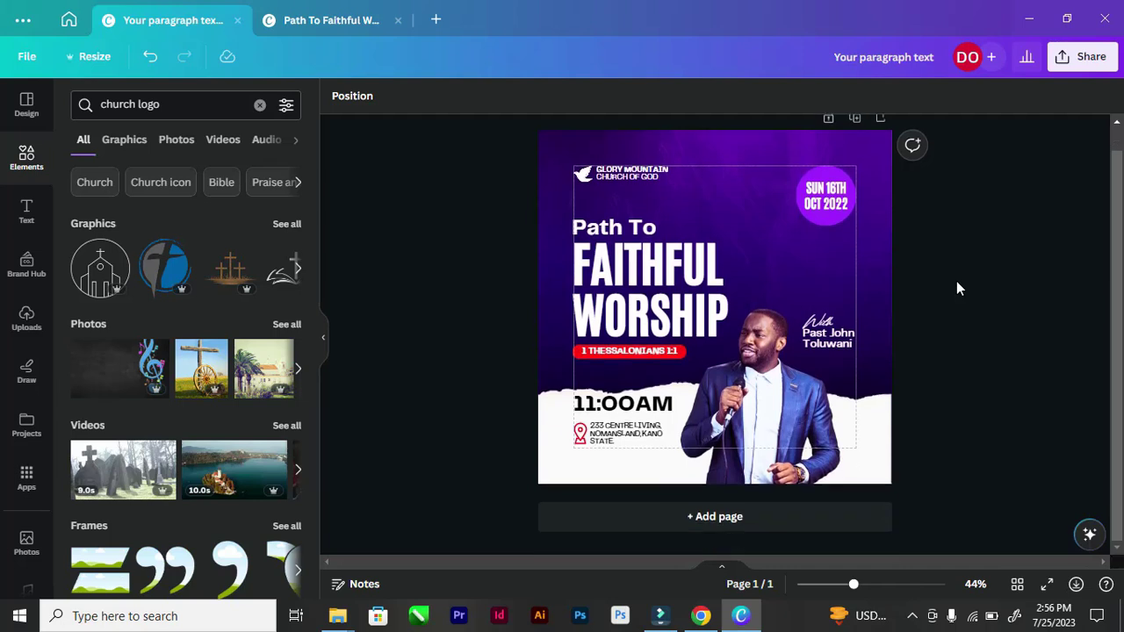
scroll(1015, 325, up, 1)
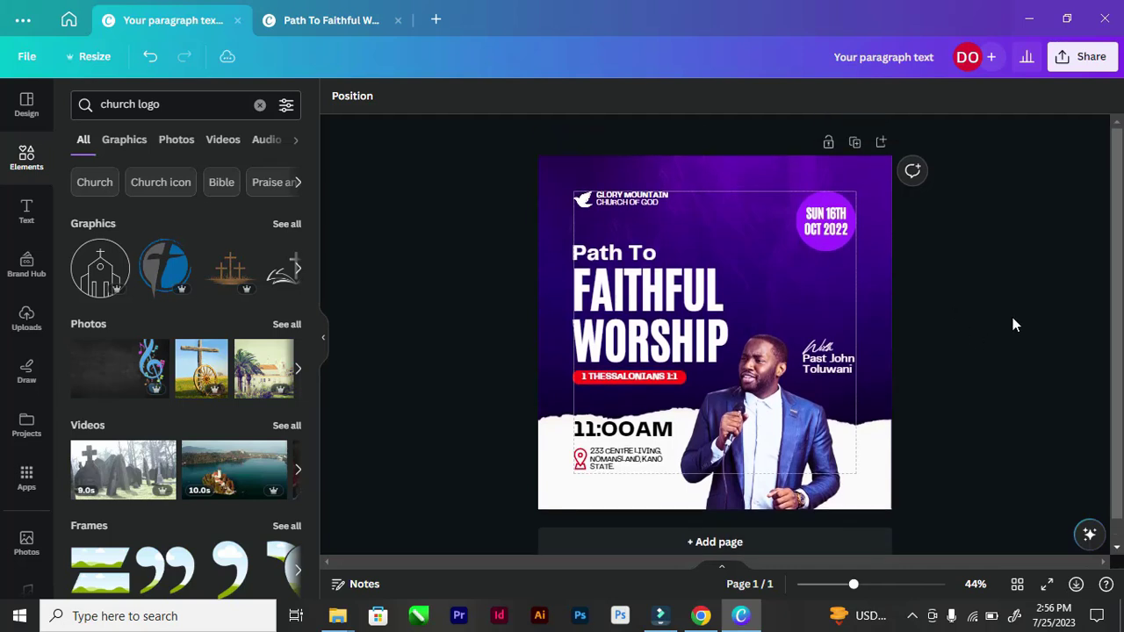